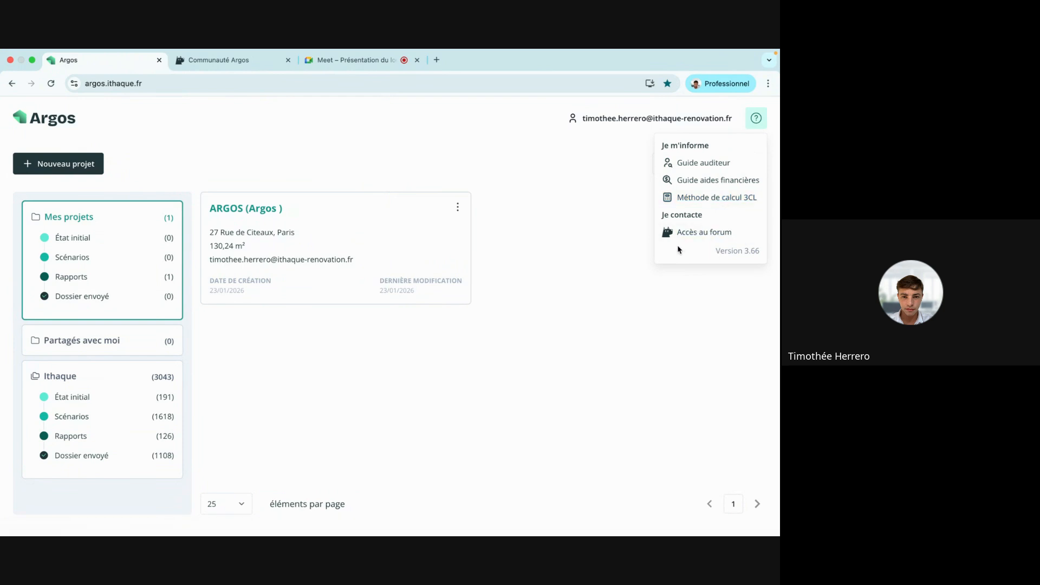
Open the Argos community forum and browse the Tutoriels Argos category.
click(704, 236)
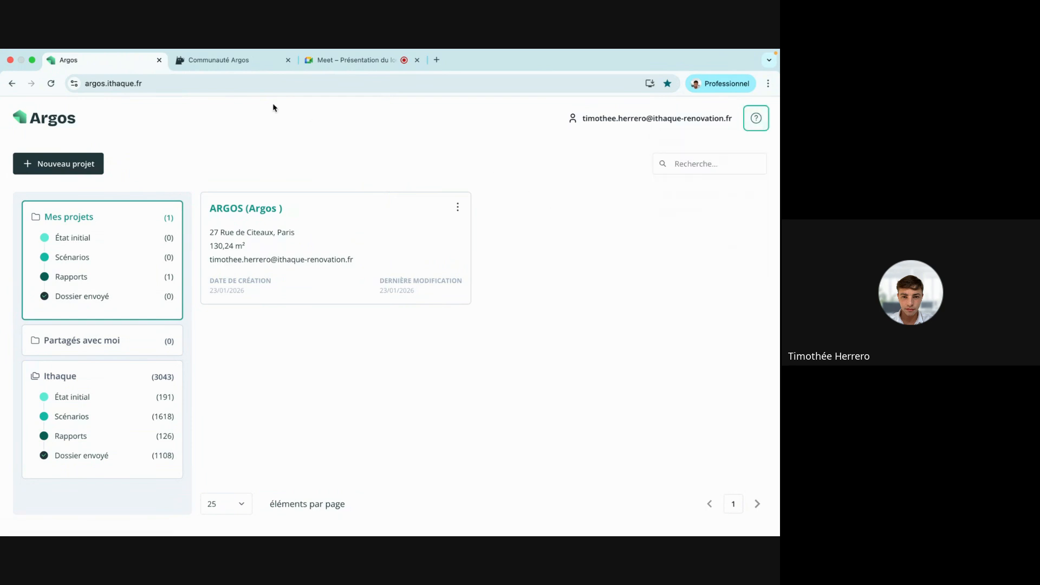
click(231, 63)
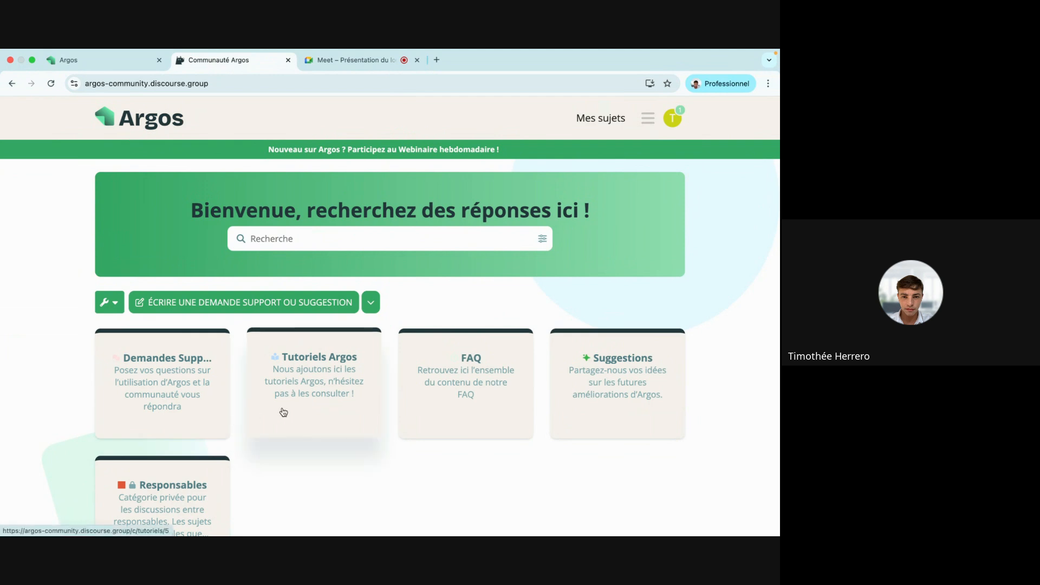
click(314, 394)
scroll(314, 393, down, 2)
scroll(313, 392, down, 3)
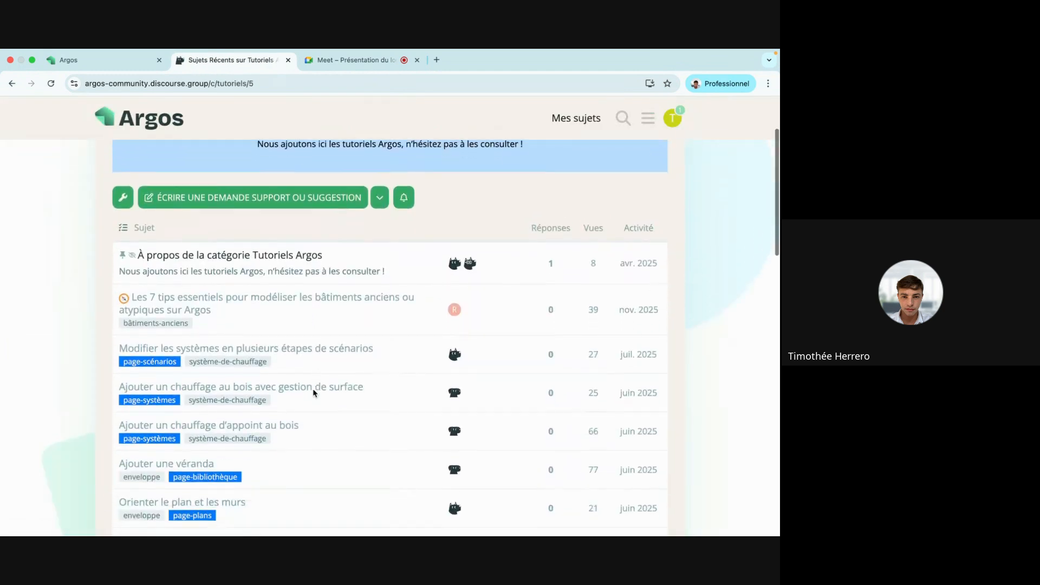
scroll(309, 265, down, 2)
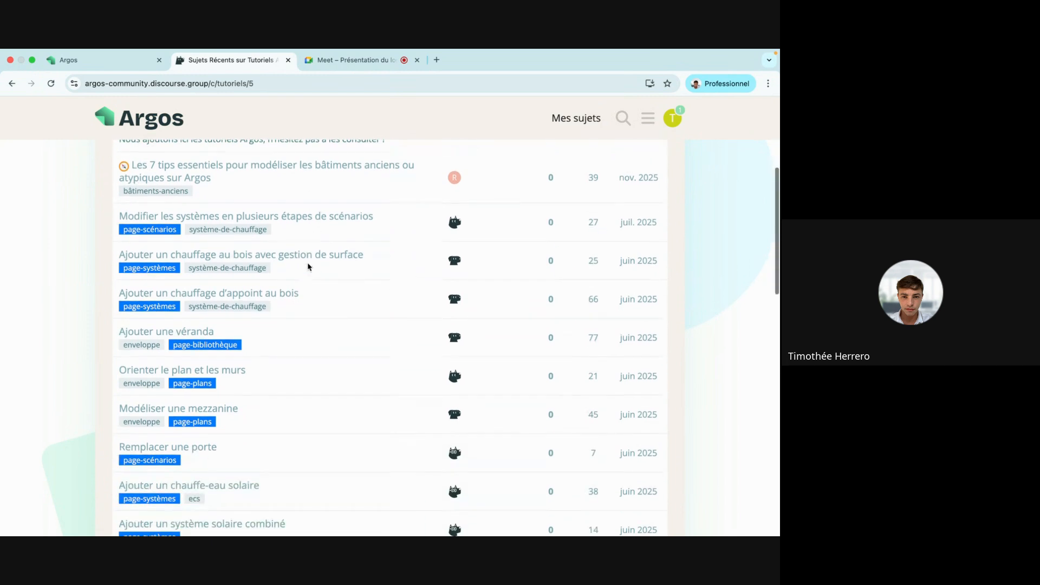
Read the 'Ajouter une véranda' tutorial, return to the forum home, then back to the Argos projects.
click(182, 331)
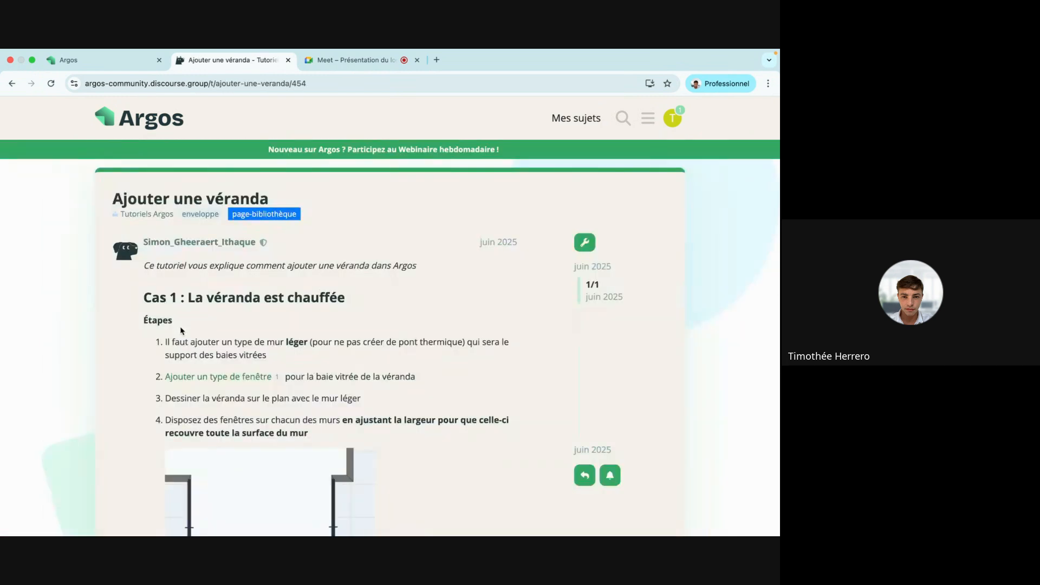
scroll(181, 331, down, 15)
scroll(181, 330, up, 15)
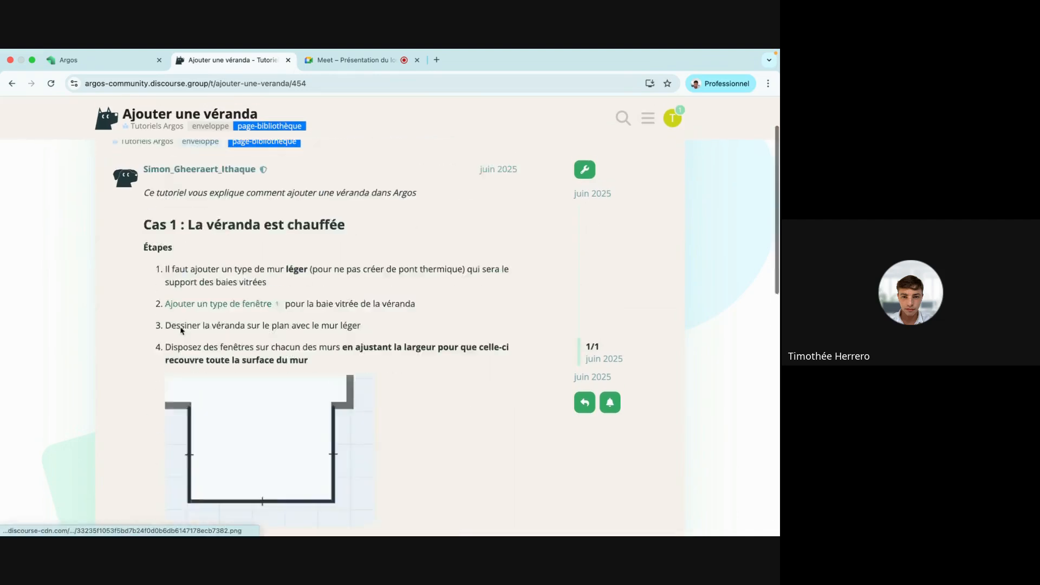
click(119, 124)
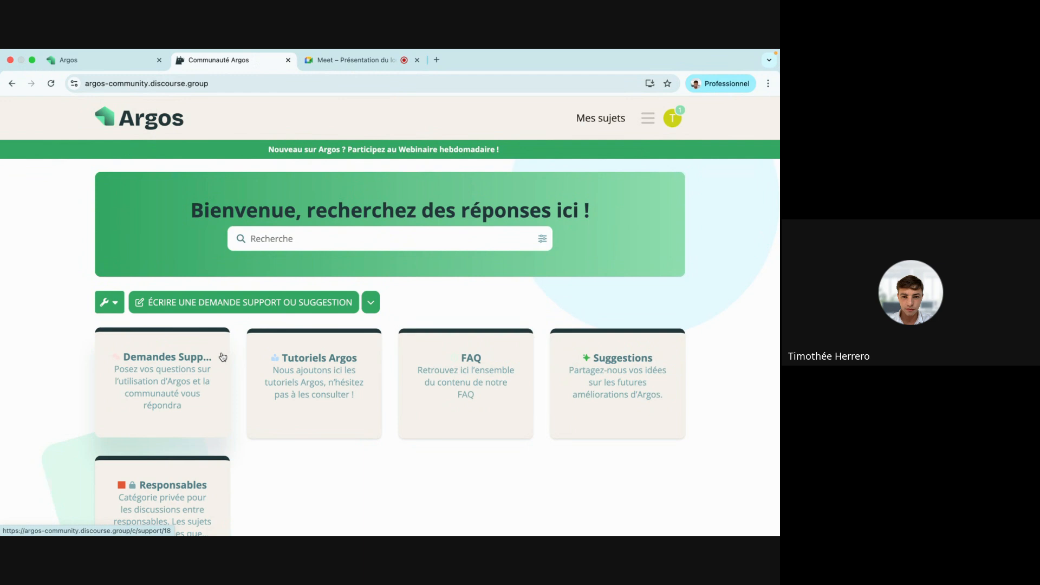
click(112, 66)
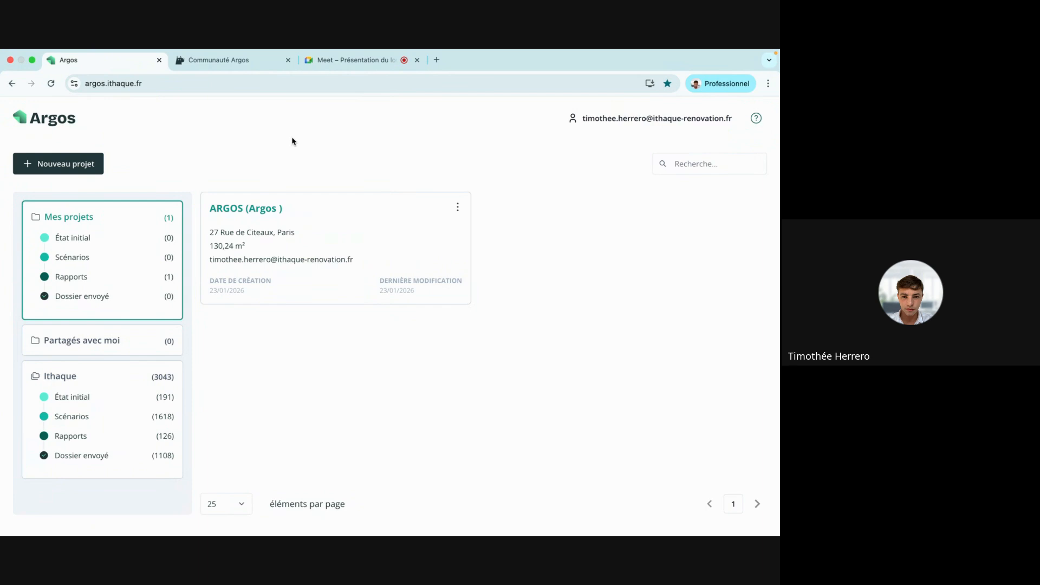
Create an Audit project for team Ithaque from an empty project, not from a DPE.
click(75, 165)
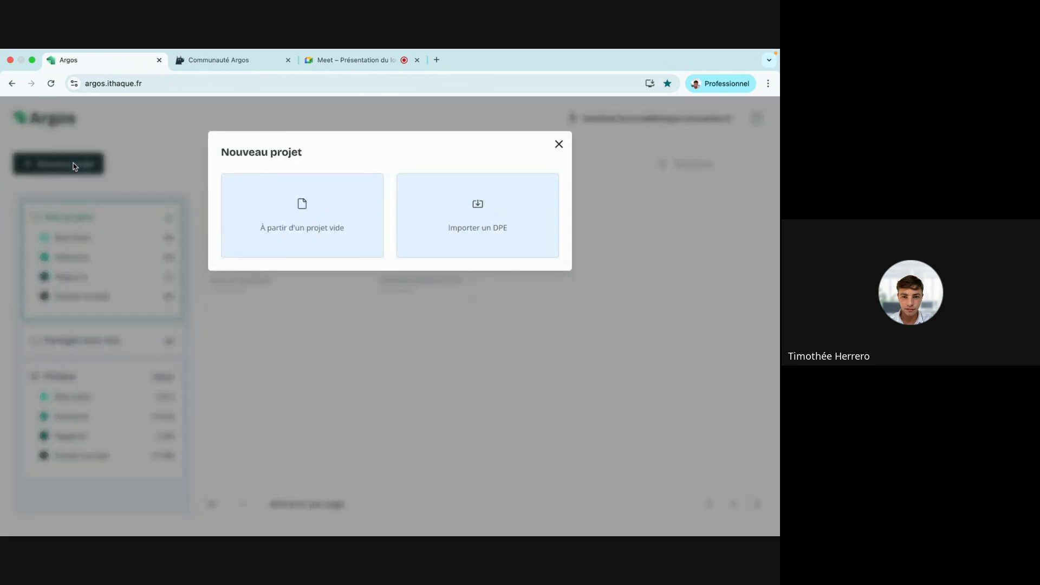
click(487, 230)
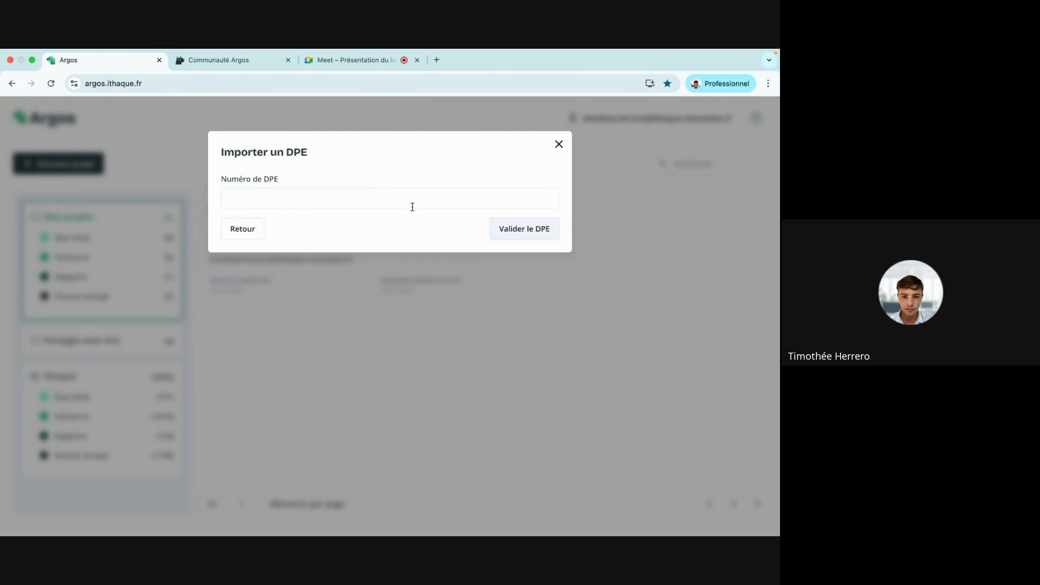
click(255, 234)
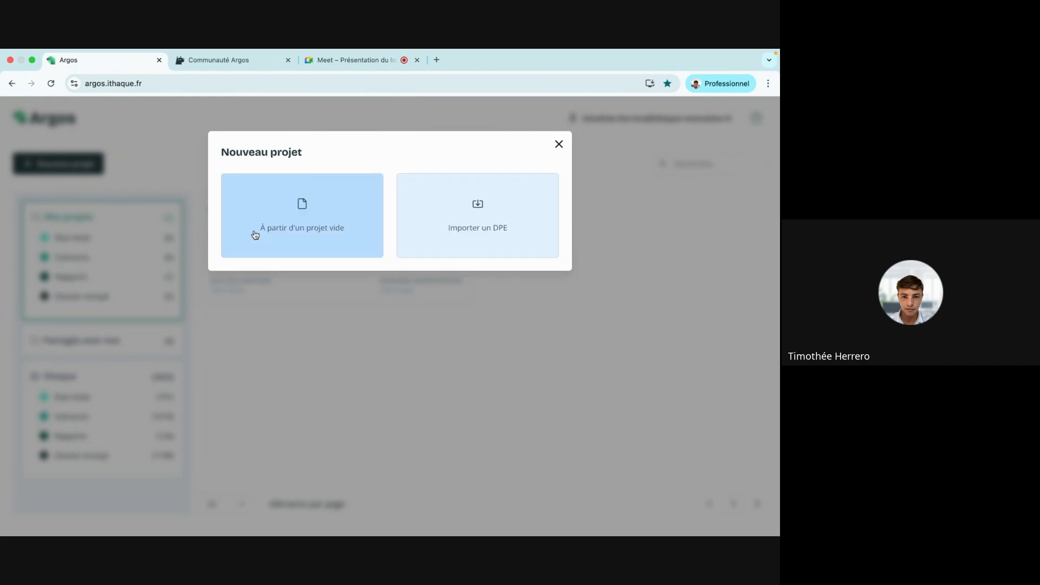
click(308, 236)
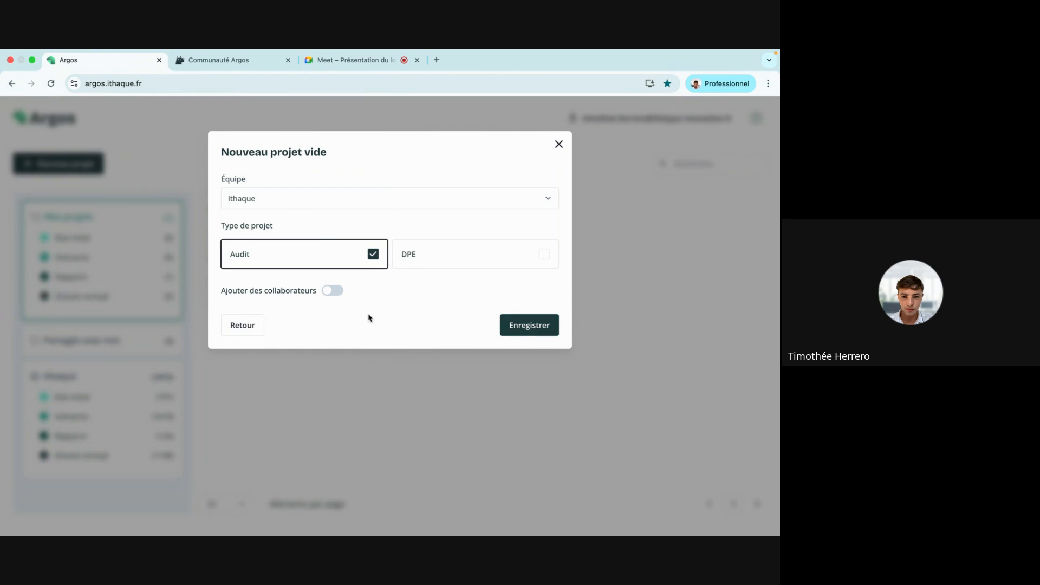
click(540, 332)
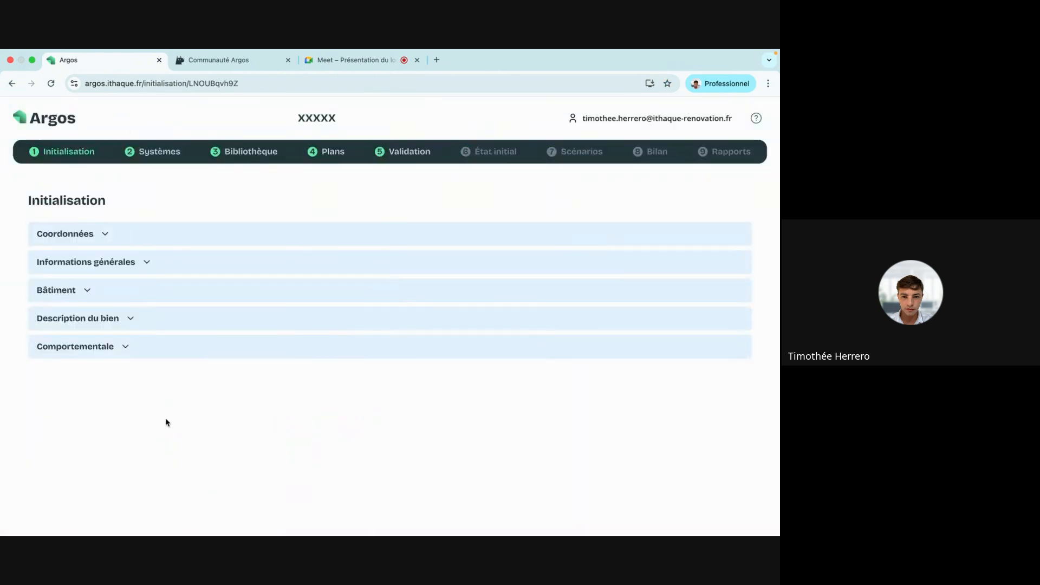
In Coordonnées, enter 'Argos' as the Nom, Prénom and Nom du projet.
click(101, 234)
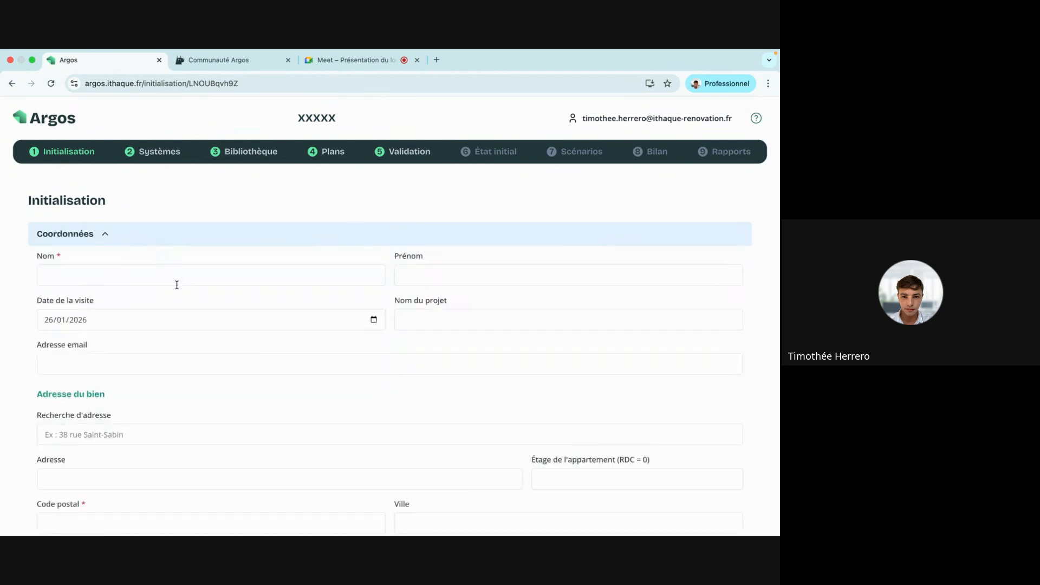
scroll(176, 284, down, 2)
scroll(176, 284, down, 1)
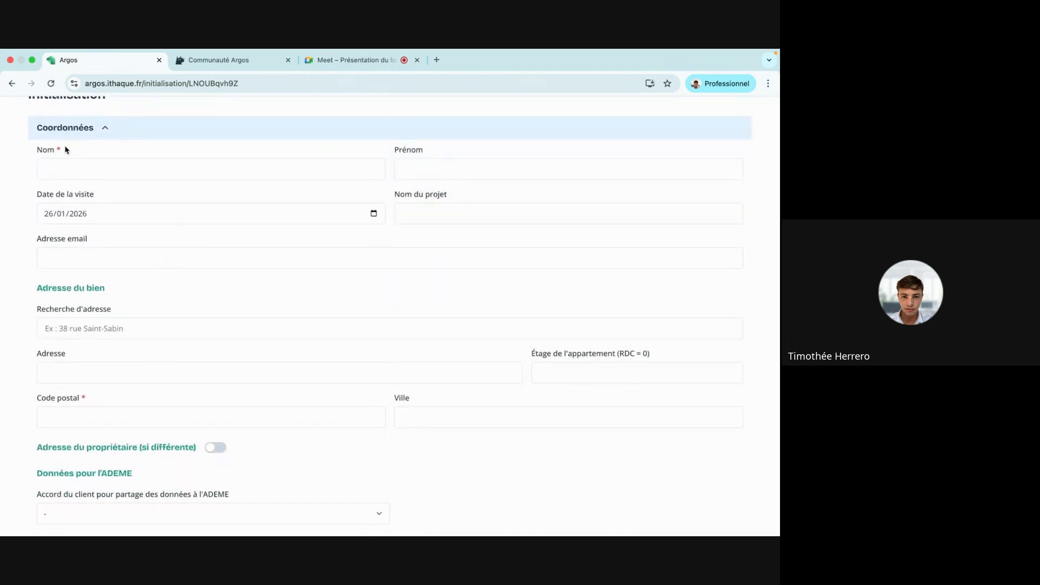
click(71, 171)
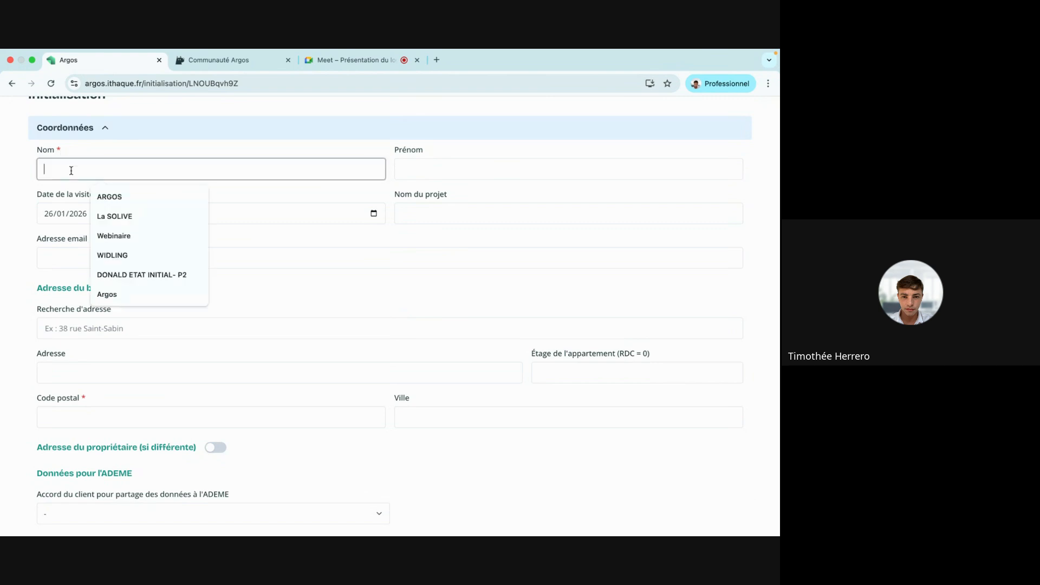
text(Argos)
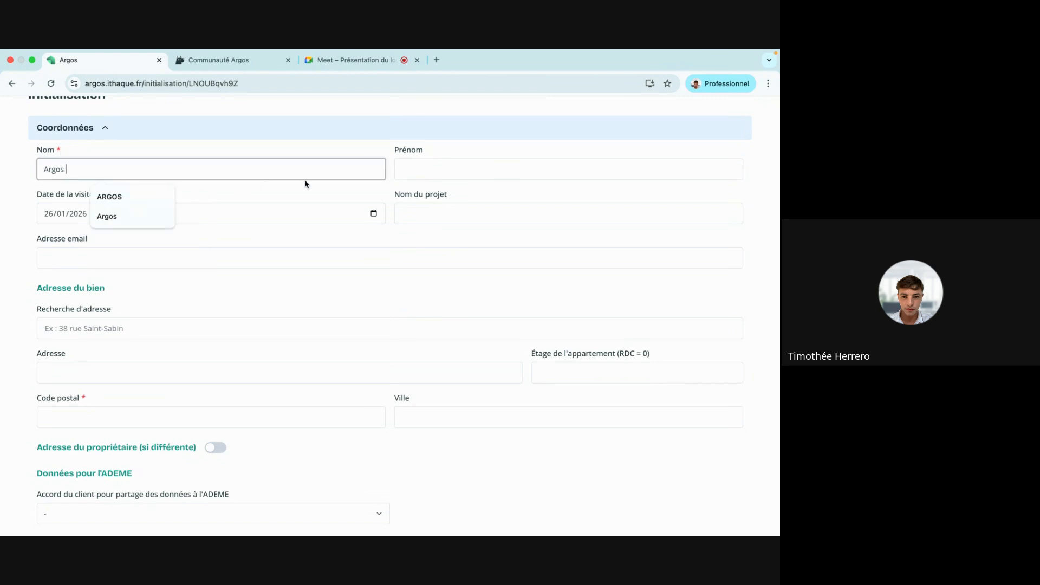
click(424, 166)
text(Argos)
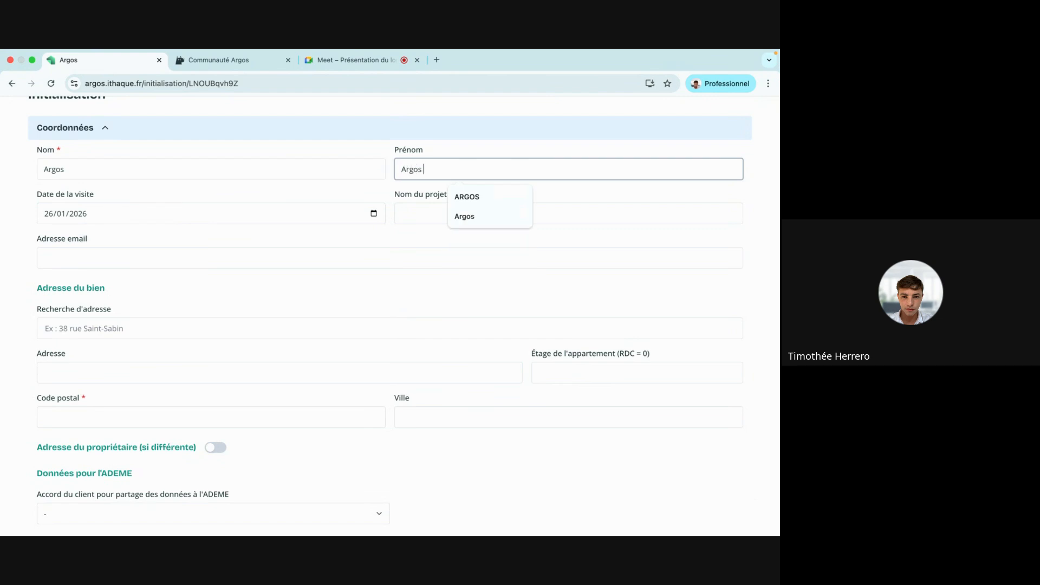
click(427, 212)
text(Argos)
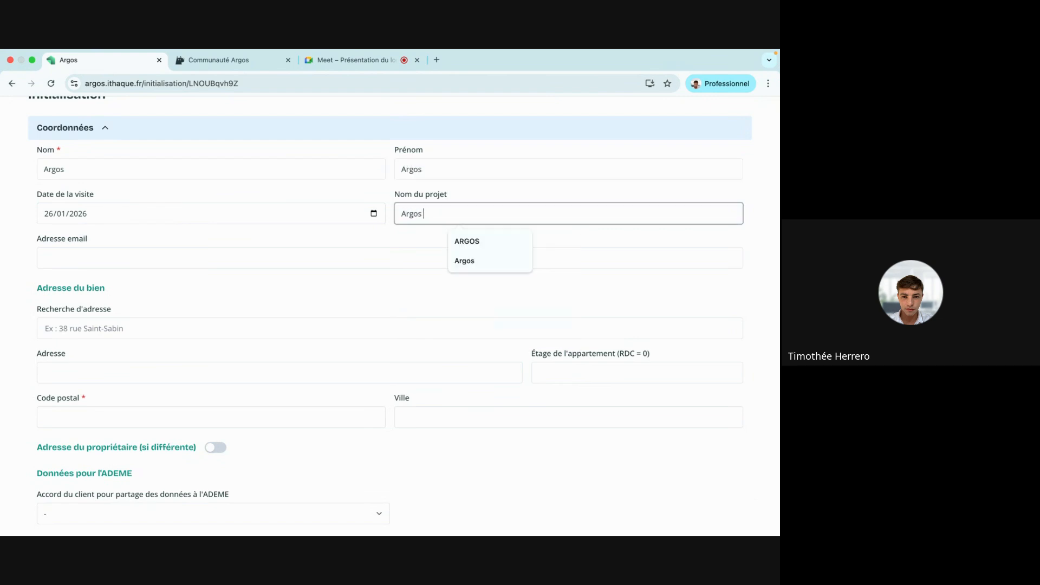
click(225, 235)
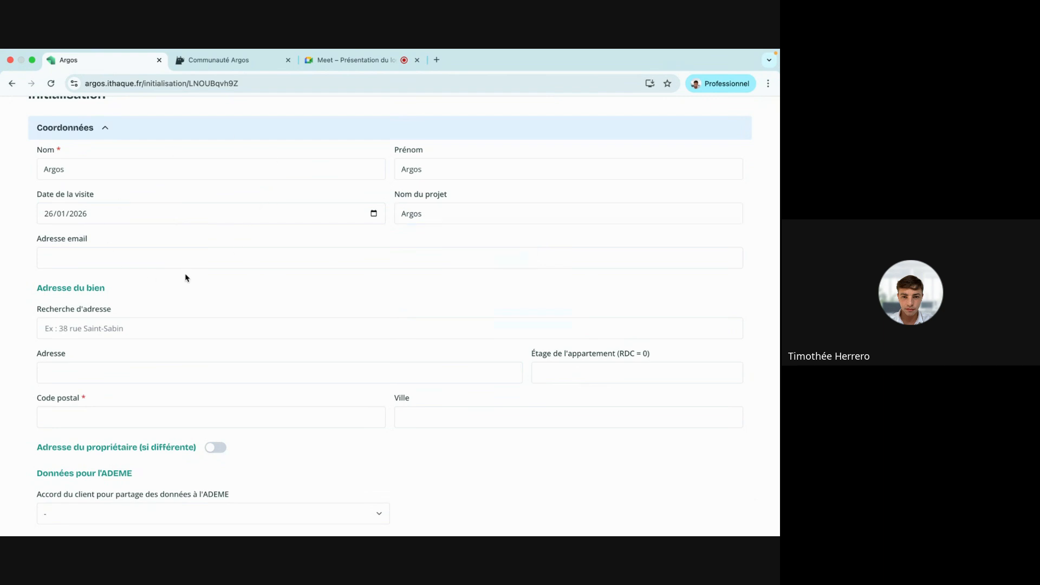
scroll(185, 278, down, 2)
click(79, 259)
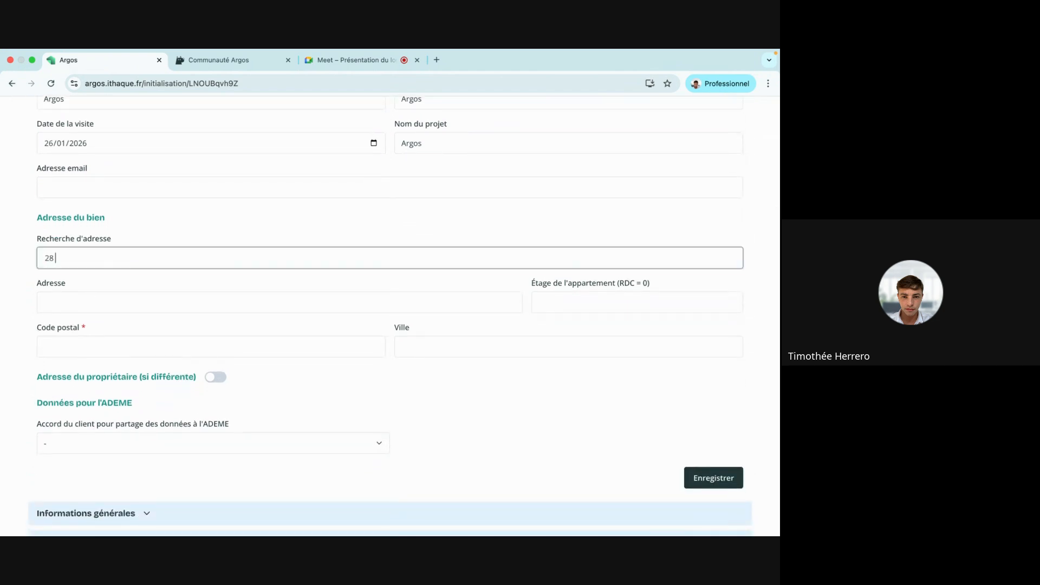
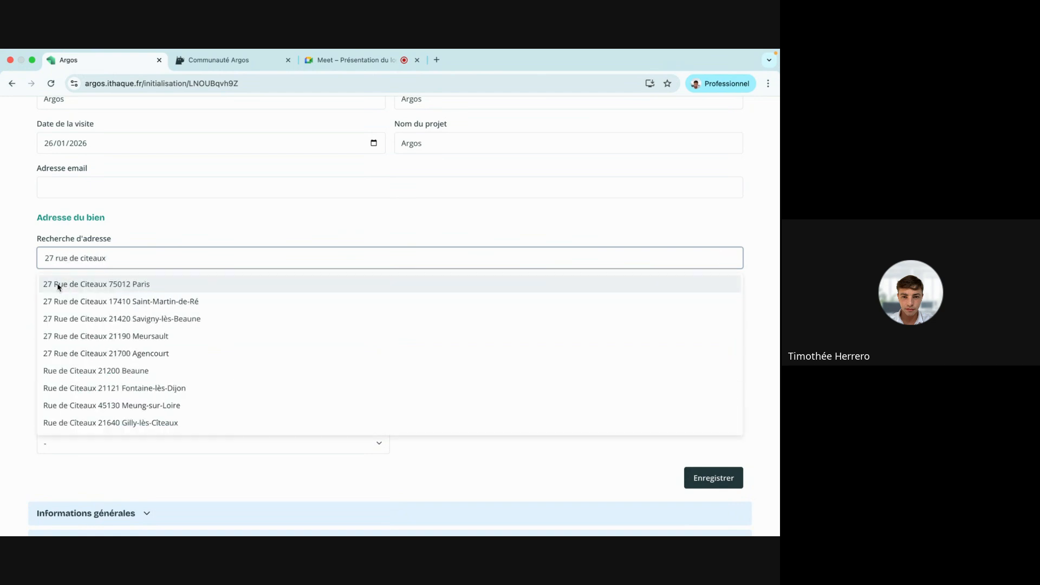
click(58, 285)
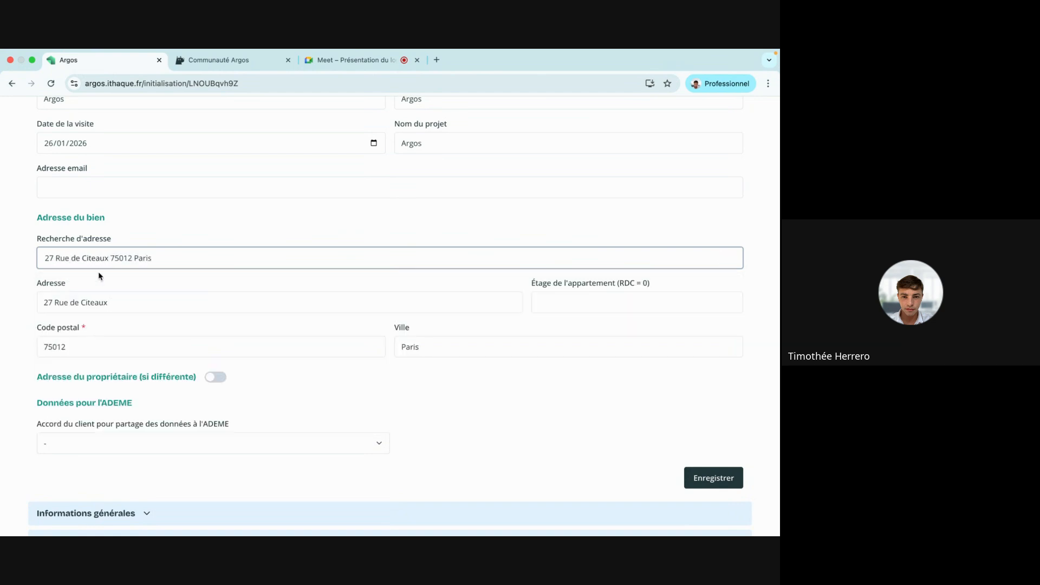
scroll(262, 246, down, 2)
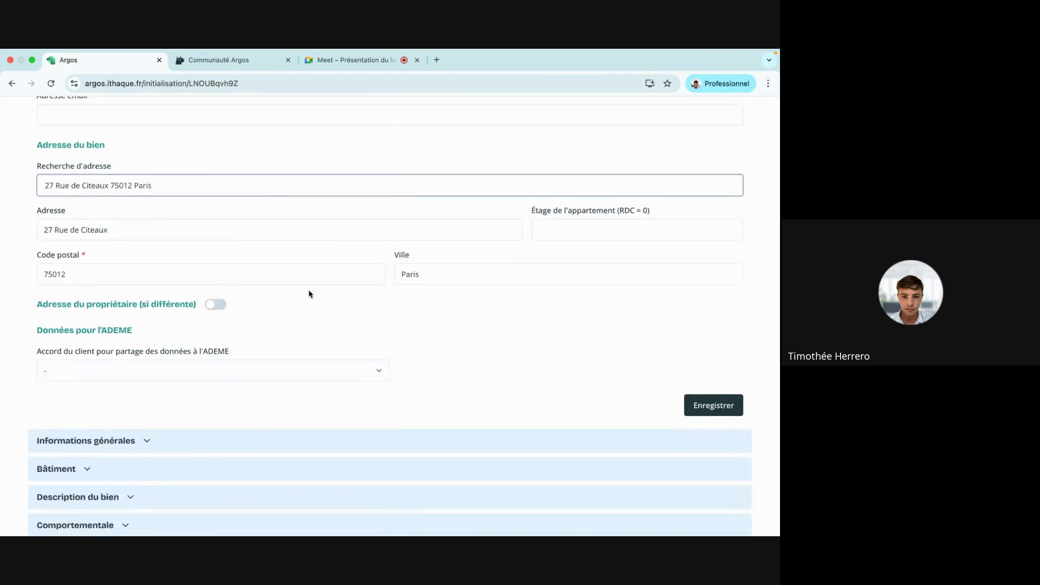
scroll(430, 262, down, 1)
click(708, 389)
scroll(262, 325, up, 6)
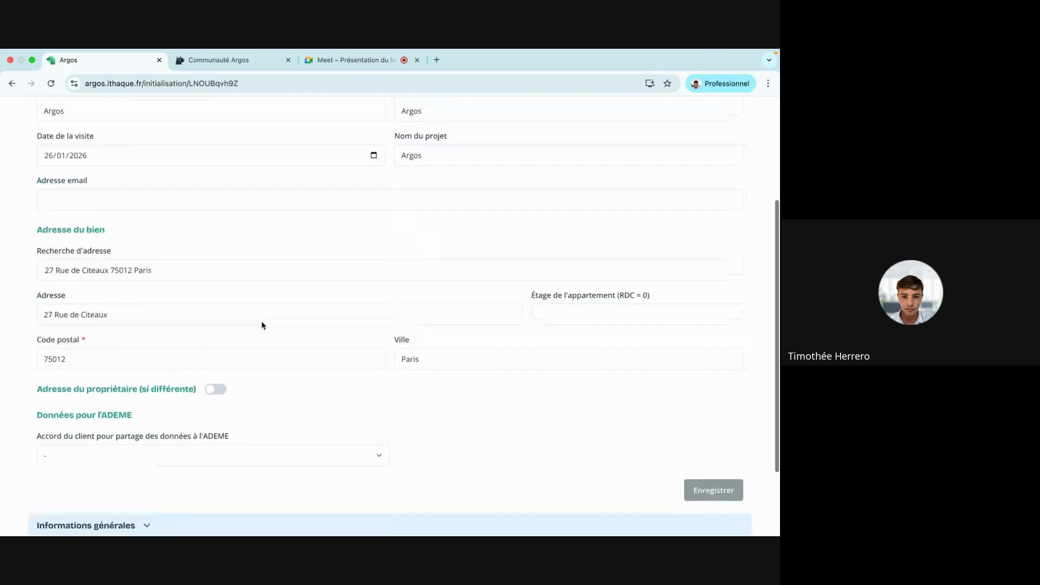
click(105, 233)
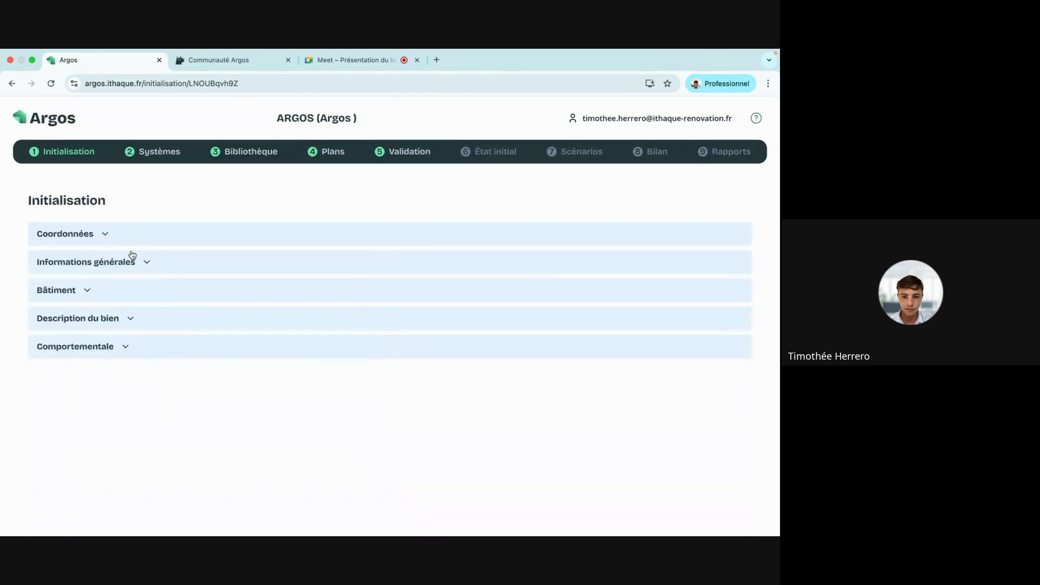
Set future use to Résidence principale and beneficiary status to Propriétaire occupant.
click(134, 262)
scroll(135, 263, down, 3)
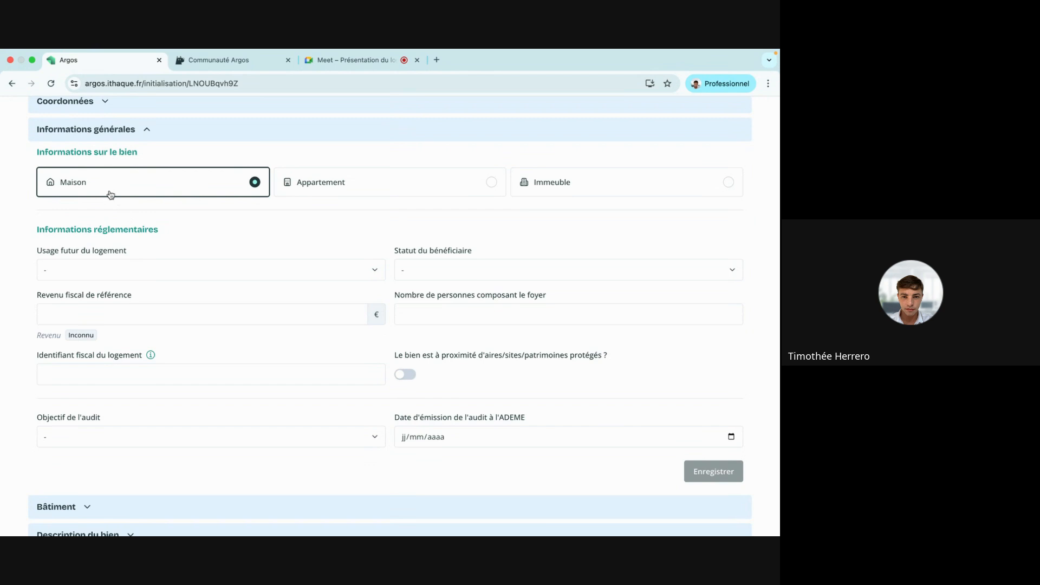
click(97, 268)
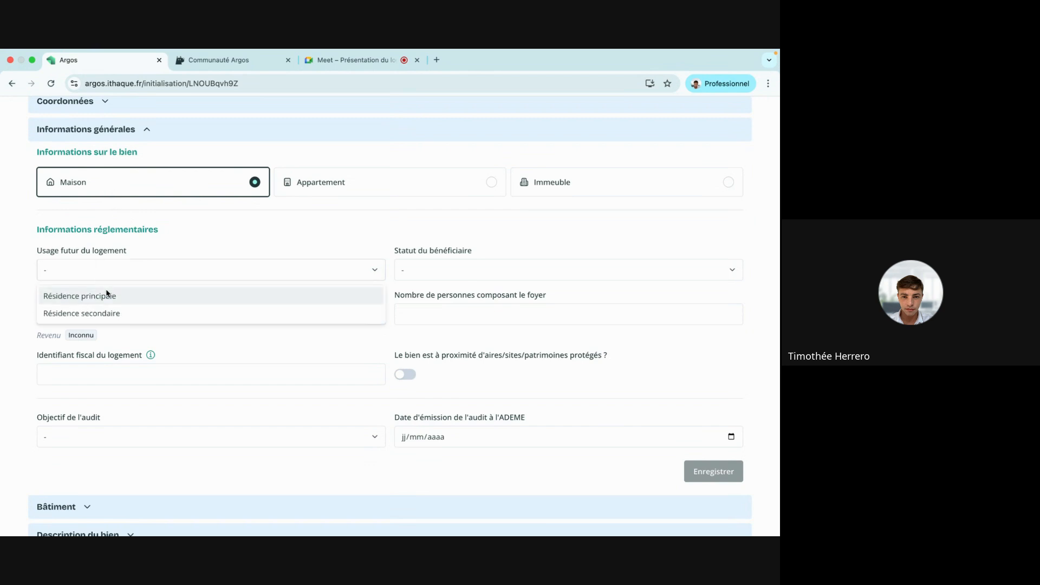
click(109, 295)
click(420, 274)
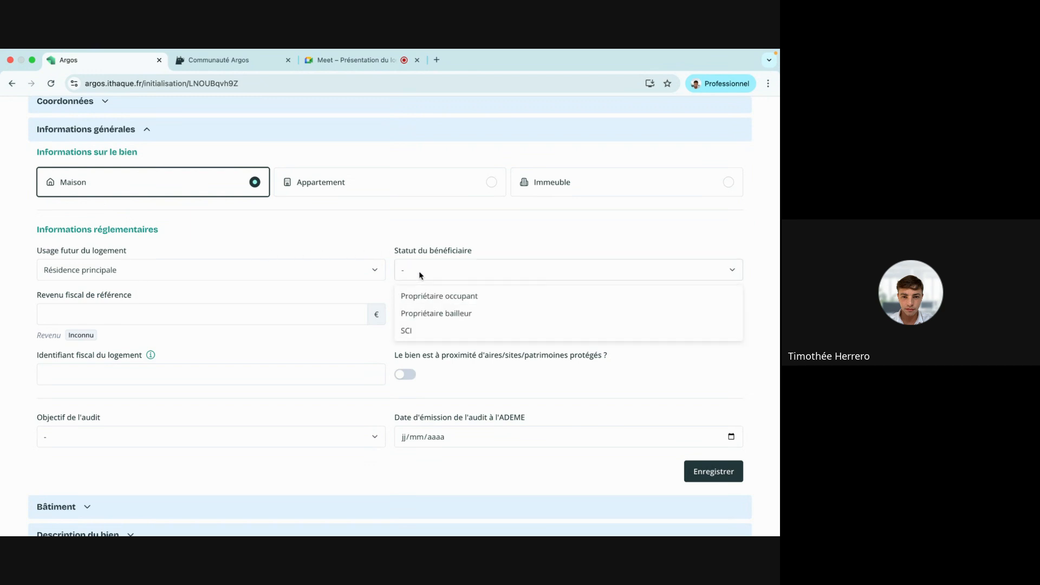
click(433, 297)
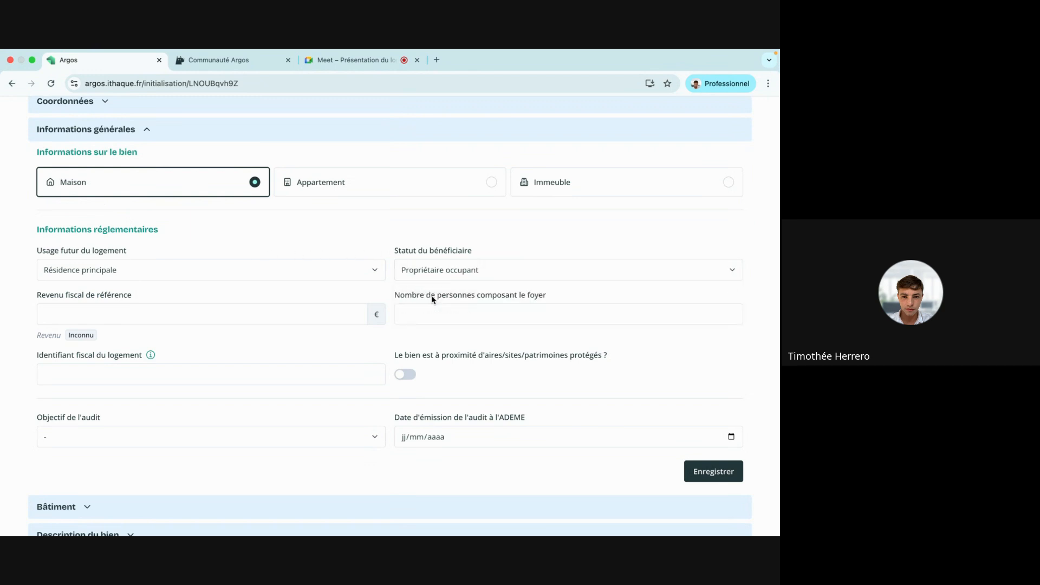
Enter 30000 € reference tax income and a 2-person household, then save.
click(189, 319)
text(30000)
click(463, 316)
text(2)
click(361, 345)
scroll(198, 333, down, 2)
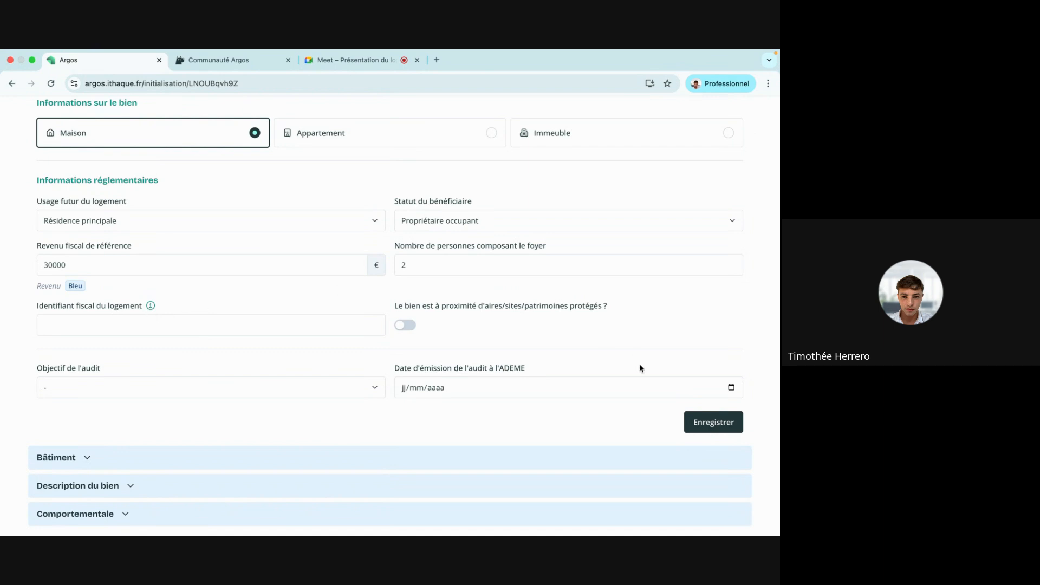
click(713, 426)
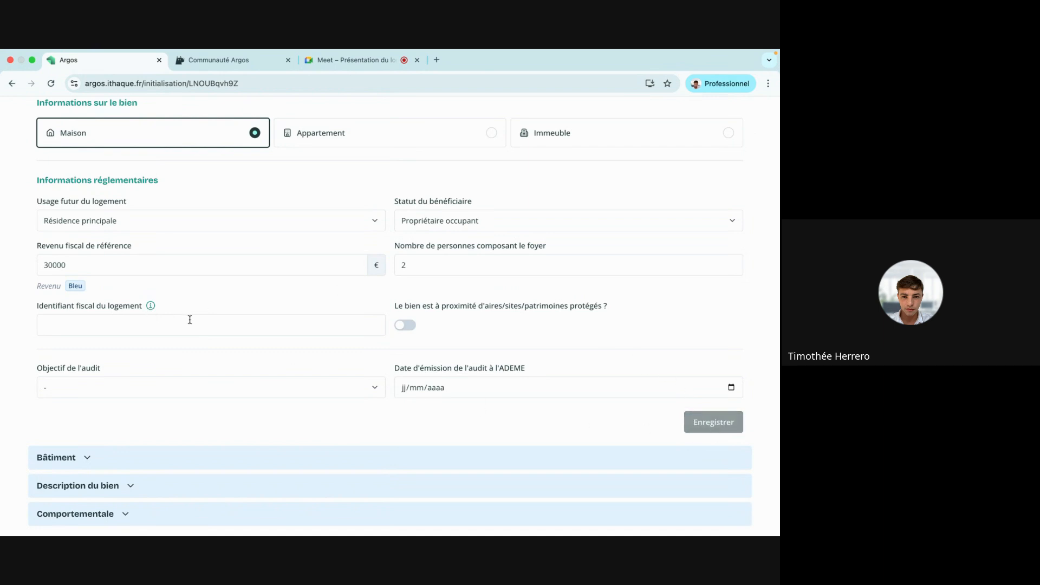
scroll(188, 319, up, 3)
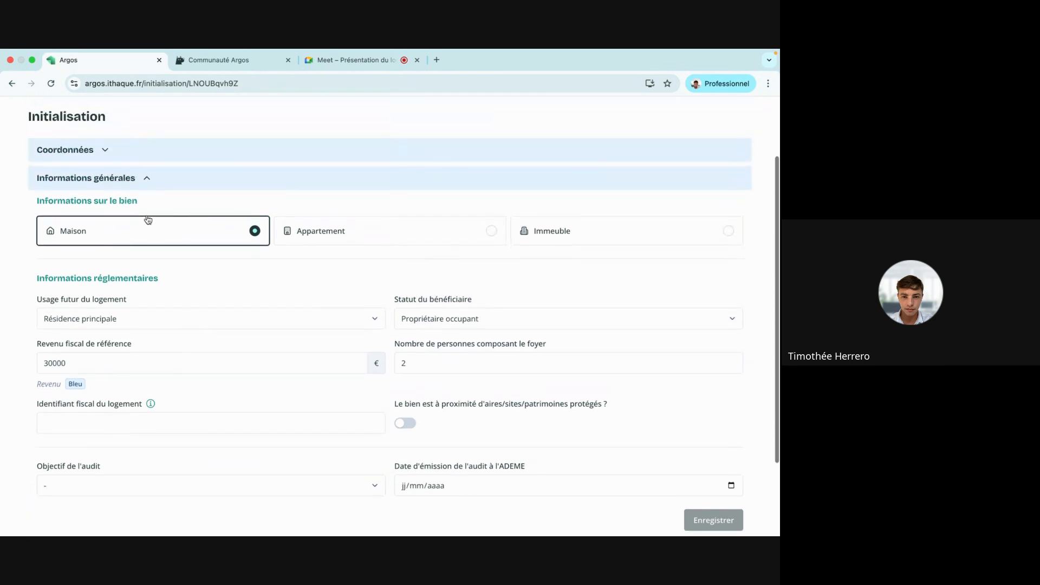
In Bâtiment, enter exact construction year 1976 and altitude 50 m.
click(128, 183)
click(83, 291)
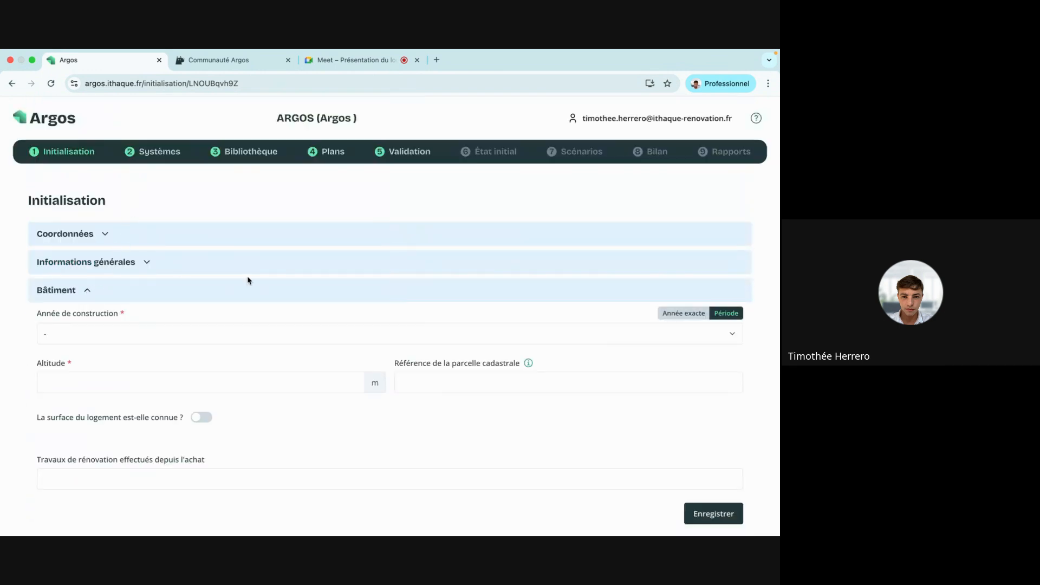
scroll(250, 280, down, 2)
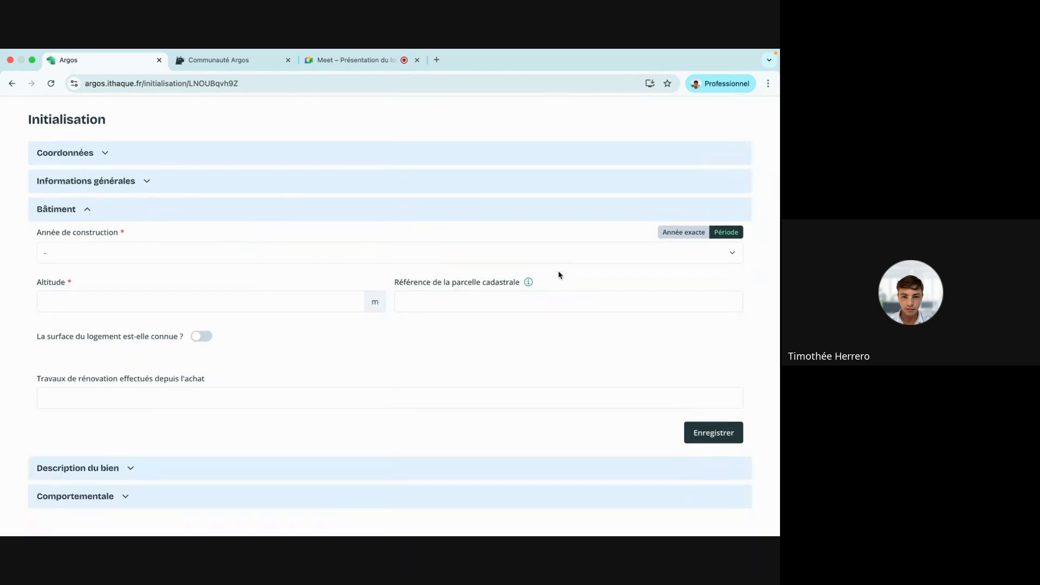
click(644, 258)
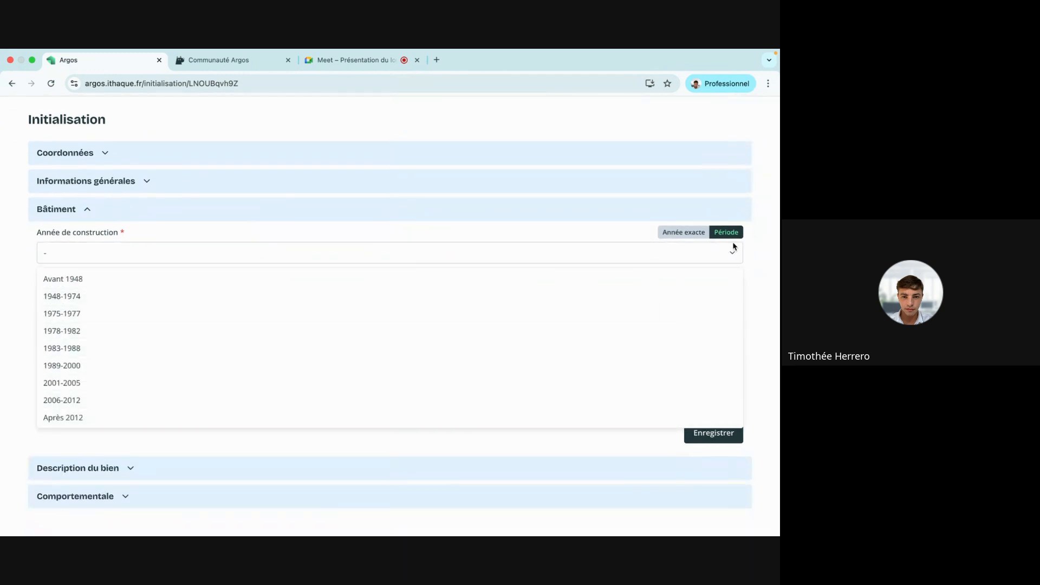
click(681, 232)
click(518, 256)
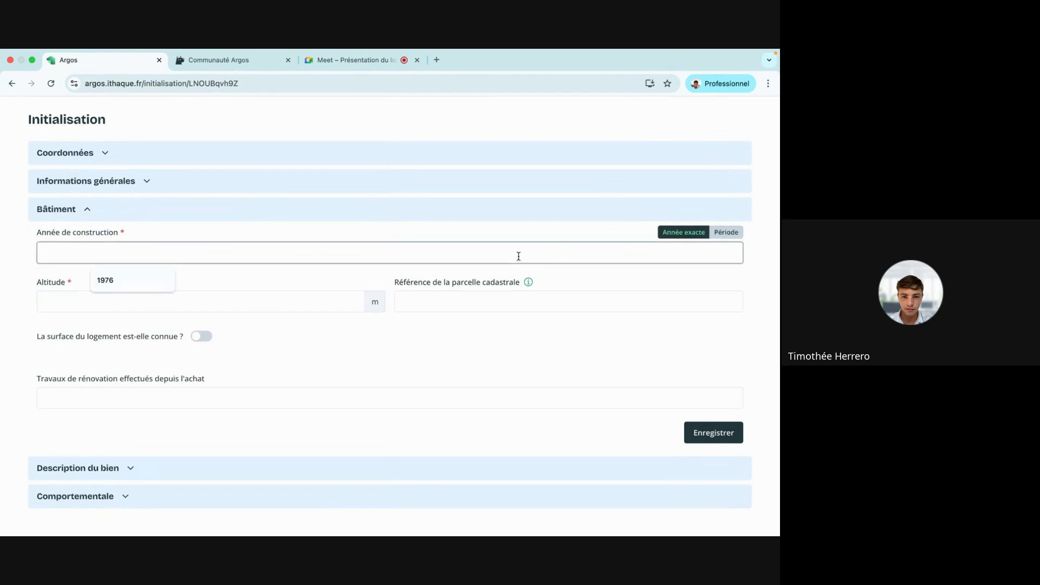
text(1976)
click(198, 309)
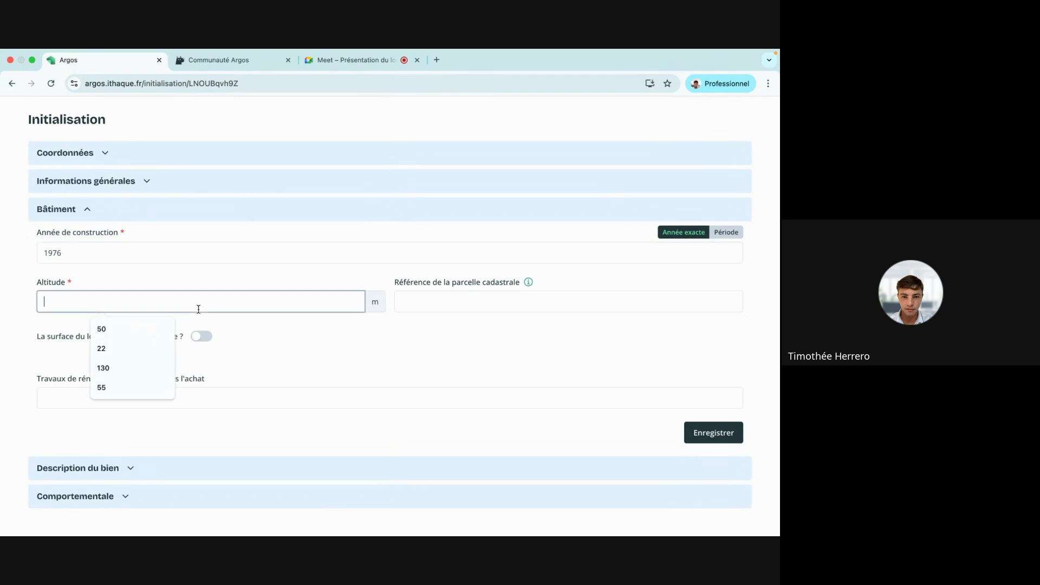
text(50)
Fill cadastral parcel 75056000BE0075, save the building details, and collapse Bâtiment.
click(442, 310)
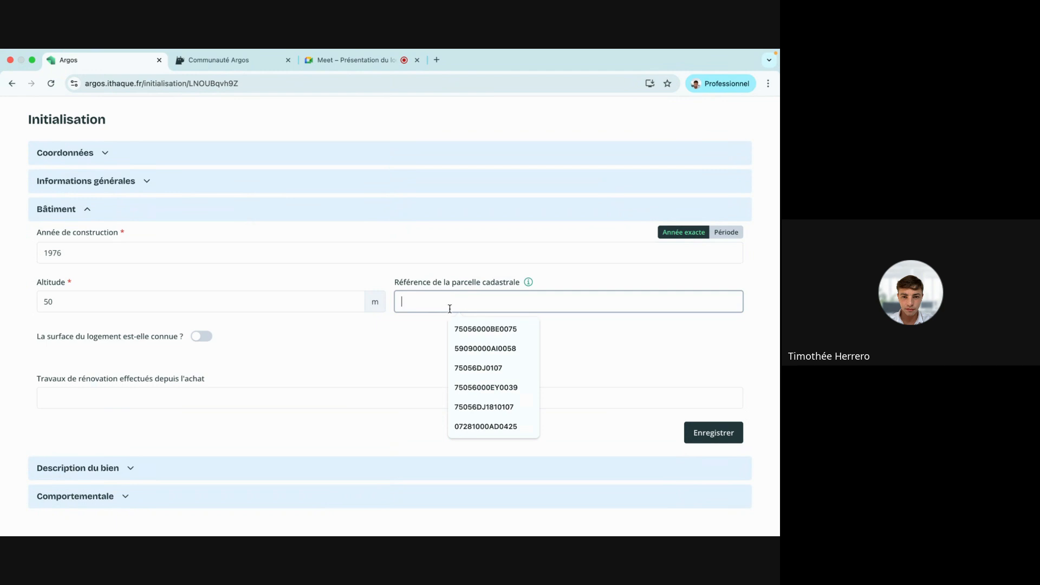
click(528, 281)
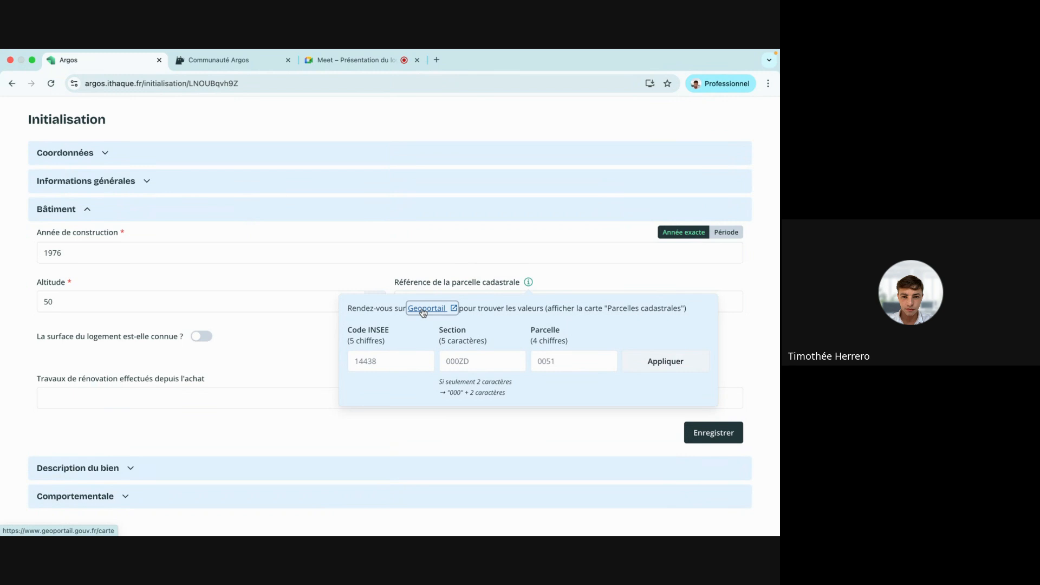
click(518, 302)
click(486, 329)
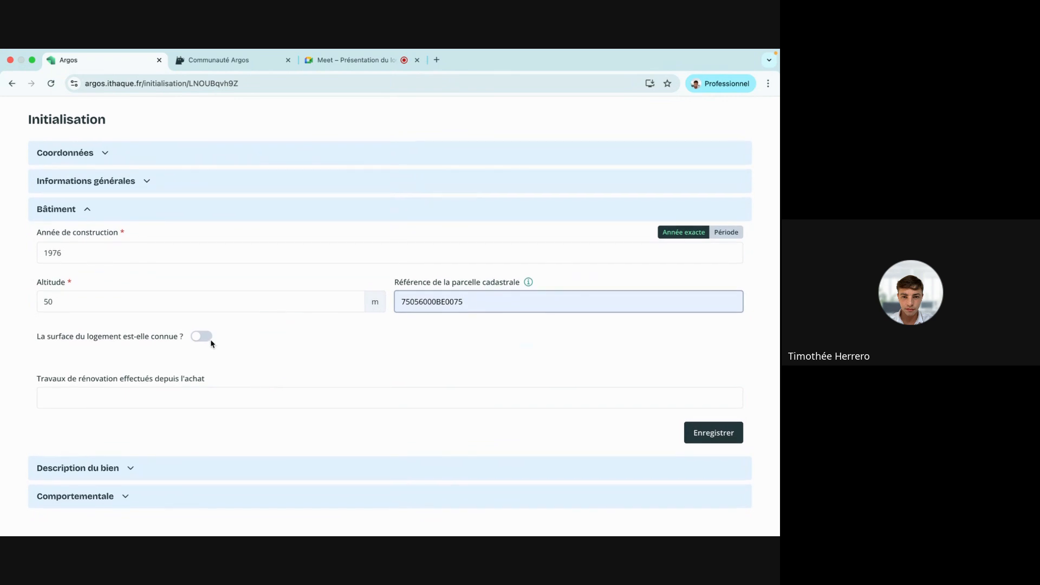
click(703, 438)
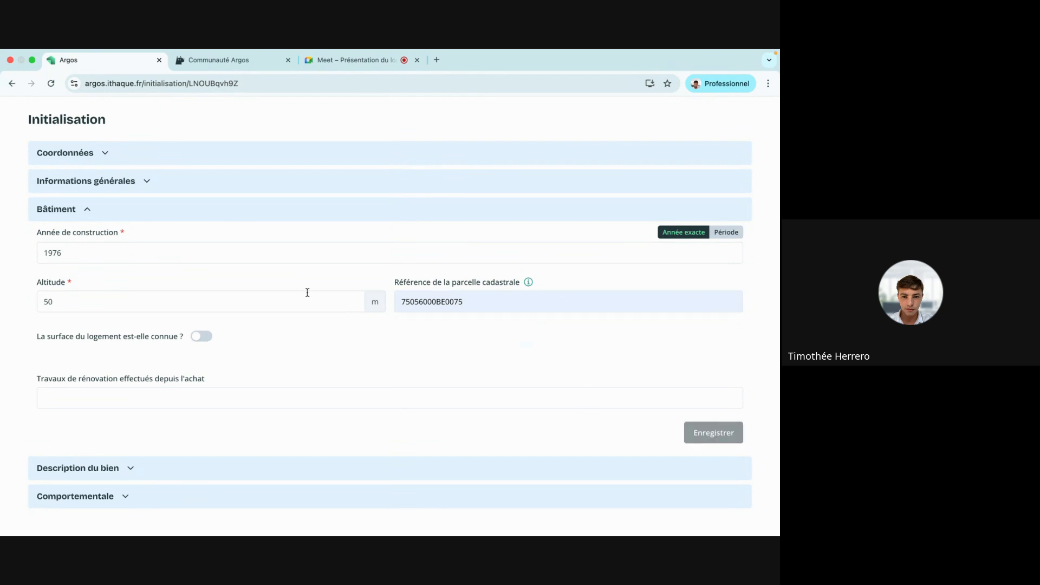
click(109, 215)
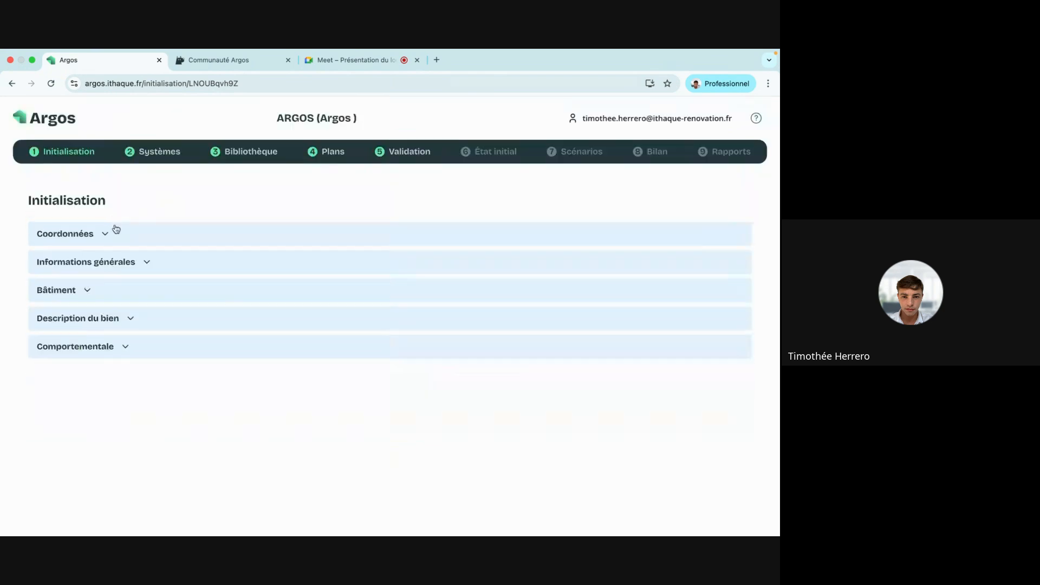
Enter 8 as Nombre de pièces and 'très belles pièces' as room description, then save.
click(105, 324)
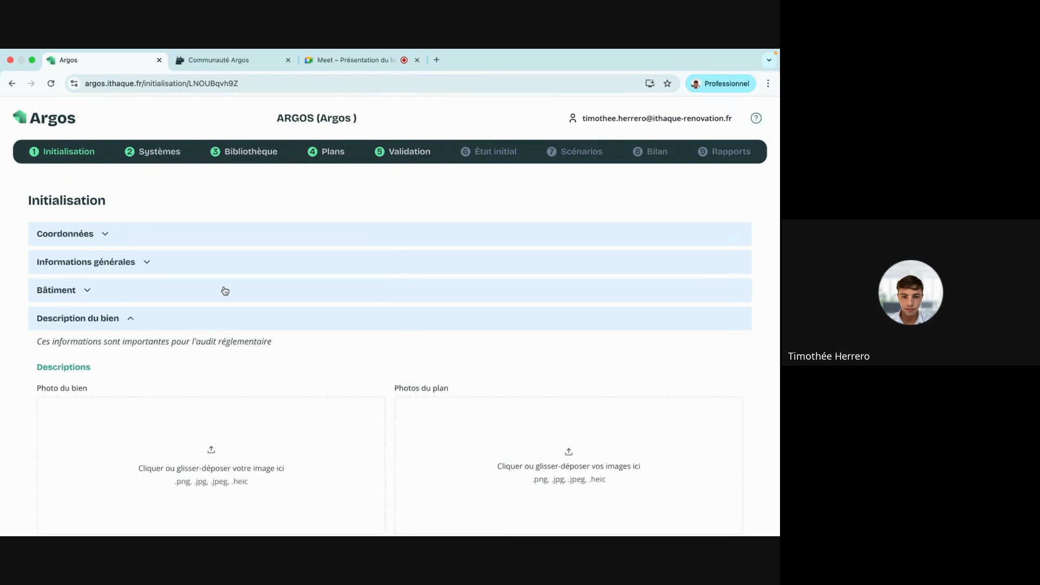
scroll(225, 290, down, 4)
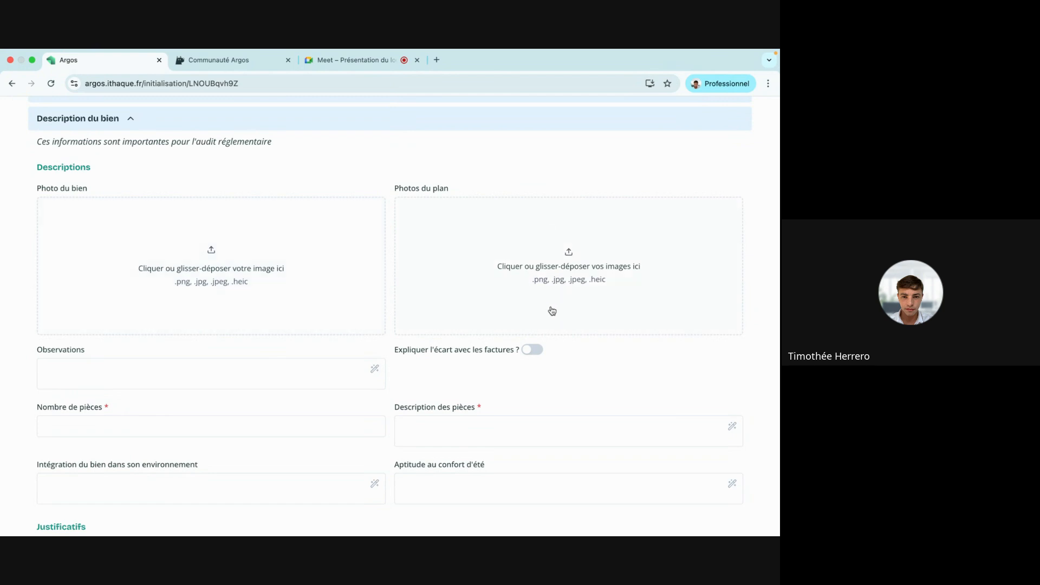
scroll(551, 310, down, 3)
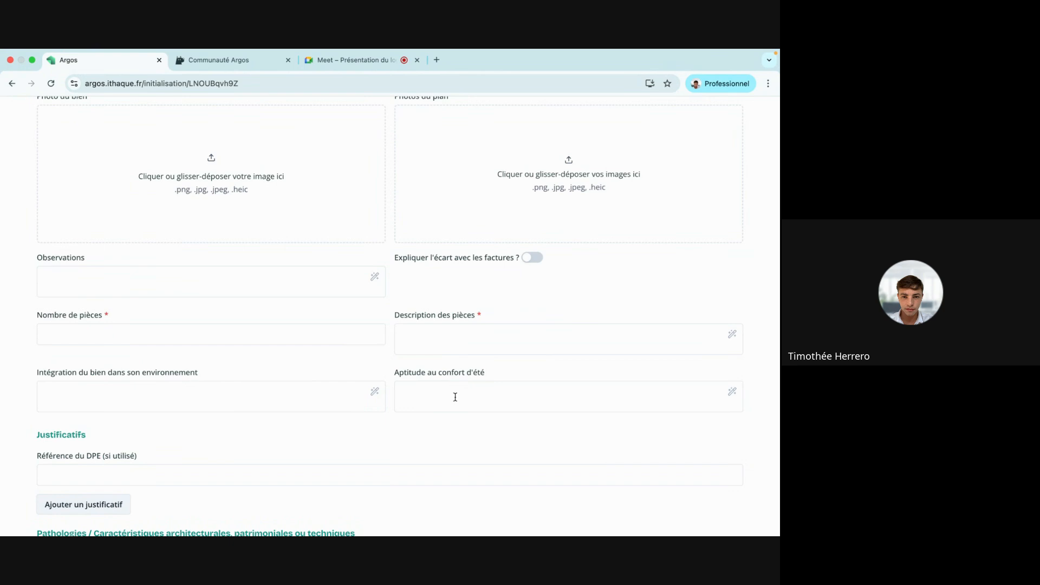
click(146, 332)
text(8)
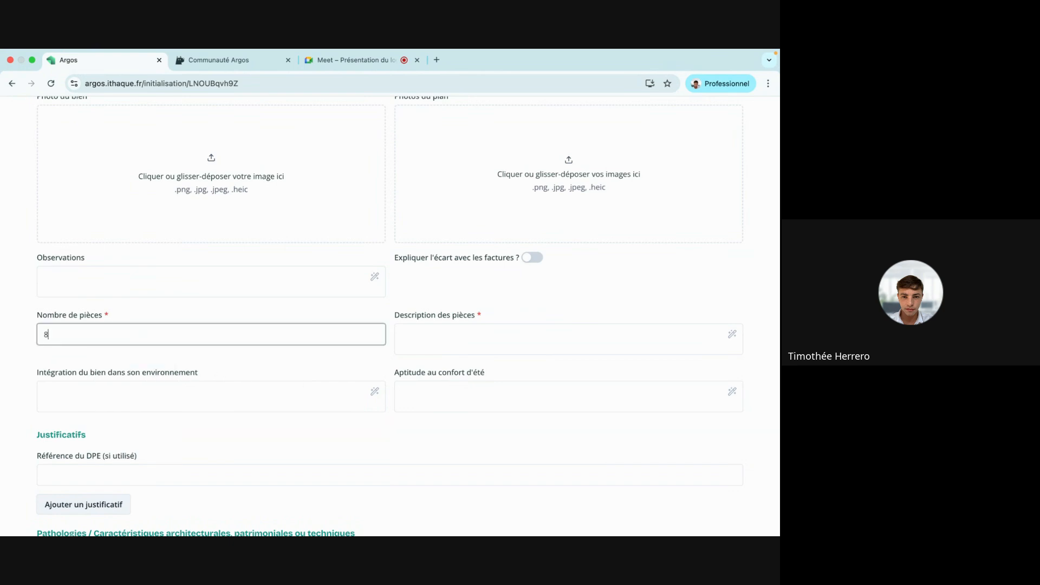
click(421, 344)
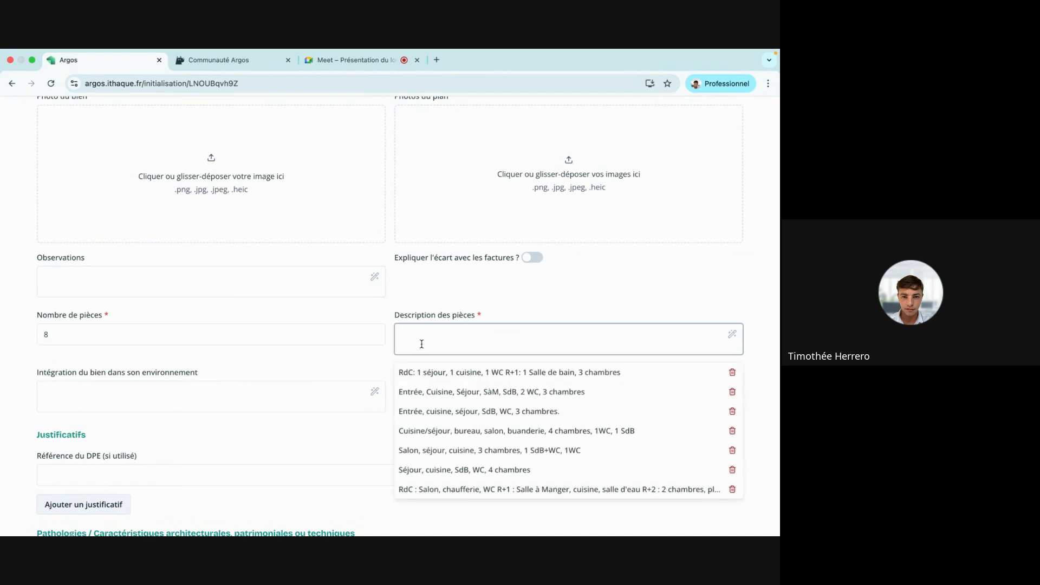
text(très belles)
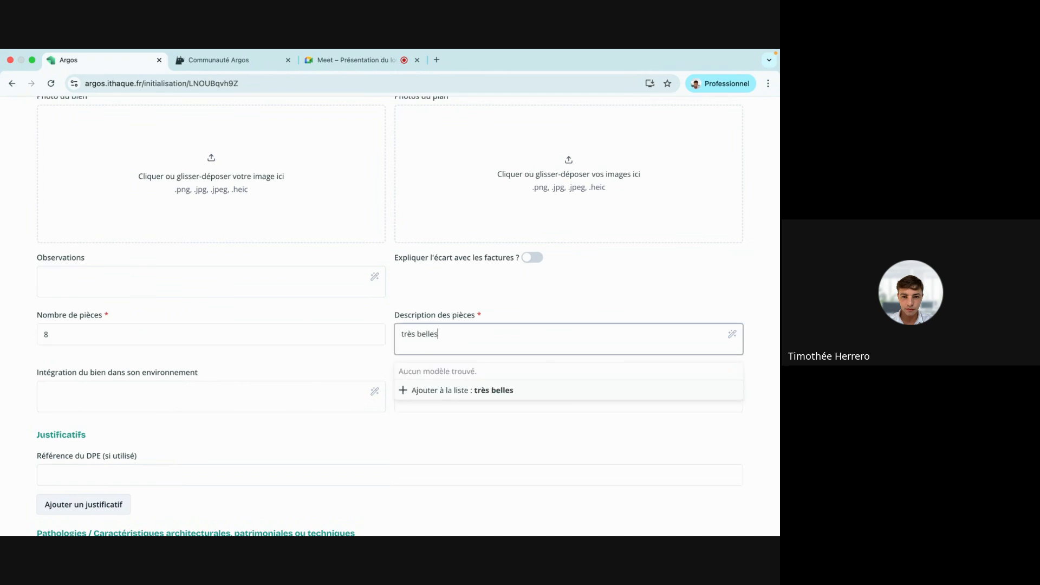
text( pièces)
click(603, 297)
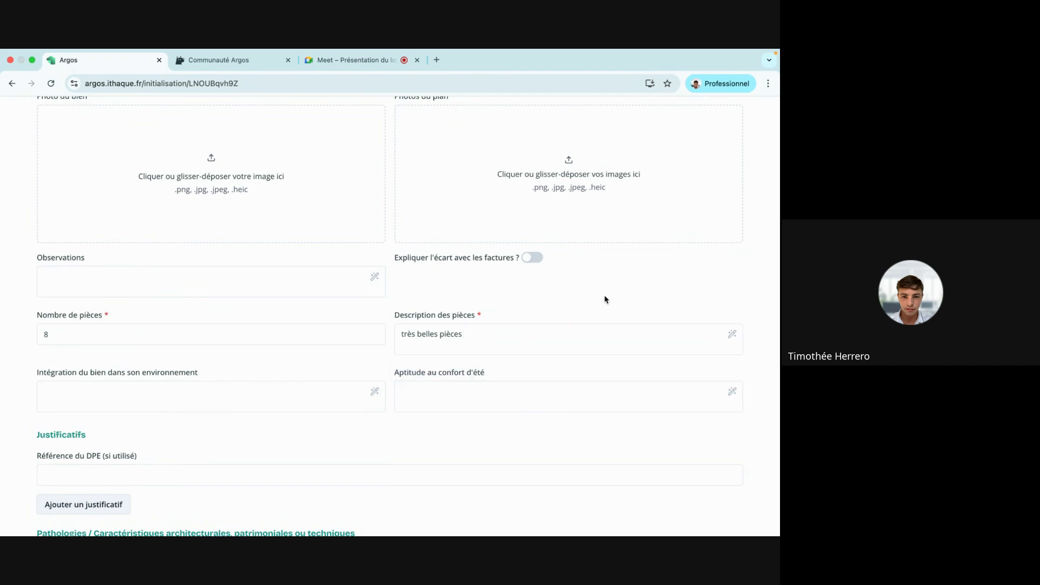
scroll(272, 302, down, 2)
scroll(272, 302, down, 5)
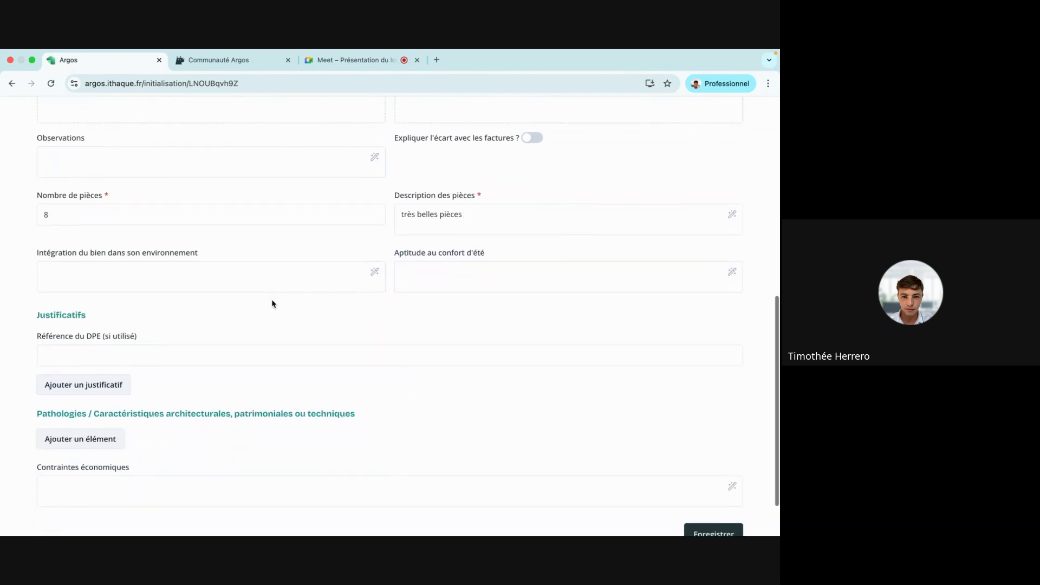
click(721, 497)
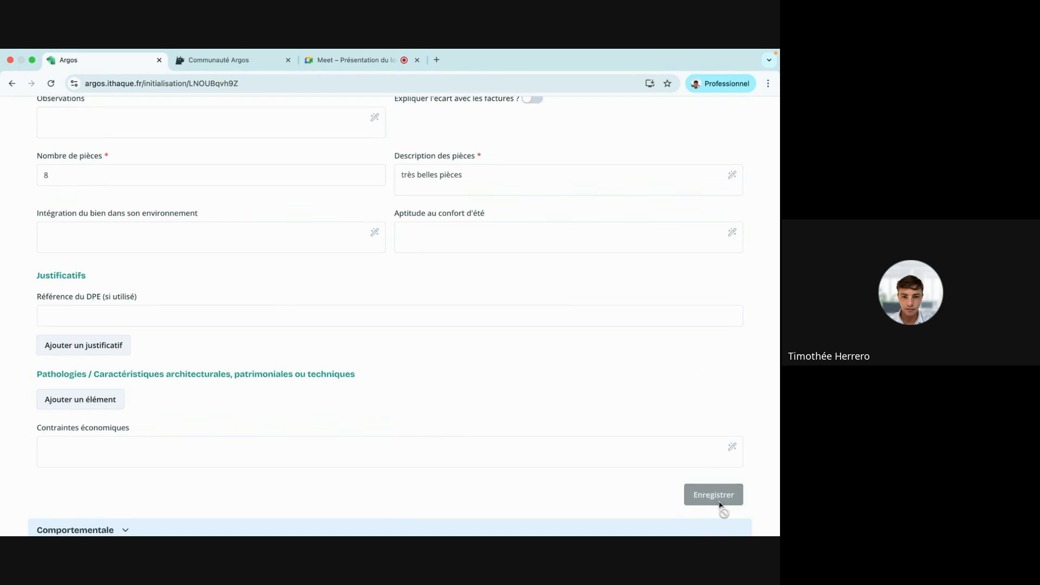
Add then delete an empty pathology entry, save, and collapse Description du bien.
scroll(52, 243, down, 1)
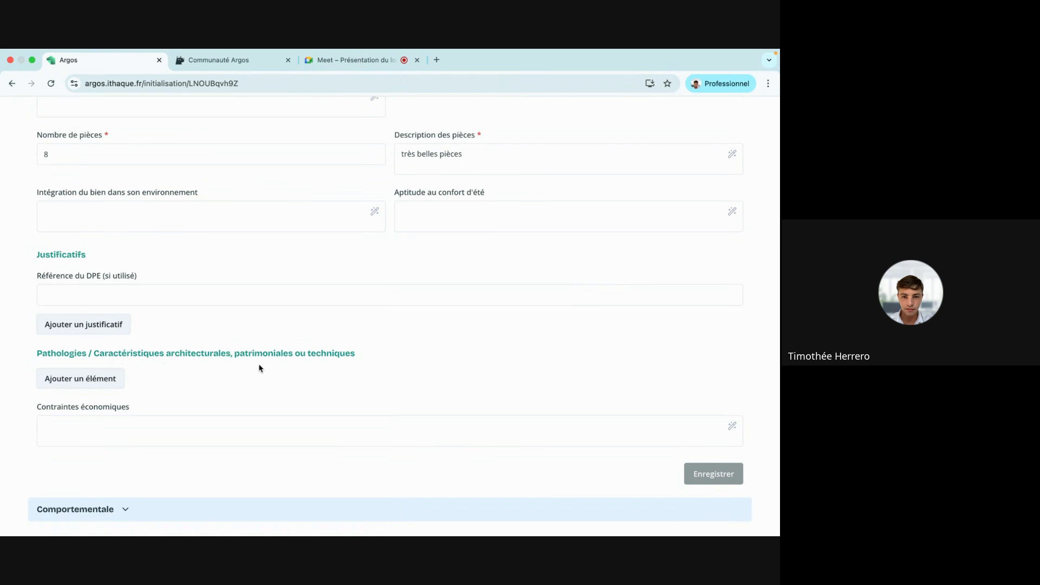
click(100, 385)
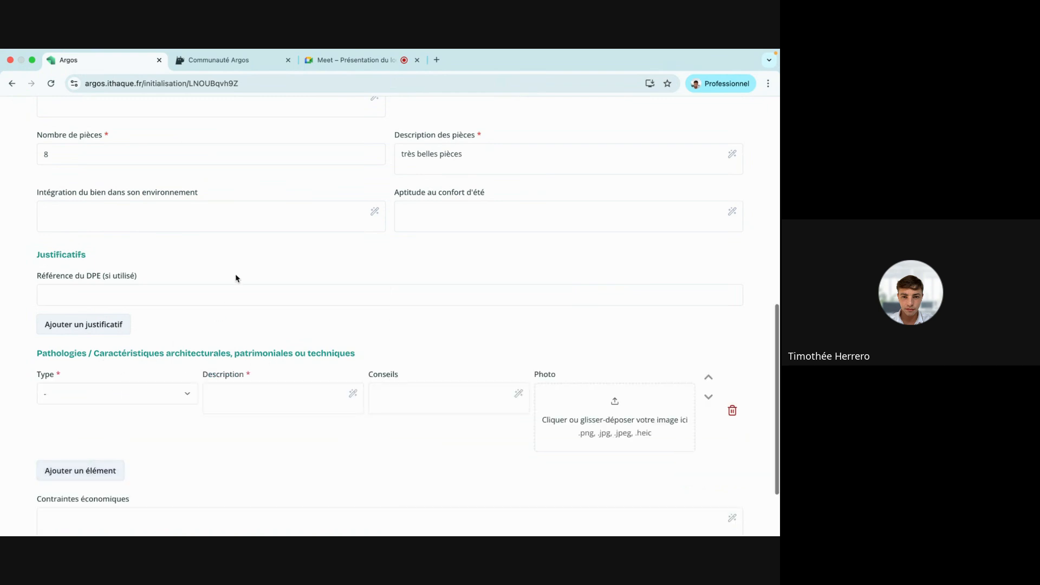
scroll(236, 277, down, 3)
click(163, 307)
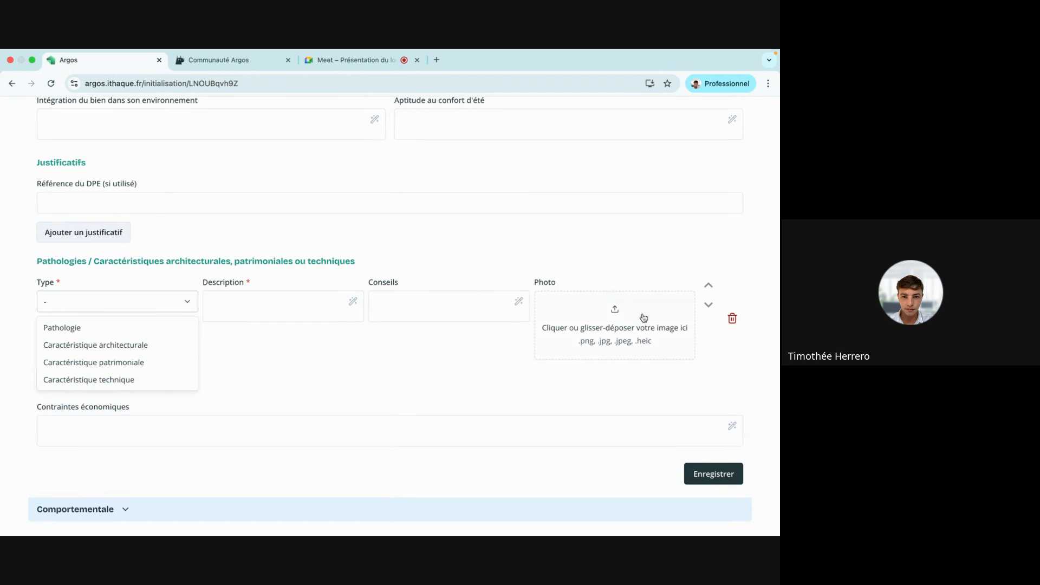
click(715, 296)
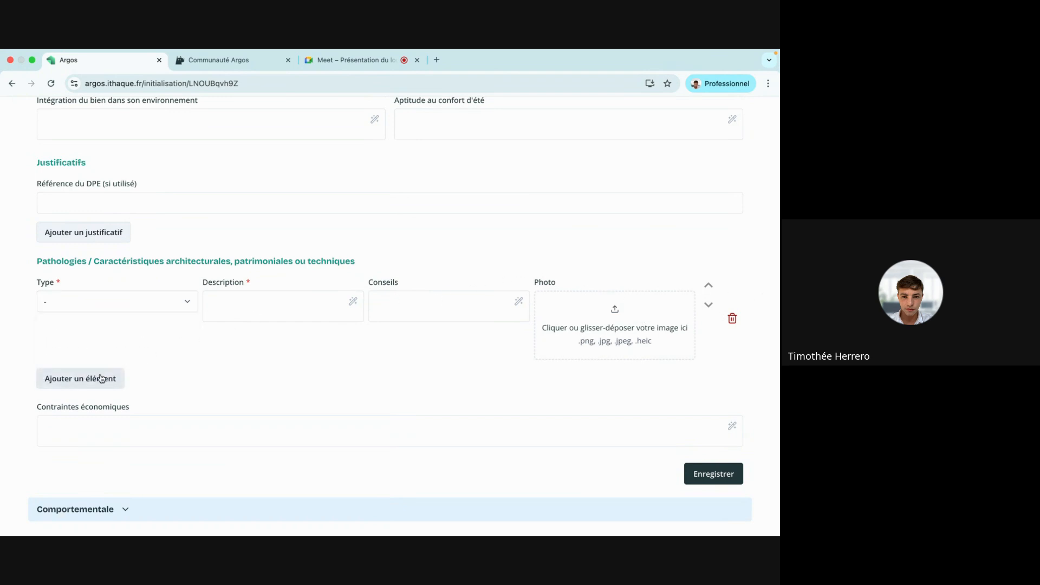
click(732, 318)
click(693, 472)
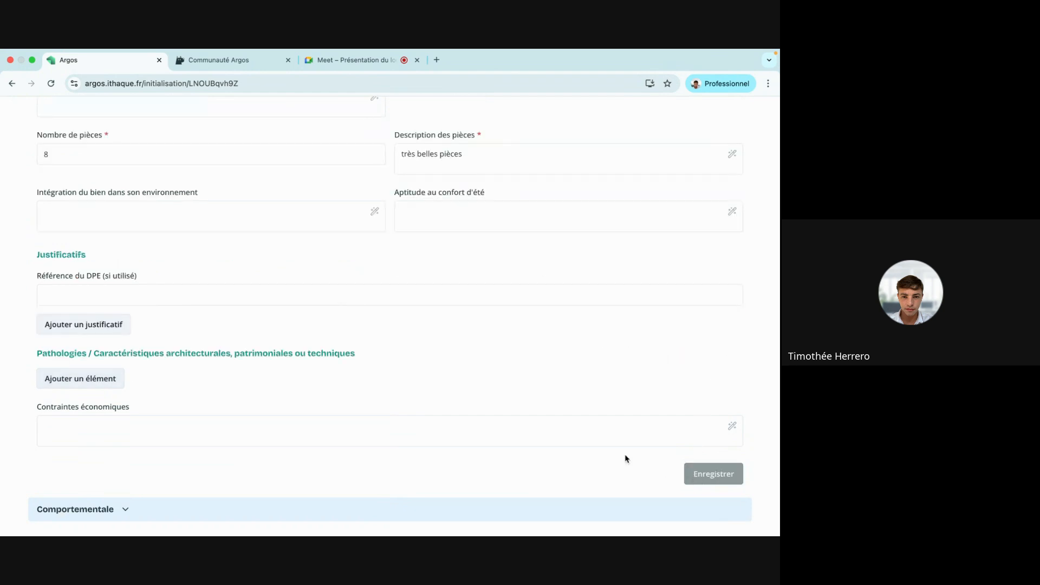
scroll(74, 290, up, 6)
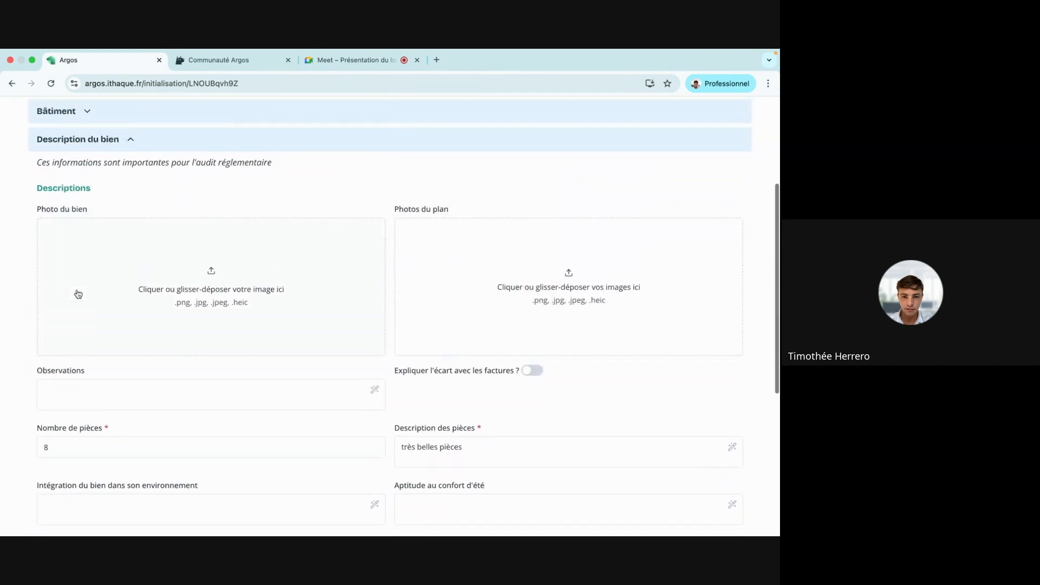
click(105, 151)
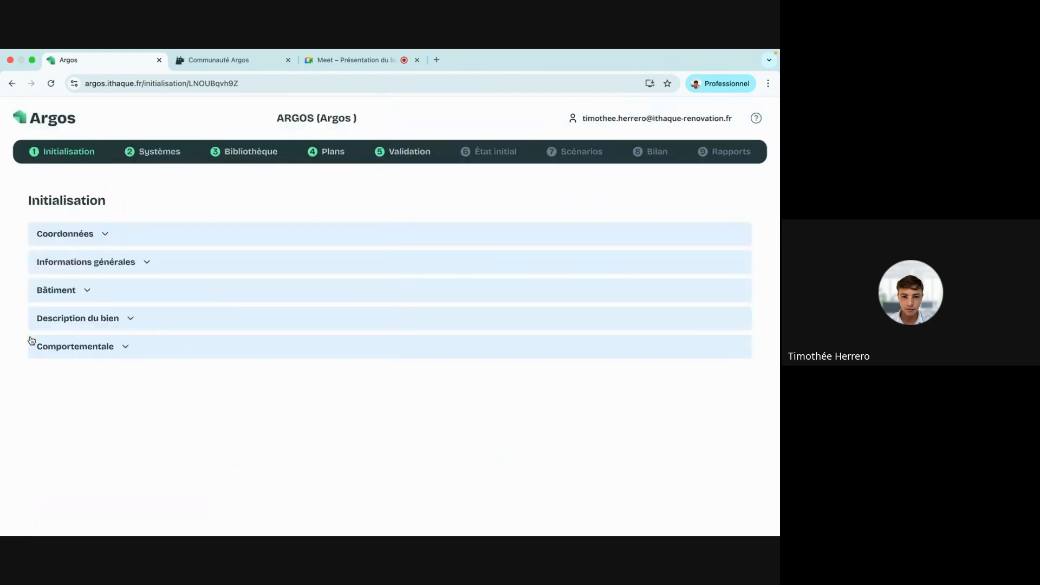
click(125, 348)
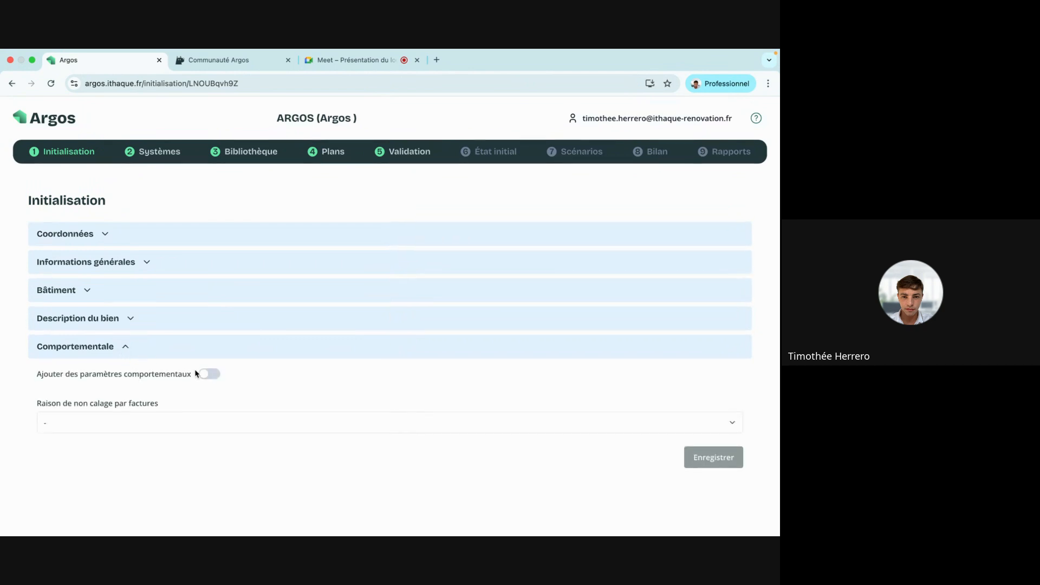
click(211, 374)
scroll(209, 288, down, 3)
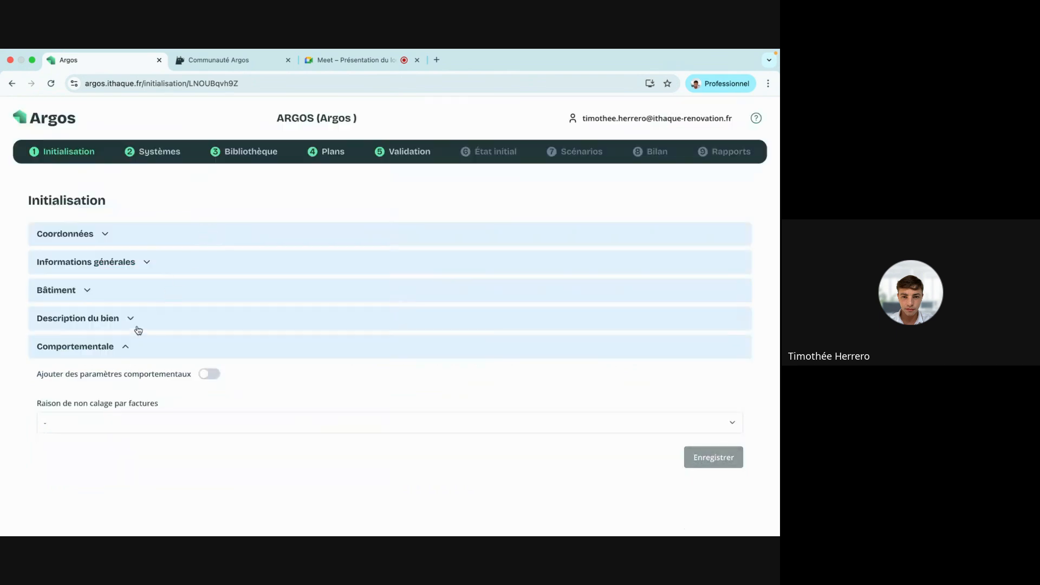
click(114, 349)
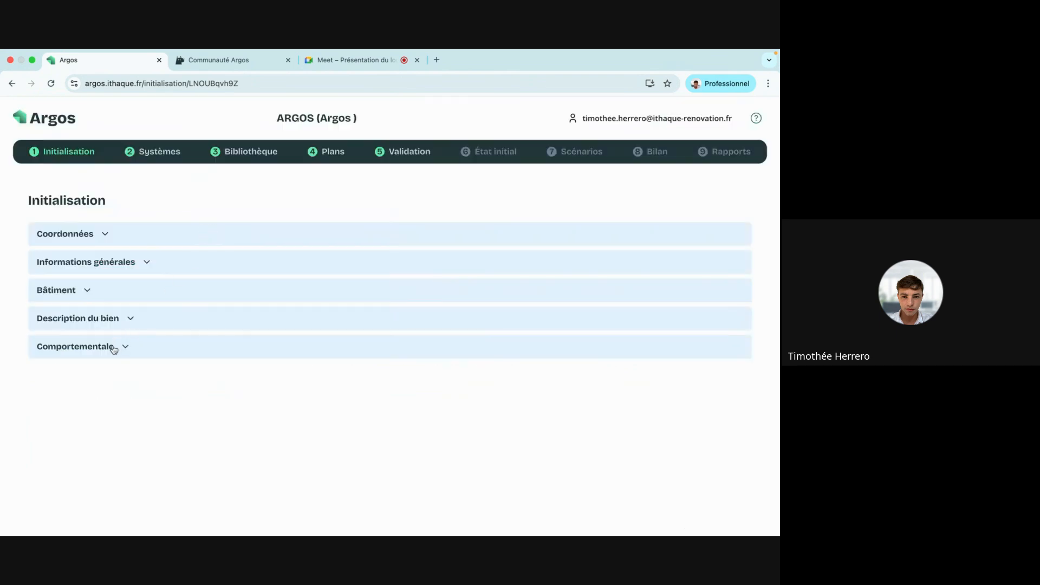
Confirm presence in the Meet call, then open the audit's Systèmes step in Argos.
click(357, 60)
click(459, 388)
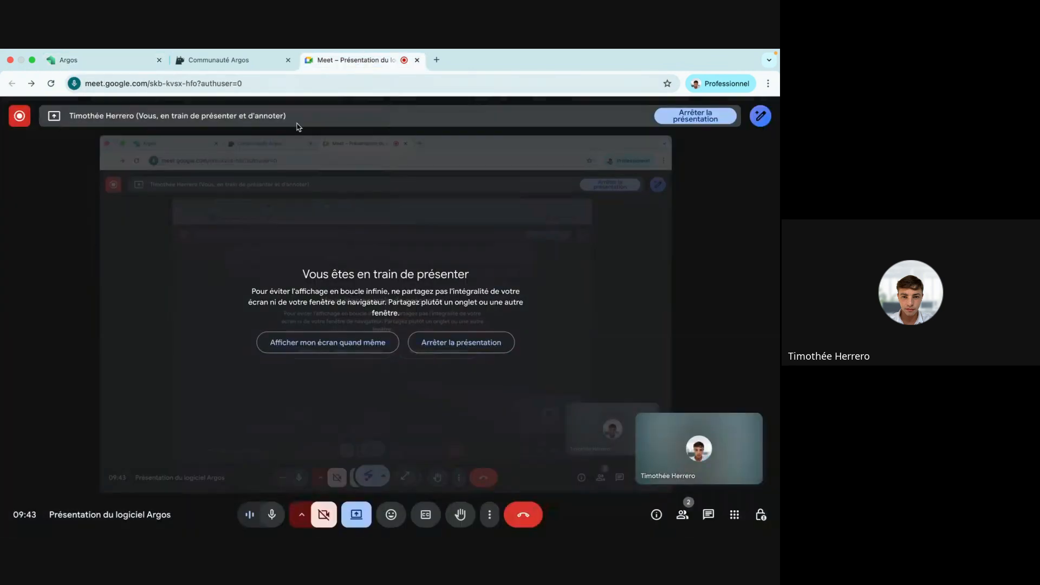
click(121, 60)
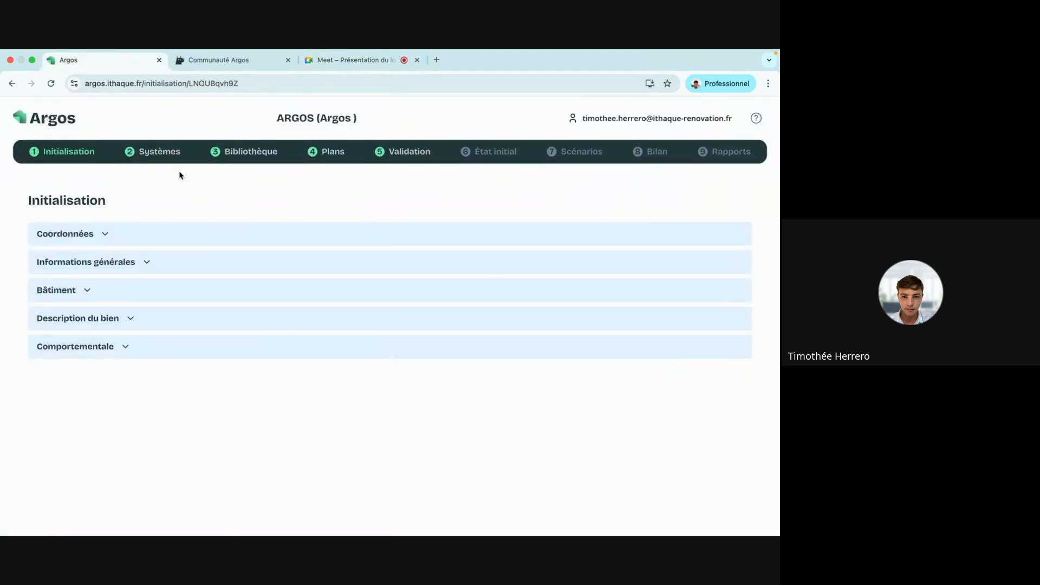
click(161, 156)
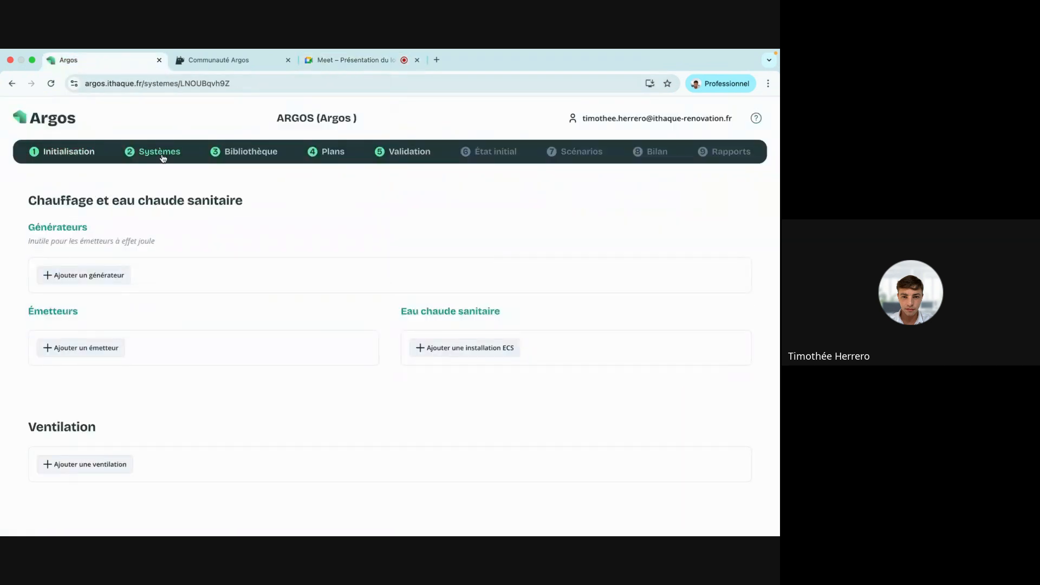
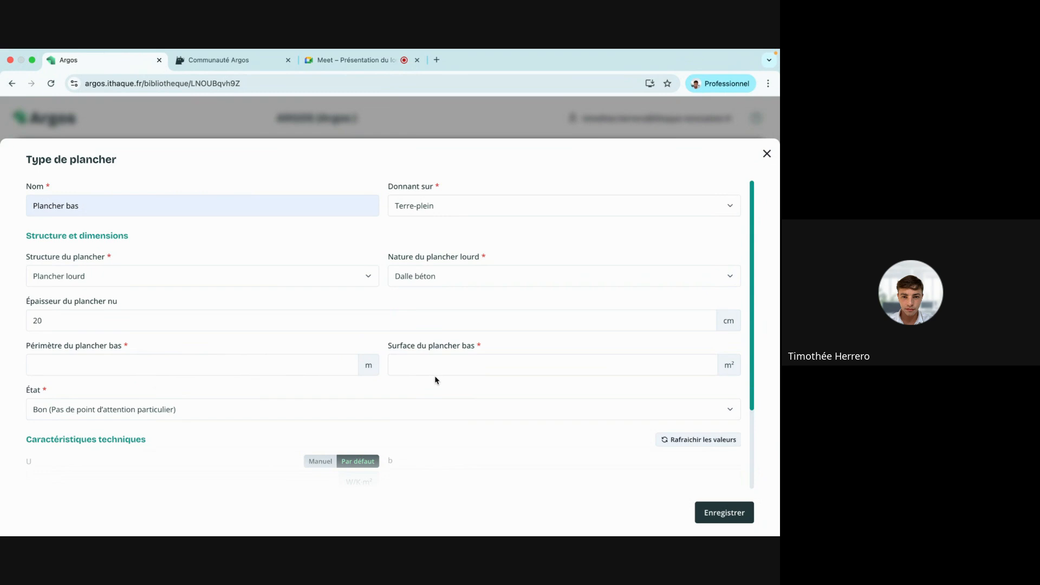
Review the library specification and house floor plan slides, then return to the floor-type form.
key(ctrl+Right)
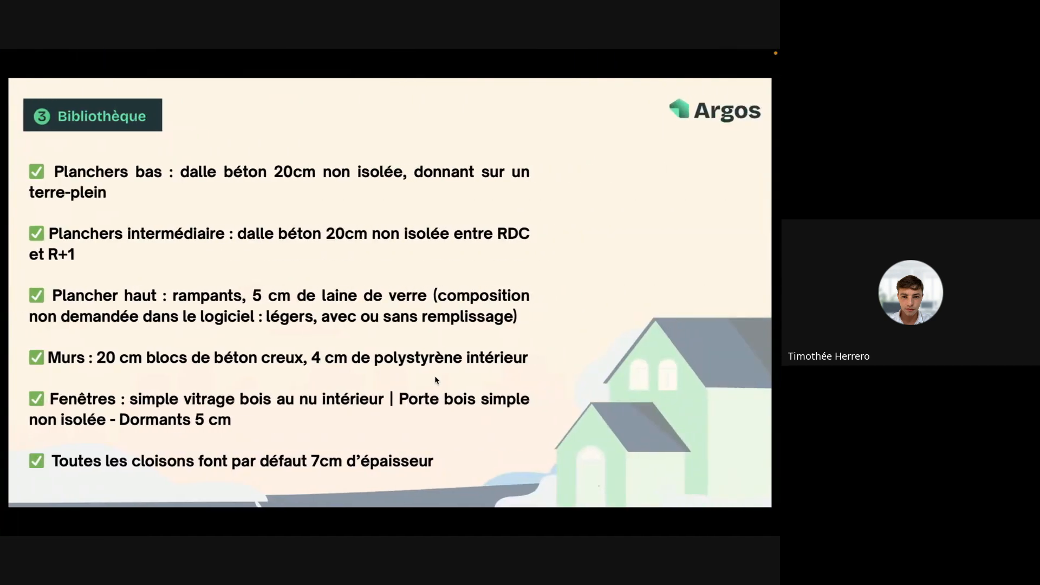
key(Right)
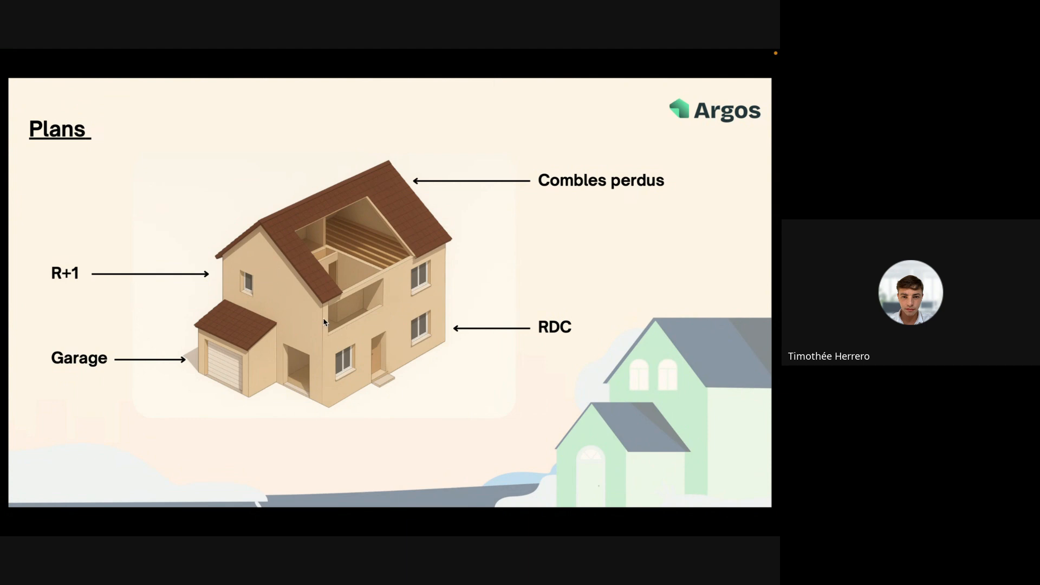
key(Right)
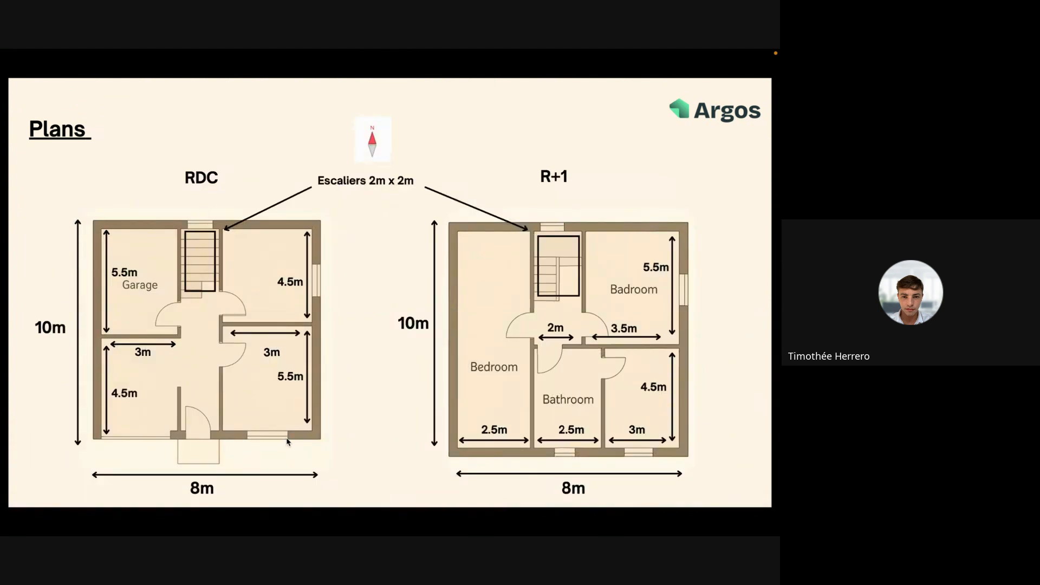
key(ctrl+Left)
Enter the Plancher bas perimeter as 10+10+8+8 (36 m) and surface as 80 m².
click(60, 366)
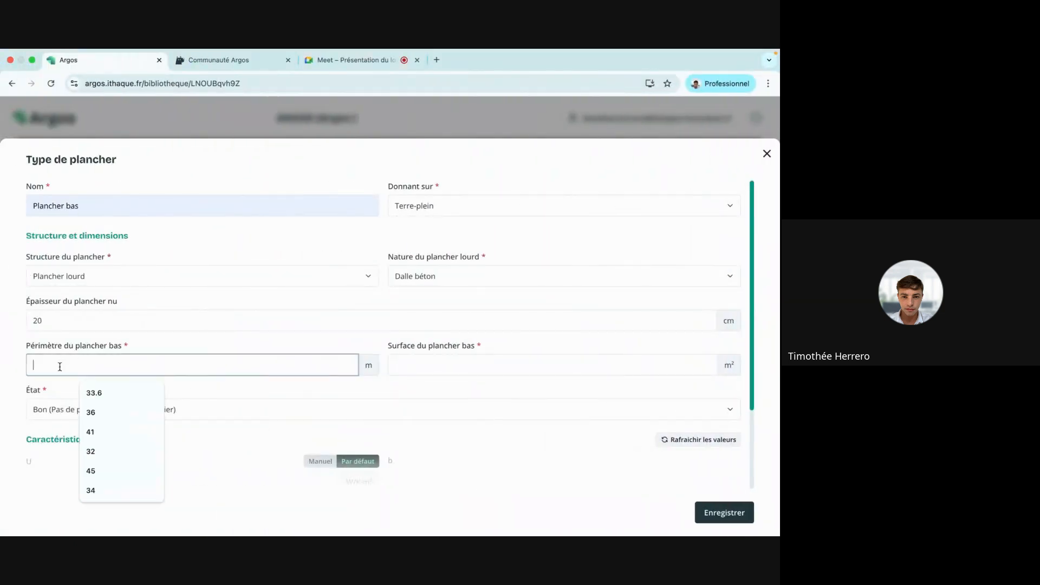
text(10+10+8+8)
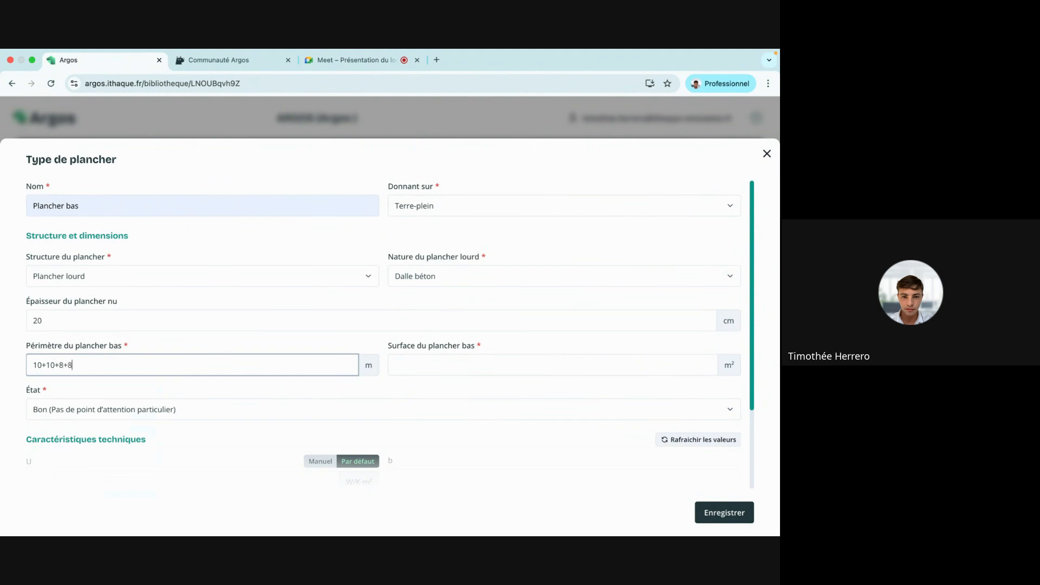
key(Return)
click(411, 372)
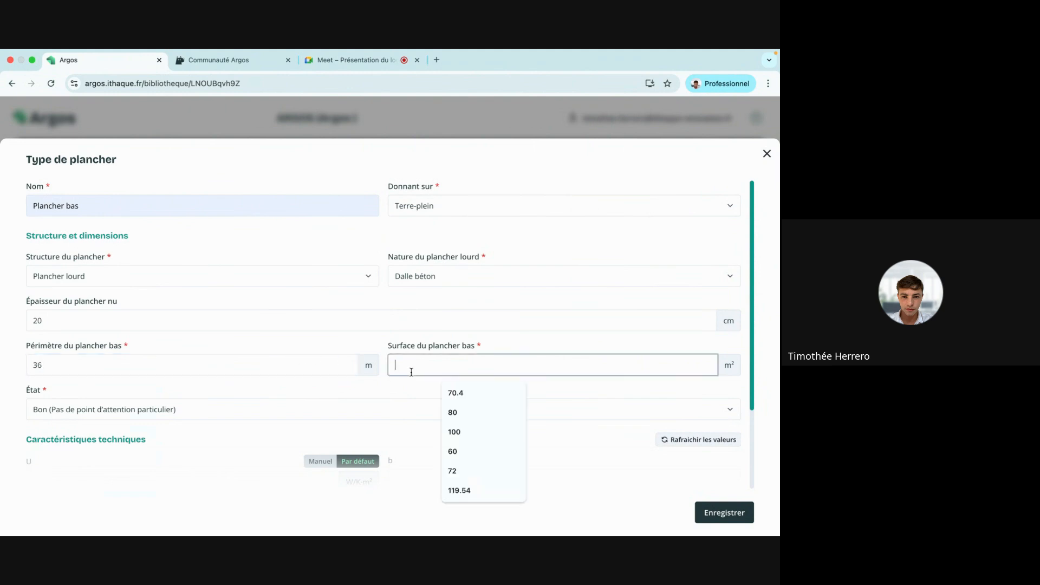
text(80)
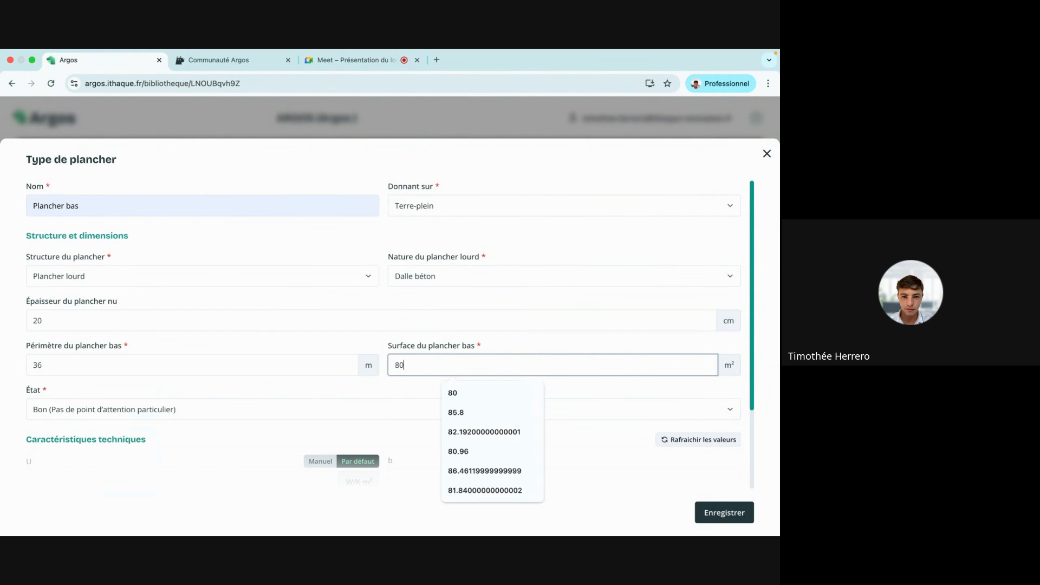
click(337, 352)
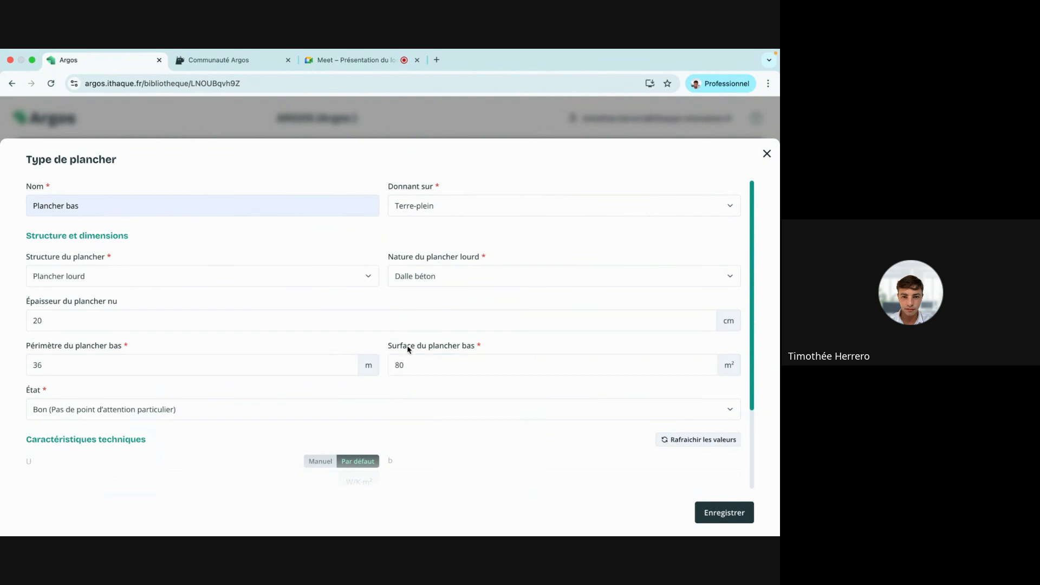
Refresh the default values (U 0.55474, b 1) and save the Plancher bas floor type.
scroll(407, 347, down, 3)
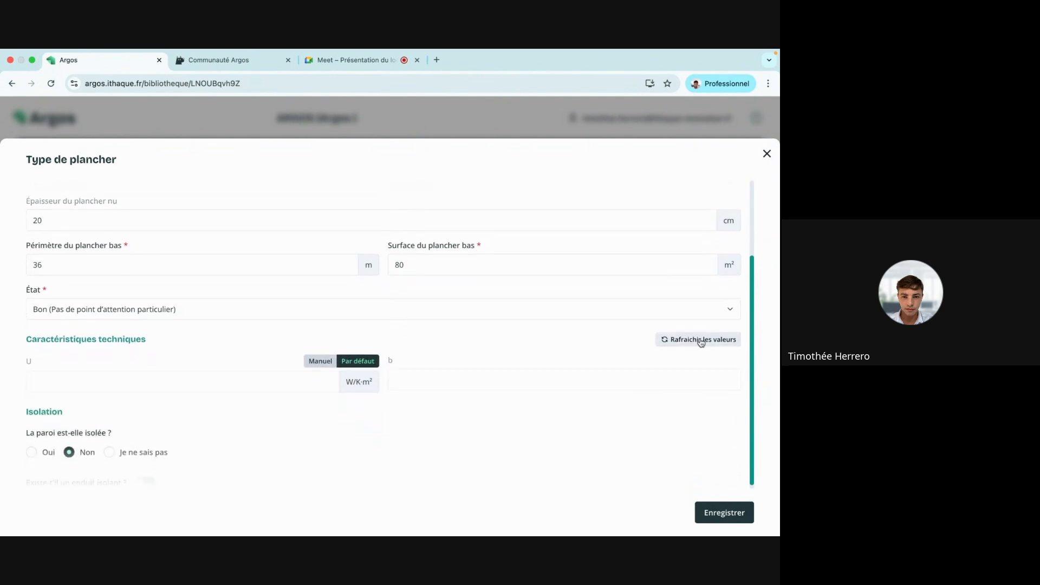
click(701, 342)
scroll(477, 364, down, 1)
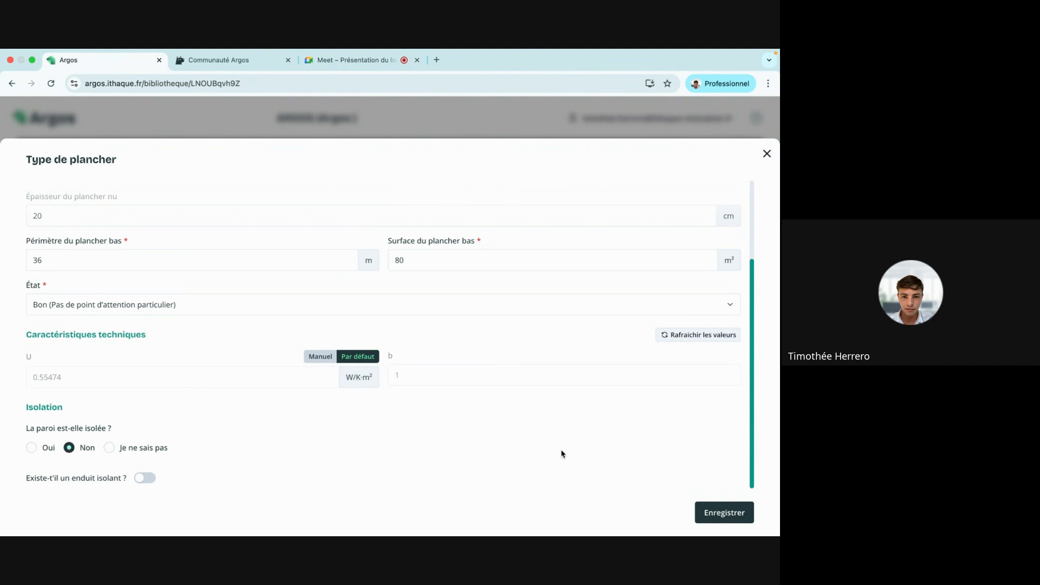
click(743, 517)
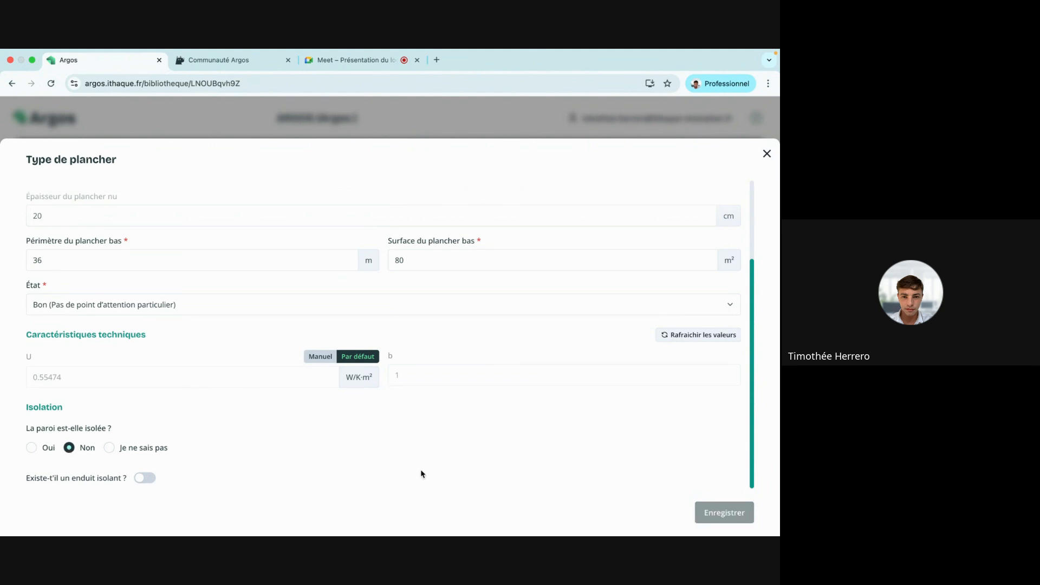
Add a ceiling type 'plancher intermédiaire entre le rdc et le r+1' adjoining Mitoyen / Non déperditif.
click(482, 269)
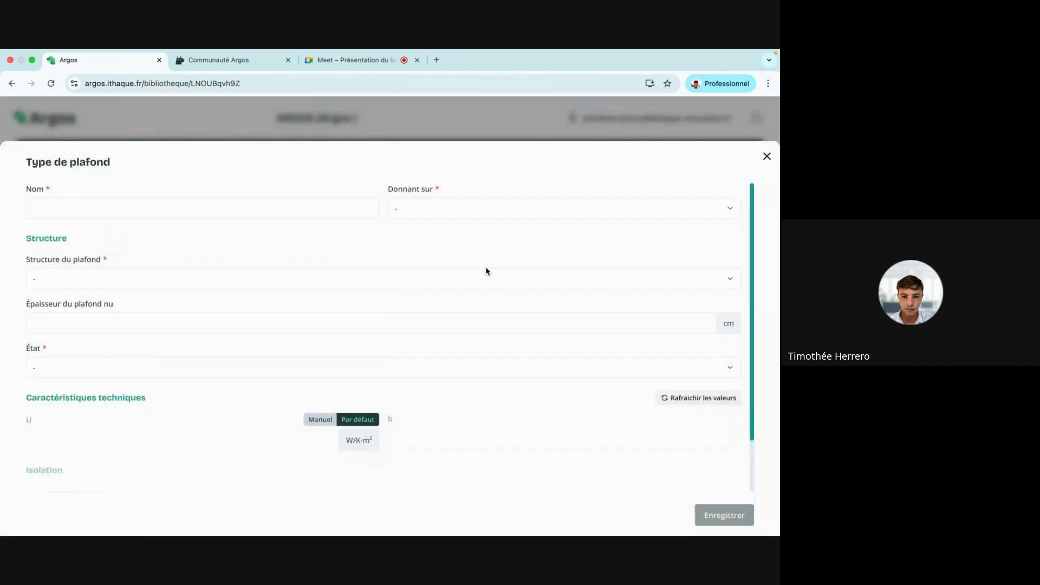
click(204, 212)
text(pla)
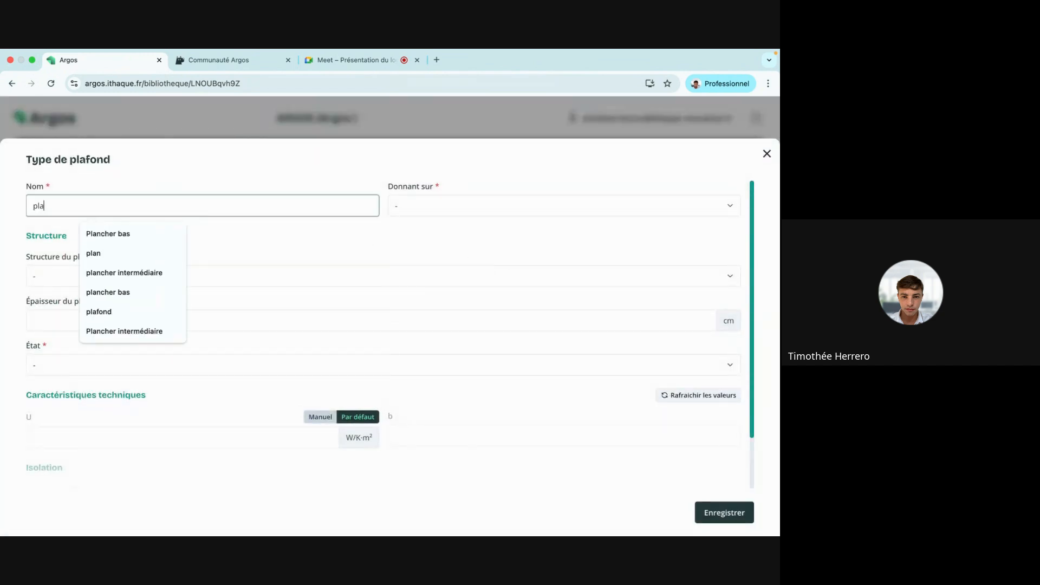
text(ncher intermédia)
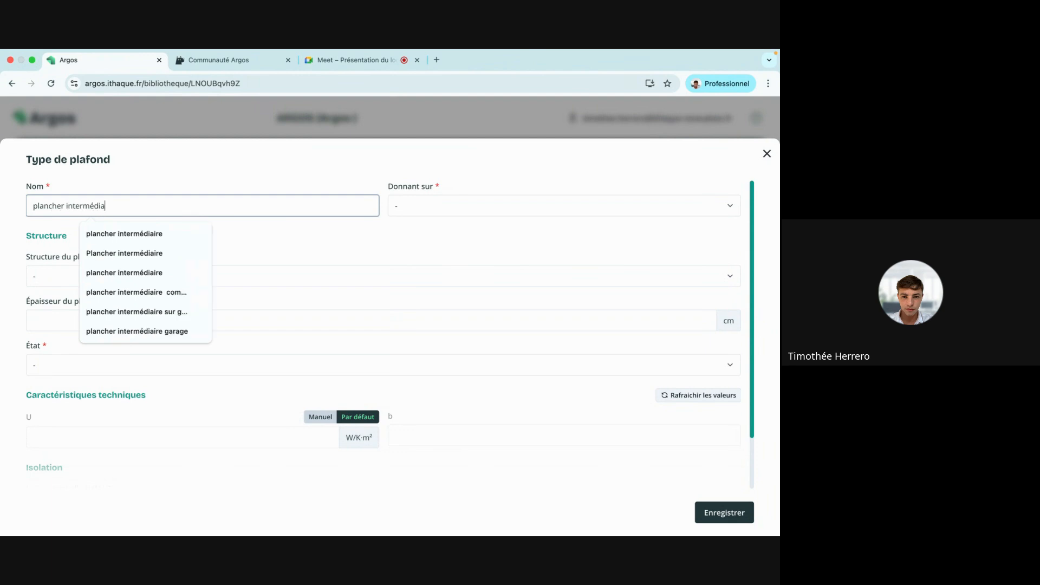
text(ire entre le rd)
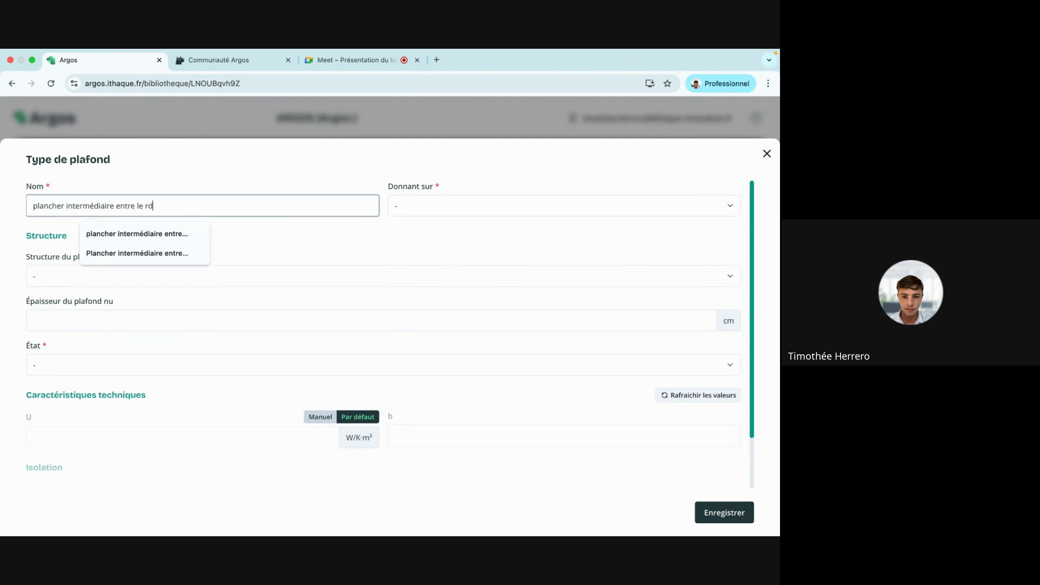
text(c et le r+1)
click(421, 206)
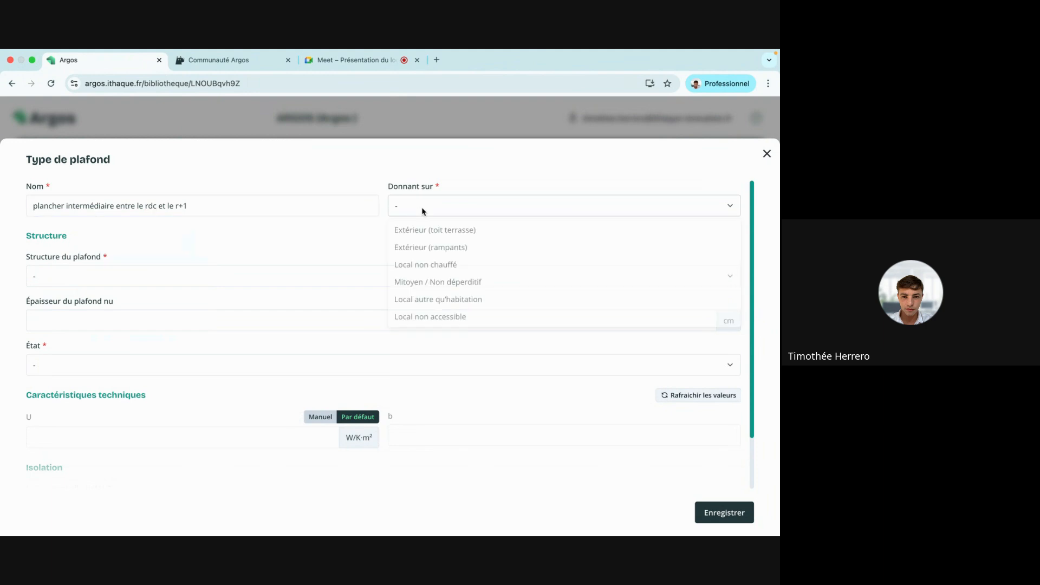
click(497, 282)
Make it a Plafond lourd in 20 cm Dalle béton, condition Bon, and save it.
click(266, 275)
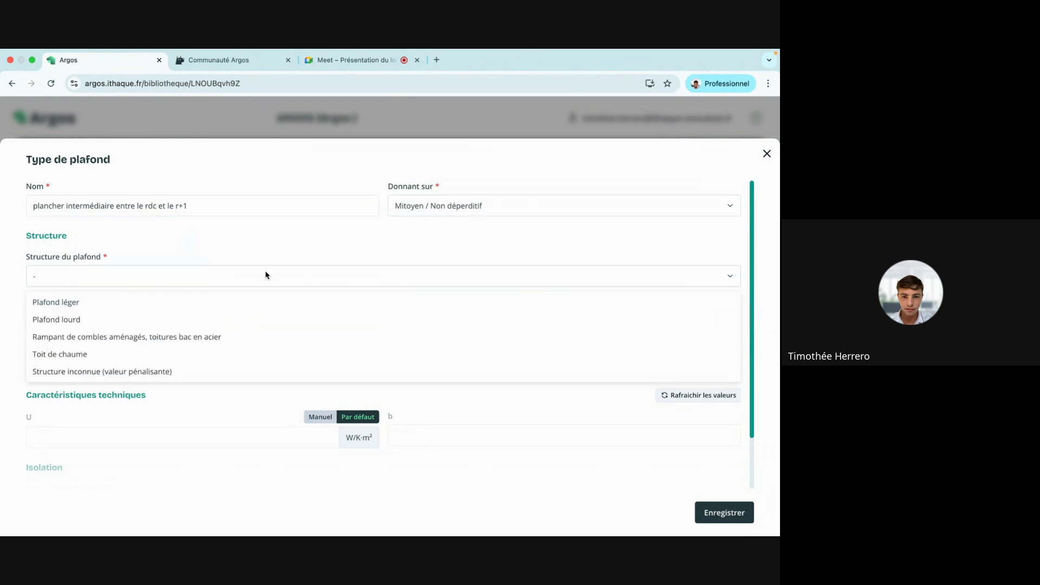
click(212, 317)
click(446, 275)
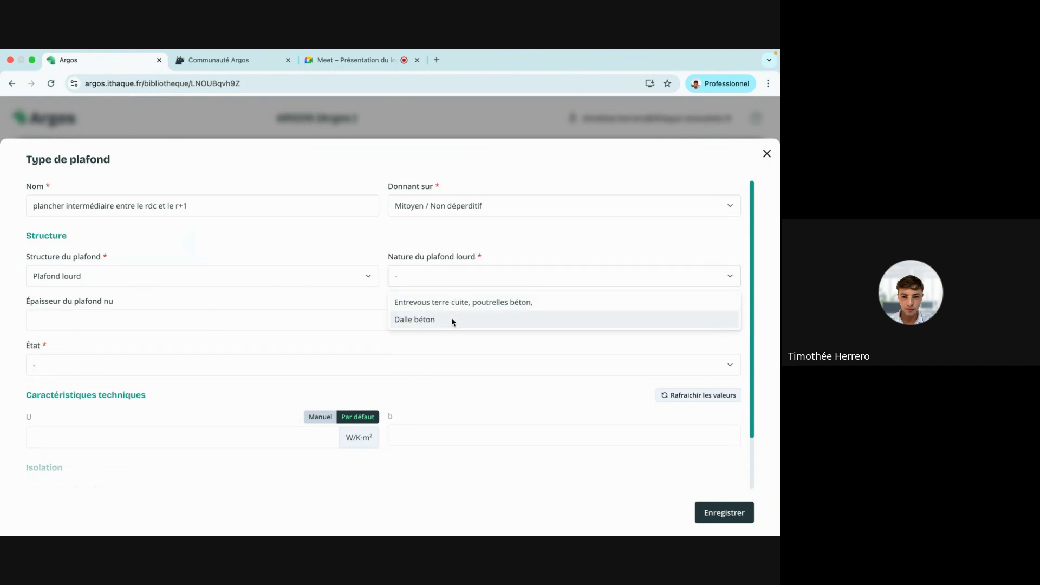
click(452, 320)
click(227, 323)
text(20)
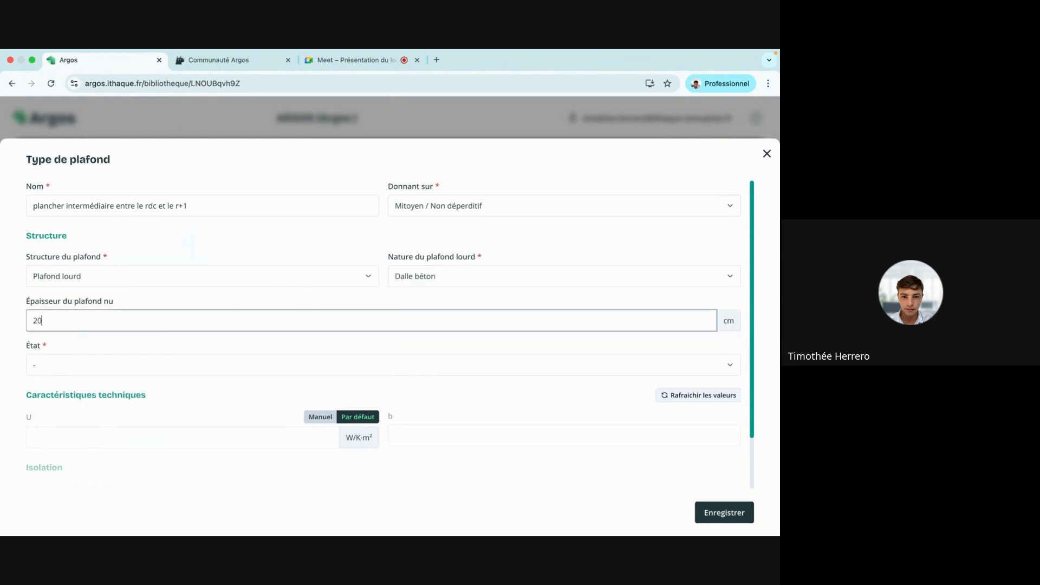
click(184, 346)
click(157, 369)
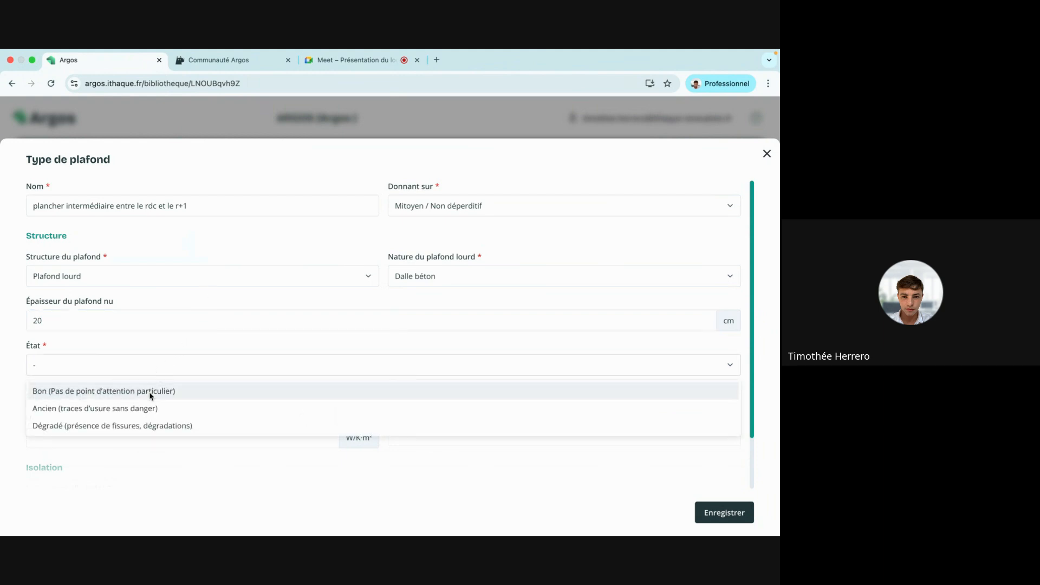
click(148, 392)
scroll(257, 301, down, 2)
click(699, 505)
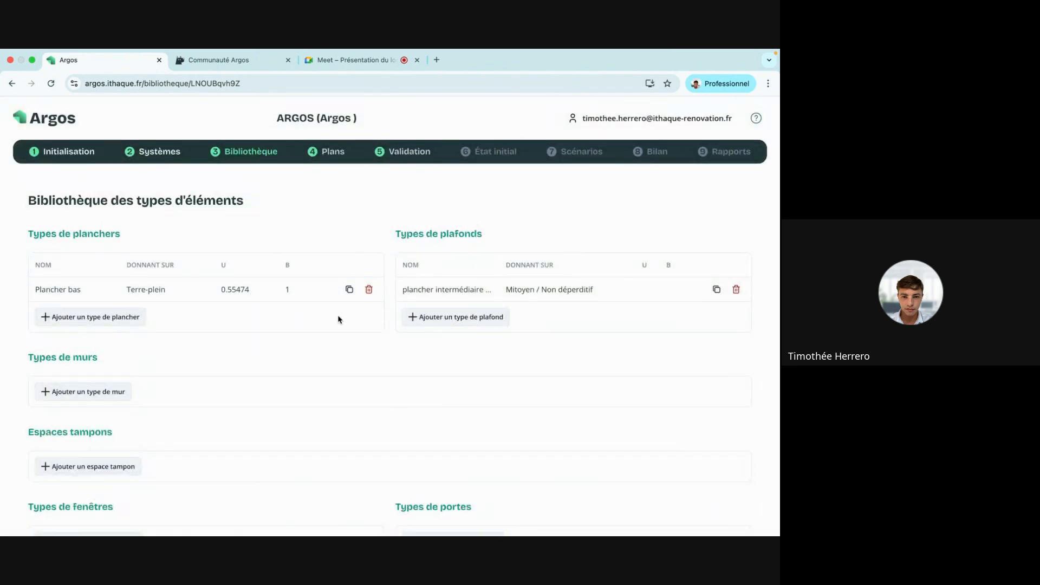
Add a wall type named 'mur bloc béton creux' facing Extérieur.
scroll(337, 314, down, 2)
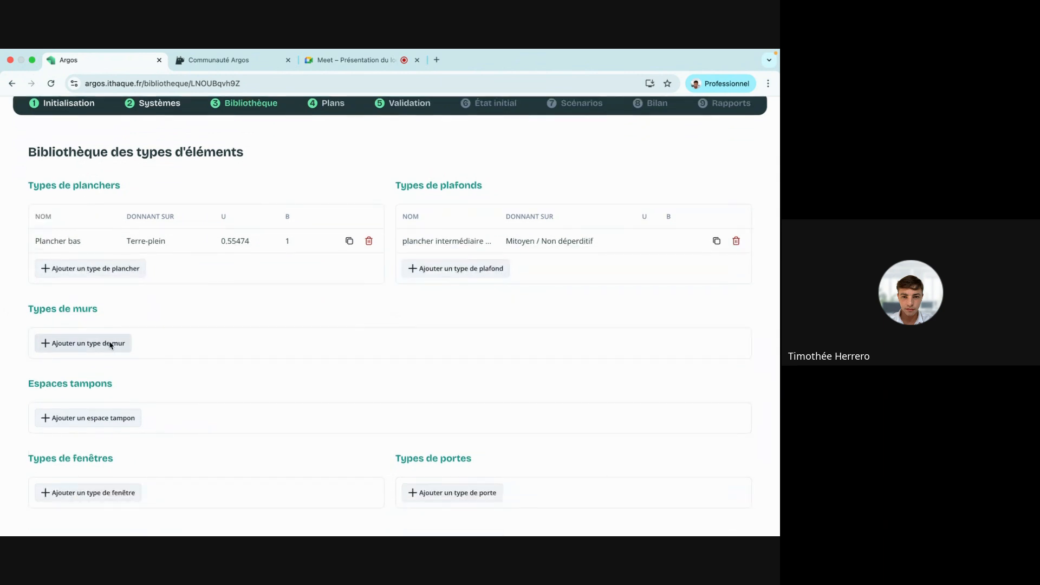
click(111, 343)
click(225, 212)
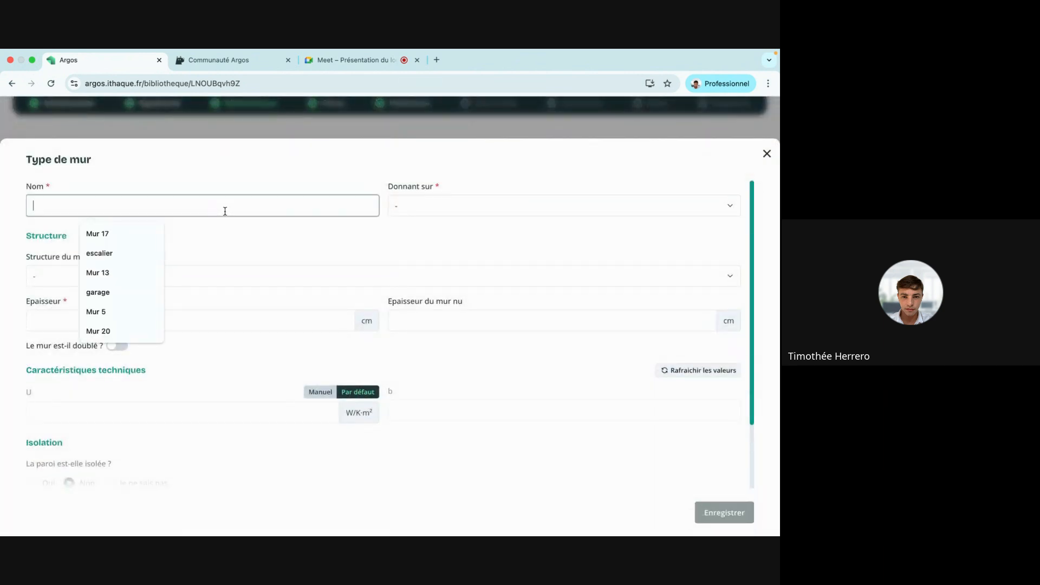
text(blo)
key(BackSpace)
key(BackSpace)
key(BackSpace)
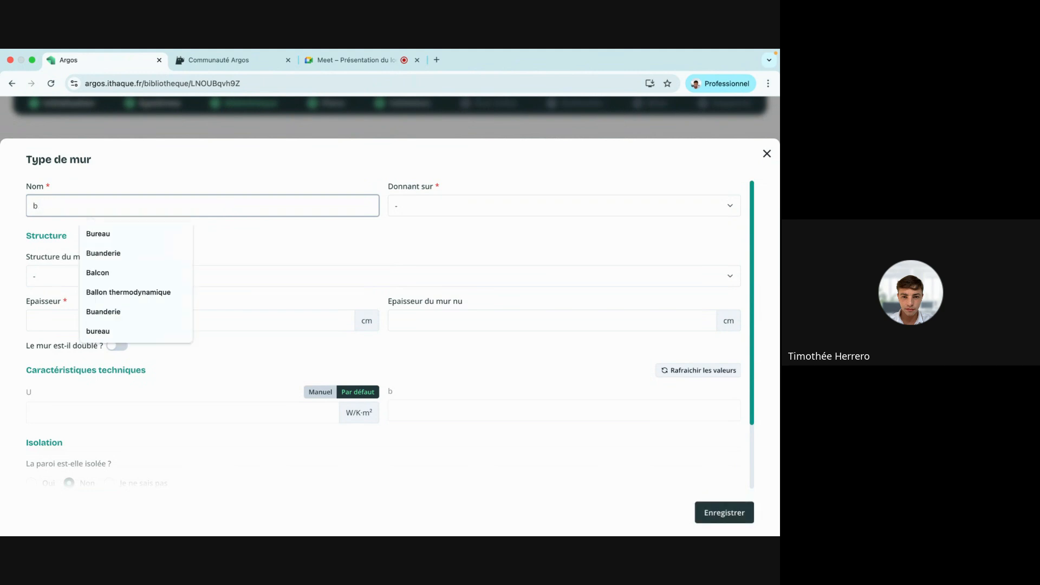
text(mur blox)
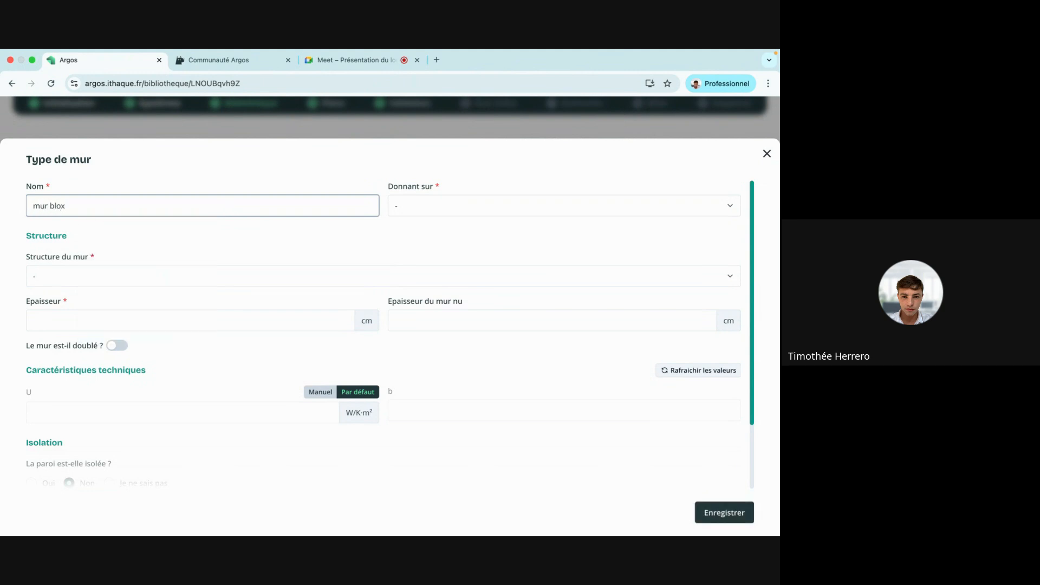
key(BackSpace)
click(130, 275)
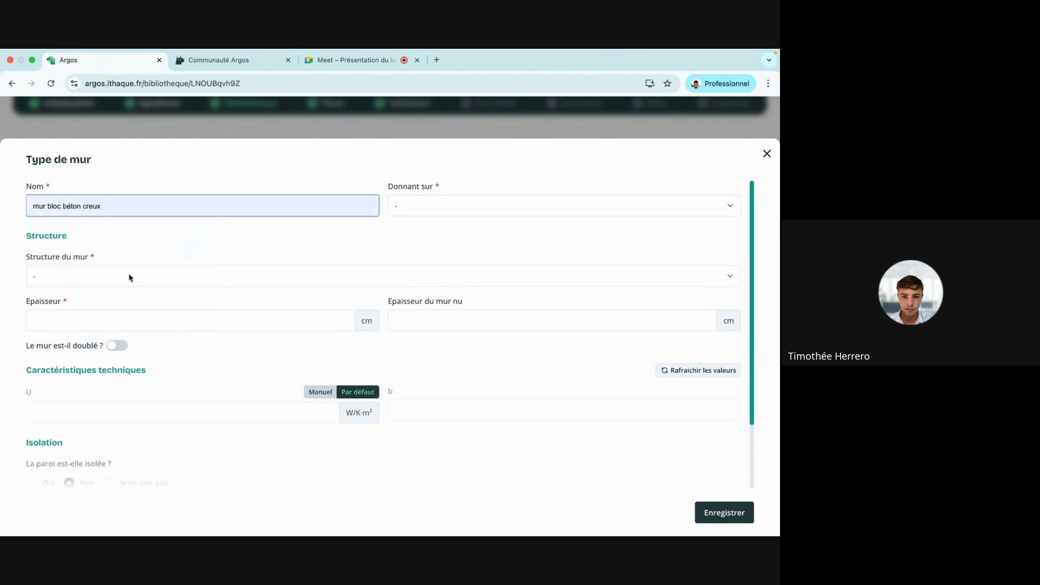
click(458, 205)
click(479, 233)
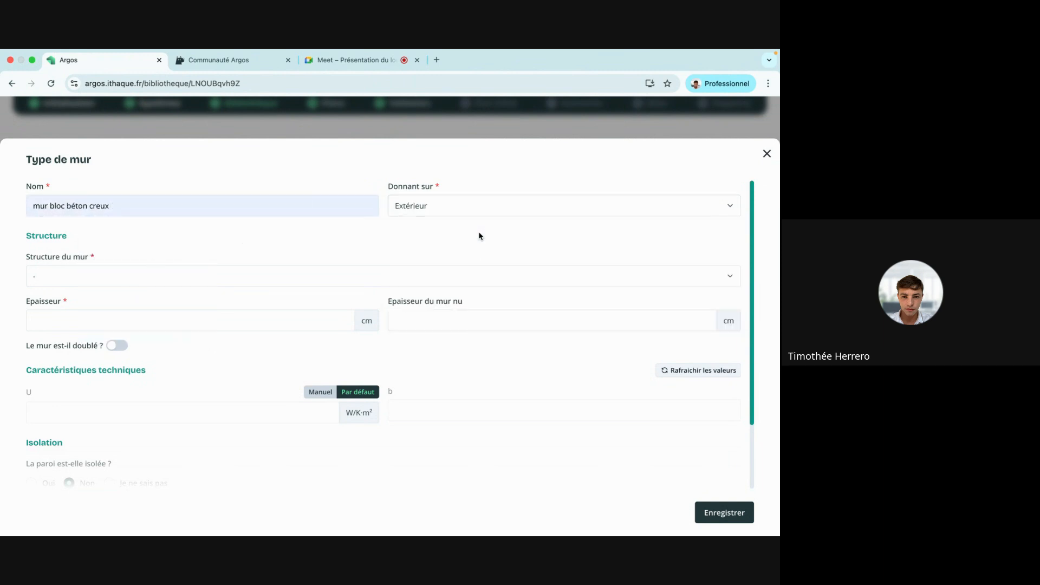
Set the wall to Béton, Bloc de béton creux, 20 cm thick, and refresh values to U 2.5, b 1.
click(146, 277)
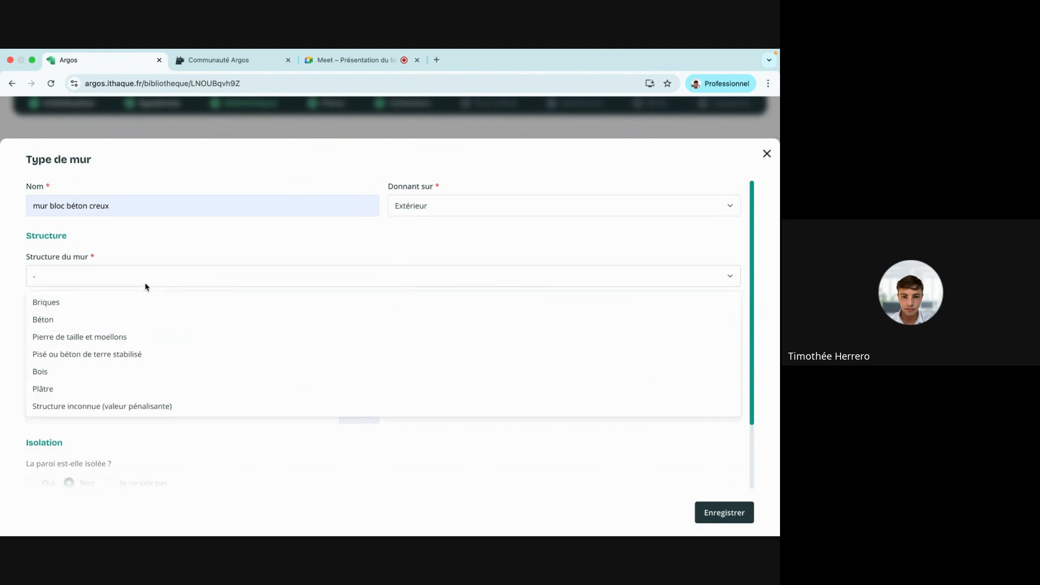
click(133, 319)
click(430, 282)
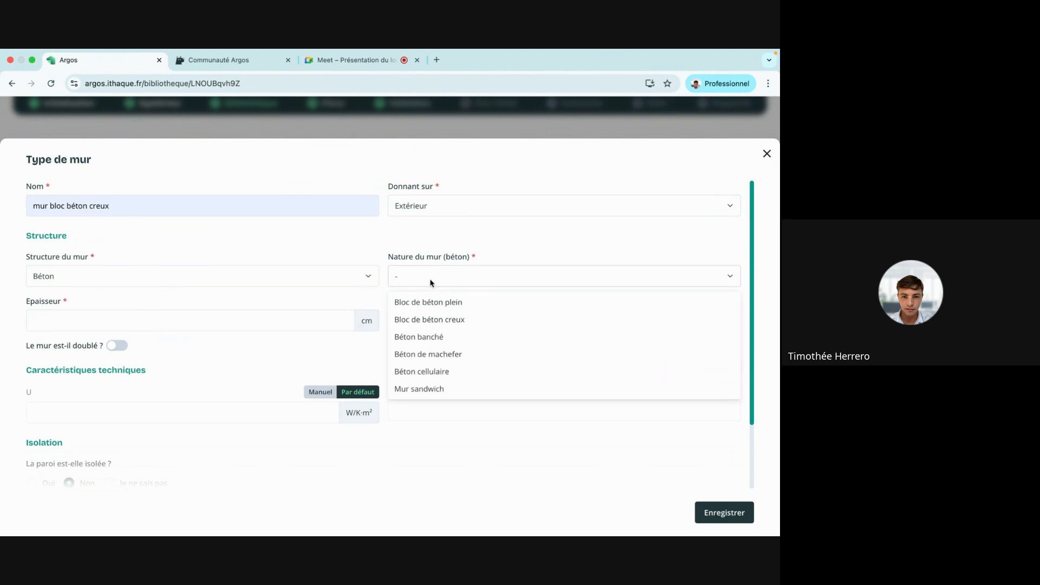
click(459, 319)
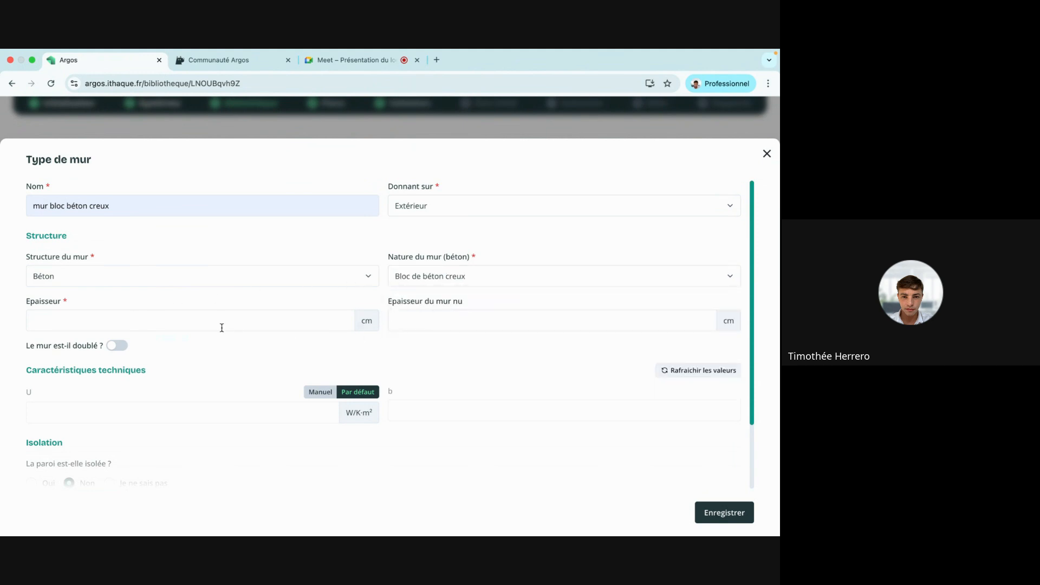
click(198, 319)
text(20)
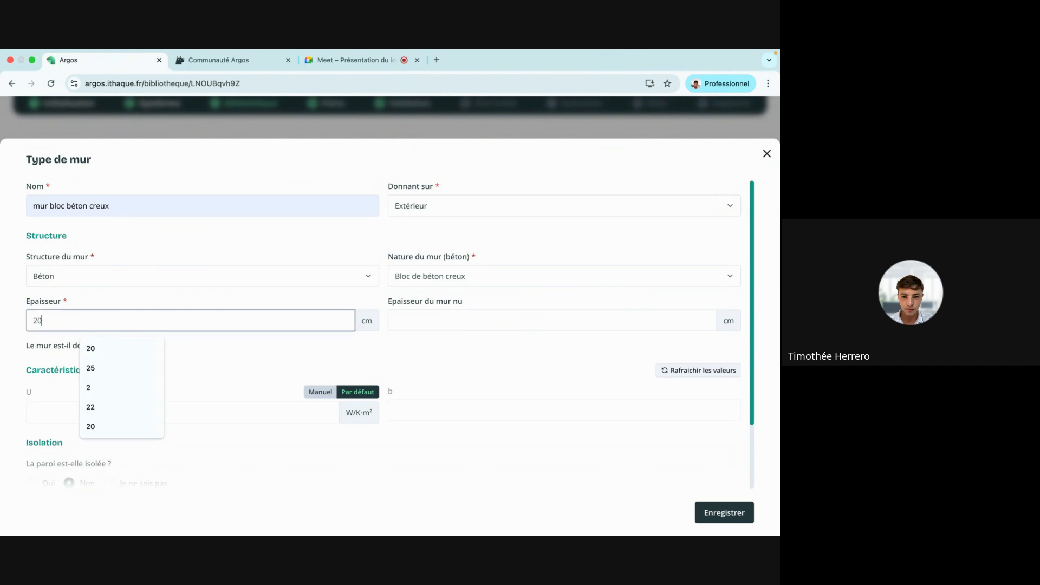
click(373, 354)
scroll(288, 317, down, 1)
scroll(287, 317, down, 3)
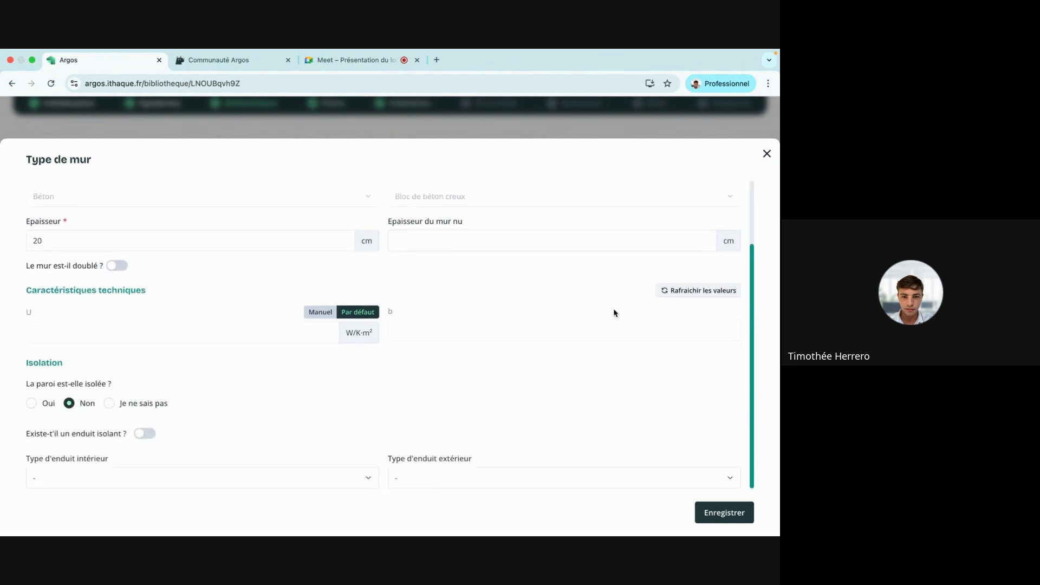
click(682, 293)
Mark the wall insulated with a known 4 cm thickness, installed entre 1975 et 1977.
click(32, 403)
scroll(215, 344, down, 5)
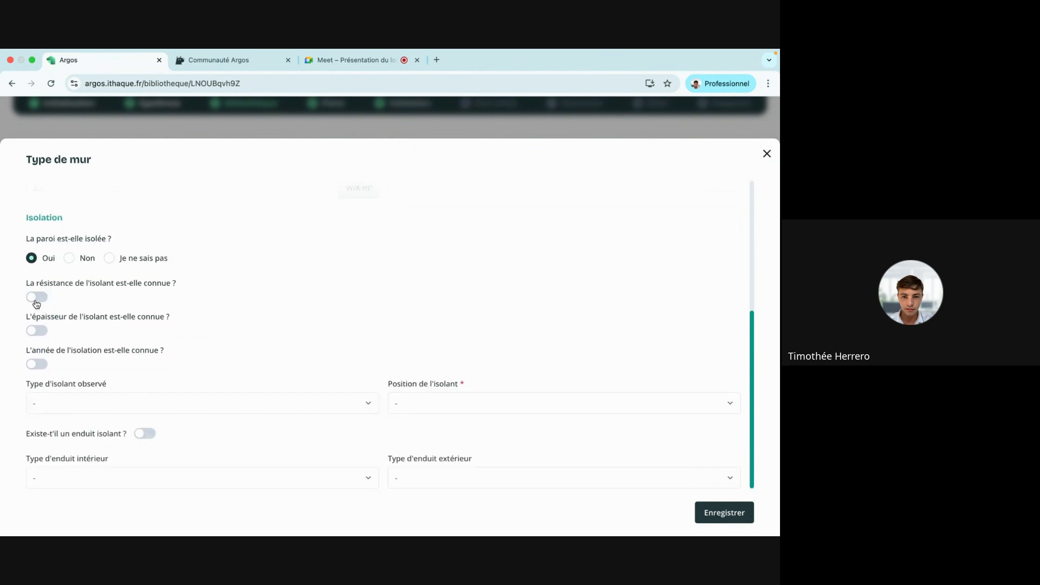
click(31, 336)
click(418, 335)
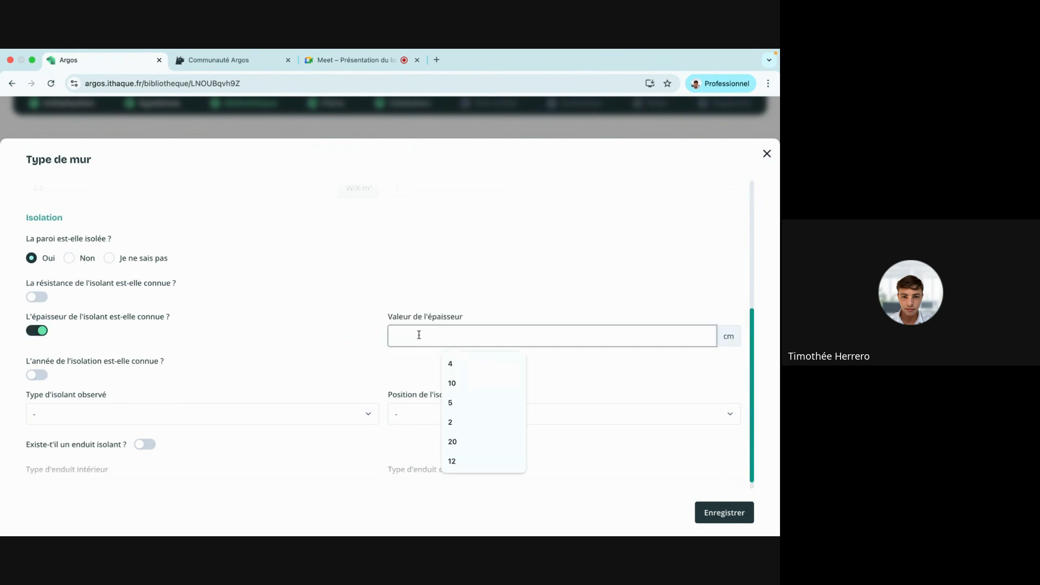
text(4)
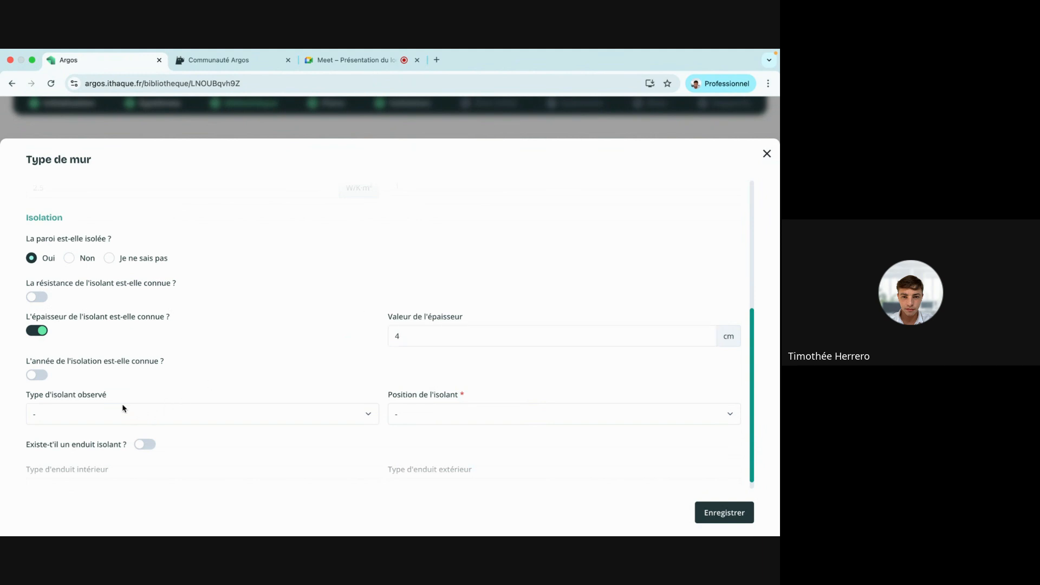
click(41, 376)
click(471, 380)
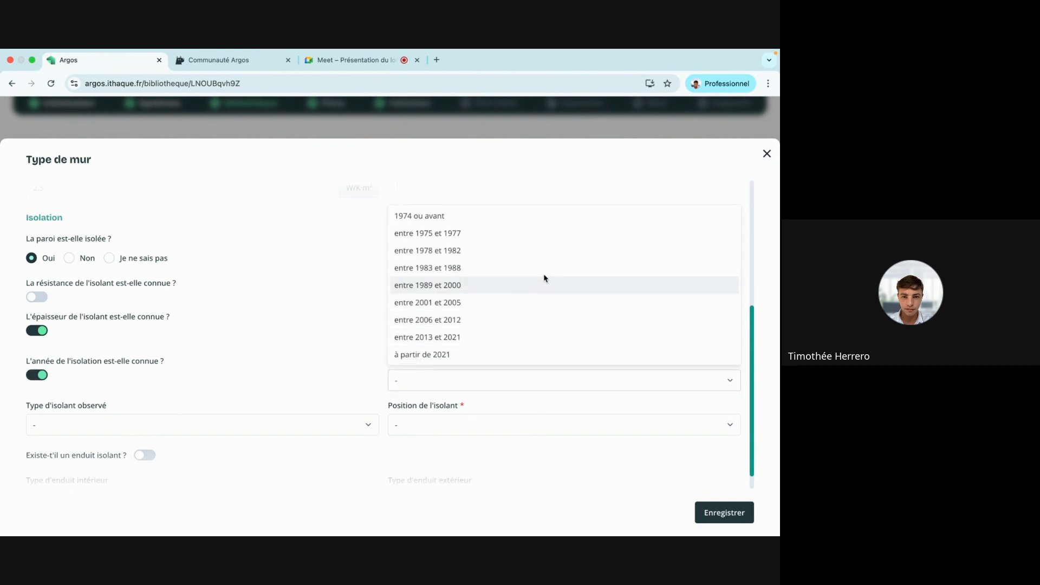
click(536, 237)
Set the insulation to Polystyrène in Intérieure position and save the wall type.
scroll(248, 327, down, 1)
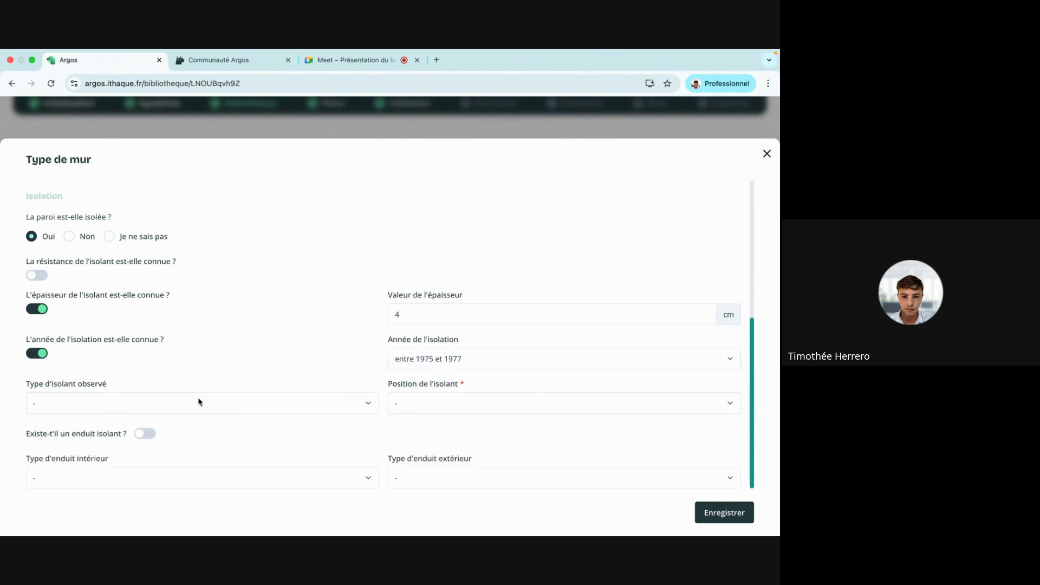
click(196, 407)
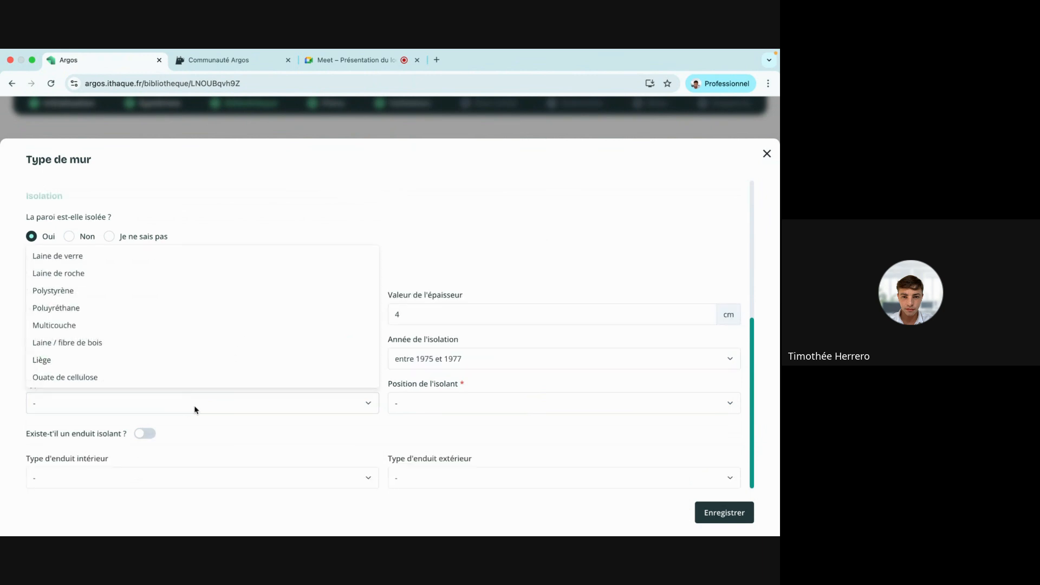
click(293, 286)
click(436, 411)
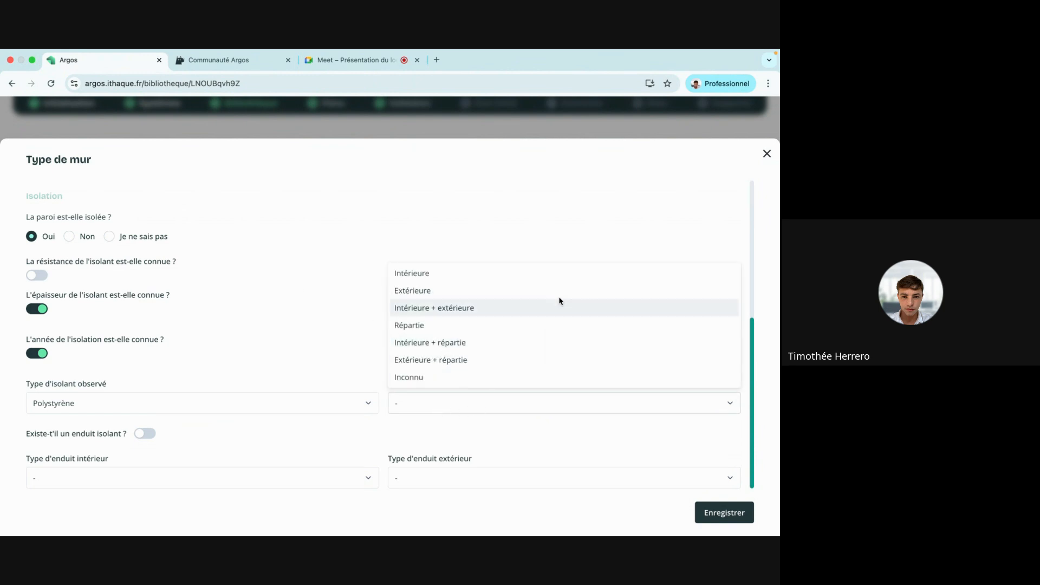
click(563, 273)
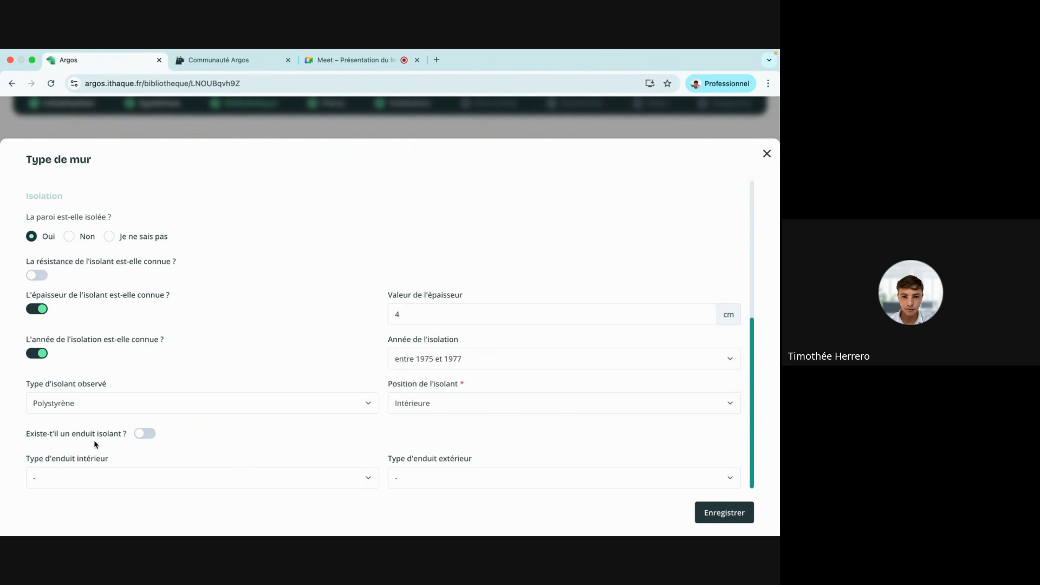
scroll(167, 438, up, 4)
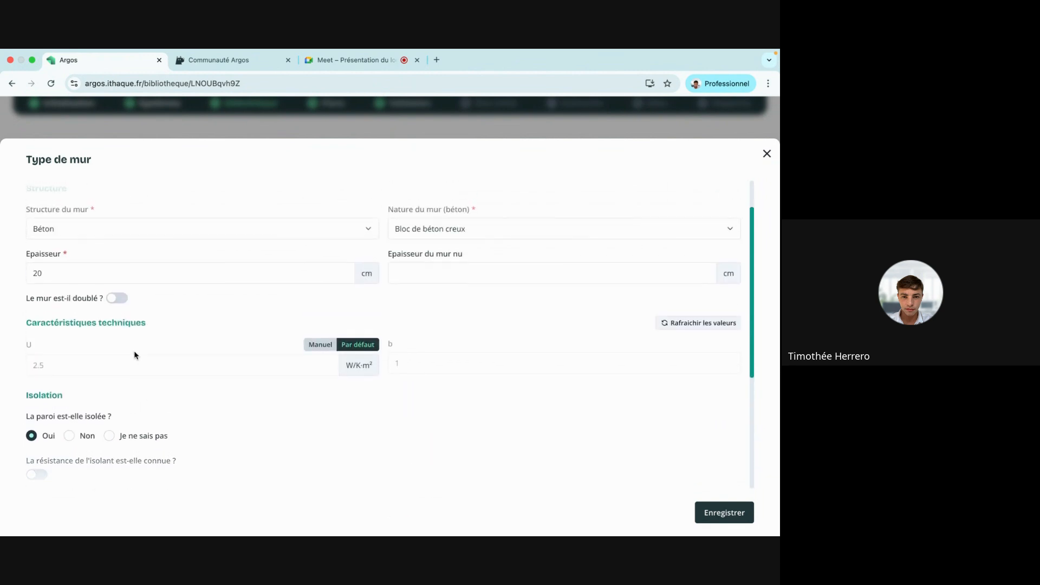
click(724, 512)
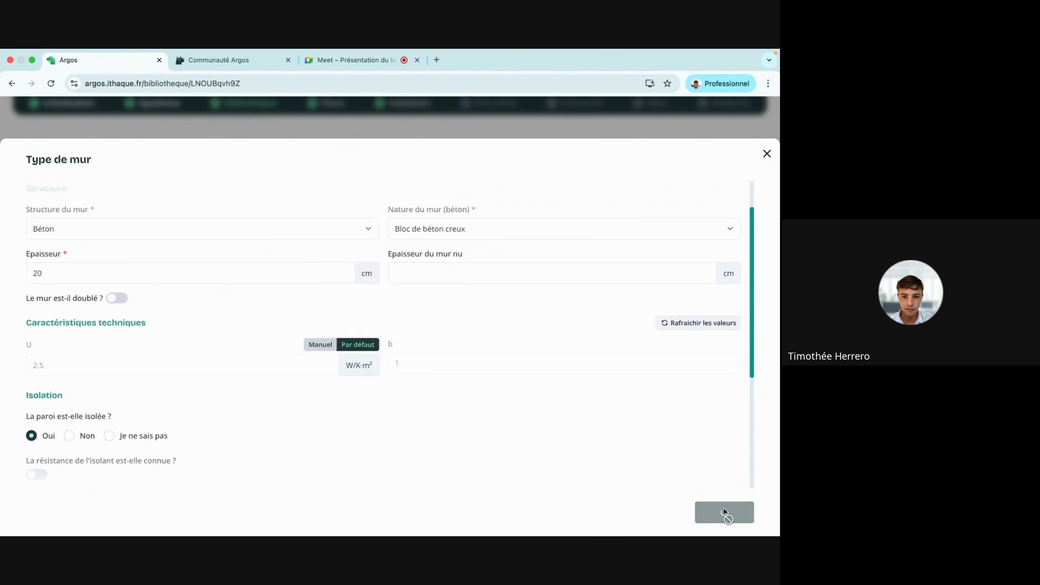
Add a window type 'fenetre' with default size 0.8 m wide by 1.2 m high.
scroll(184, 263, down, 1)
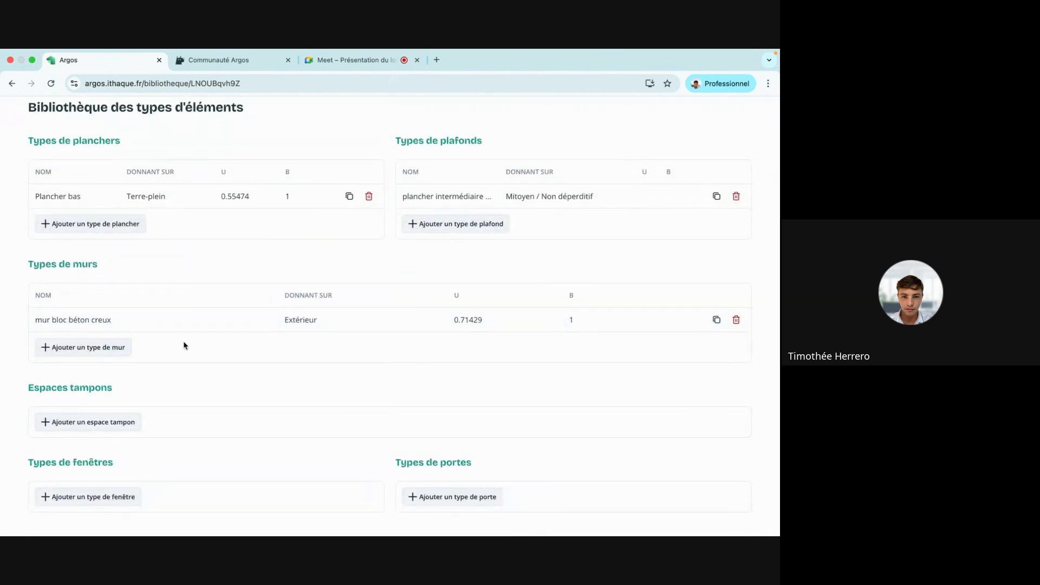
click(89, 494)
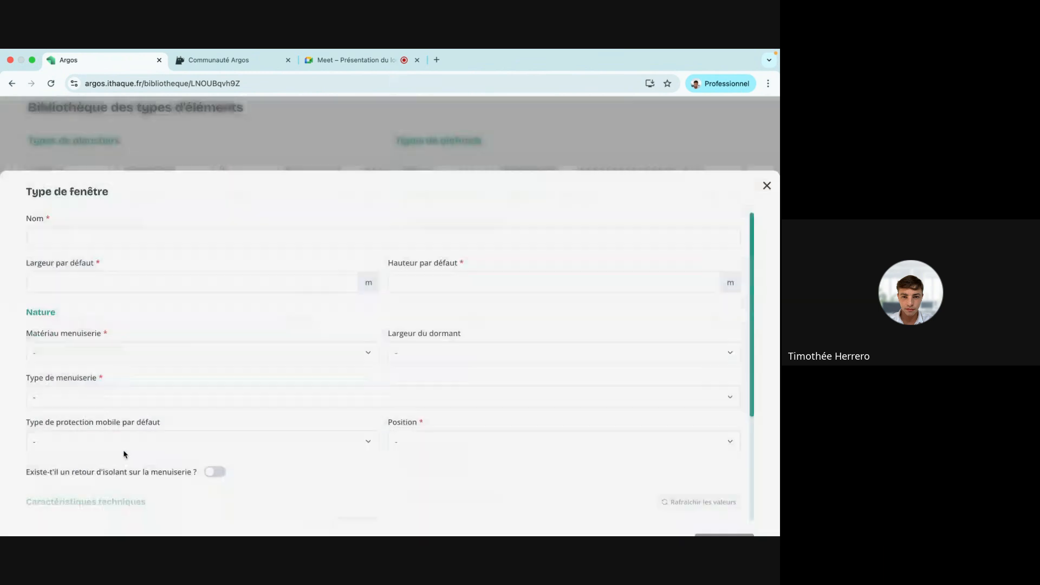
click(148, 205)
text(fene)
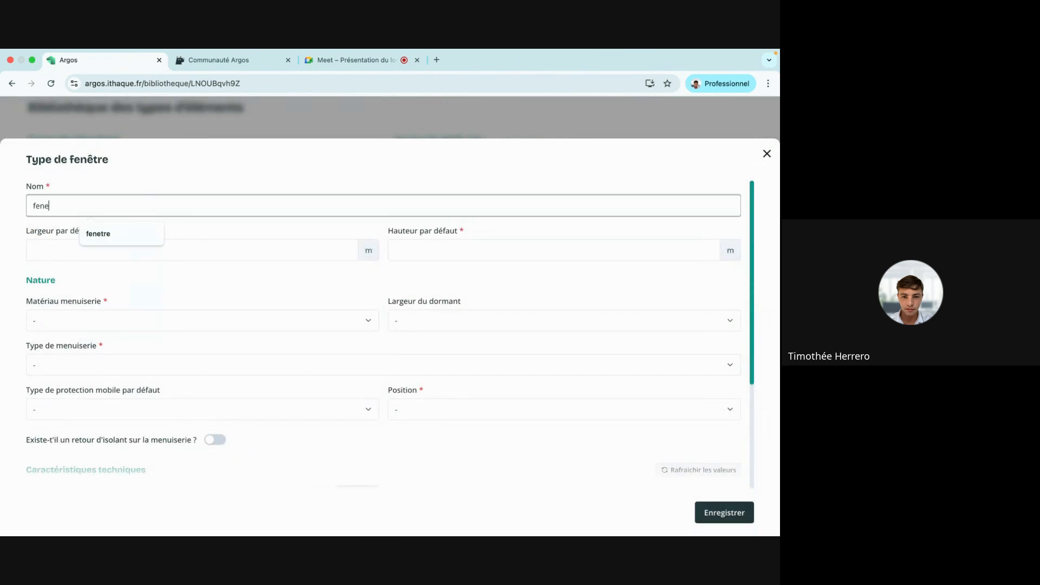
click(120, 234)
click(112, 251)
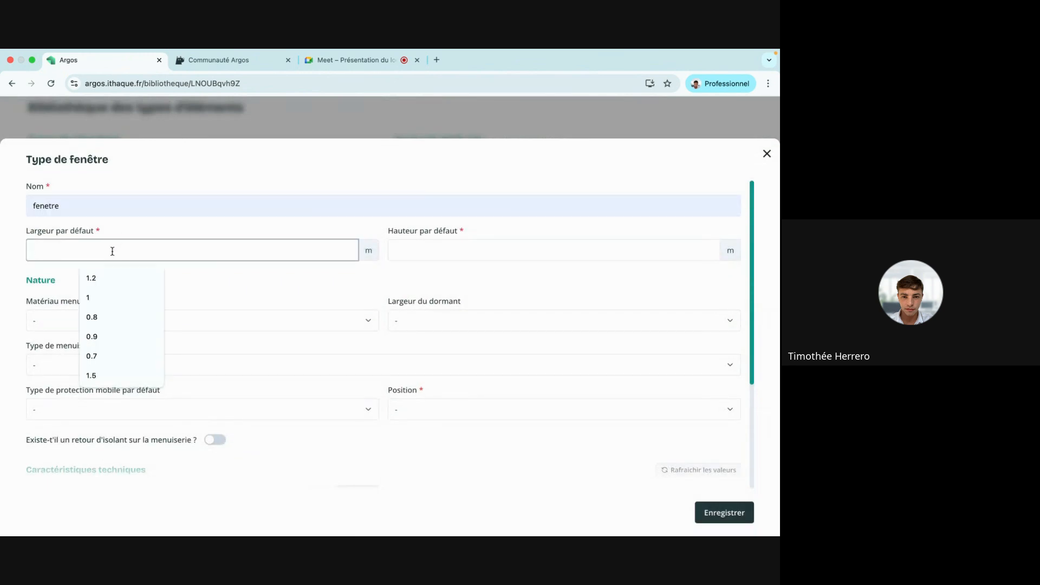
text(0.8)
click(407, 266)
click(399, 251)
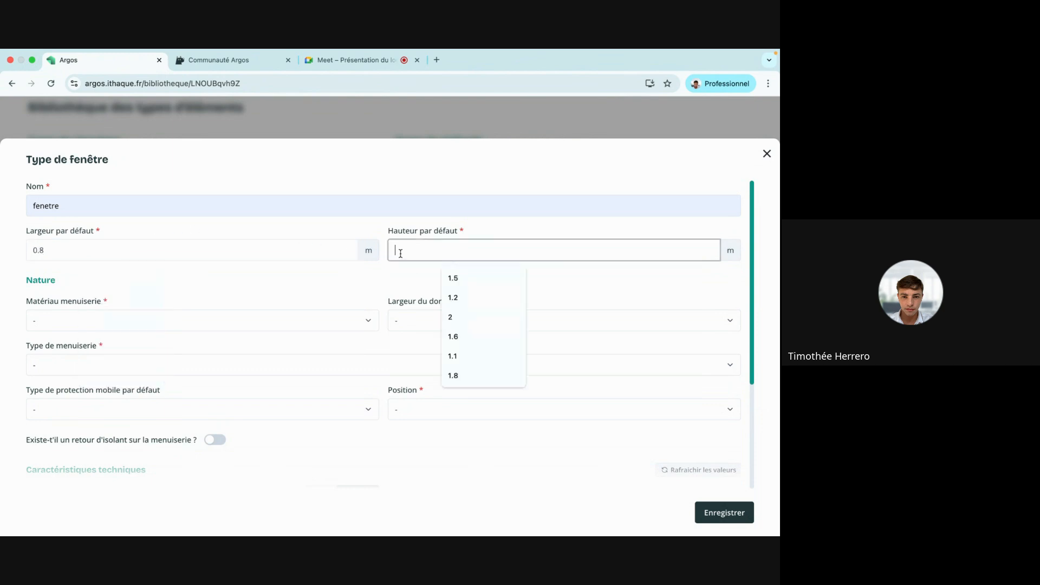
text(2)
key(BackSpace)
text(1.2)
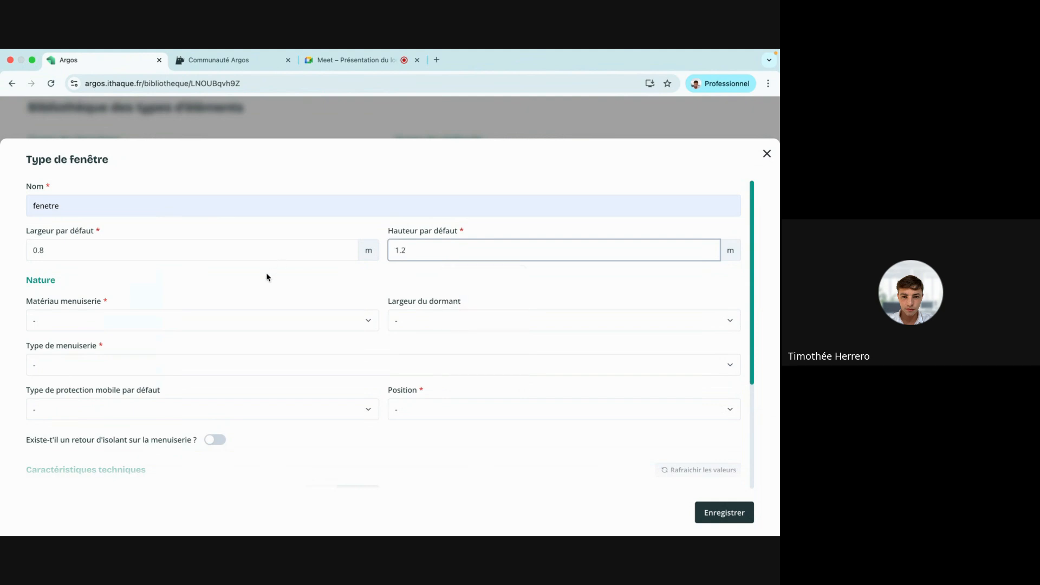
Give it a Bois frame about 5 cm wide, Fenêtre battante - 2 vantaux, positioned Nu intérieur.
click(220, 325)
click(202, 346)
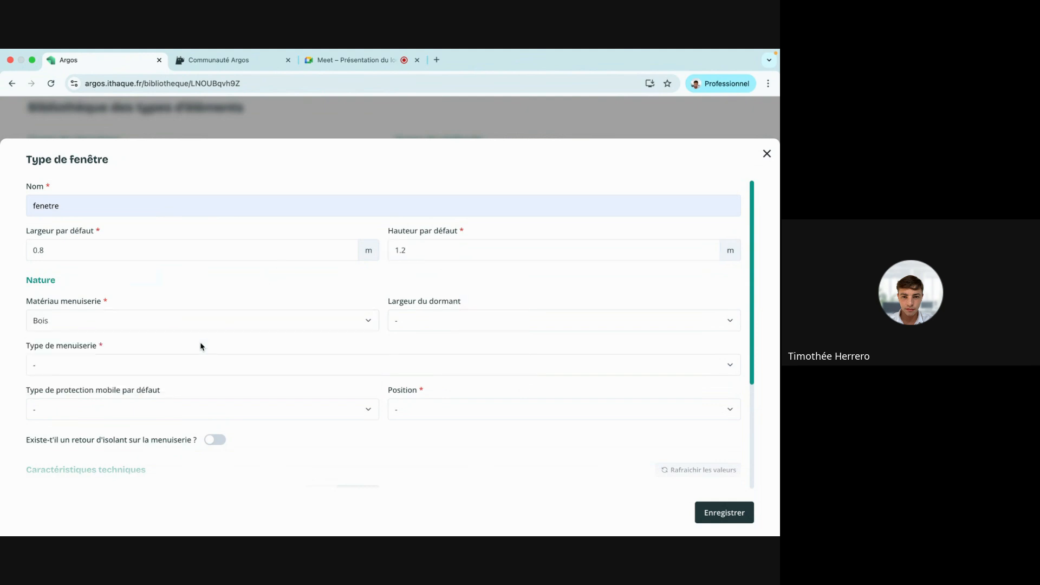
click(481, 314)
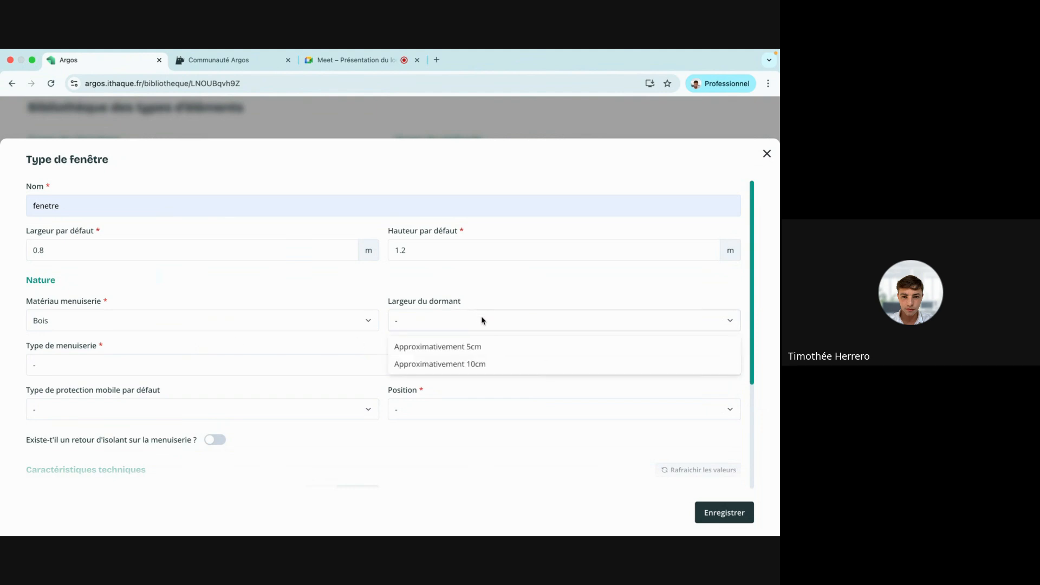
click(476, 352)
click(209, 366)
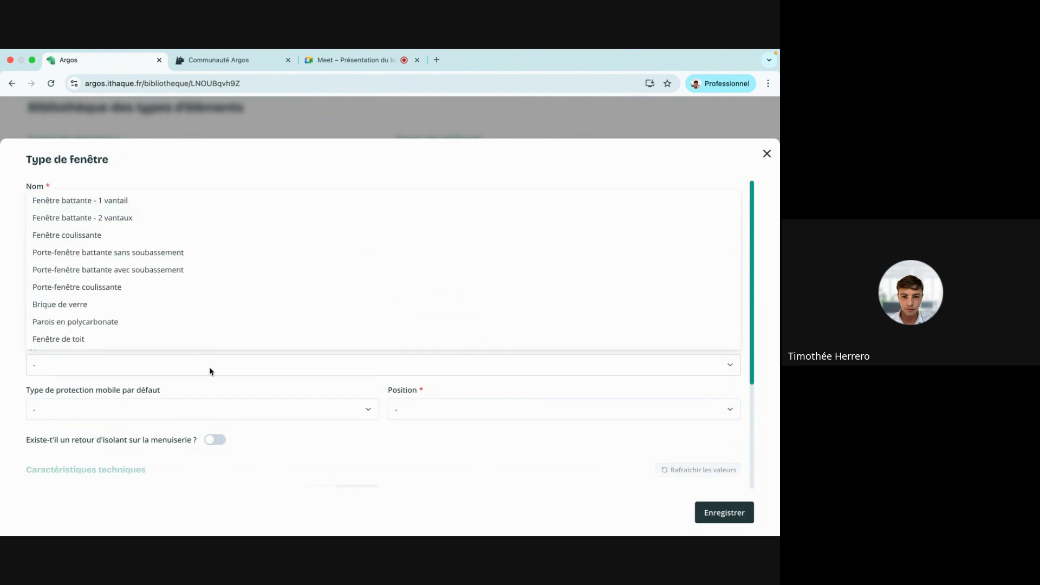
click(274, 222)
scroll(251, 331, down, 3)
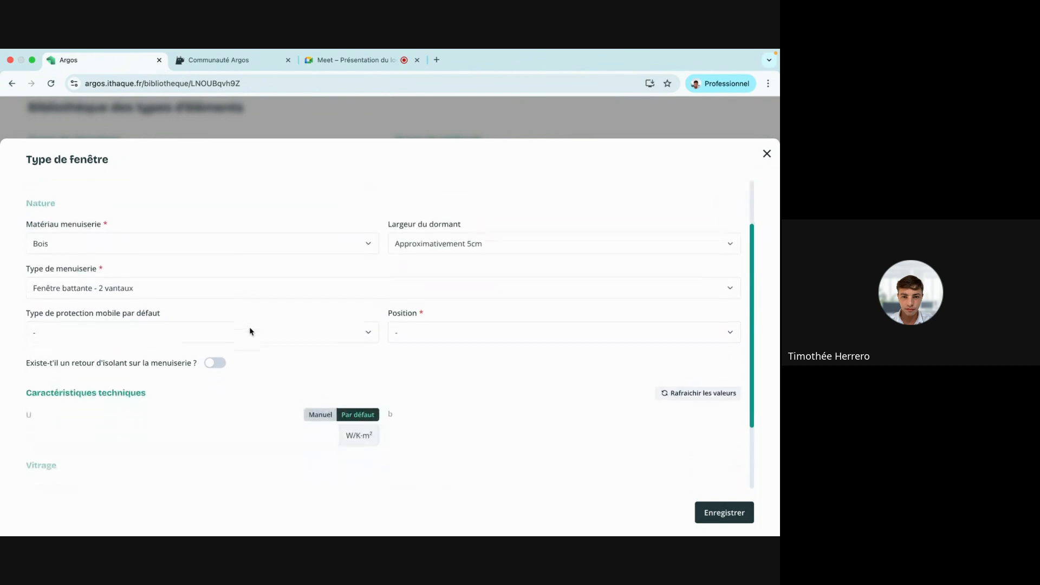
click(442, 293)
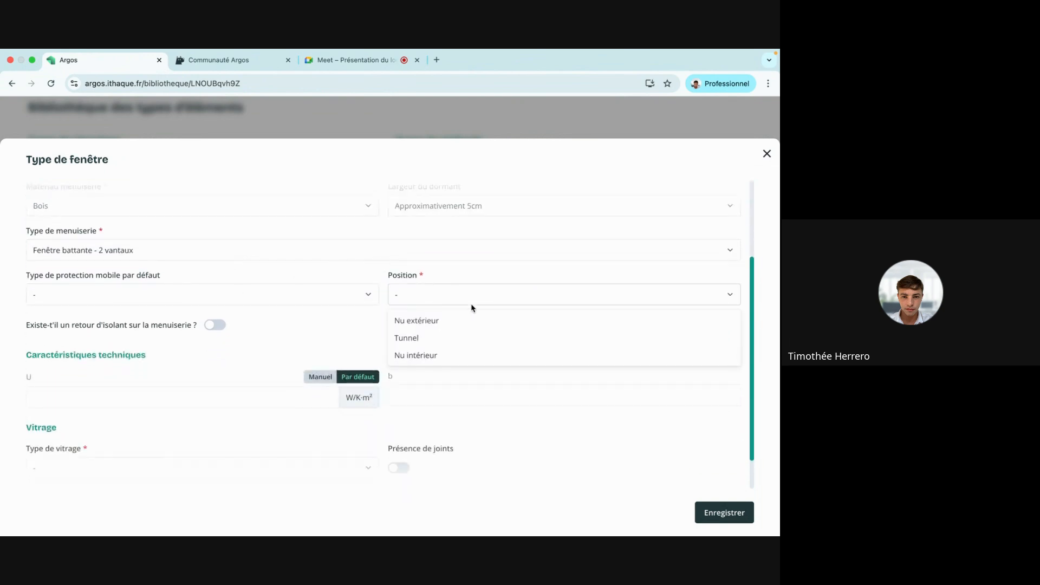
click(502, 356)
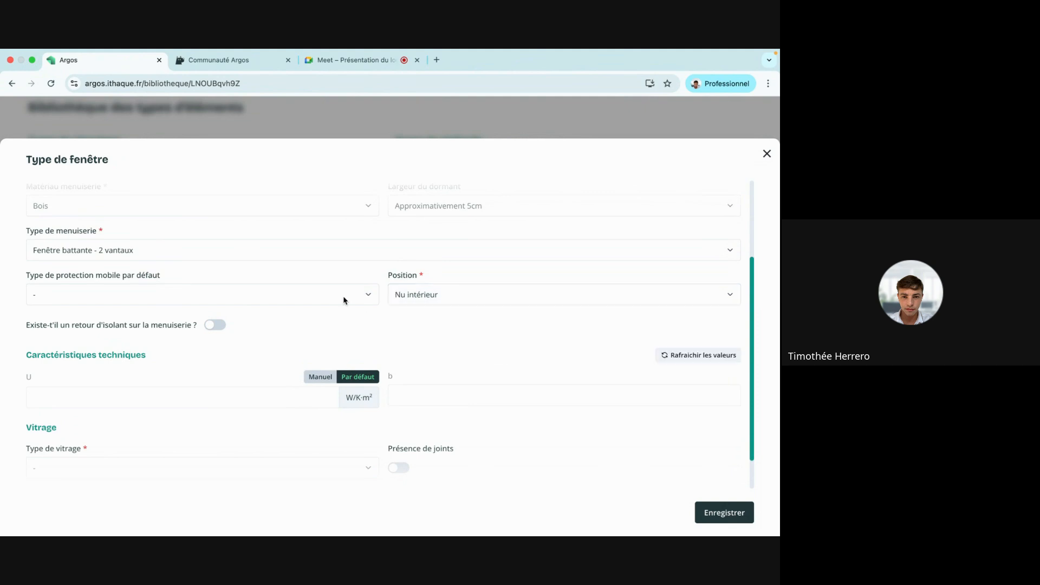
Refresh the values, choose Simple vitrage (U 5.4), and save the window type.
scroll(343, 301, down, 1)
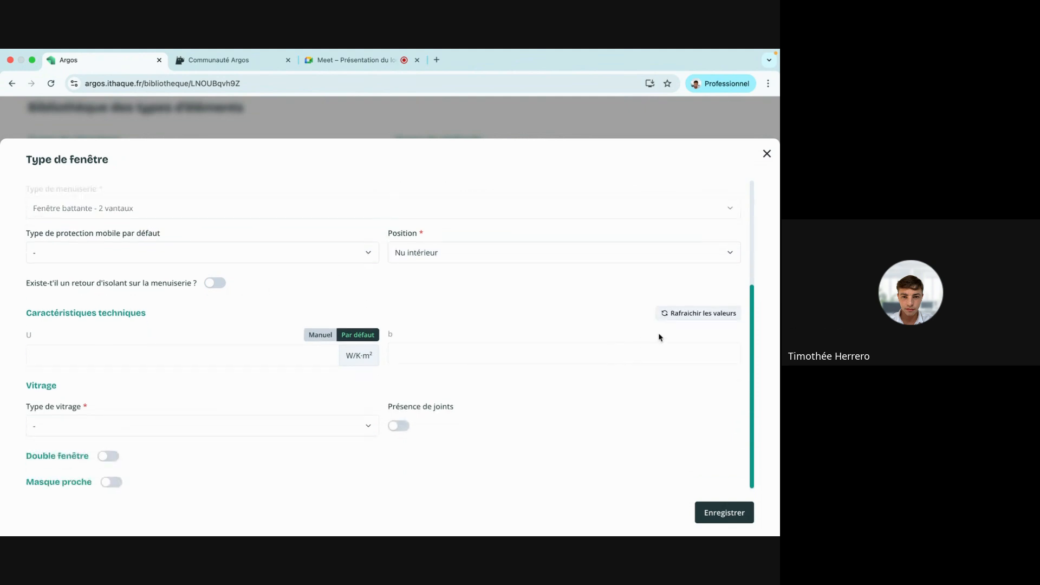
click(696, 316)
click(285, 435)
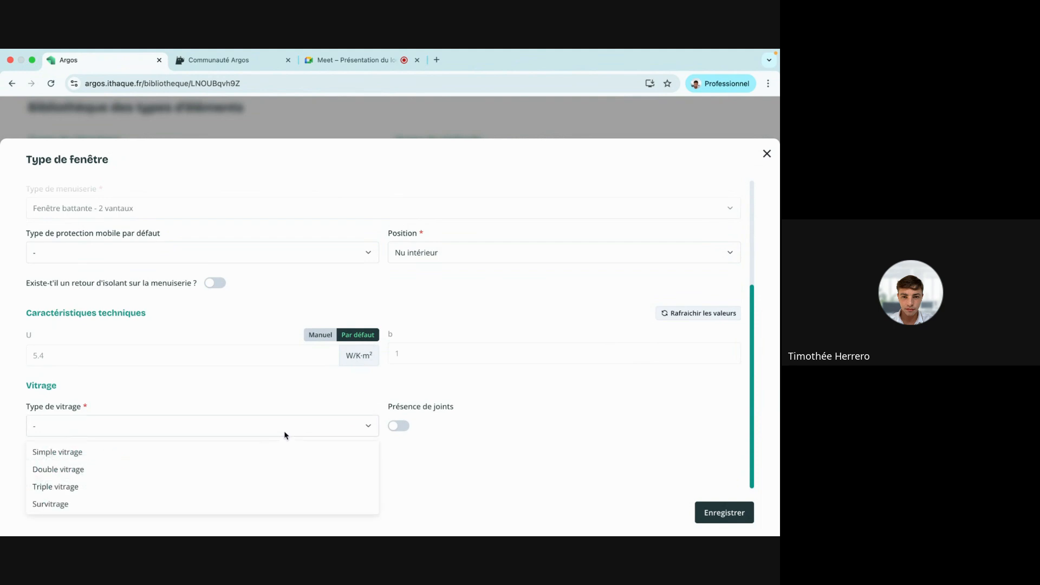
click(220, 453)
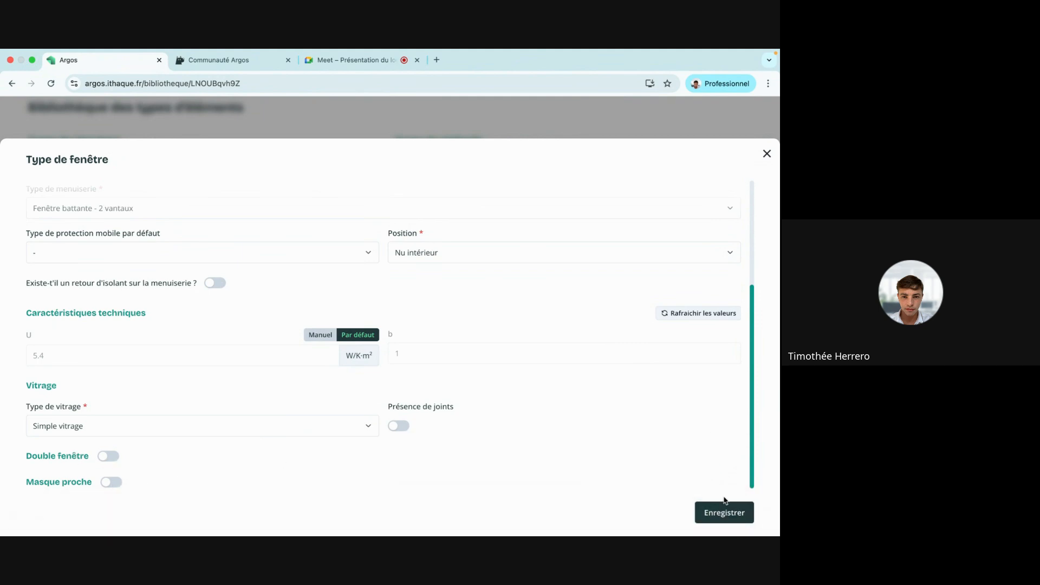
click(724, 514)
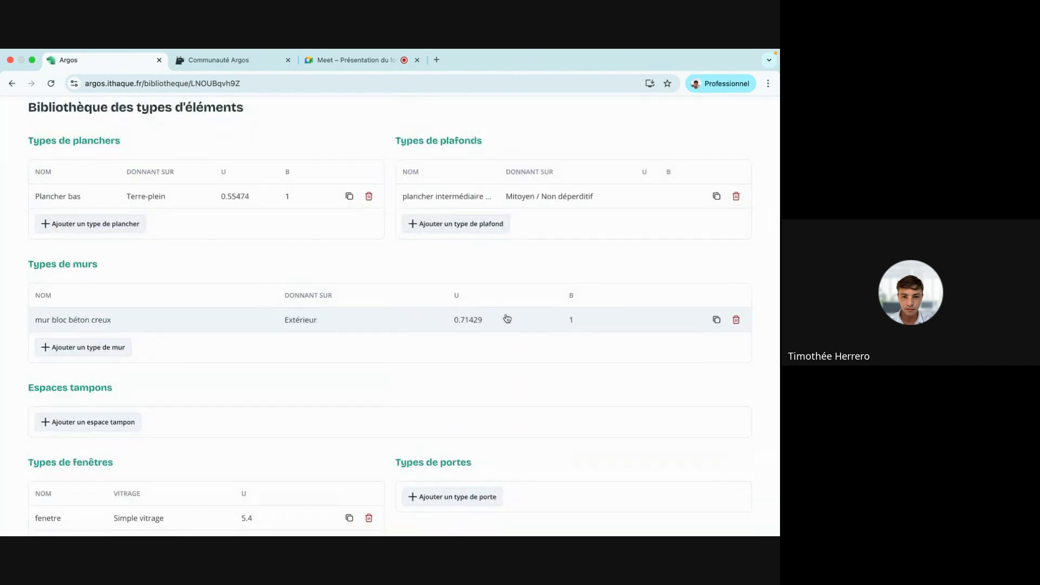
scroll(507, 318, down, 1)
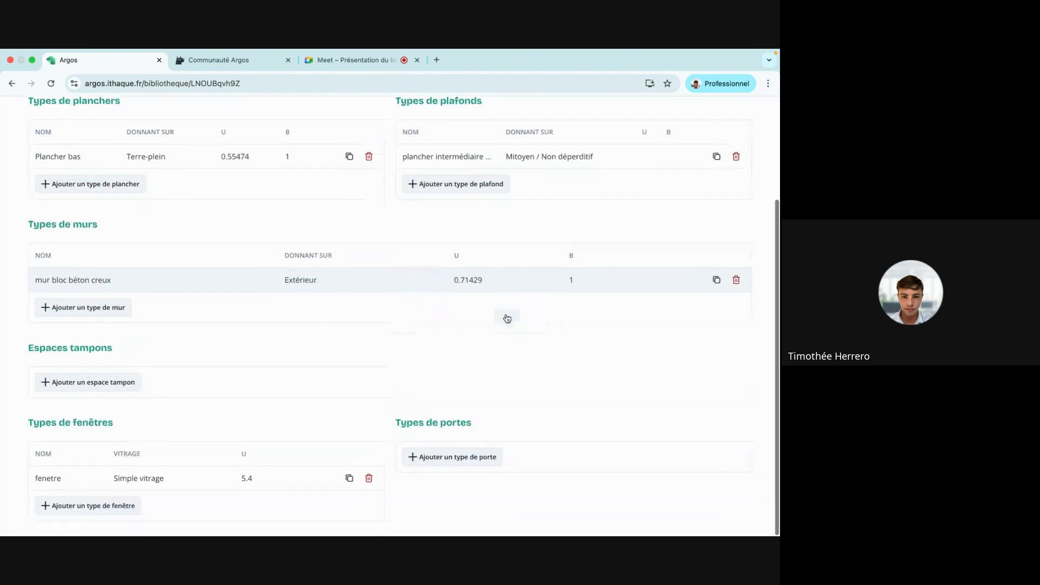
Add a door type named 'porte' measuring 1.2 m wide by 2.1 m high.
click(427, 456)
click(248, 208)
text(po)
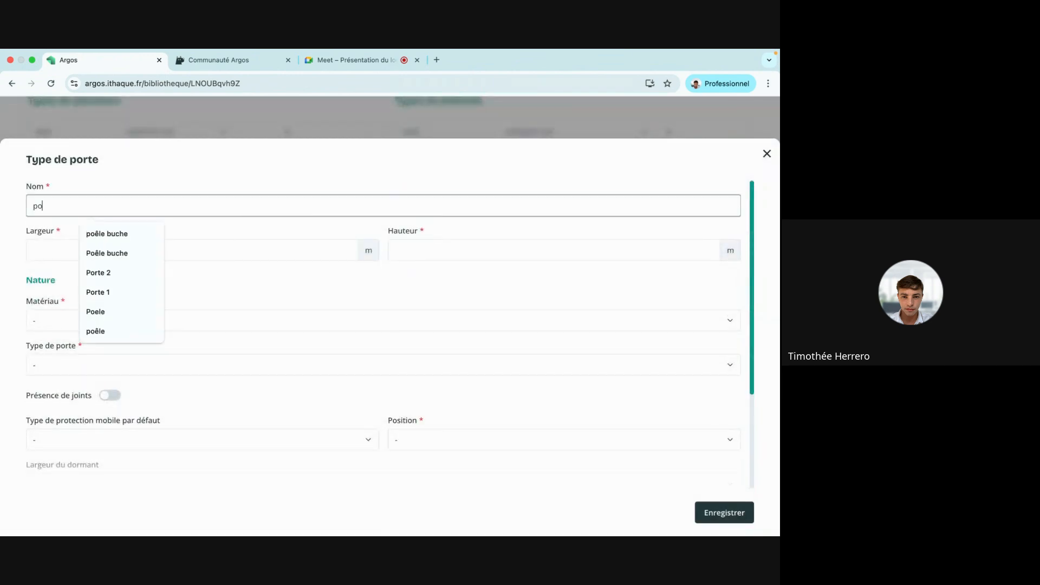
text(rte)
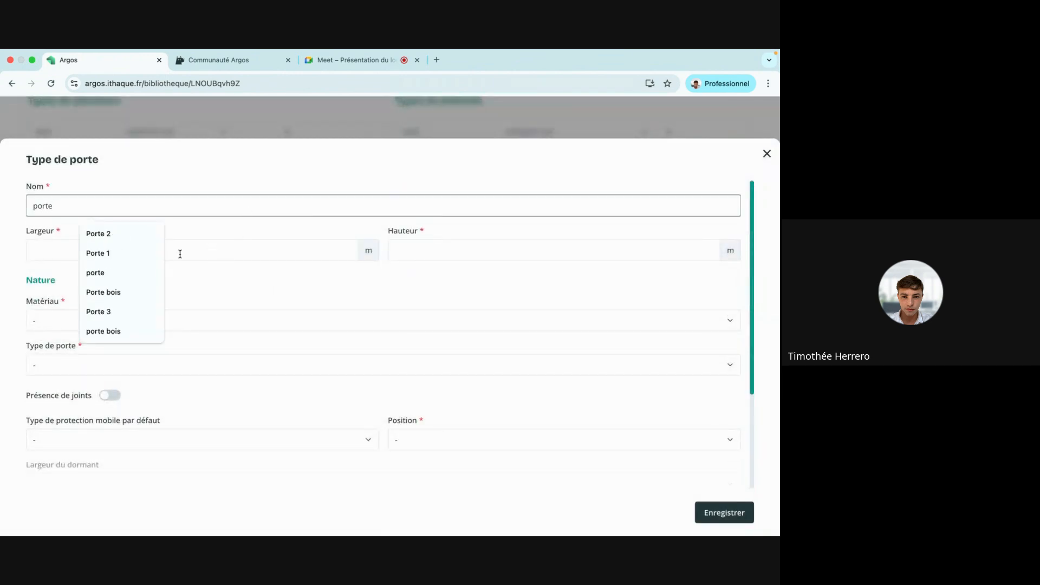
click(145, 273)
click(152, 249)
text(1.2)
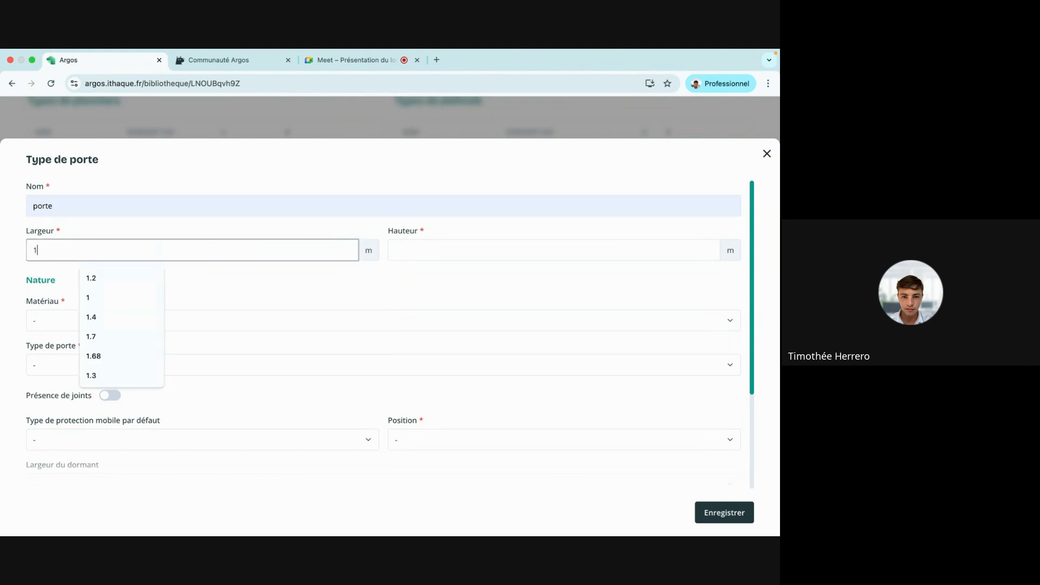
click(423, 245)
text(2.1)
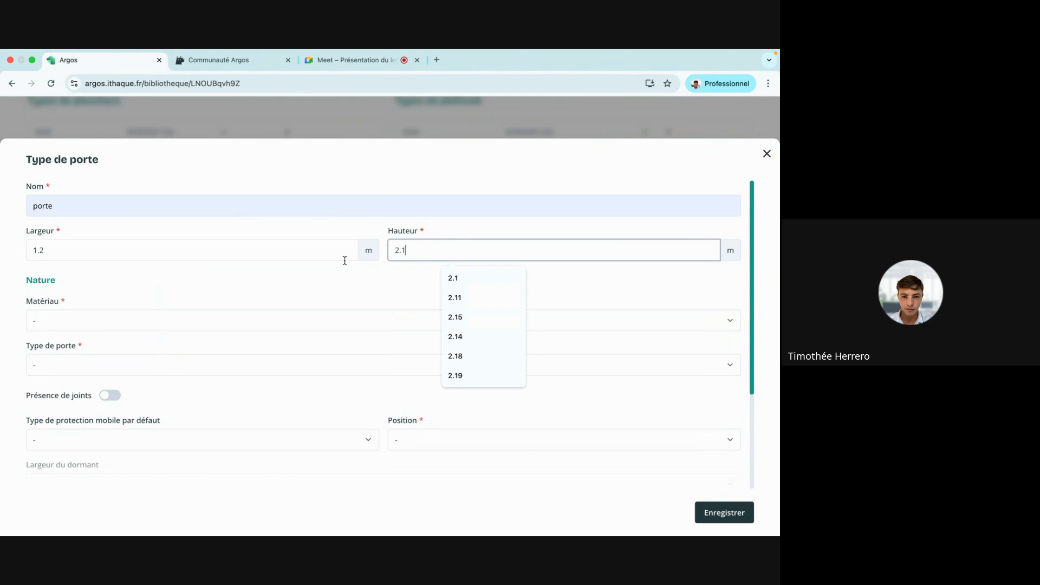
click(271, 297)
Make the door Bois, Porte simple non isolée, with Porte opaque pleine composition.
click(231, 325)
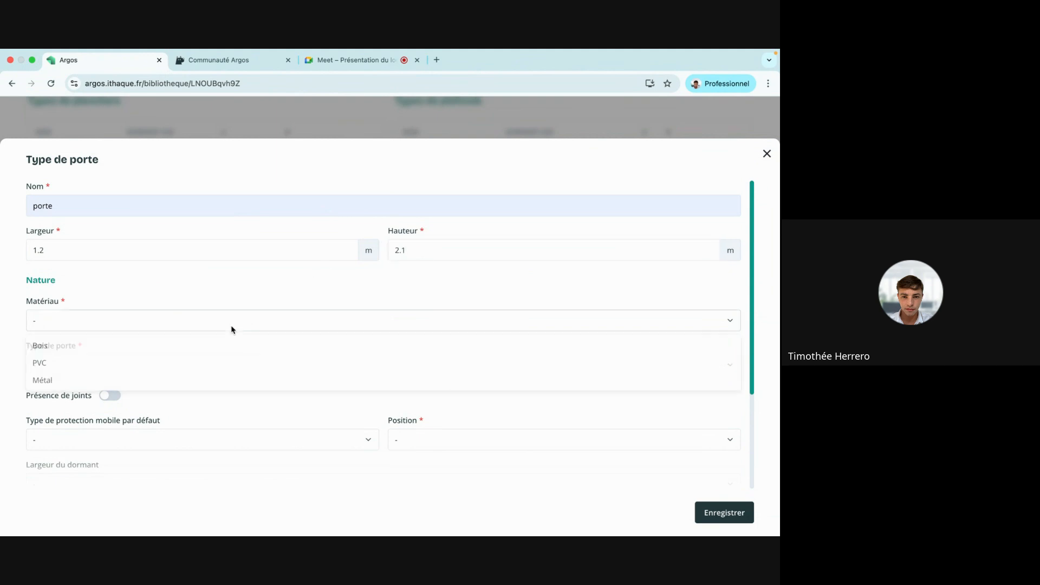
click(208, 347)
click(219, 363)
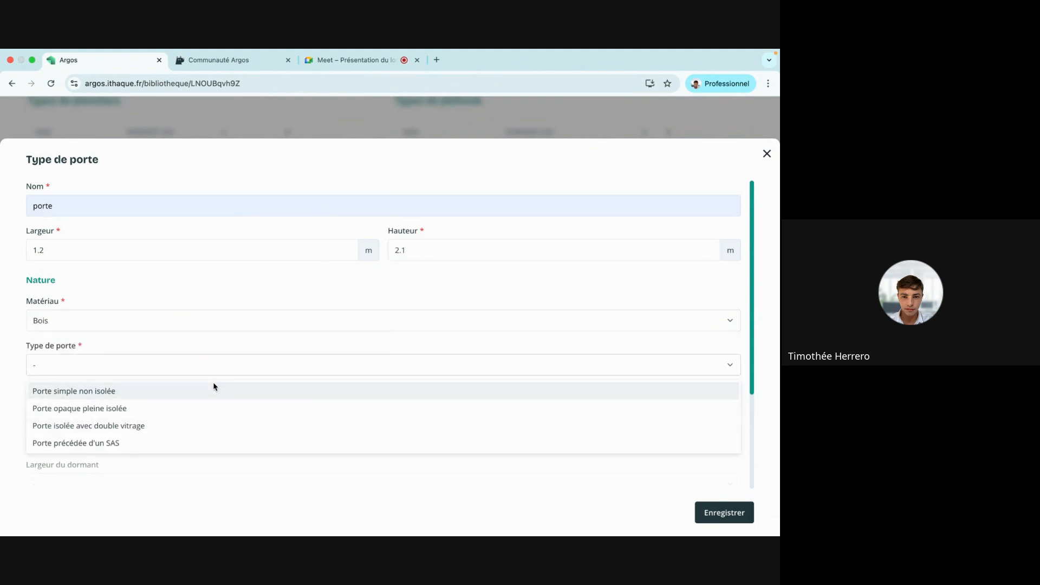
click(212, 387)
click(465, 372)
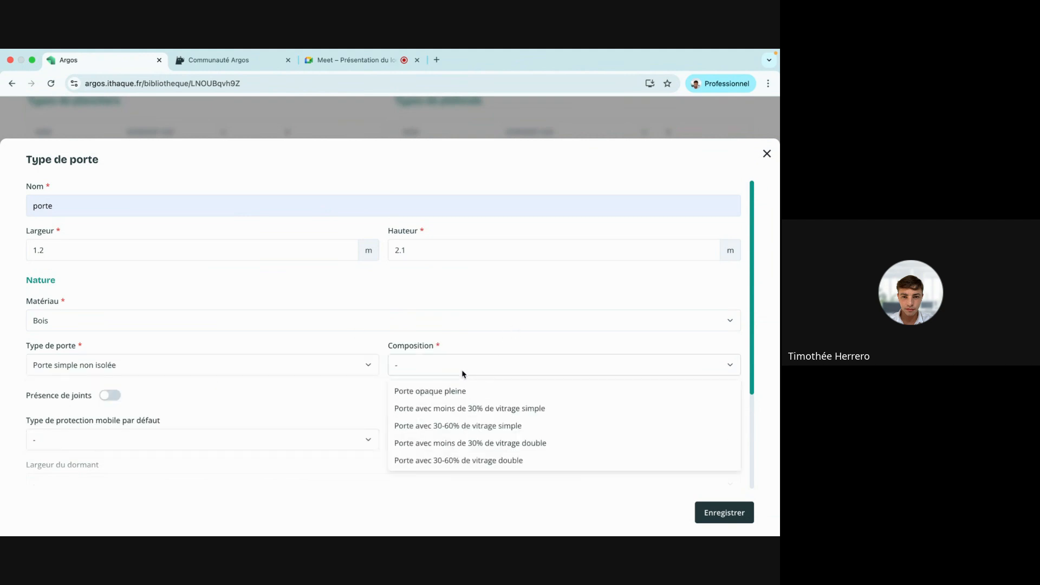
click(579, 390)
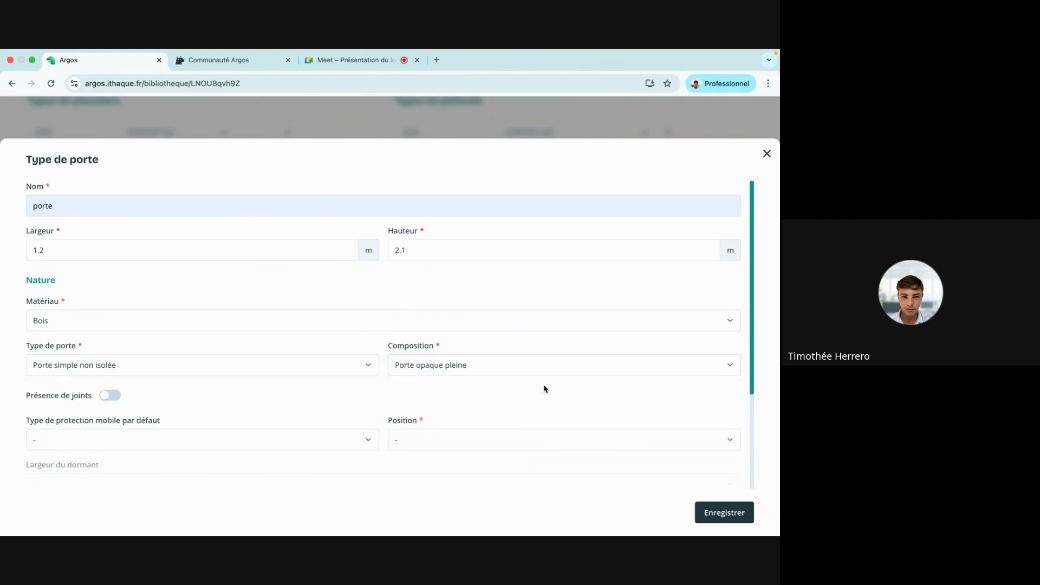
Set position Nu intérieur and a 5 cm frame, recalculate to U 3.5, and save.
scroll(298, 353, down, 4)
click(198, 342)
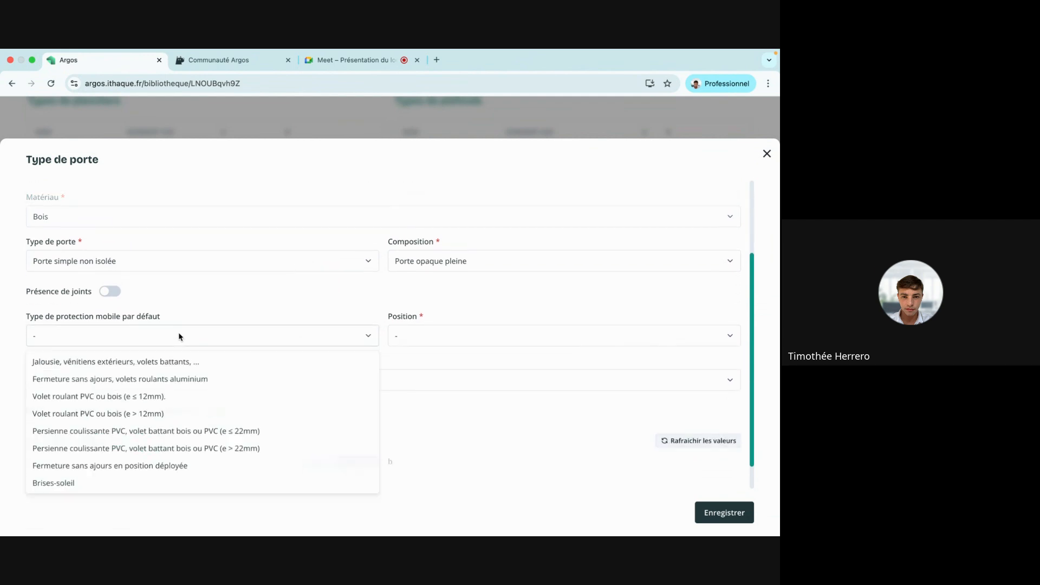
click(268, 307)
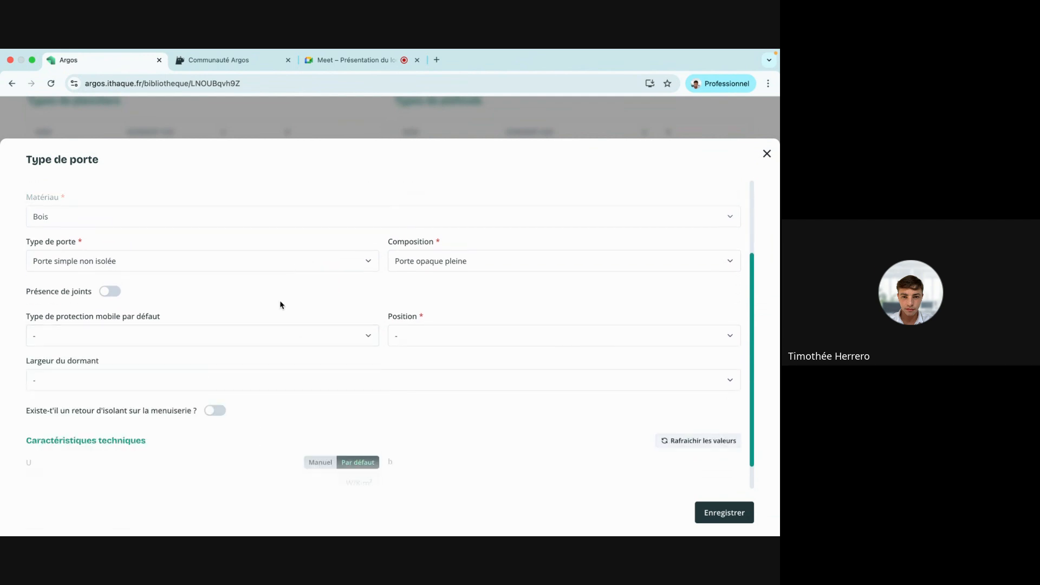
click(418, 342)
click(405, 399)
scroll(228, 353, down, 1)
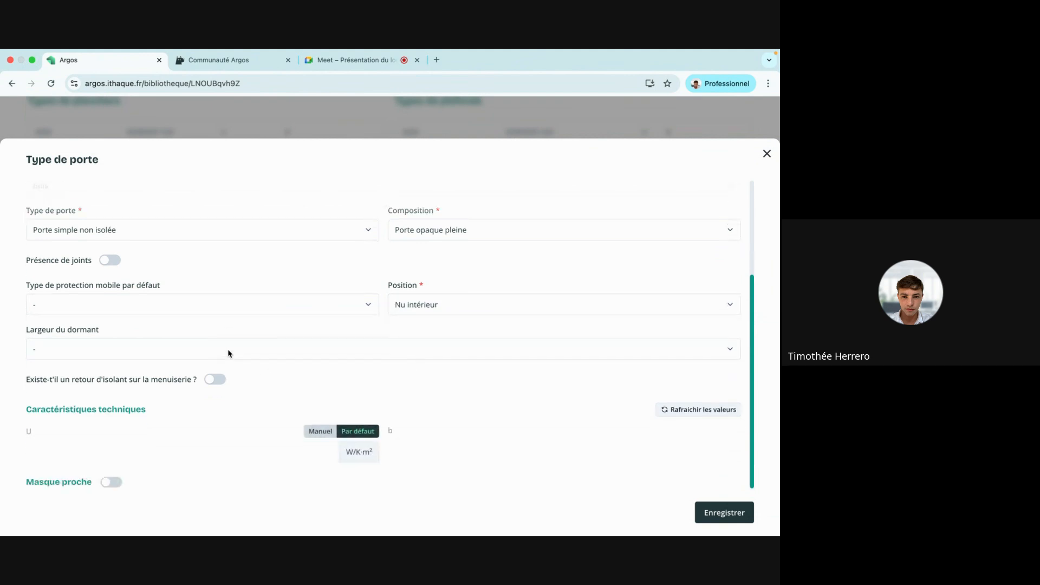
click(193, 356)
click(183, 375)
click(674, 409)
click(706, 504)
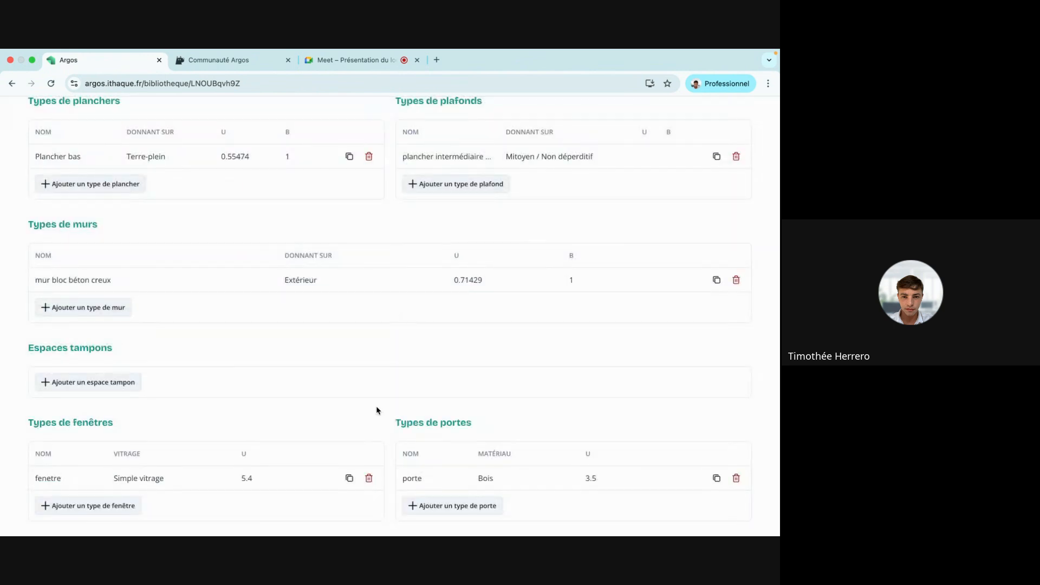
scroll(211, 398, up, 2)
scroll(211, 400, up, 1)
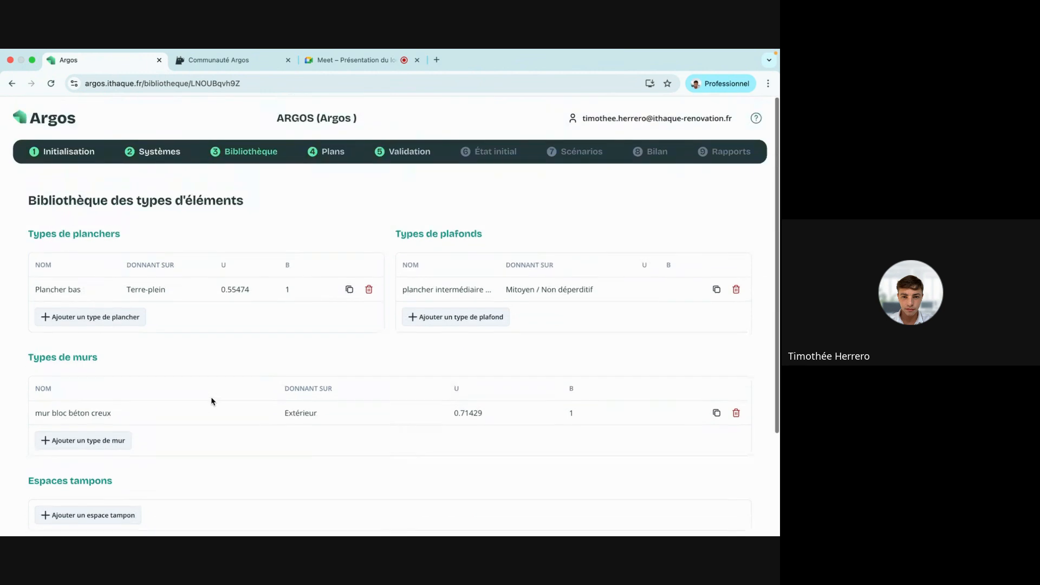
key(ctrl+Right)
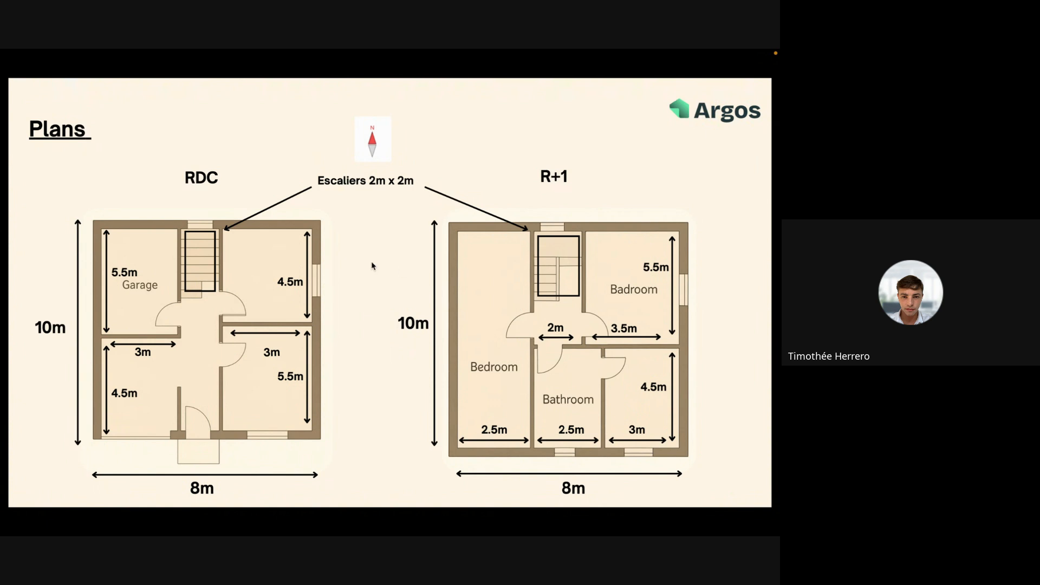
key(ctrl+Left)
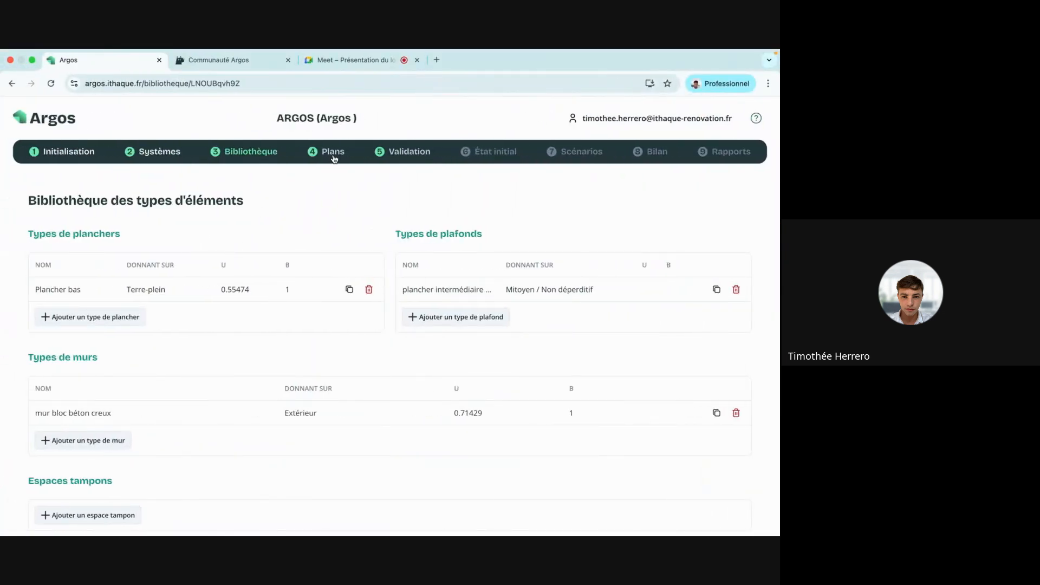
In Plans, add storey 'rdc' at 2.5 m with Plancher bas floor and the rdc/r+1 intermediate ceiling.
click(331, 155)
click(98, 235)
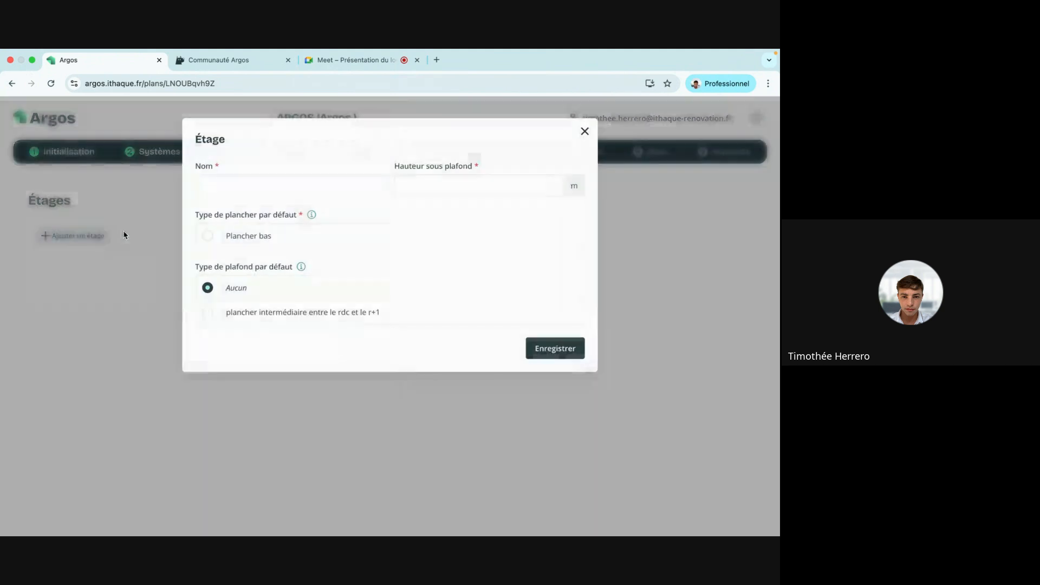
click(281, 189)
text(rdc)
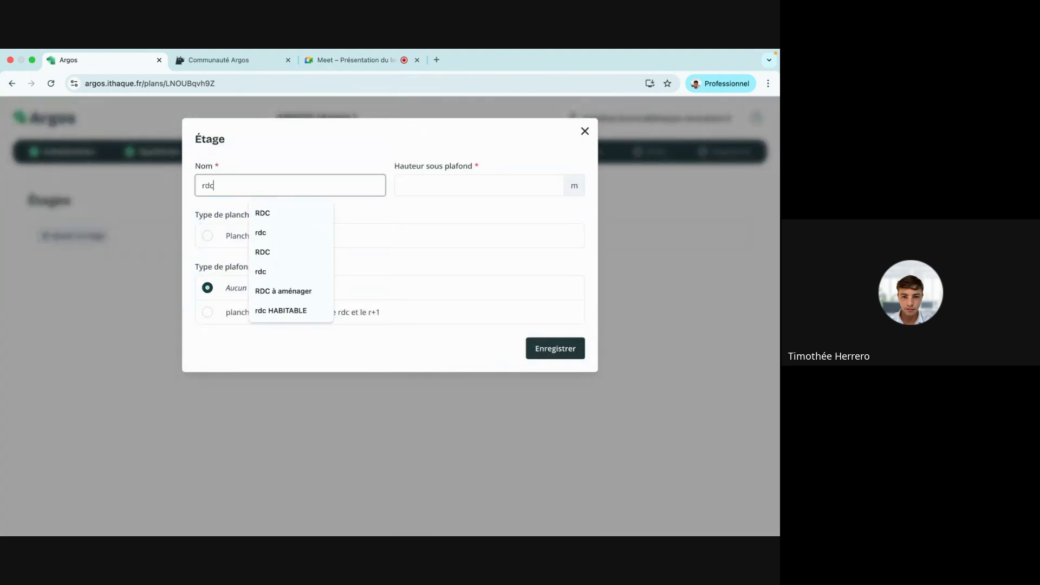
click(446, 187)
text(2)
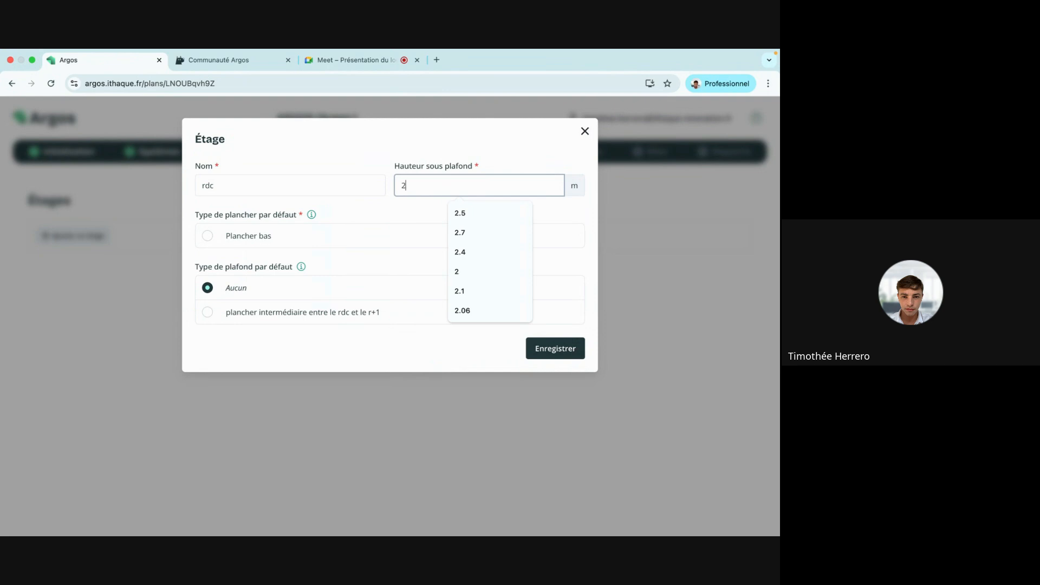
text(.5)
click(309, 154)
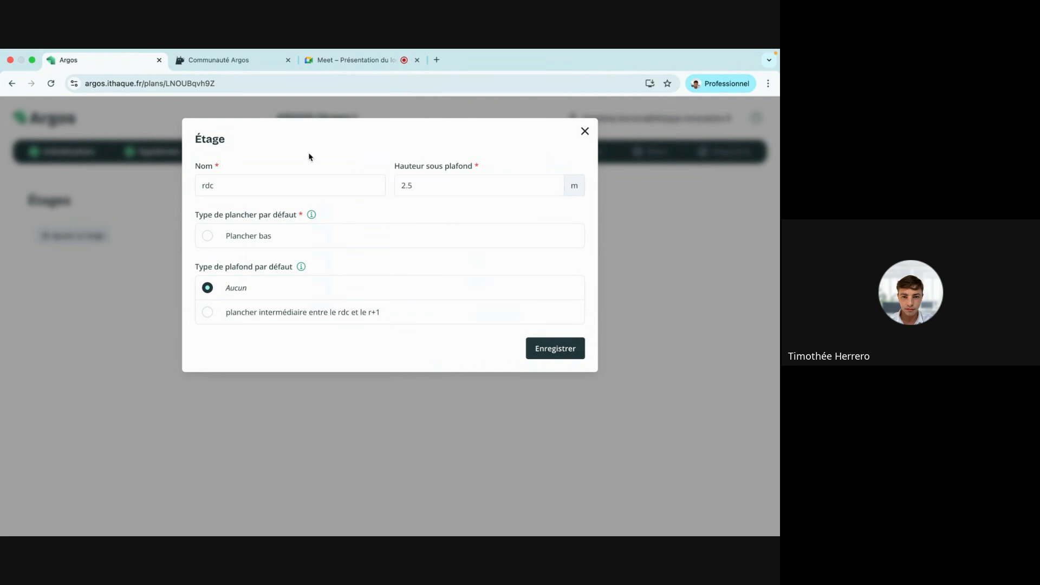
click(206, 238)
click(204, 315)
Save the rdc storey and draw a closed four-wall outline in mur bloc béton creux.
click(558, 348)
click(218, 264)
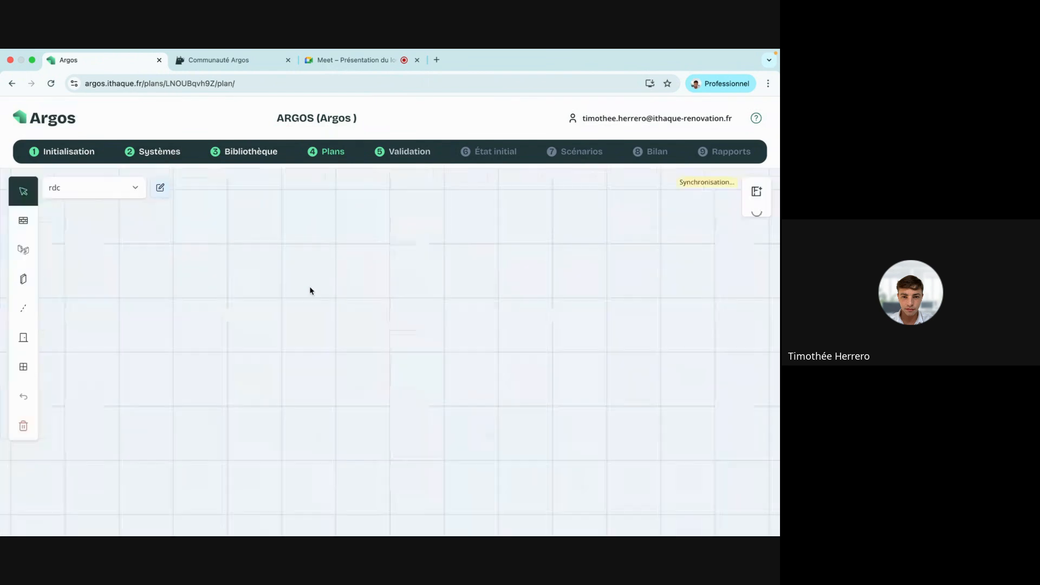
click(36, 220)
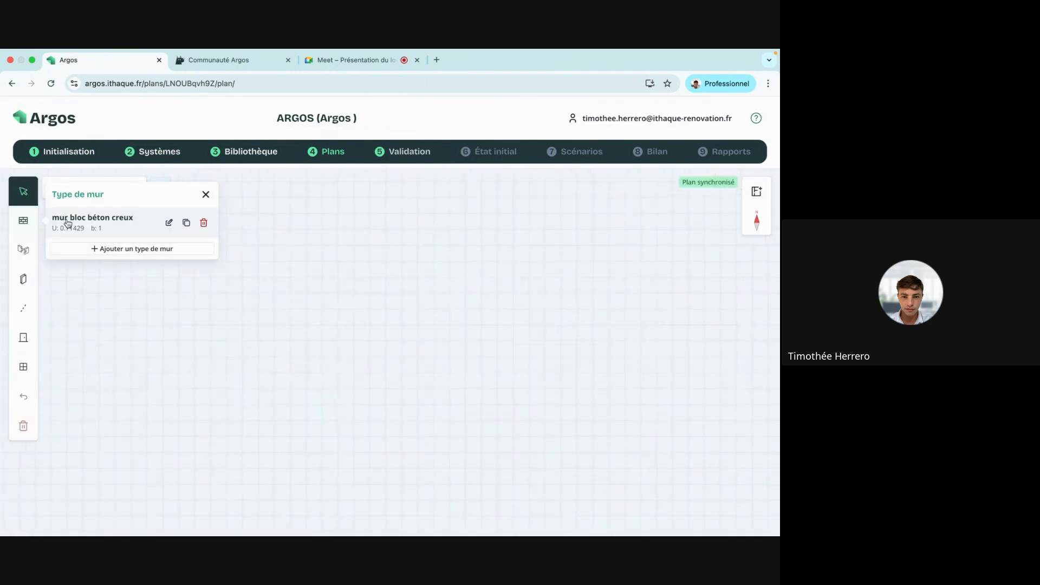
click(81, 222)
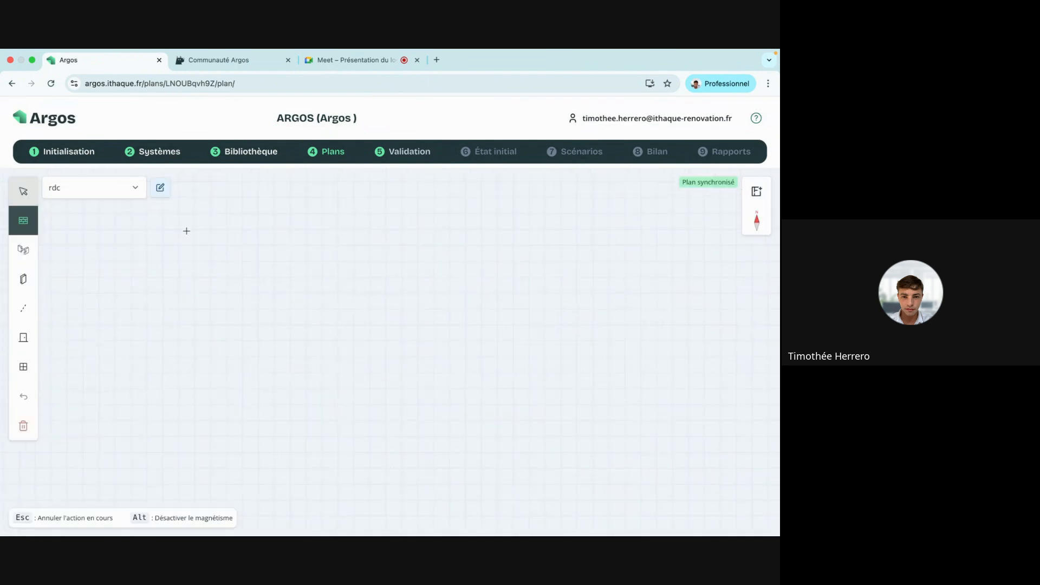
click(242, 213)
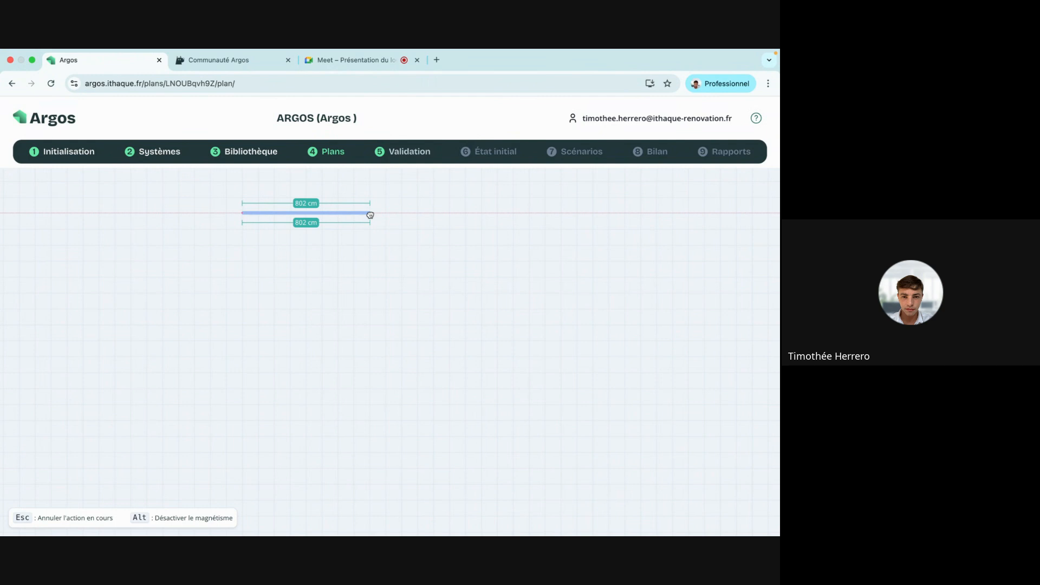
click(370, 214)
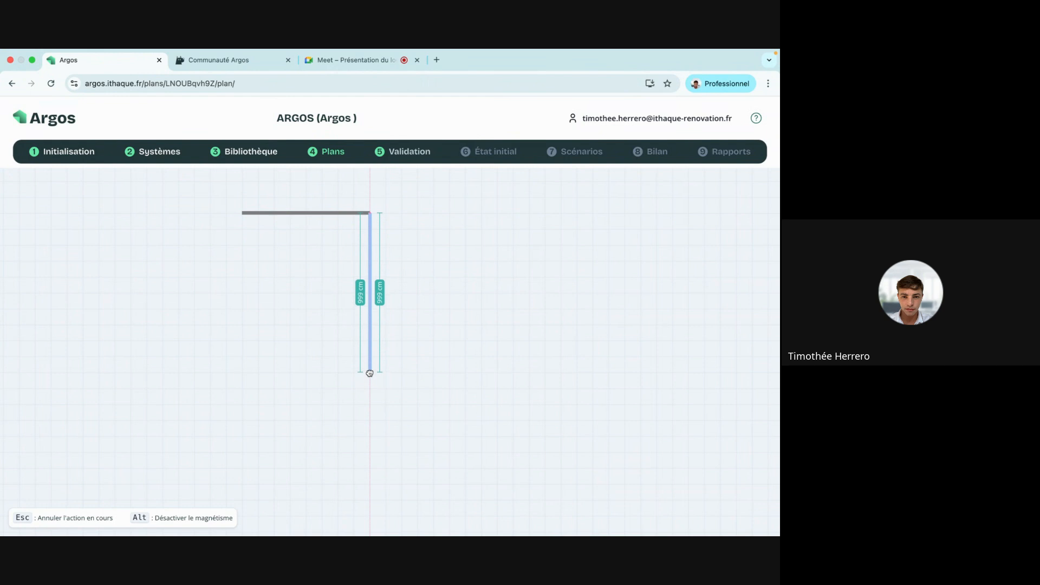
click(369, 374)
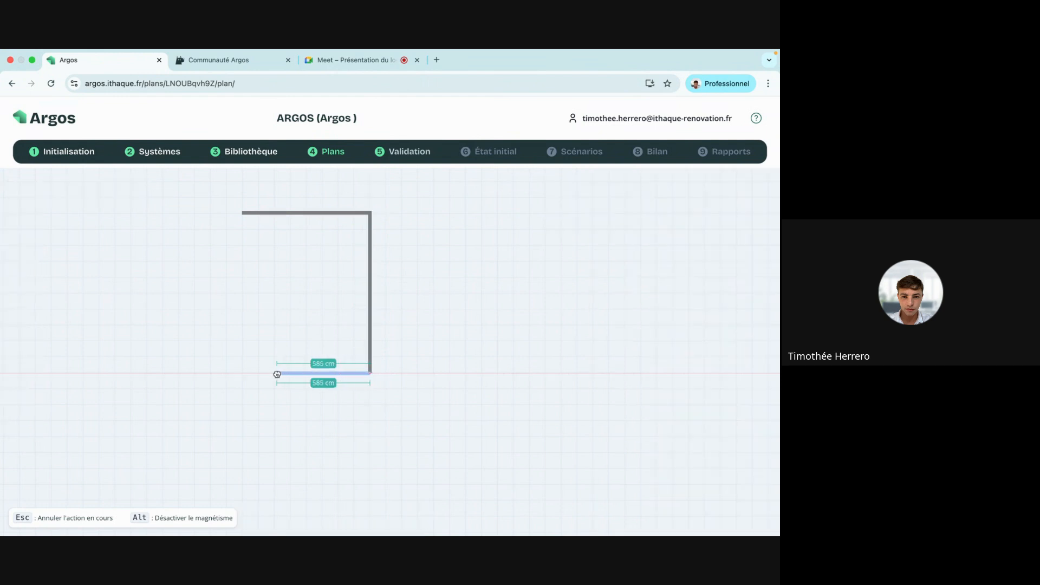
click(242, 373)
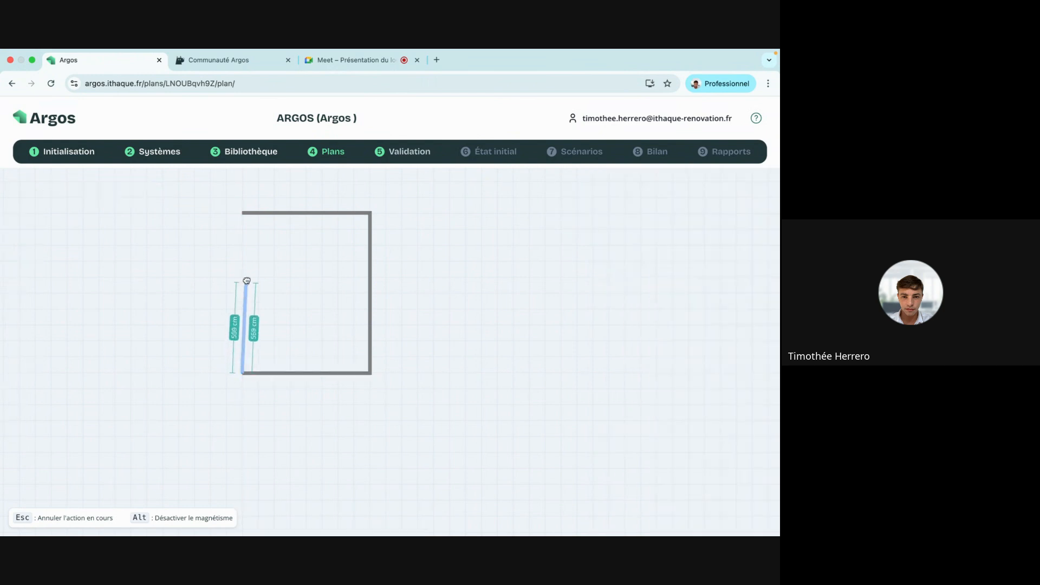
click(242, 213)
key(Escape)
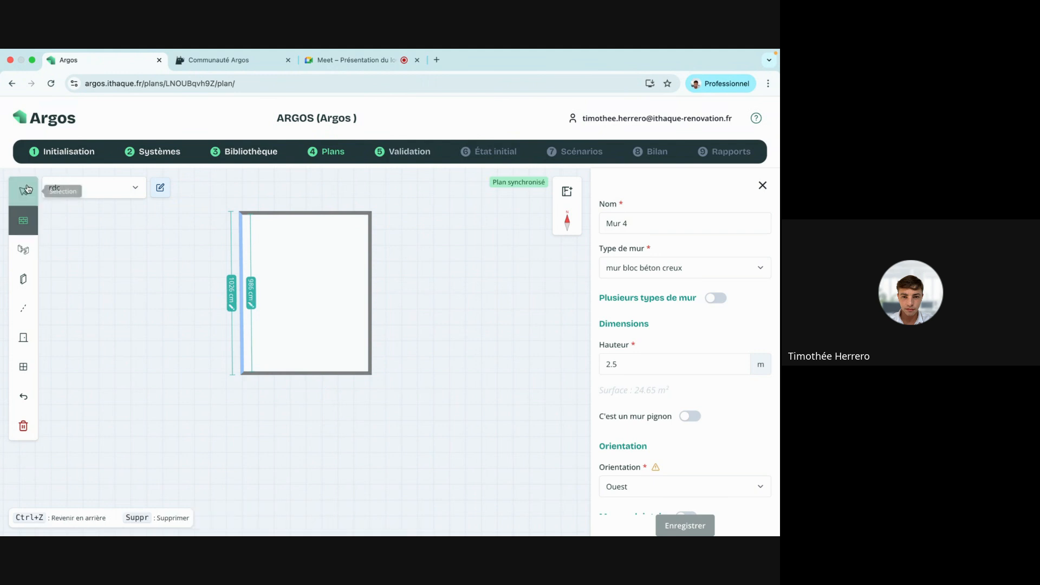
Nudge the bottom wall left, then set the top and bottom walls' inner lengths to 800 cm.
scroll(257, 401, up, 5)
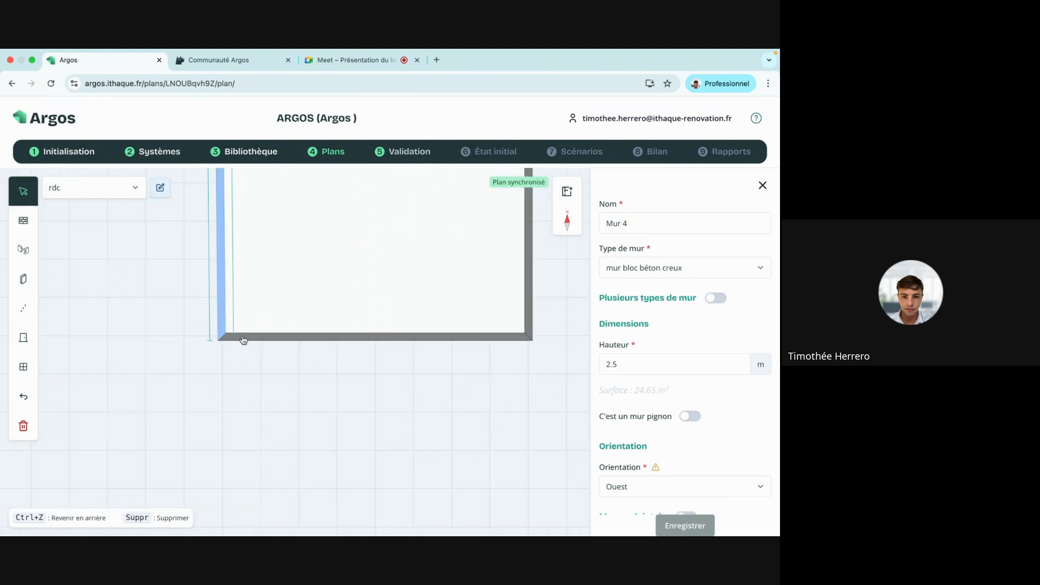
click(222, 335)
drag(222, 336, 217, 336)
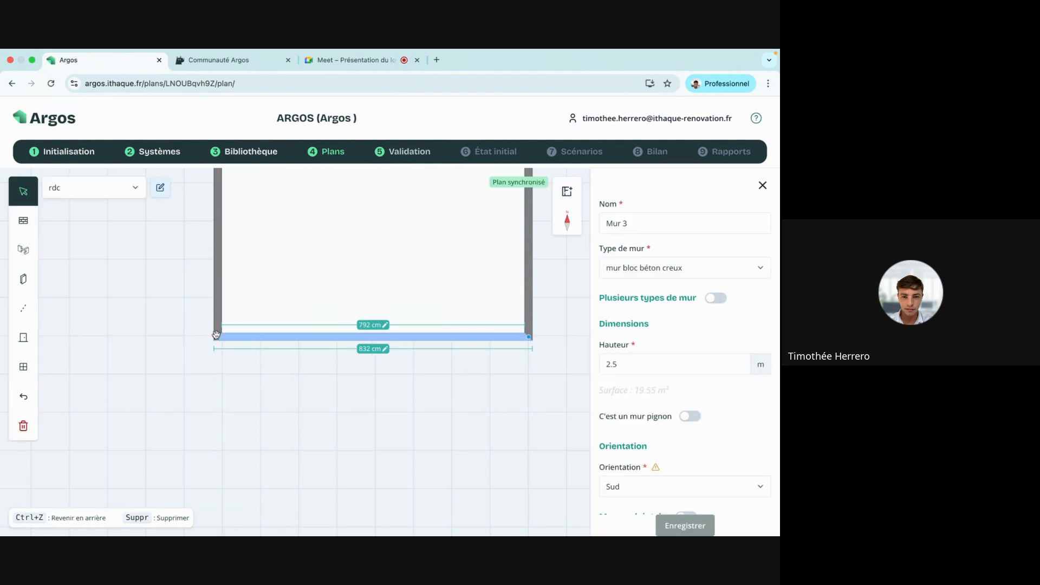
click(337, 287)
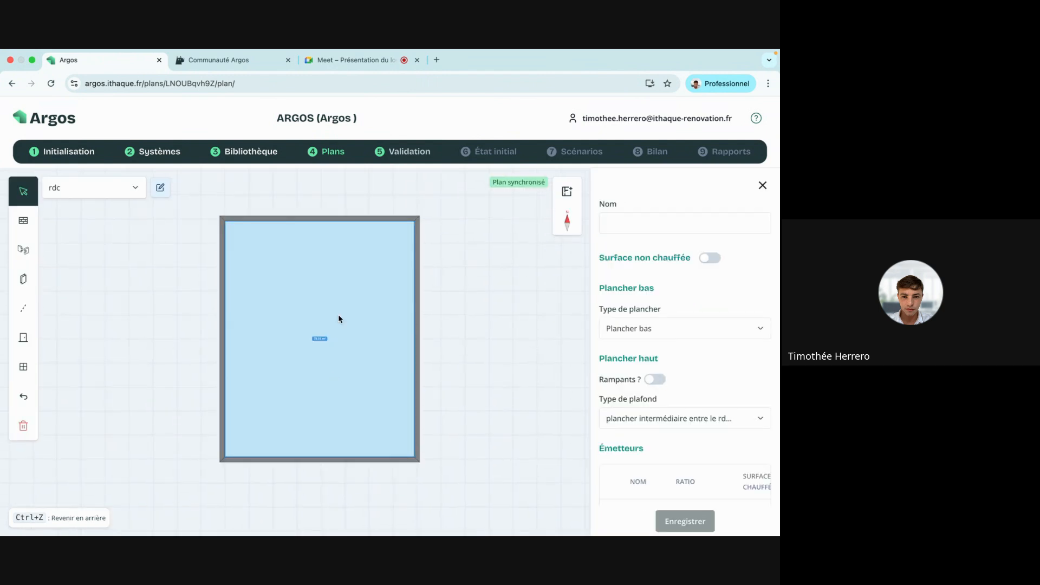
click(328, 222)
click(331, 229)
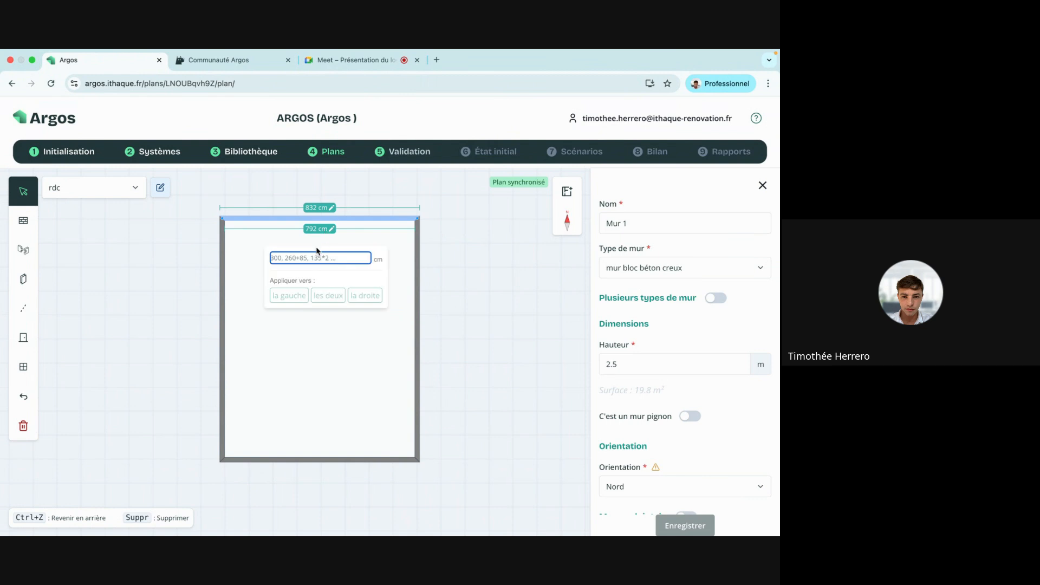
click(312, 257)
text(800)
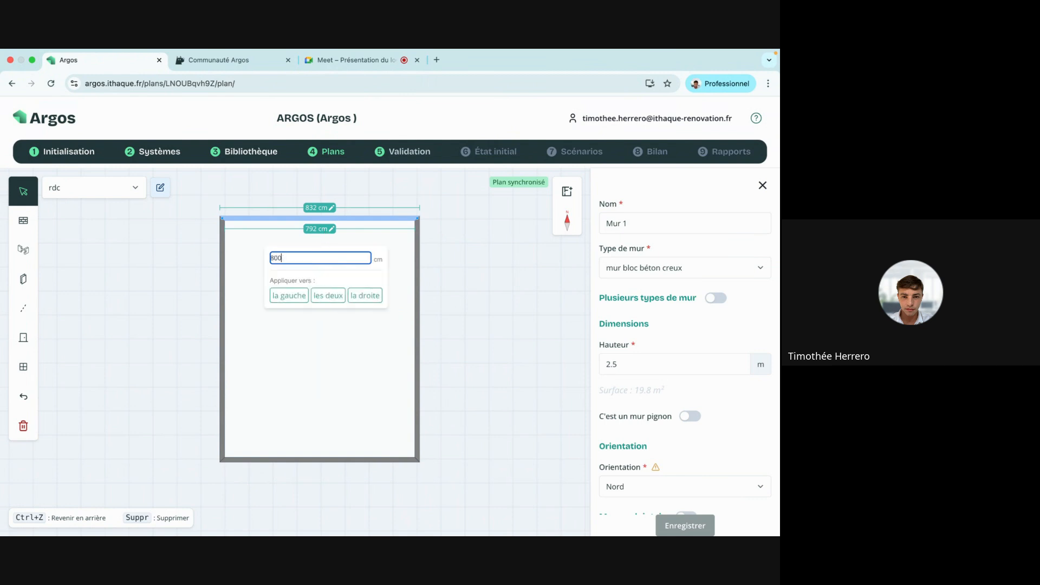
click(363, 299)
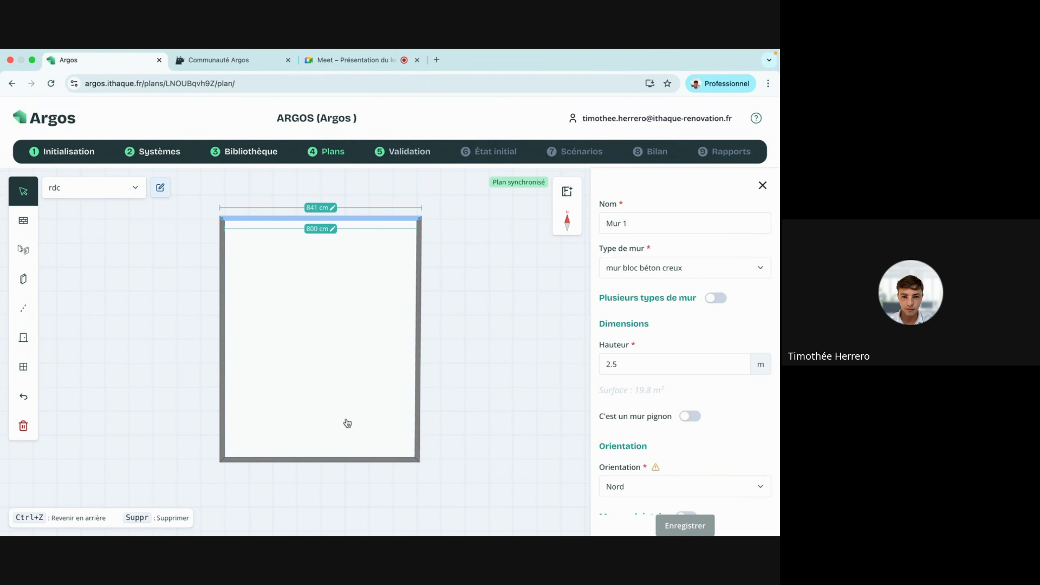
click(341, 460)
click(322, 450)
click(316, 479)
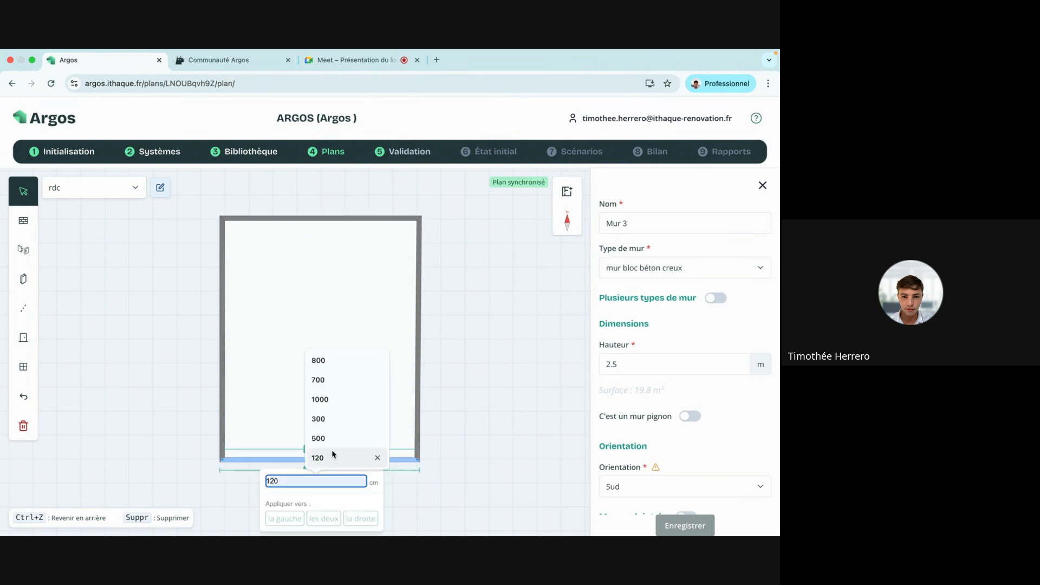
click(353, 359)
click(360, 518)
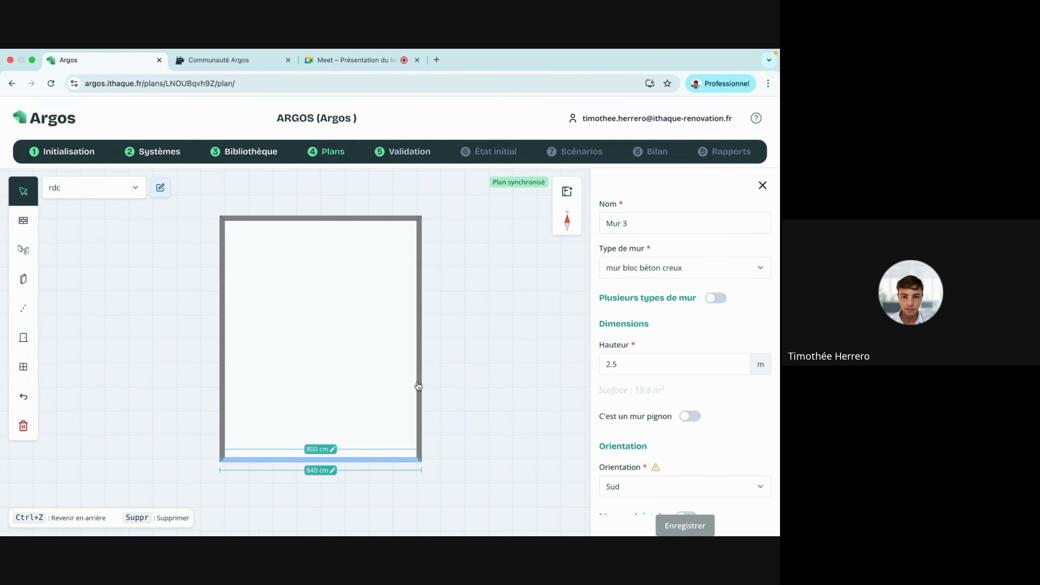
Set the right and left walls' inner lengths to 1000 cm, extending downward.
click(419, 385)
click(408, 340)
click(392, 380)
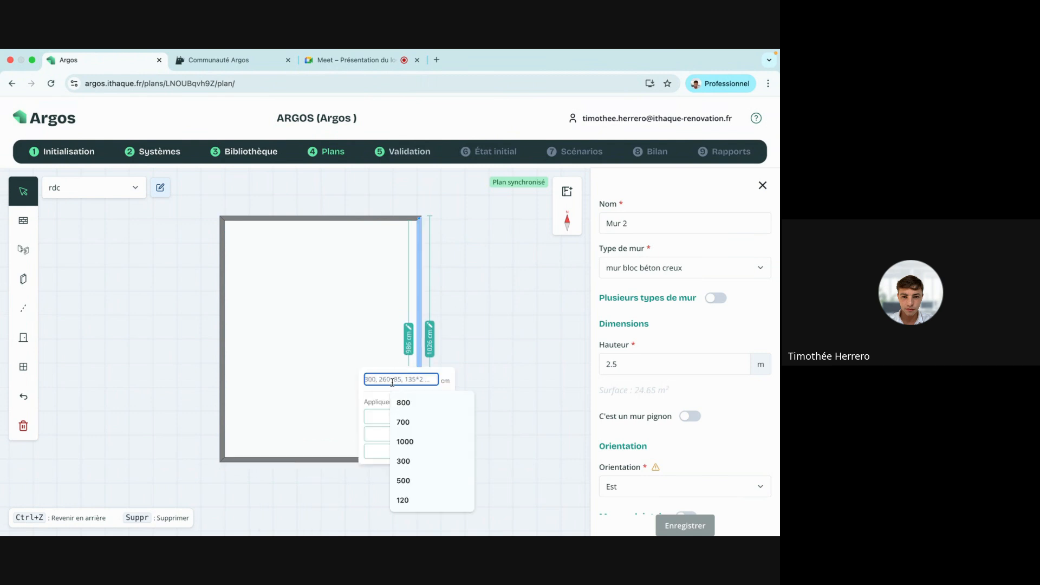
click(406, 441)
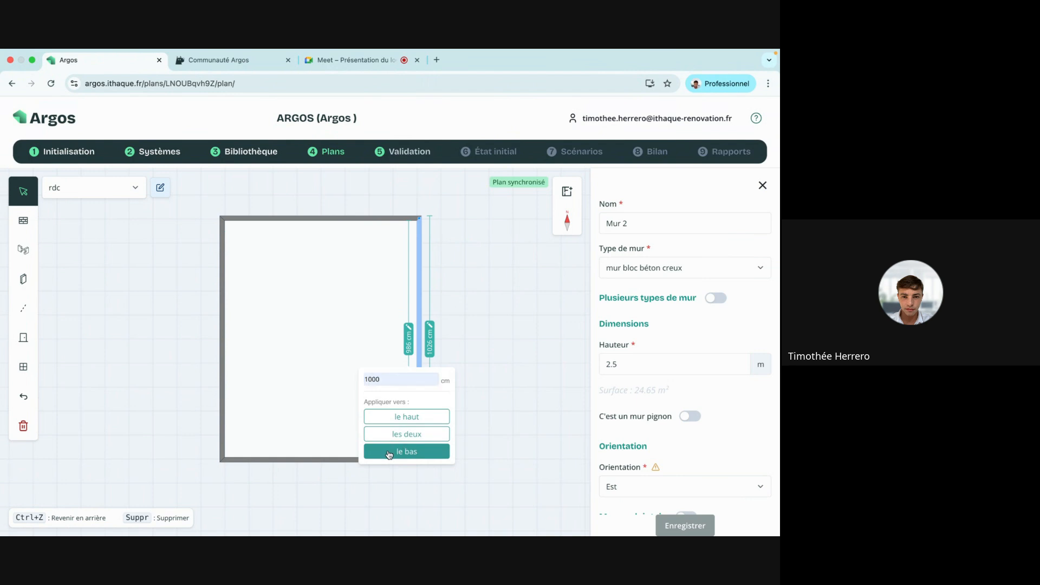
click(388, 452)
click(221, 395)
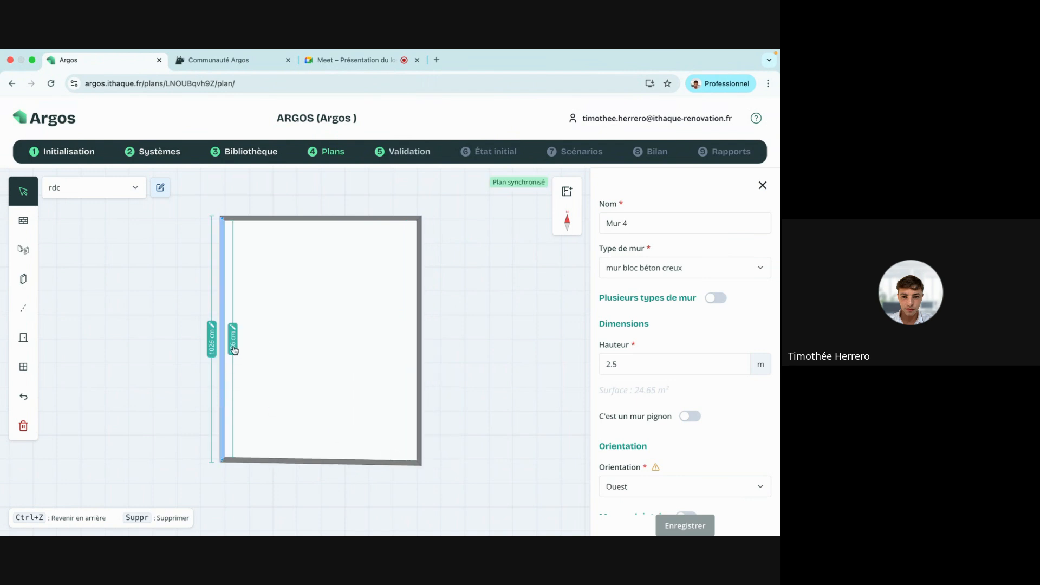
click(233, 349)
click(234, 375)
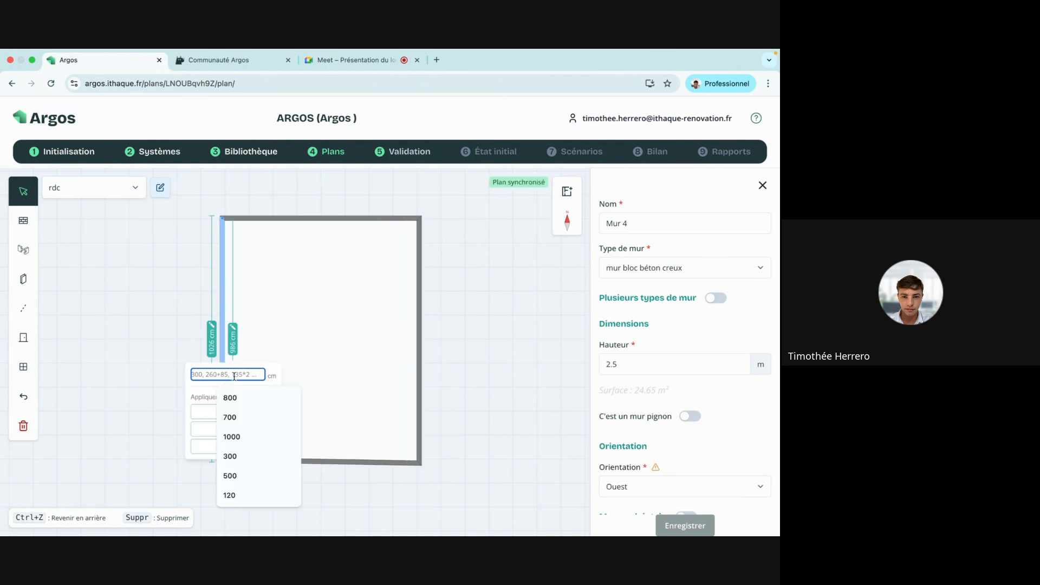
click(238, 436)
click(244, 448)
click(455, 374)
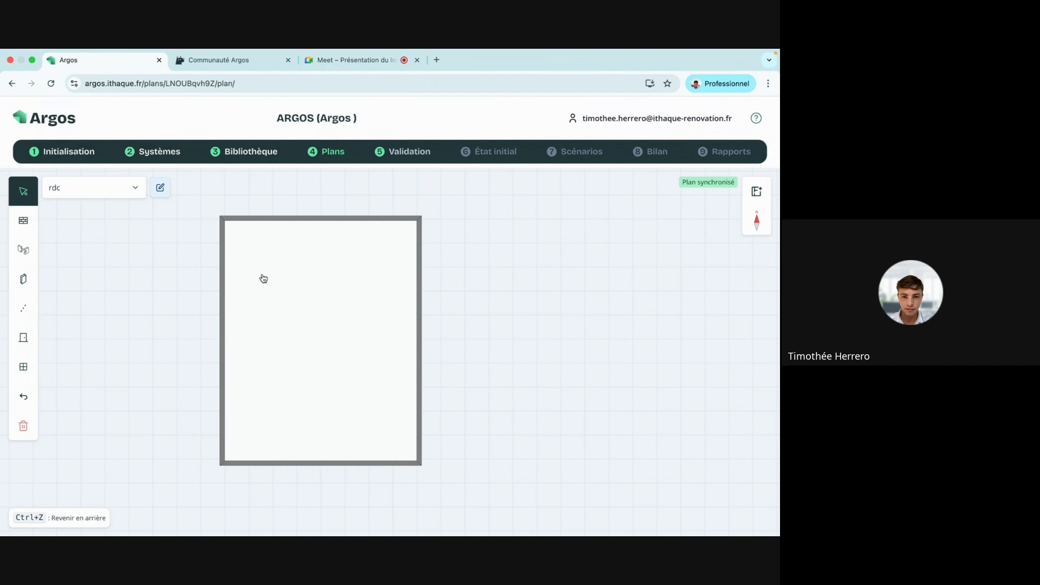
Duplicate rdc twice Avec les menuiseries ('Copie de rdc', 'Copie de Copie de rdc') and reopen rdc's plan.
click(332, 156)
click(716, 259)
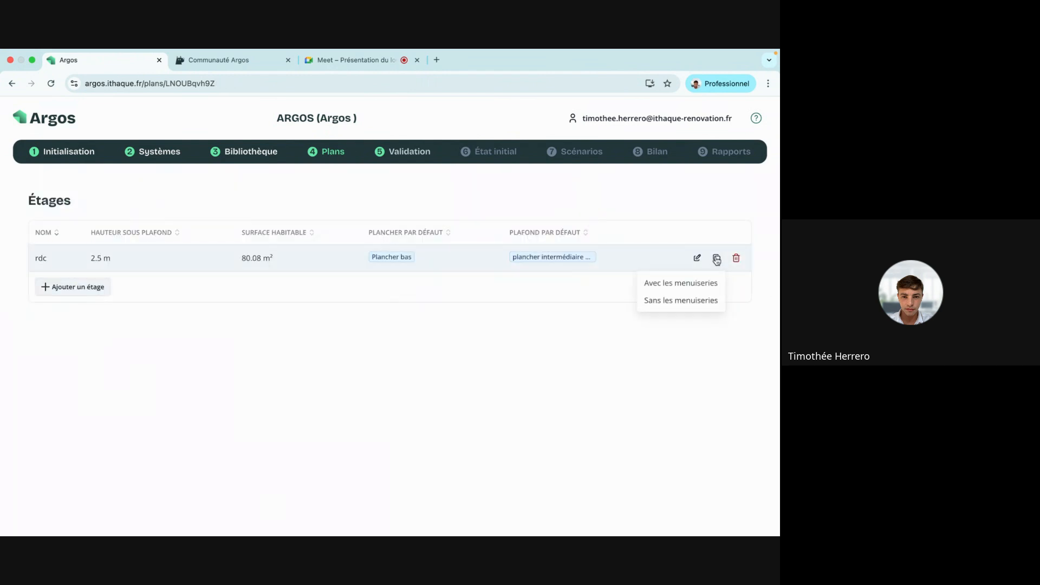
click(710, 281)
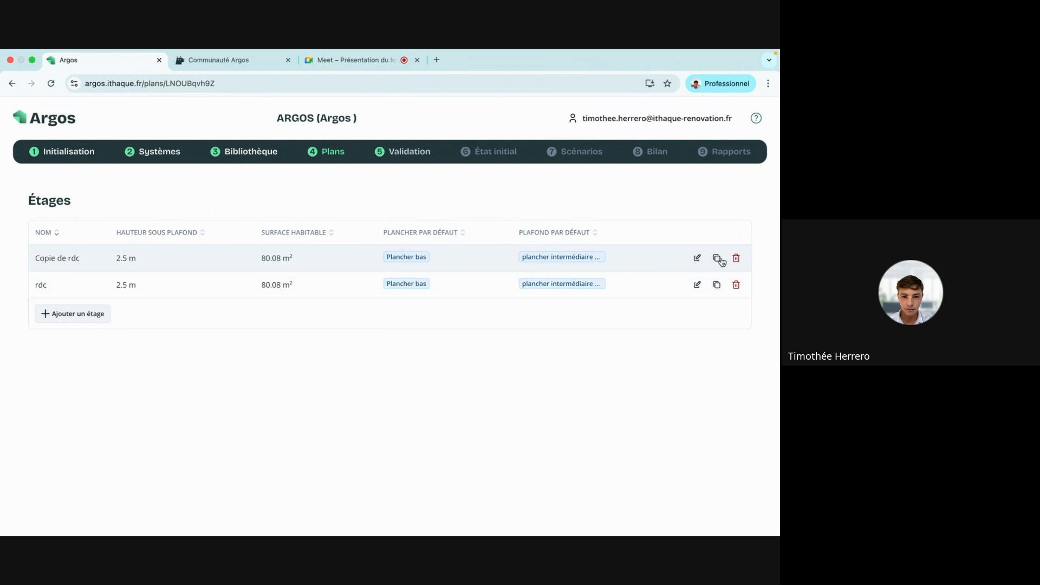
click(716, 259)
click(704, 283)
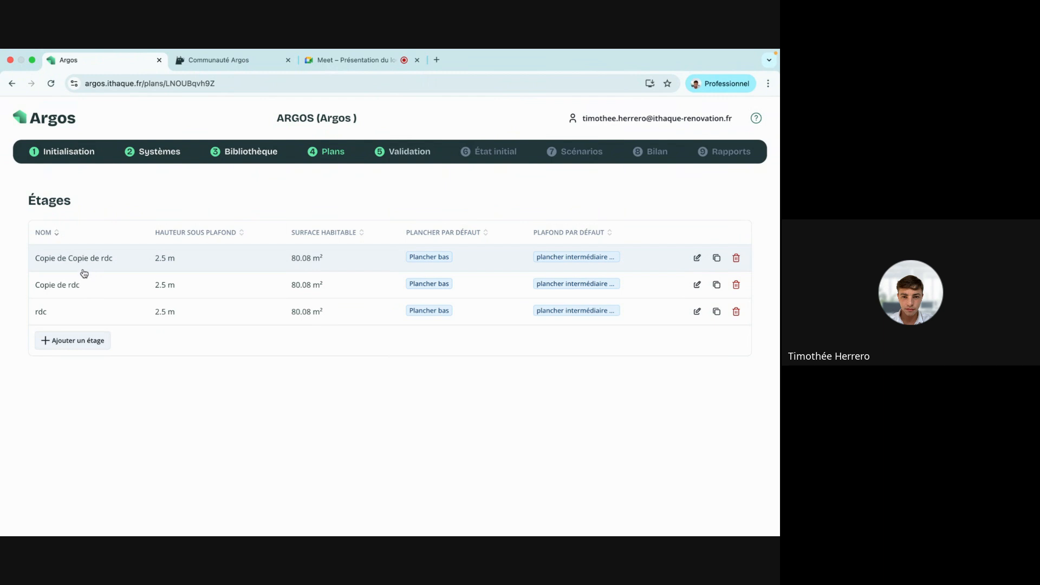
click(75, 319)
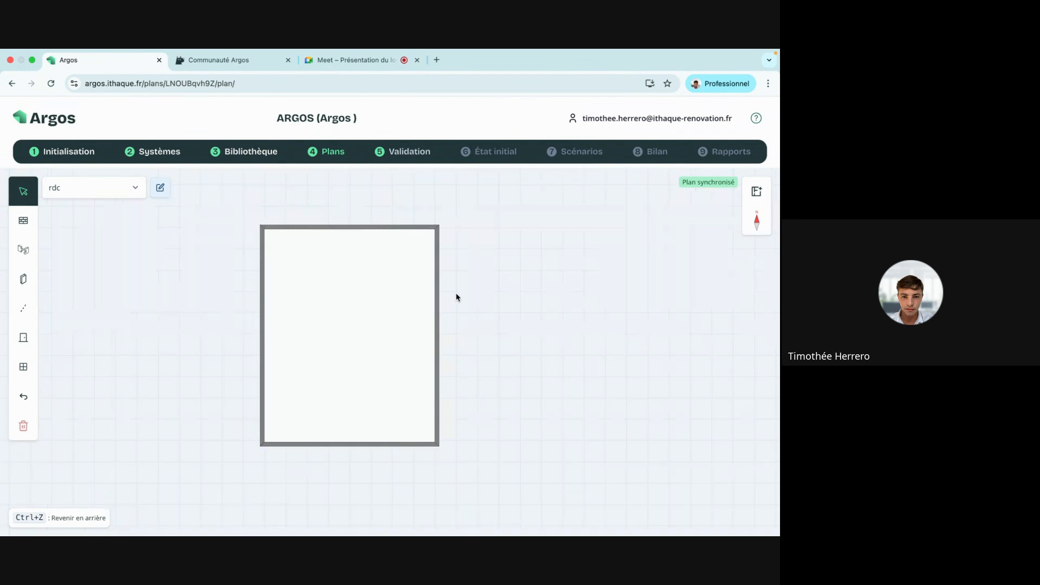
drag(456, 292, 547, 292)
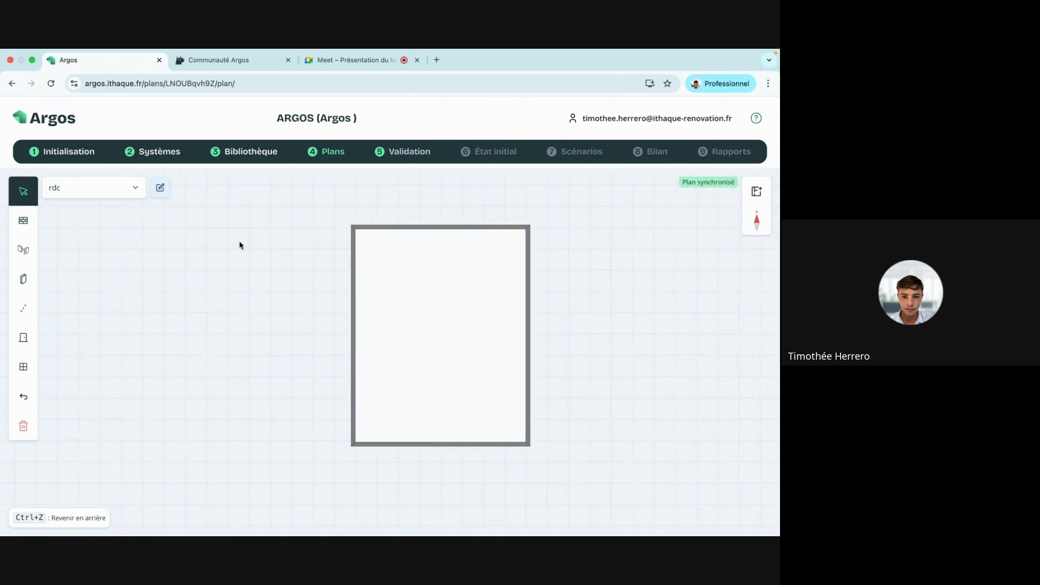
key(ctrl+z)
click(345, 230)
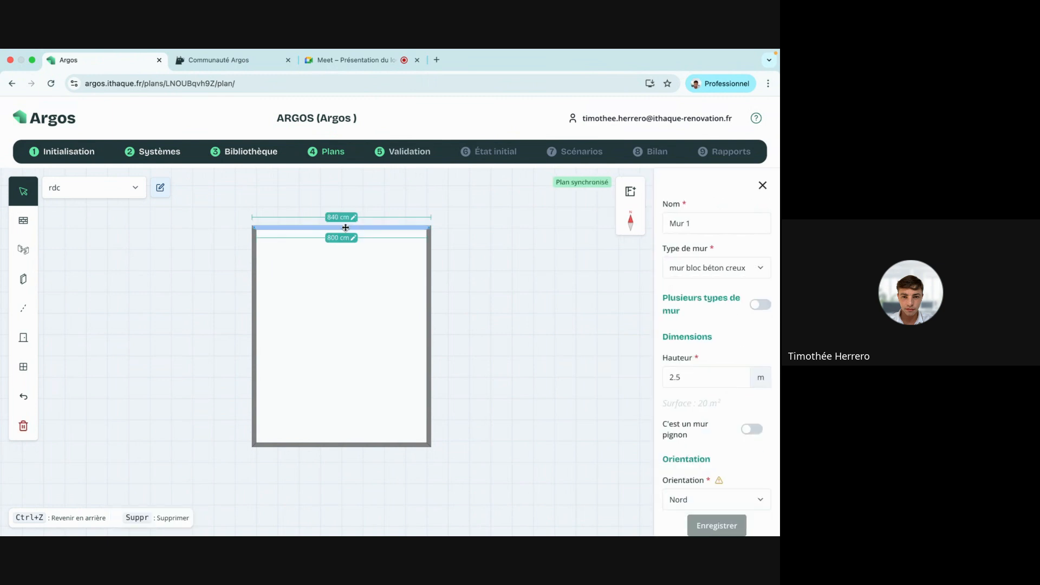
click(429, 403)
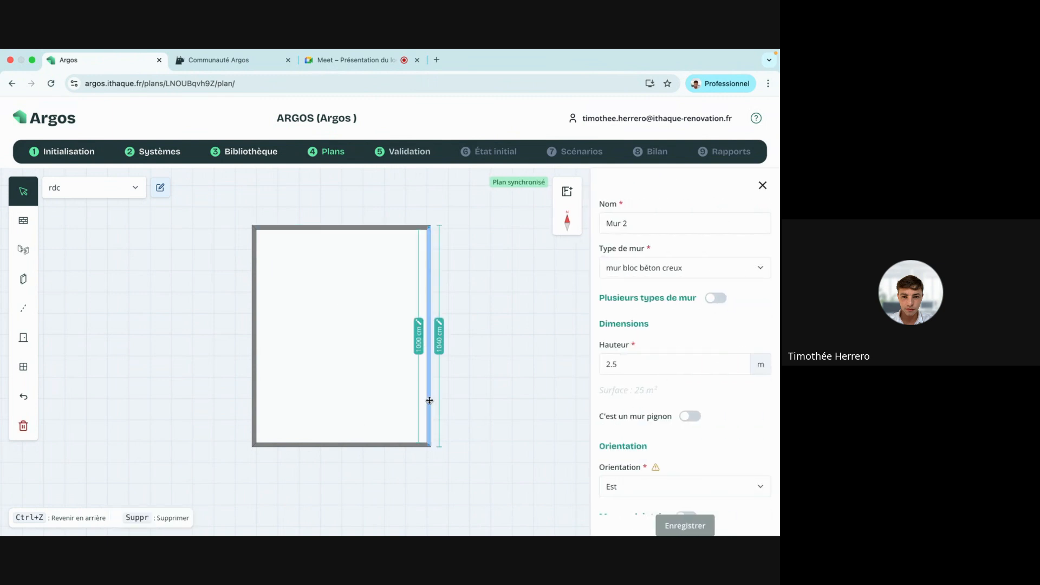
click(257, 402)
click(254, 402)
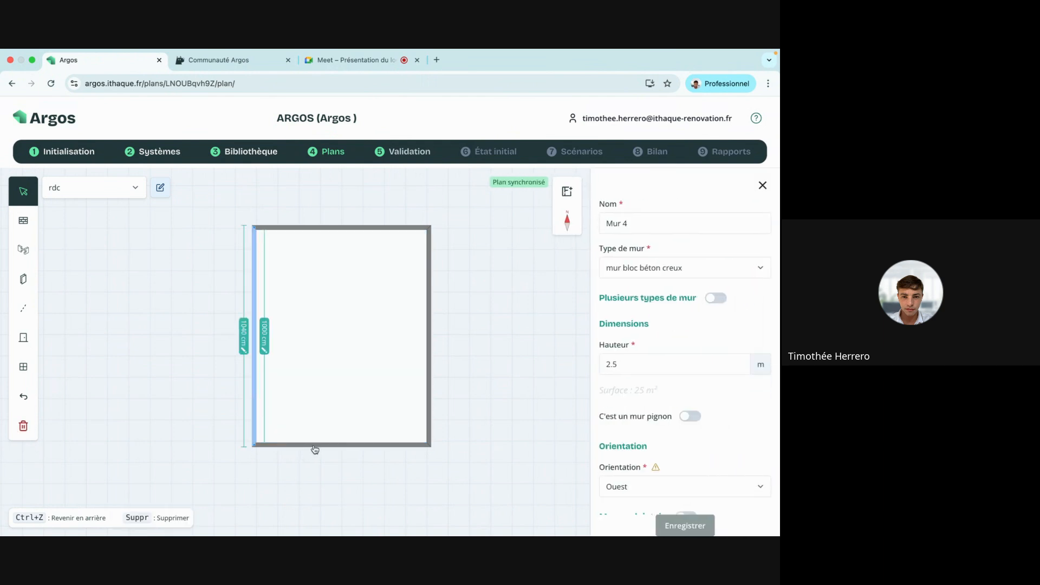
click(312, 445)
click(197, 388)
drag(198, 353, 123, 335)
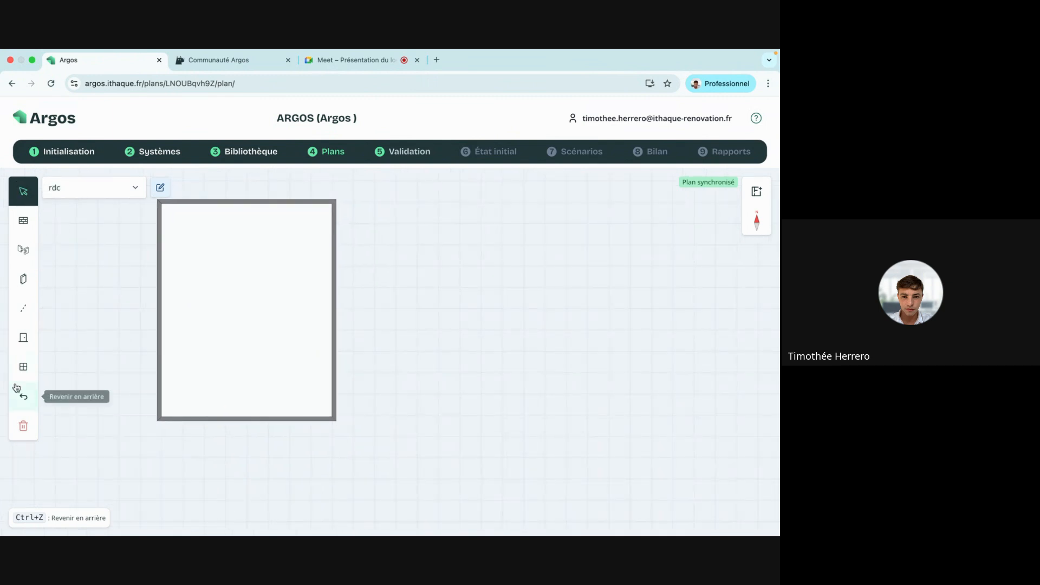
click(25, 250)
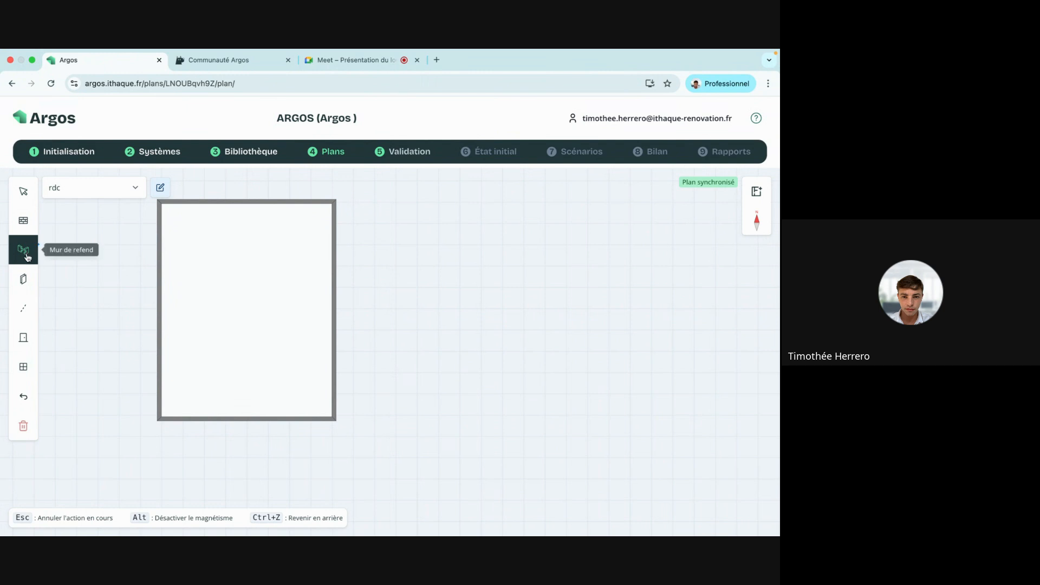
click(25, 283)
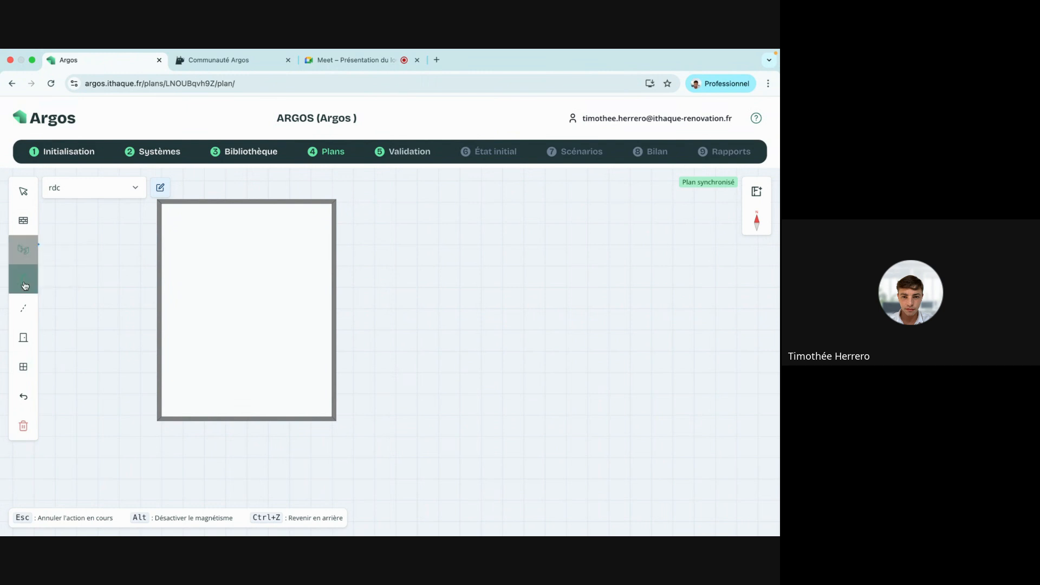
click(32, 249)
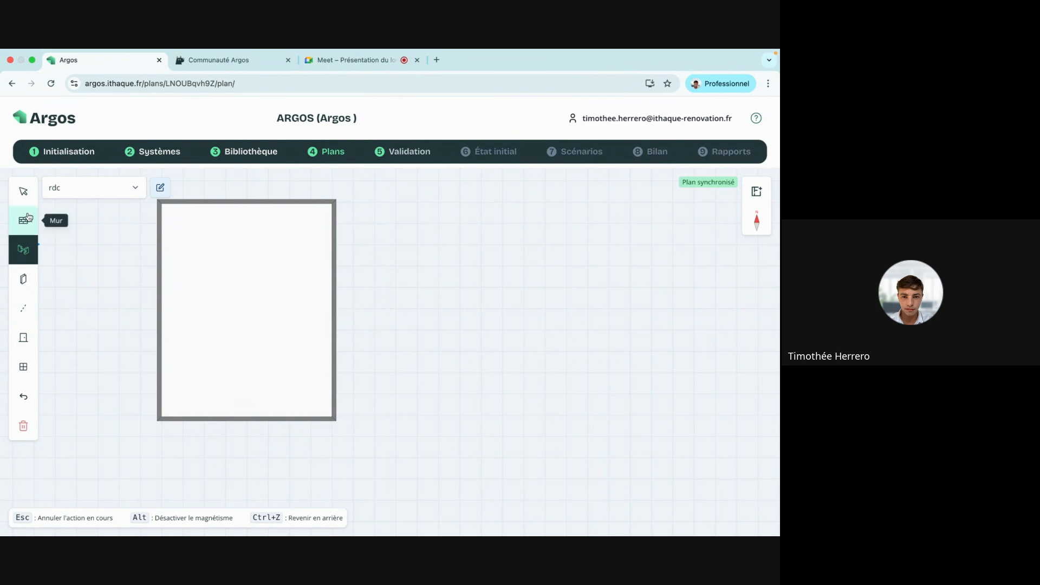
click(23, 190)
drag(130, 317, 248, 321)
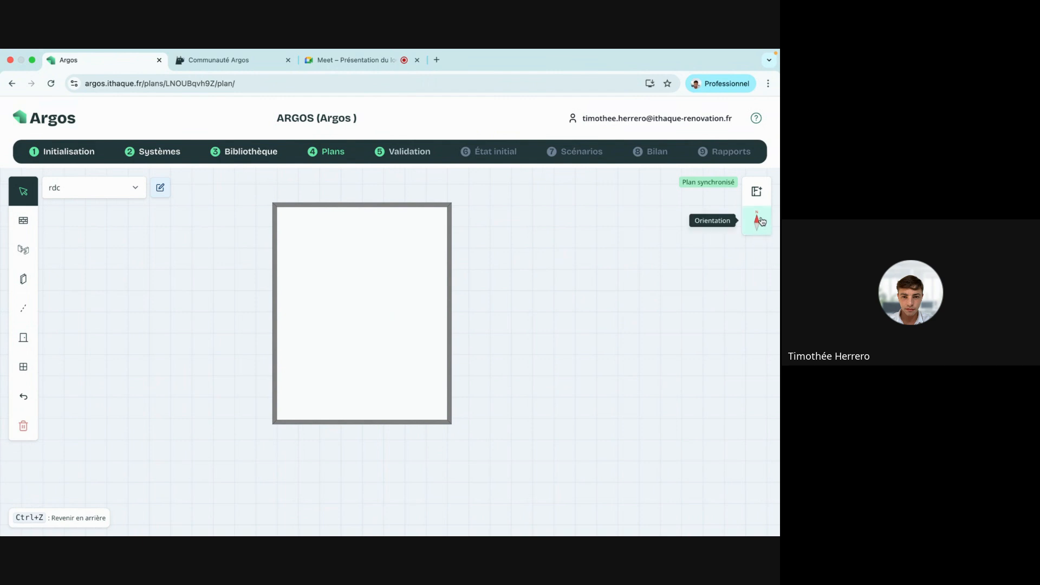
click(759, 193)
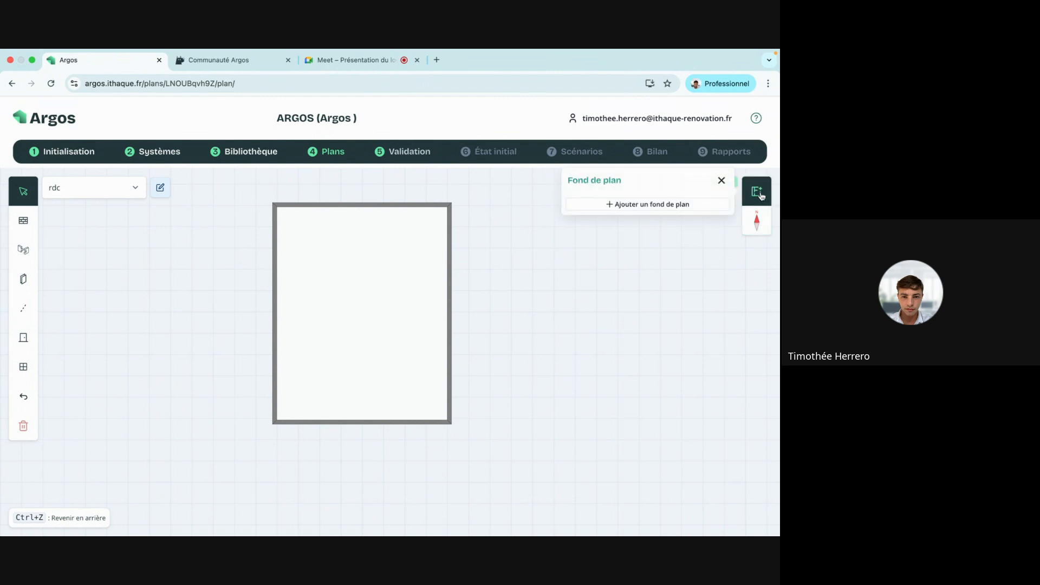
click(682, 204)
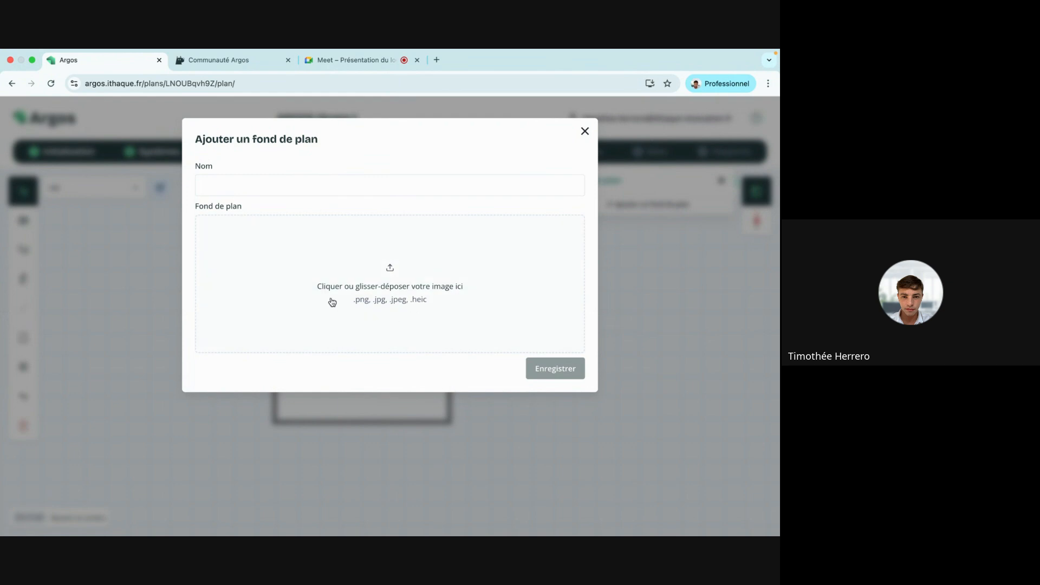
click(585, 132)
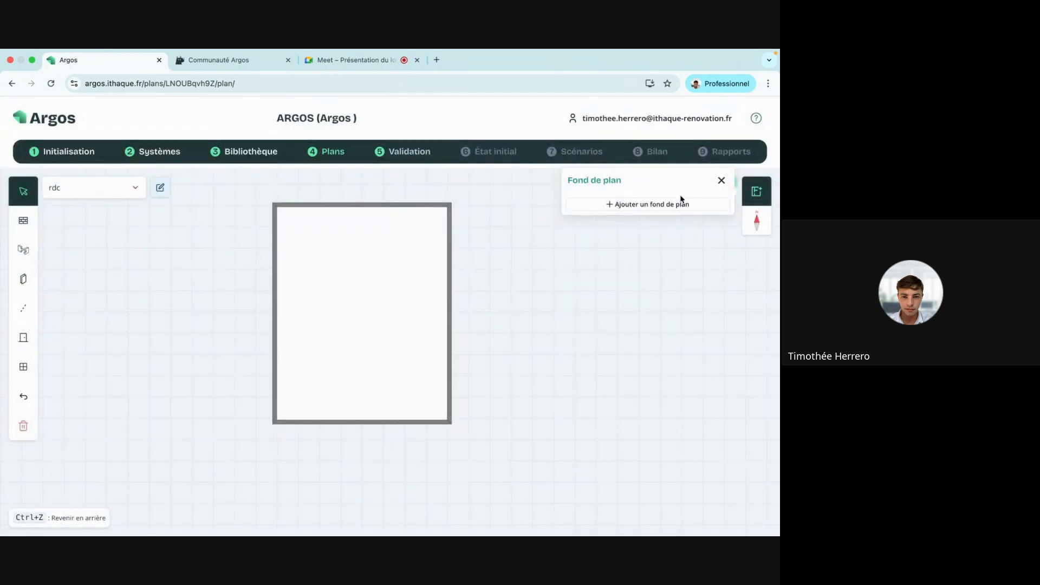
click(721, 181)
Draw a vertical wall down from the top wall and a 206 cm wall from the left wall, checking the reference plan.
click(24, 219)
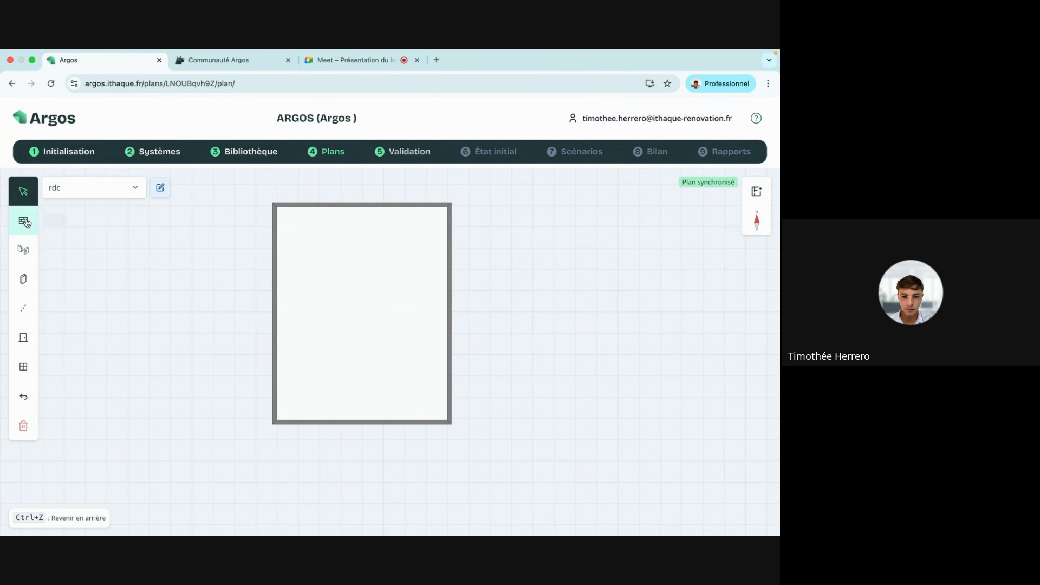
click(97, 222)
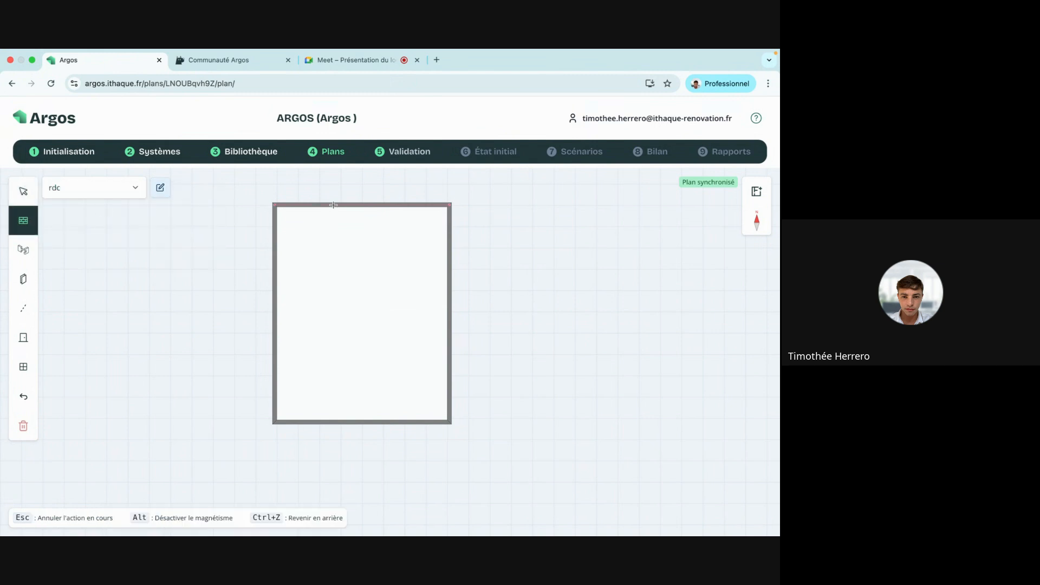
click(333, 204)
click(333, 260)
click(276, 306)
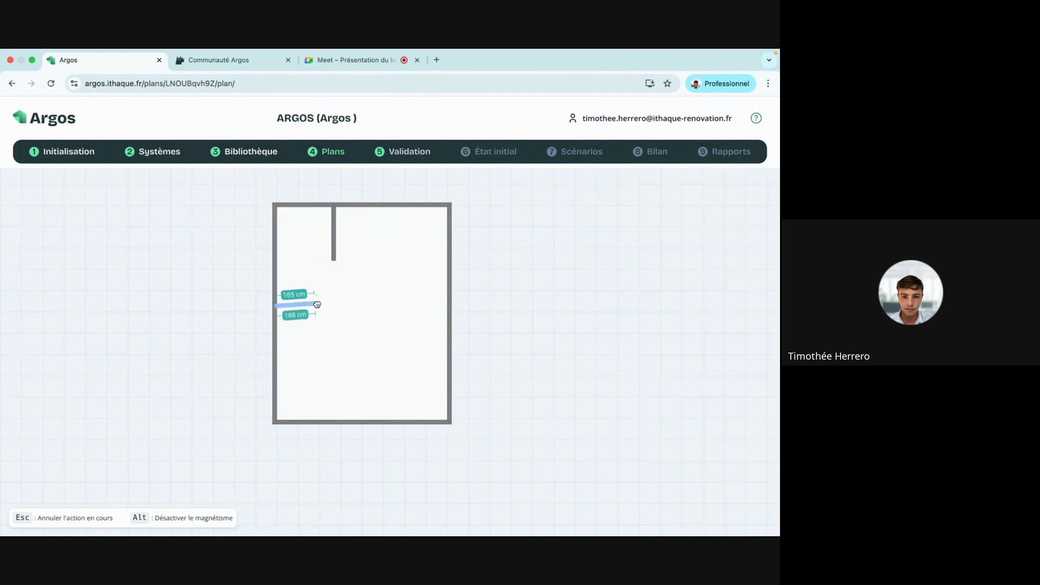
click(320, 306)
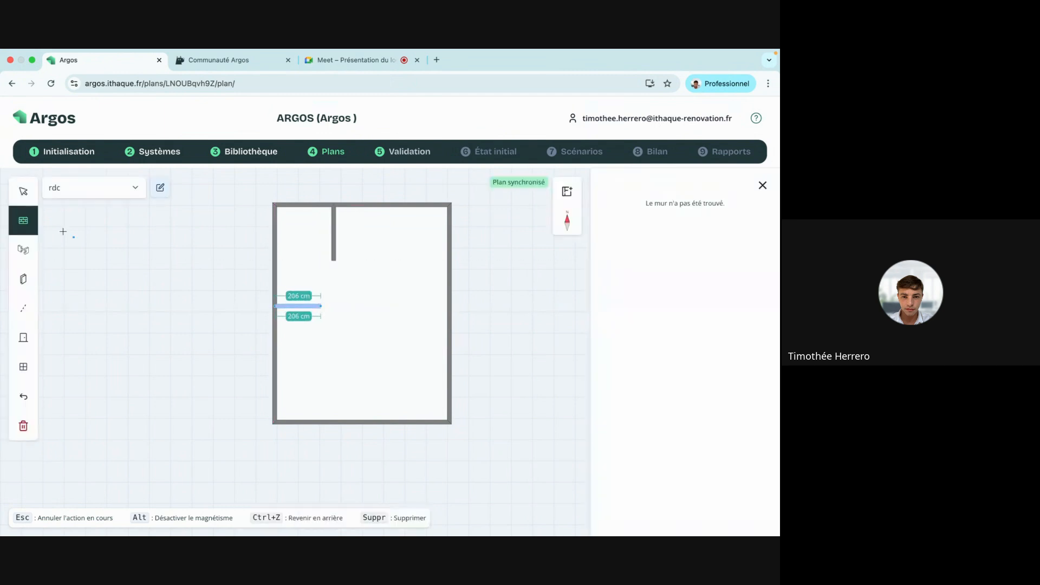
key(Escape)
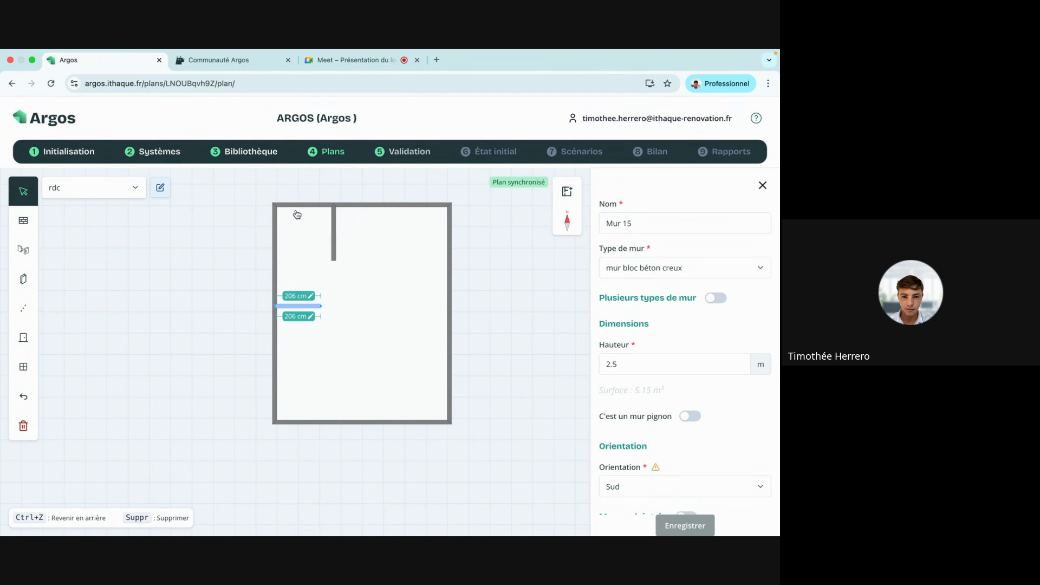
key(ctrl+Right)
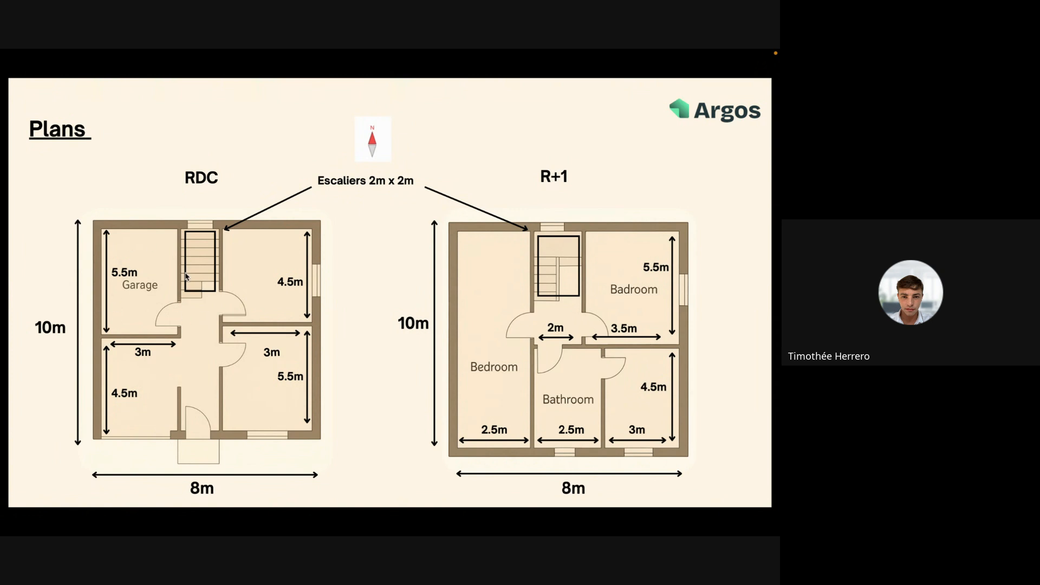
key(ctrl+Left)
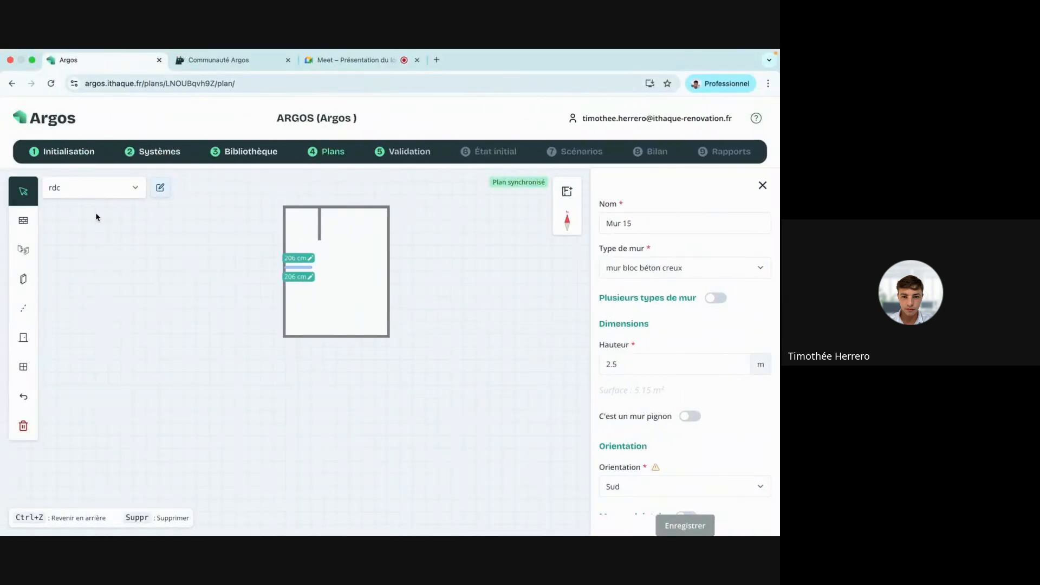
Set the corner room's top wall to 300 cm and its left wall to 550 cm.
click(301, 209)
click(302, 216)
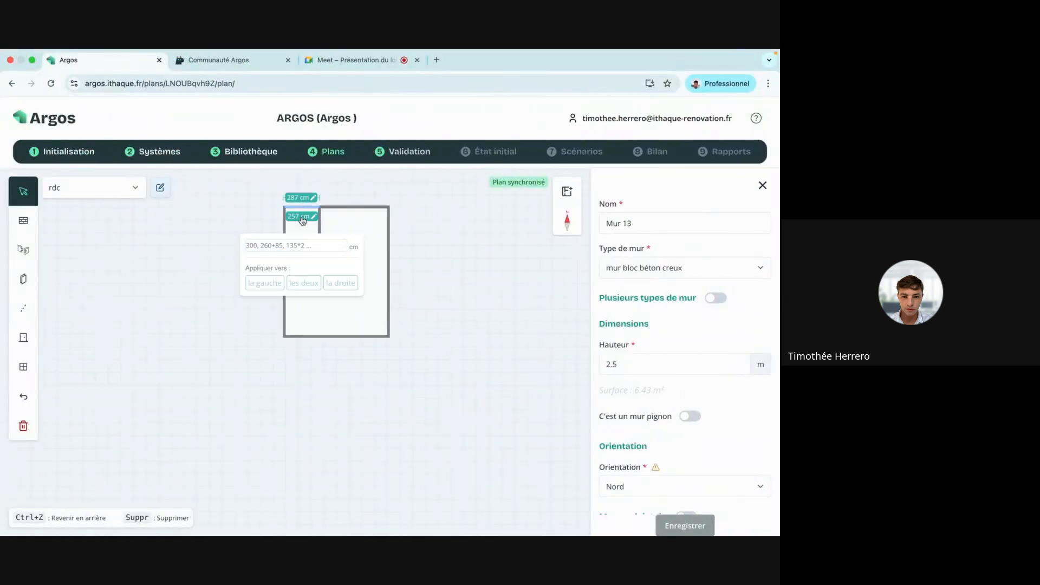
click(290, 244)
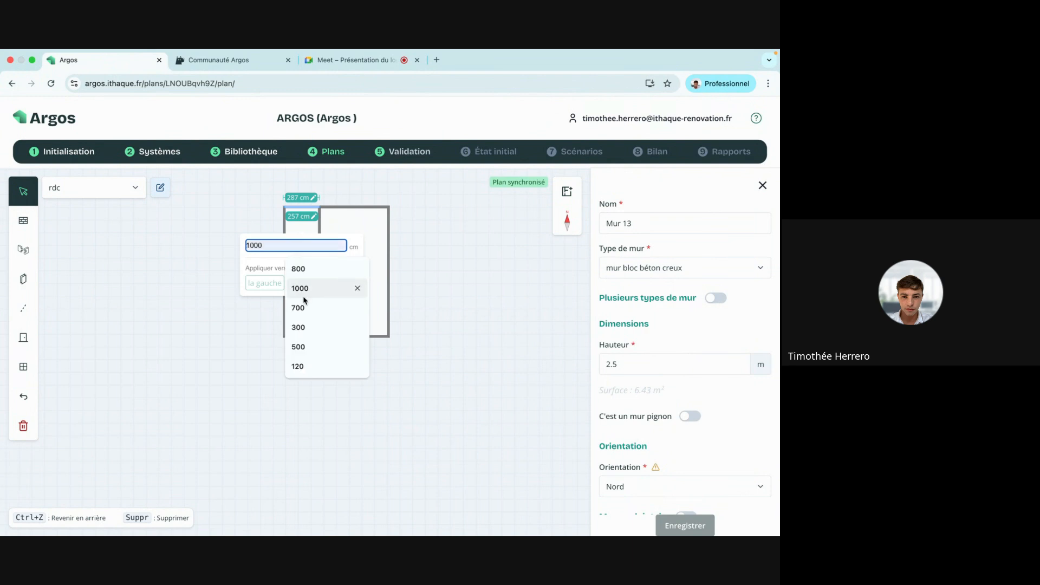
click(298, 327)
click(340, 284)
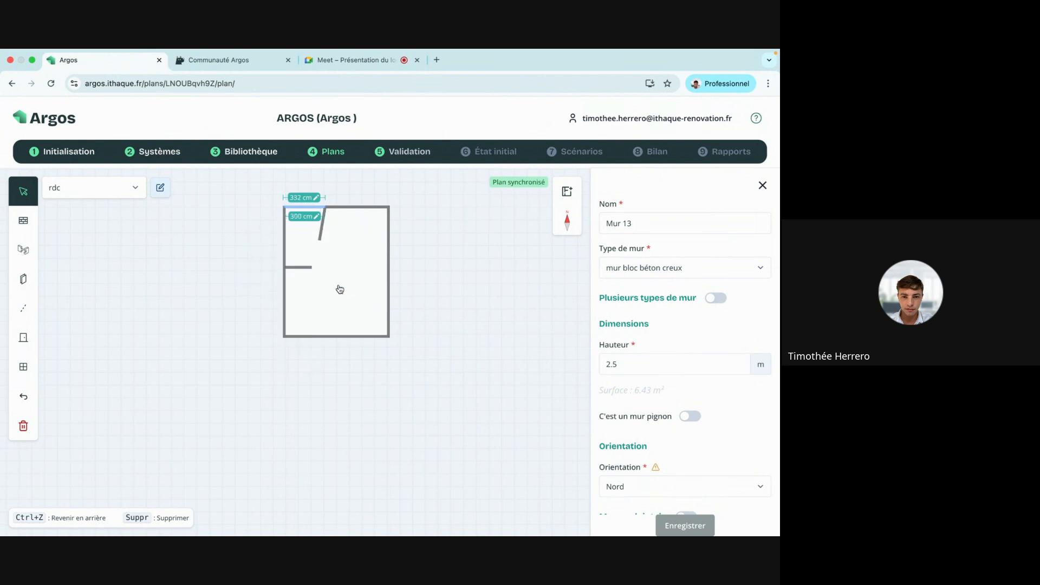
click(287, 256)
click(293, 247)
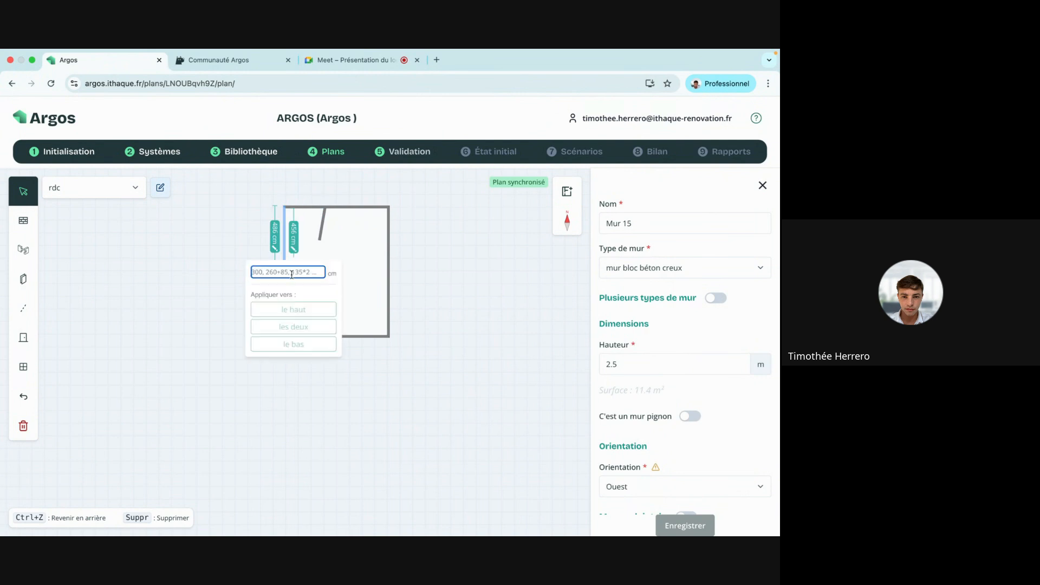
click(291, 272)
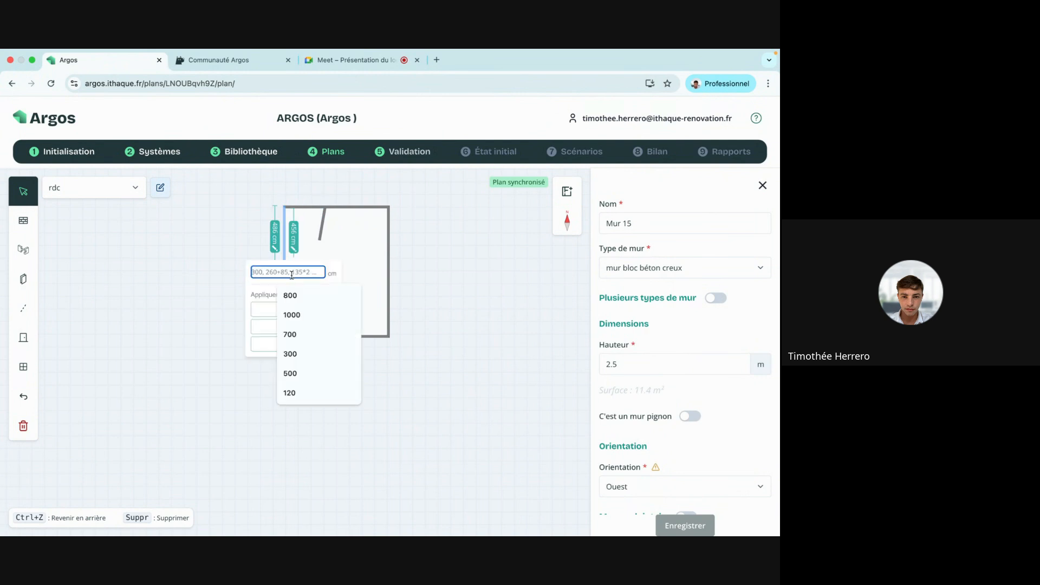
text(550)
click(295, 344)
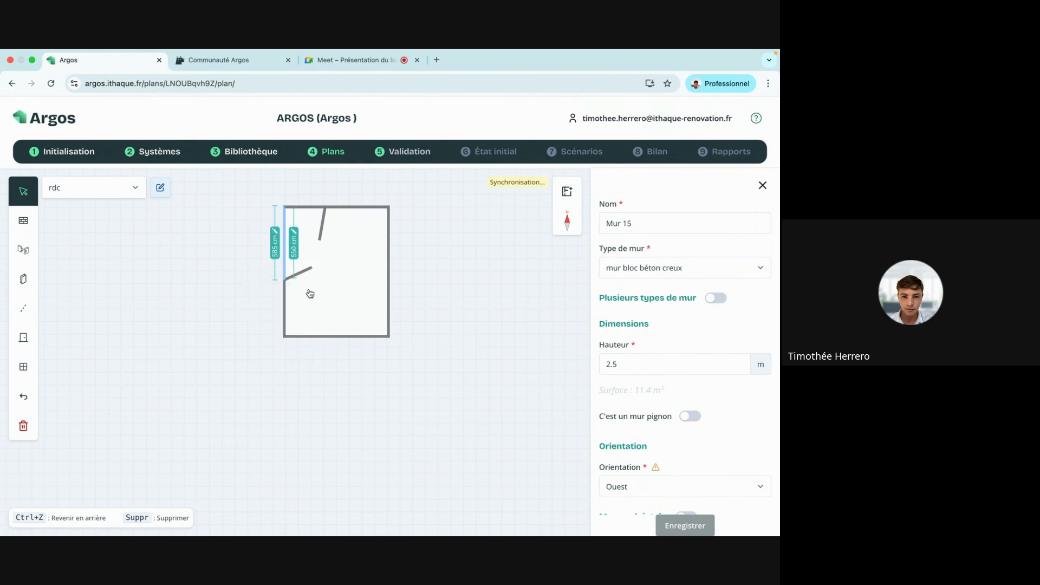
Straighten the slanted wall and pull the interior wall down to enclose the 14.77 m² garage.
scroll(307, 271, up, 5)
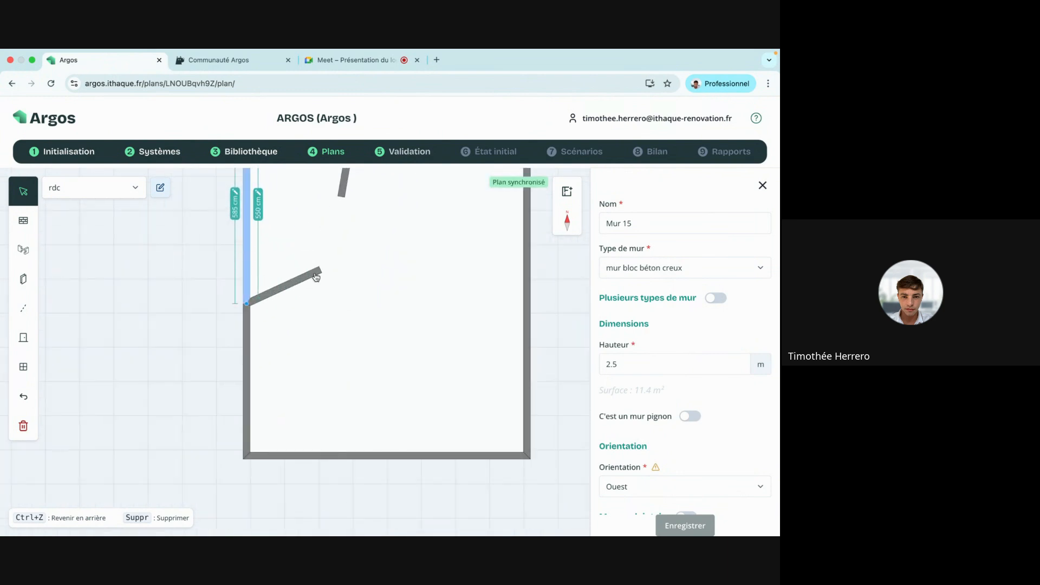
drag(316, 277, 357, 303)
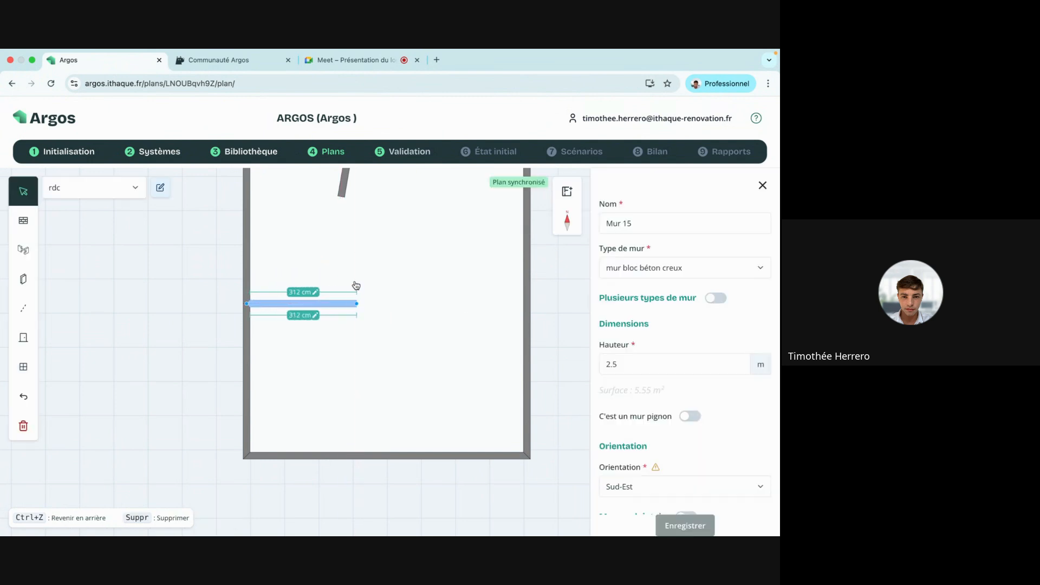
drag(342, 196, 356, 303)
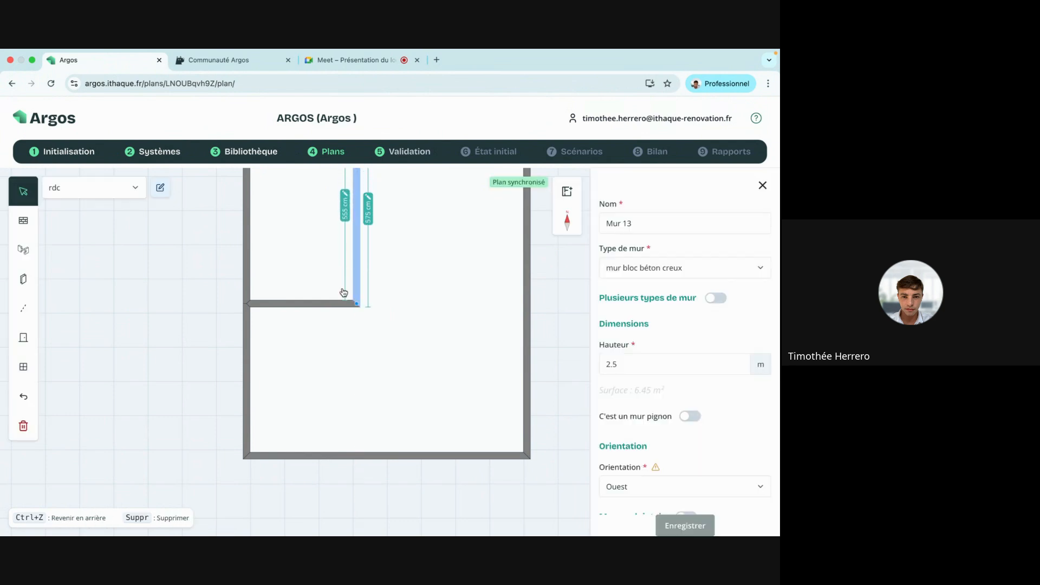
click(312, 258)
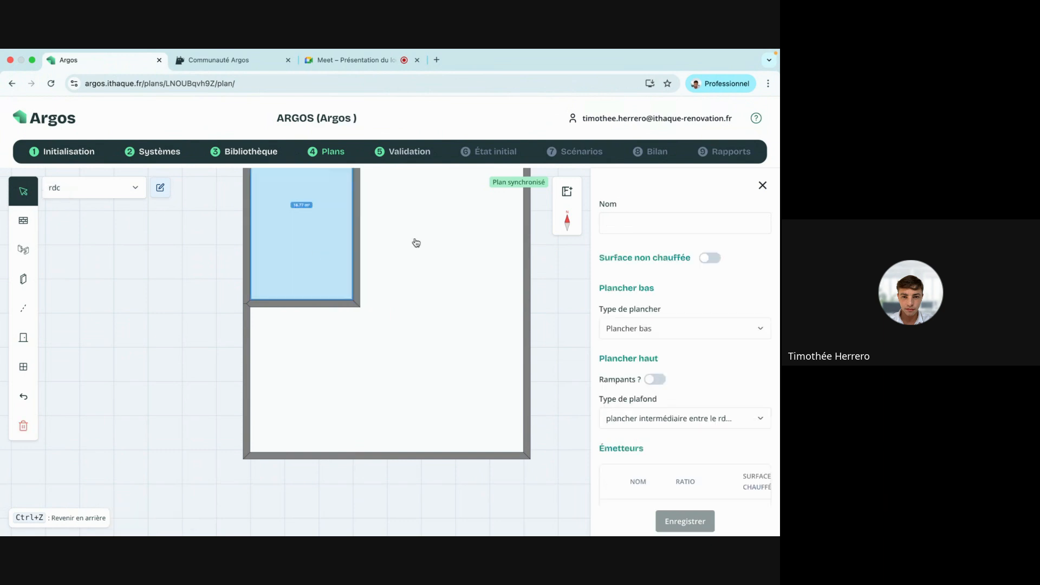
Draw a load-bearing Mur de refend down from the garage's corner.
scroll(500, 240, down, 3)
drag(268, 232, 213, 318)
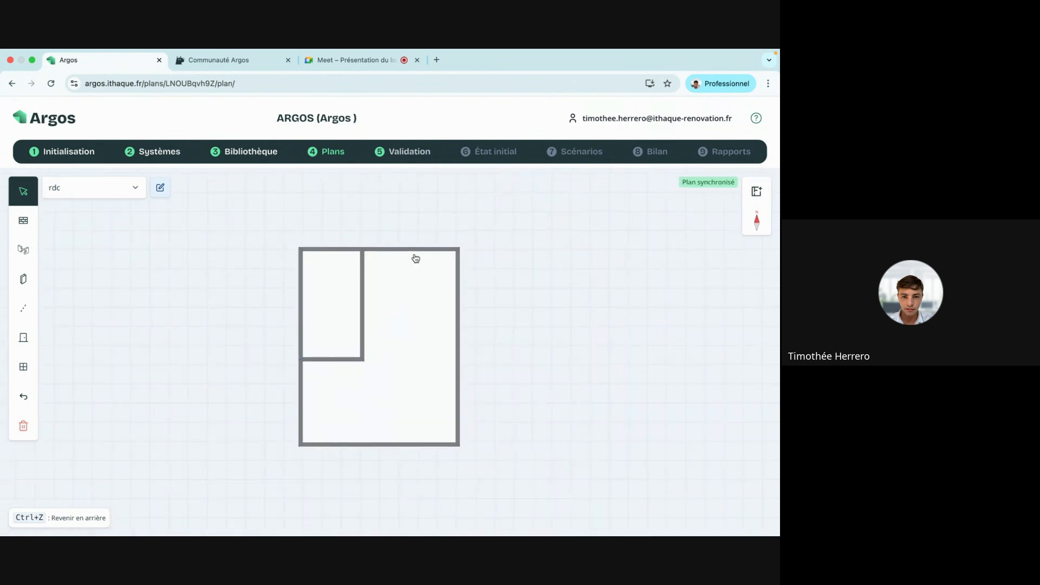
click(24, 249)
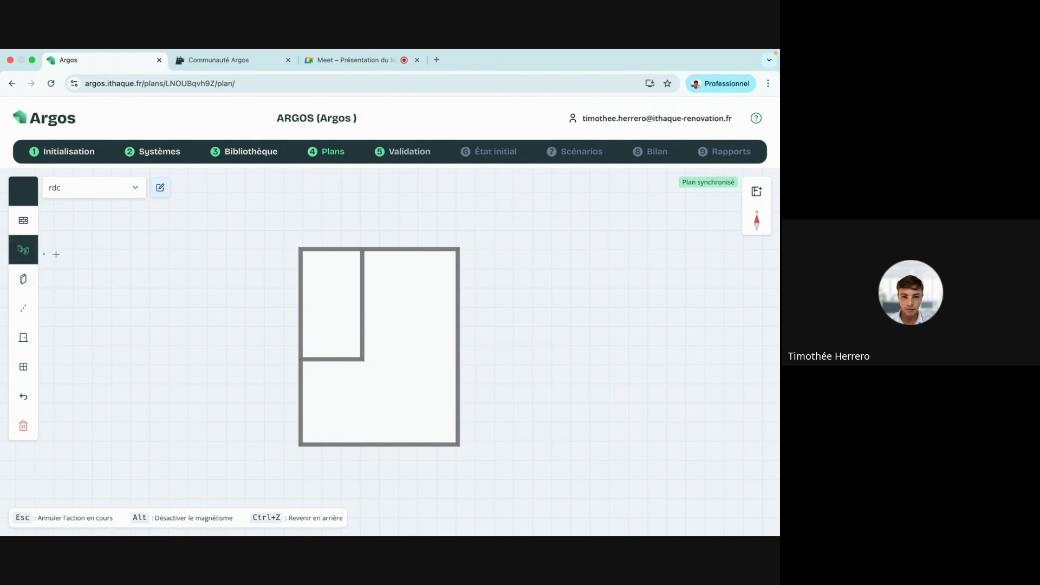
click(361, 359)
click(362, 391)
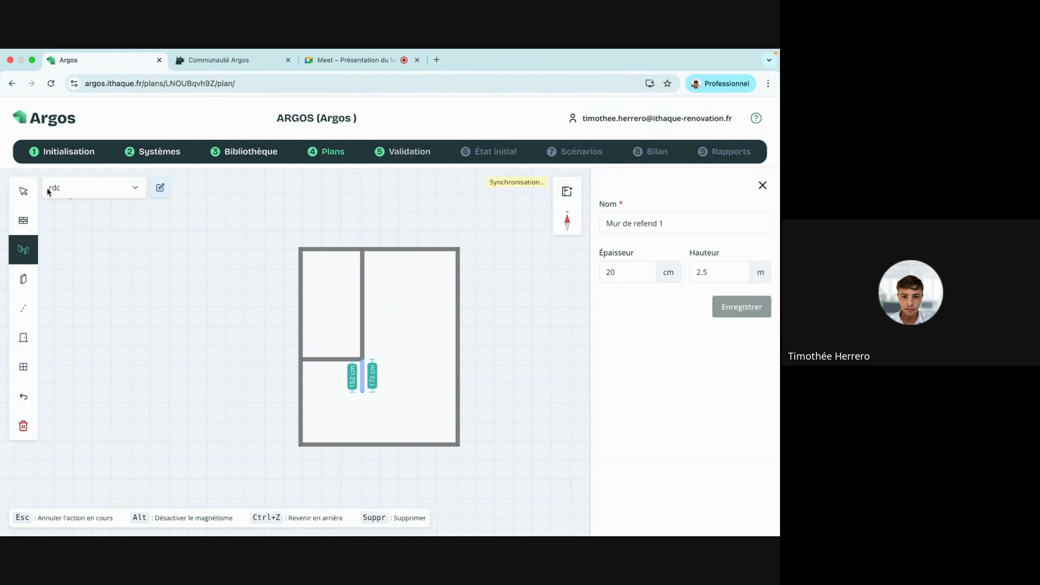
Draw a thin Cloison partition from the refend wall's end down to the bottom wall.
key(Escape)
click(355, 370)
scroll(355, 370, up, 5)
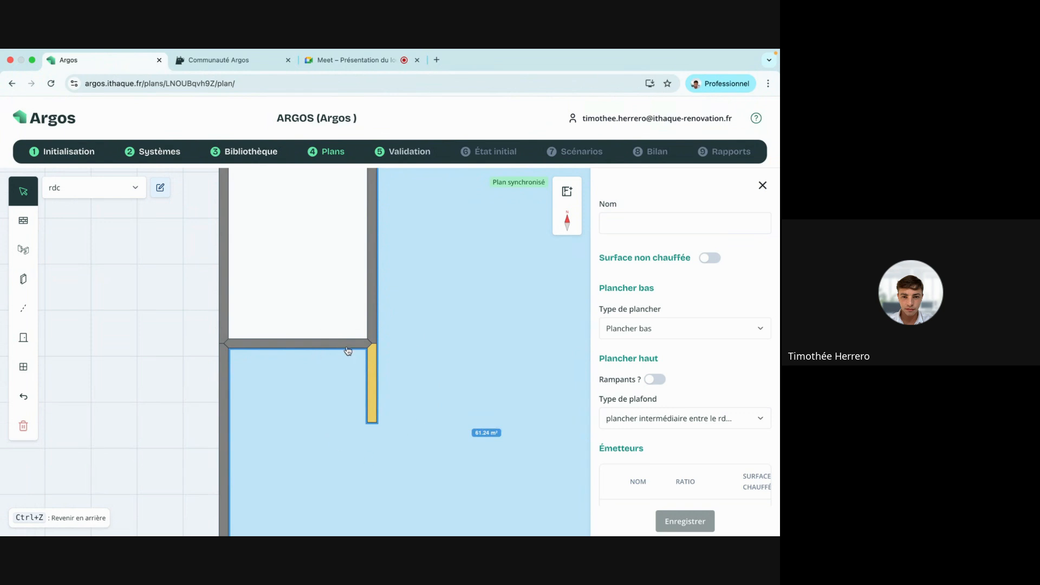
scroll(333, 370, down, 4)
scroll(333, 371, right, 3)
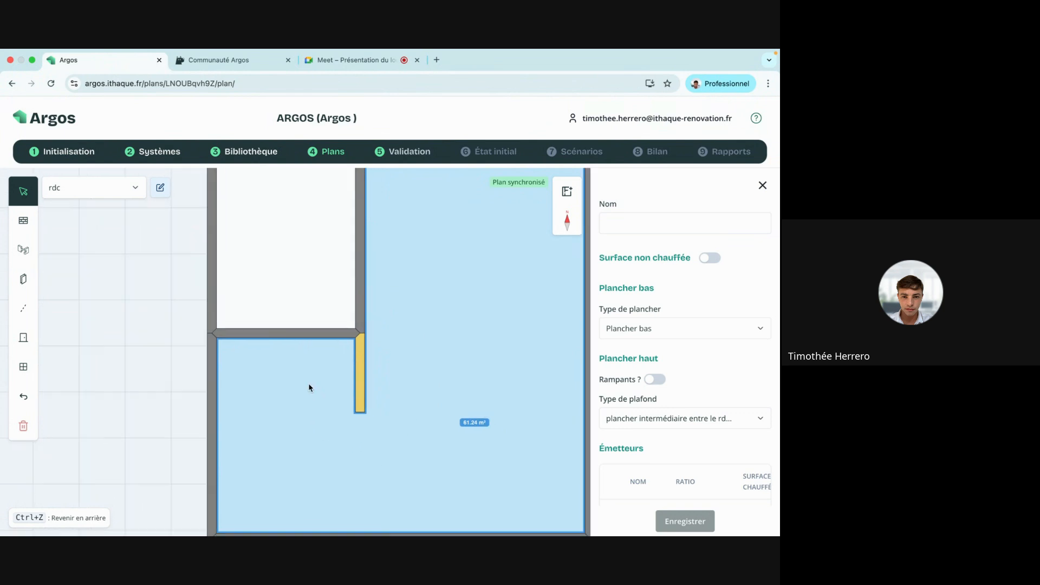
scroll(249, 297, down, 1)
scroll(249, 296, left, 1)
click(37, 281)
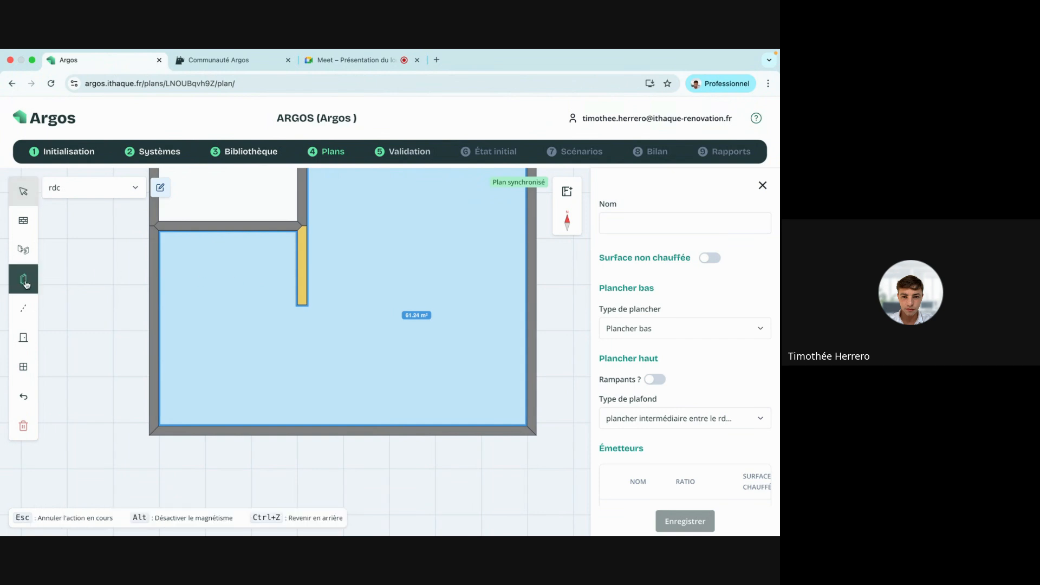
click(302, 305)
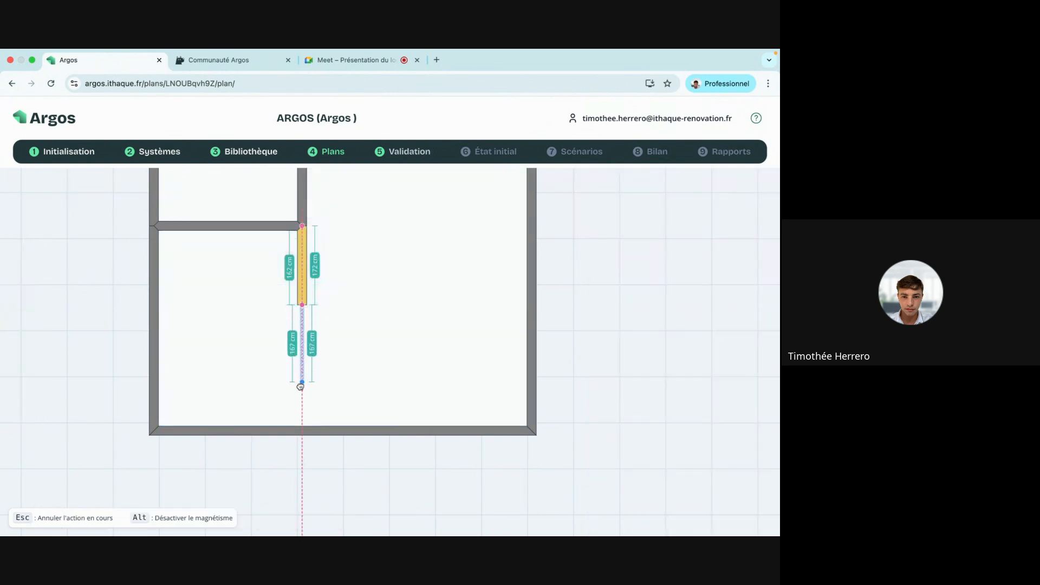
click(302, 432)
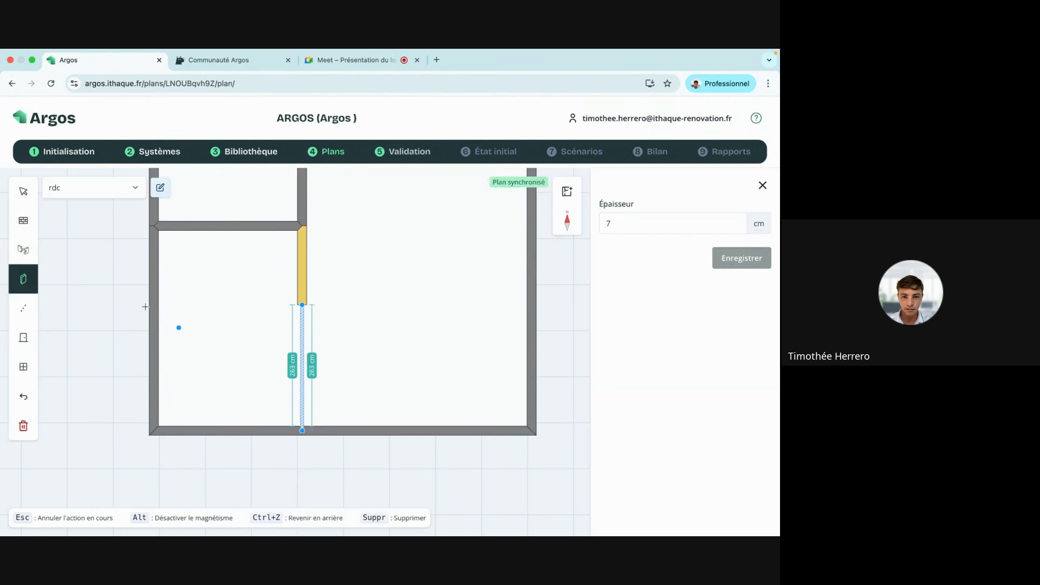
Check the new partition's thickness, confirming the 13 m² and 48.05 m² rooms.
click(22, 199)
click(204, 279)
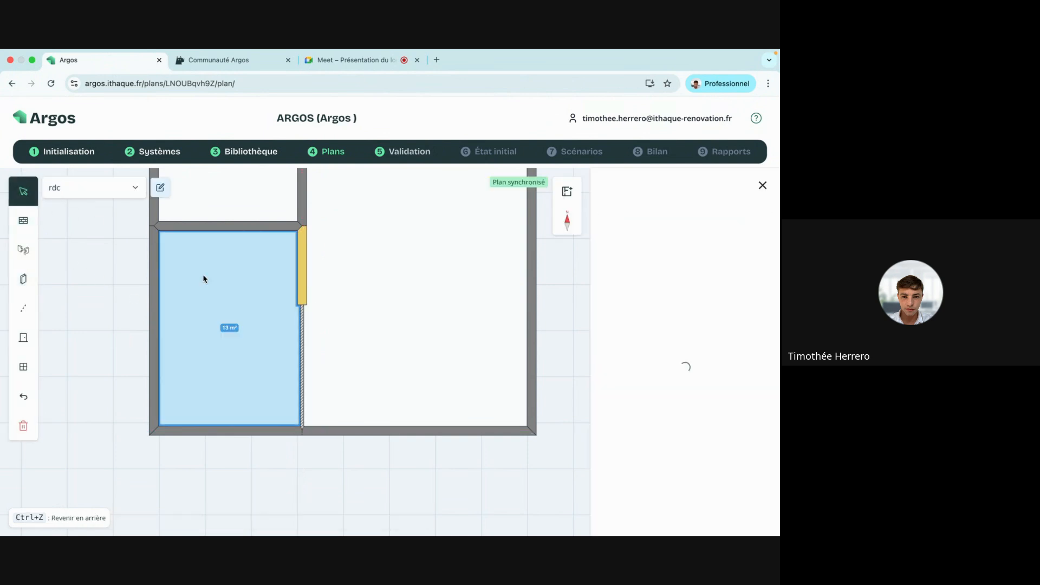
click(302, 341)
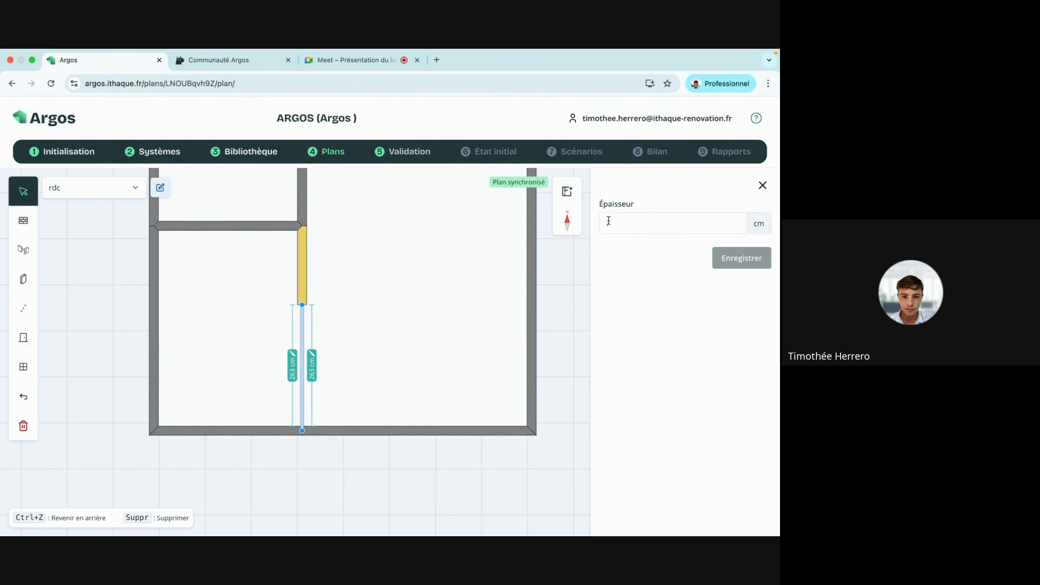
click(761, 185)
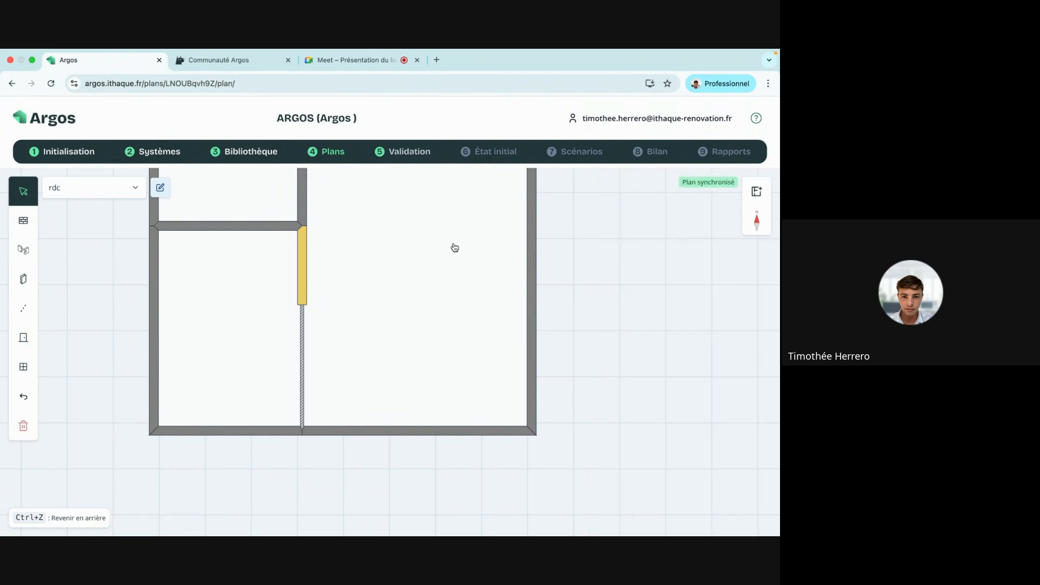
drag(453, 246, 434, 329)
key(ctrl+Right)
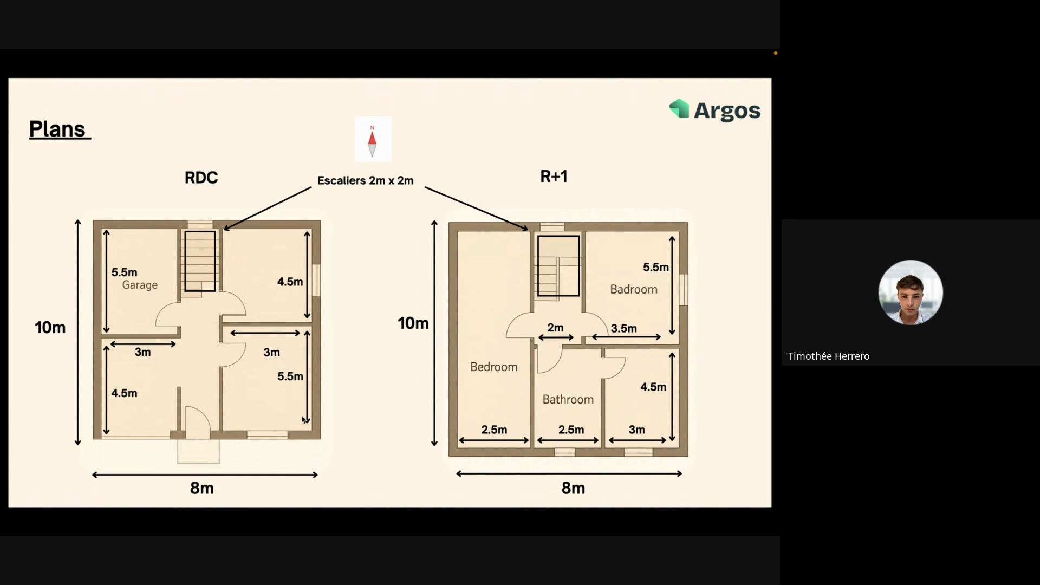
key(ctrl+Left)
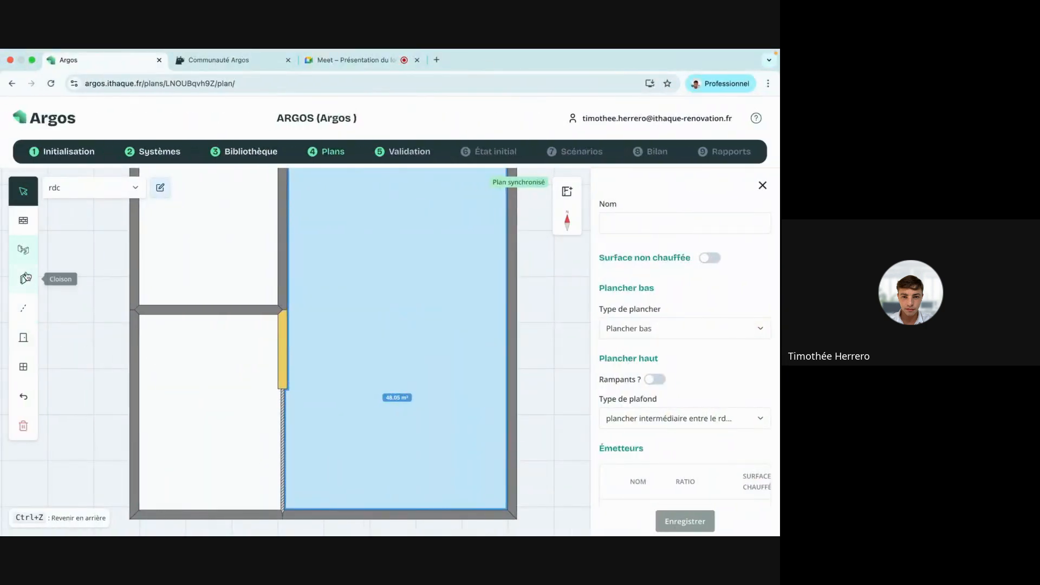
Draw a short partition 175 cm up from the right room's bottom wall.
click(24, 280)
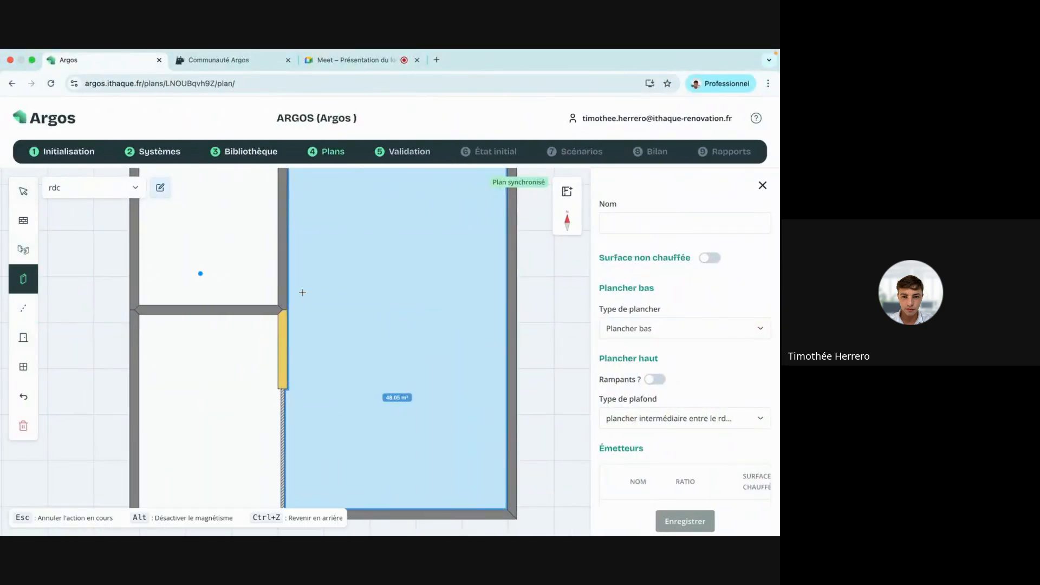
click(417, 519)
click(415, 430)
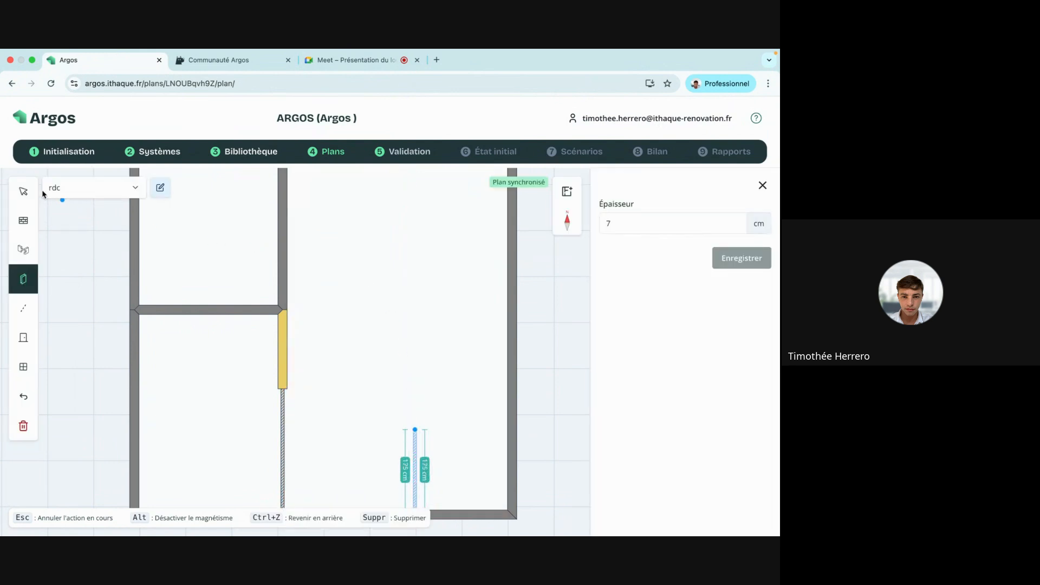
click(23, 191)
drag(455, 318, 362, 260)
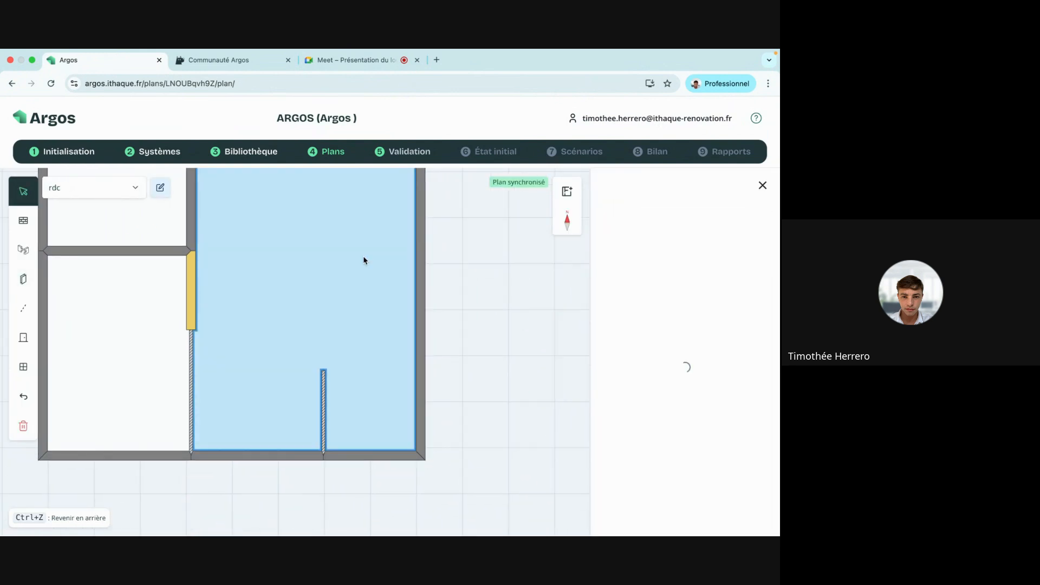
Set the bottom wall segment beside the partition to 300 cm, applied leftward.
click(369, 459)
click(363, 443)
click(338, 474)
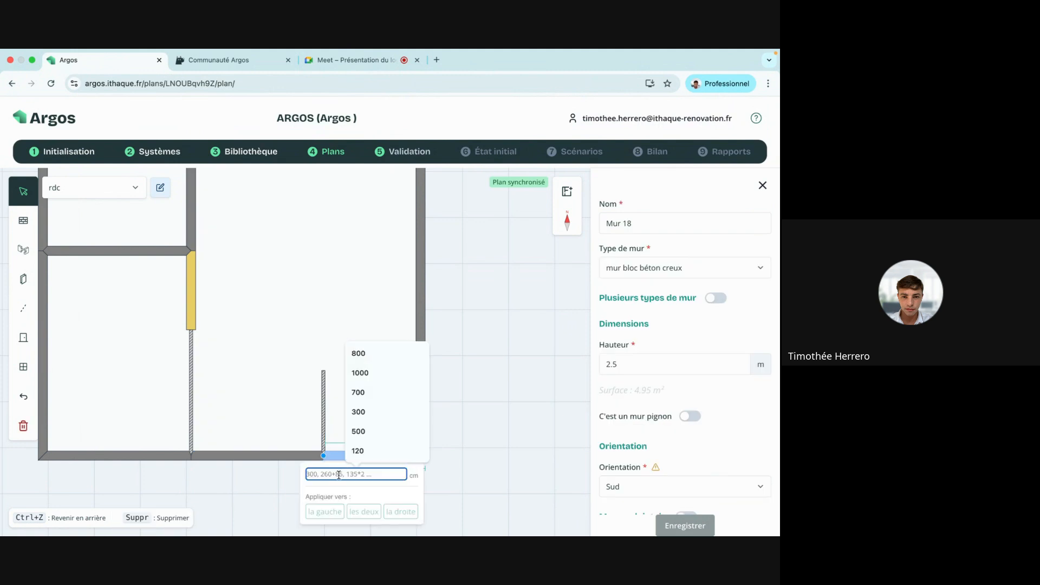
click(369, 412)
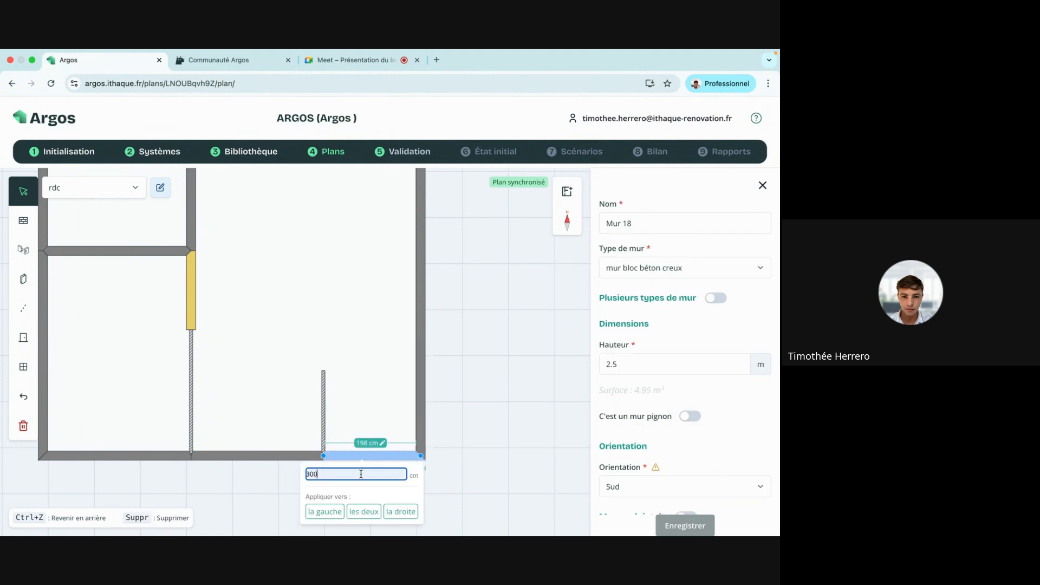
click(328, 511)
Stretch the partition up to the top wall so it spans the full 1000 cm depth.
click(324, 378)
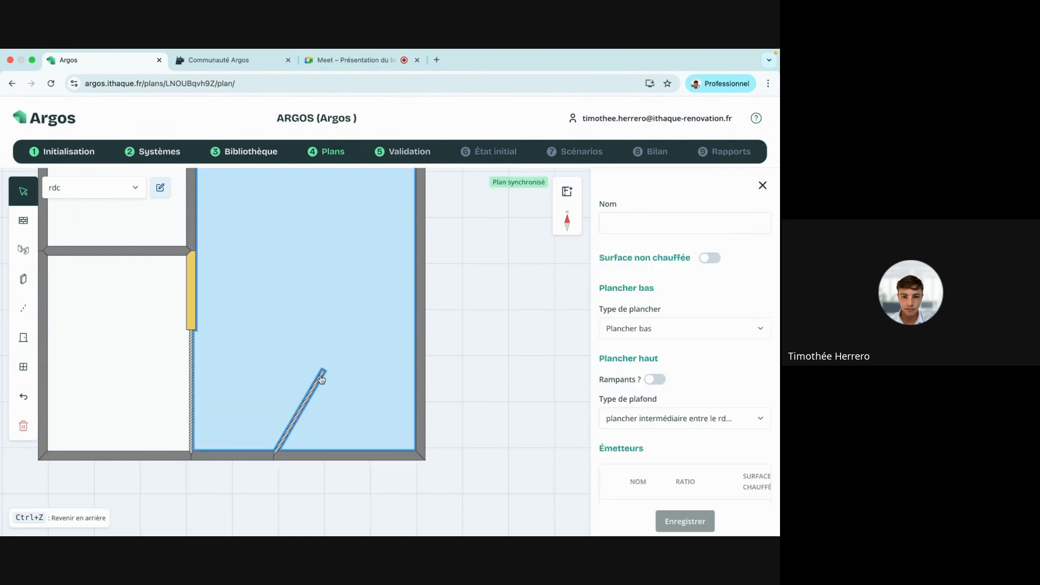
click(321, 379)
drag(323, 371, 274, 210)
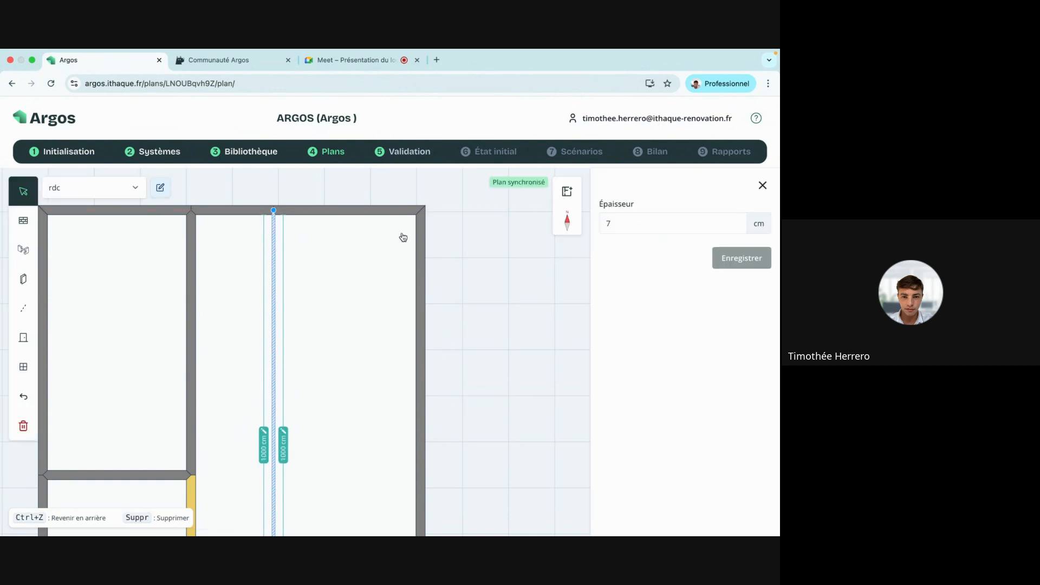
click(403, 237)
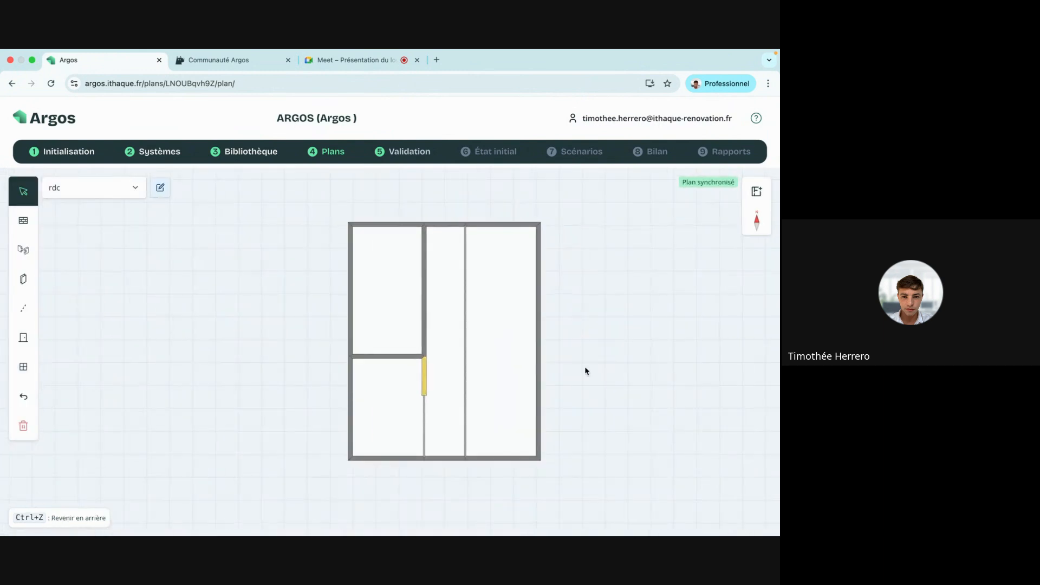
Start a wall on the right exterior wall and set its upper segment to 450 cm.
drag(585, 370, 584, 339)
click(23, 279)
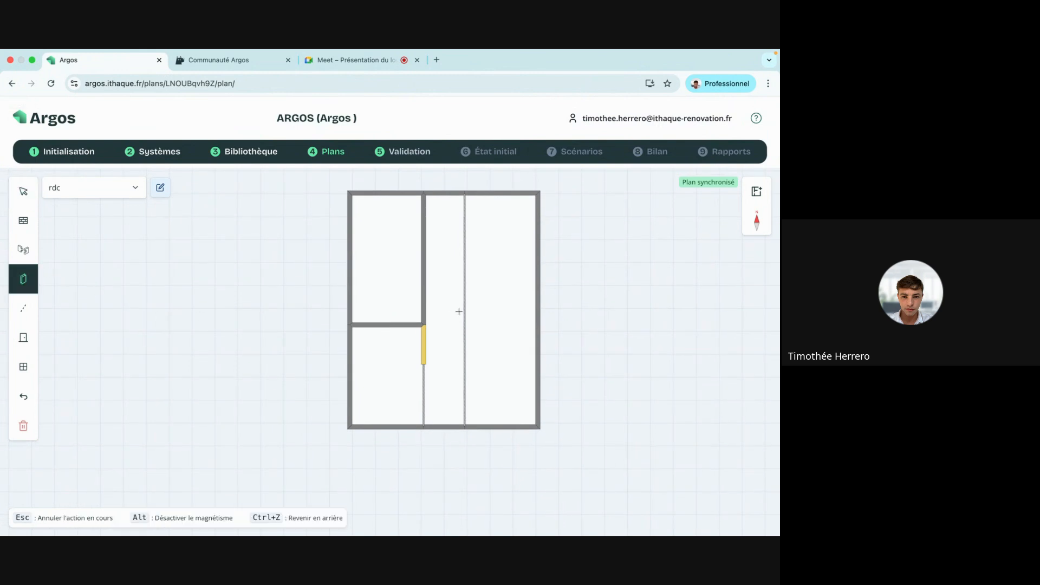
click(538, 296)
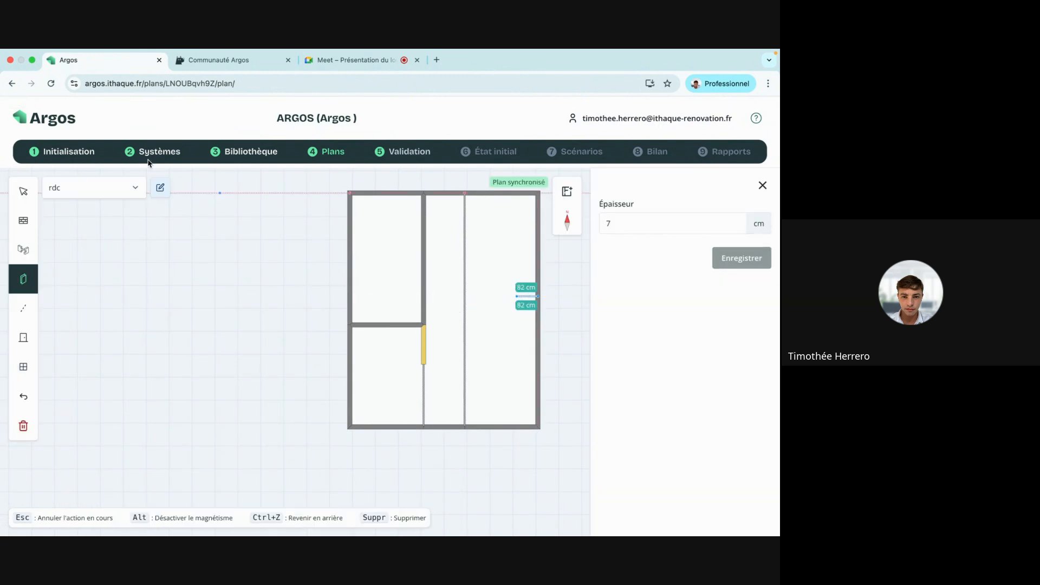
click(23, 192)
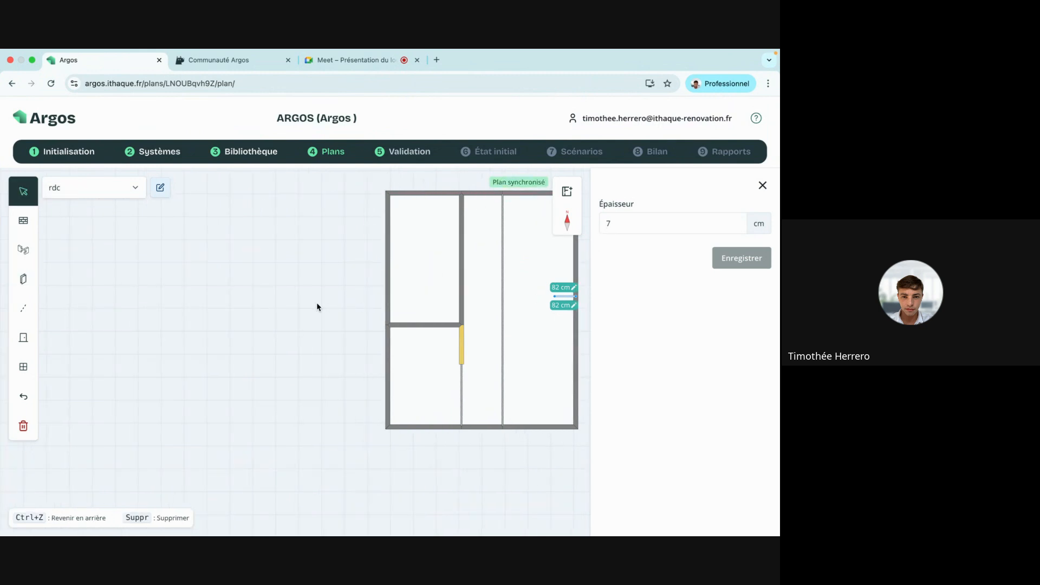
drag(316, 302, 222, 302)
click(483, 259)
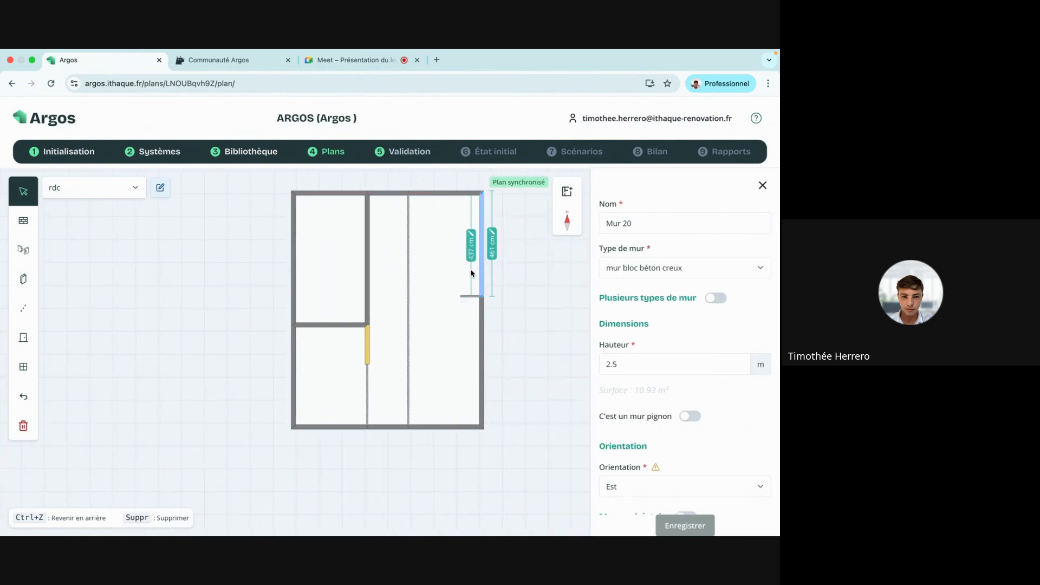
click(472, 260)
click(460, 282)
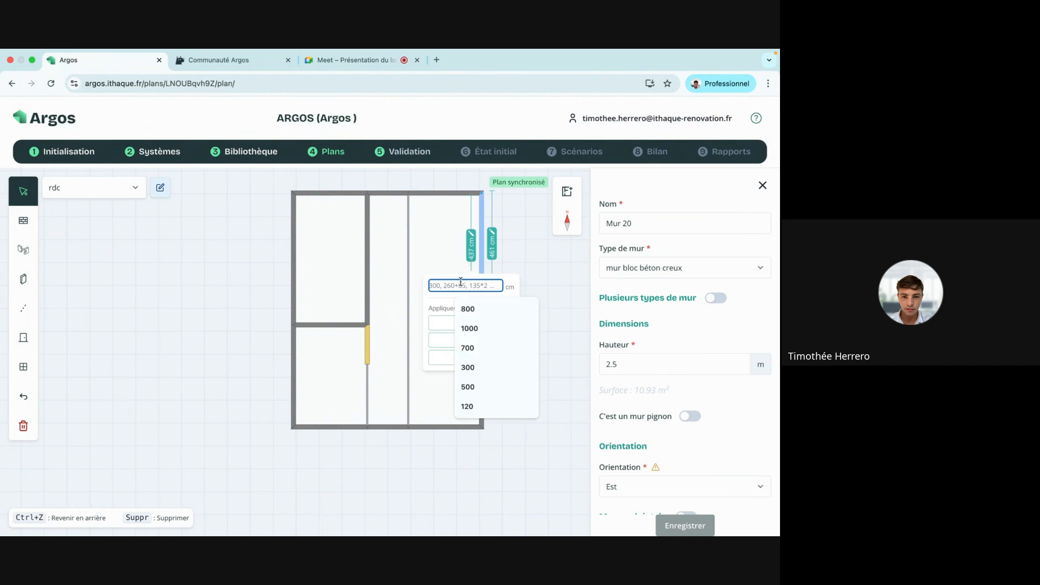
text(450)
click(453, 360)
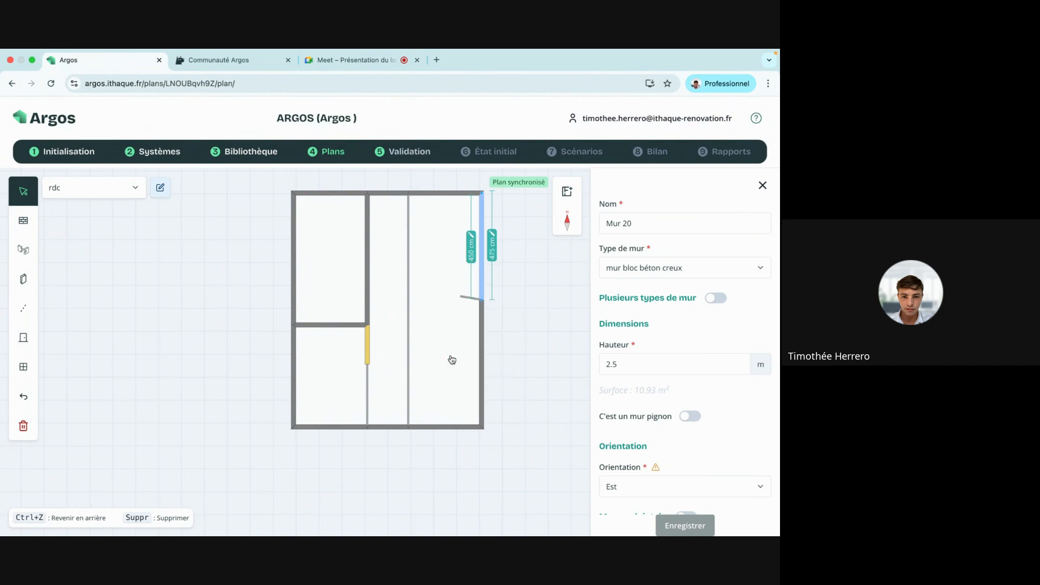
Stretch the new wall about 264 cm across to the middle partition.
click(469, 299)
click(465, 297)
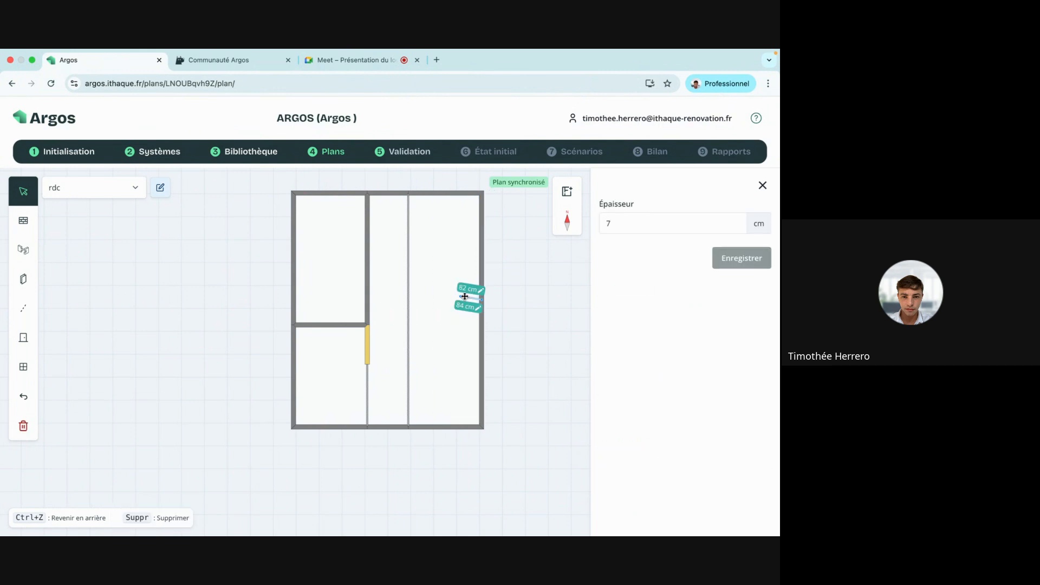
drag(460, 296, 409, 299)
click(520, 295)
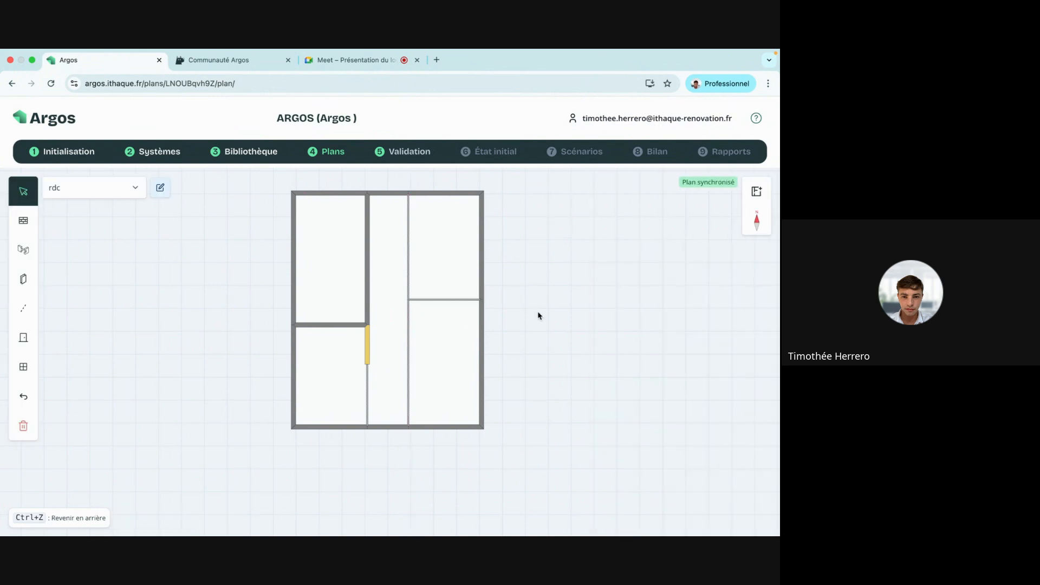
drag(538, 315, 470, 324)
click(24, 337)
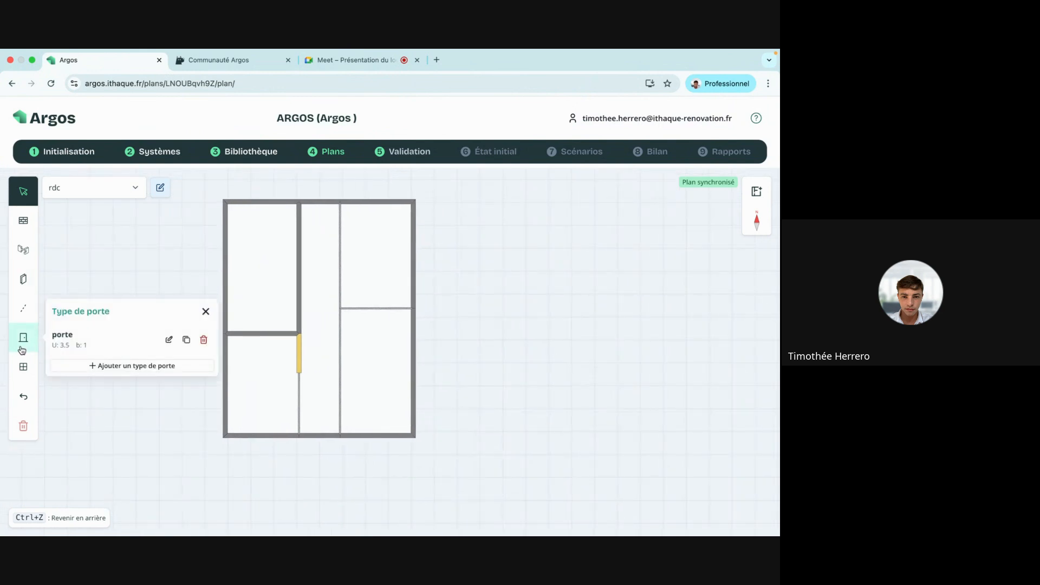
Place a 'porte' door at the bottom of the central strip and two 'fenetre' windows on the left wall.
click(99, 337)
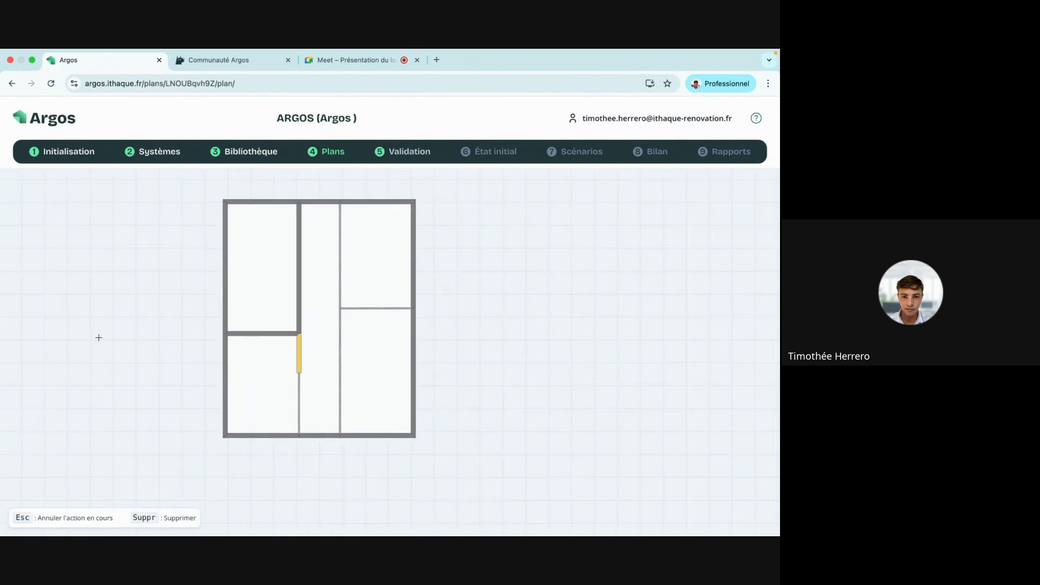
click(320, 433)
click(23, 366)
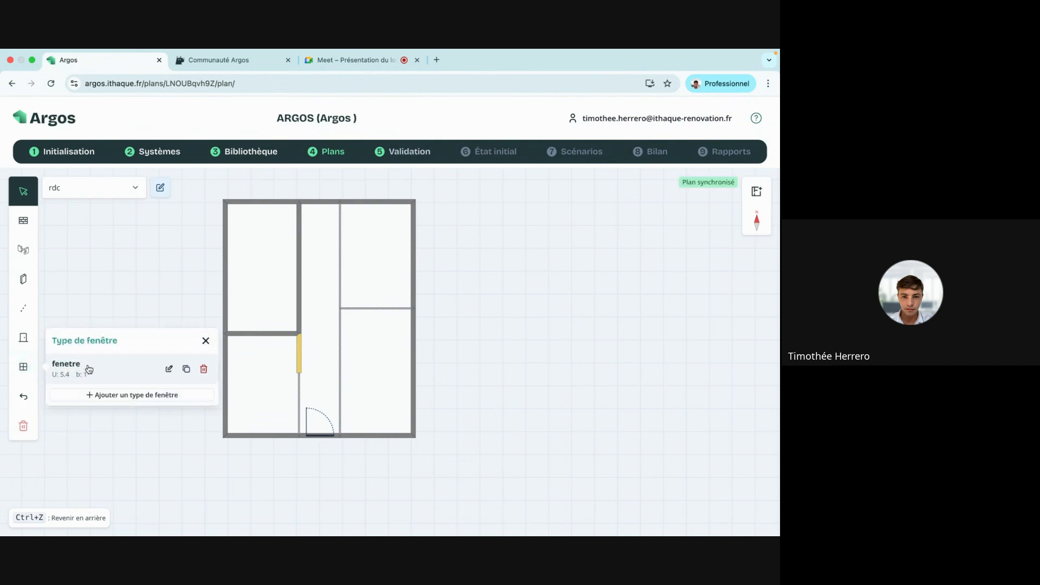
click(86, 367)
click(225, 359)
click(23, 366)
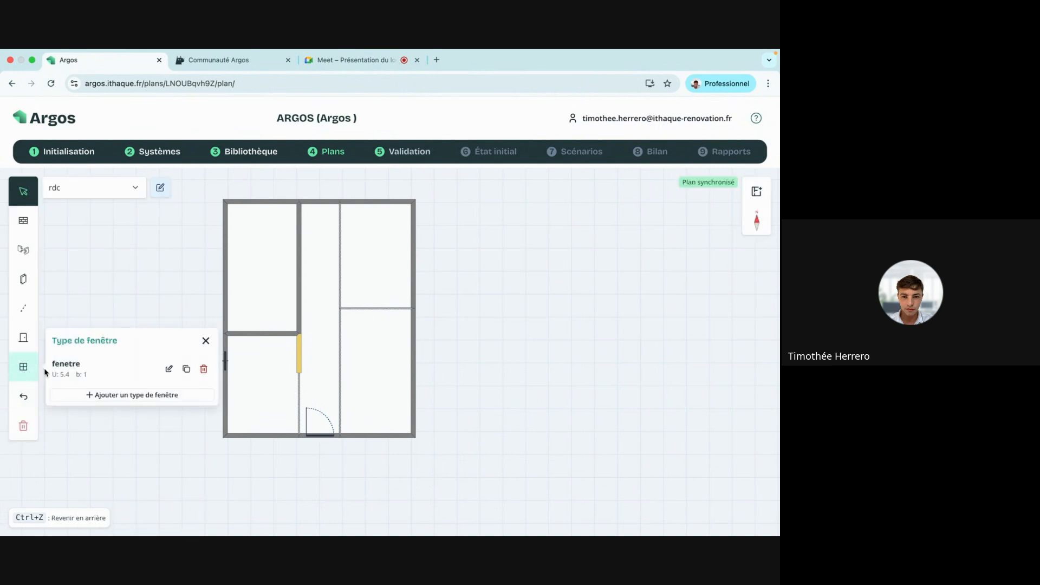
click(87, 368)
click(223, 401)
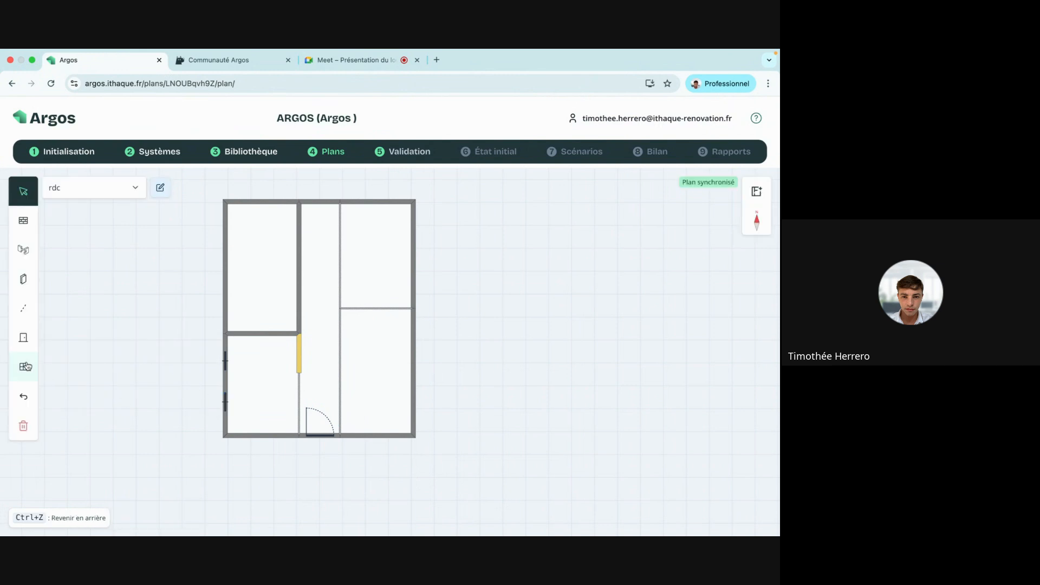
Add 'fenetre' windows on the bottom-left and bottom-right exterior walls.
click(23, 367)
click(86, 367)
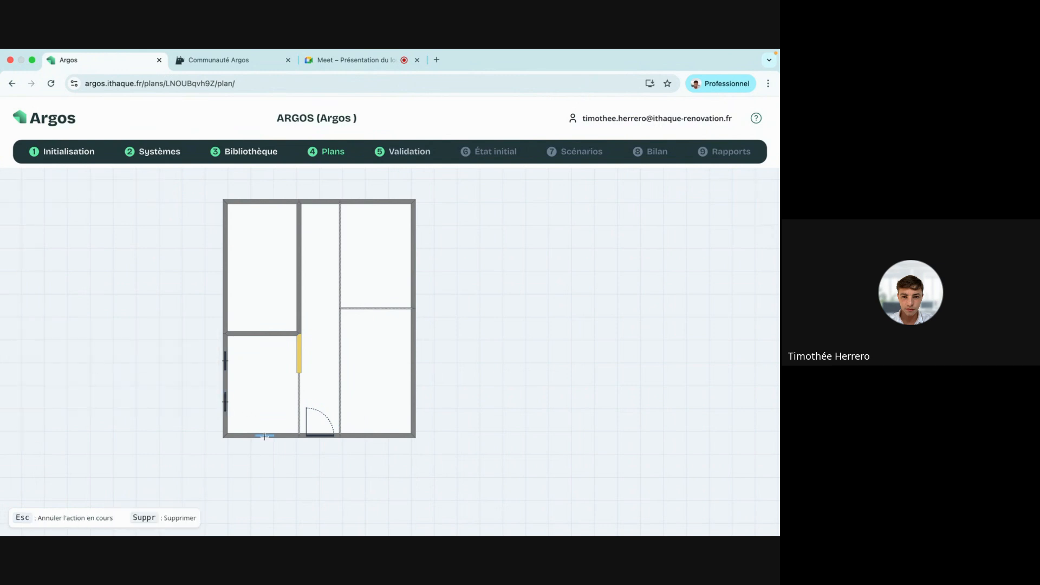
click(265, 436)
click(23, 367)
click(87, 367)
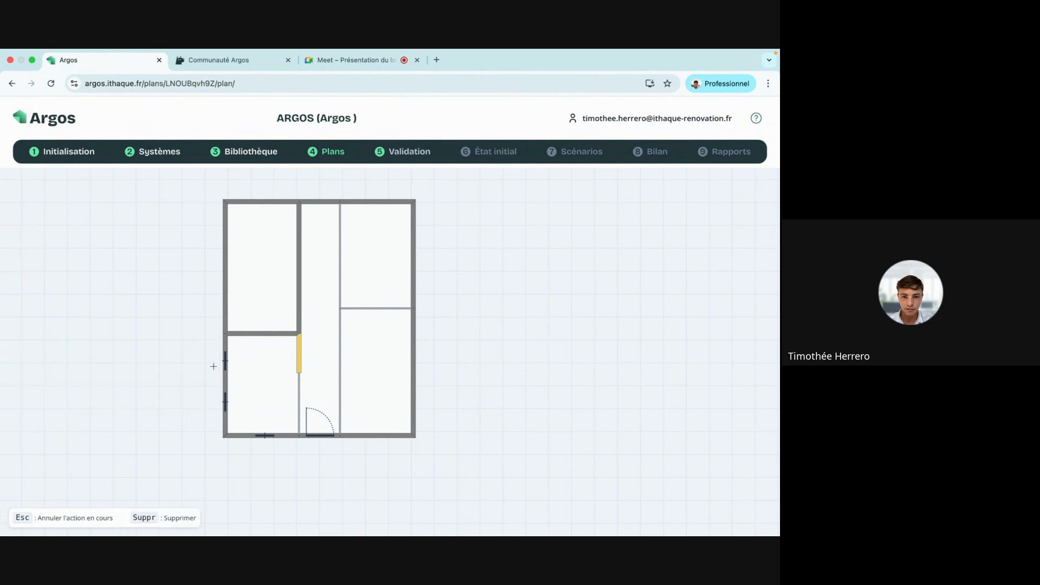
click(381, 435)
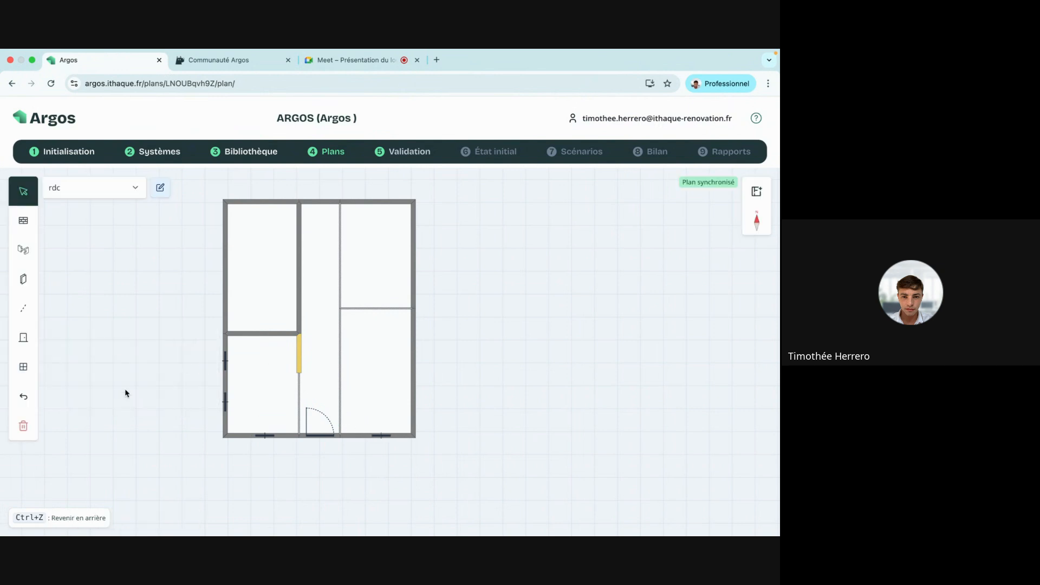
Add a 'fenetre' window on the right room's top wall and three on the upper right wall.
click(24, 367)
click(101, 363)
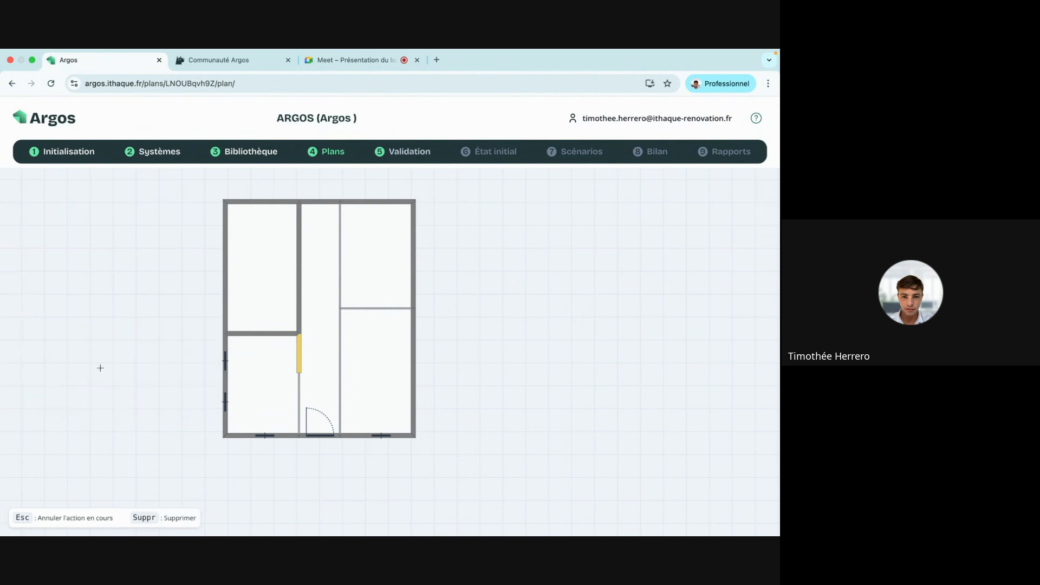
click(379, 202)
click(23, 366)
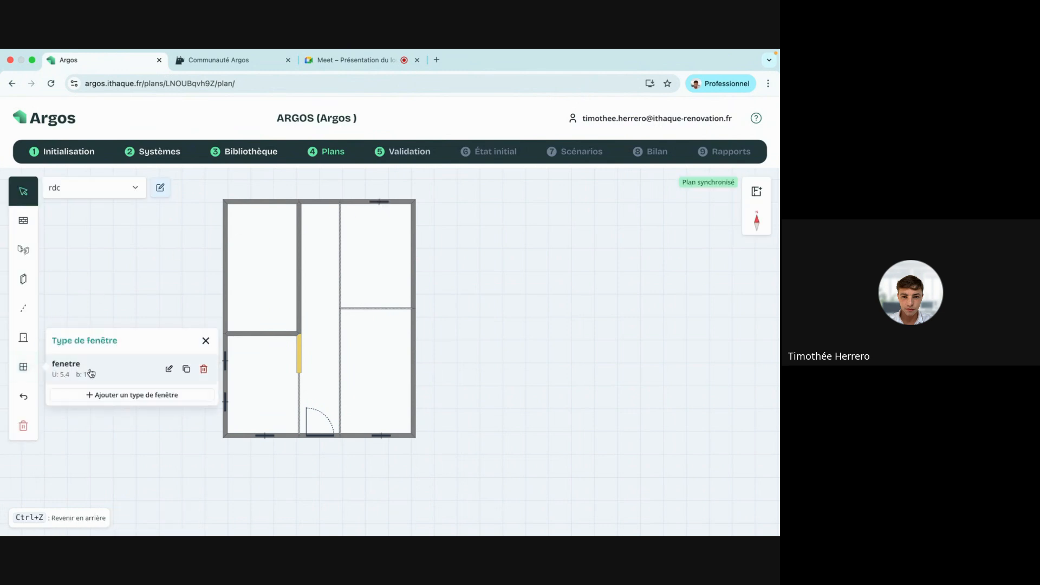
click(87, 367)
click(413, 232)
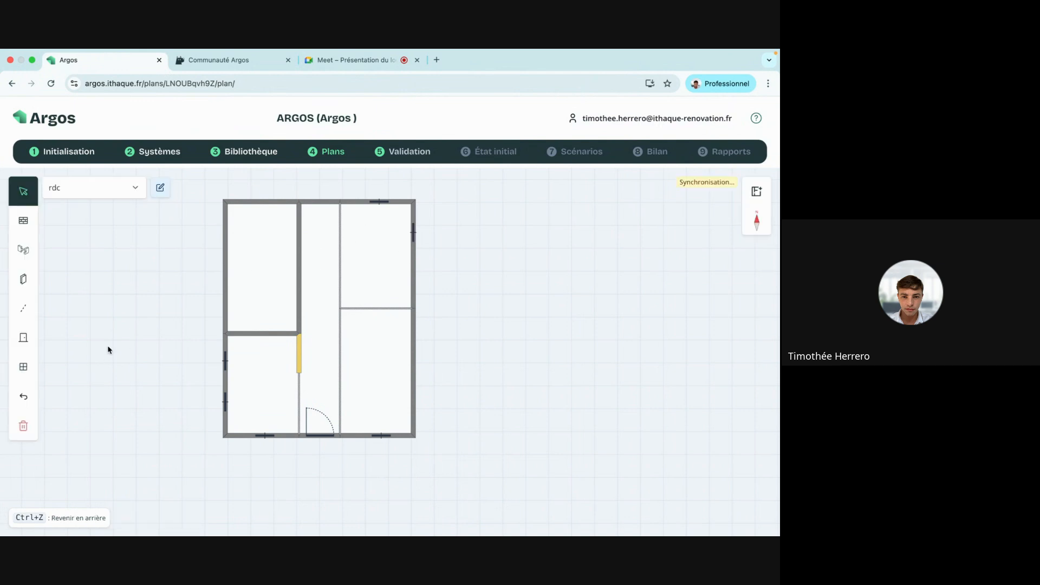
click(23, 367)
click(87, 368)
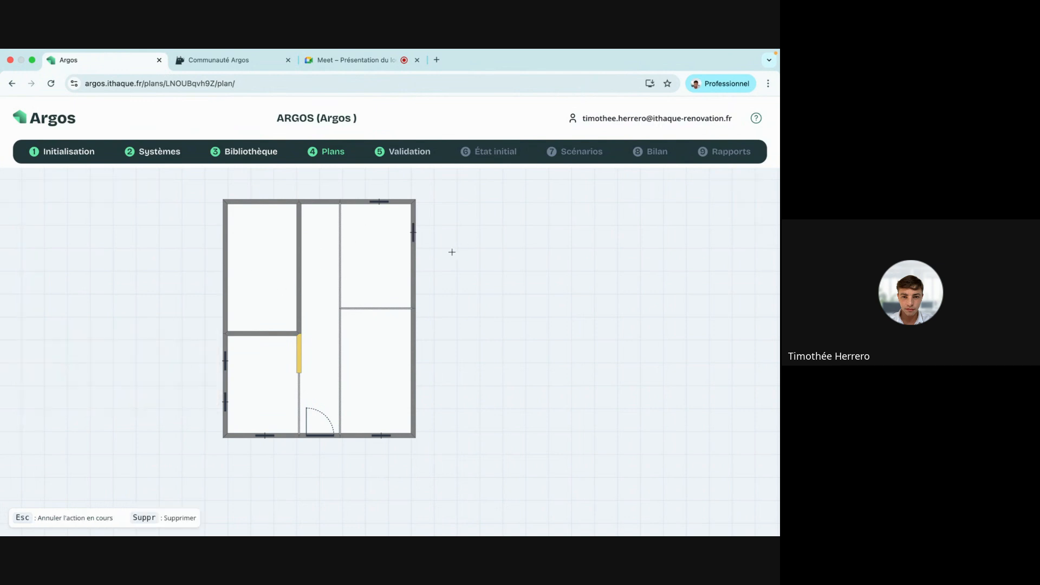
click(412, 257)
click(24, 367)
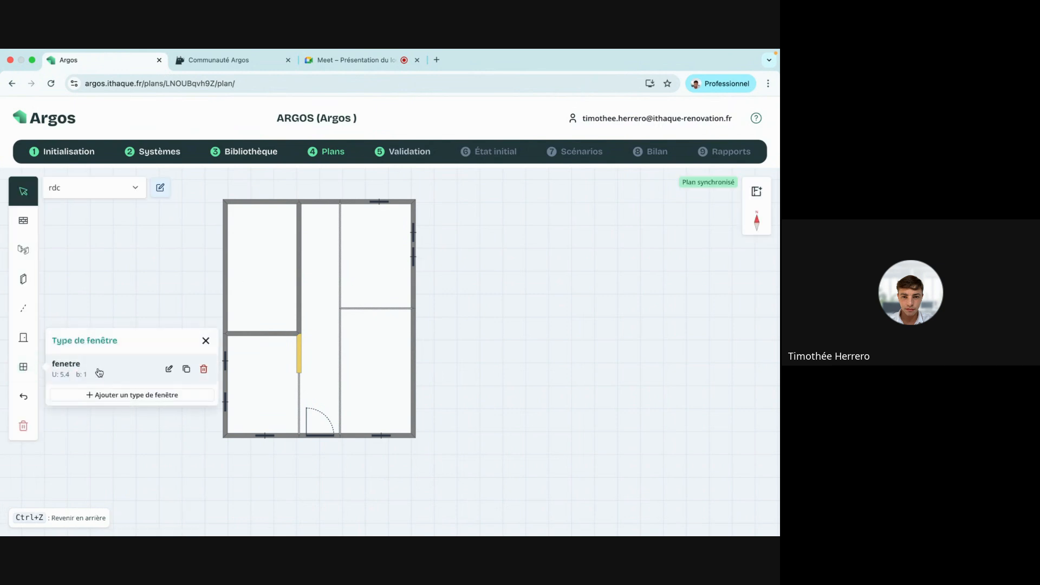
click(87, 367)
click(412, 282)
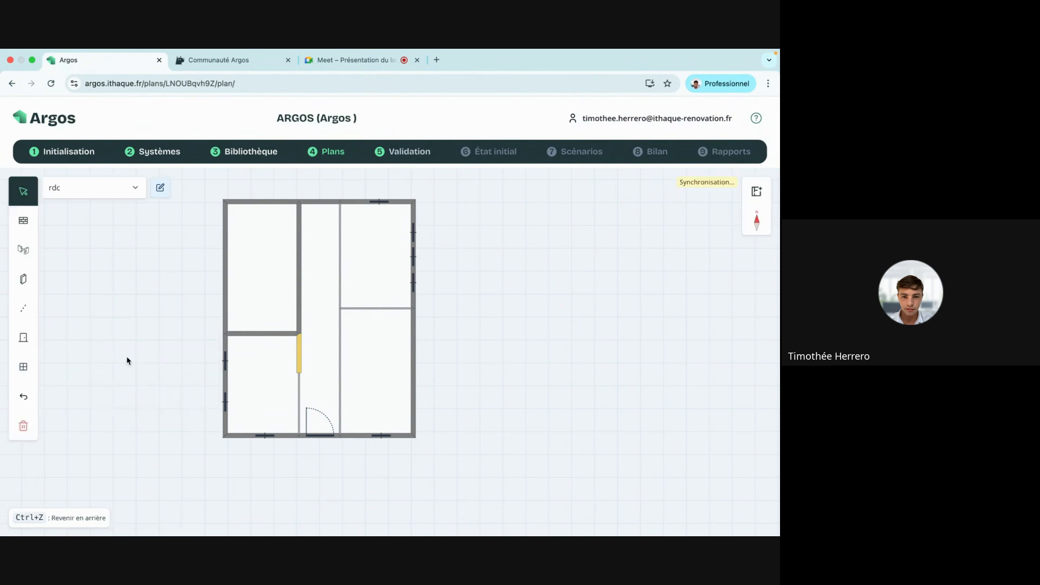
Add three 'fenetre' windows along the lower right room's outer wall.
click(23, 366)
click(86, 367)
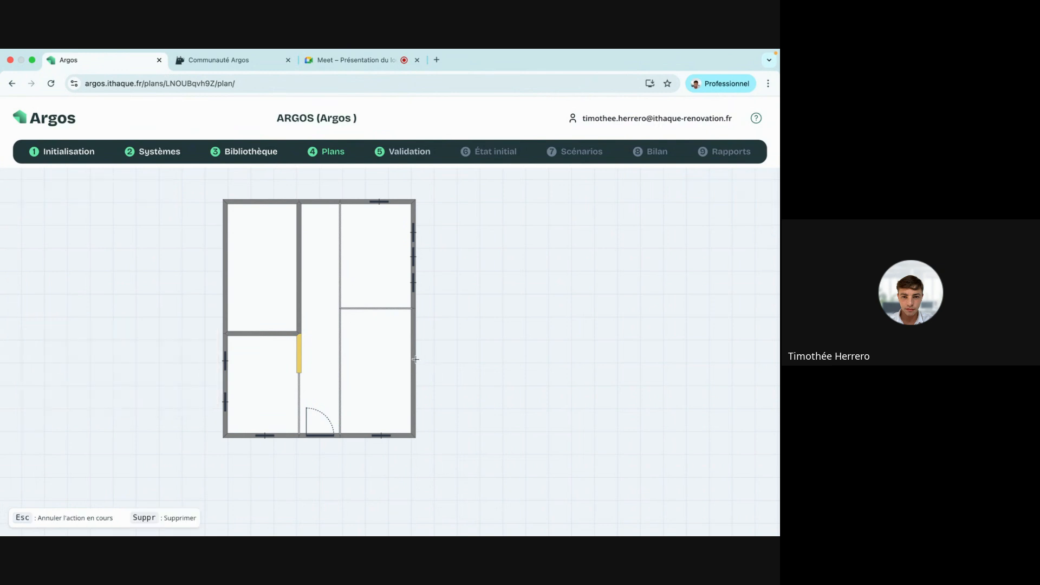
click(413, 359)
click(23, 366)
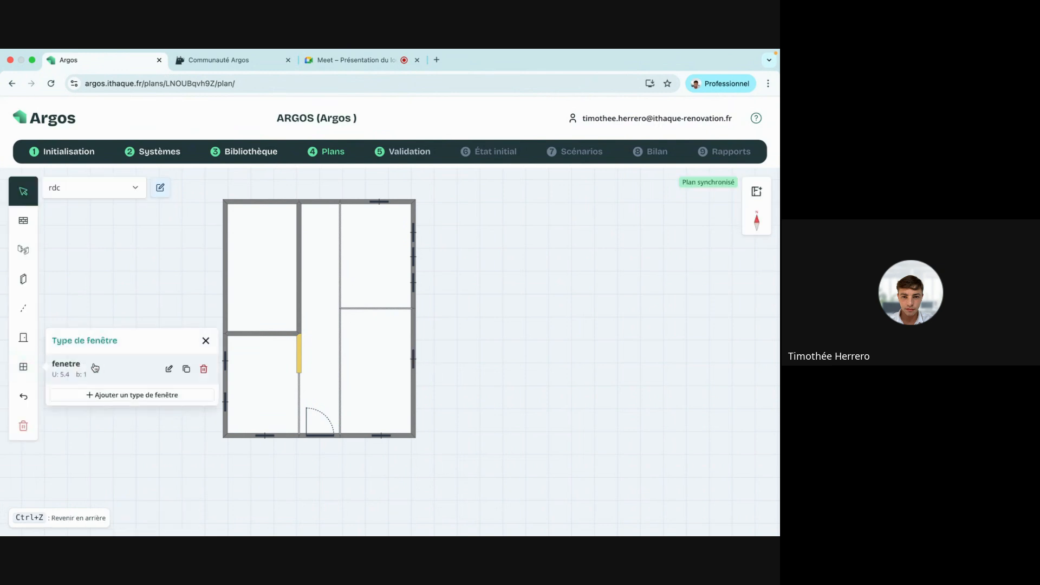
click(87, 367)
click(414, 382)
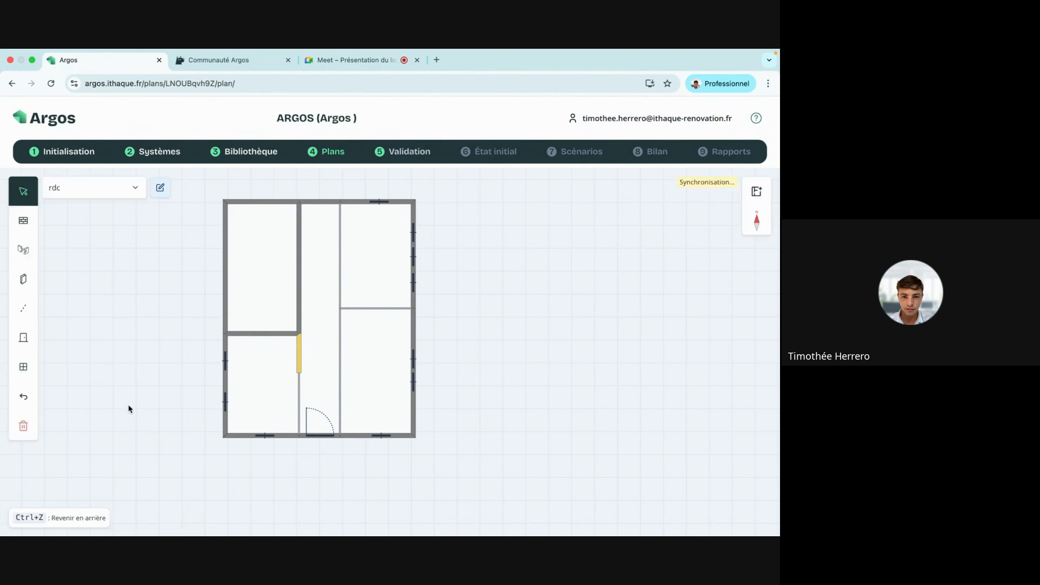
click(23, 366)
click(83, 371)
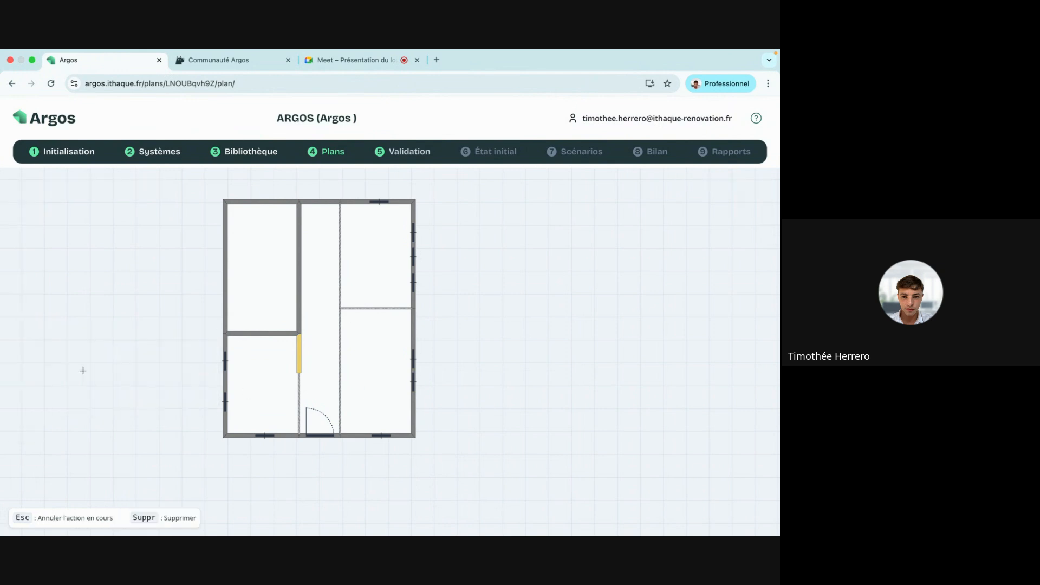
click(414, 405)
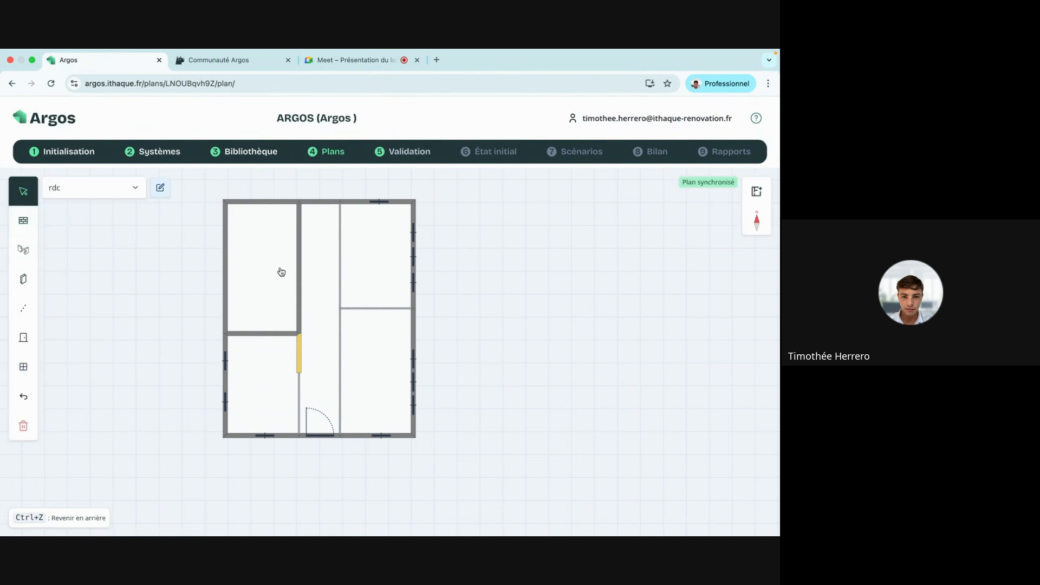
Draw a virtual dividing wall across the central strip about 179 cm below its top wall.
click(23, 308)
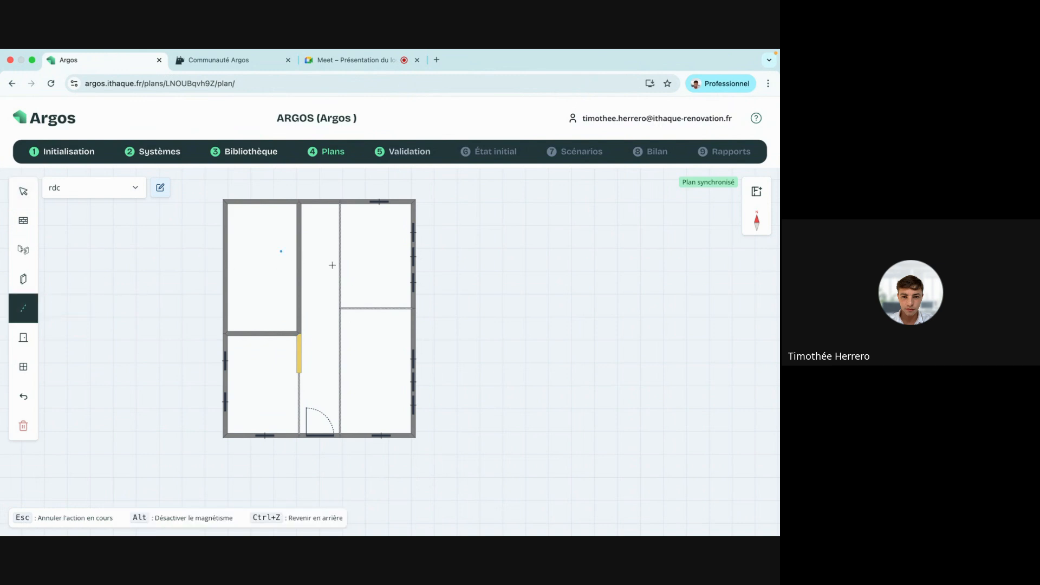
click(297, 247)
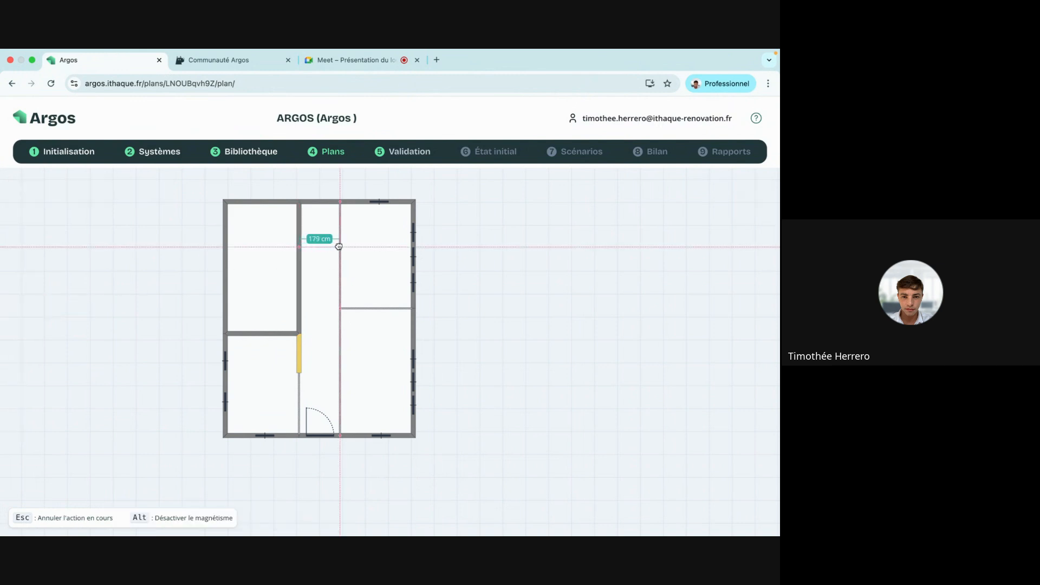
click(339, 246)
key(Escape)
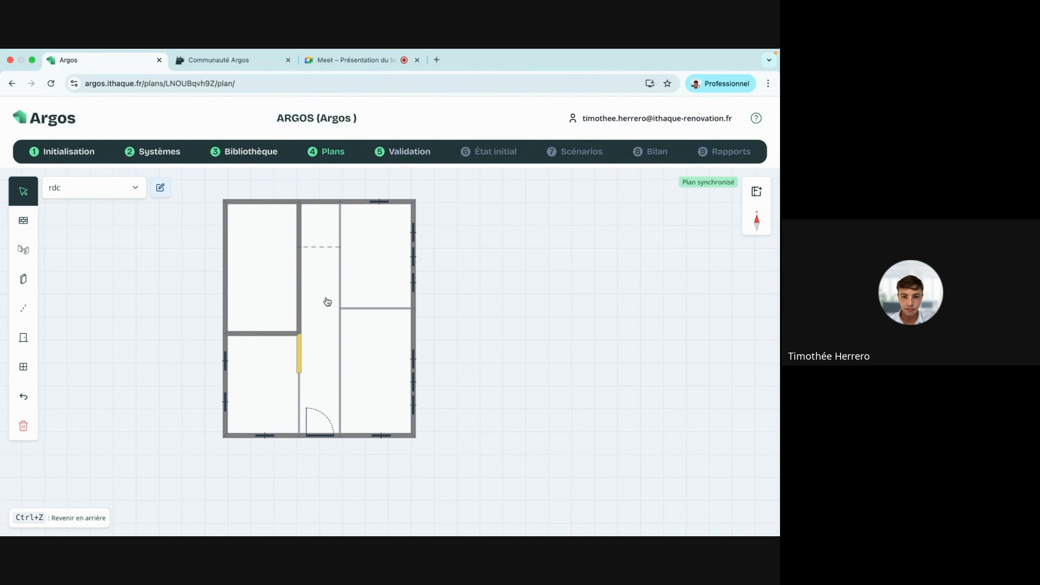
Name the small top-middle room 'escalier'.
click(328, 233)
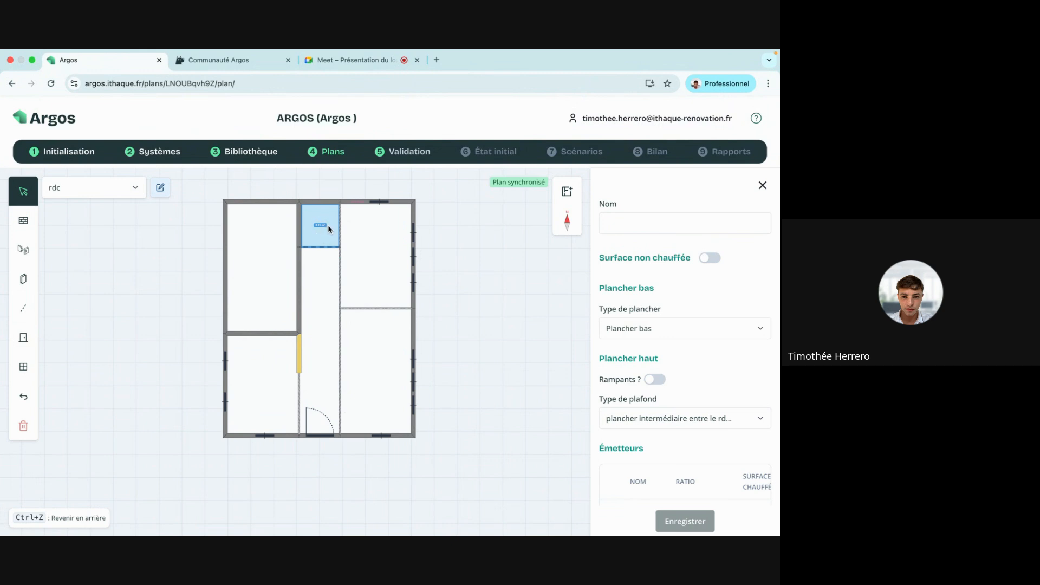
click(635, 223)
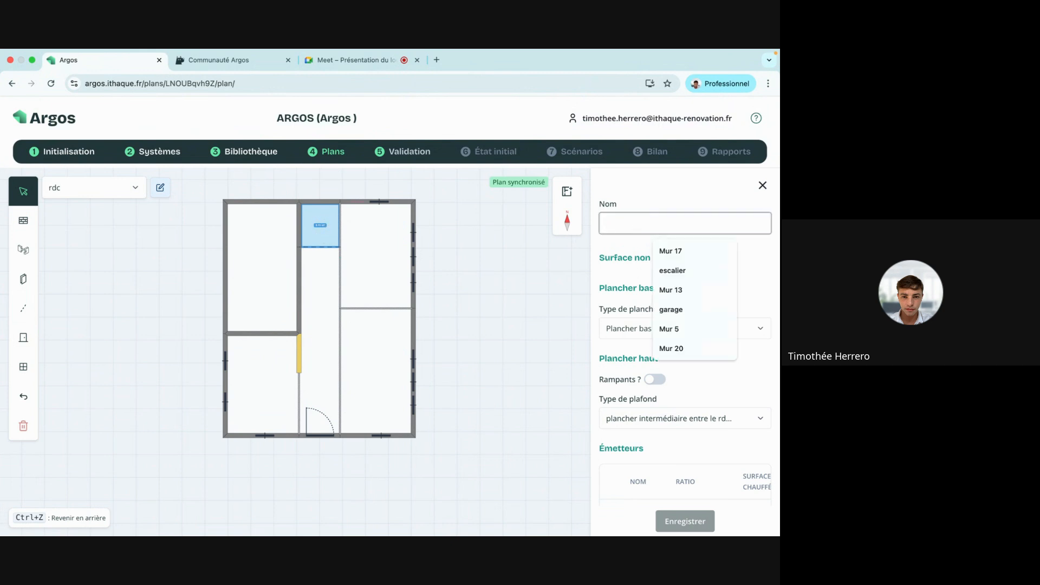
text(escalier)
click(674, 191)
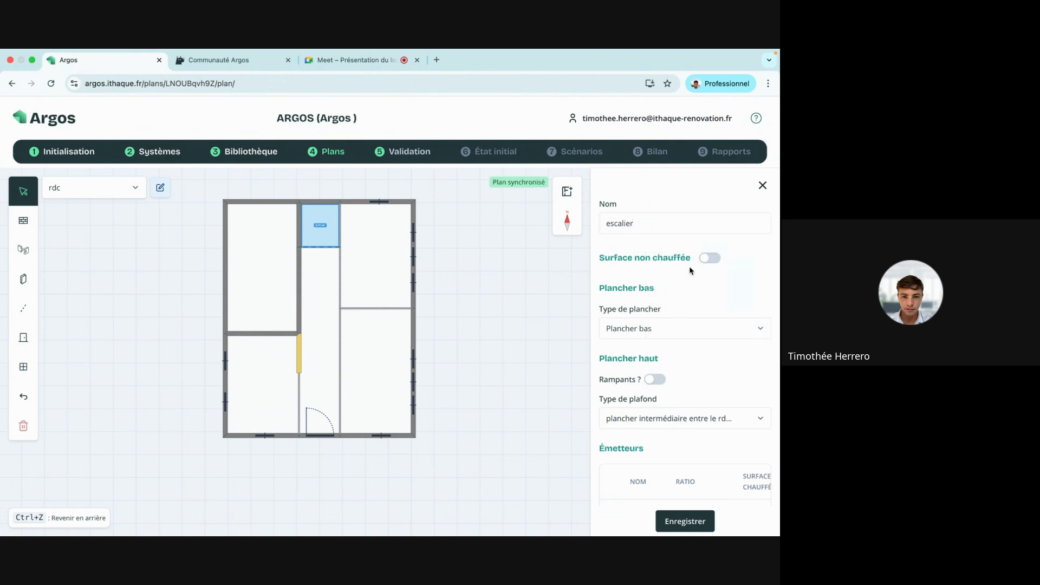
scroll(691, 271, down, 3)
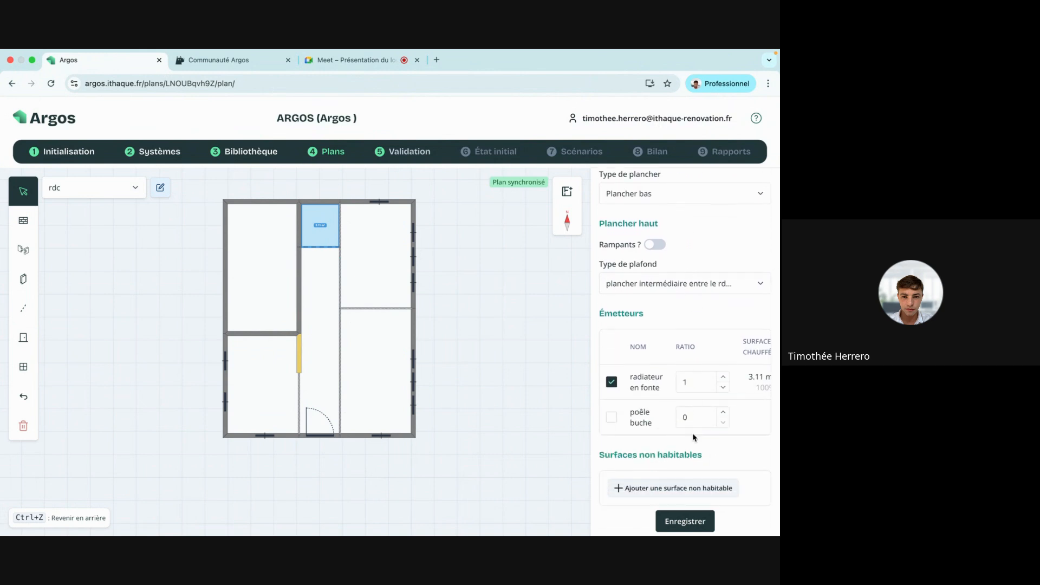
Add a 4 m² non-habitable surface named 'escalier' entered directly, and save the room.
click(679, 491)
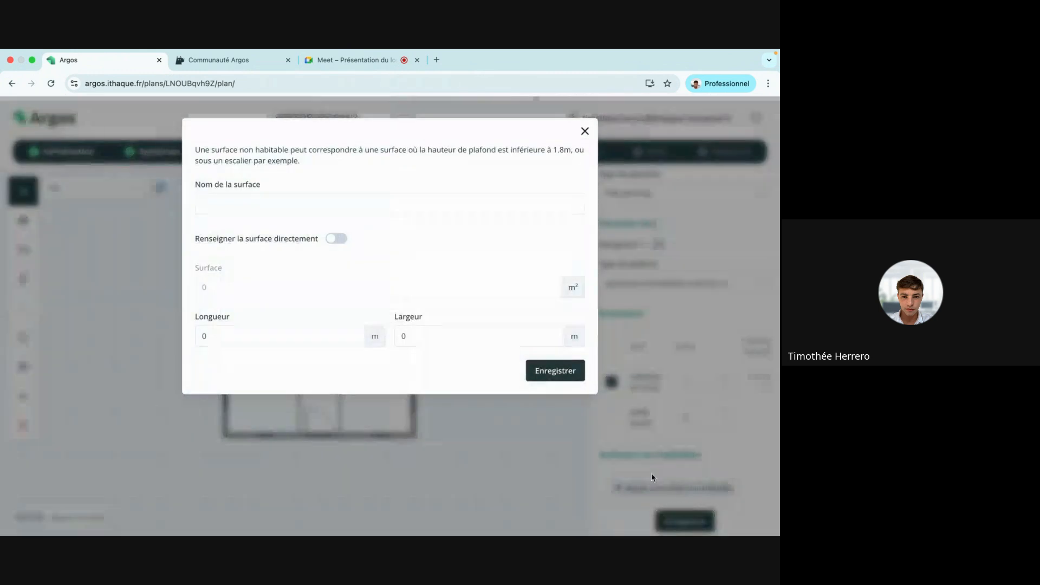
click(366, 203)
text(escalie)
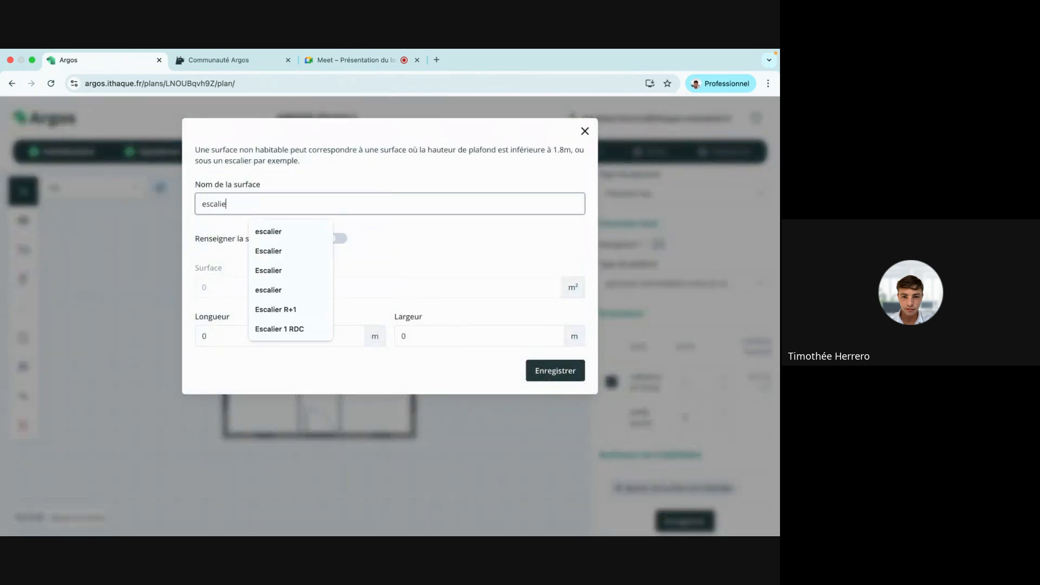
text(r)
click(379, 181)
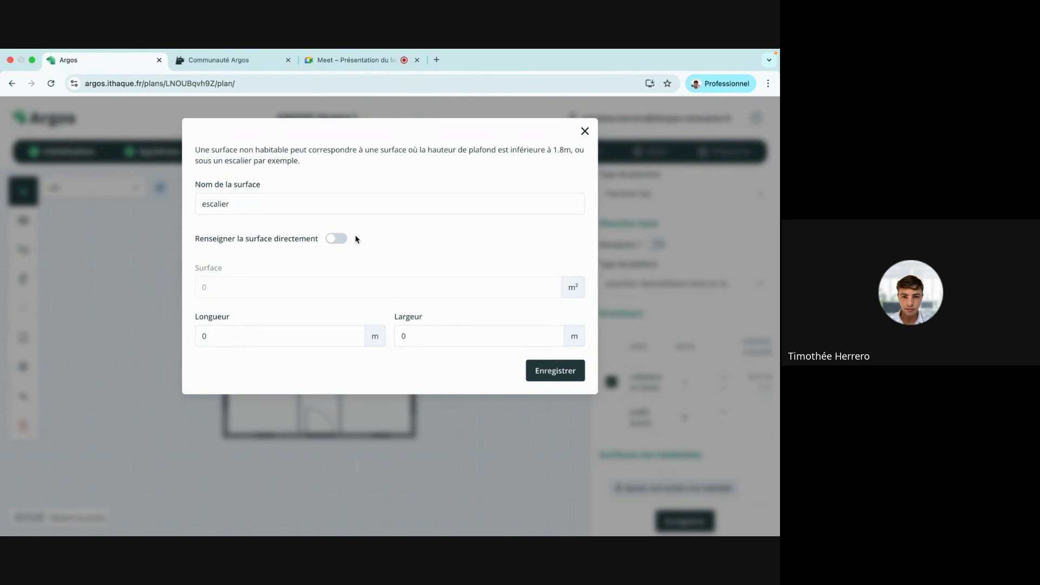
click(340, 243)
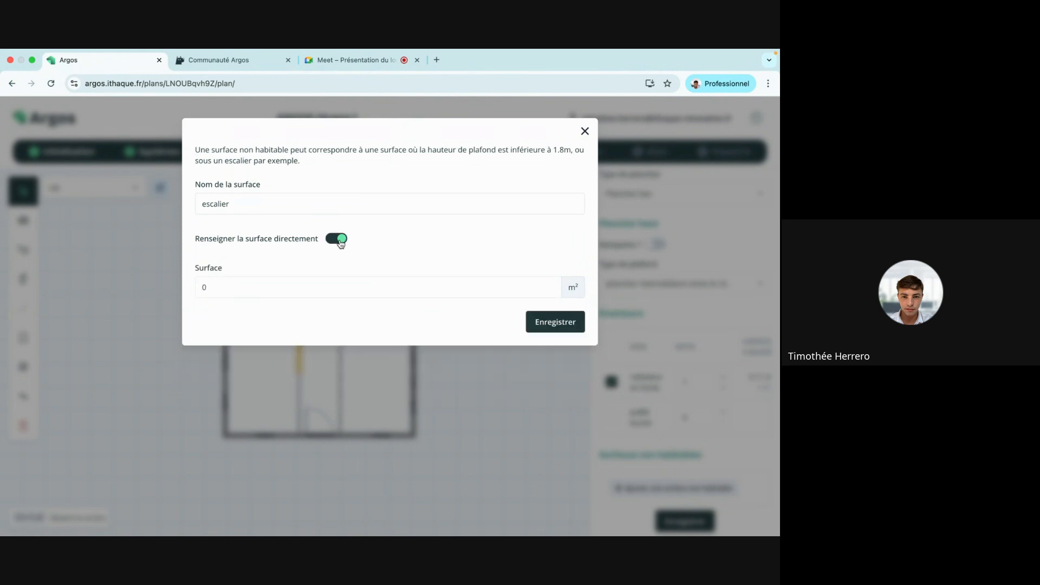
click(244, 287)
text(4)
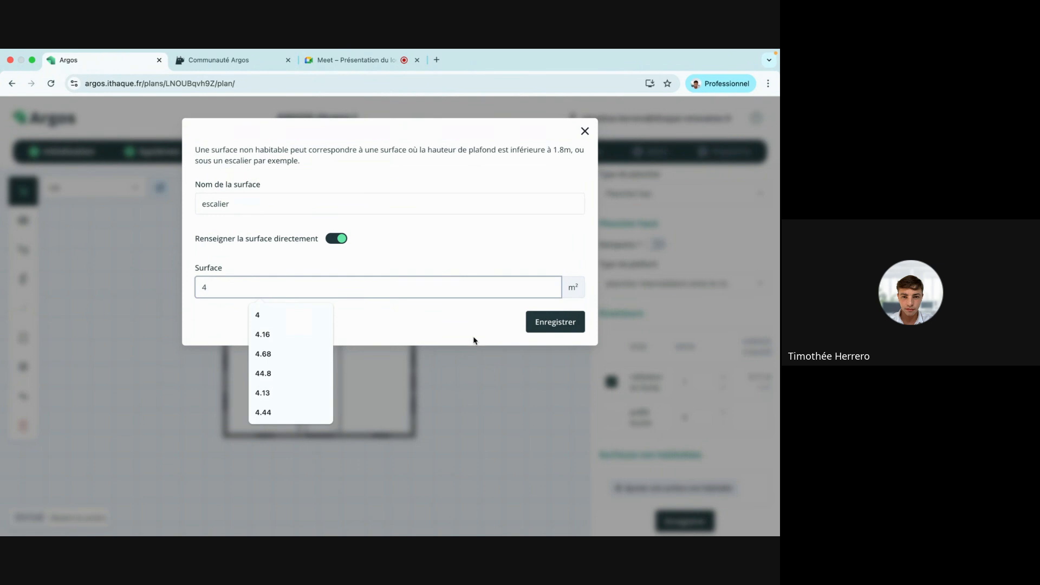
click(533, 326)
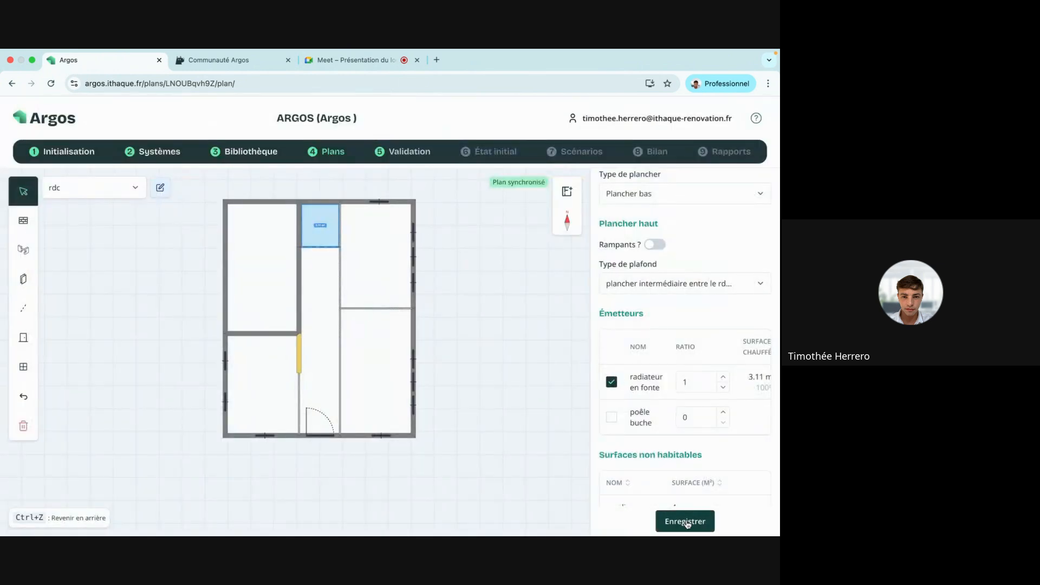
click(686, 522)
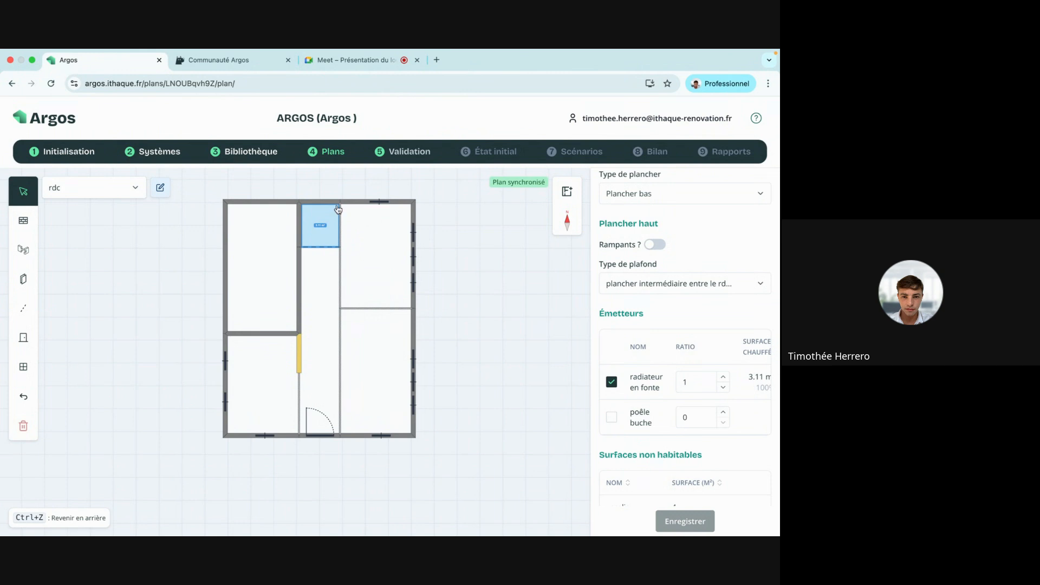
Close and reopen the escalier room's properties to check the saved values.
scroll(737, 333, down, 2)
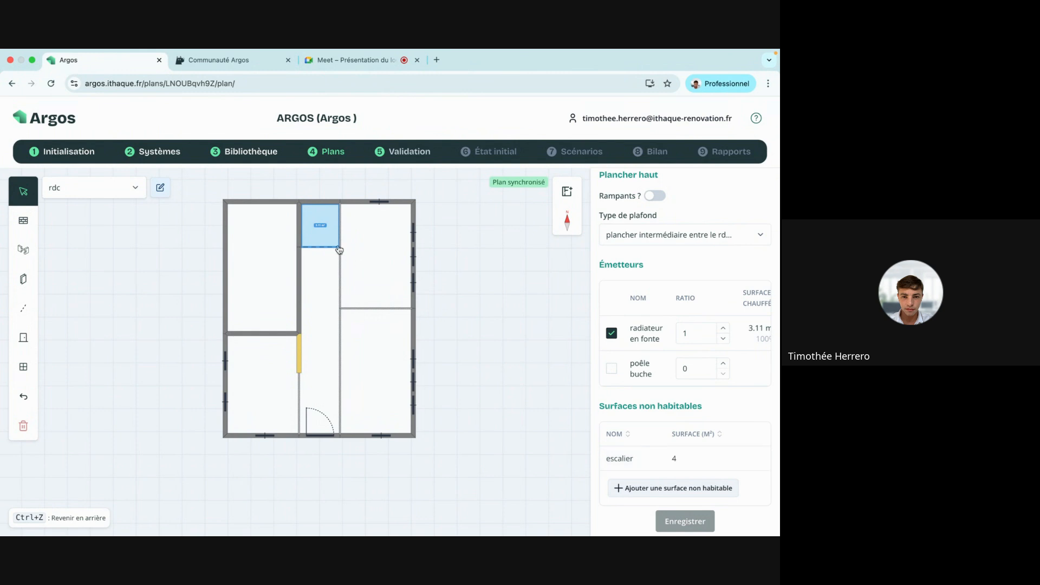
scroll(715, 361, up, 4)
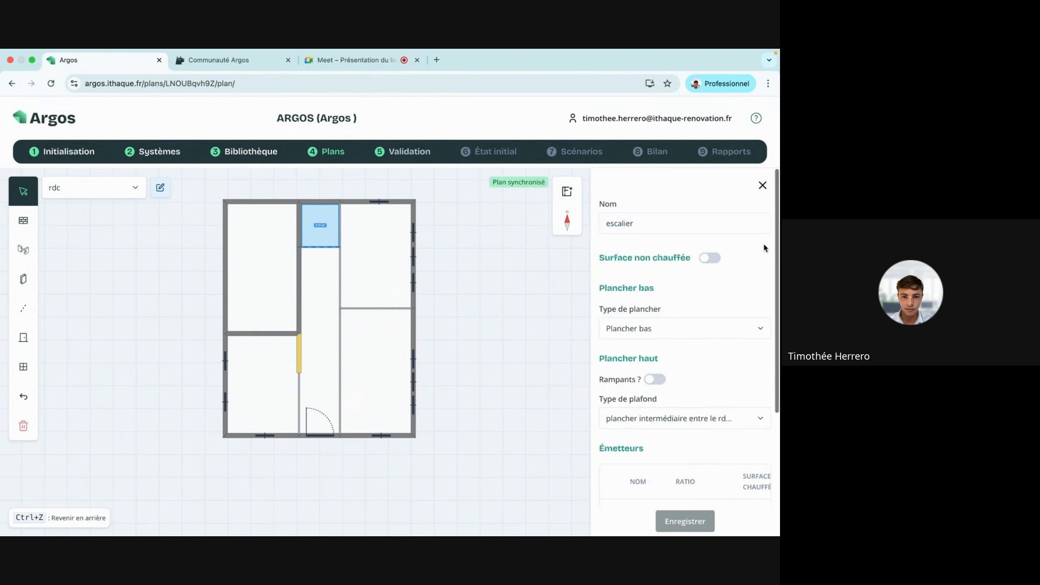
click(762, 186)
click(300, 226)
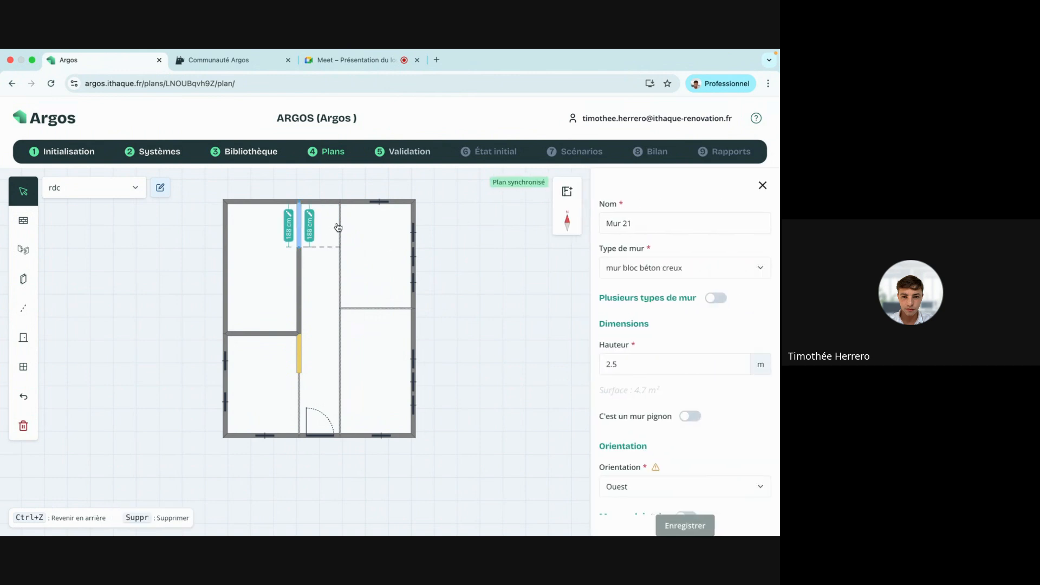
click(326, 236)
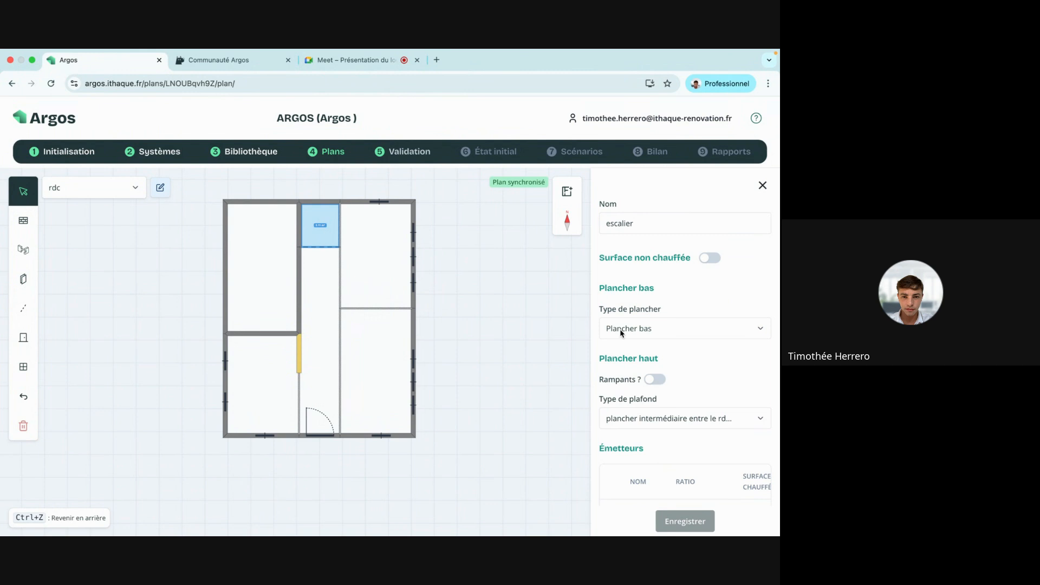
scroll(623, 330, down, 5)
scroll(620, 332, up, 5)
Name the top-right room 'séjour' and save it.
click(762, 185)
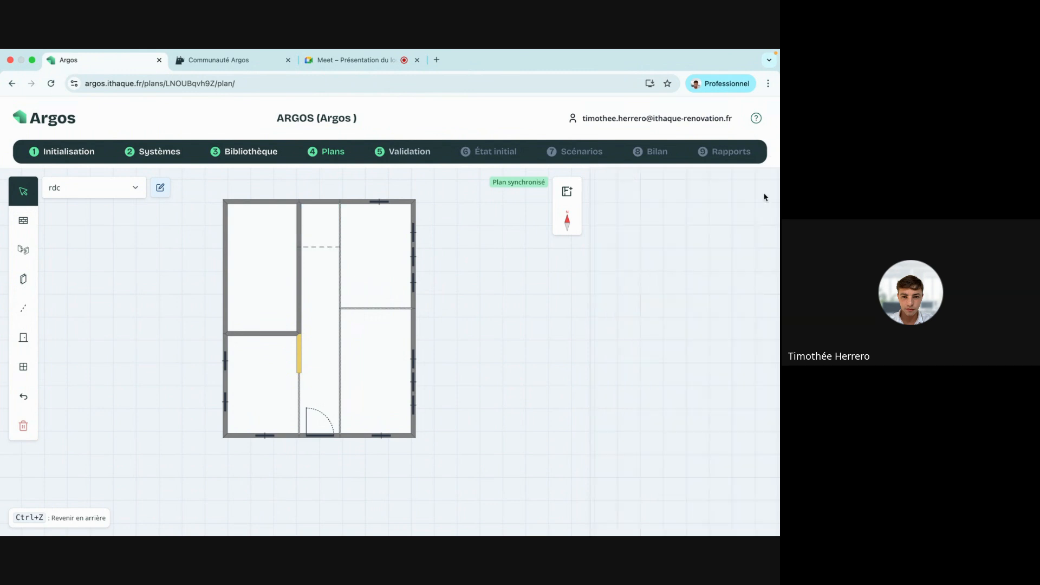
drag(489, 286, 557, 278)
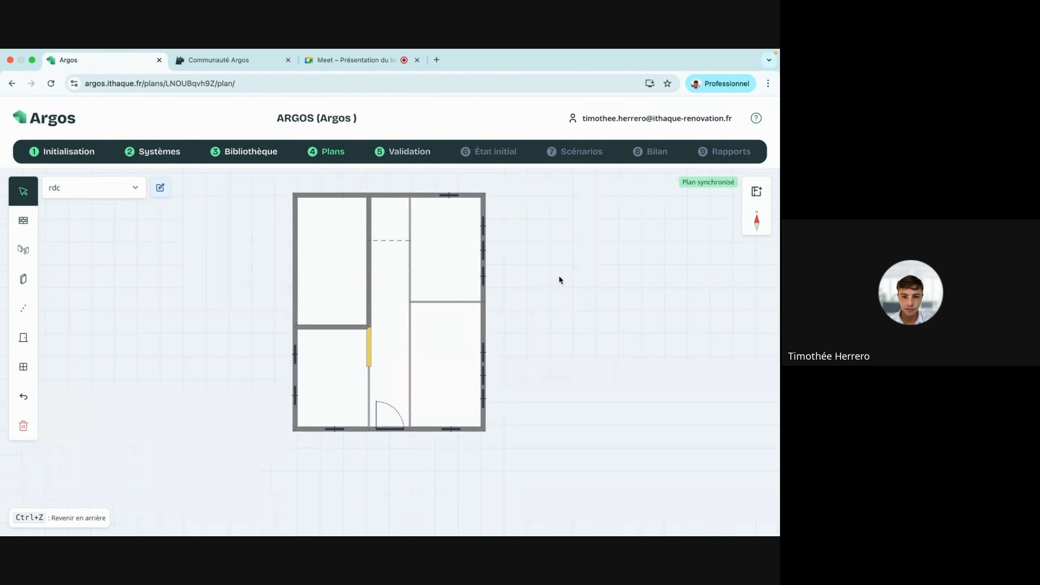
click(435, 270)
click(438, 323)
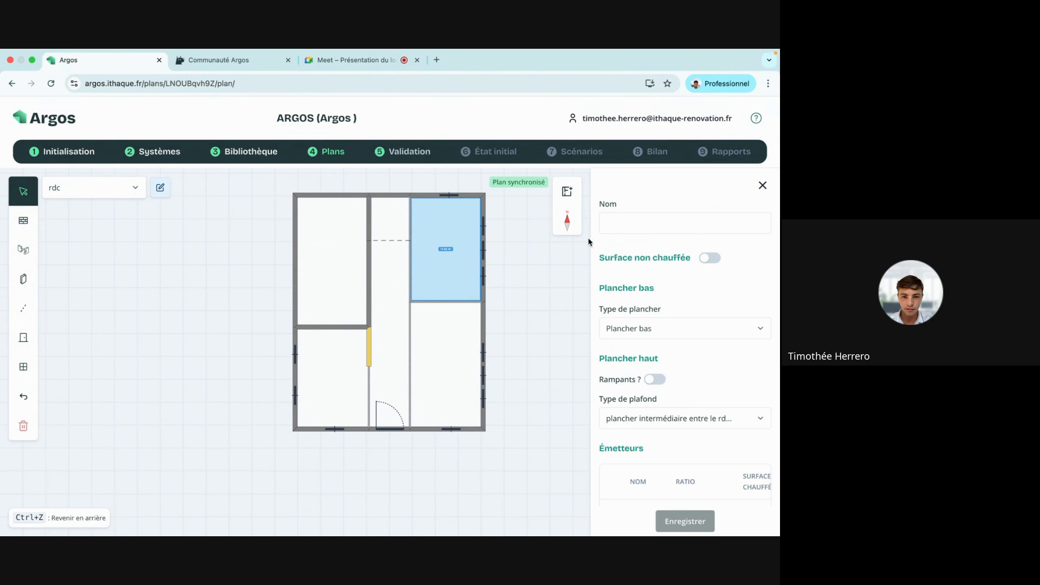
click(645, 224)
text(séjour)
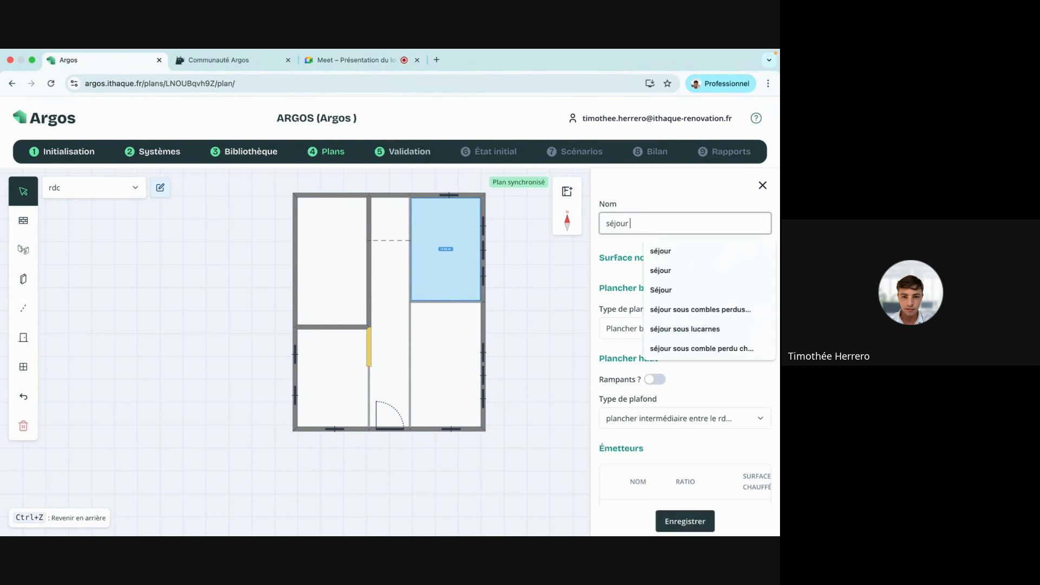
click(670, 182)
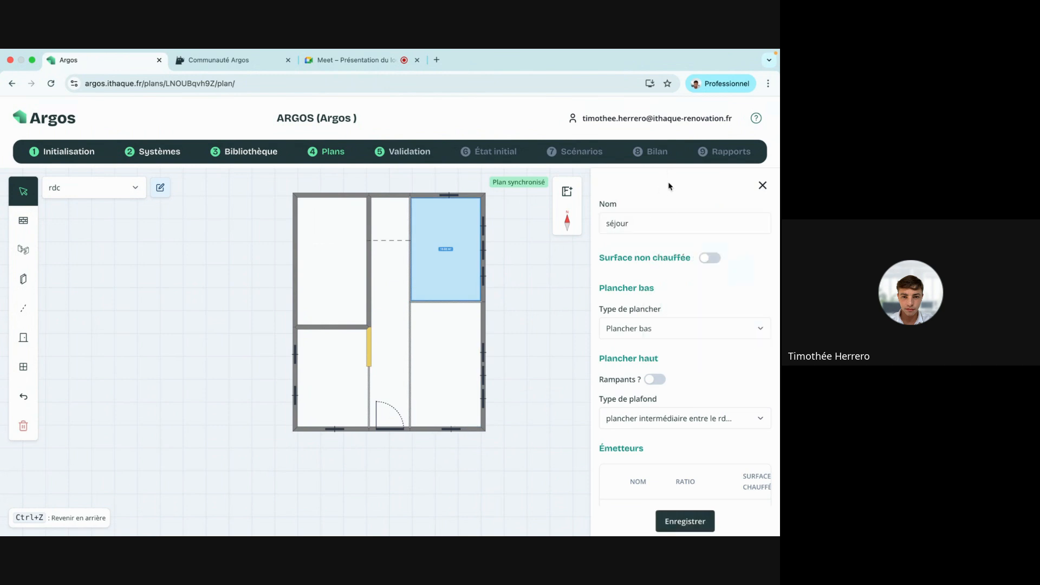
click(685, 521)
Name the bottom-right room 'salle à manger' and the central room 'couloir'.
click(455, 358)
click(652, 223)
text(s)
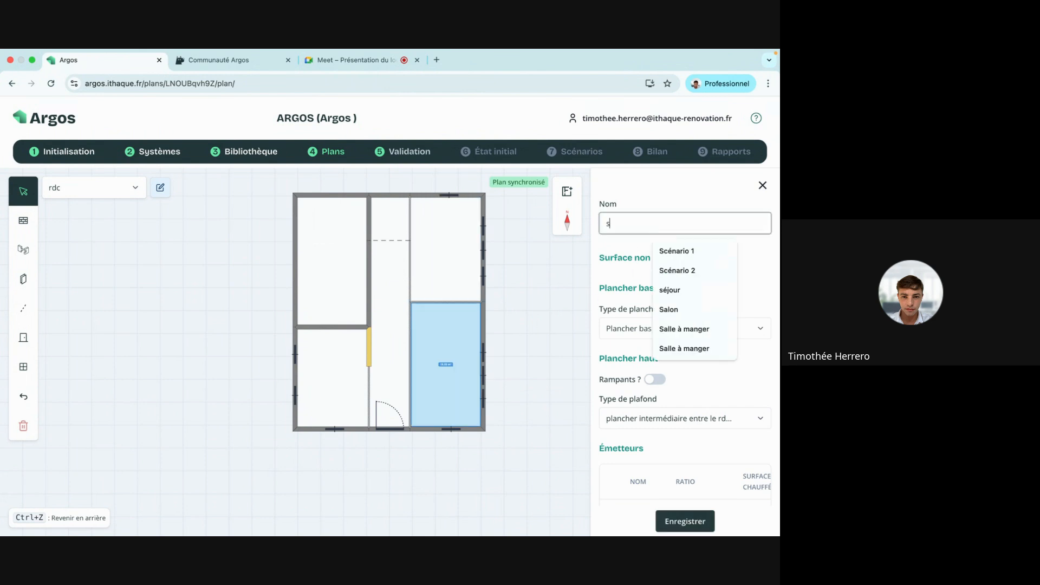
text(alle à manger)
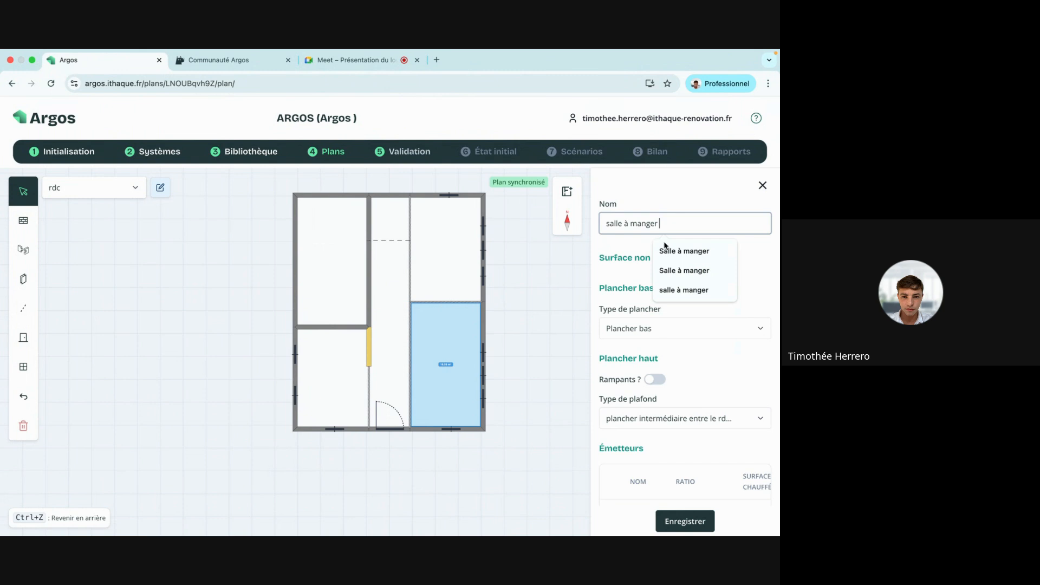
click(677, 521)
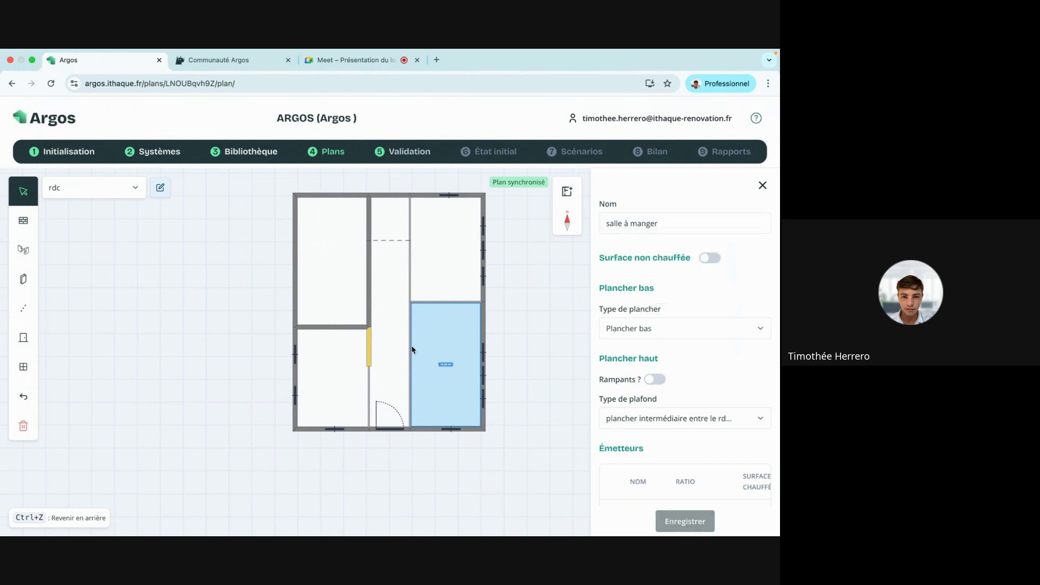
click(387, 342)
click(655, 217)
text(couloir)
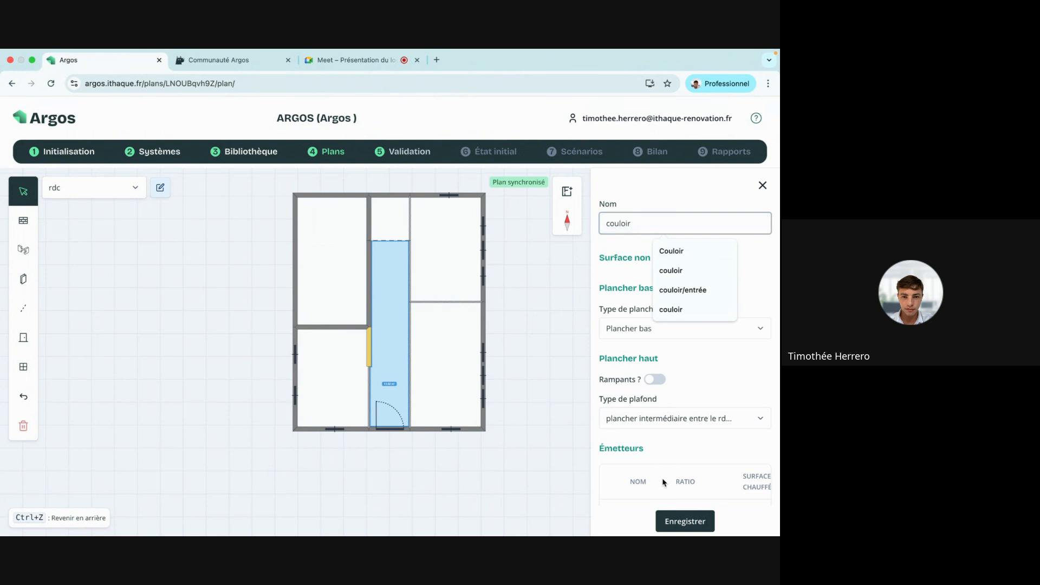
click(671, 524)
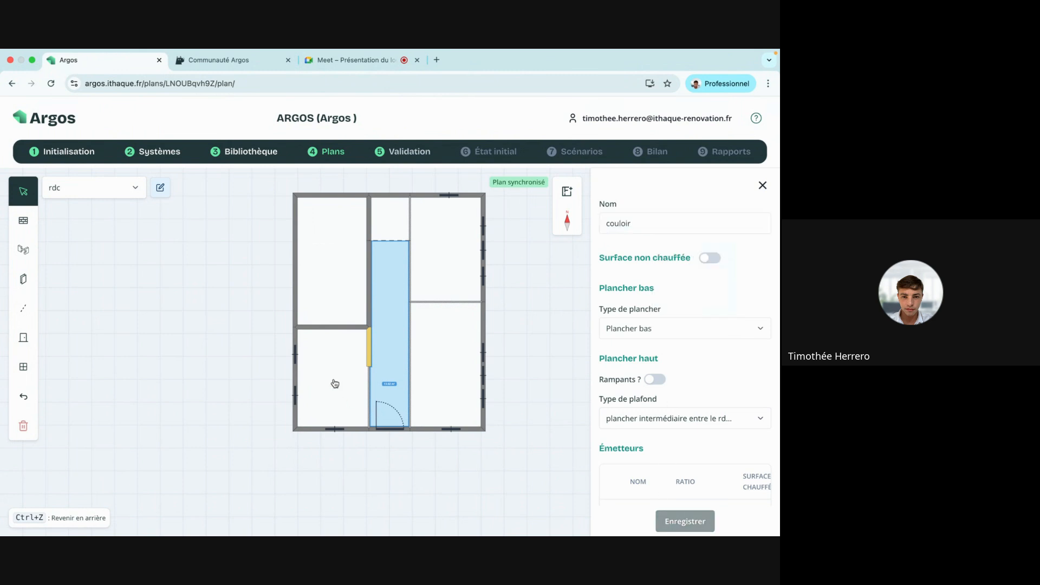
Name the bottom-left room 'cuisine', then check the salle à manger's saved name.
click(322, 369)
click(621, 227)
text(cuisi)
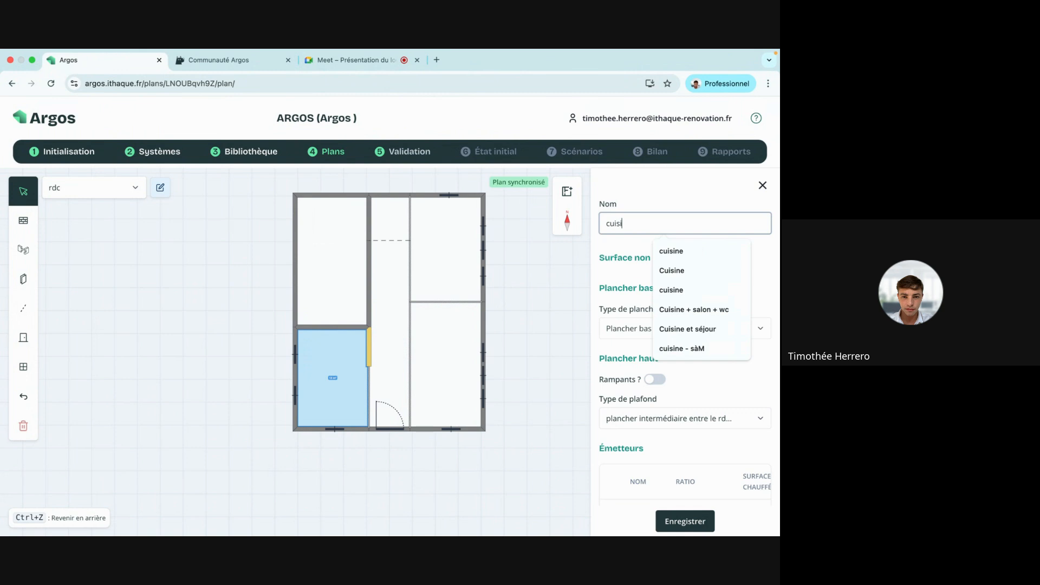
text(ne)
click(675, 519)
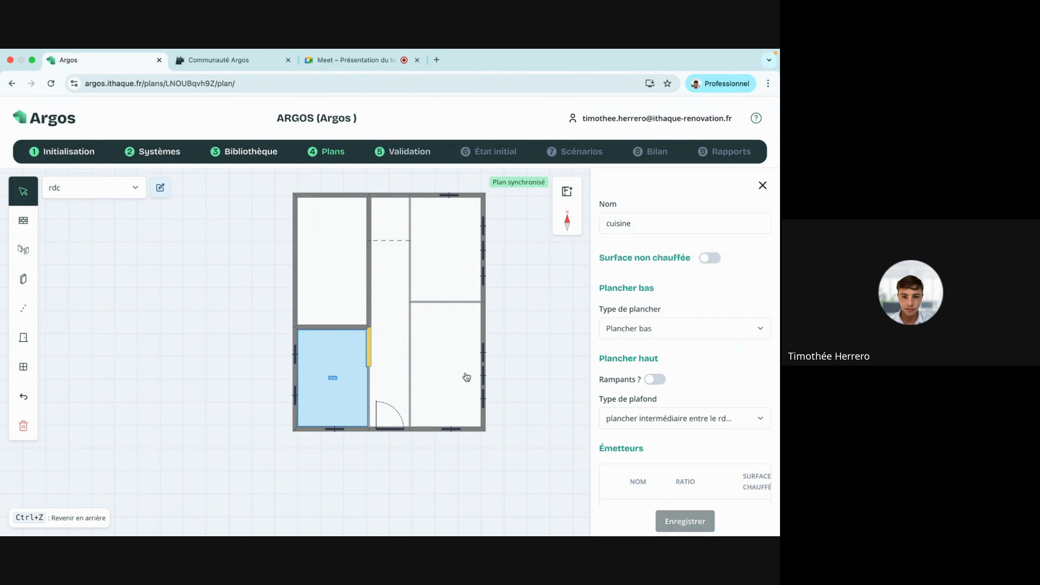
click(451, 366)
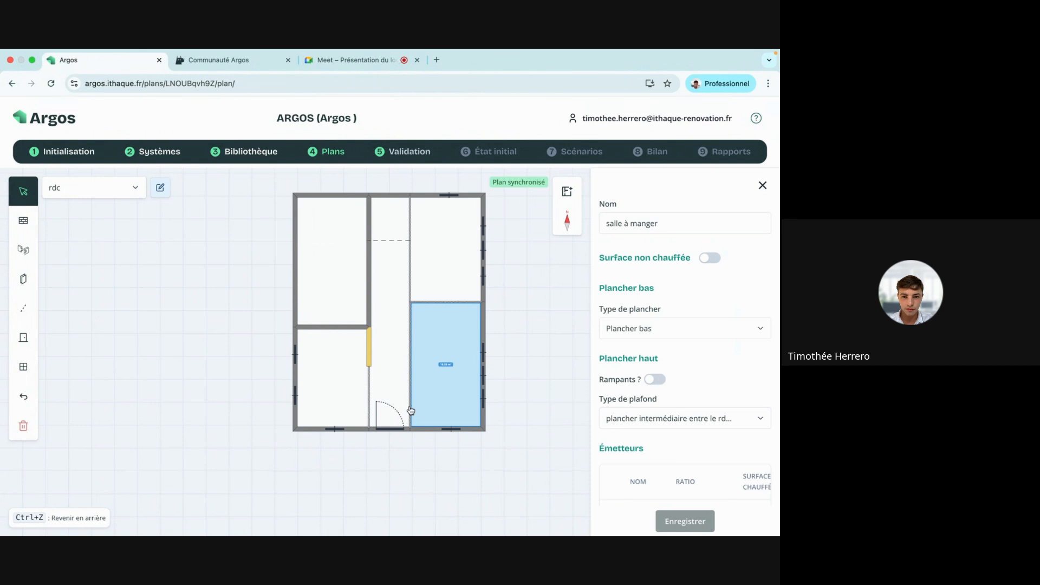
Add poêle buche to the salle à manger emitters with radiateur en fonte at ratio 3, and save.
scroll(651, 275, down, 3)
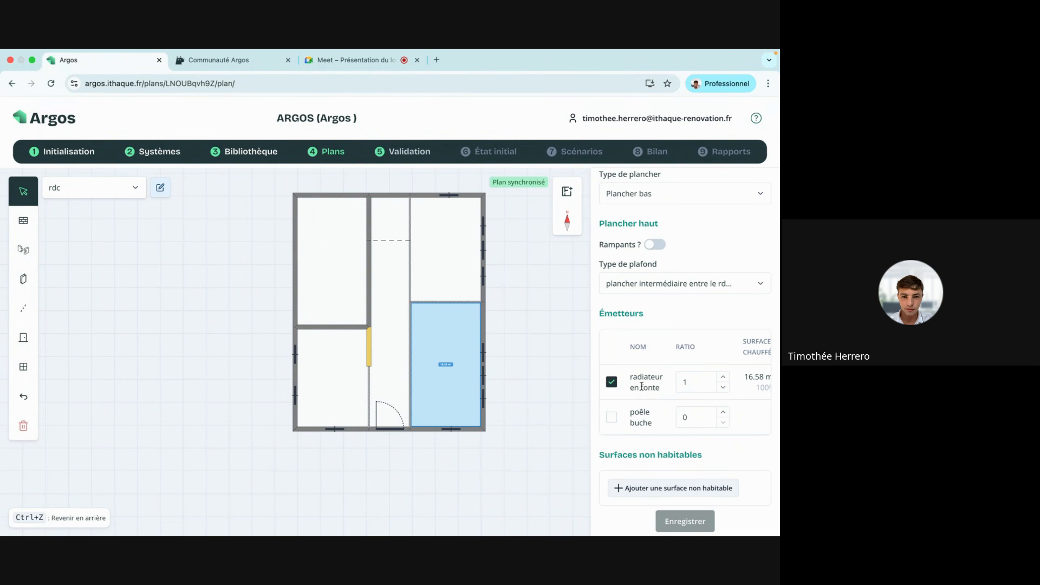
click(612, 416)
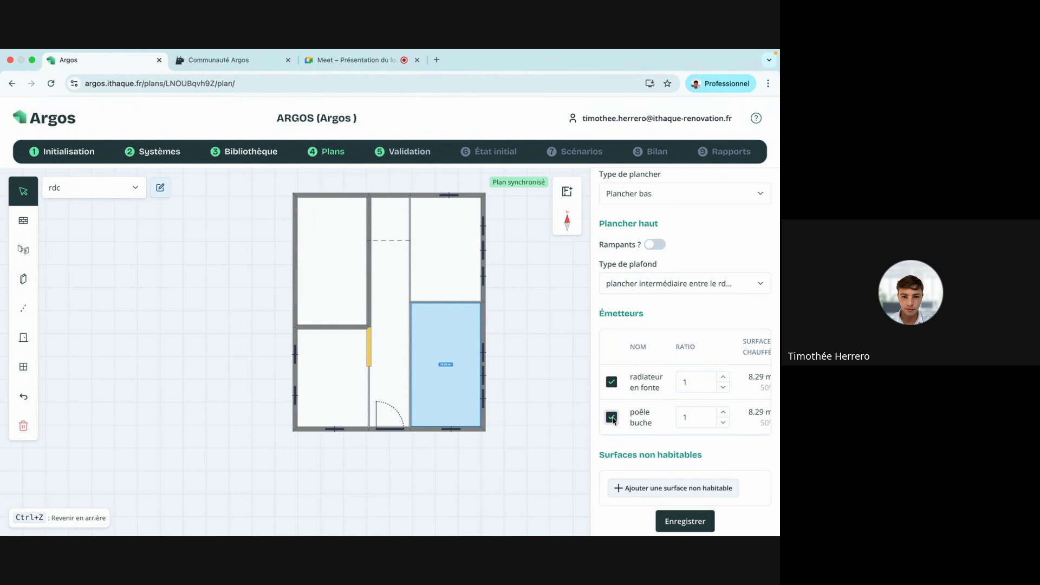
scroll(714, 401, right, 2)
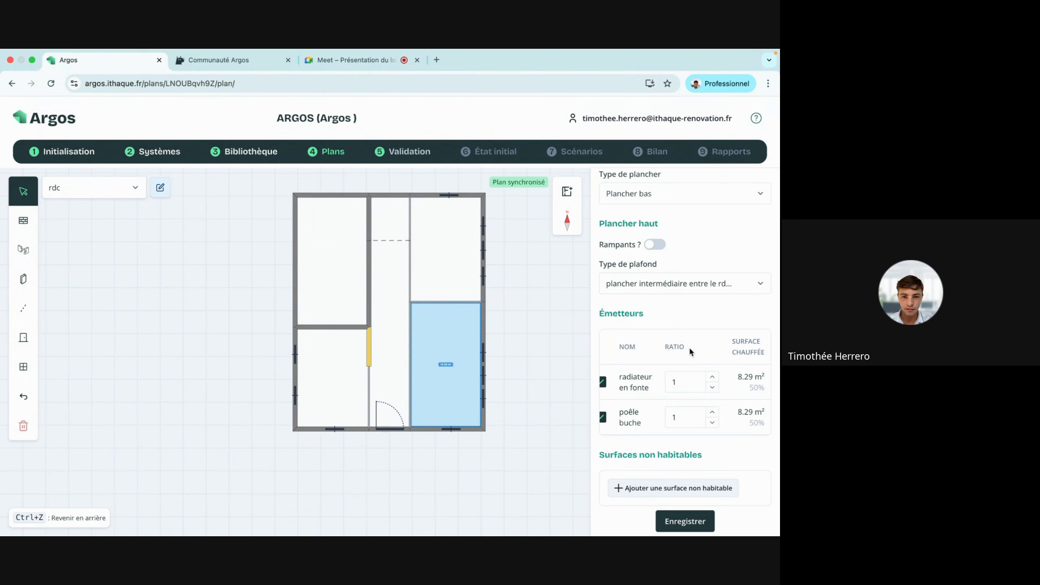
click(712, 376)
click(686, 523)
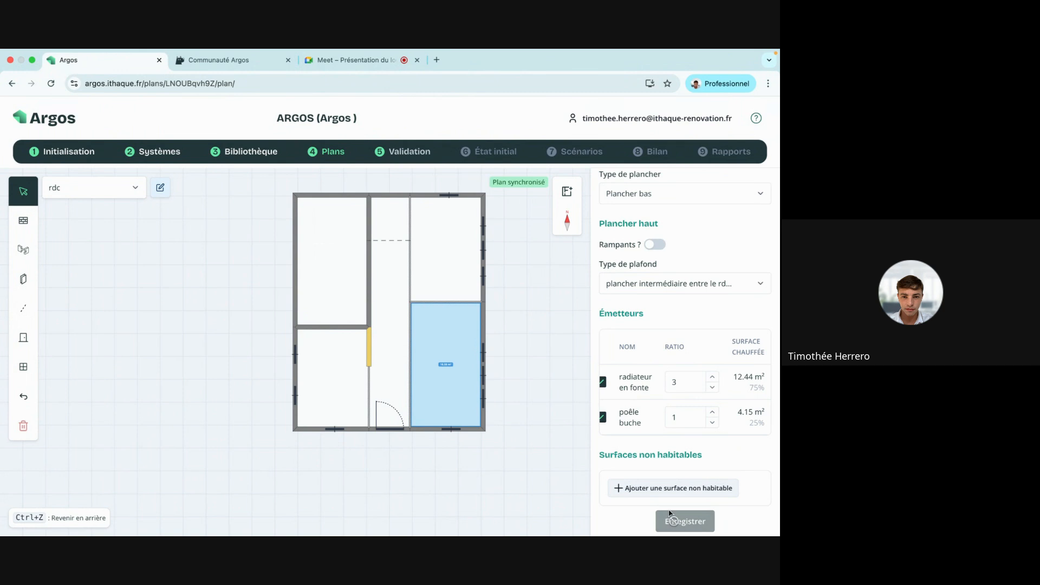
Give the séjour the same poêle buche emitter with radiateur en fonte at ratio 3, and save.
click(436, 263)
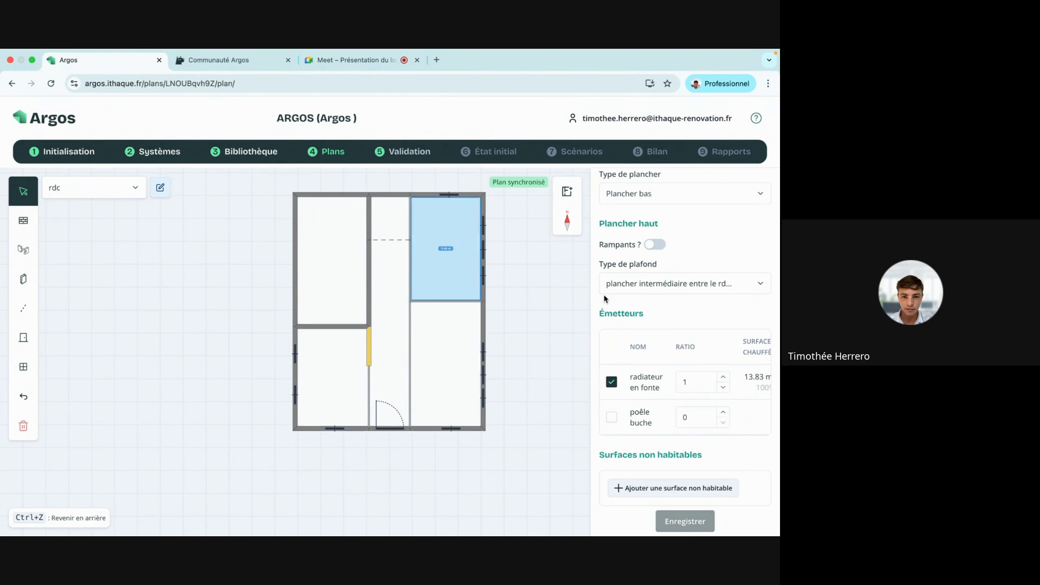
click(611, 416)
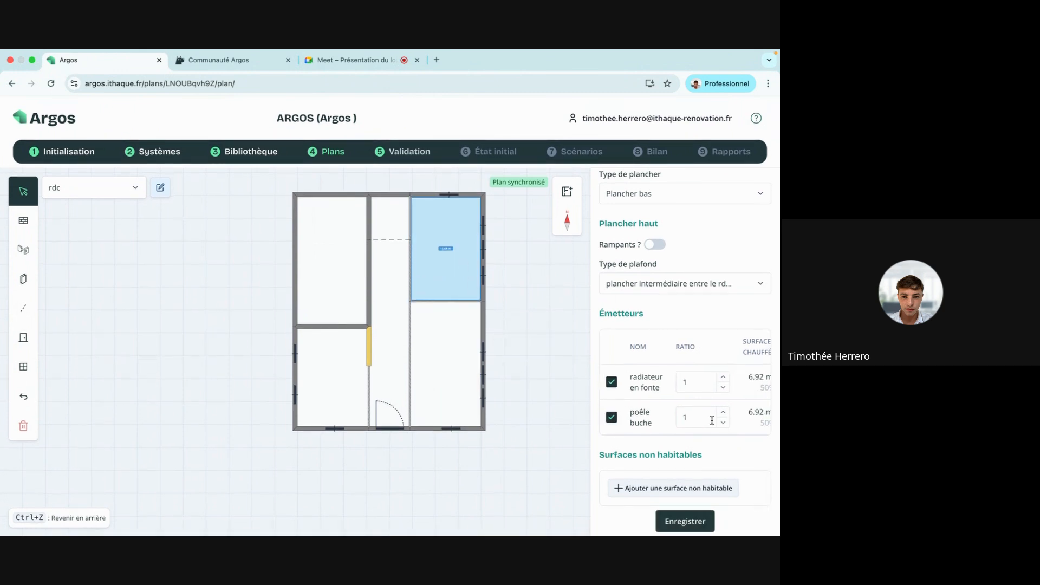
click(723, 377)
click(723, 377)
click(680, 527)
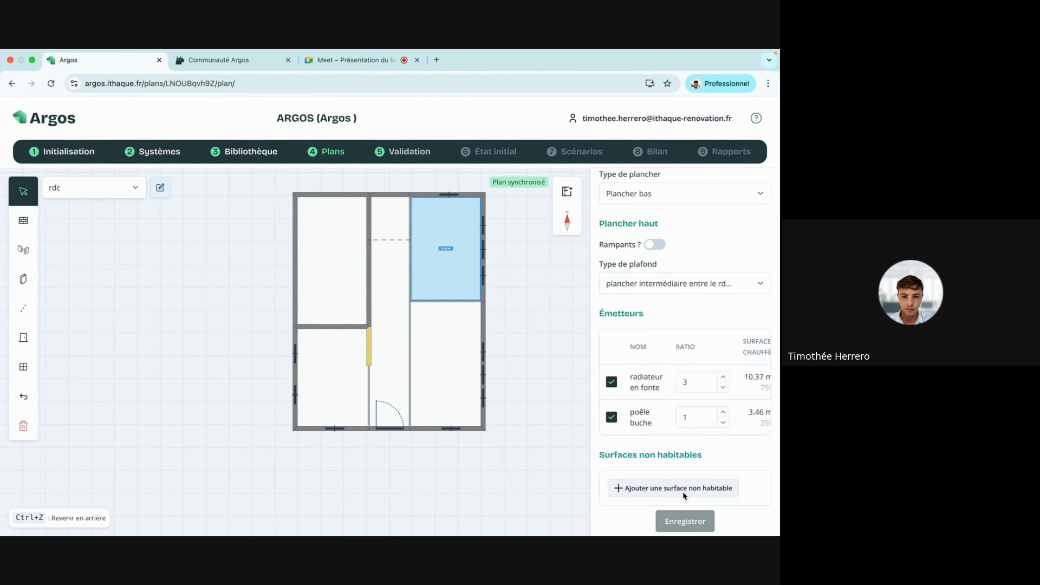
click(755, 181)
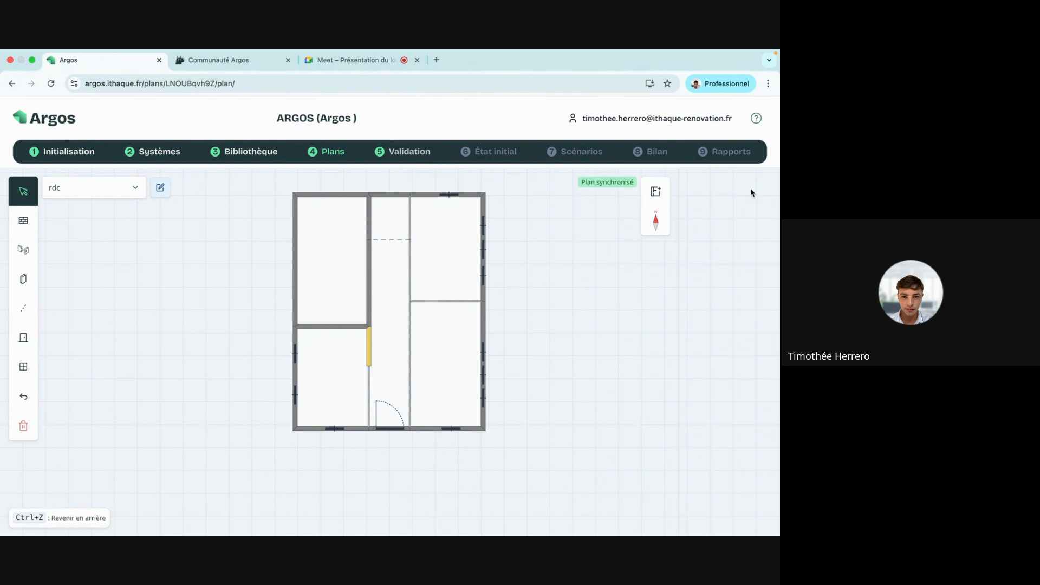
Check cuisine, séjour, salle à manger, couloir and escalier, then open the unnamed upper-left room.
click(351, 351)
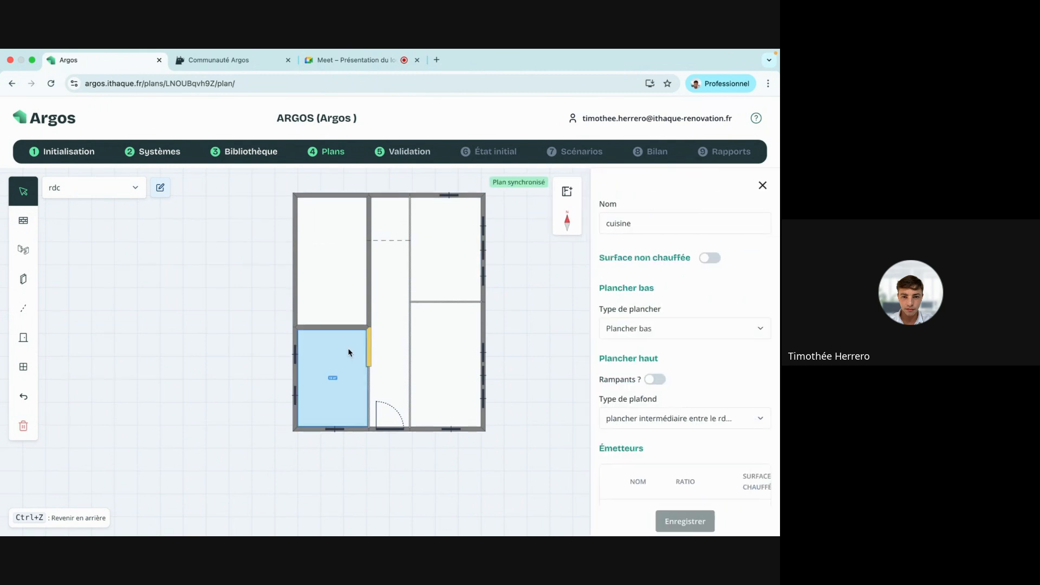
click(464, 266)
click(461, 324)
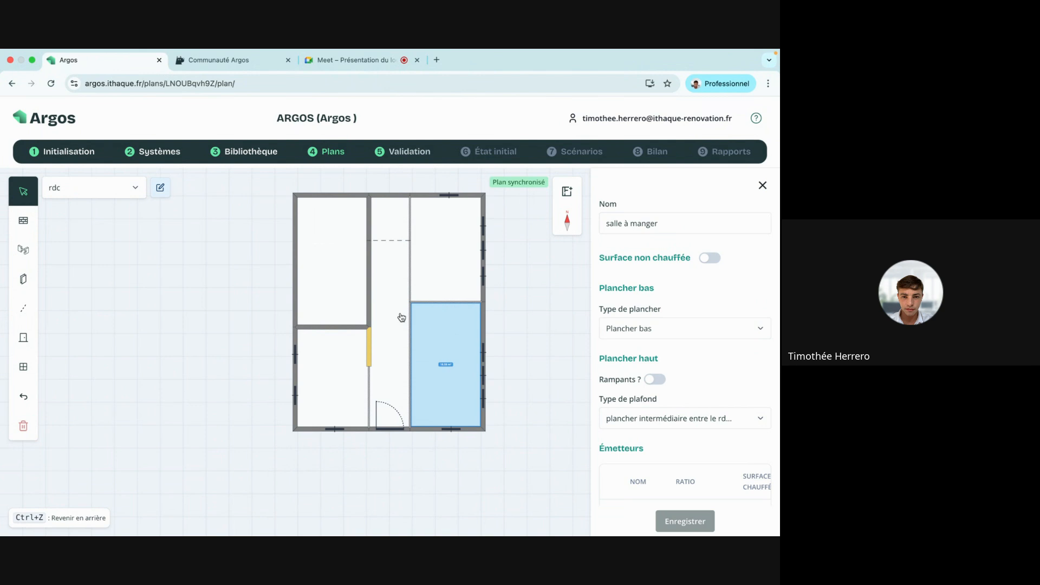
click(401, 317)
click(345, 372)
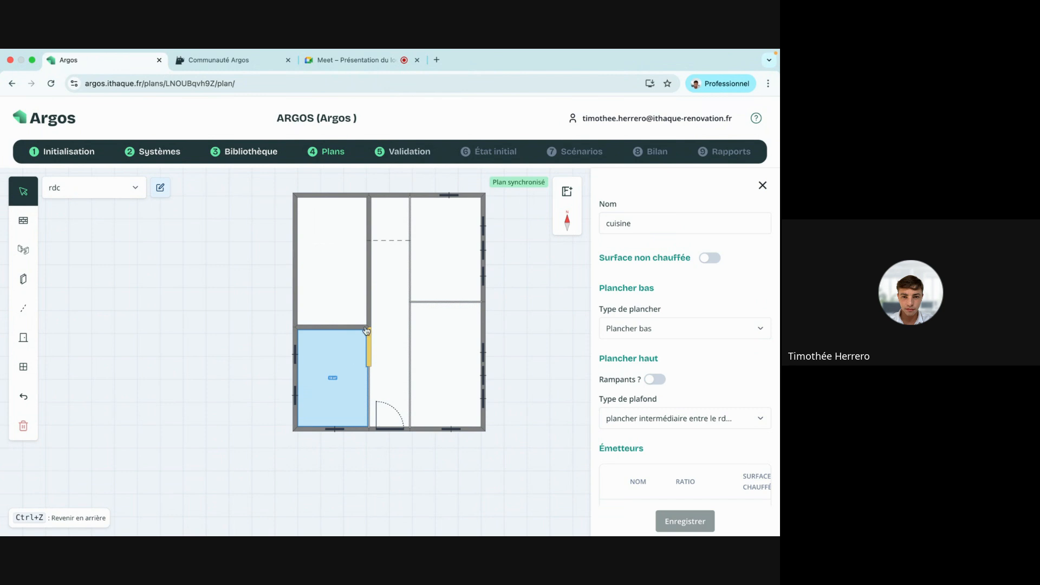
click(393, 228)
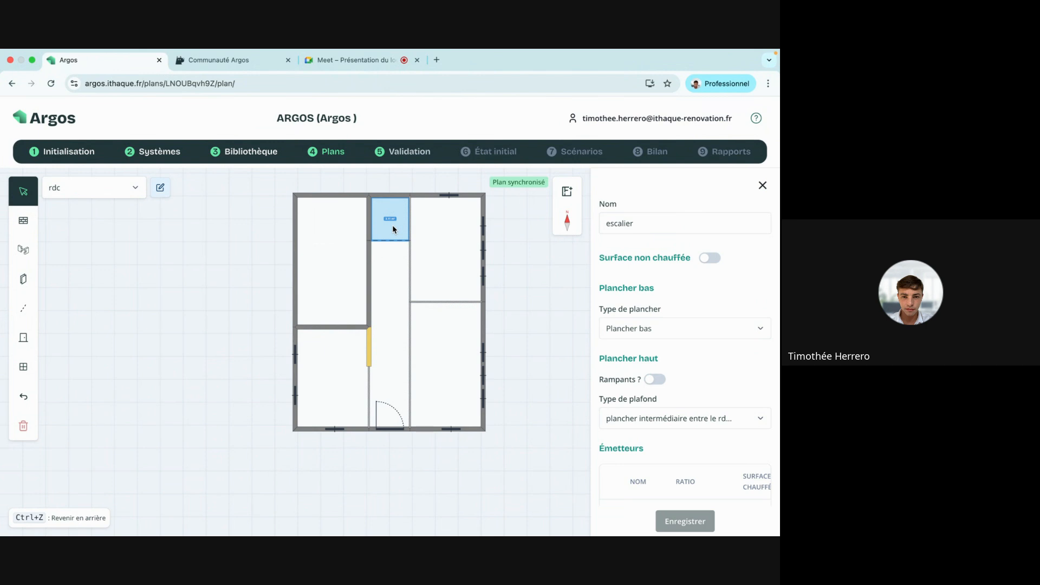
scroll(651, 325, down, 4)
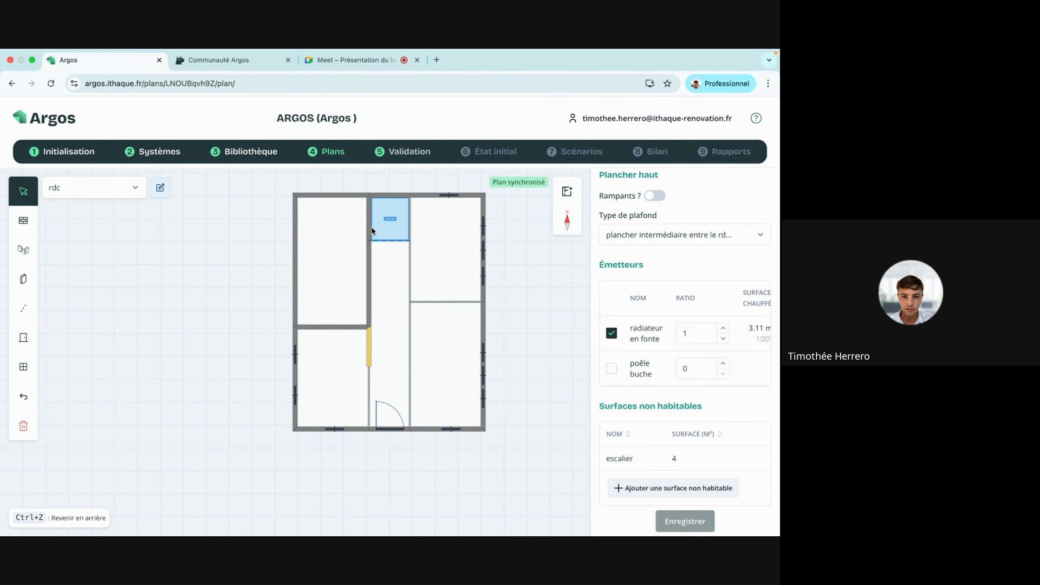
click(332, 255)
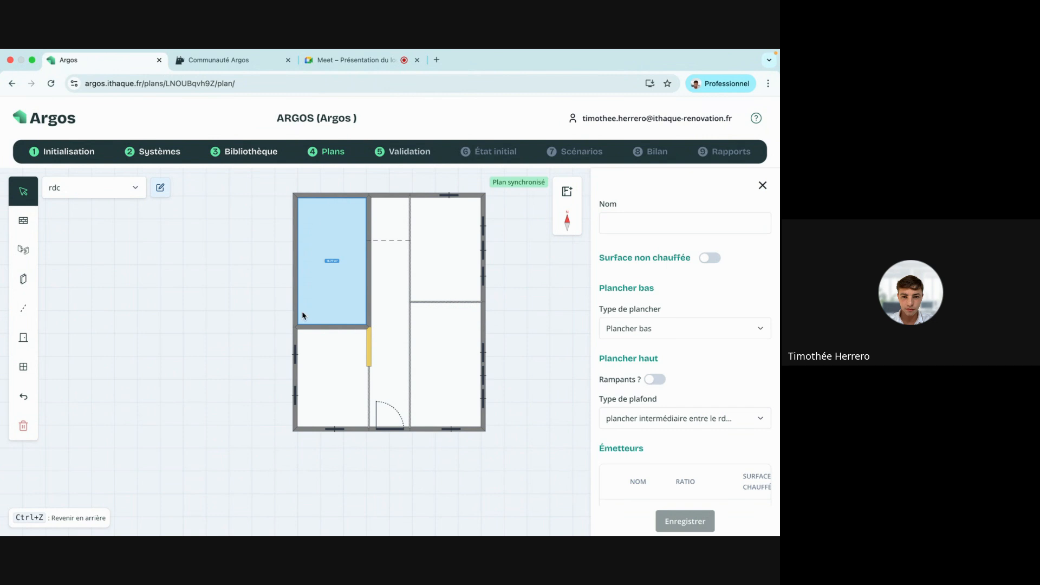
scroll(700, 317, down, 3)
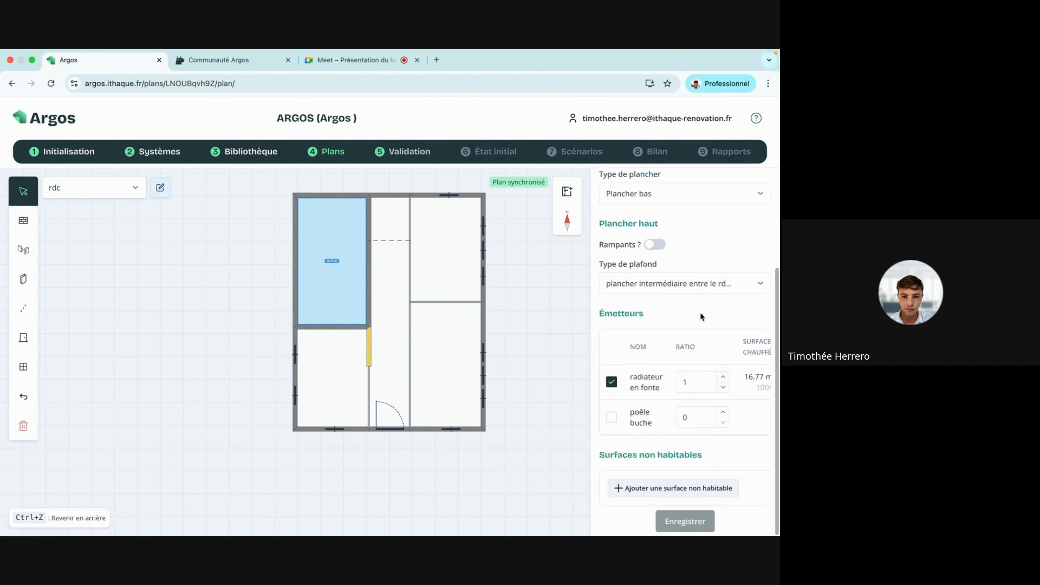
Switch on Surface non chauffée for the upper-left room, name it 'garage', and save.
scroll(612, 382, up, 3)
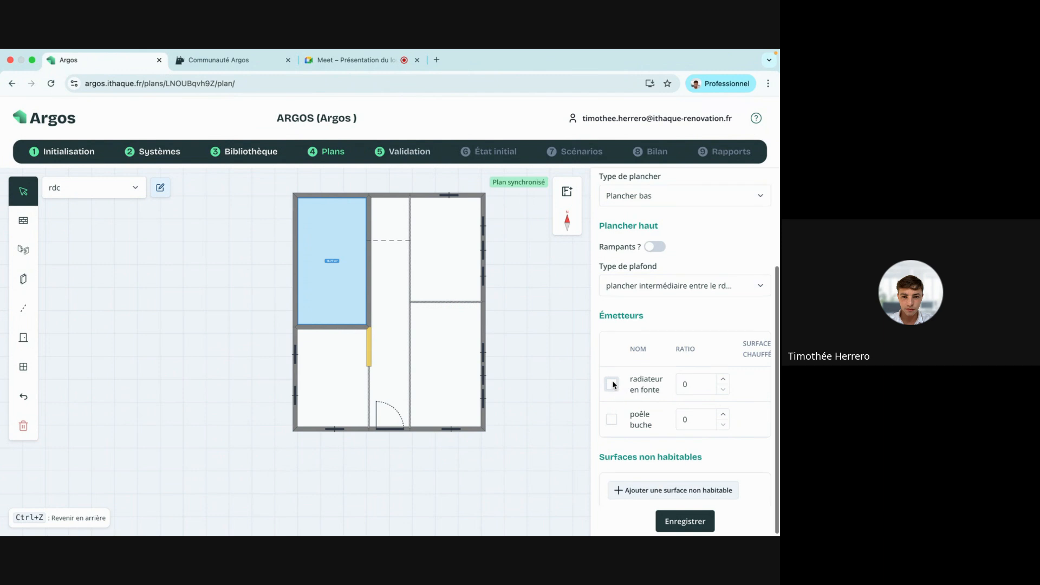
click(713, 258)
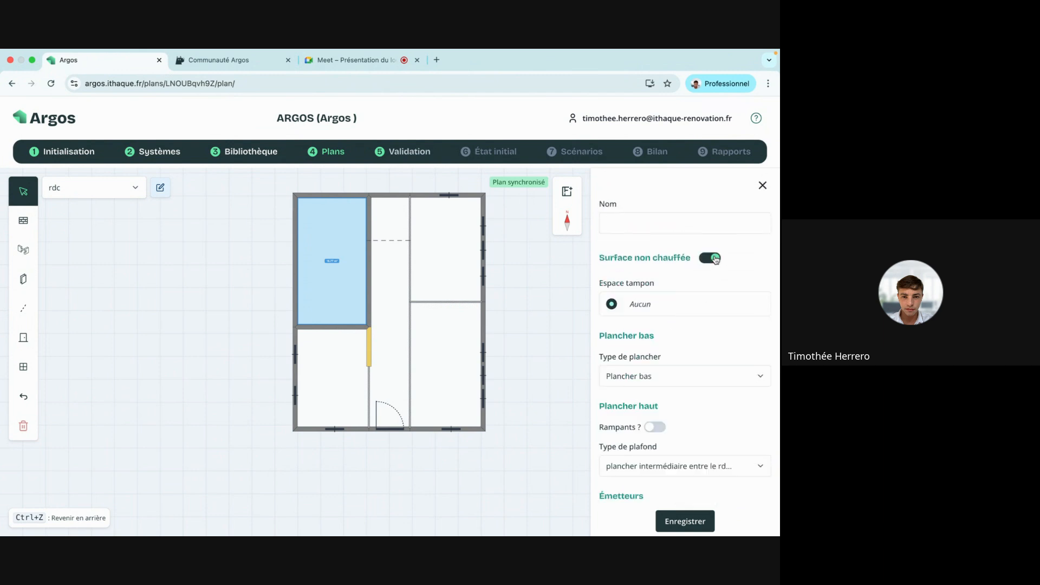
click(654, 226)
text(garage)
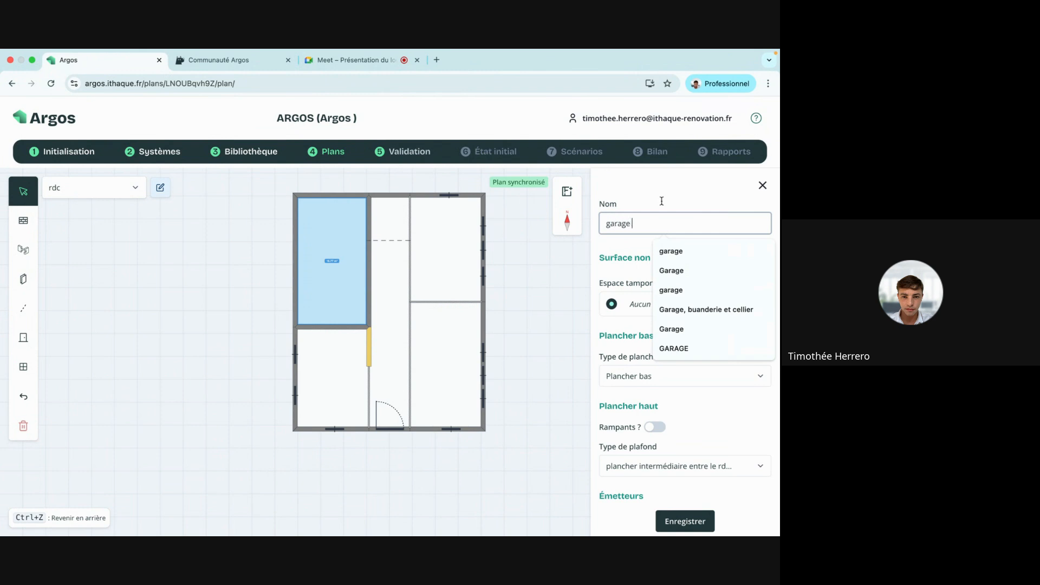
click(675, 194)
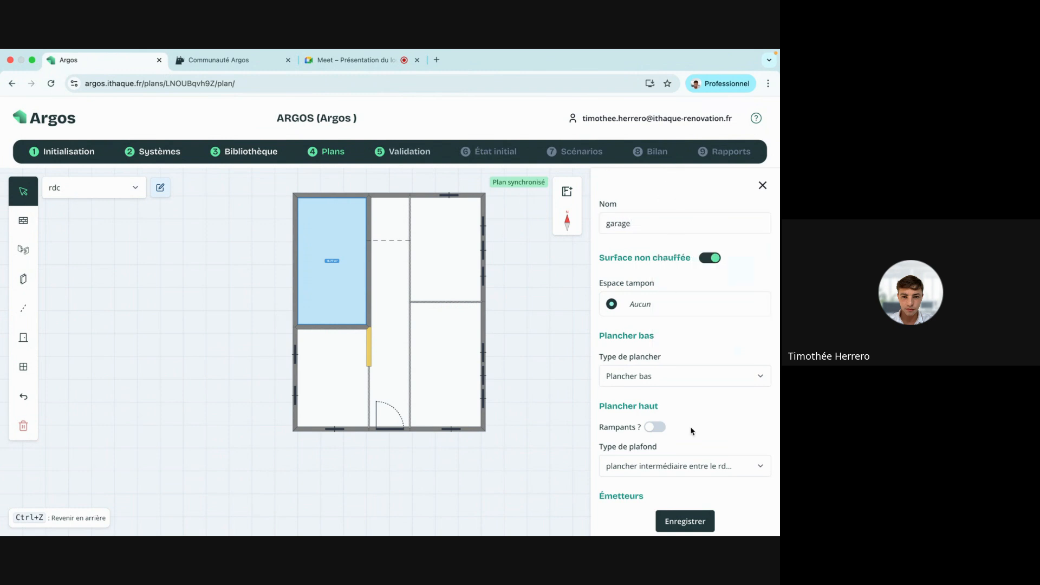
click(686, 524)
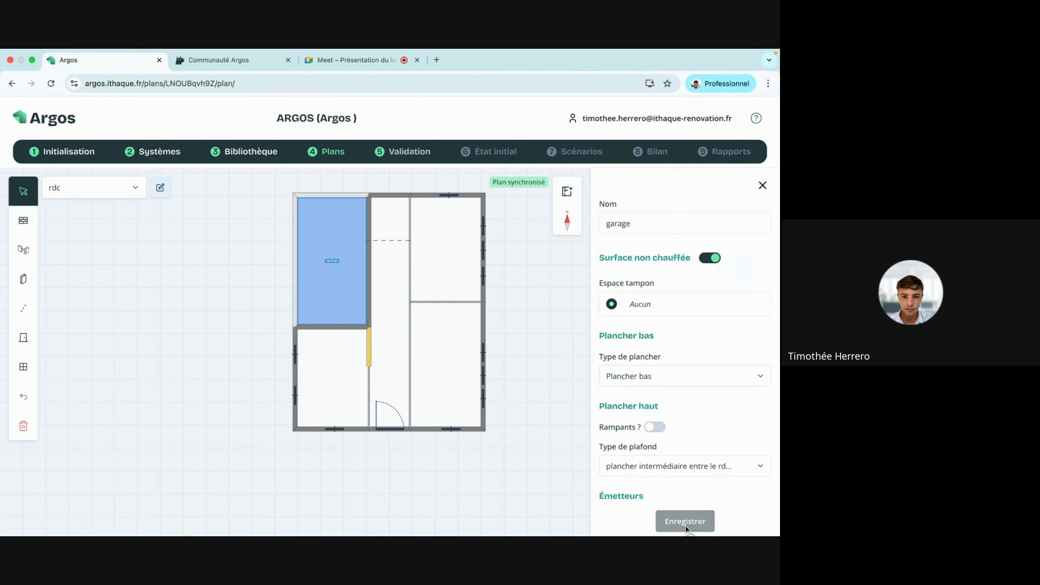
click(763, 185)
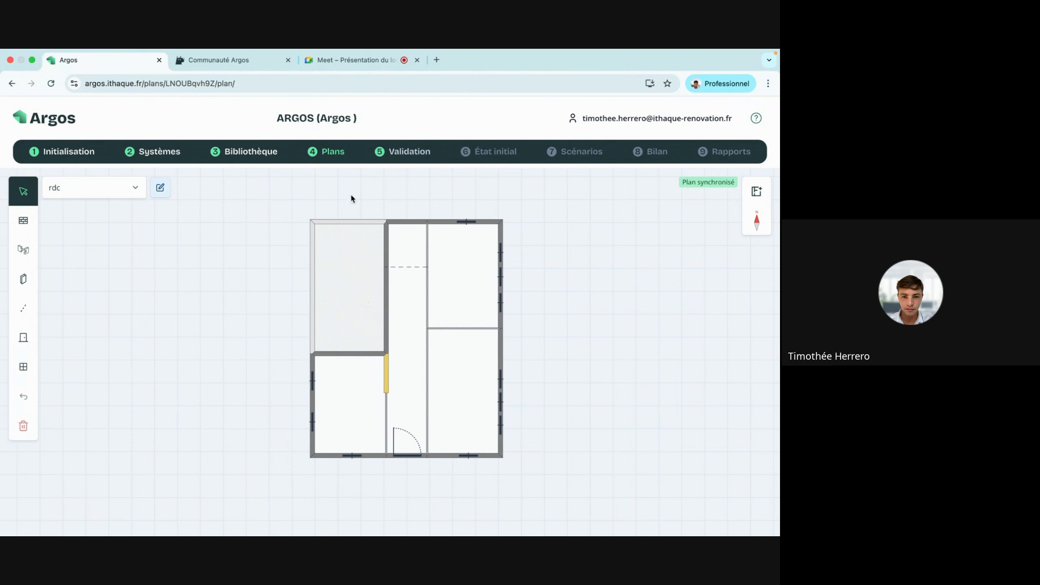
Create a library buffer space named 'garage' with nature Garage.
click(250, 155)
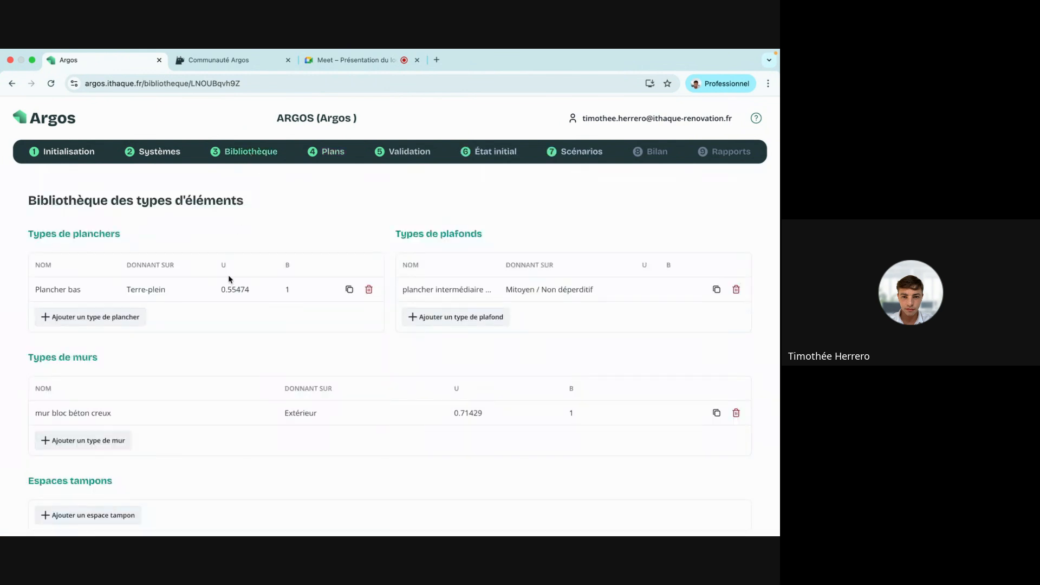
scroll(229, 279, down, 5)
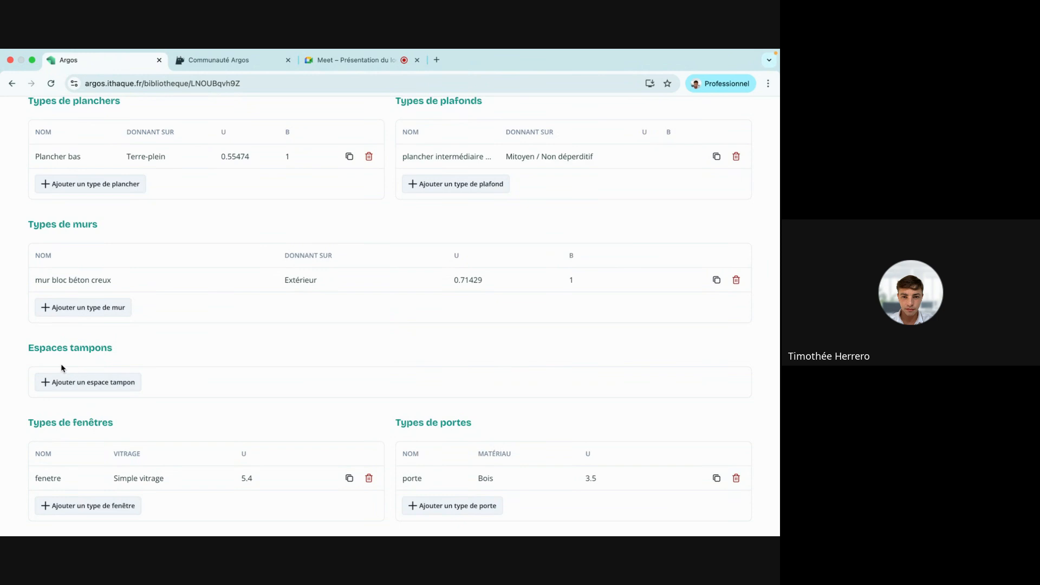
click(116, 381)
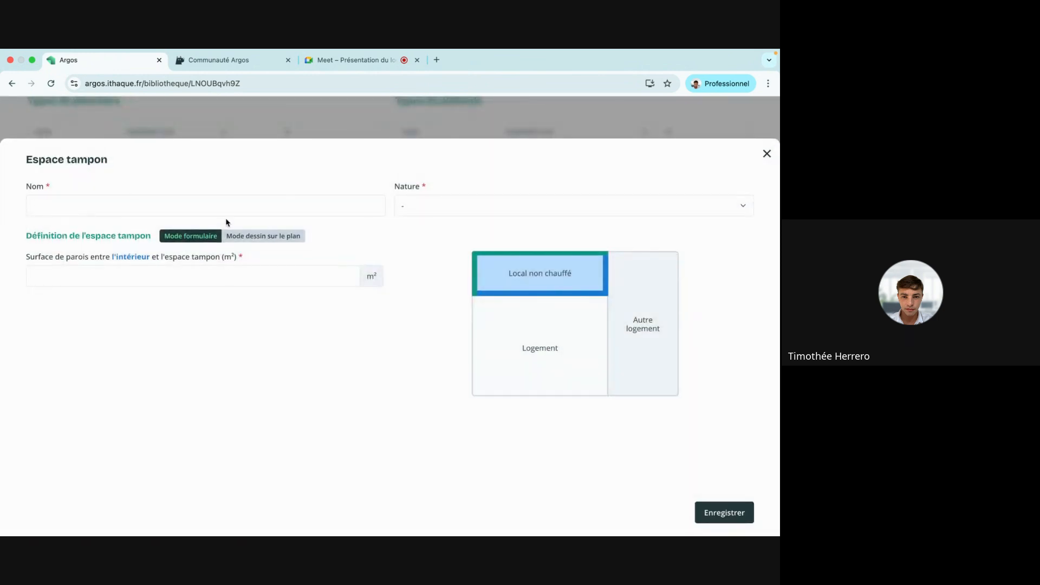
click(218, 206)
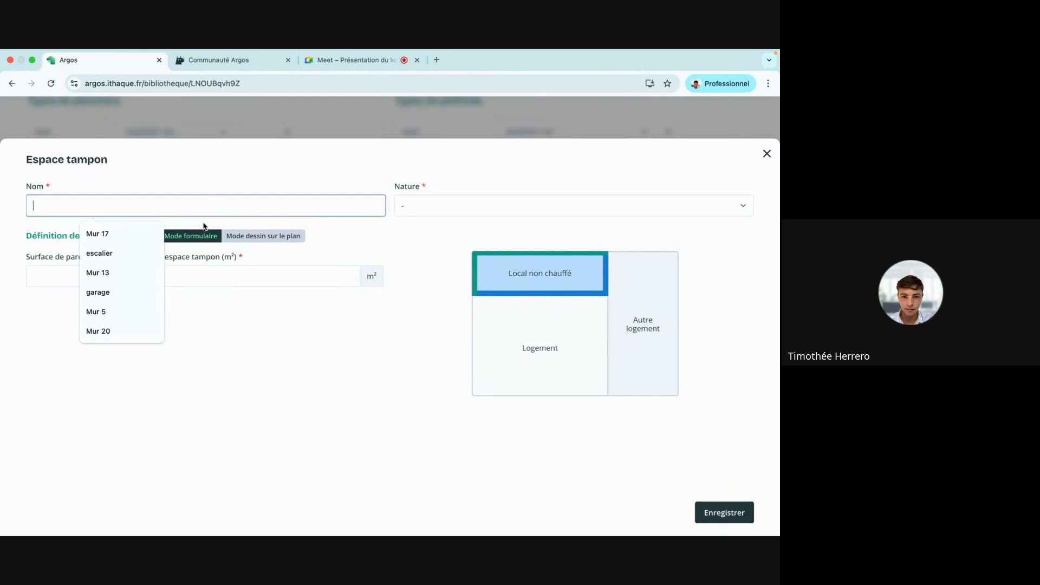
click(133, 292)
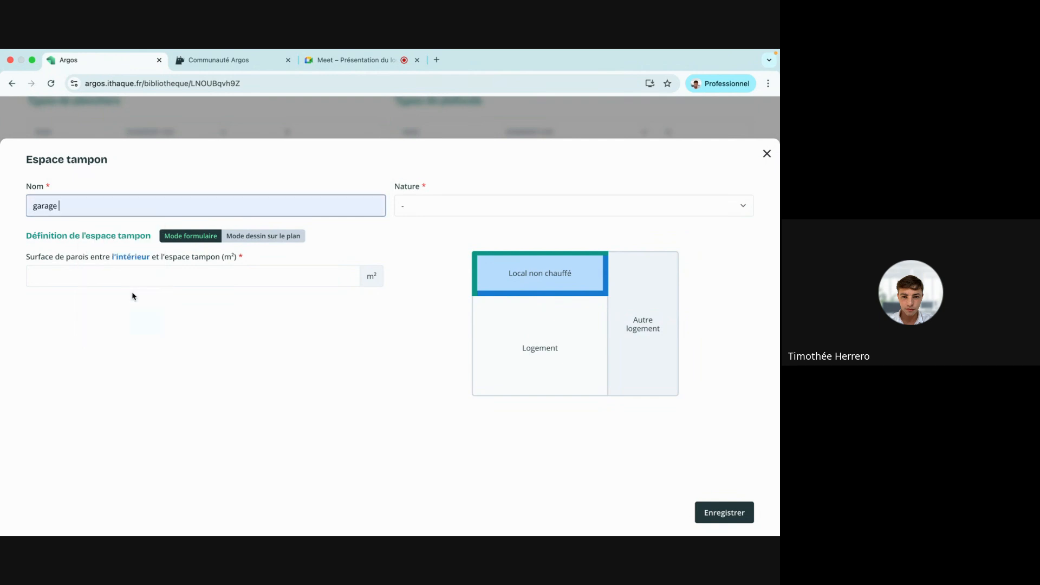
click(413, 208)
click(424, 232)
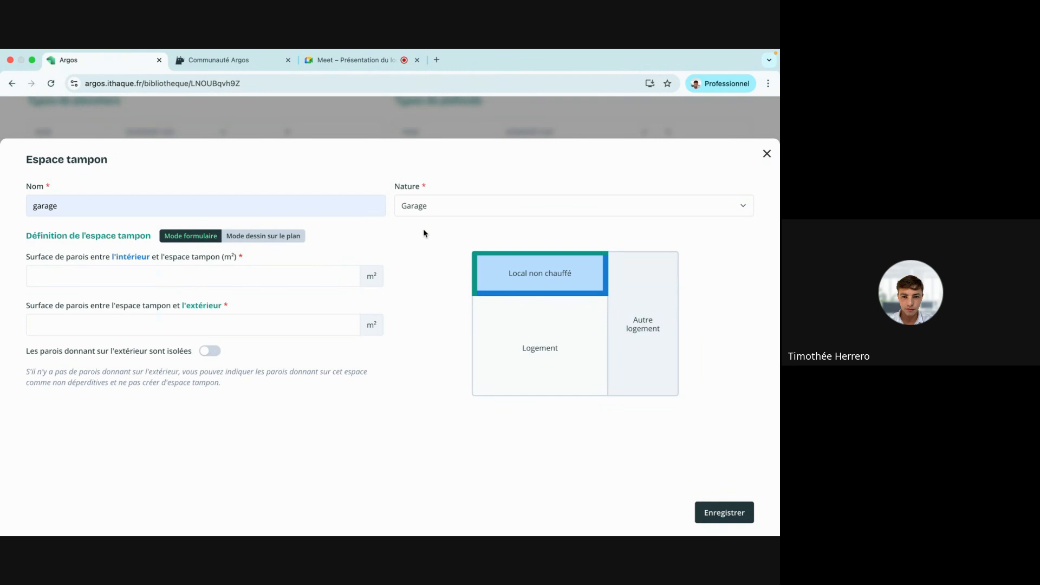
Link the buffer space to the rdc garage room and save it.
click(292, 237)
scroll(476, 373, down, 5)
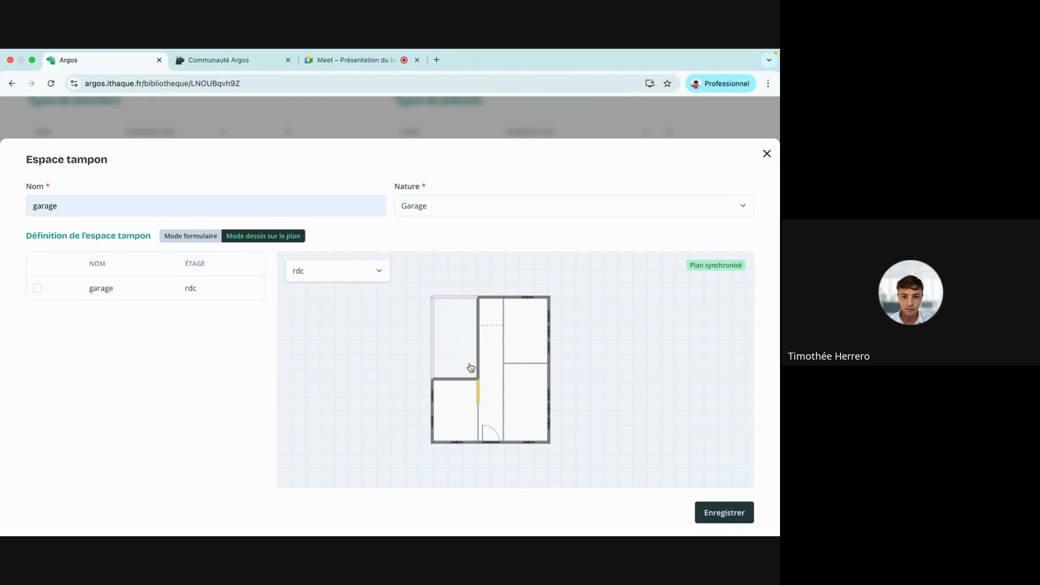
click(460, 354)
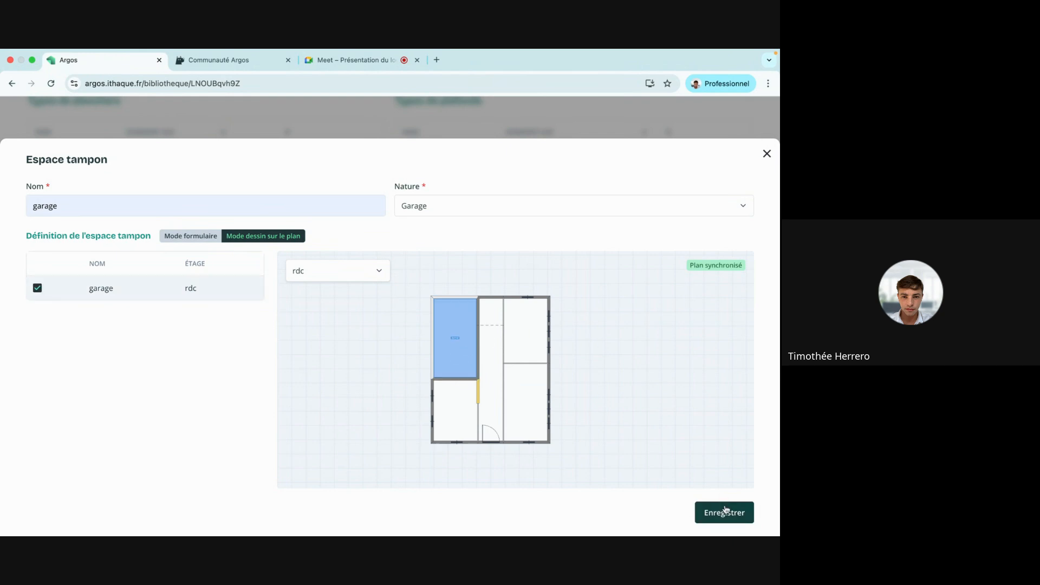
click(725, 514)
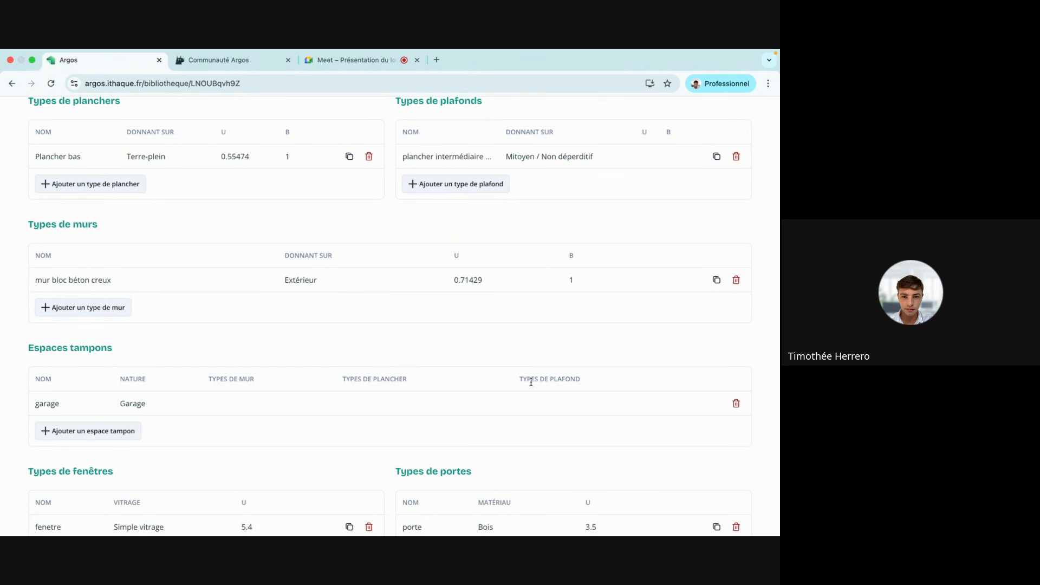
scroll(341, 160, up, 3)
Inspect the walls between the garage and the corridor on the rdc plan.
click(330, 152)
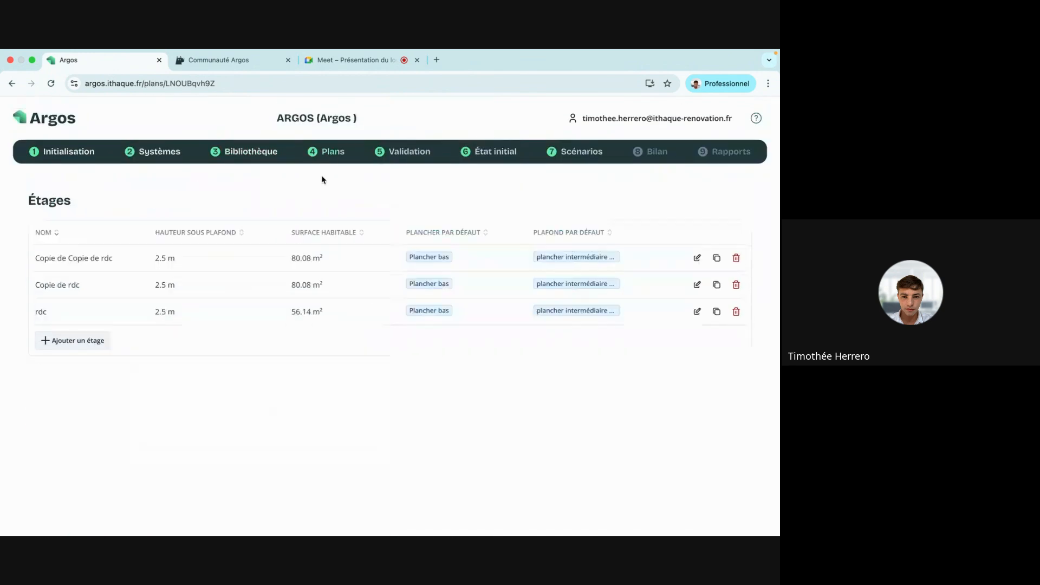
click(260, 302)
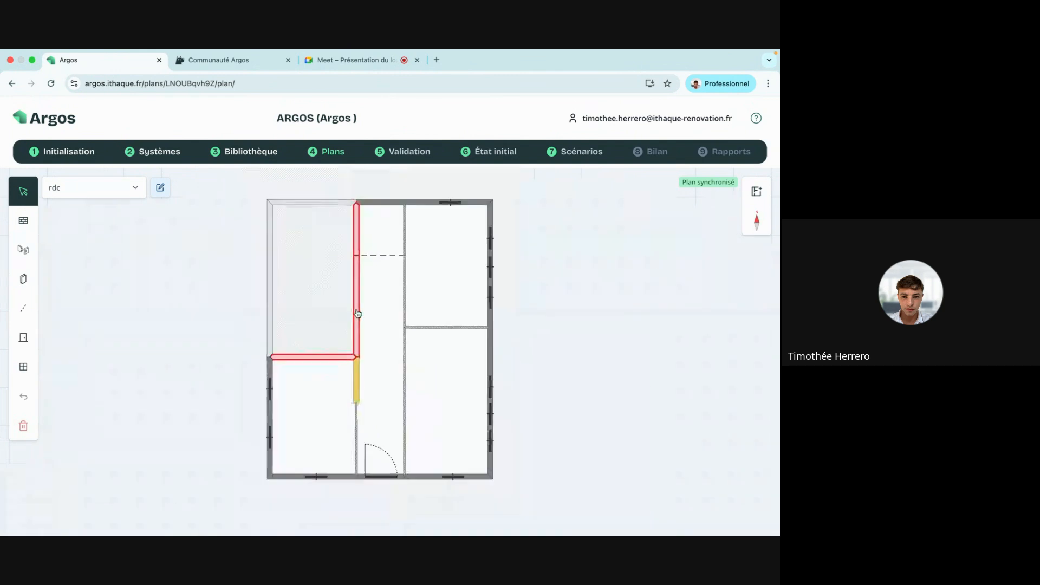
scroll(358, 313, down, 1)
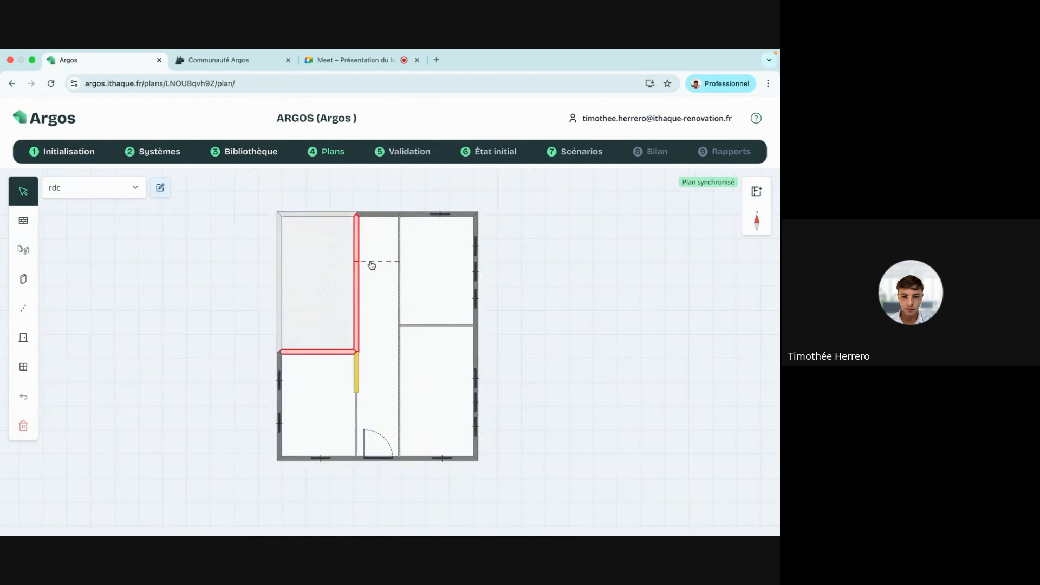
click(356, 285)
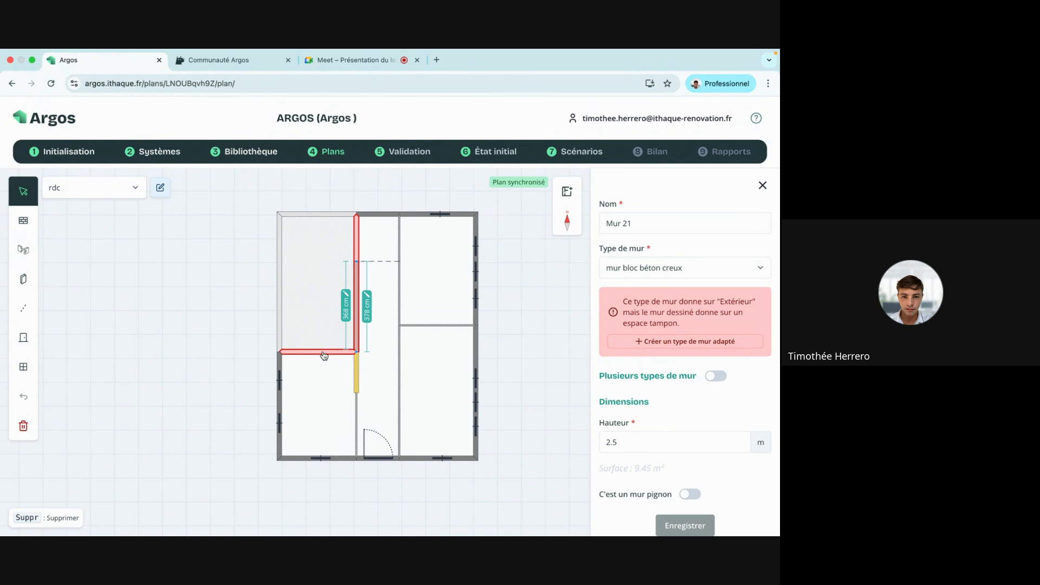
click(357, 248)
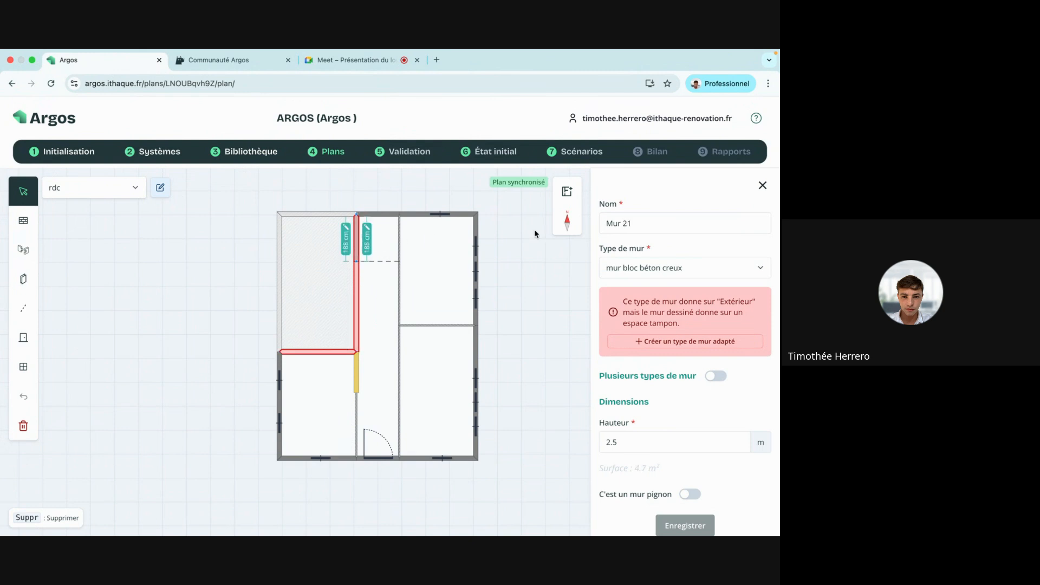
click(762, 187)
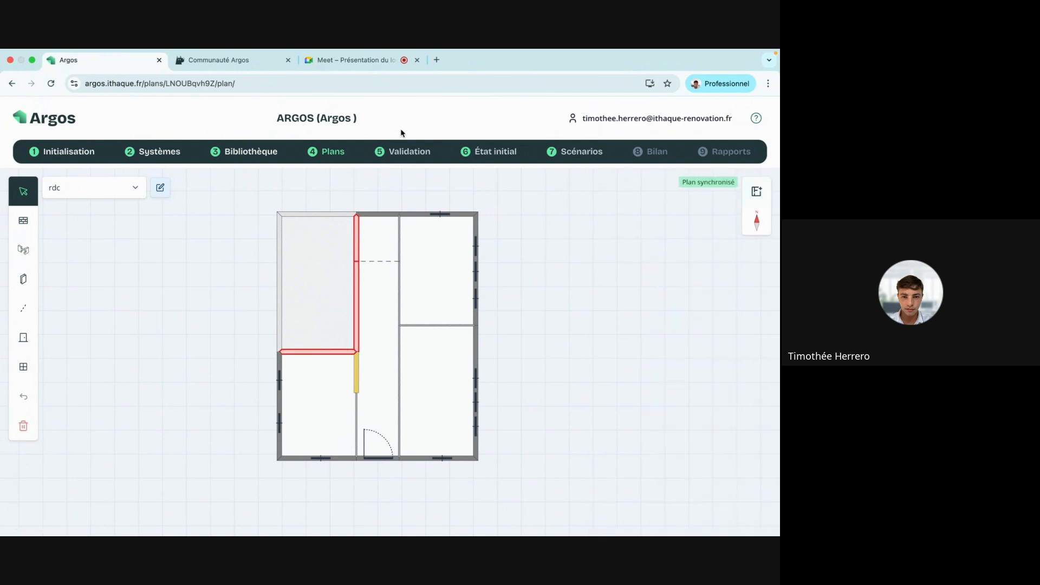
Duplicate the mur bloc béton creux wall type and rename it 'mur bloc béton creux garage'.
click(265, 156)
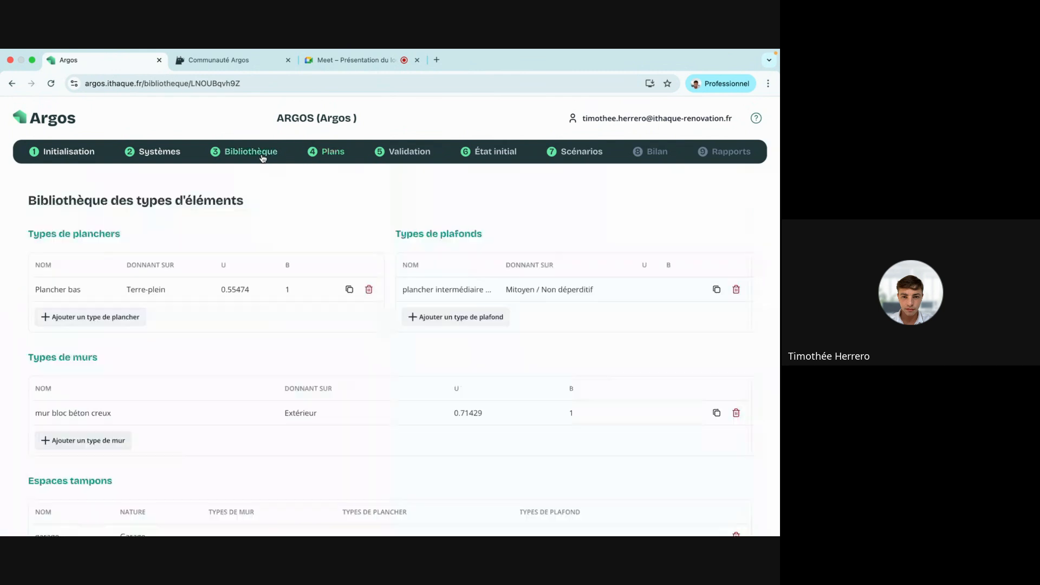
click(715, 414)
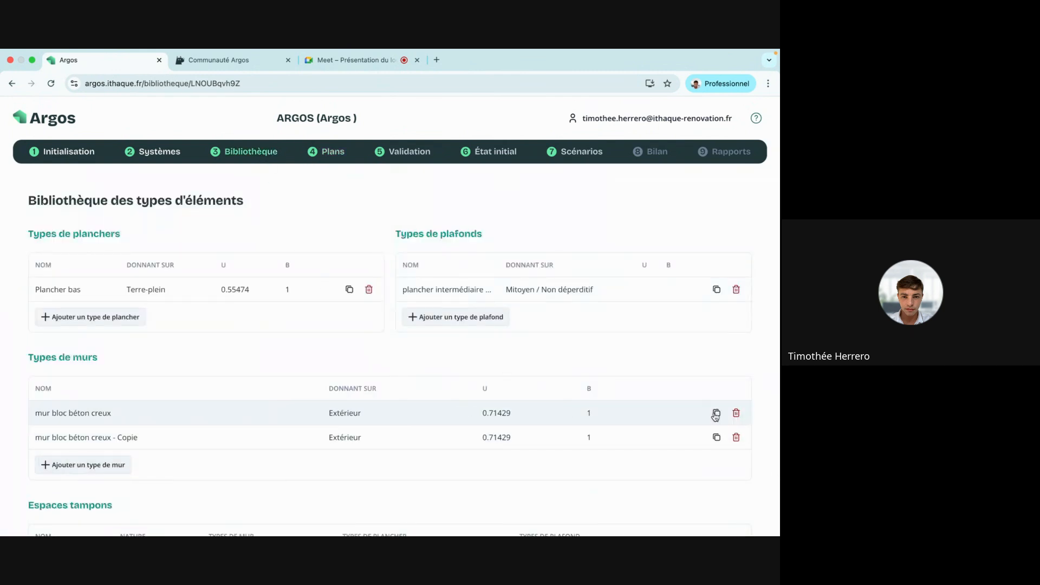
click(343, 433)
click(204, 211)
key(BackSpace)
key(BackSpace)
key(BackSpace)
key(BackSpace)
key(BackSpace)
key(BackSpace)
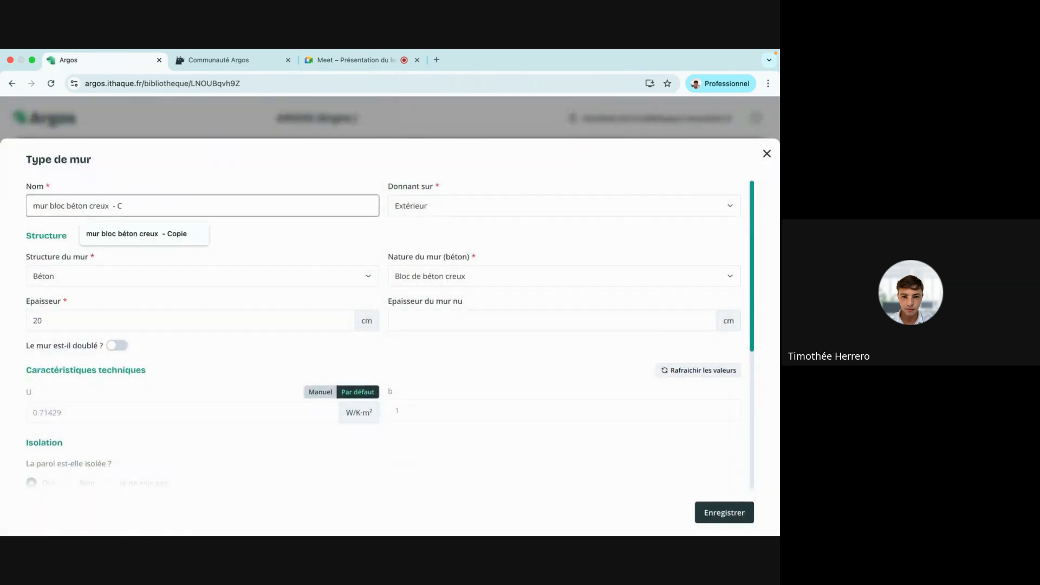
text(garage)
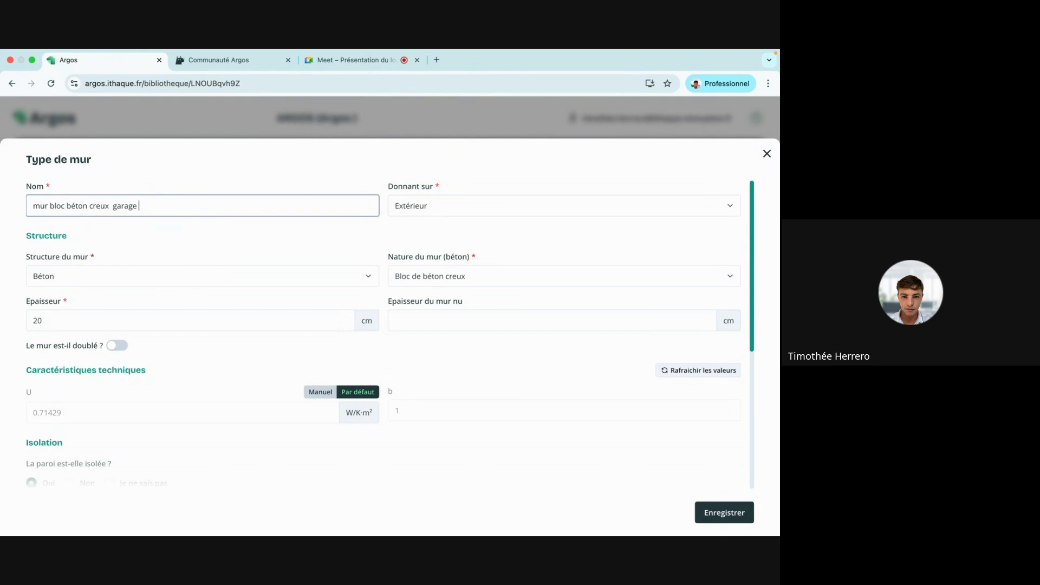
click(481, 235)
Set the new wall type's Donnant sur to Local non chauffé, refresh its values, and save.
click(409, 205)
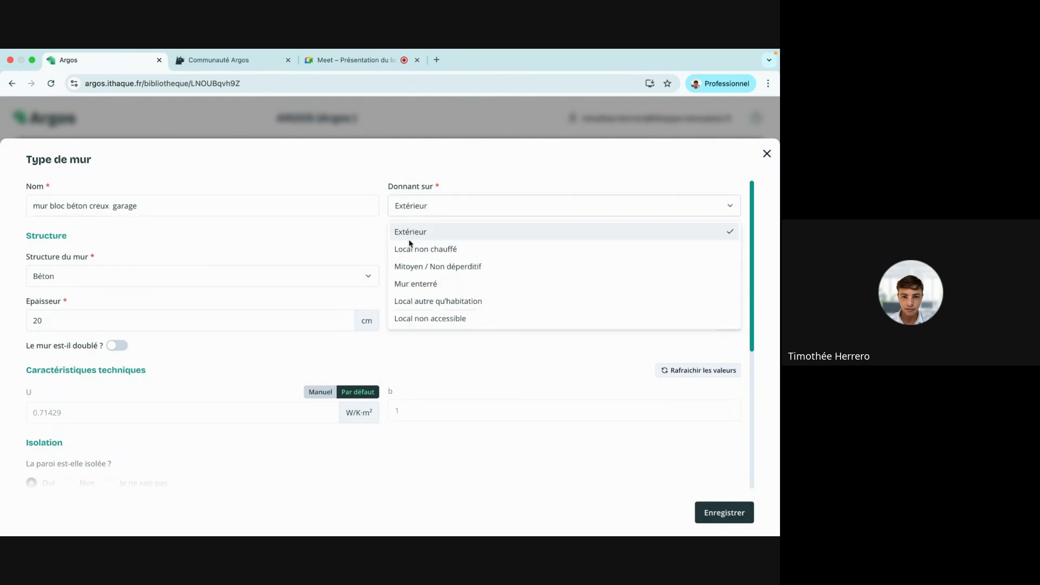
click(407, 248)
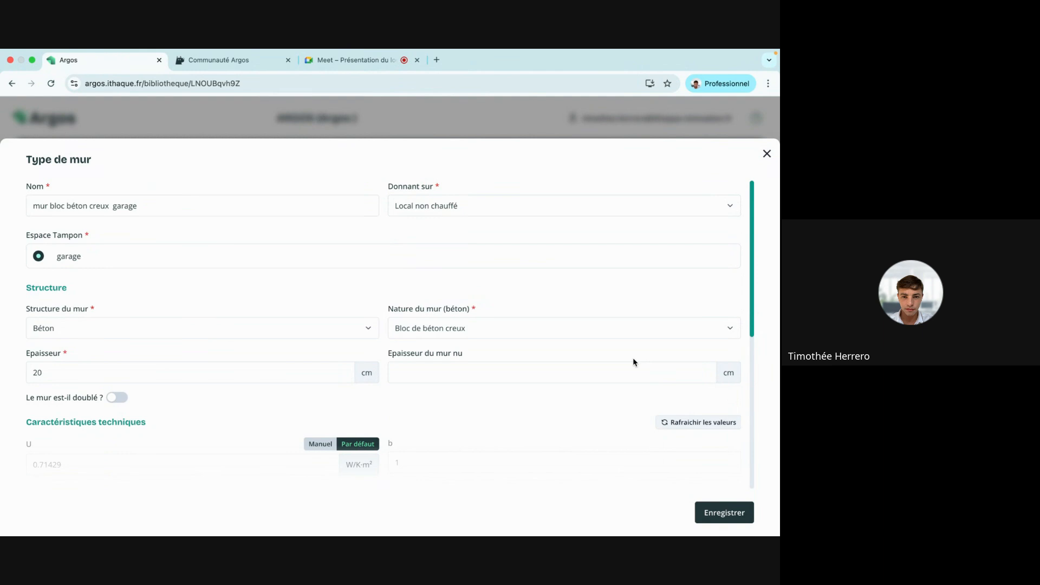
scroll(632, 357, down, 3)
click(704, 353)
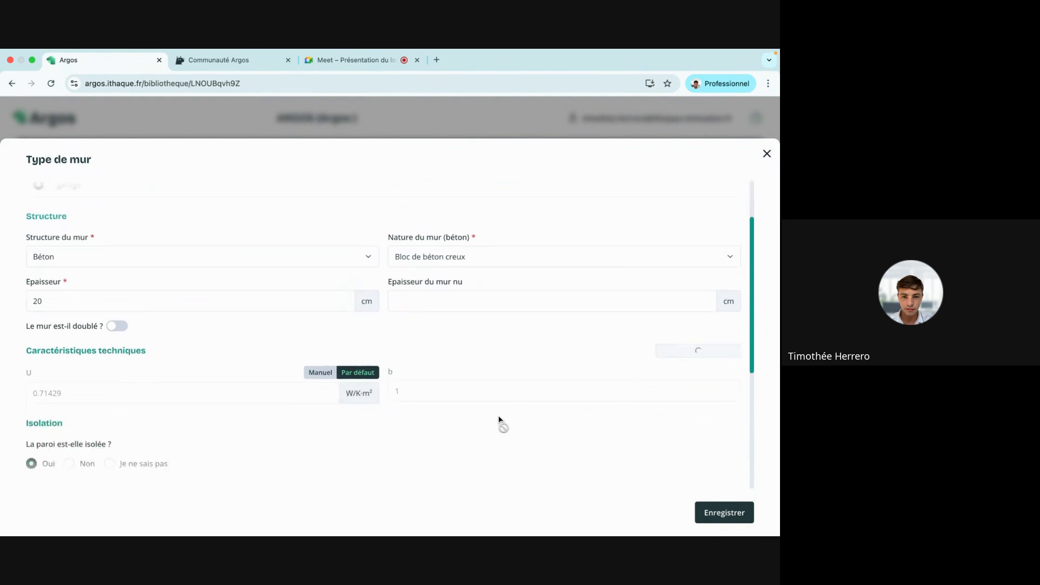
click(723, 513)
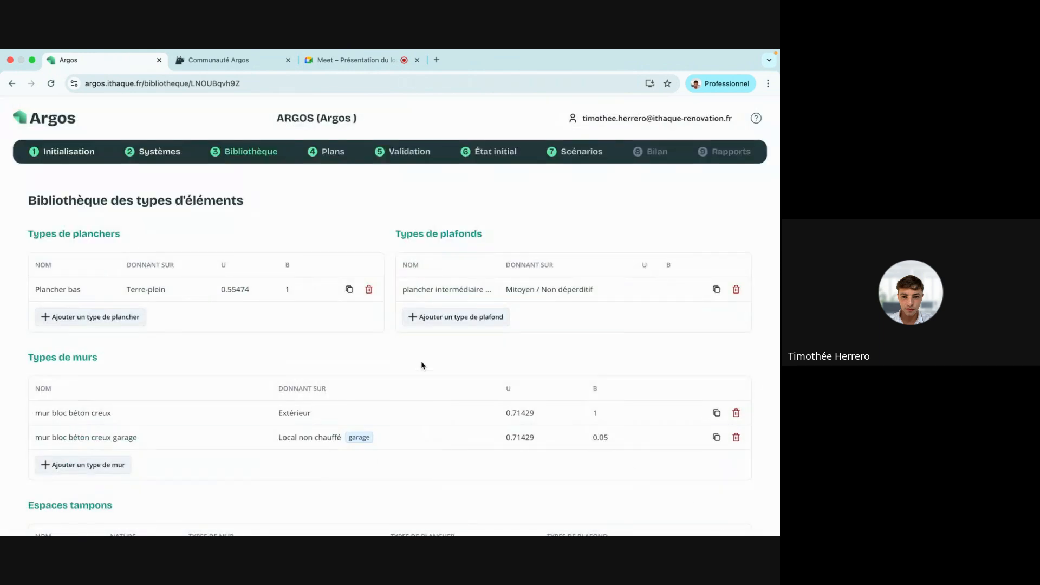
click(338, 153)
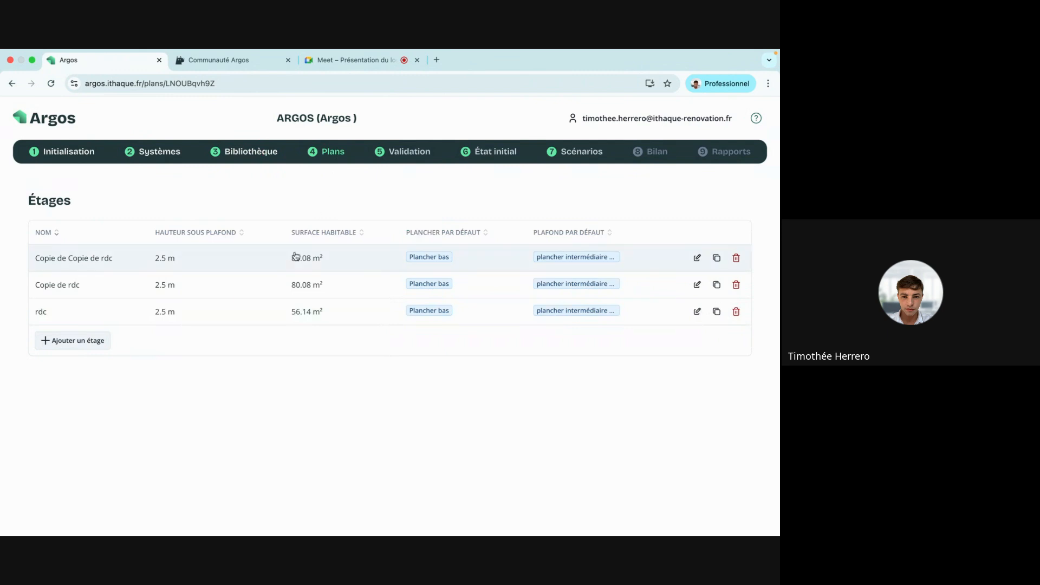
On the rdc plan, set the wall along the garage to 'mur bloc béton creux garage'.
click(272, 309)
click(356, 269)
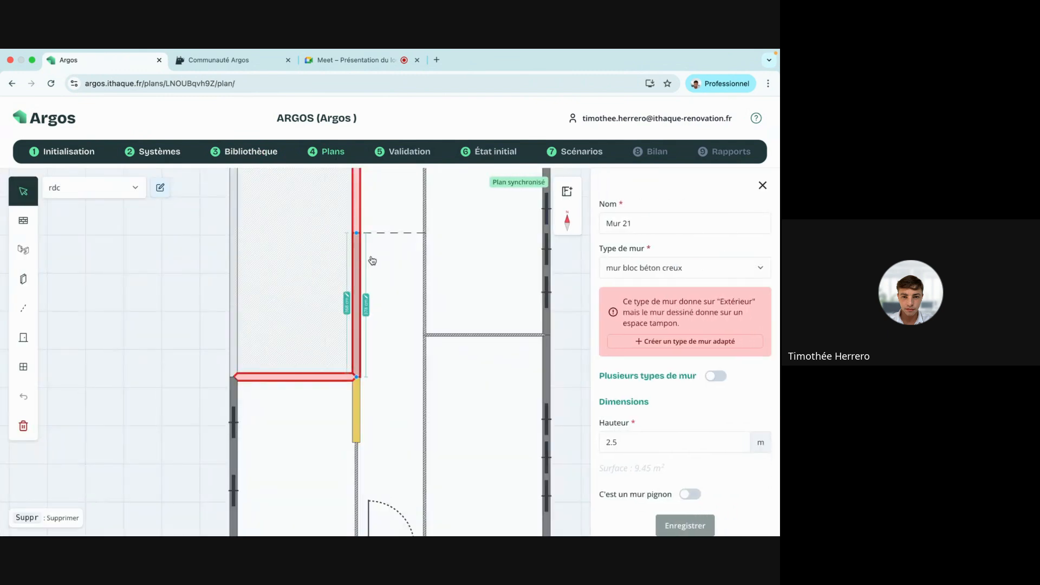
click(637, 267)
click(639, 312)
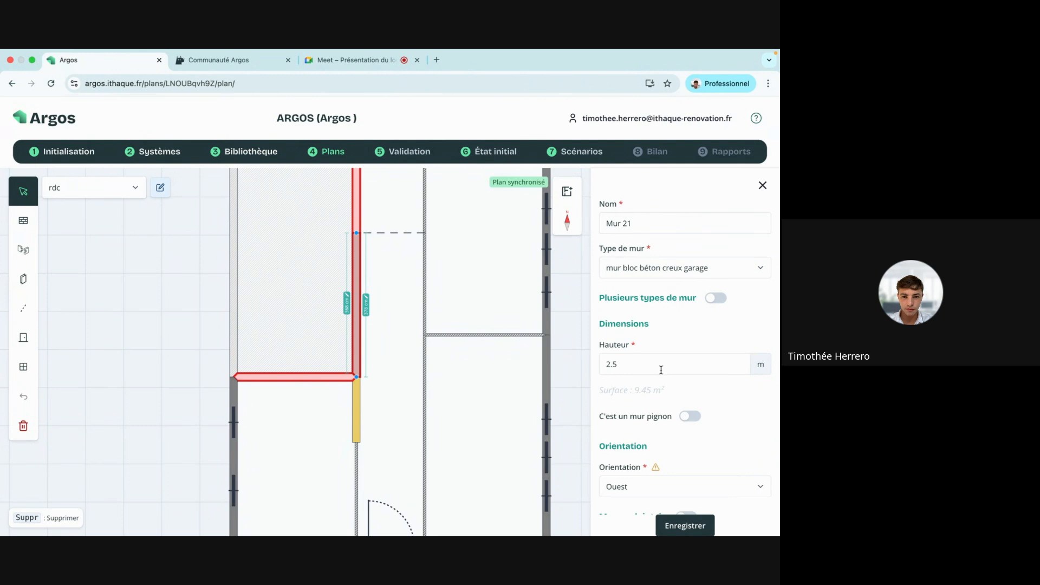
Give the horizontal wall bordering the garage the 'mur bloc béton creux garage' type and save it.
click(323, 377)
click(652, 273)
click(696, 310)
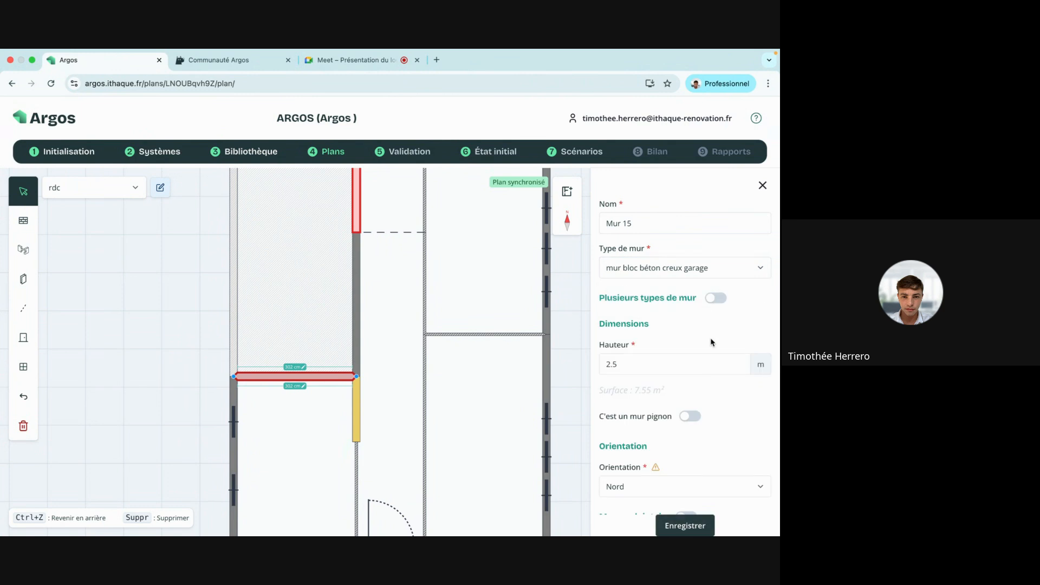
click(680, 525)
Save the garage wall type on the upper garage wall segment, then show the whole floor plan.
drag(423, 292, 422, 409)
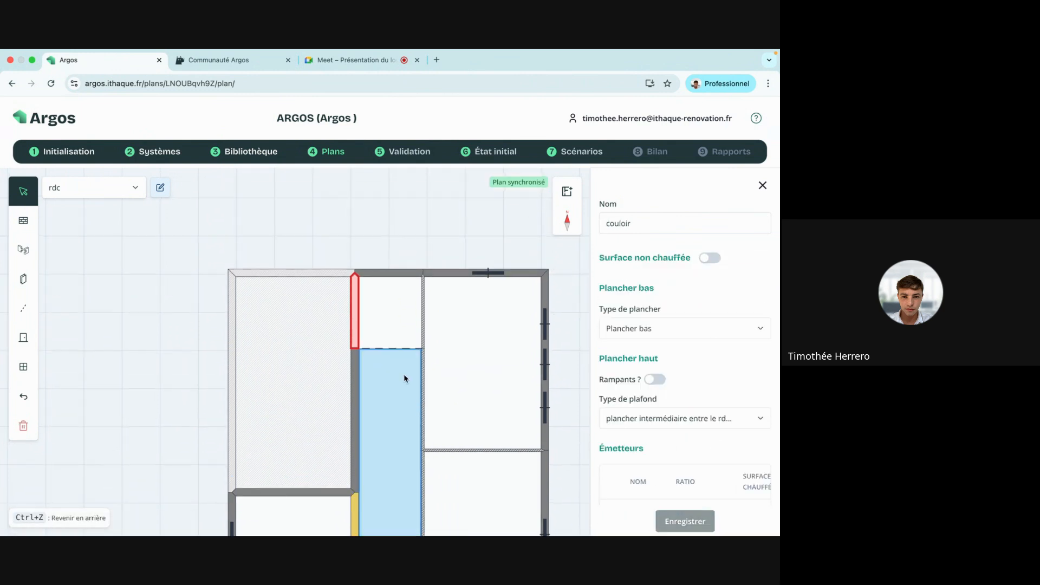
click(354, 308)
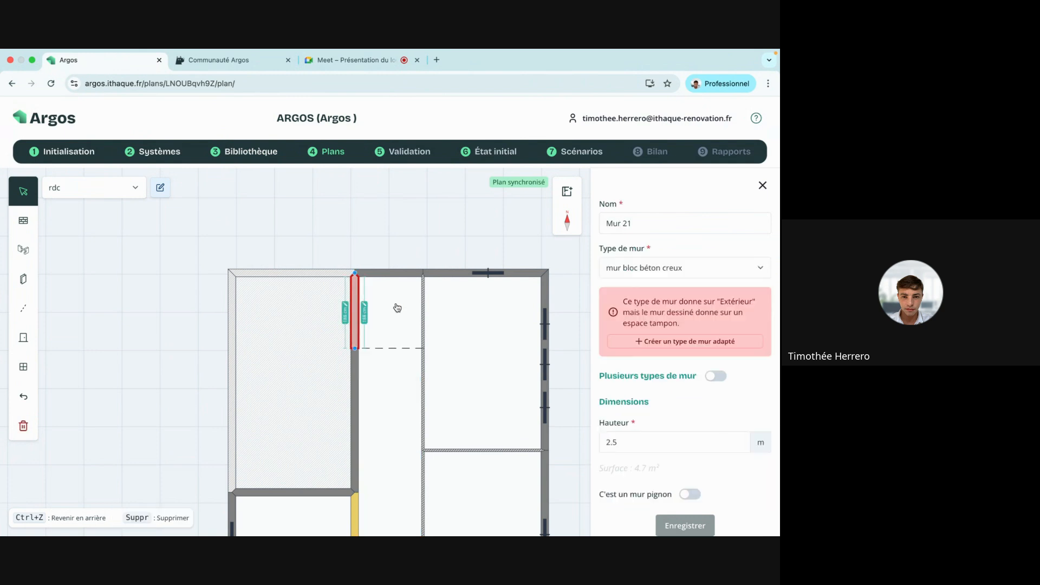
click(690, 276)
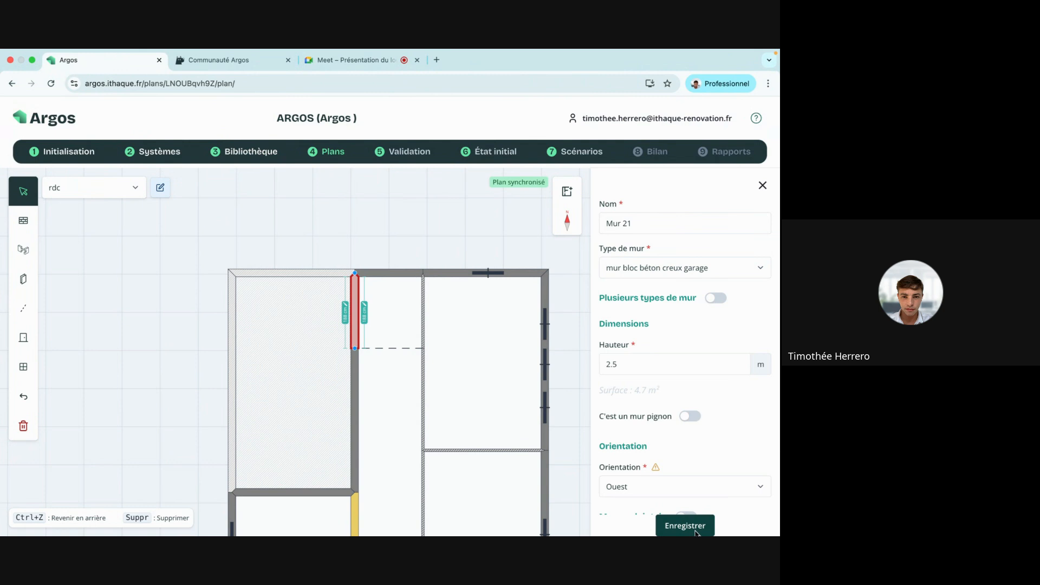
click(695, 529)
click(762, 185)
scroll(666, 262, down, 5)
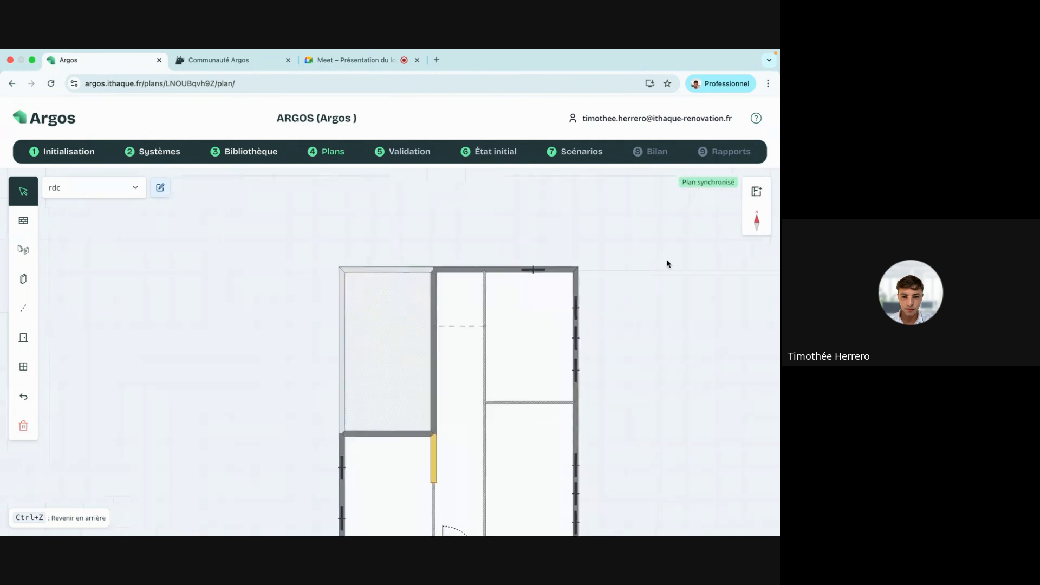
drag(685, 318, 559, 263)
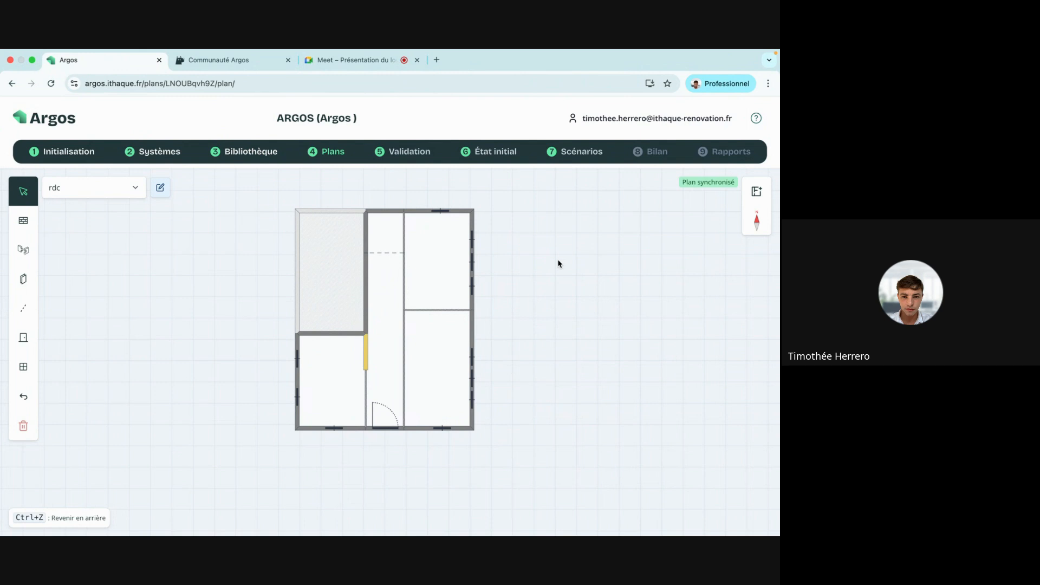
Go to slide 5, the 'Plans' 3-D house labelled Garage, RDC, R+1 and Combles perdus.
key(ctrl+Right)
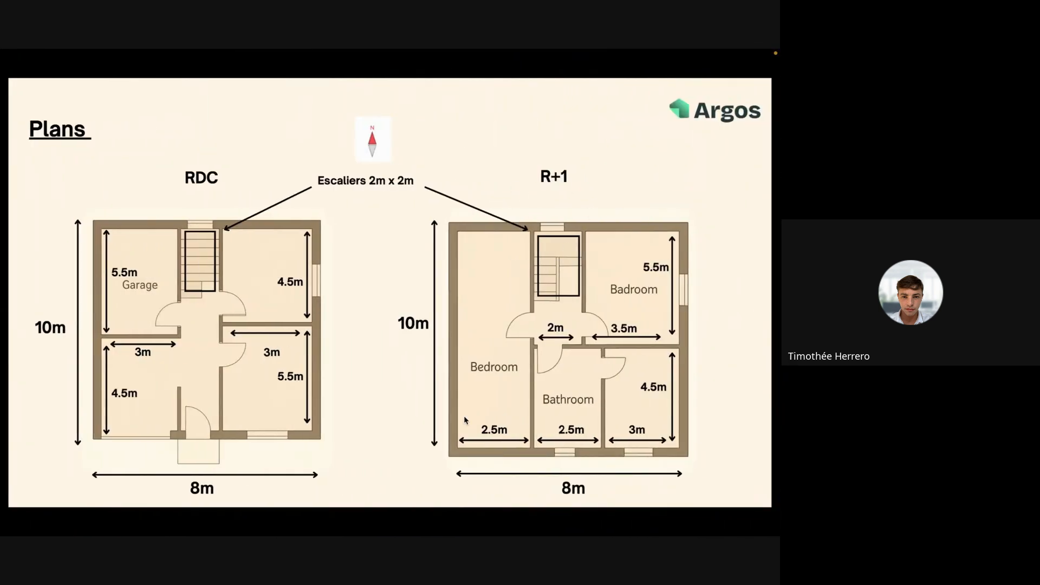
key(Right)
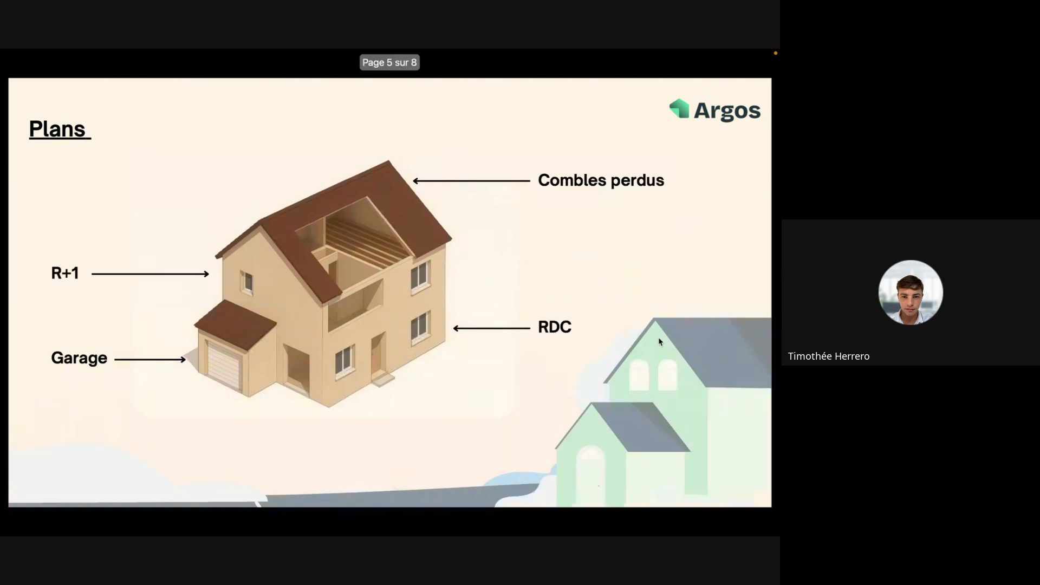
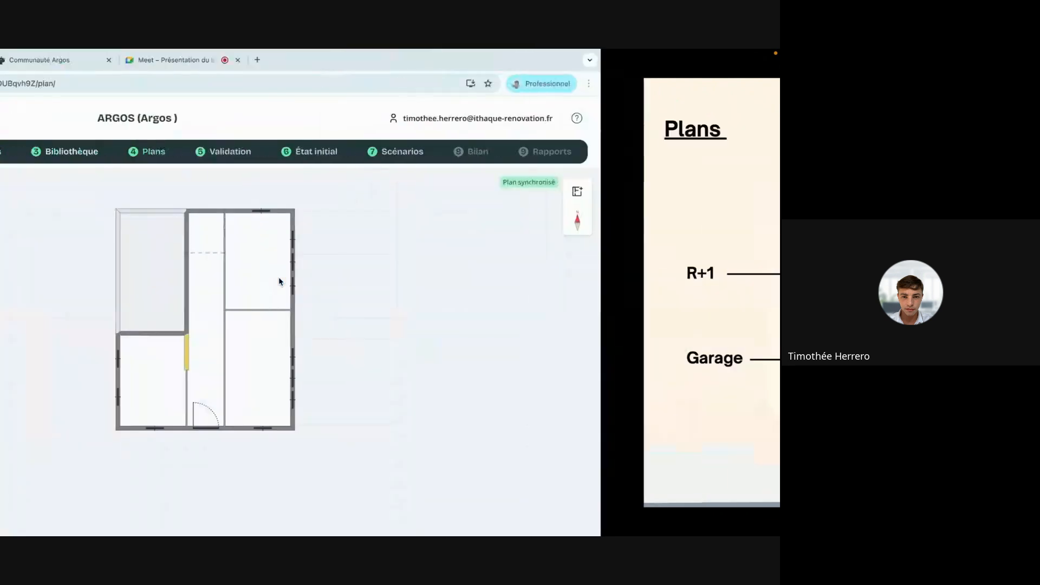
Switch to the Bibliothèque des types d'éléments listing floor, ceiling and wall types.
click(260, 157)
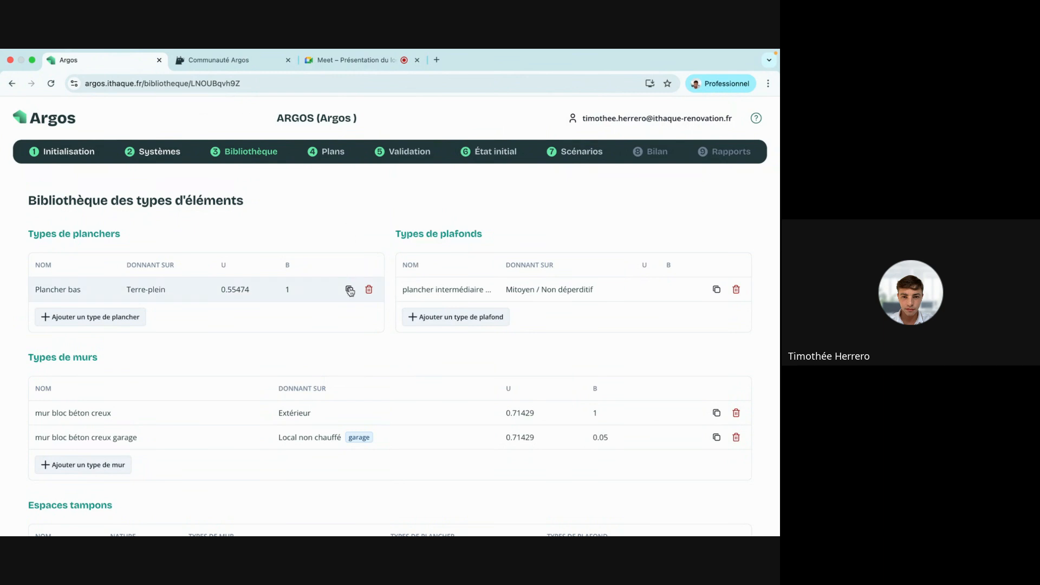
Copy Plancher bas as 'Plancher intermédiaire entre rdc et r+1' onto Mitoyen / Non déperditif, recalculated and saved.
click(350, 292)
click(197, 288)
click(171, 206)
key(BackSpace)
key(BackSpace)
key(BackSpace)
key(BackSpace)
key(BackSpace)
key(BackSpace)
key(BackSpace)
key(BackSpace)
key(BackSpace)
key(BackSpace)
key(BackSpace)
key(BackSpace)
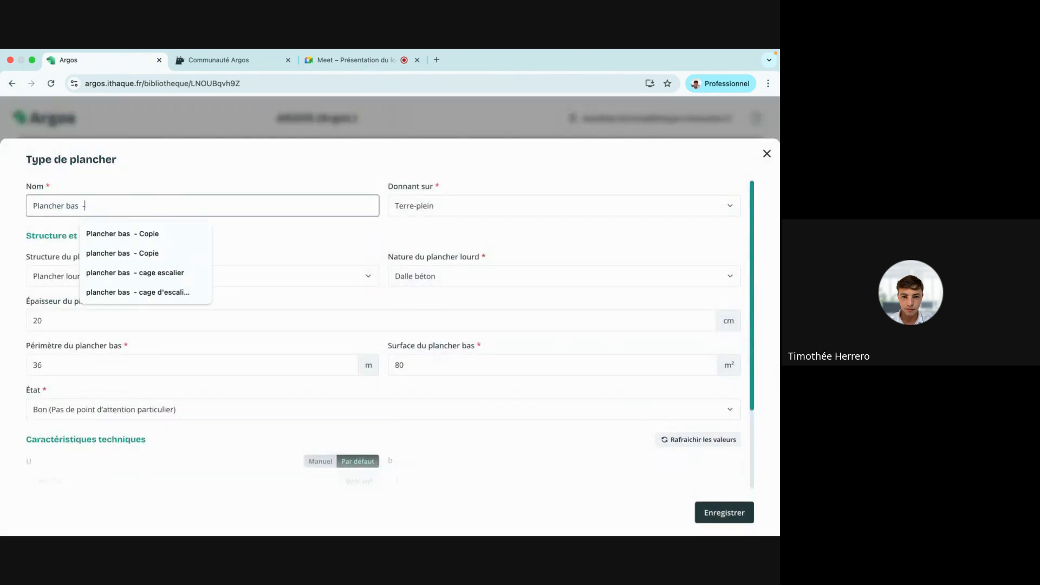
text(inter)
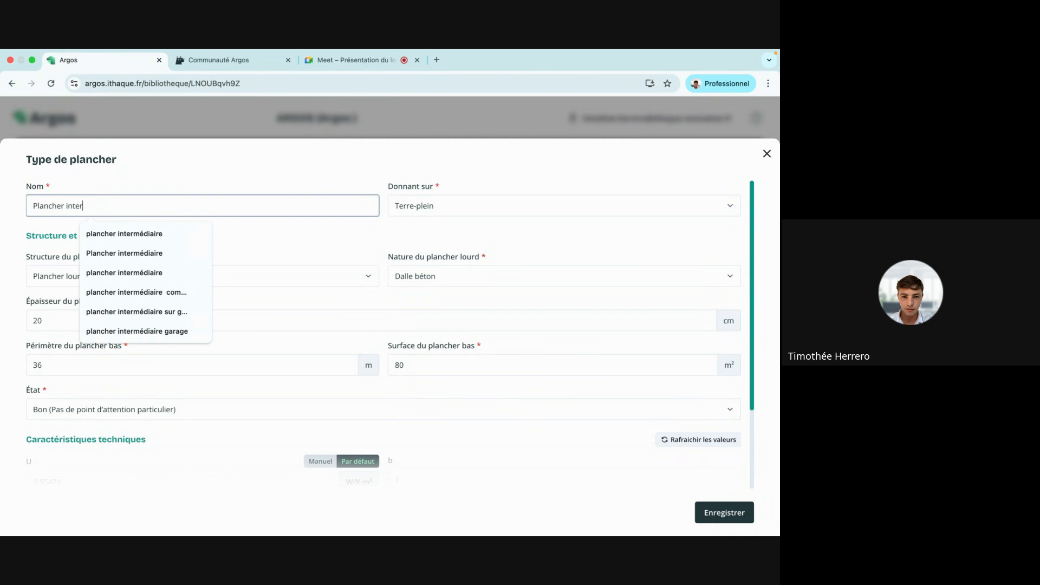
text(médiaire entre rdc et r+1)
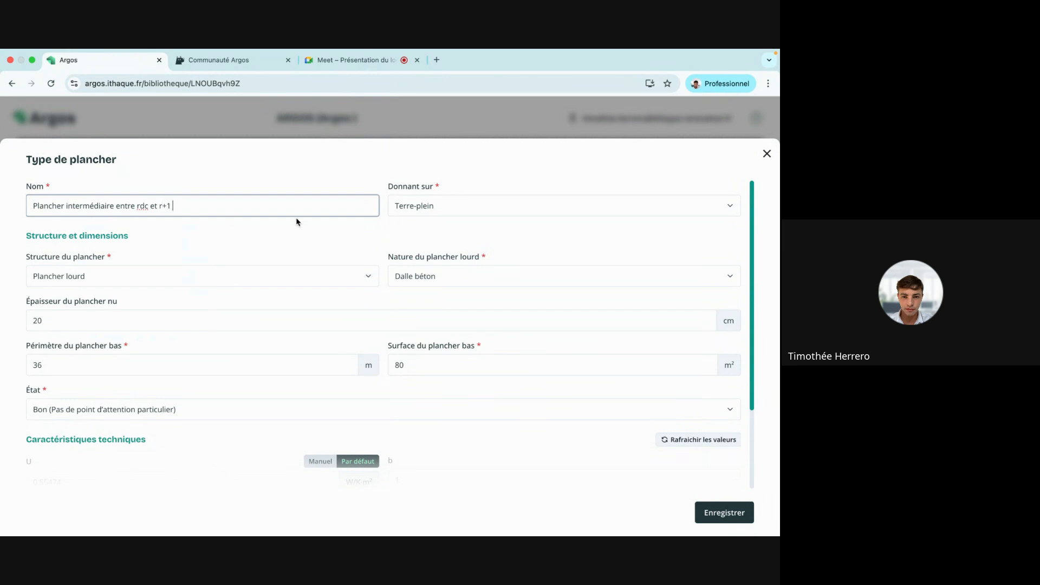
click(434, 206)
click(431, 319)
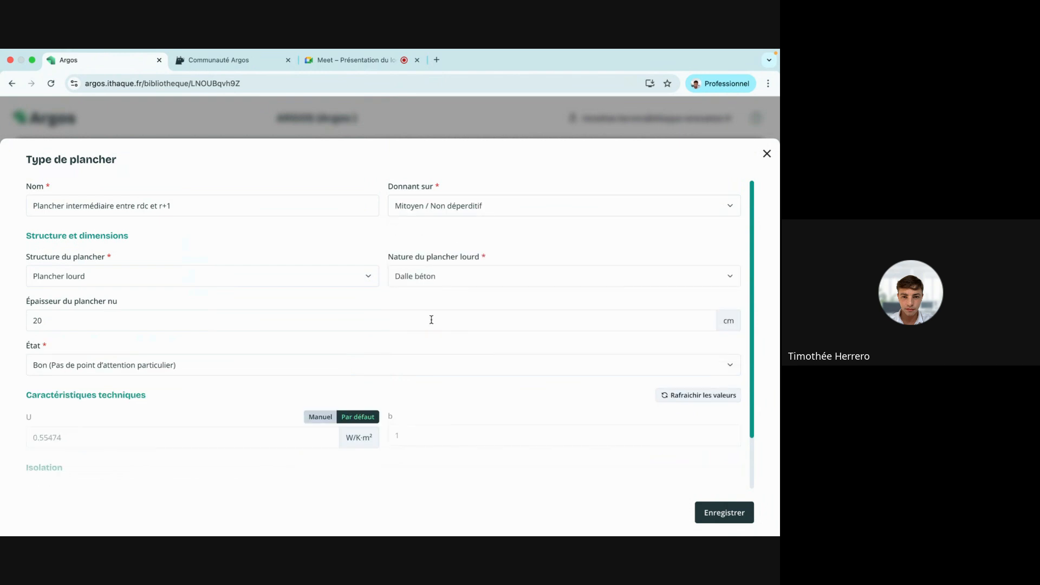
click(698, 395)
click(727, 513)
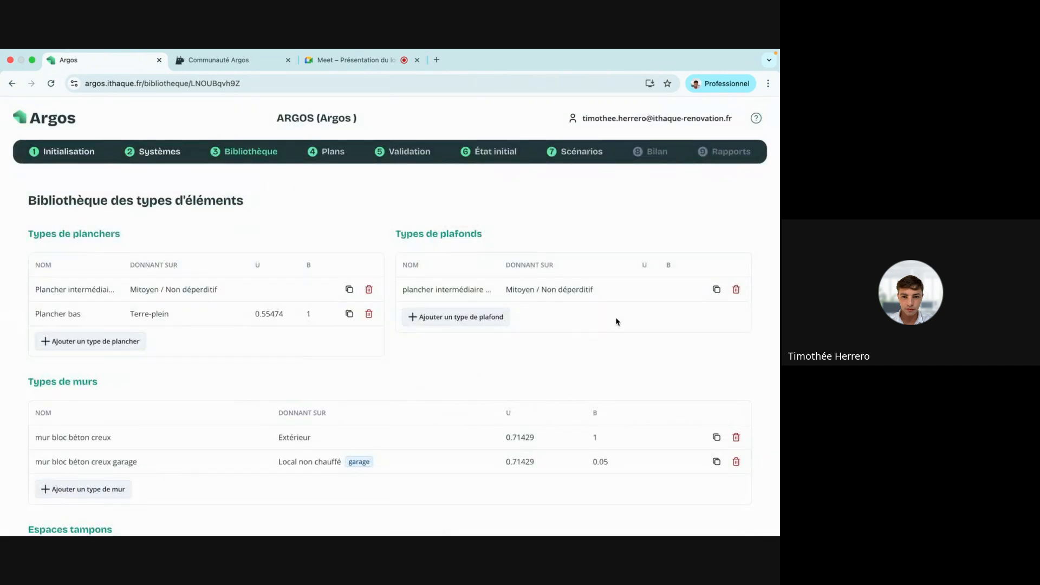
Copy the plafond type as 'plancher intermédiaire entre le r+1 et combles' onto Local non chauffé, and save.
click(722, 291)
click(519, 295)
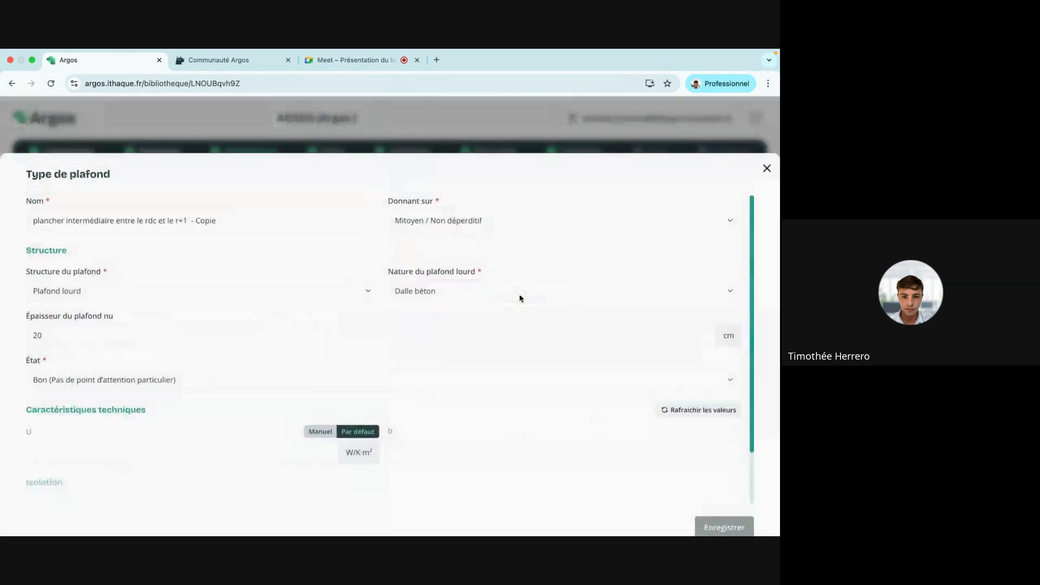
drag(272, 205, 148, 205)
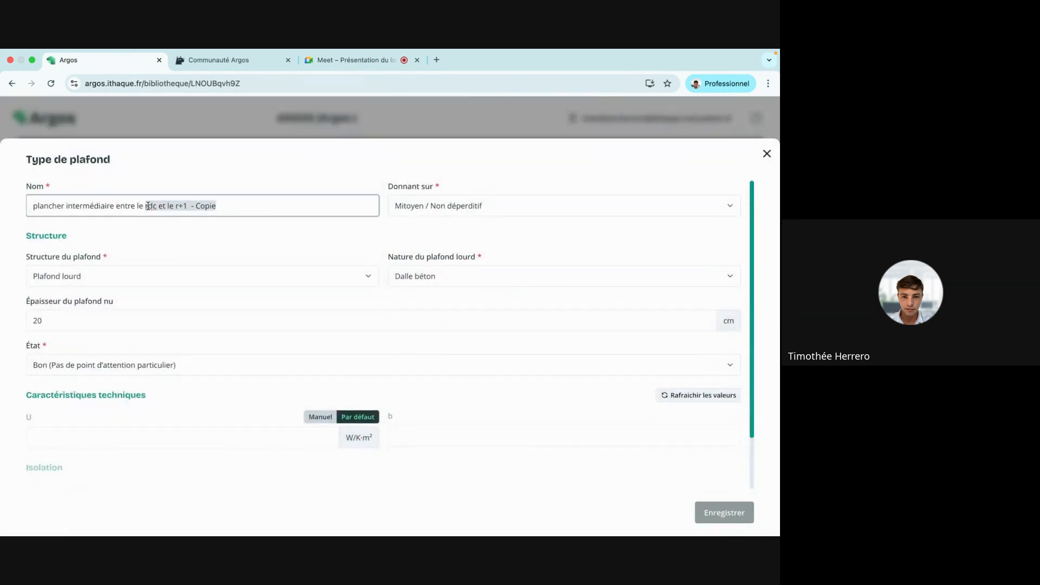
key(BackSpace)
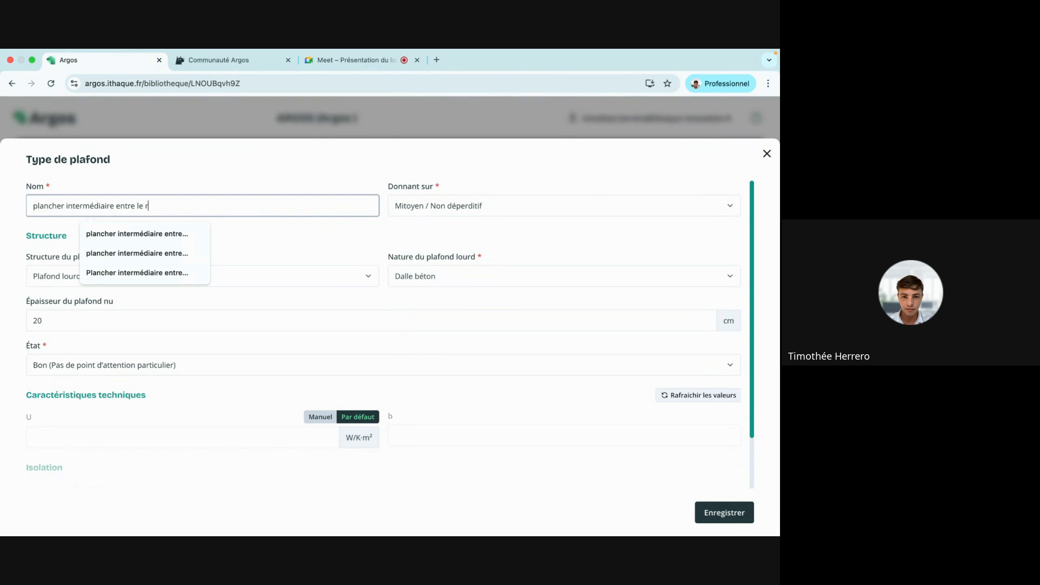
text(r+1 et)
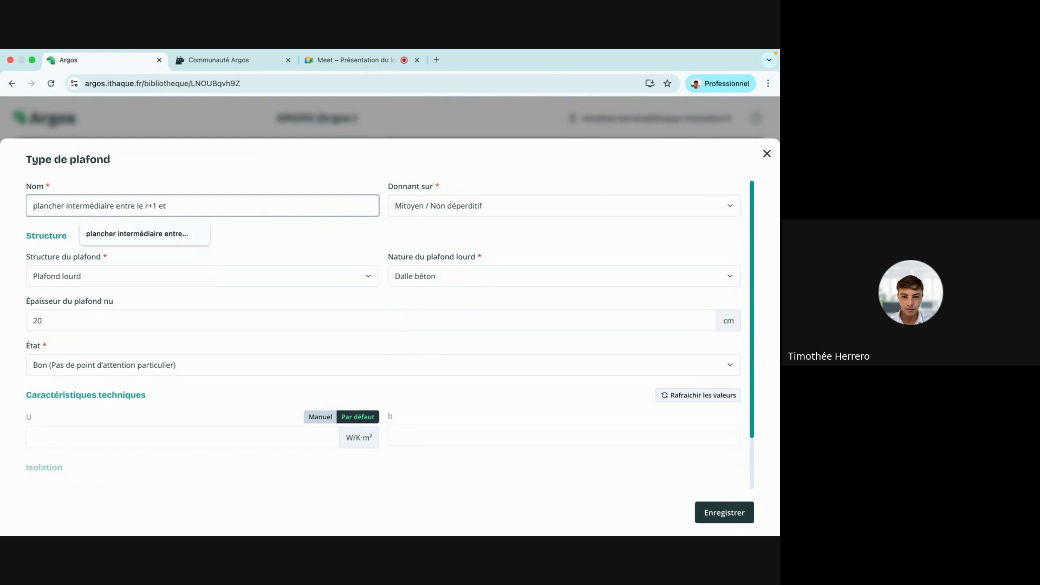
text( combles)
click(428, 209)
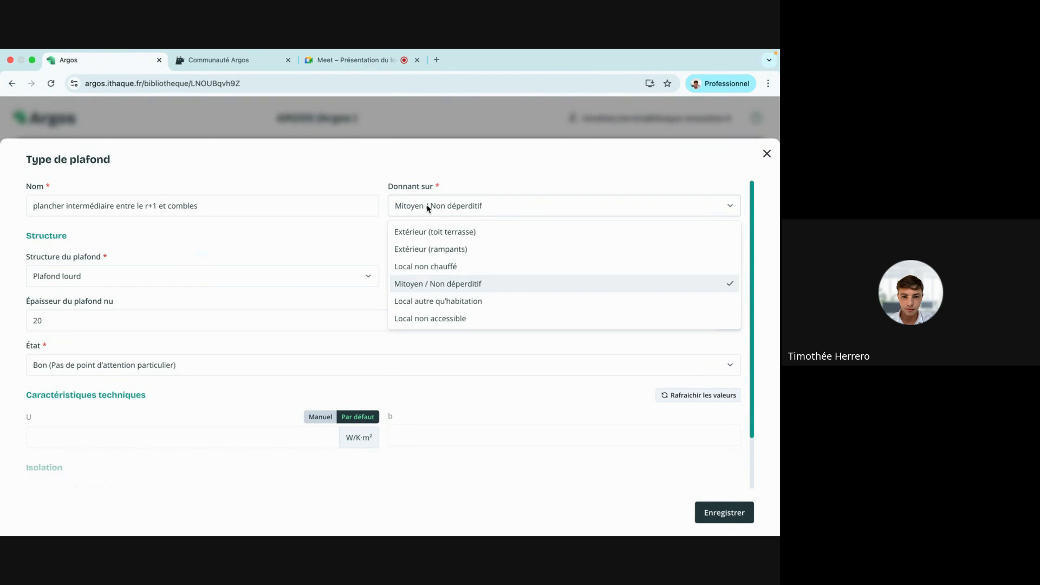
click(471, 266)
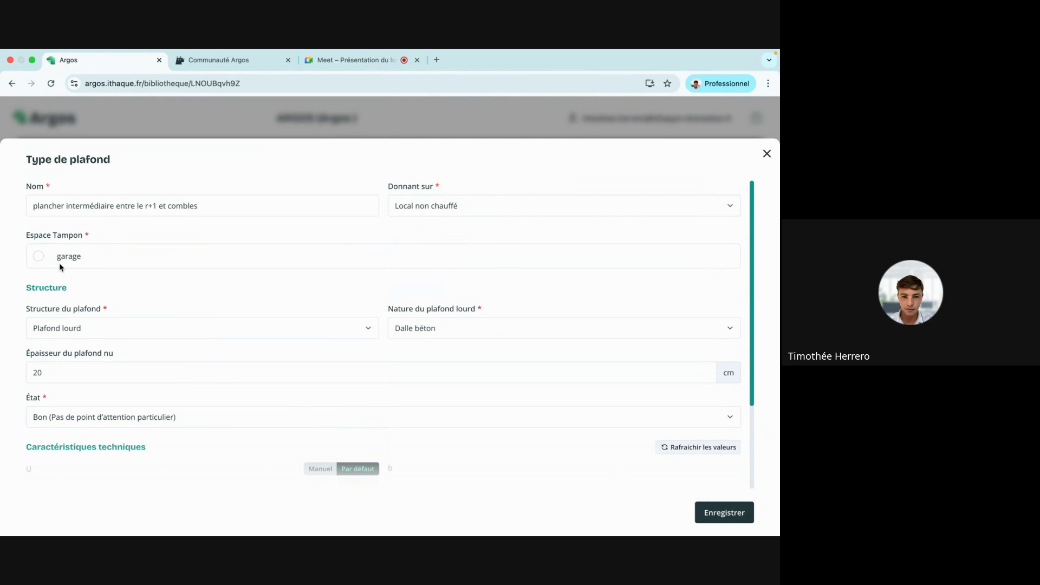
scroll(575, 323, down, 3)
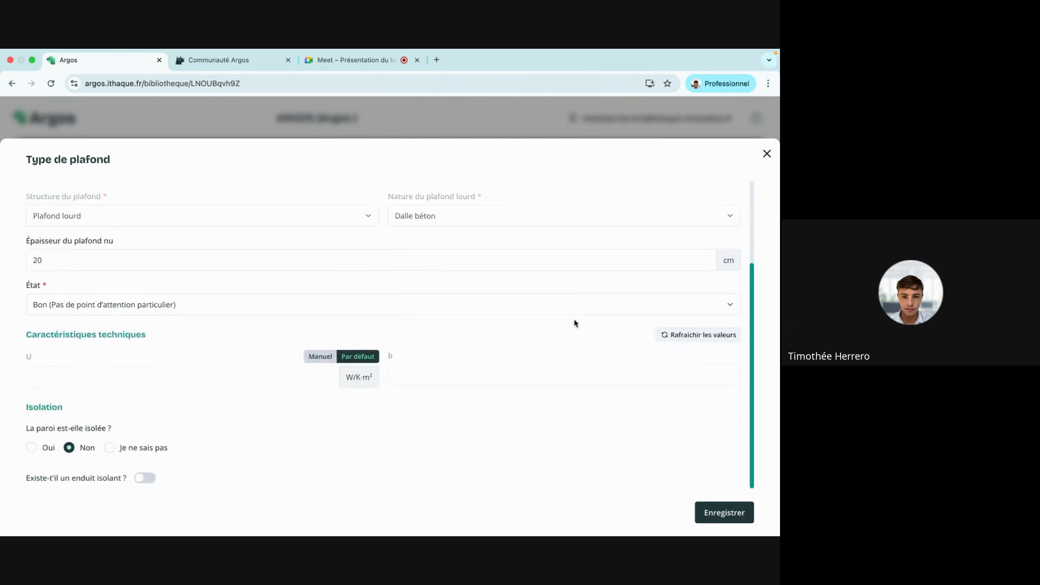
click(720, 508)
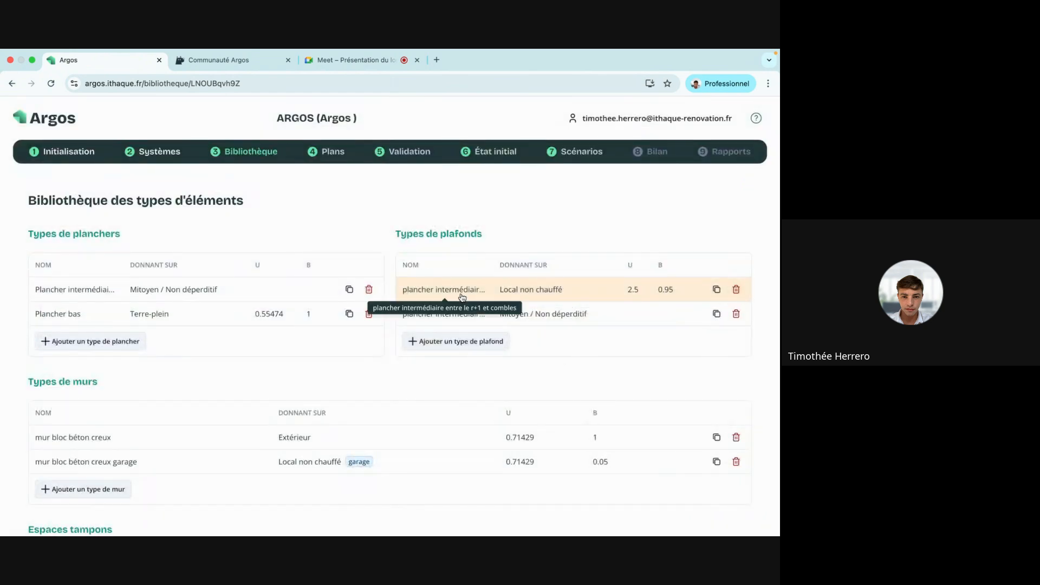
Rename the Copie de rdc floor to 'rd+1', save, and open its plan.
click(330, 155)
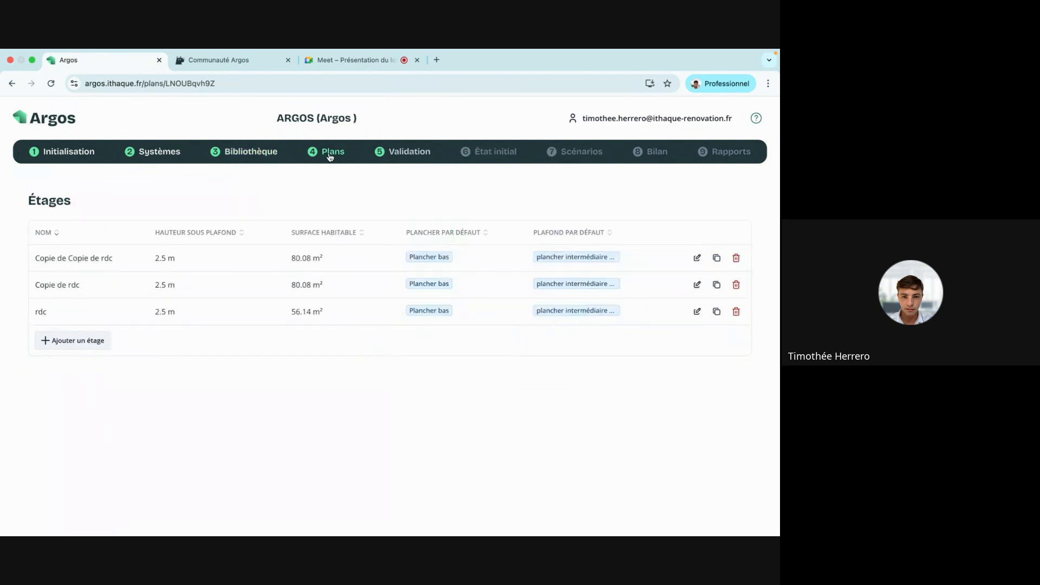
click(697, 286)
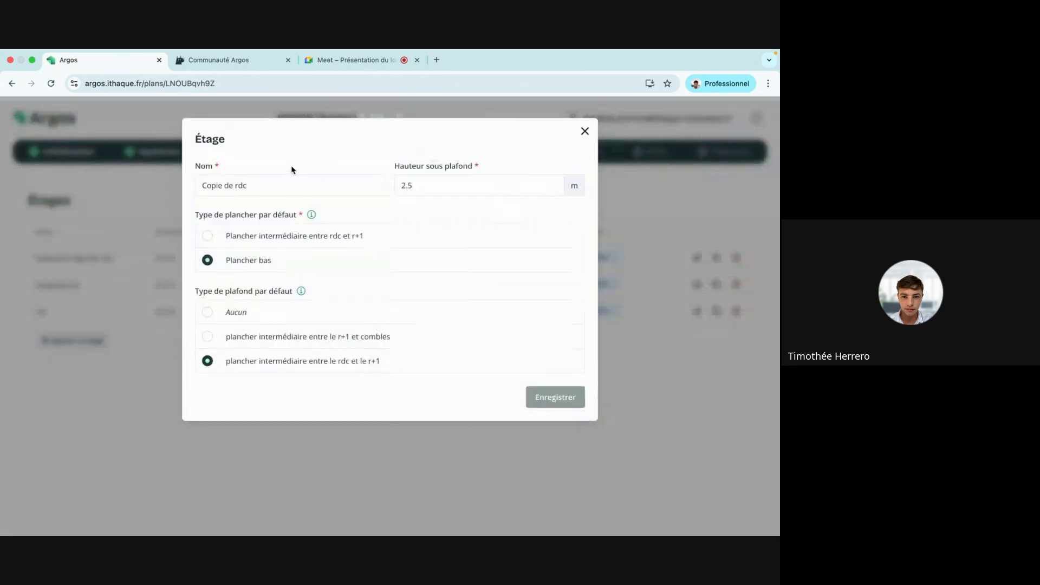
click(280, 183)
key(super+a)
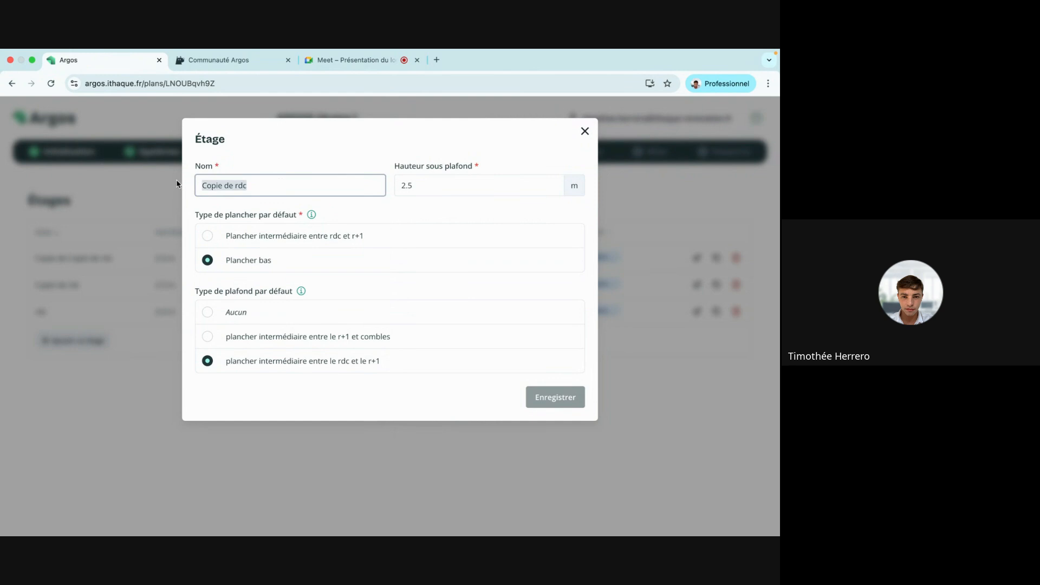
text(rd+1)
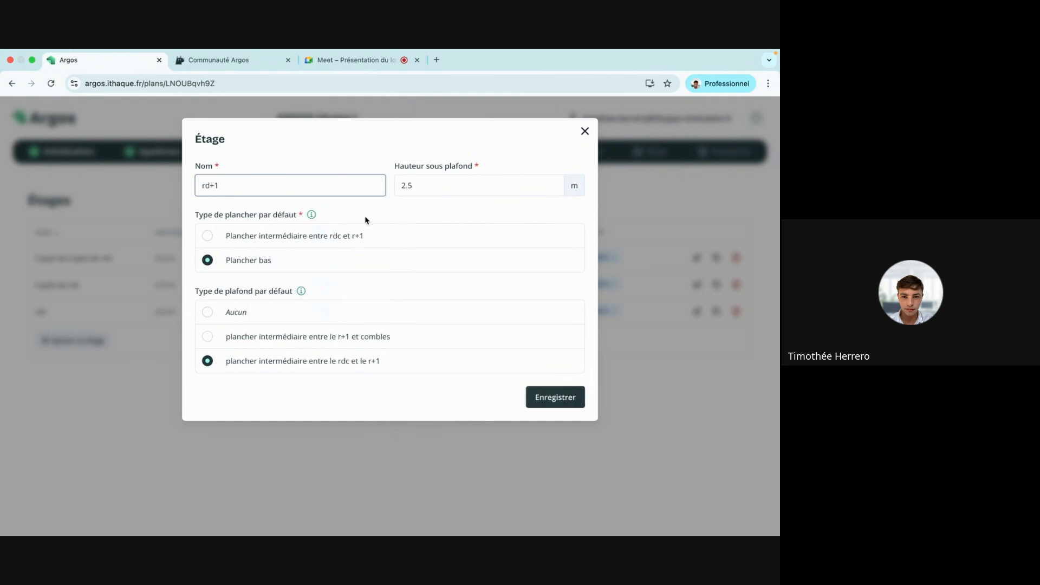
click(408, 214)
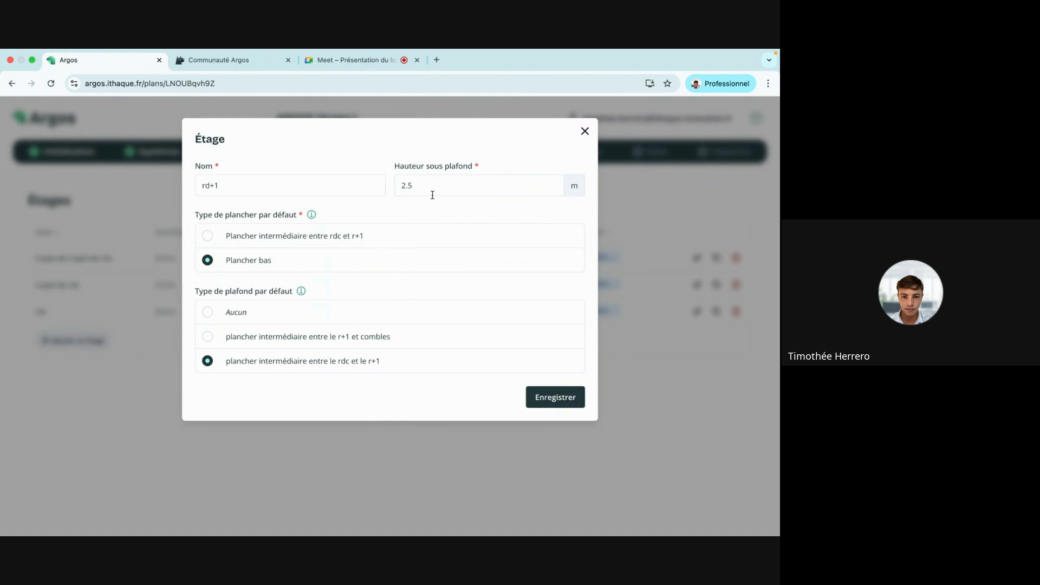
click(554, 398)
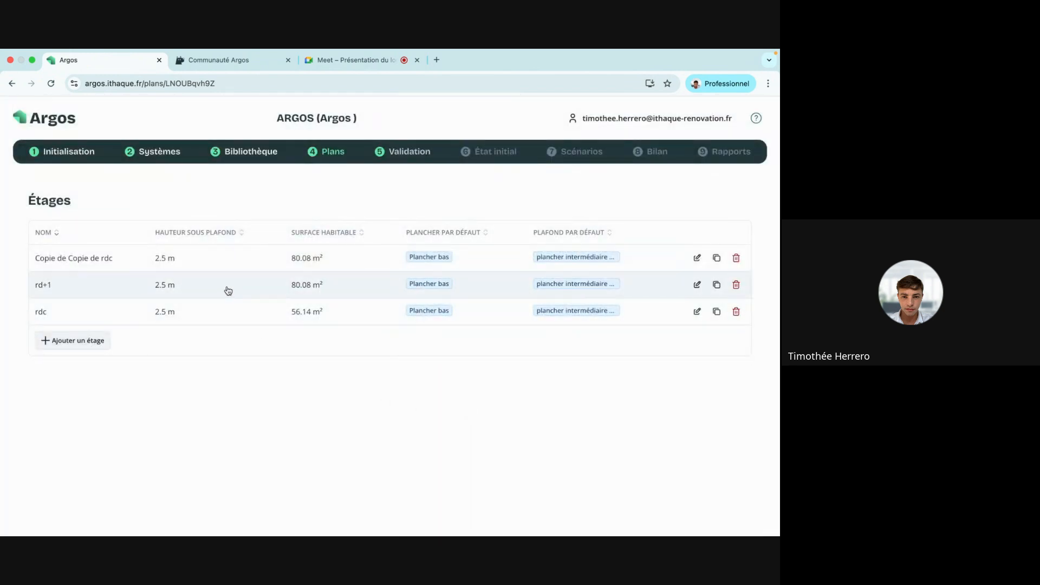
click(227, 290)
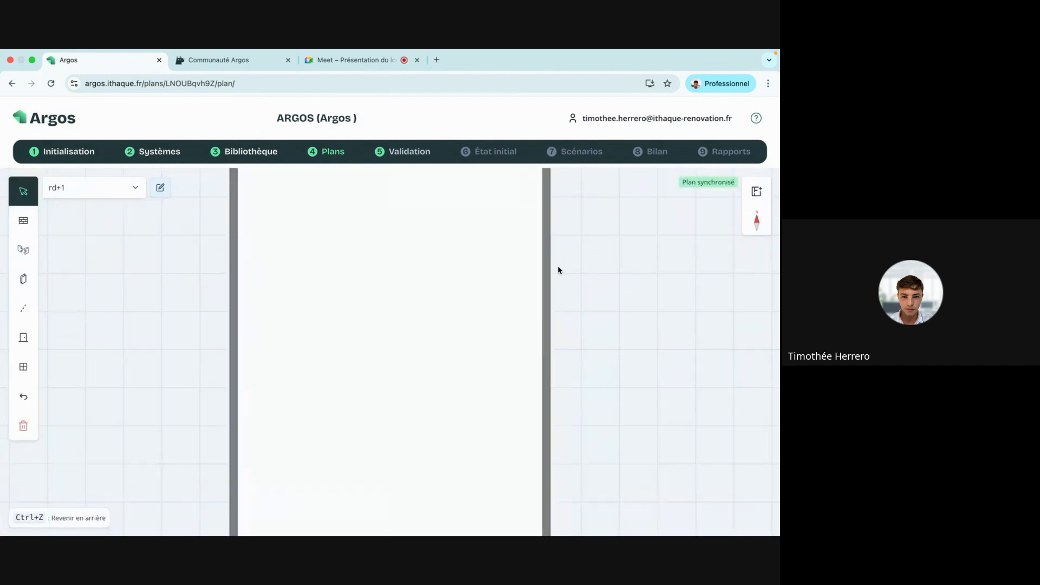
Correct the floor name from 'rd+1' to 'r+1' and save it.
click(336, 154)
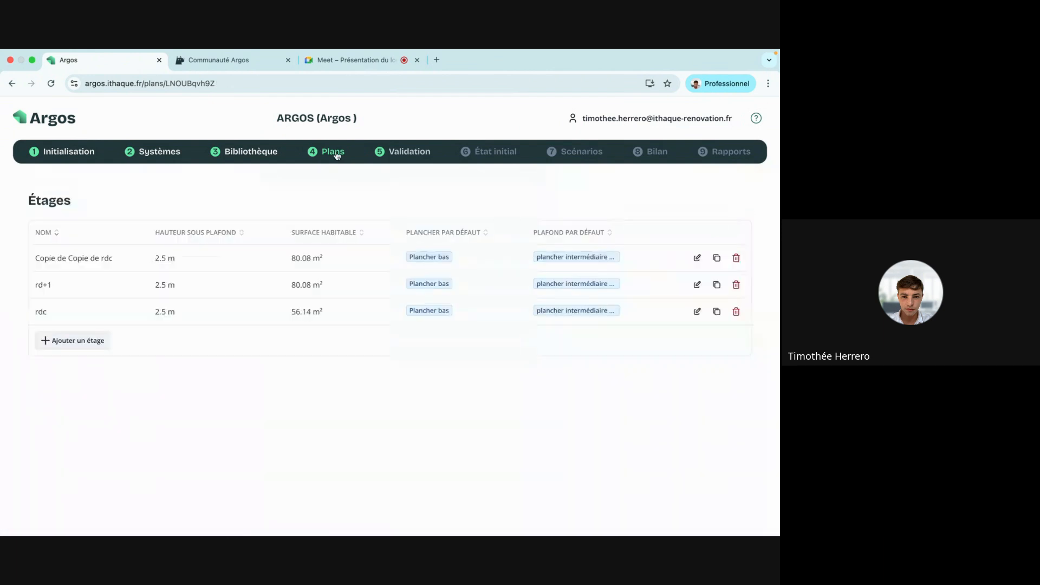
click(697, 284)
click(213, 186)
key(BackSpace)
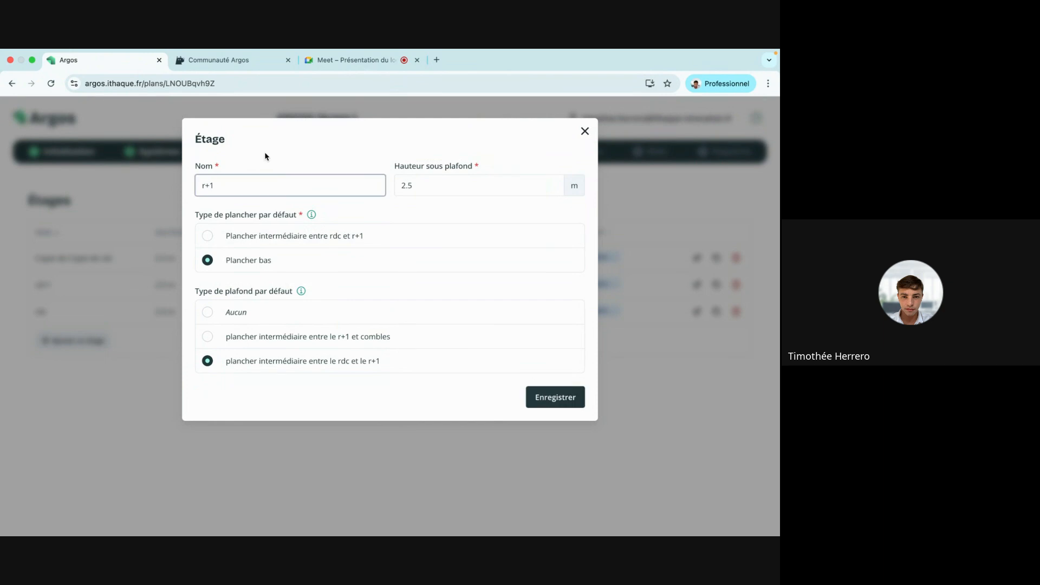
click(575, 400)
Give the r+1 room the rdc–r+1 intermediate floor and the r+1–combles ceiling, and save.
click(152, 279)
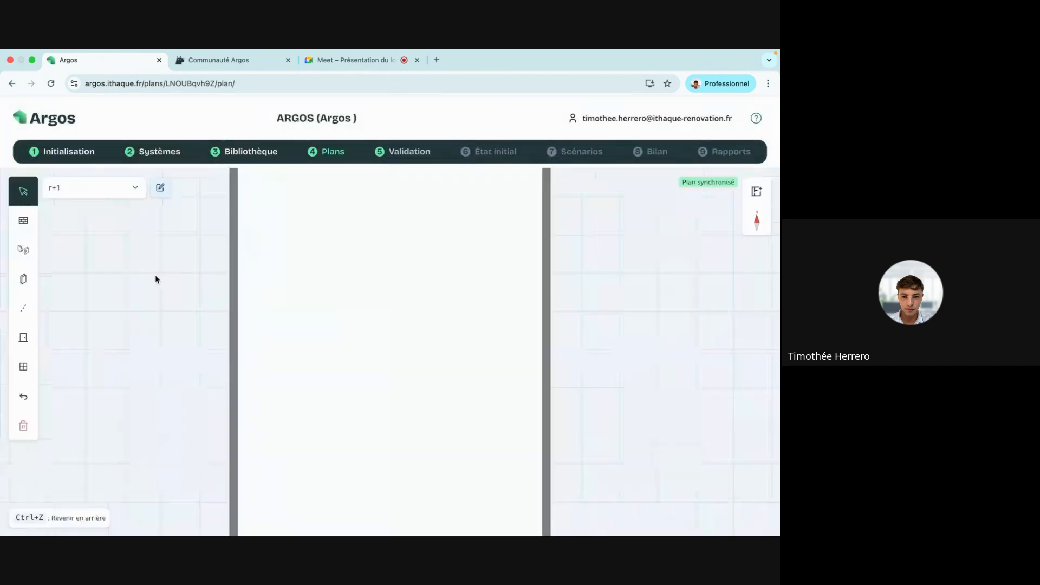
click(336, 250)
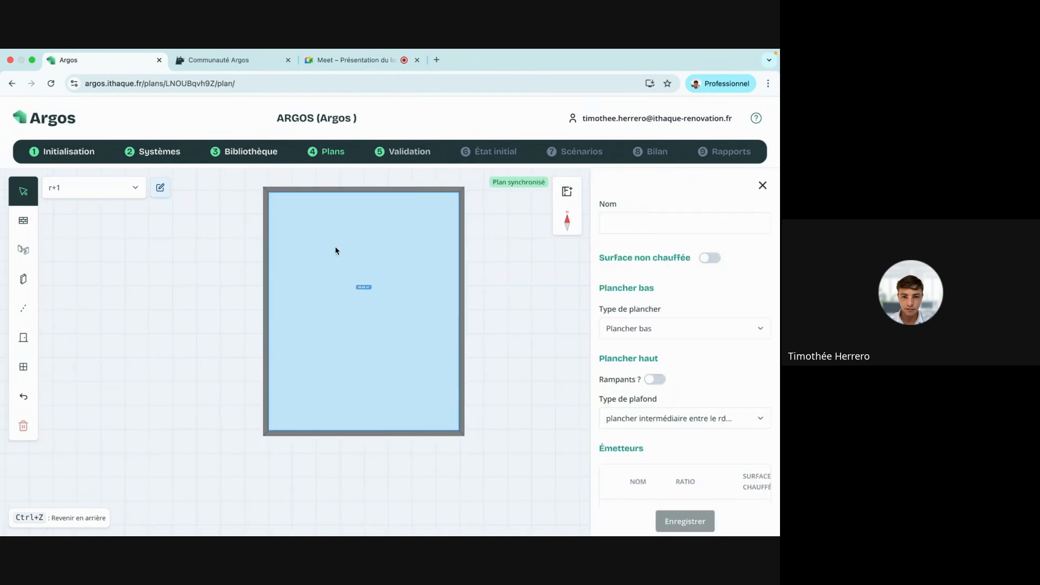
scroll(673, 297, down, 1)
click(671, 301)
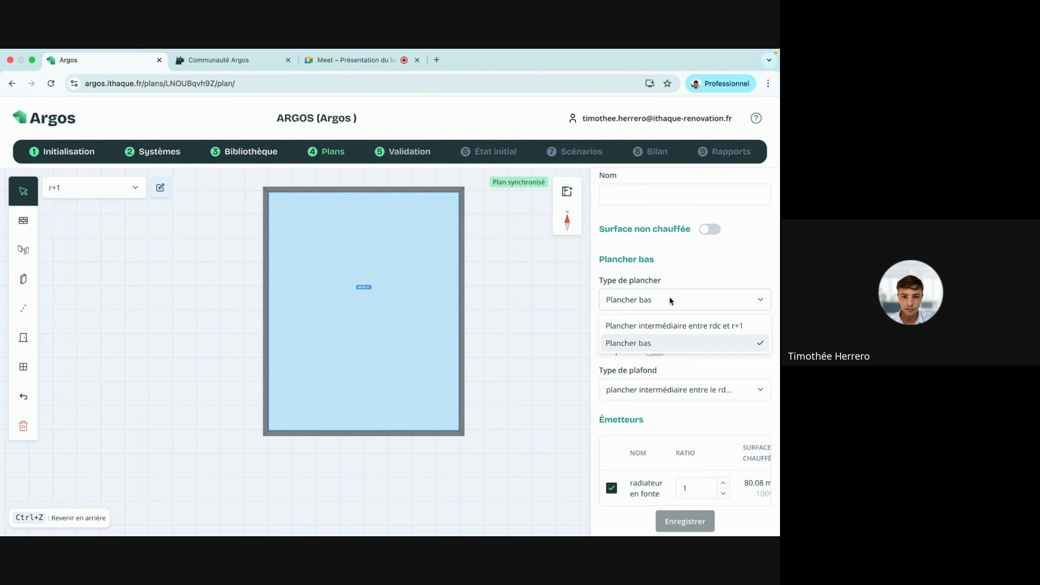
click(702, 324)
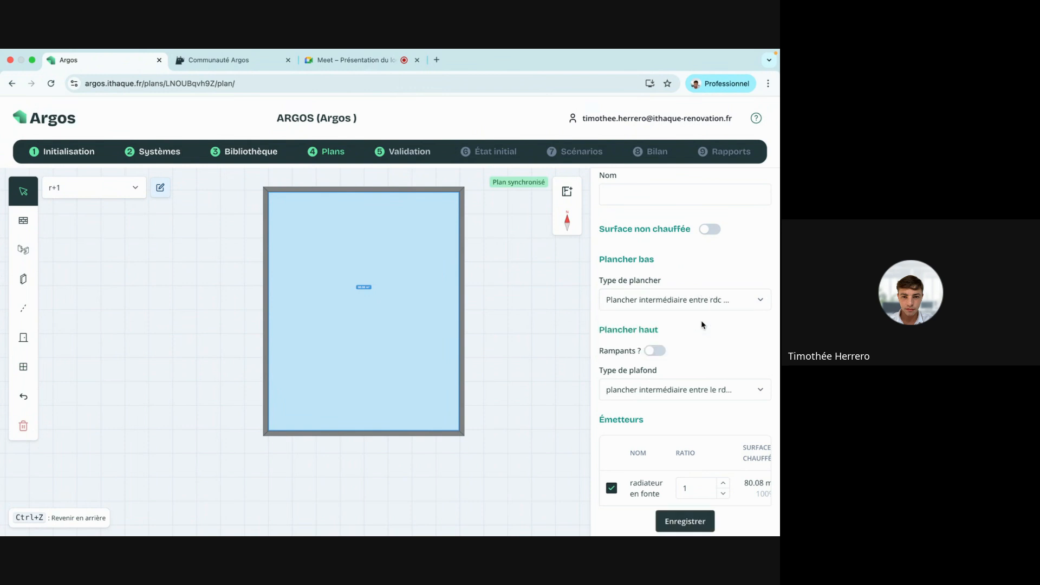
click(704, 391)
click(700, 417)
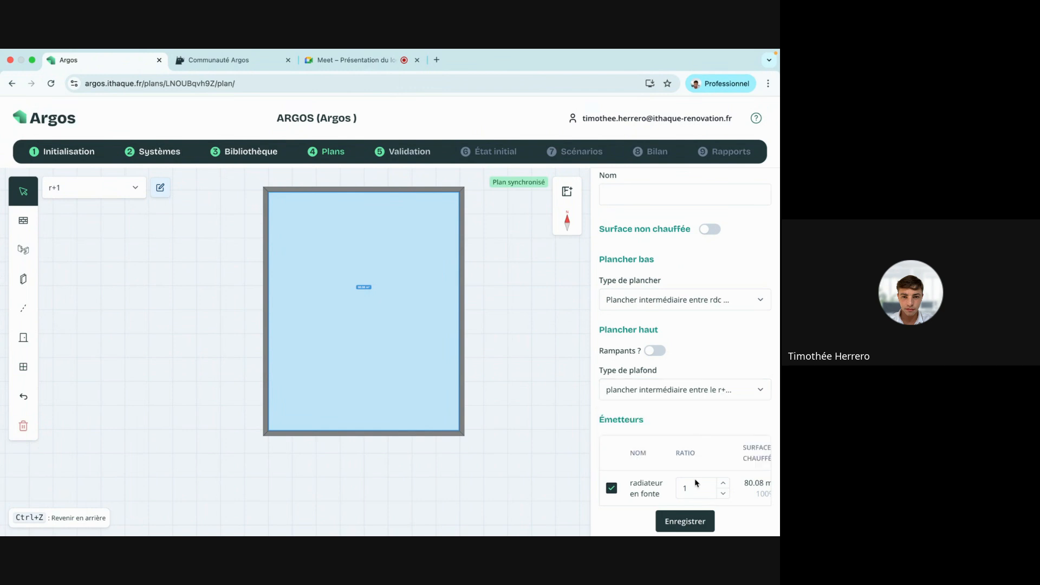
click(685, 521)
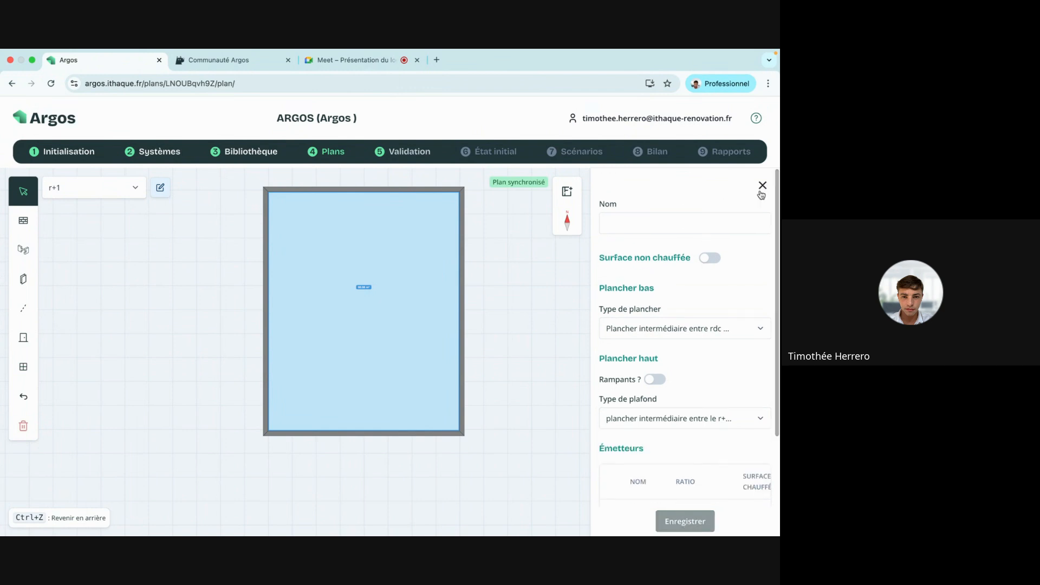
drag(553, 245, 494, 277)
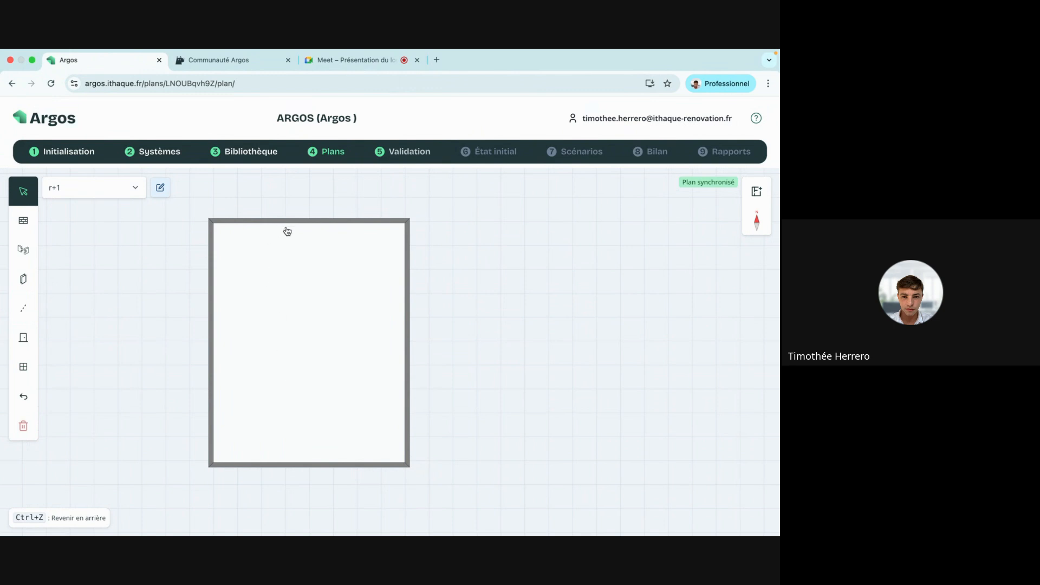
Draw two interior walls on r+1: 173 cm down from the top wall and 226 cm from the left wall.
click(24, 308)
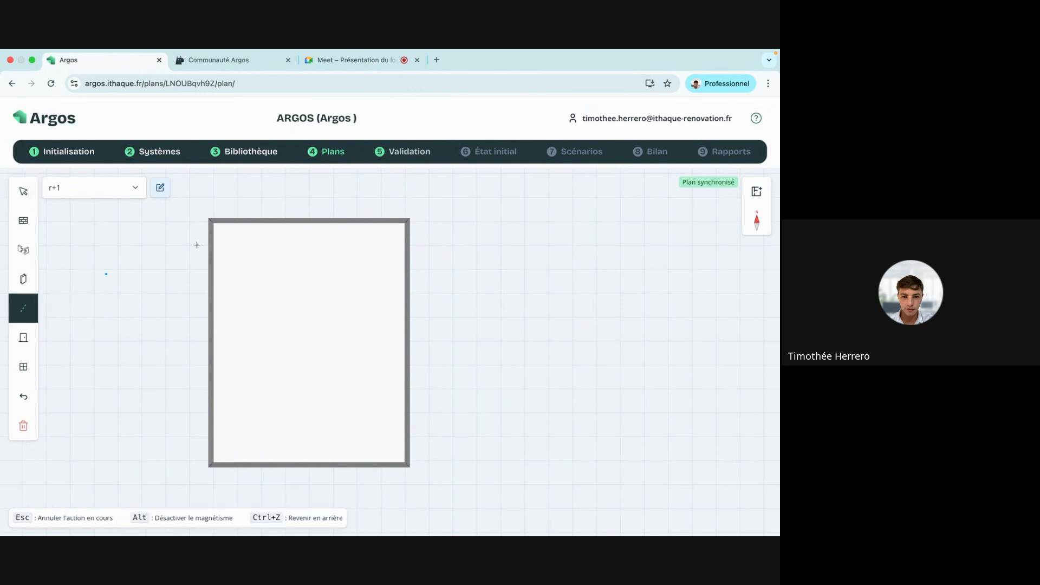
click(279, 221)
click(280, 261)
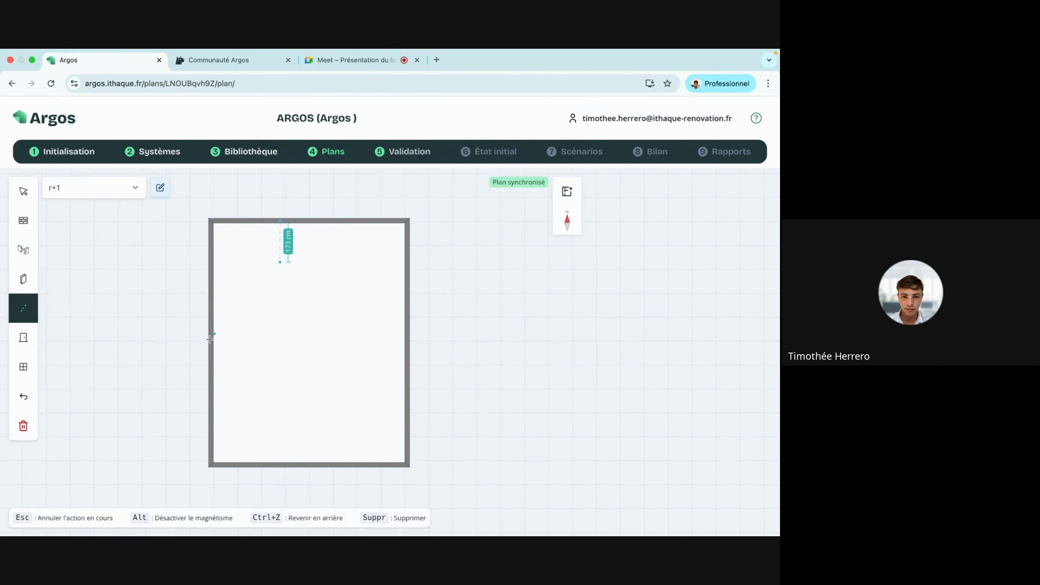
click(211, 338)
click(264, 339)
click(23, 191)
Extend the top wall to 300 cm rightward and the left wall to 550 cm.
click(246, 223)
click(245, 231)
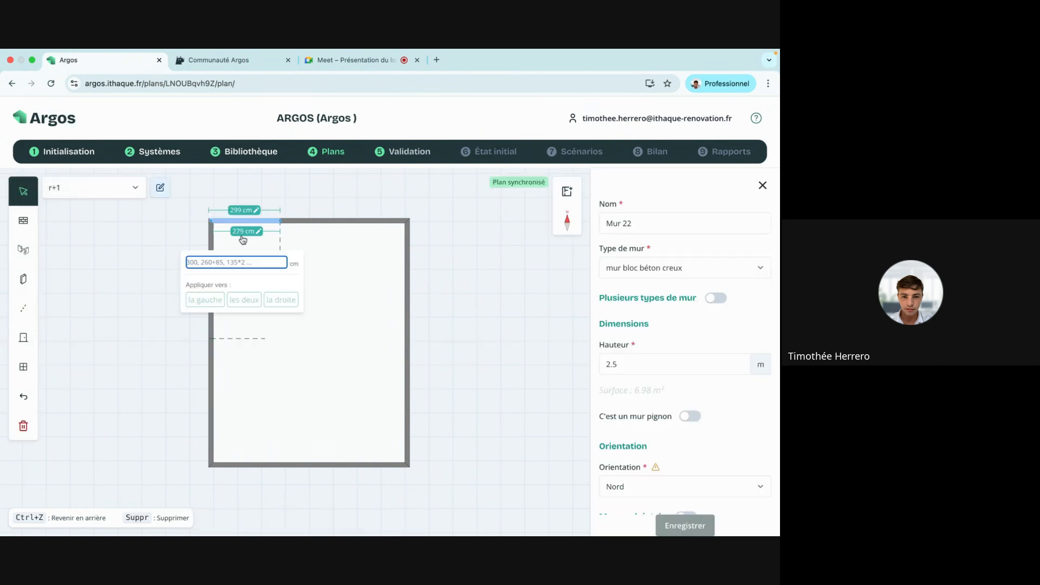
text(300)
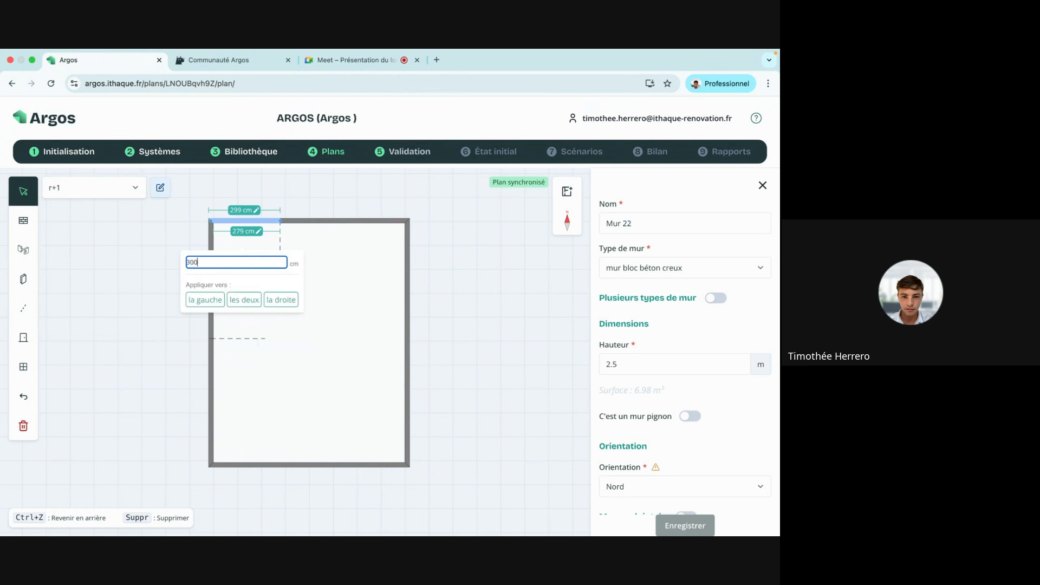
click(279, 300)
click(211, 306)
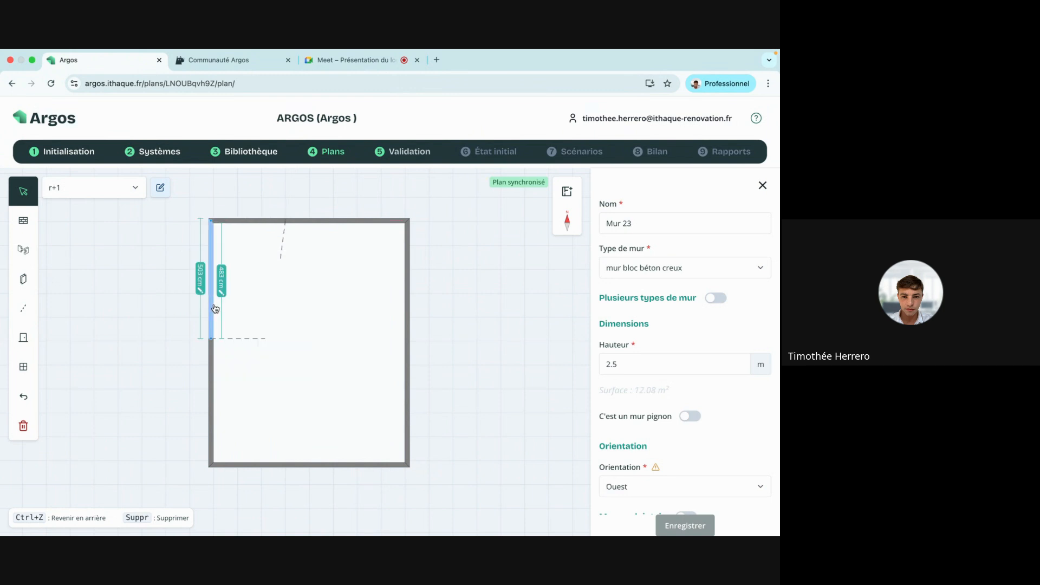
click(222, 287)
click(220, 310)
text(550)
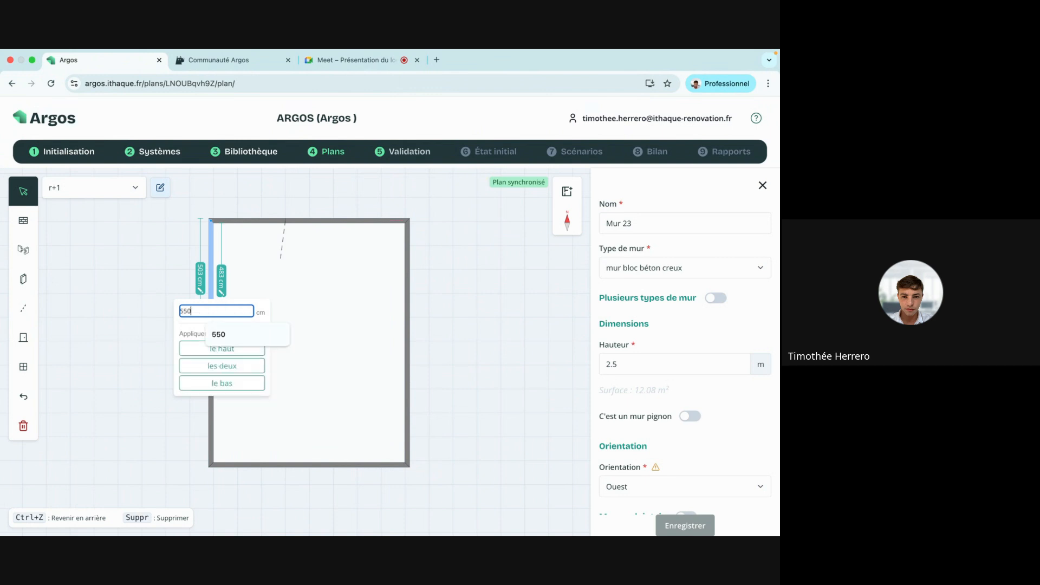
click(255, 380)
Straighten the partitions, stretching the short one up to the top wall, then show the element library.
click(259, 341)
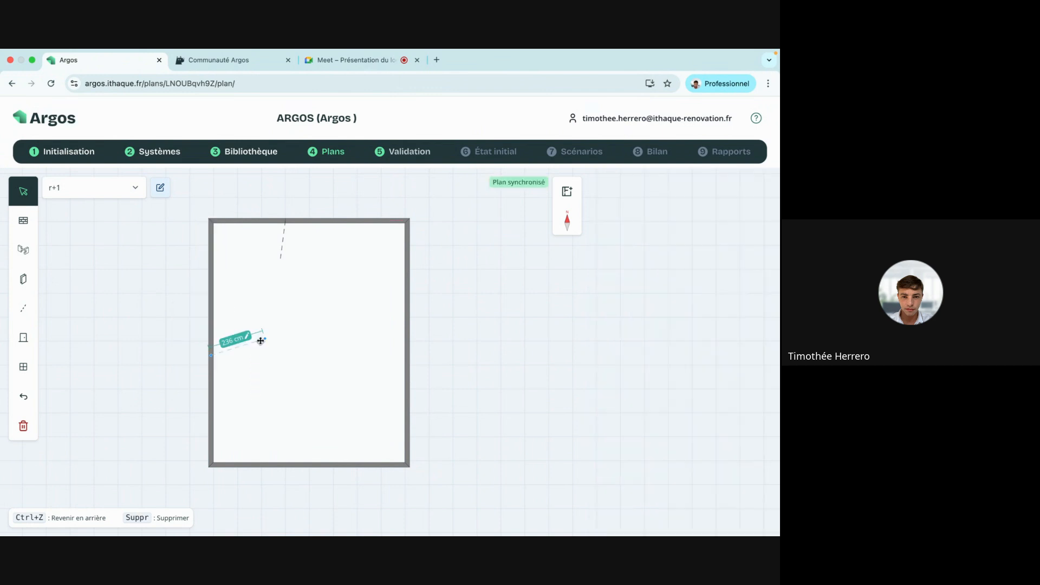
drag(263, 340, 283, 355)
click(282, 262)
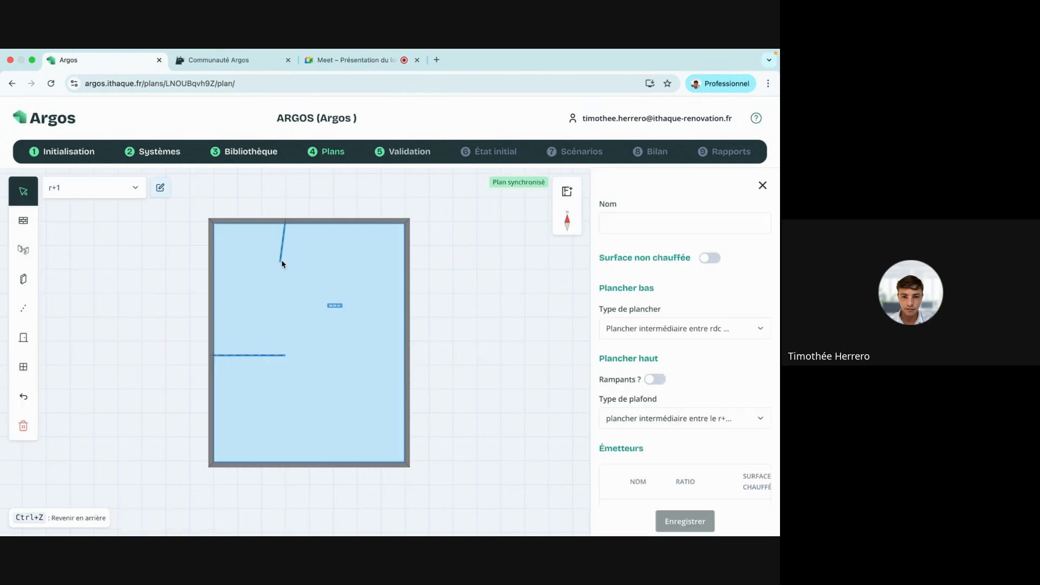
drag(282, 261, 285, 355)
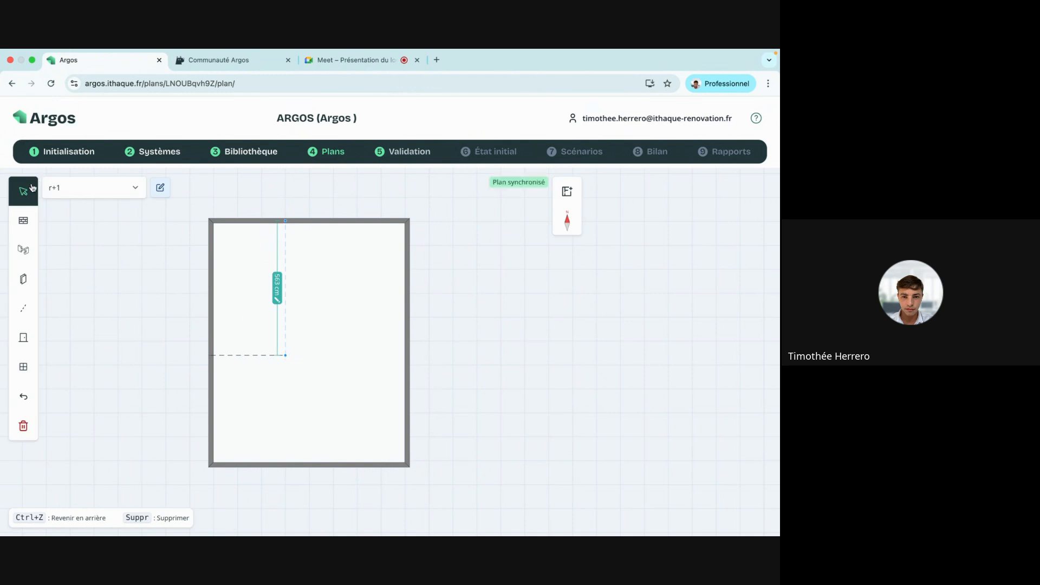
click(153, 265)
drag(312, 274, 390, 273)
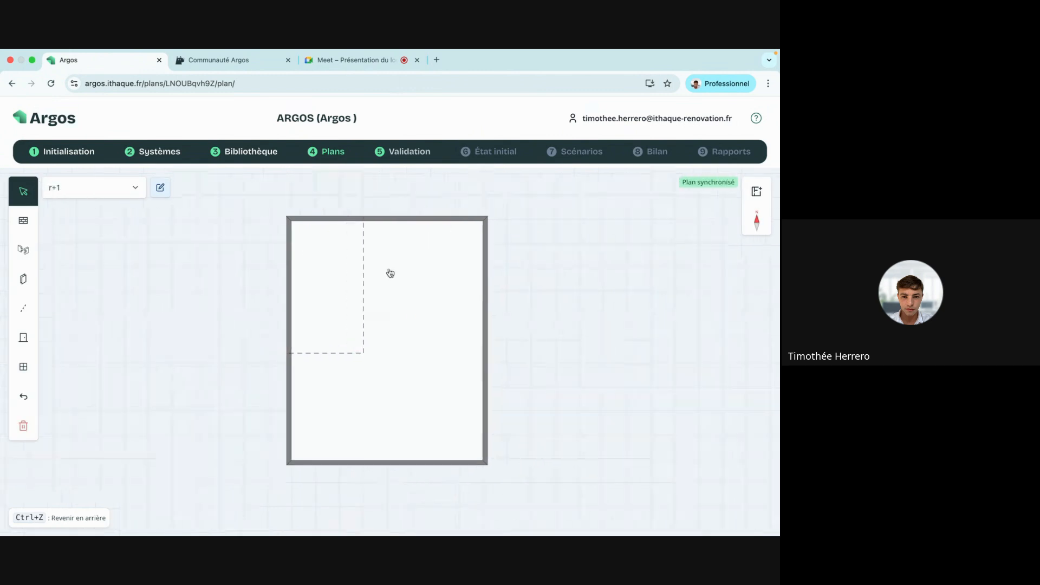
click(390, 272)
click(762, 185)
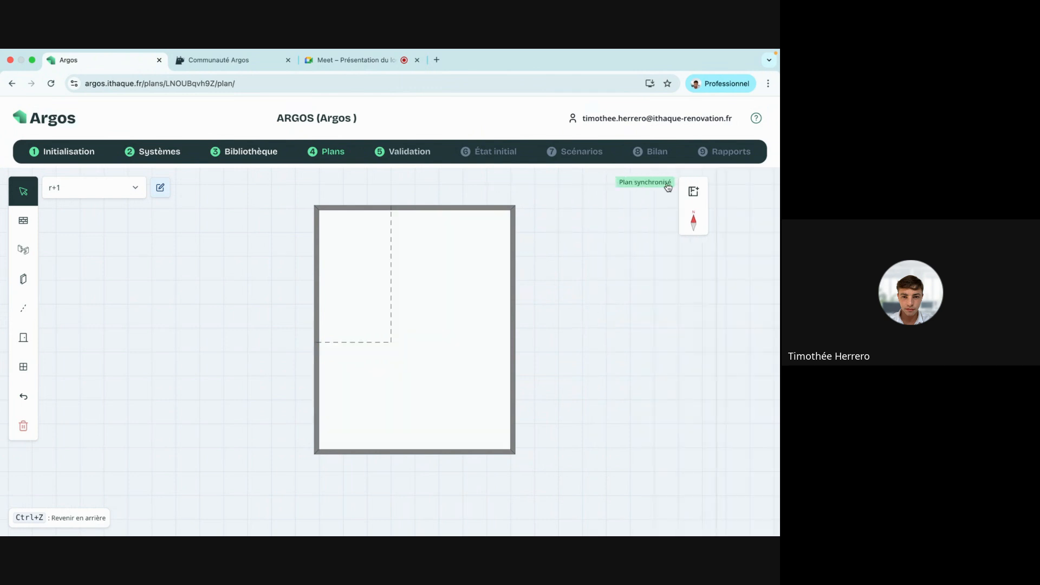
click(245, 157)
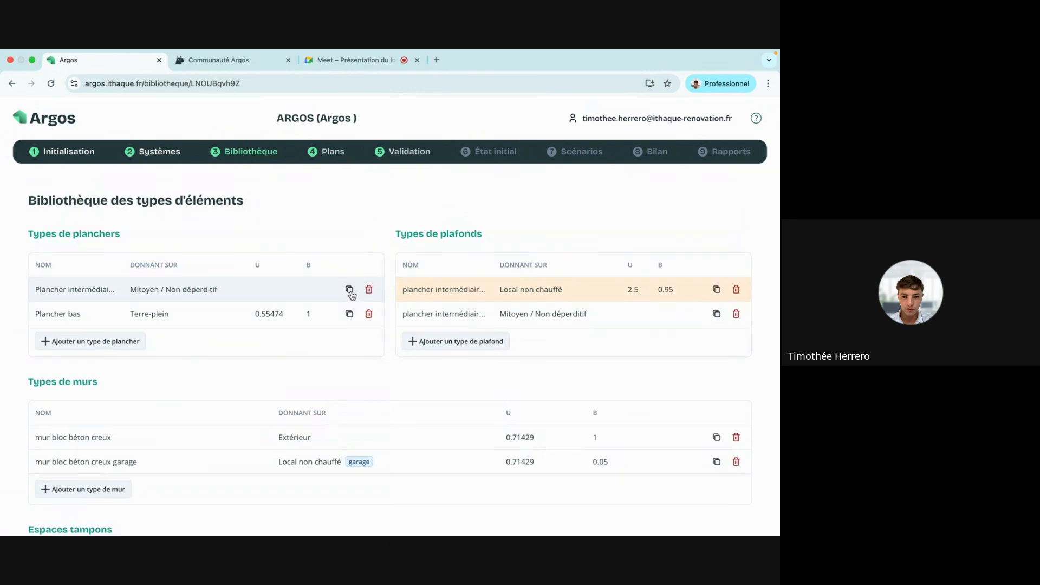
Copy the intermediate floor as 'Plancher intermédiaire entre rdc et garage' onto the unheated garage, and save.
click(349, 291)
click(265, 291)
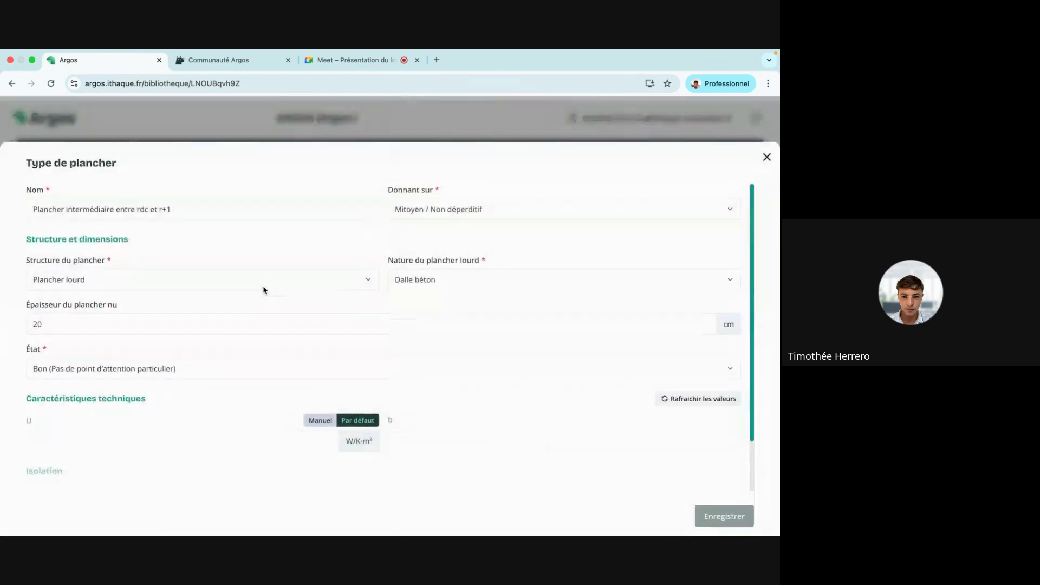
click(766, 154)
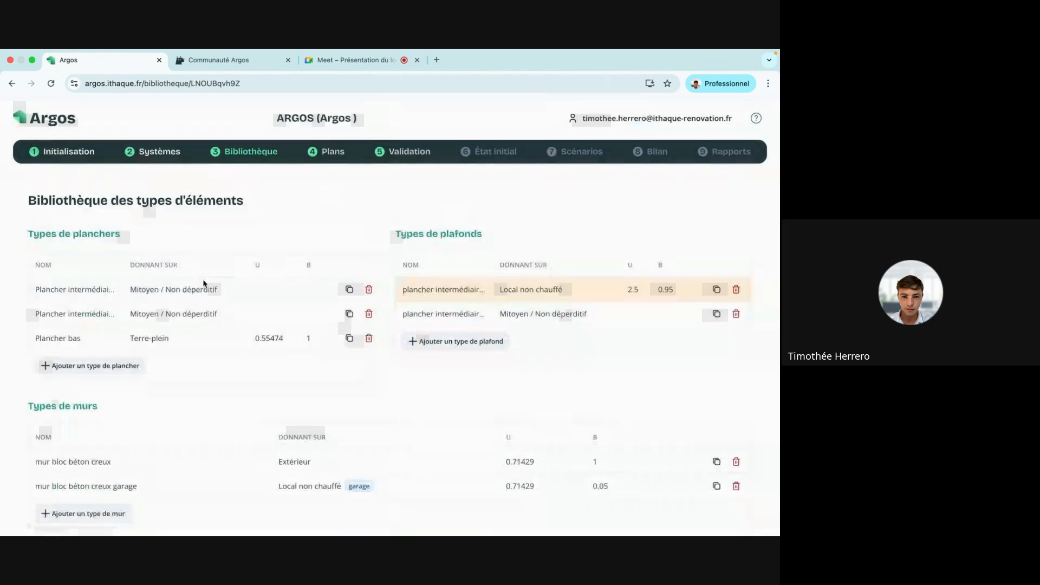
click(139, 311)
drag(232, 206, 157, 204)
key(BackSpace)
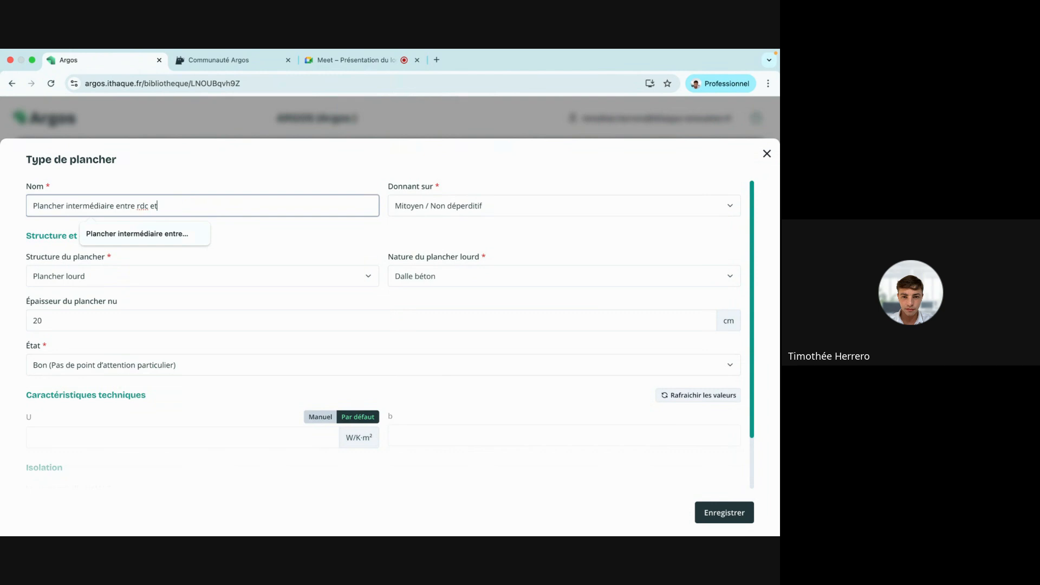
text(garage)
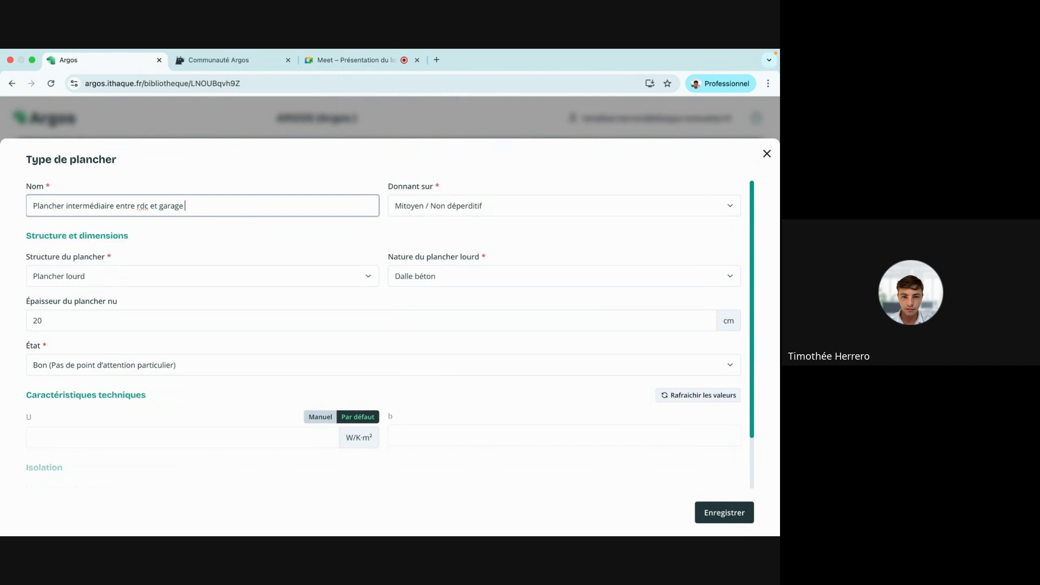
click(421, 211)
click(417, 249)
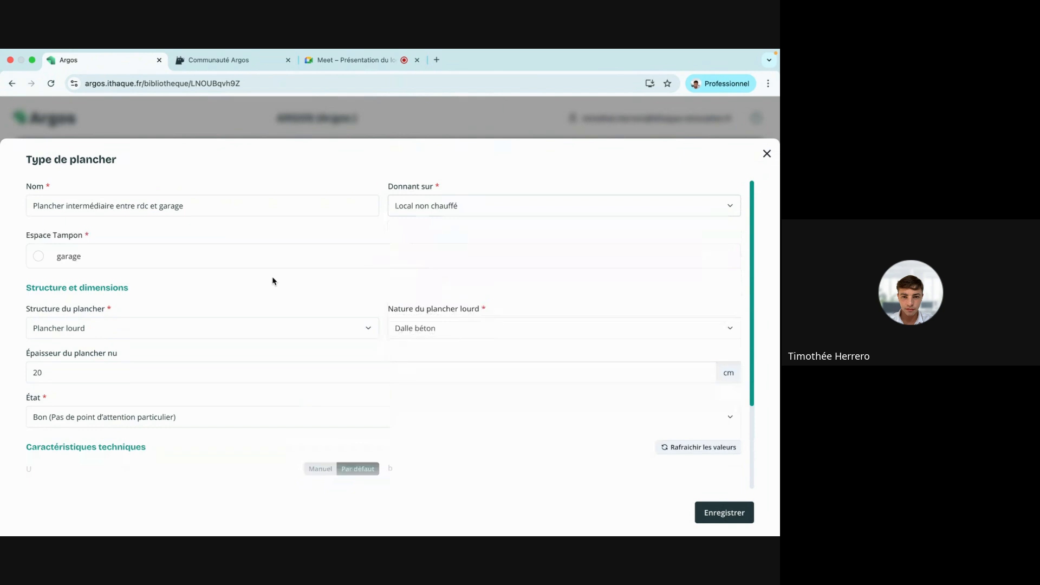
click(39, 257)
scroll(628, 352, down, 2)
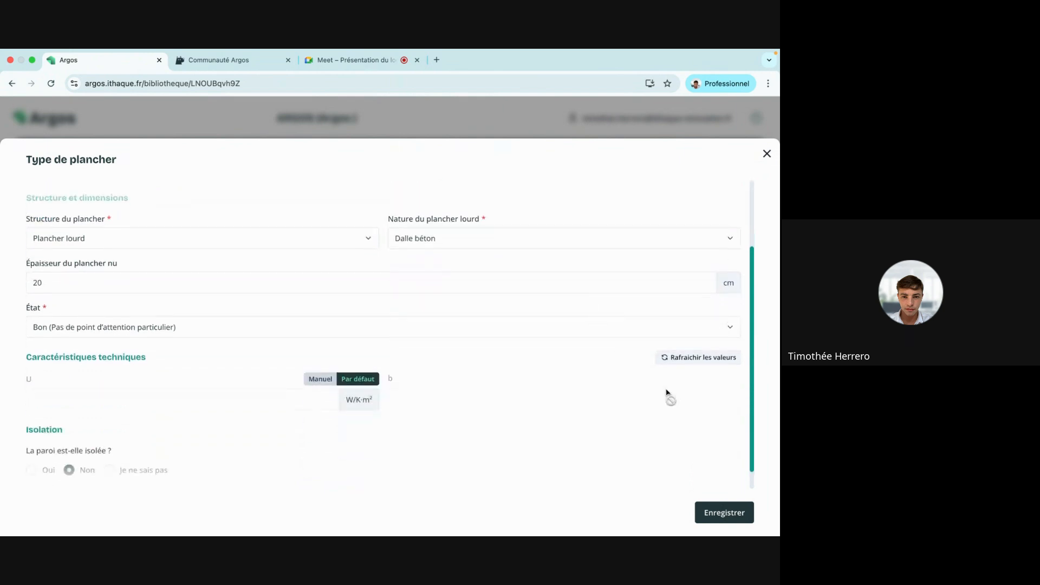
click(735, 514)
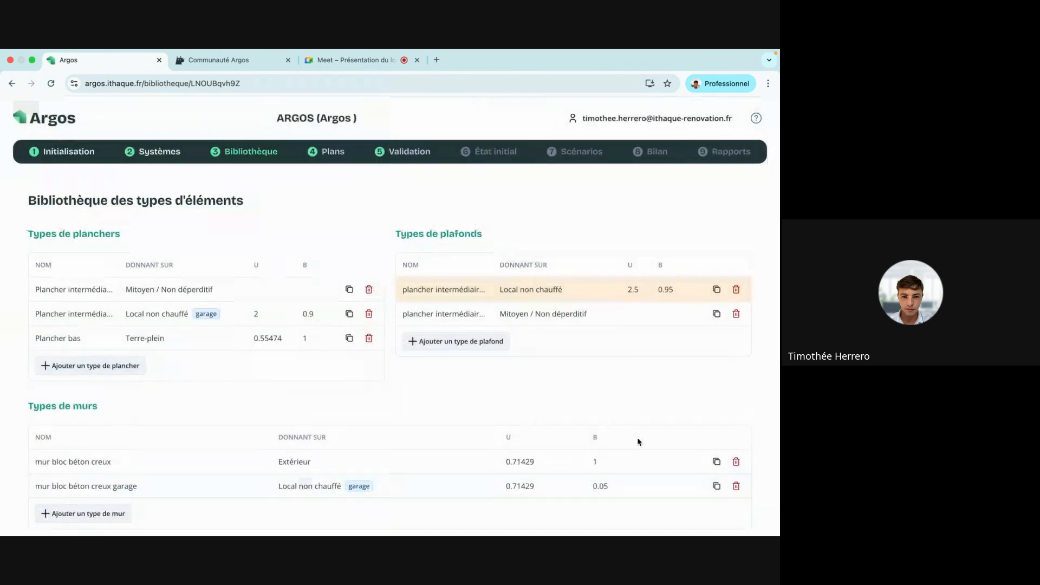
click(327, 156)
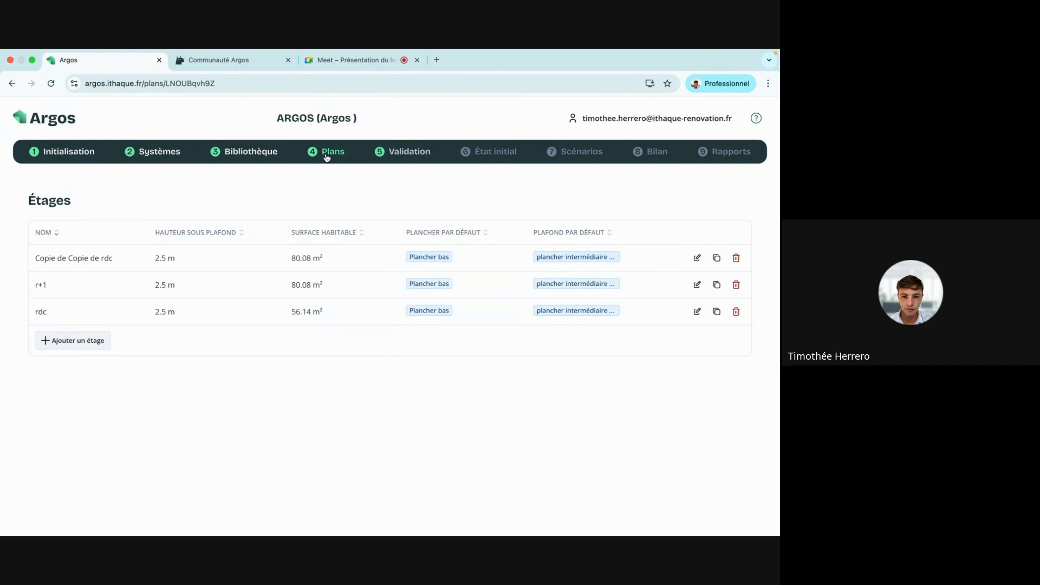
On the r+1 plan, give the small room the 'Plancher intermédiaire entre rdc et garage' floor type.
click(237, 308)
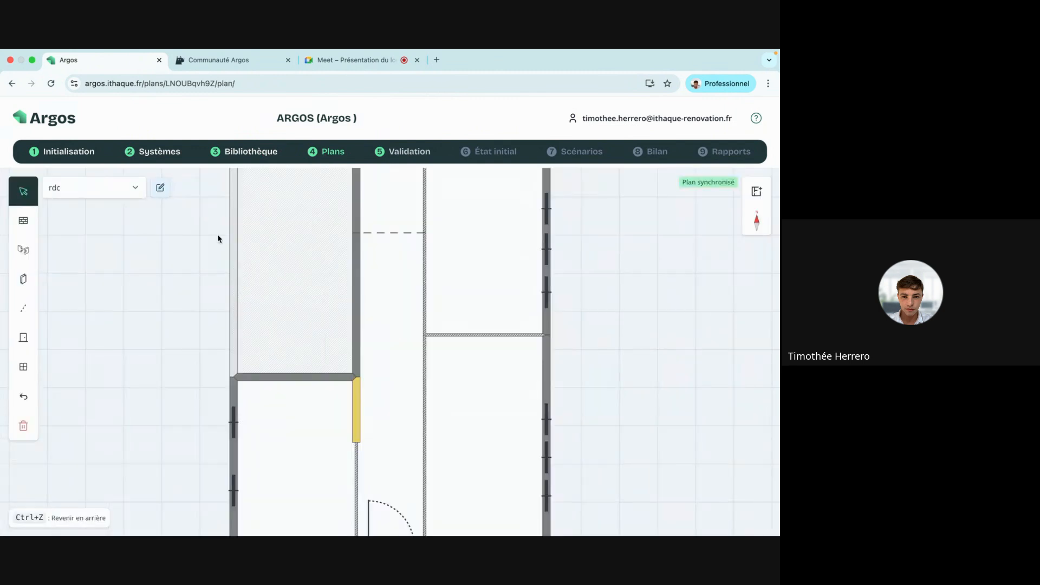
click(122, 195)
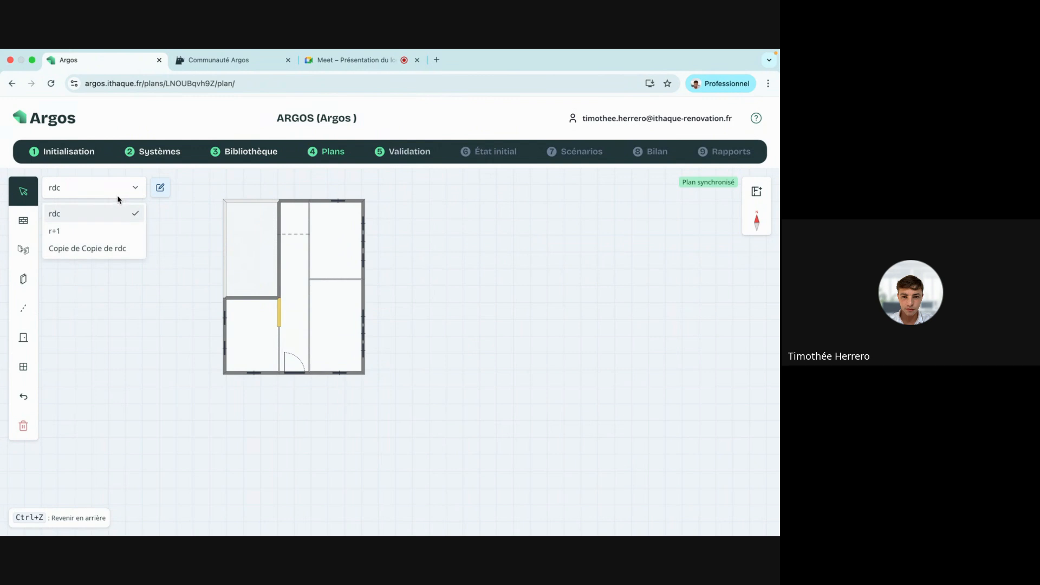
click(65, 230)
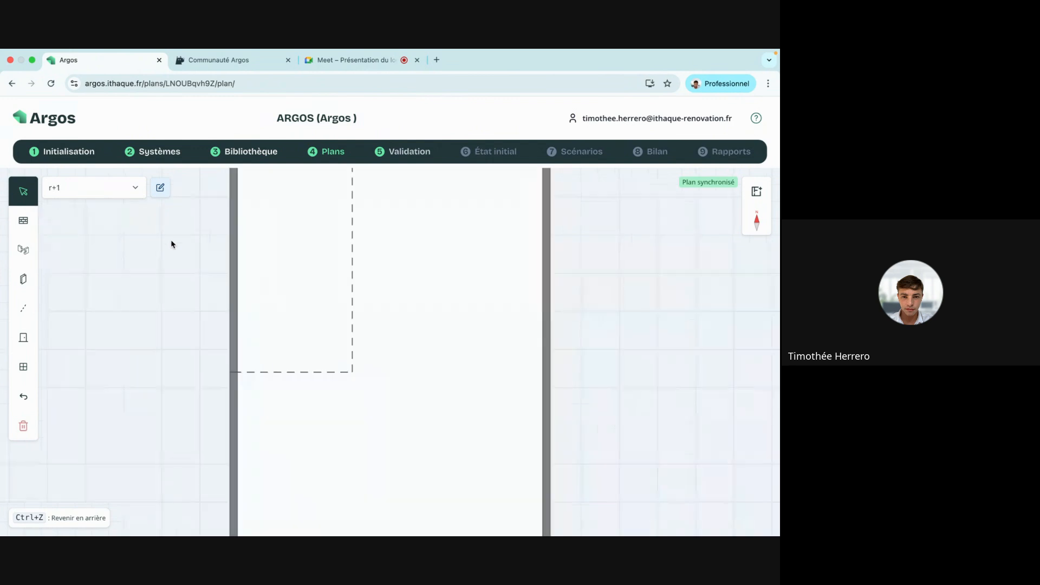
click(275, 271)
scroll(623, 279, down, 2)
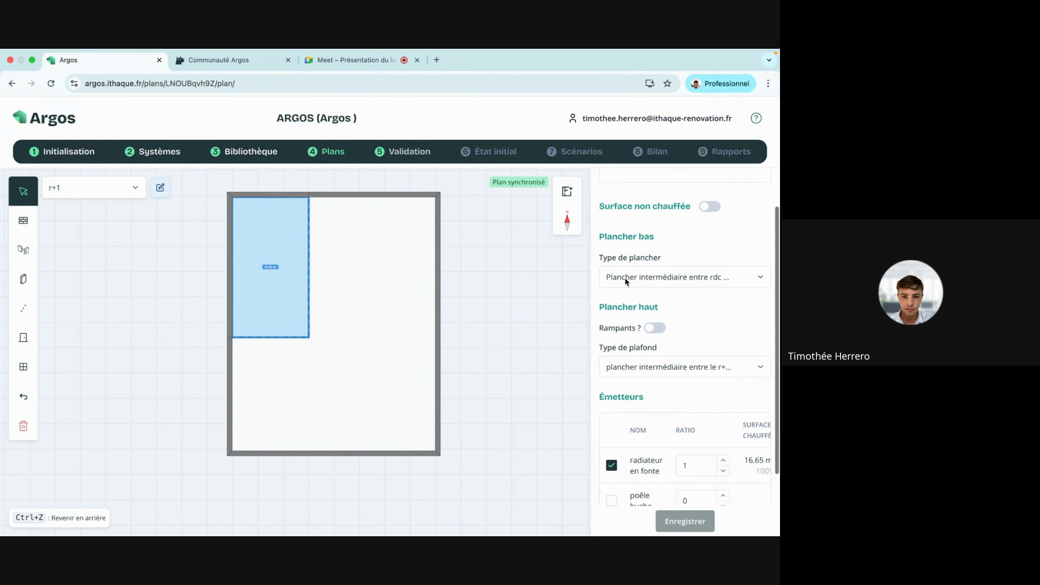
click(625, 277)
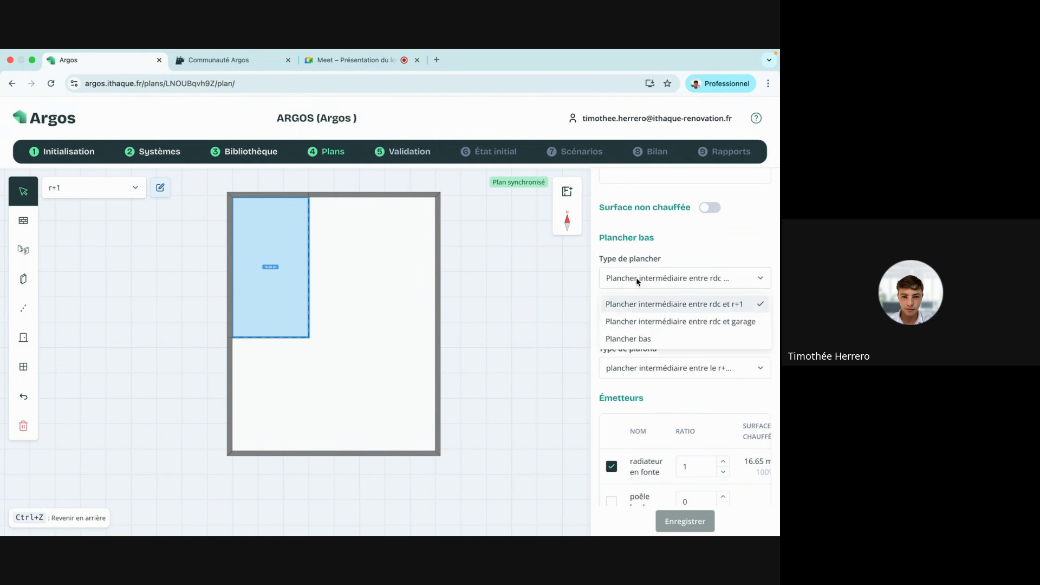
click(675, 323)
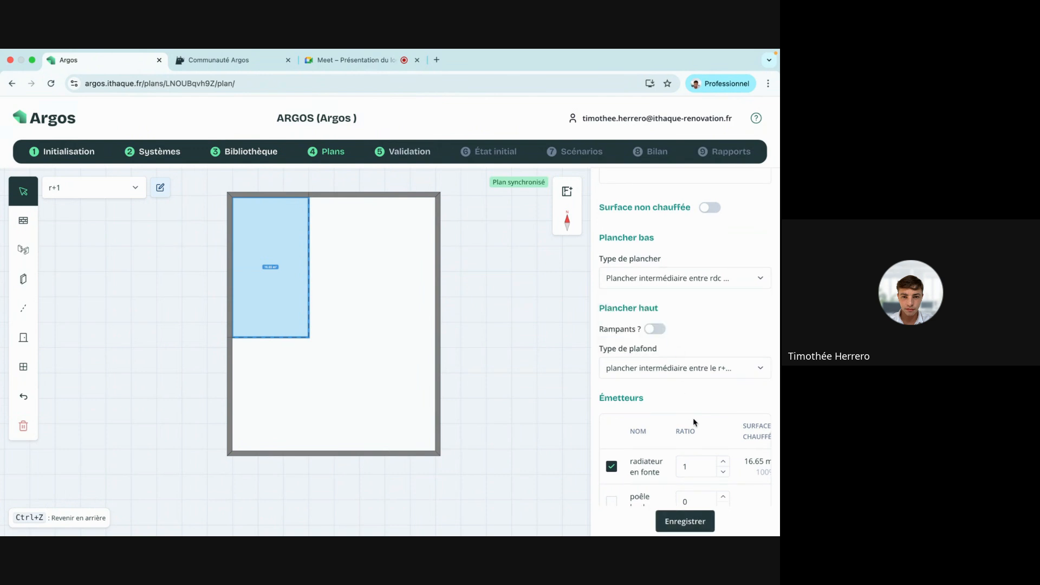
click(686, 514)
scroll(738, 248, up, 1)
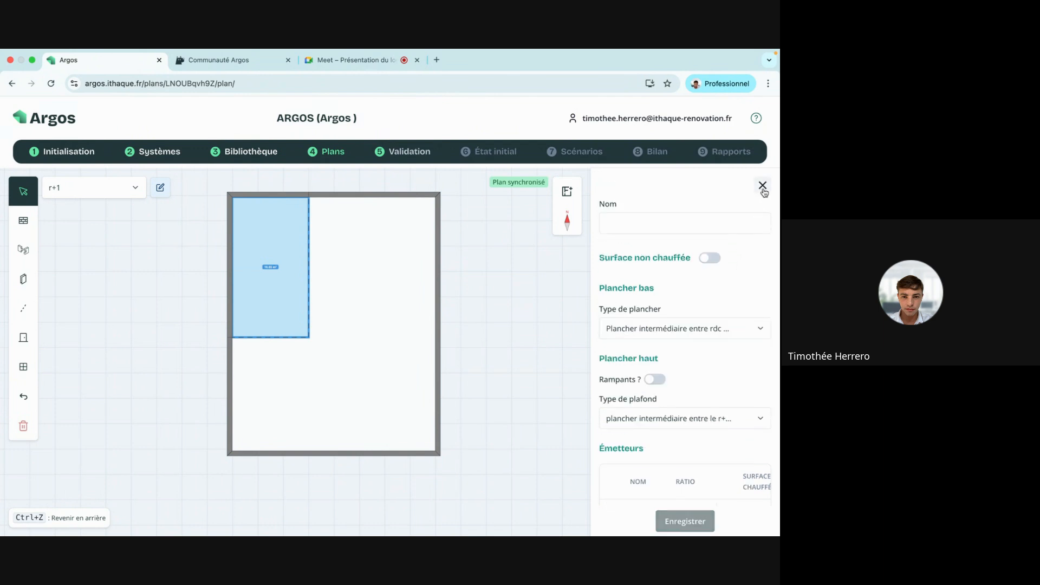
click(763, 186)
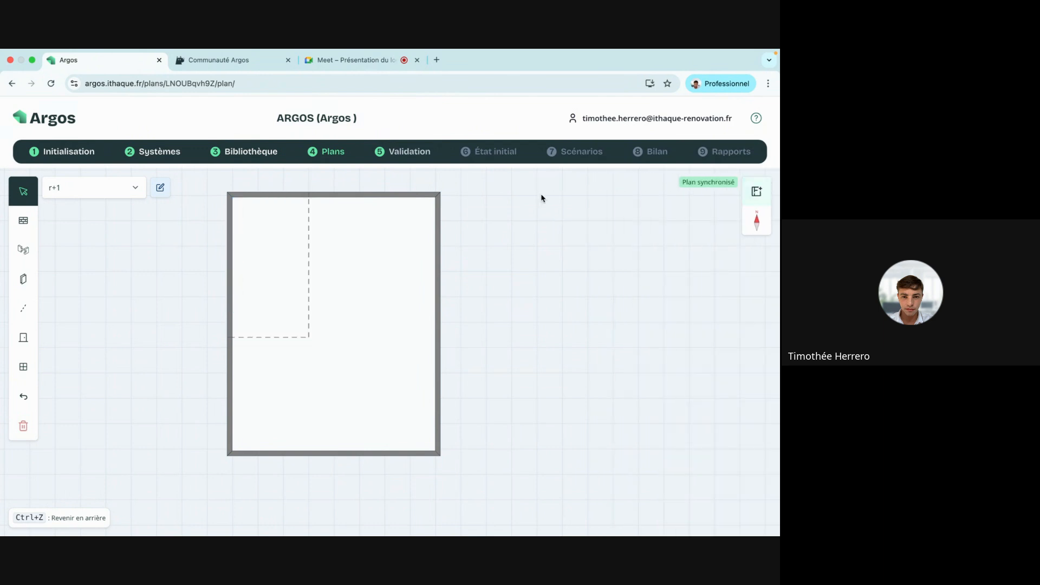
Draw a wall from the top wall, set the top segment to 250 cm, and stretch the wall down.
click(23, 279)
drag(316, 201, 317, 246)
click(23, 192)
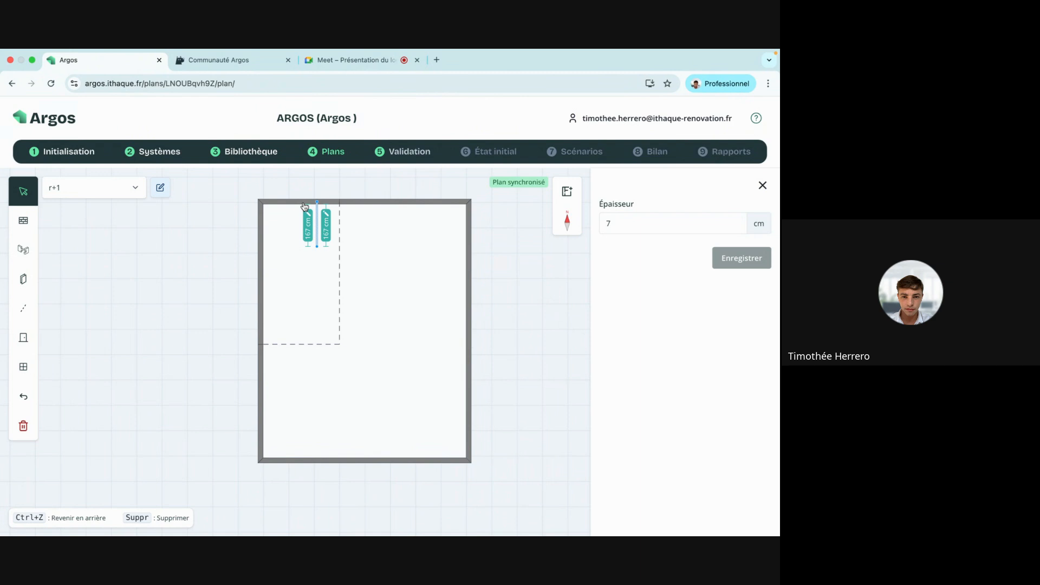
click(295, 202)
click(294, 212)
text(250)
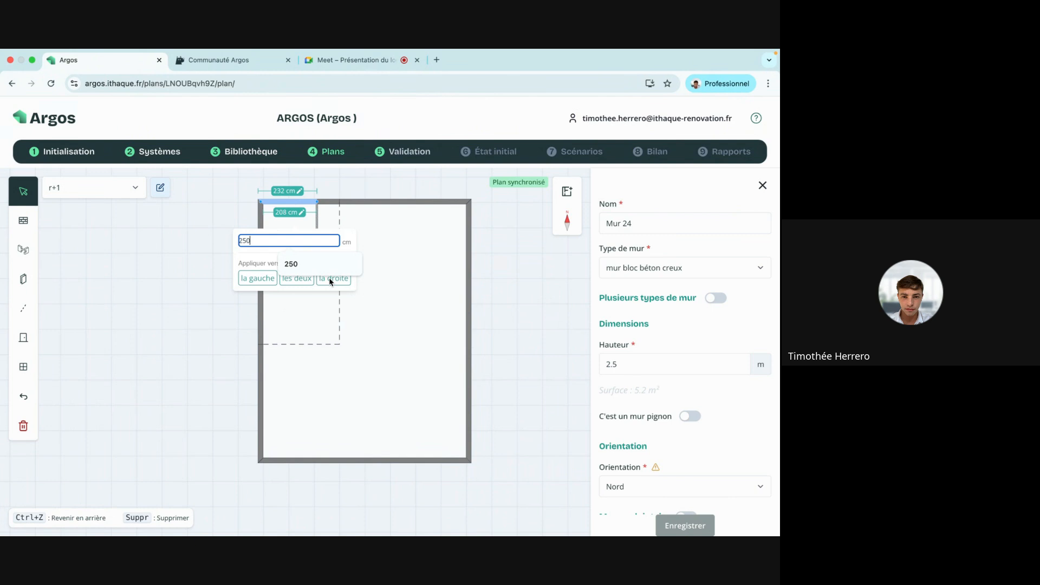
click(332, 277)
click(319, 242)
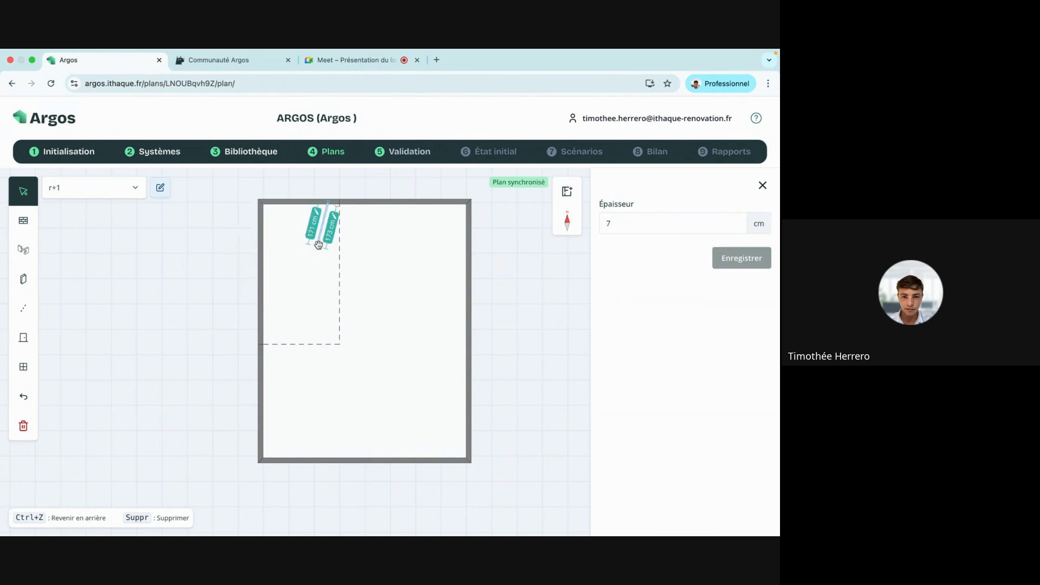
drag(318, 244, 327, 461)
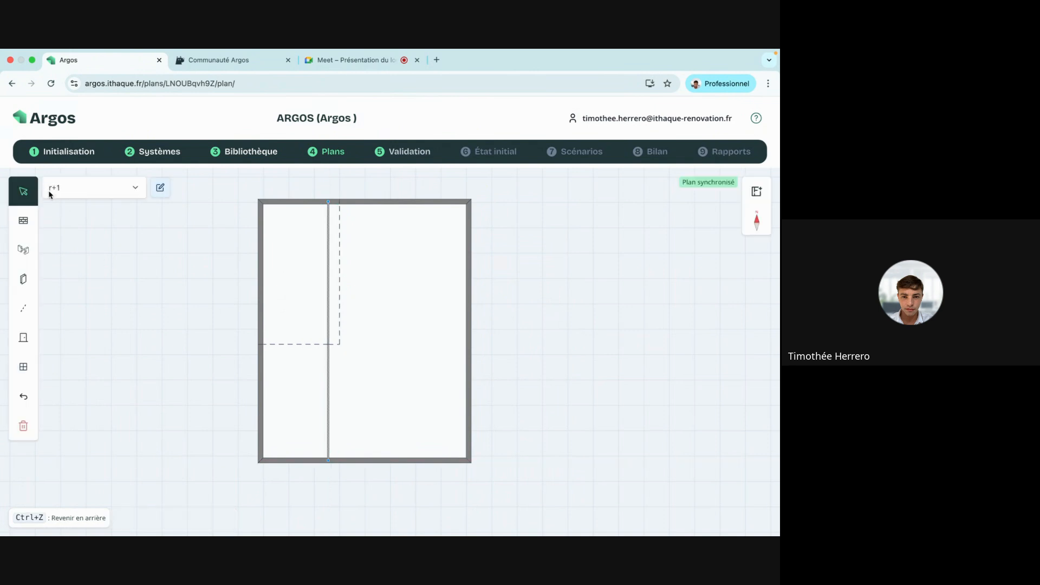
drag(169, 284, 133, 281)
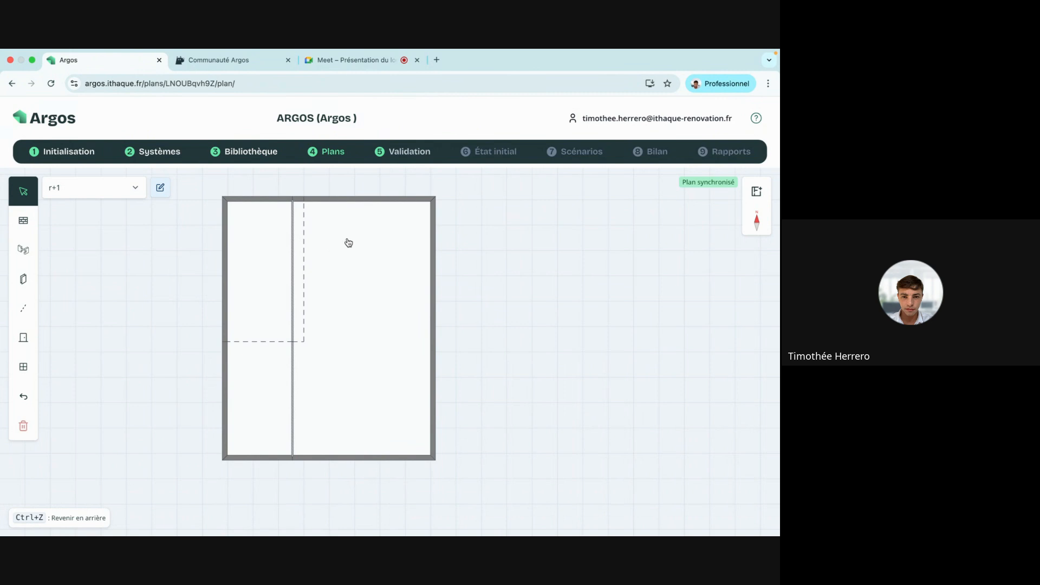
Draw another wall down from the top wall, then across to the right outer wall.
click(23, 279)
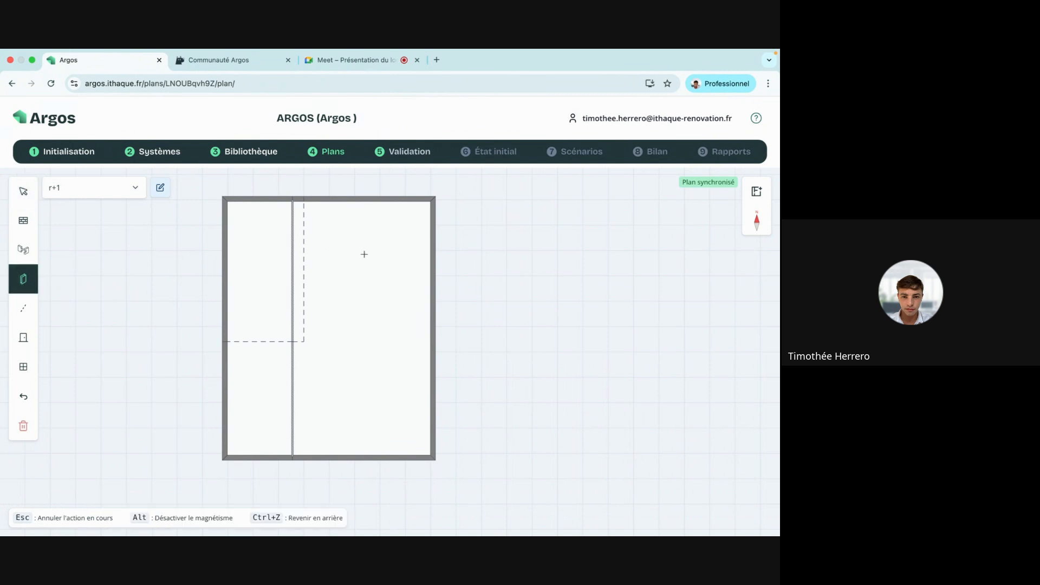
drag(364, 198, 293, 372)
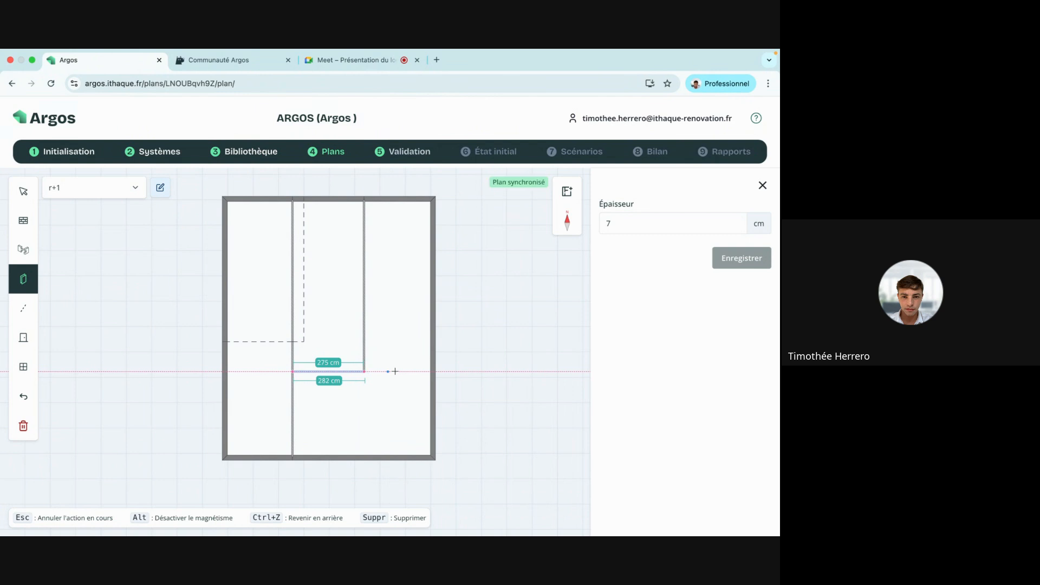
drag(364, 372, 432, 372)
click(24, 191)
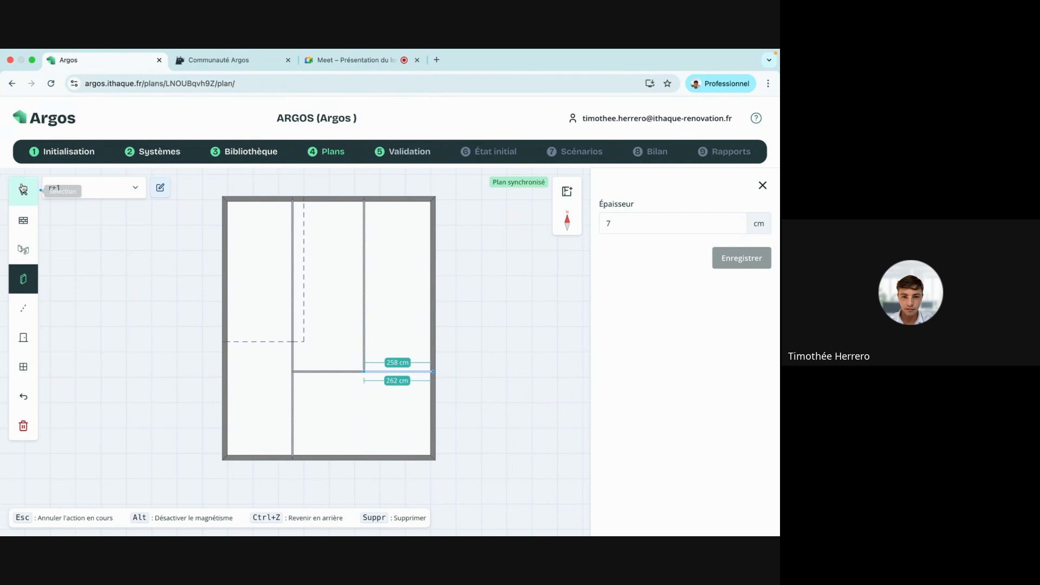
click(112, 298)
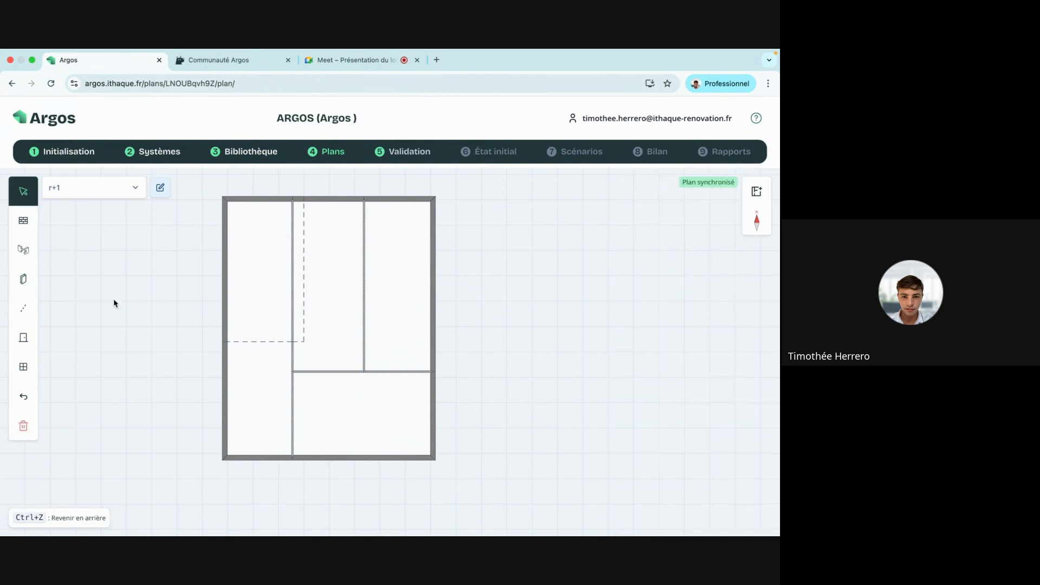
click(390, 294)
Name the middle room 'couloir' and the top-left room 'chambre 1'.
click(329, 297)
click(654, 230)
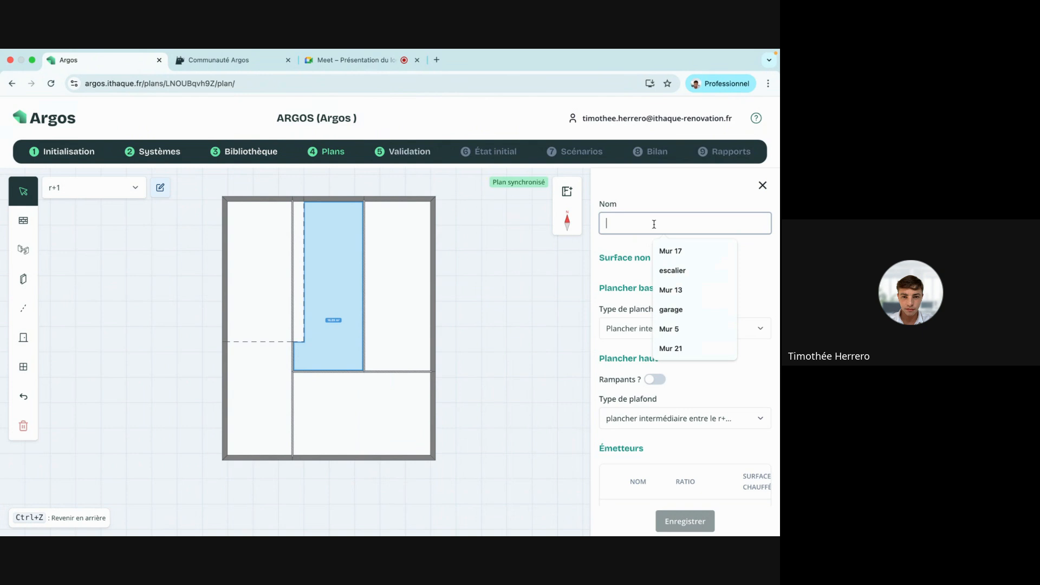
text(couloir)
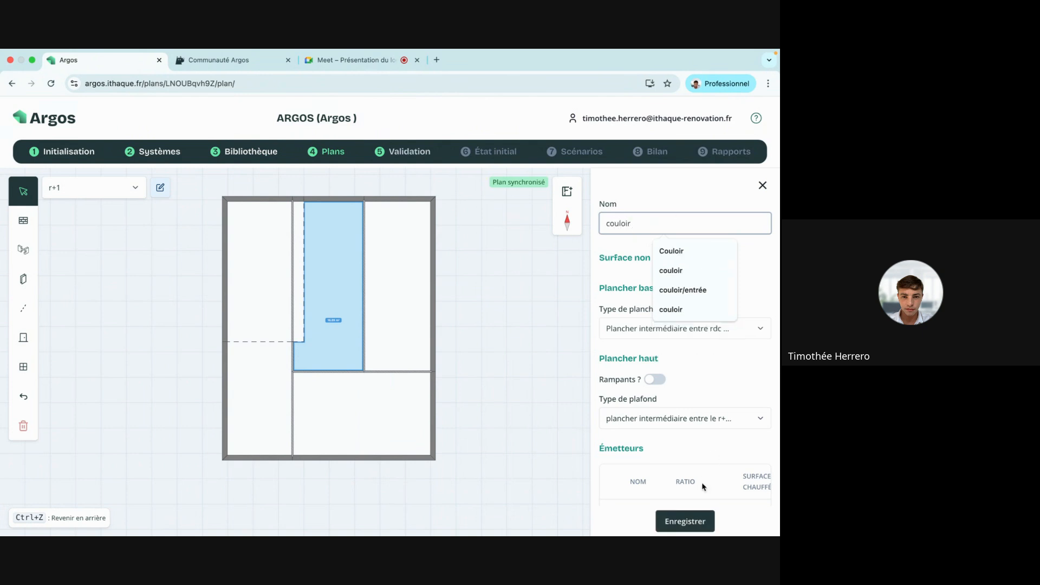
click(685, 521)
click(259, 410)
click(281, 318)
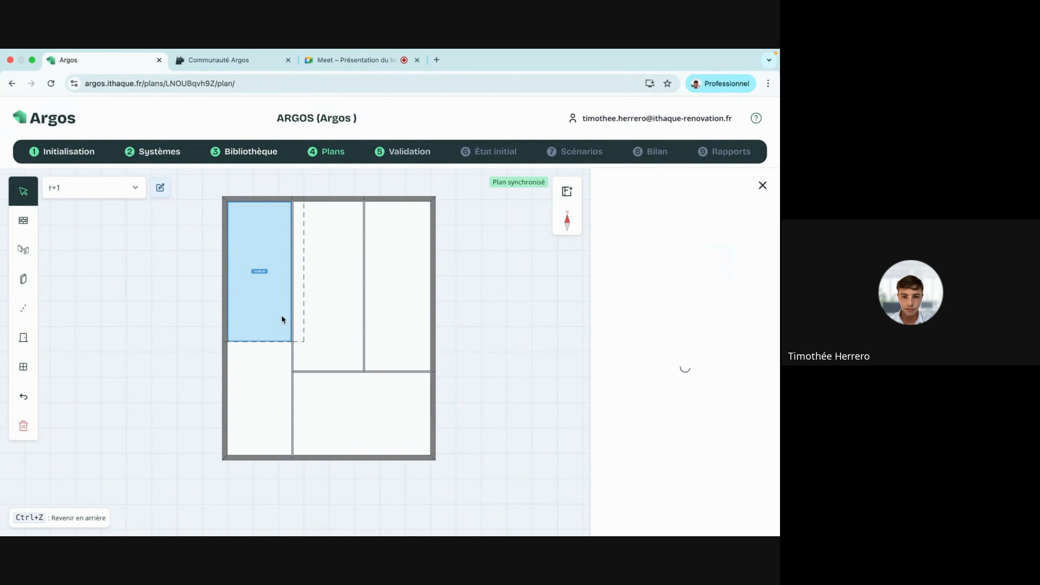
click(619, 223)
text(chambre)
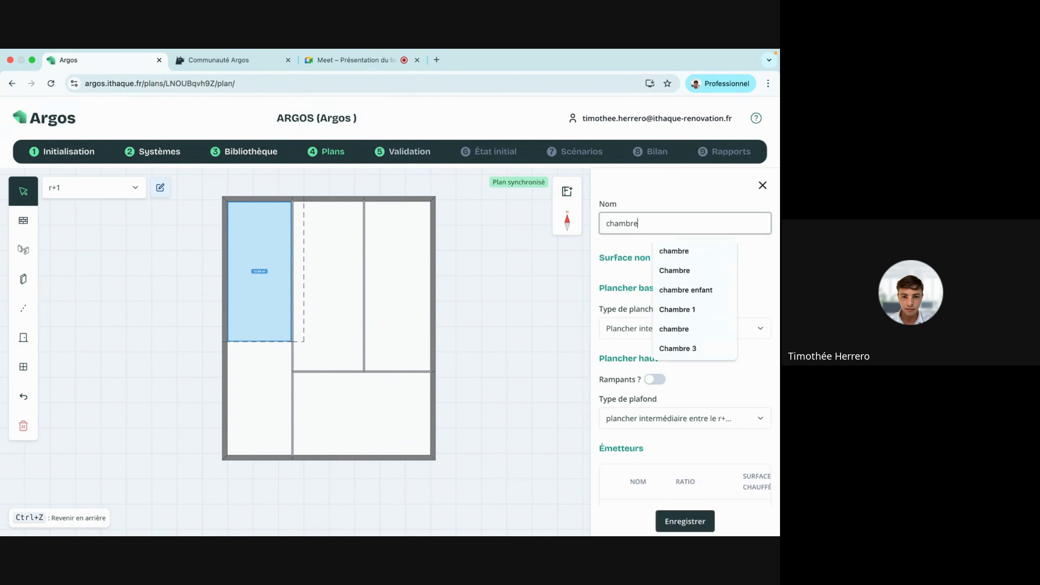
text( 1)
click(687, 519)
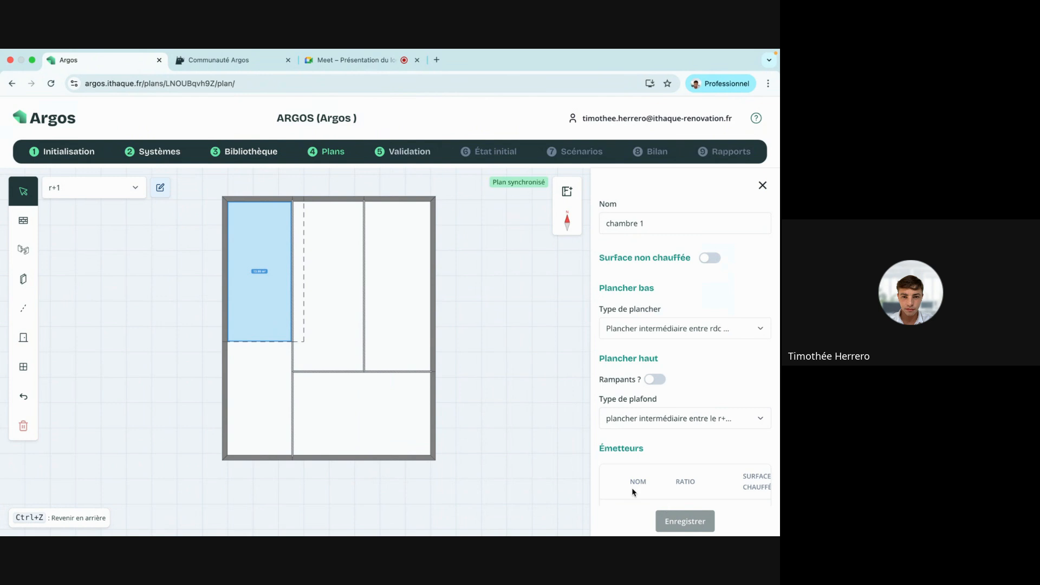
Name the top-right room 'chambre 2' and the bottom room 'Salle de bain'.
click(417, 320)
click(641, 224)
text(cajm)
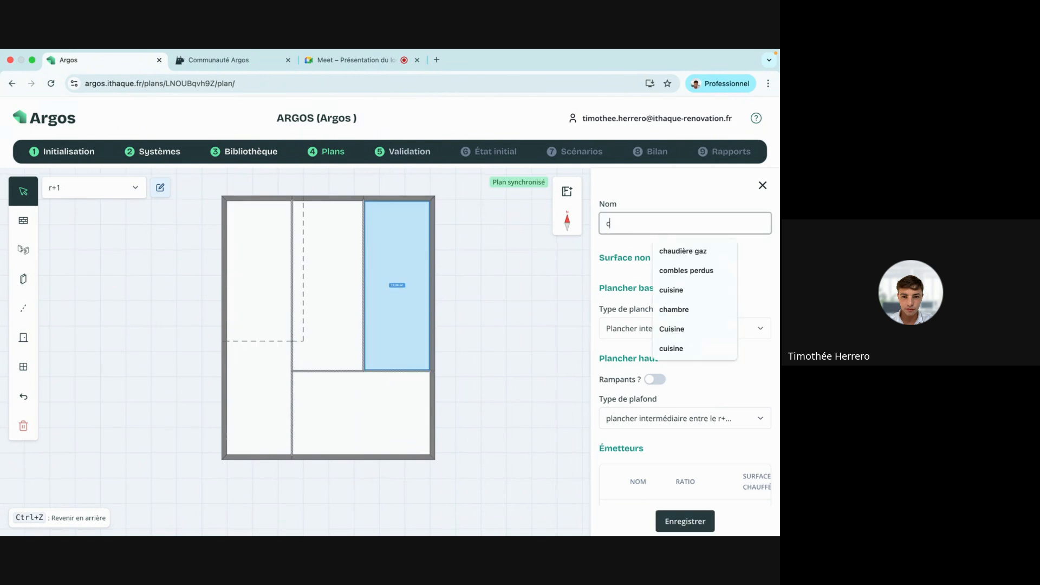
key(BackSpace)
key(BackSpace)
text(h)
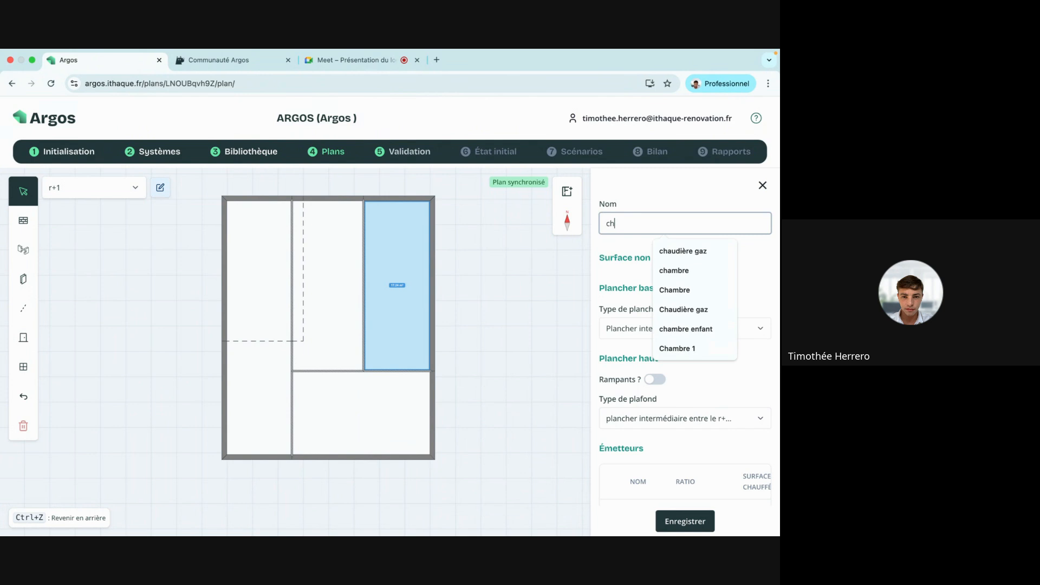
text(ambre 2)
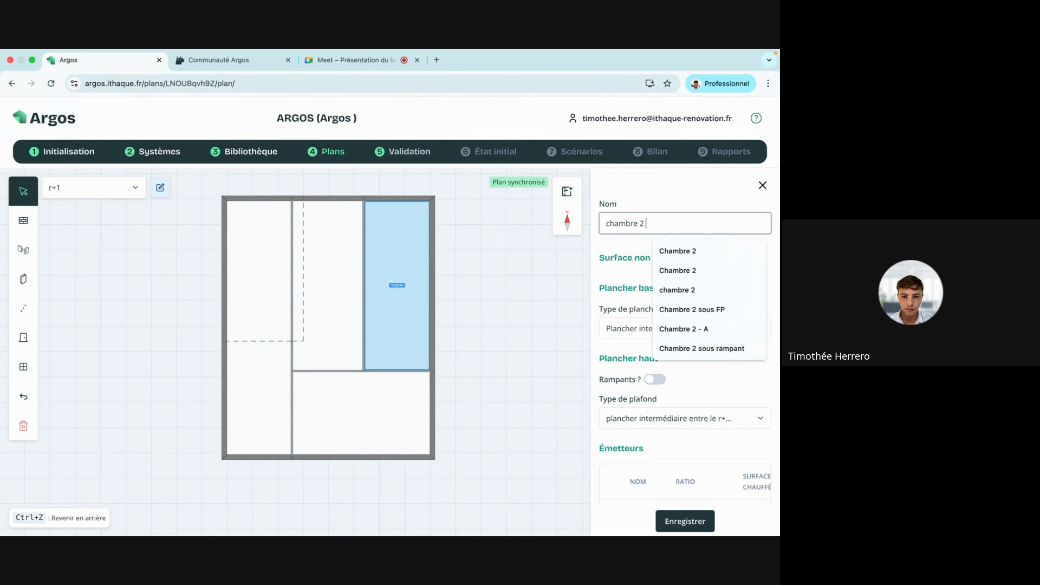
click(695, 197)
click(692, 521)
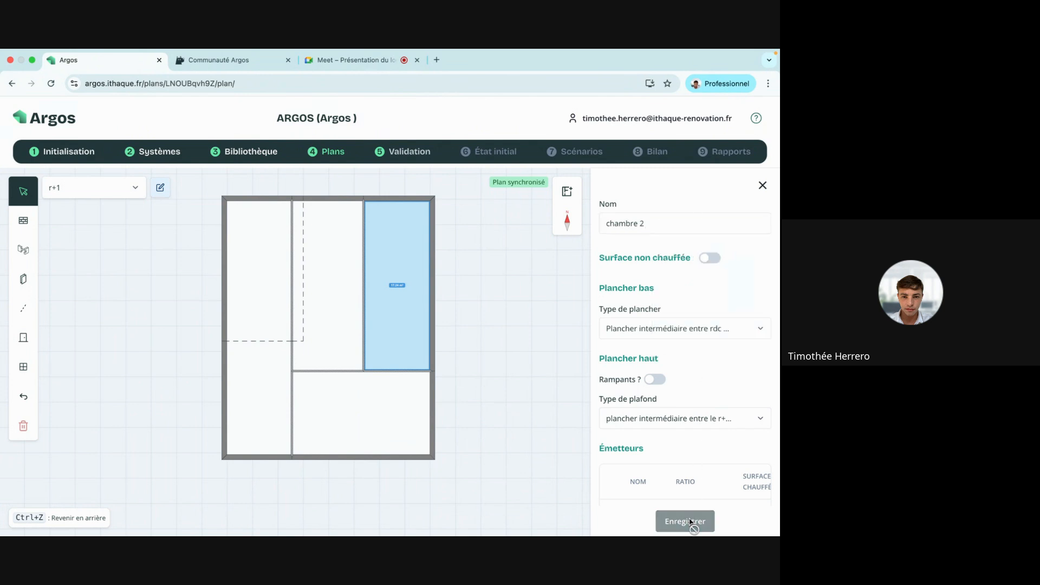
click(373, 418)
click(642, 225)
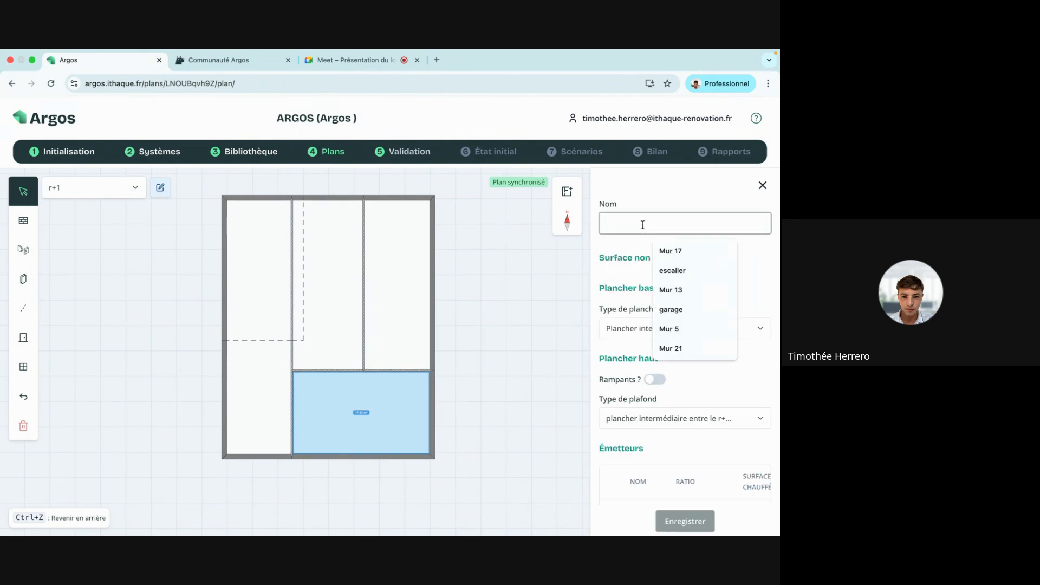
text(S)
text(a)
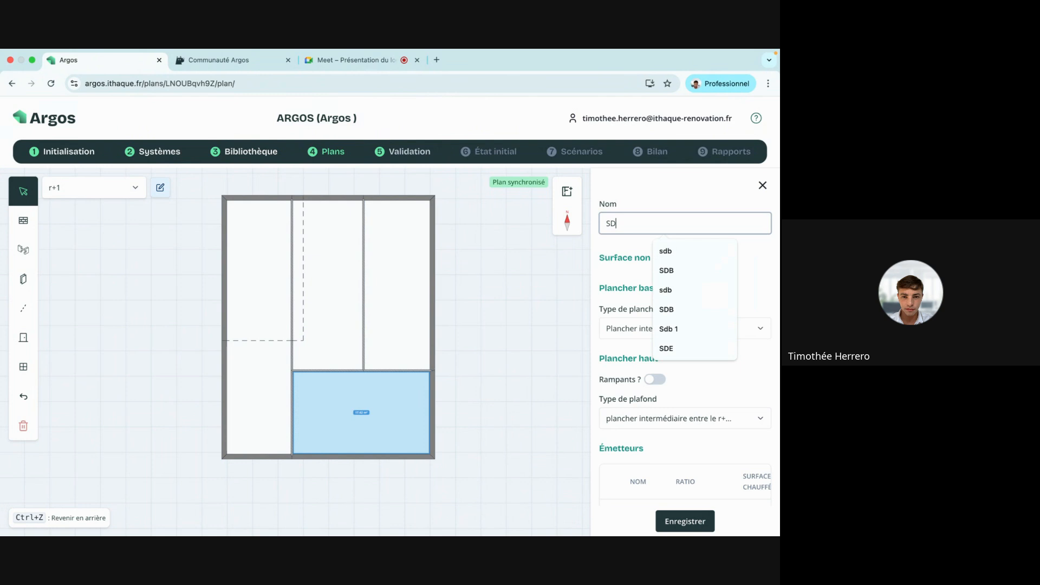
key(BackSpace)
key(BackSpace)
text(salle de)
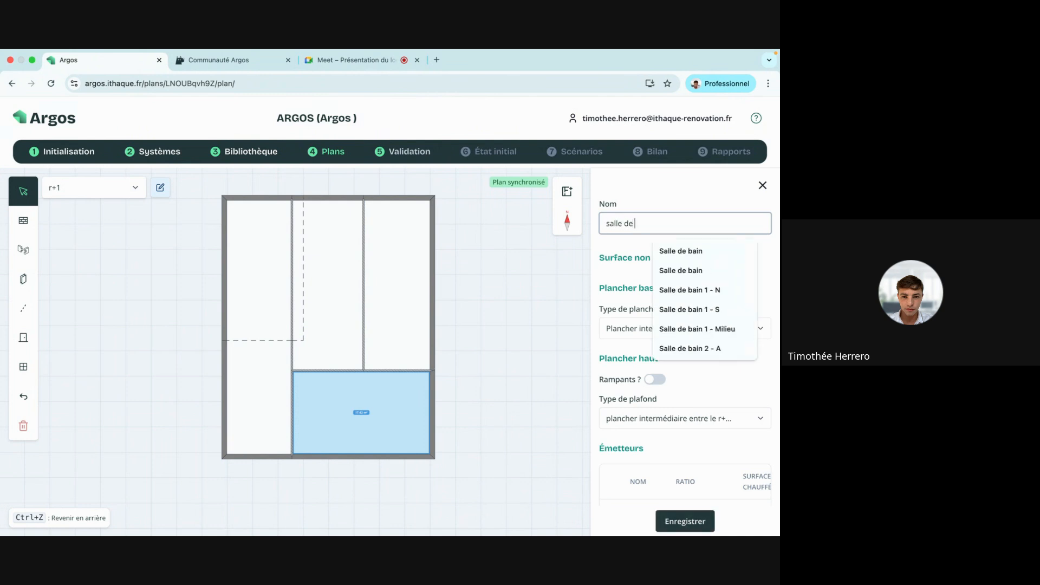
click(673, 252)
click(685, 527)
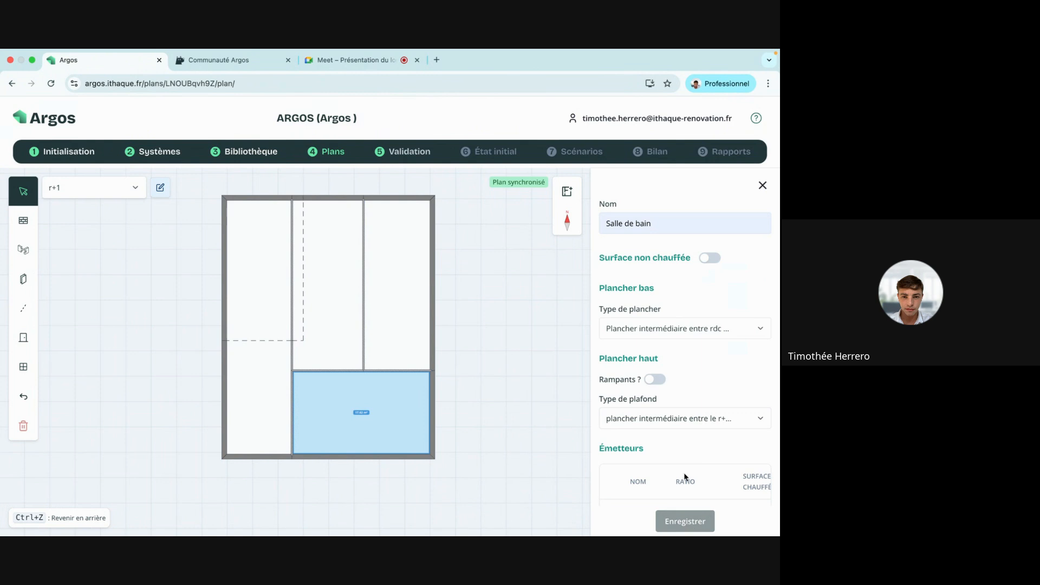
scroll(674, 318, down, 3)
scroll(674, 317, up, 3)
click(761, 185)
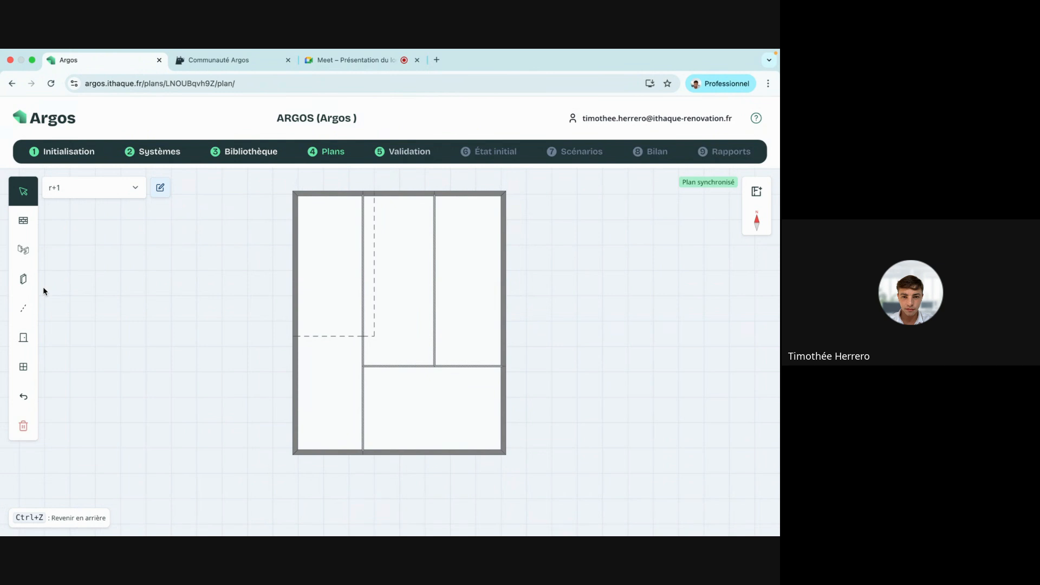
Draw a 237 cm dashed separation line across the top of the corridor.
click(23, 308)
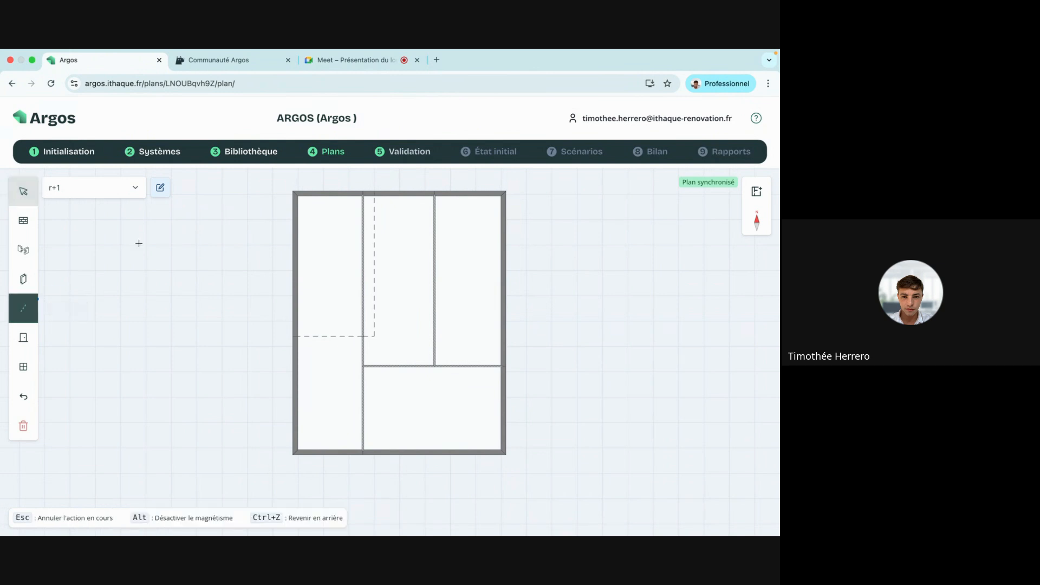
click(374, 232)
click(434, 233)
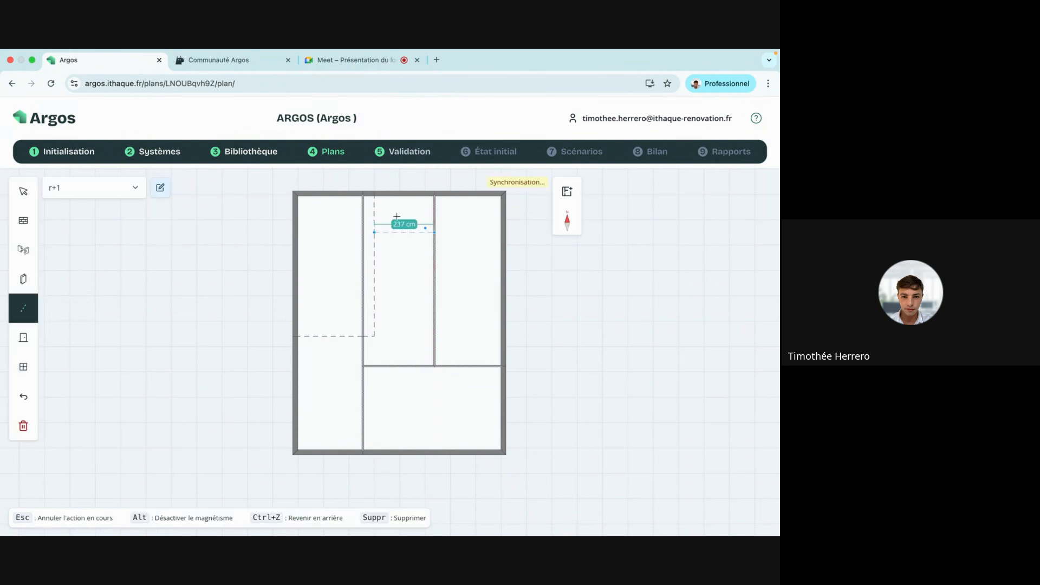
Rename the newly separated small area from couloir to escalier.
click(22, 178)
click(421, 212)
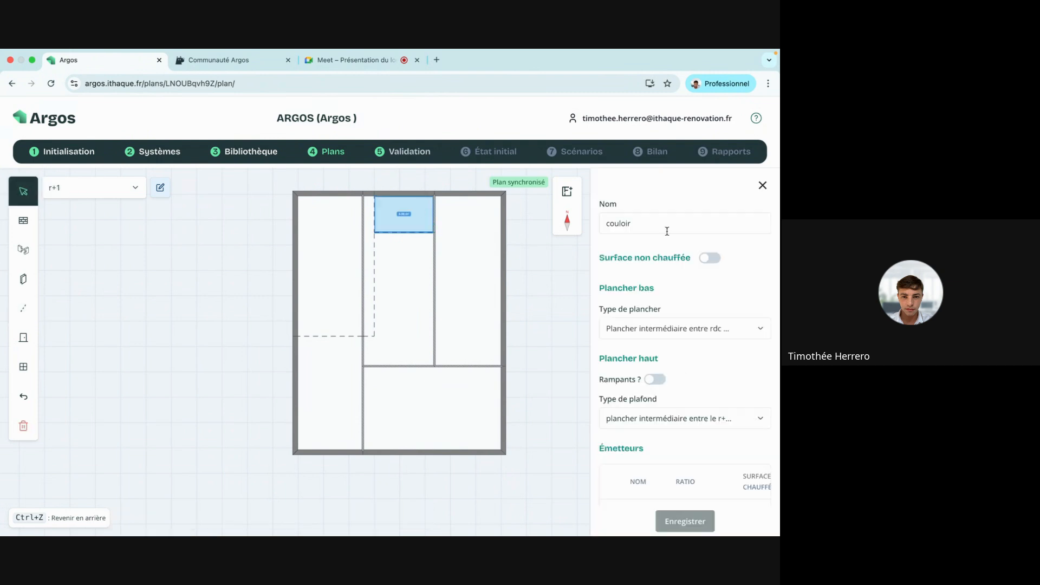
click(666, 231)
key(ctrl+a)
key(BackSpace)
text(escalier)
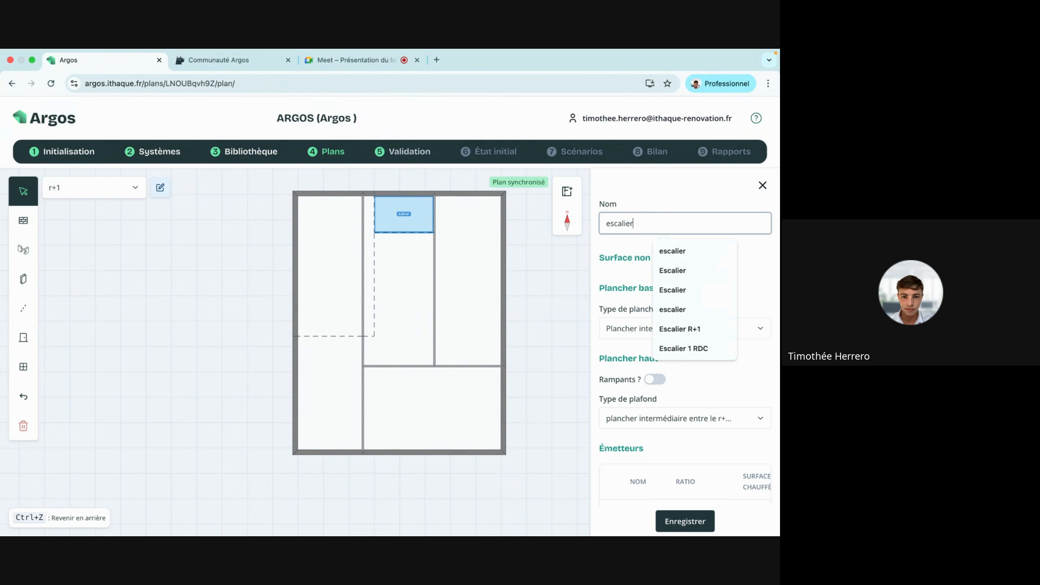
click(668, 206)
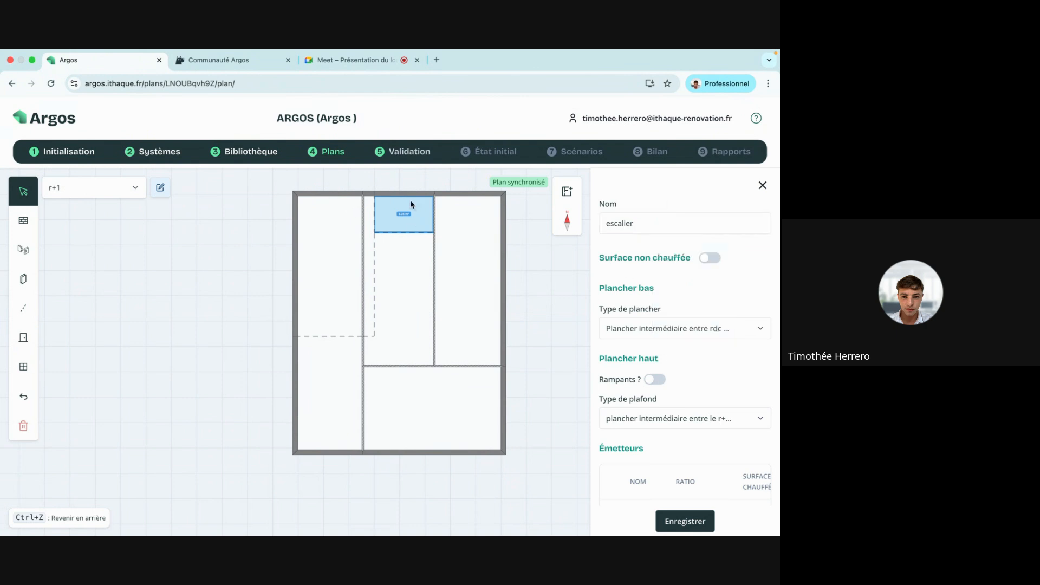
scroll(736, 372, down, 3)
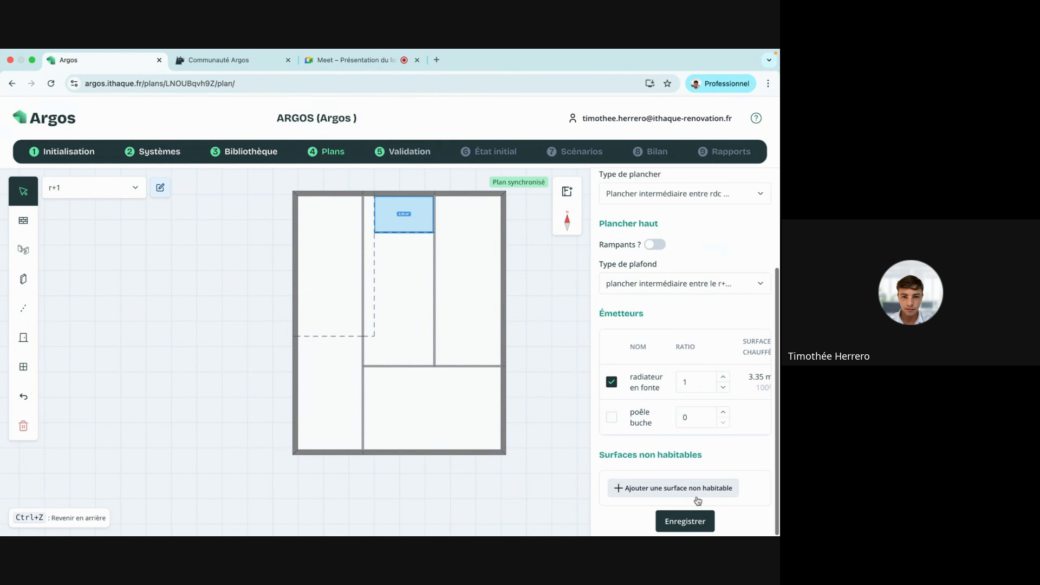
Add a 4 m² non-habitable surface named escalier, entered directly, and save the area.
click(671, 489)
click(373, 205)
text(escalier)
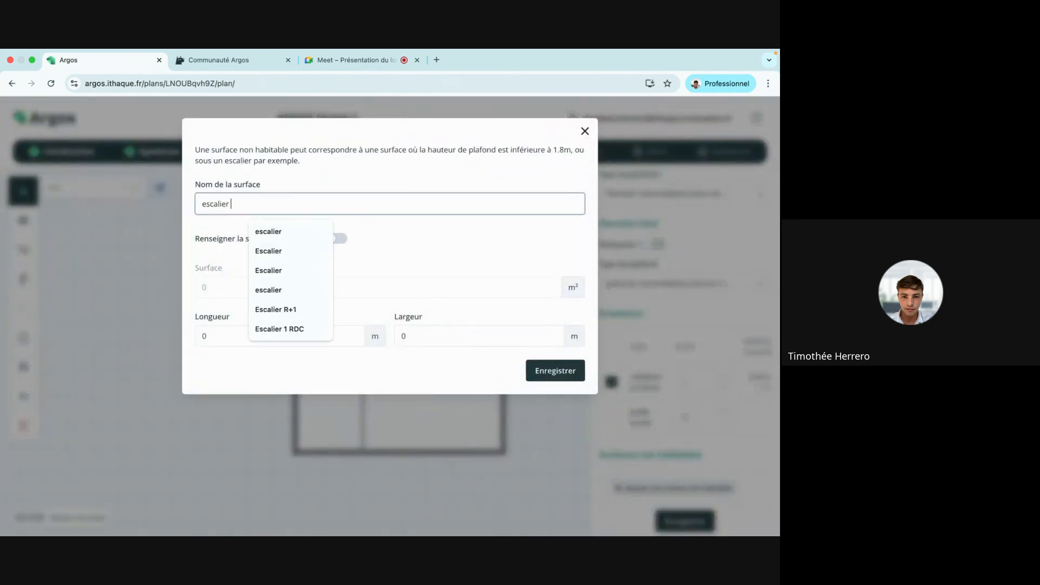
click(464, 239)
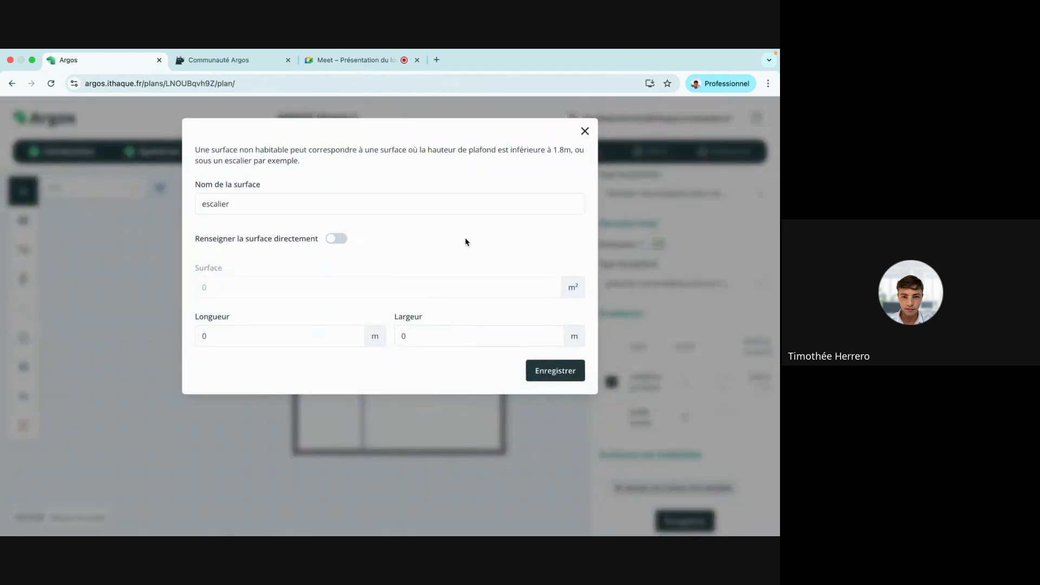
click(336, 240)
click(258, 288)
text(4)
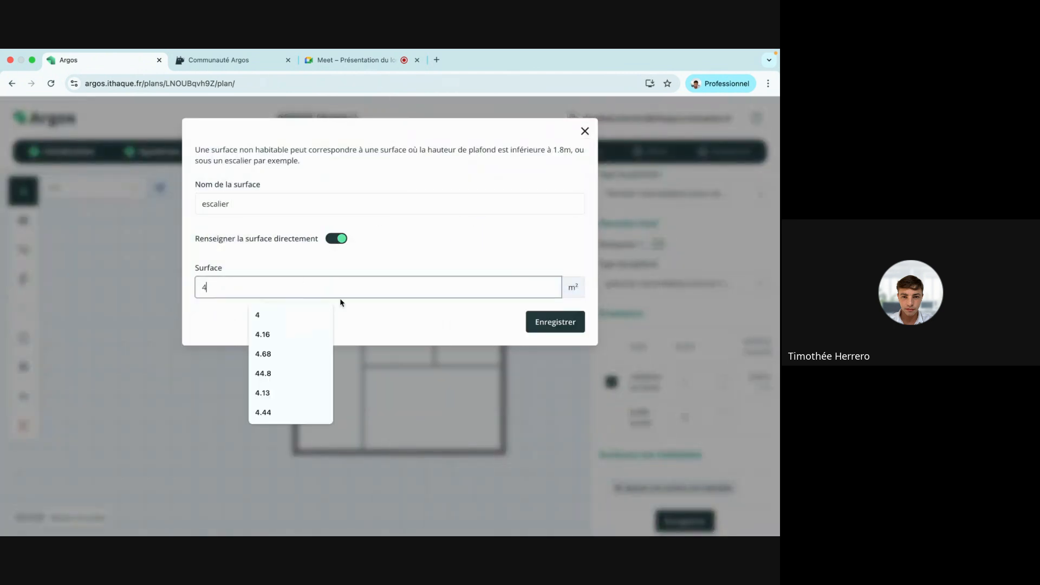
click(529, 328)
click(704, 521)
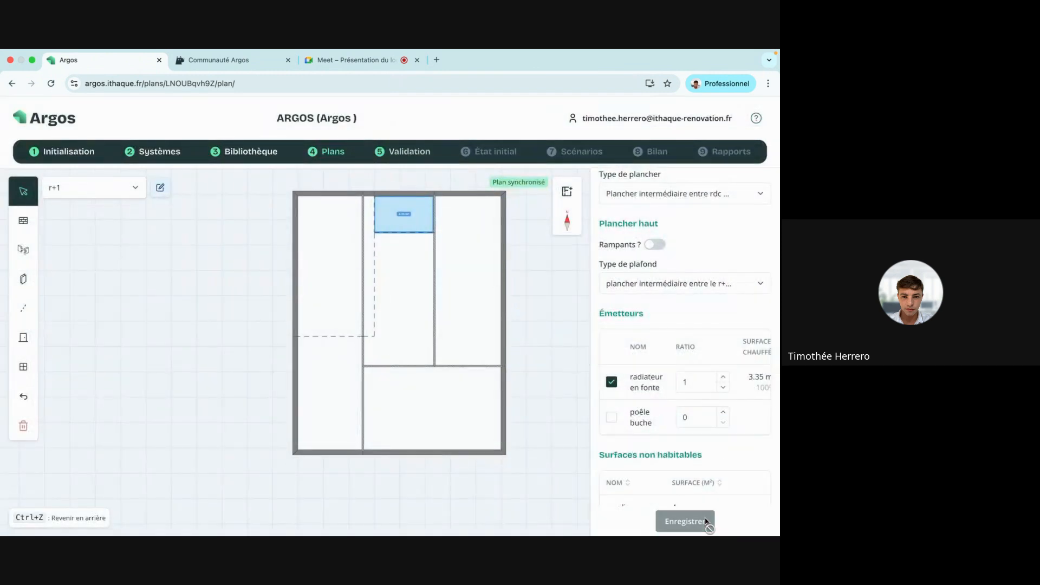
Close the room properties, check the chambre 1 room, and return to the floors list.
scroll(701, 383, up, 3)
click(762, 184)
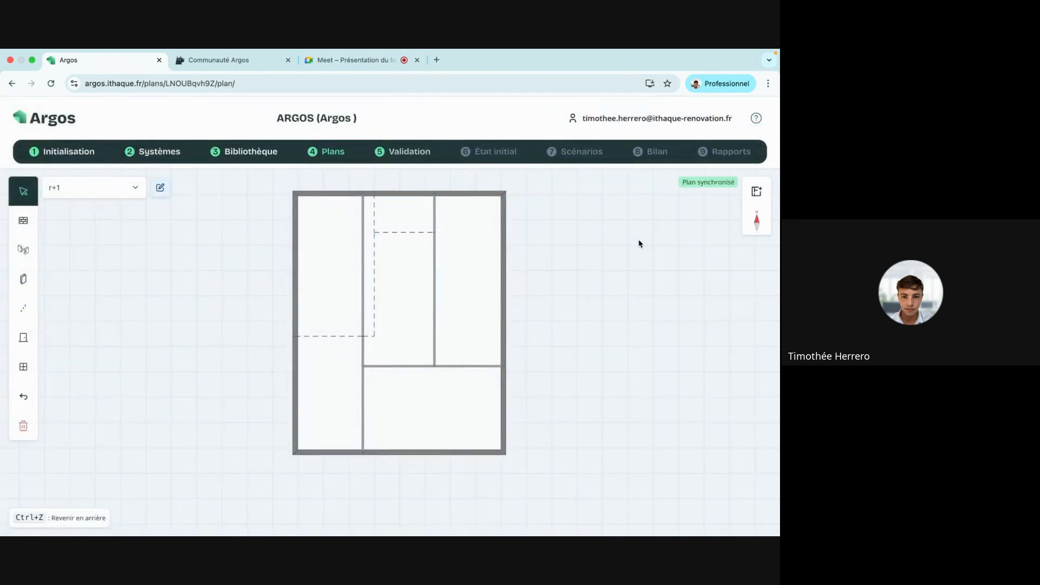
drag(634, 247, 566, 248)
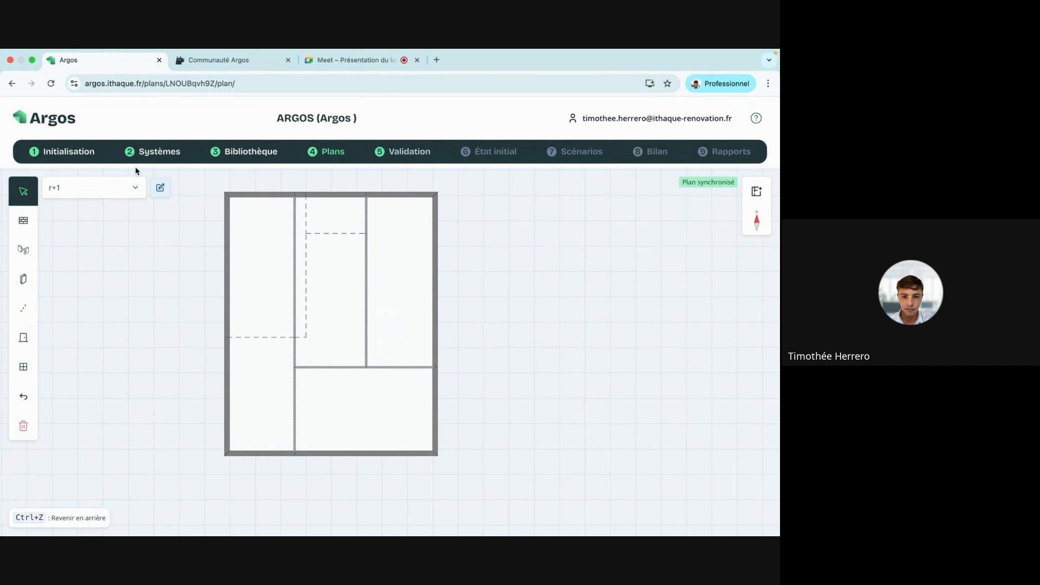
click(255, 235)
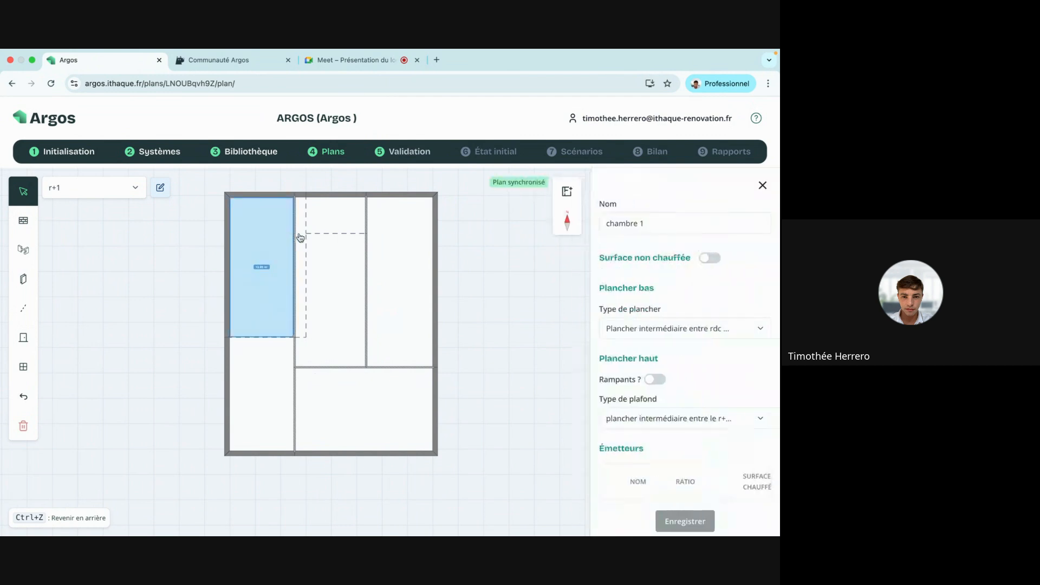
click(297, 237)
click(263, 244)
click(763, 185)
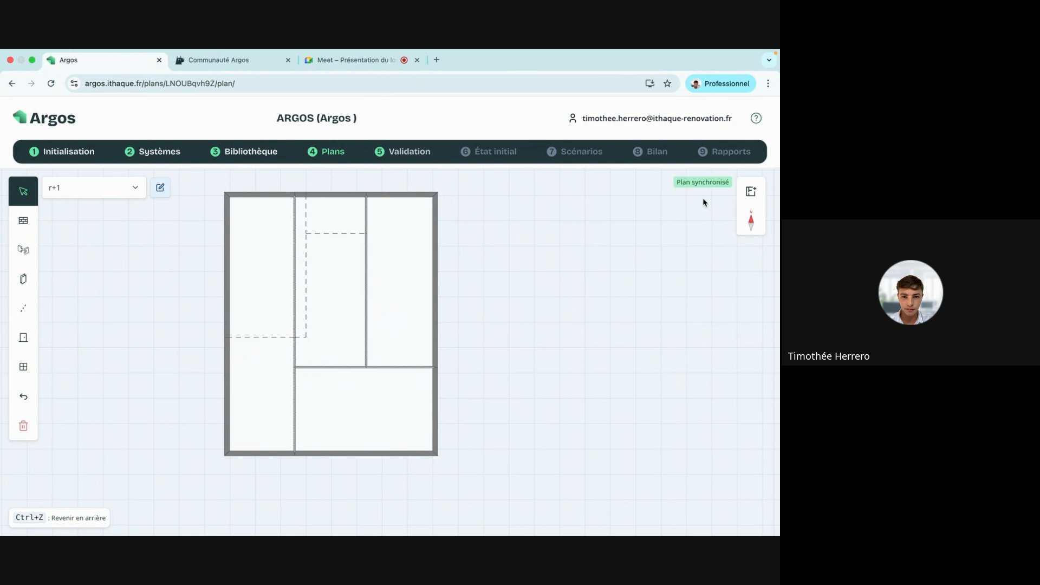
click(332, 154)
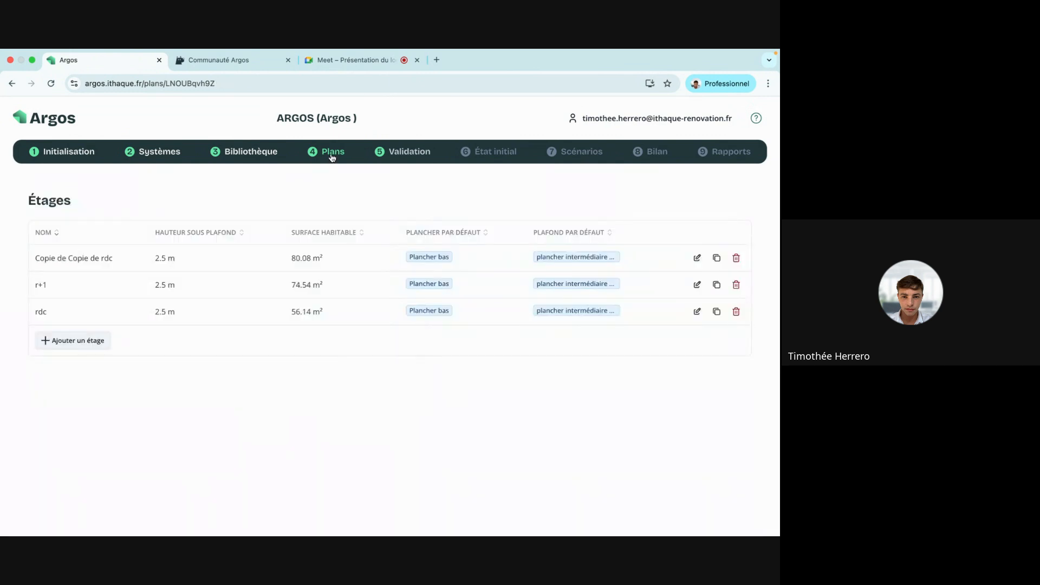
Rename the 'Copie de Copie de rdc' floor to 'combles perdus' and save.
click(696, 258)
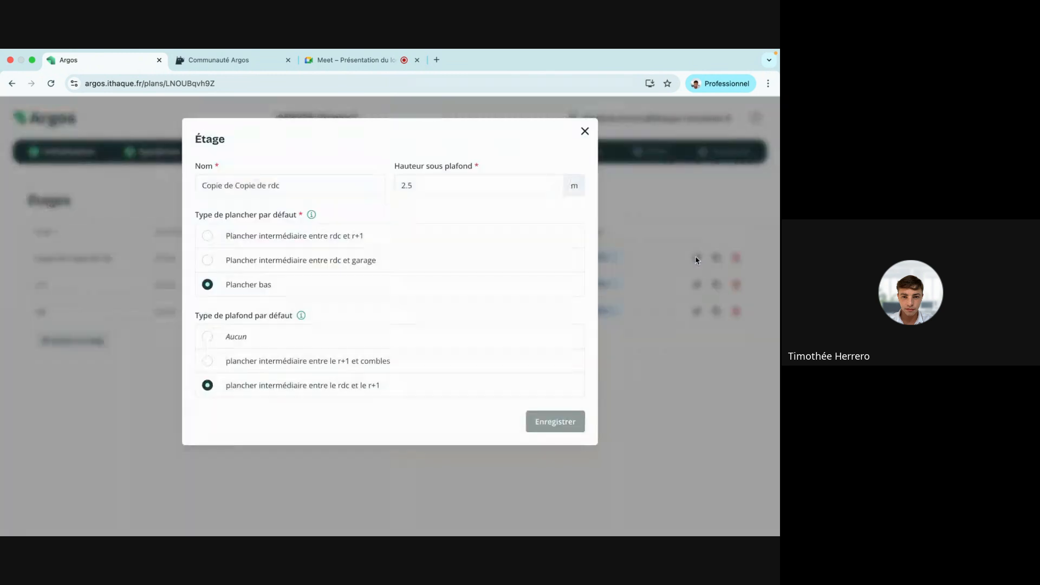
triple_click(372, 183)
key(BackSpace)
text(combles perdus)
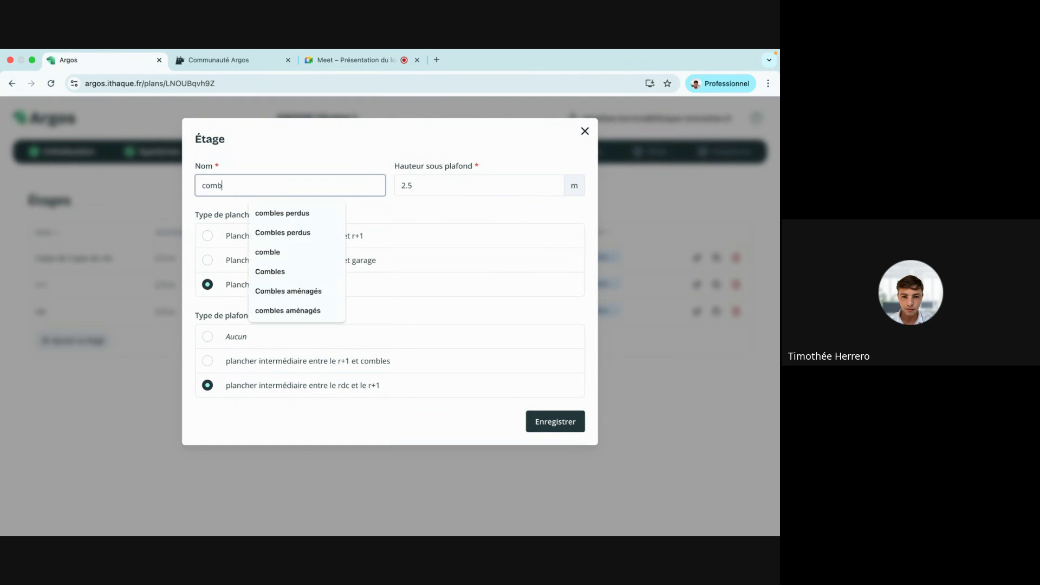
click(577, 421)
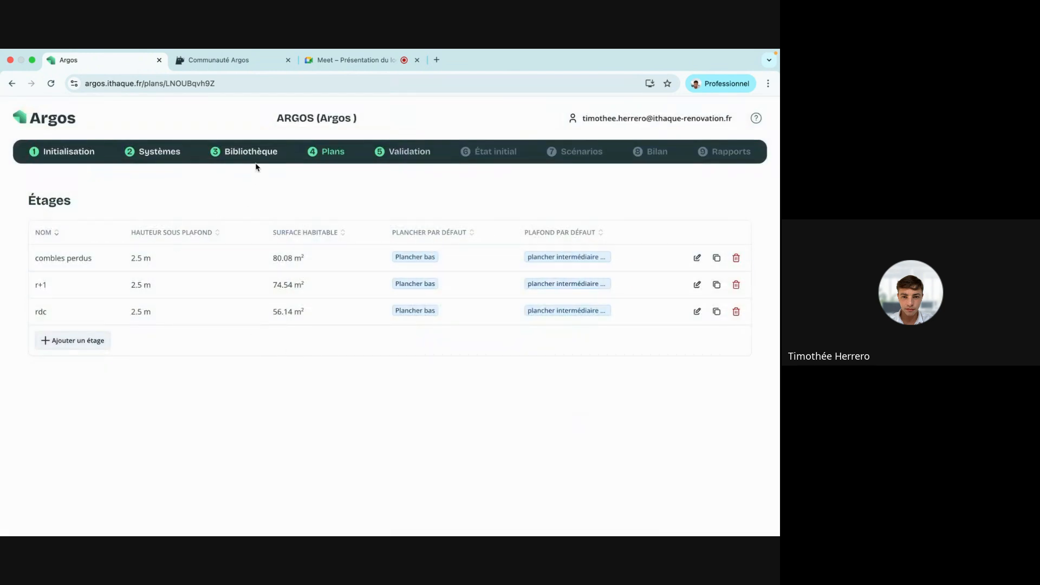
key(ctrl+Right)
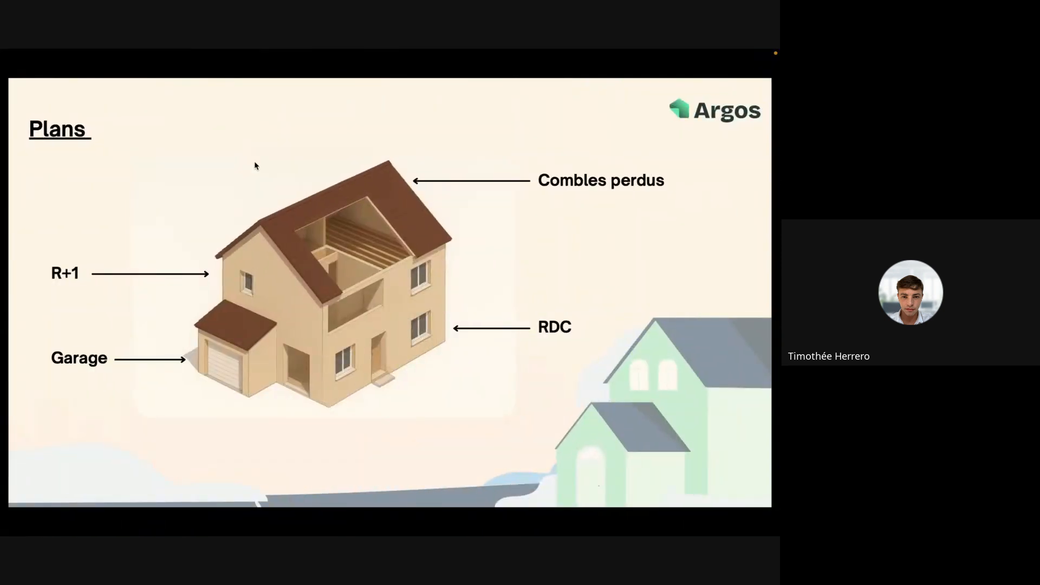
key(Right)
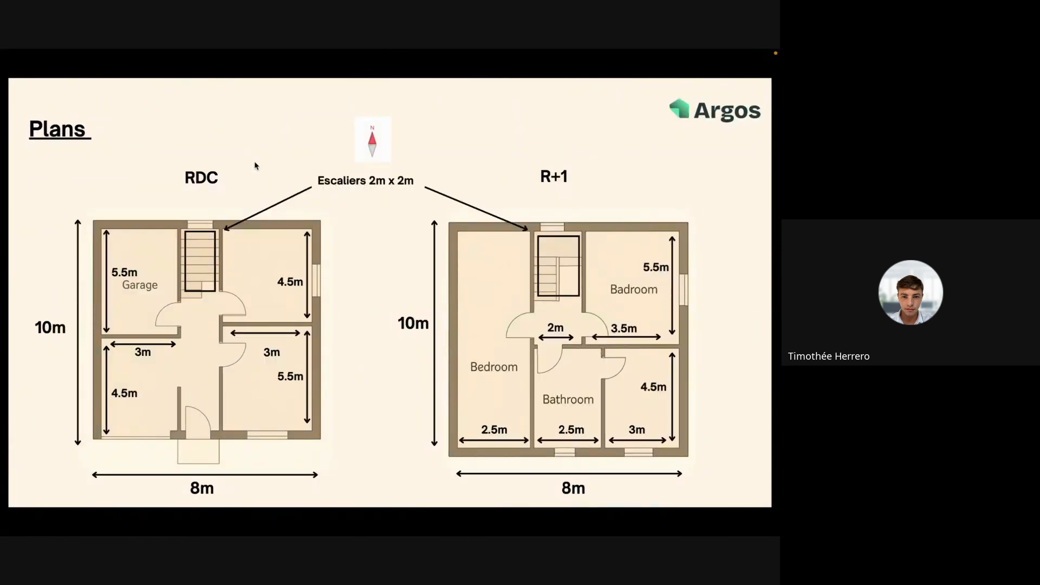
key(Right)
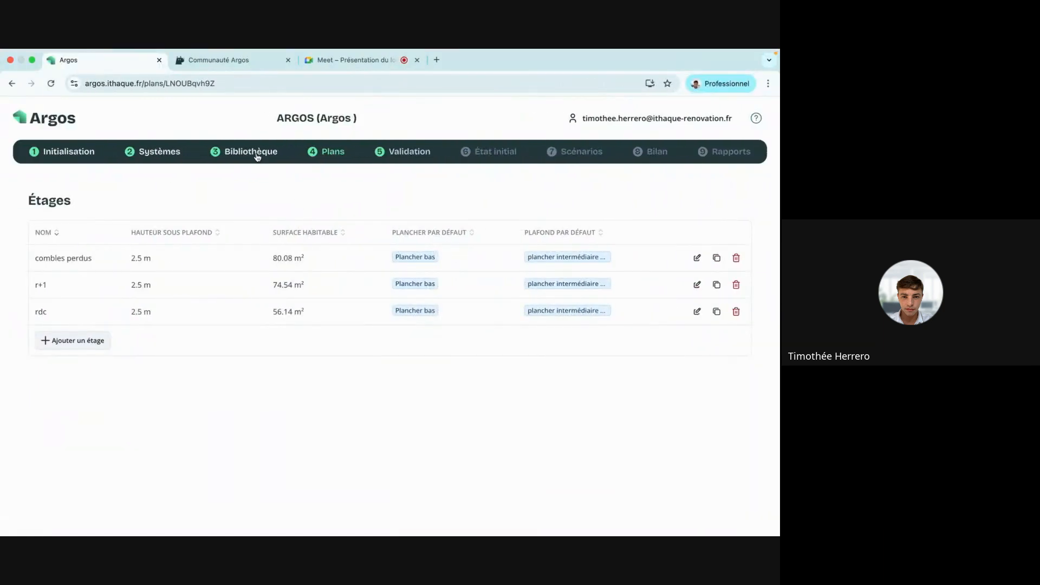
Duplicate the garage intermediate floor type in the library and open the copy.
click(256, 154)
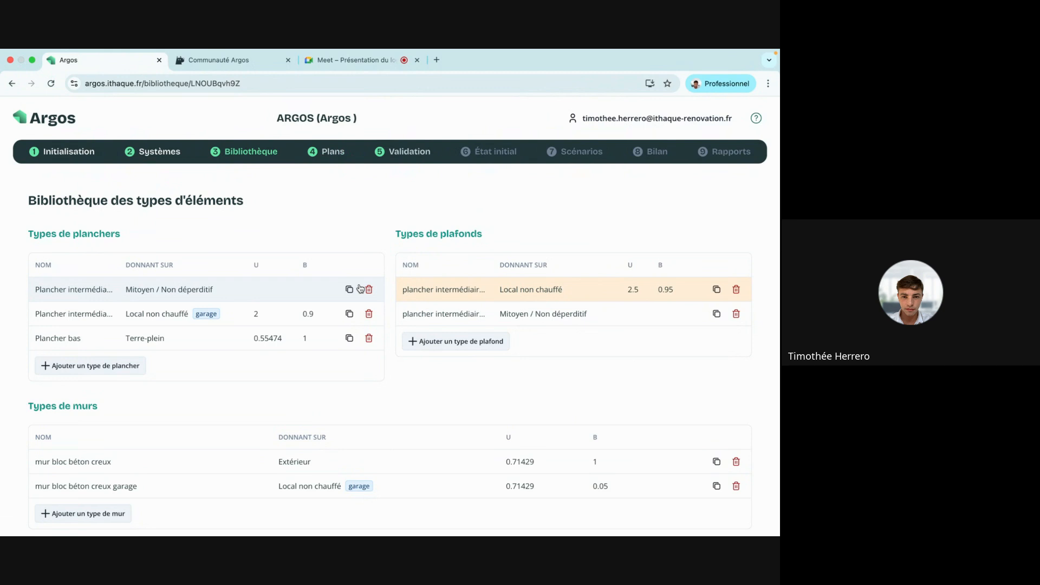
click(350, 313)
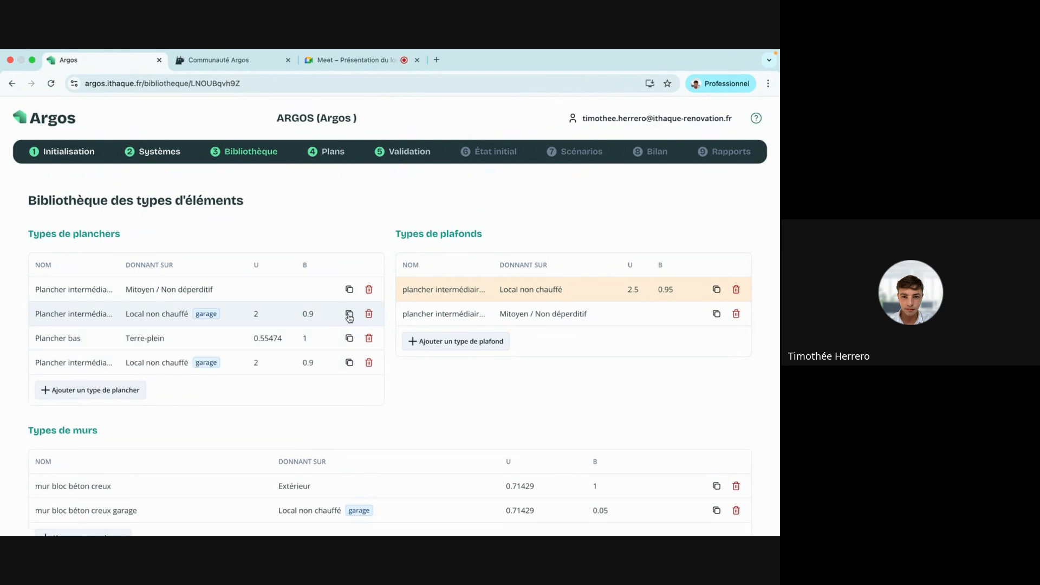
click(215, 367)
Rename the copy to end in 'combles', set it facing Mitoyen / Non déperditif, and save.
click(235, 212)
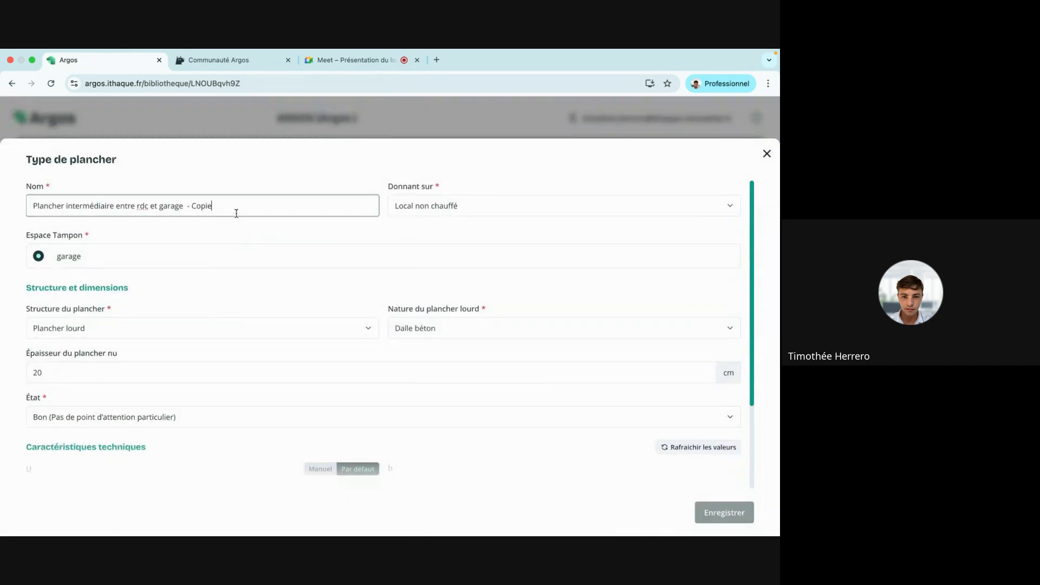
key(BackSpace)
key(BackSpace)
key(BackSpace)
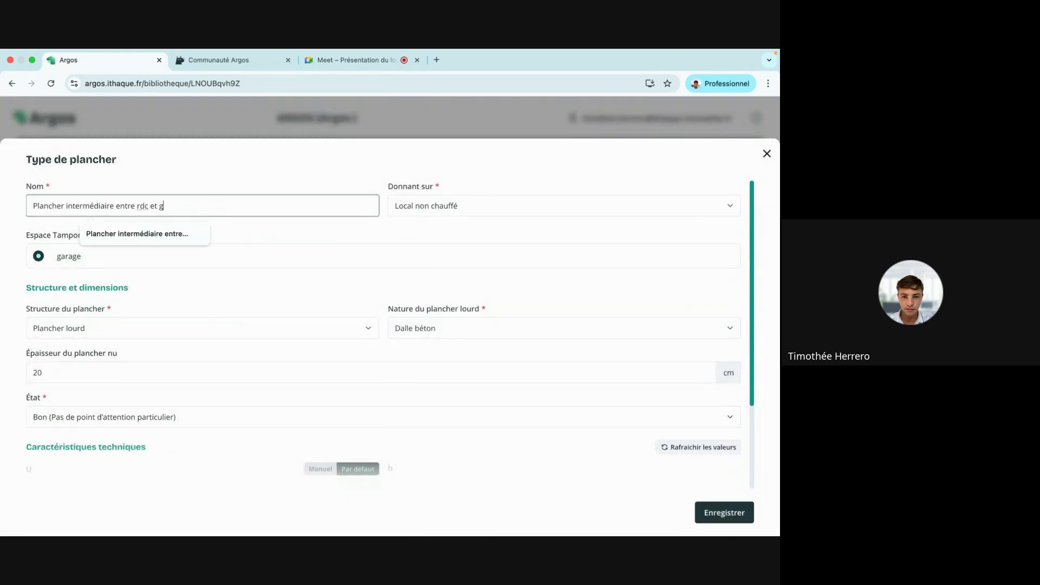
key(BackSpace)
key(BackSpace)
key(BackSpace)
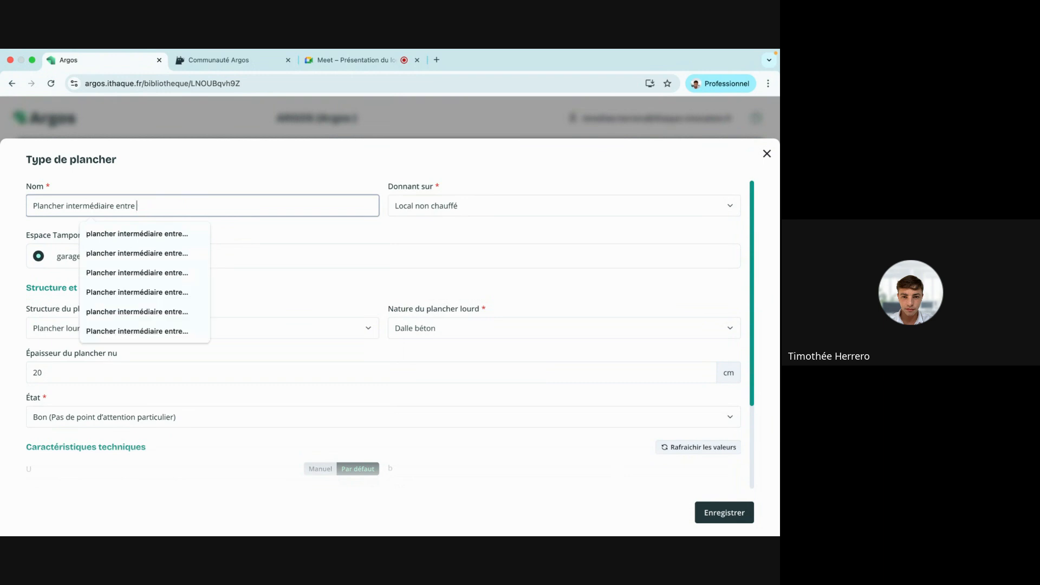
text(combles et r+1)
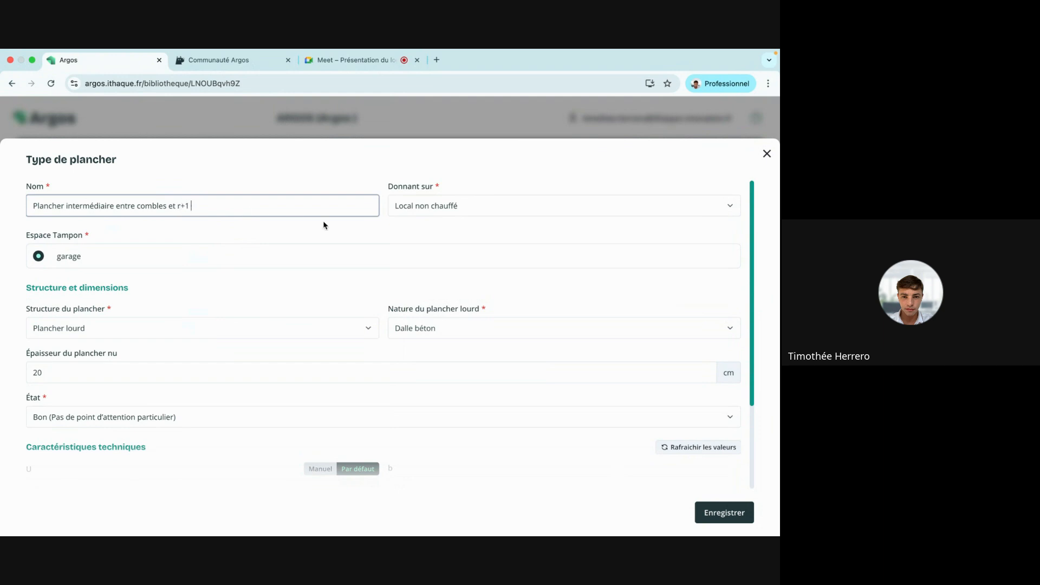
click(441, 206)
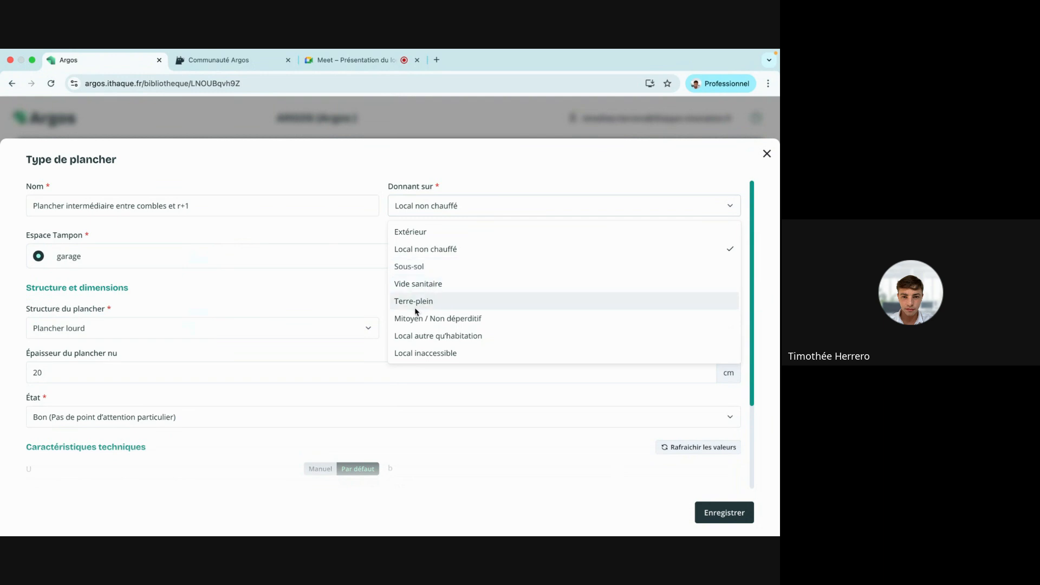
click(420, 318)
scroll(98, 292, down, 2)
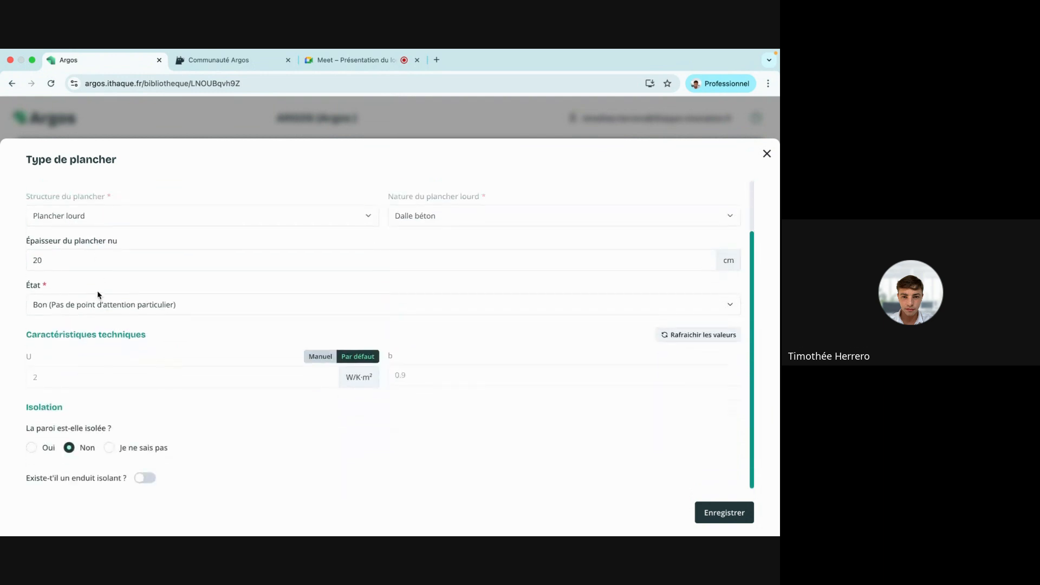
click(692, 339)
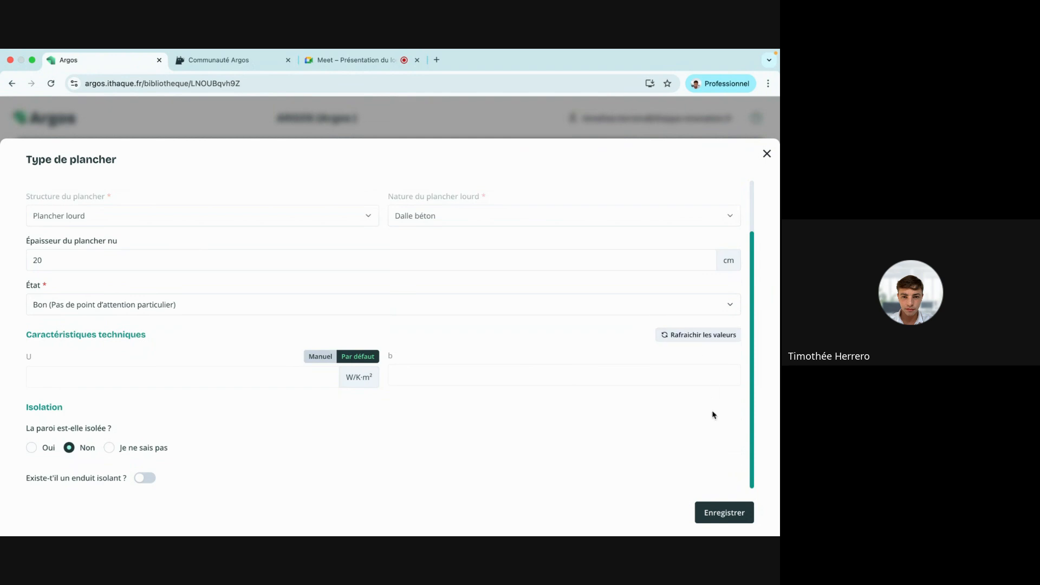
click(726, 510)
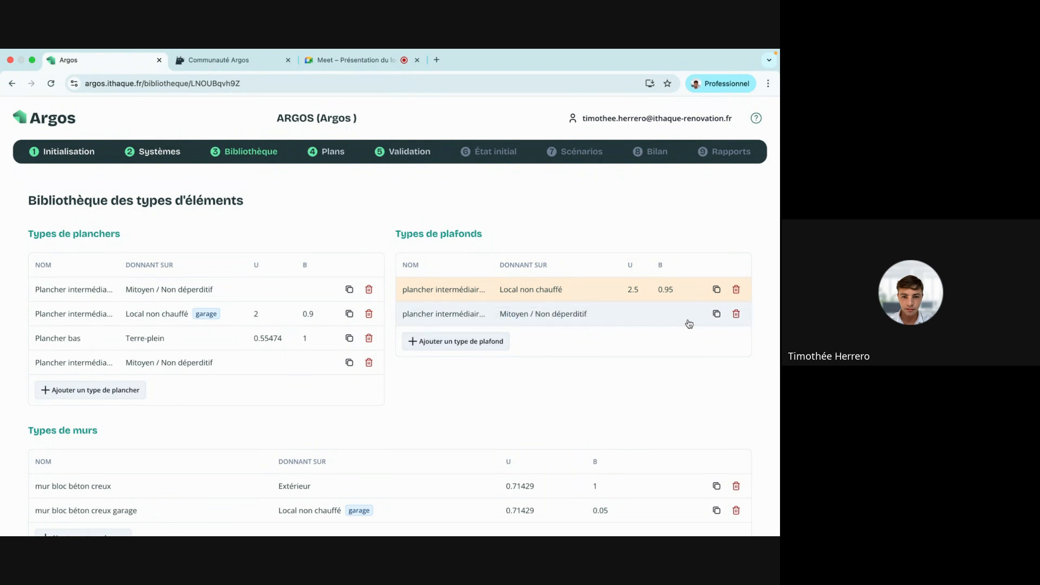
Duplicate the rdc–r+1 ceiling type as 'rampants' facing Extérieur (rampants).
click(717, 315)
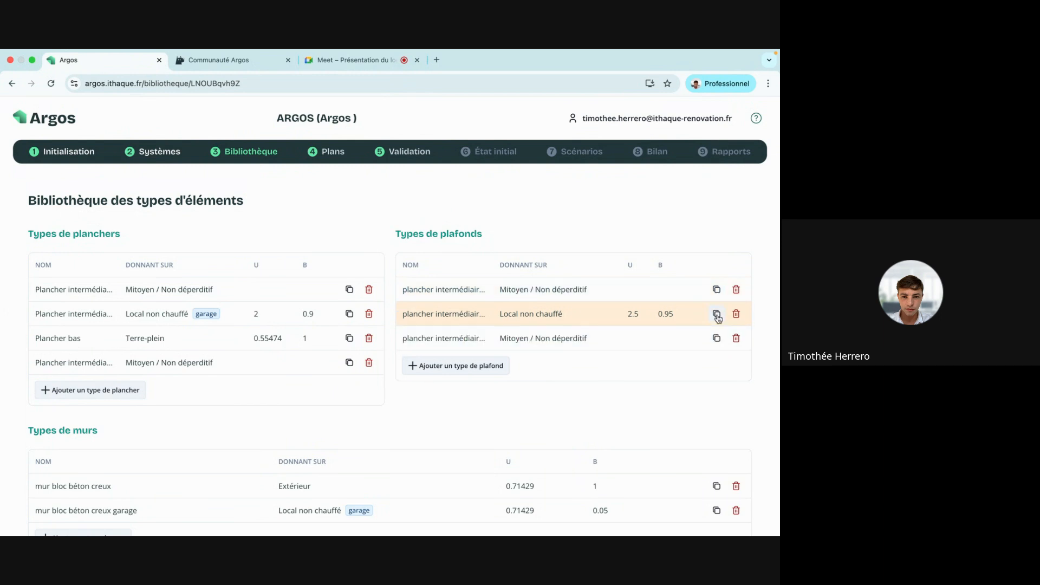
click(558, 297)
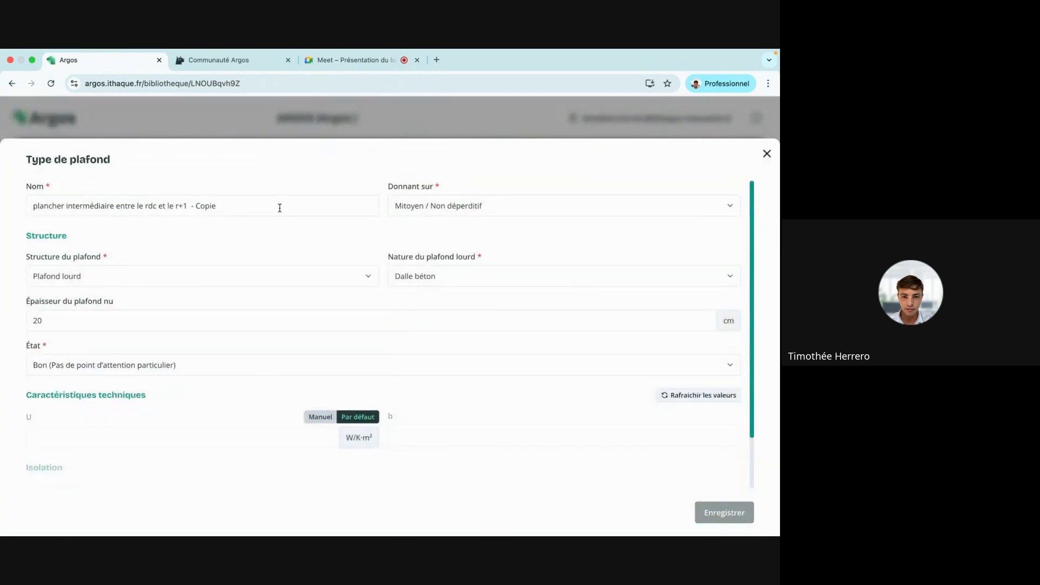
drag(278, 206, 25, 206)
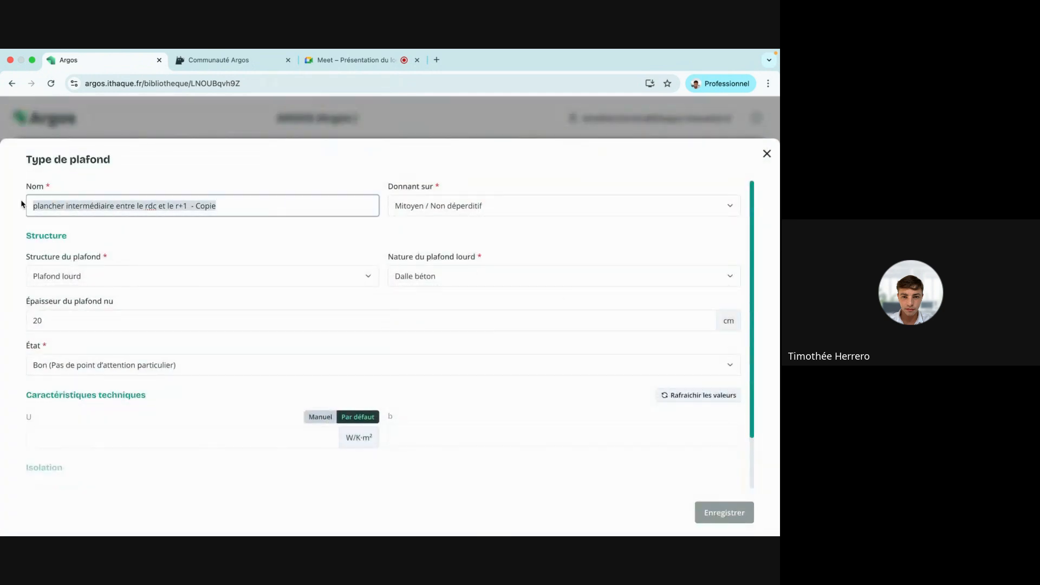
text(rampants)
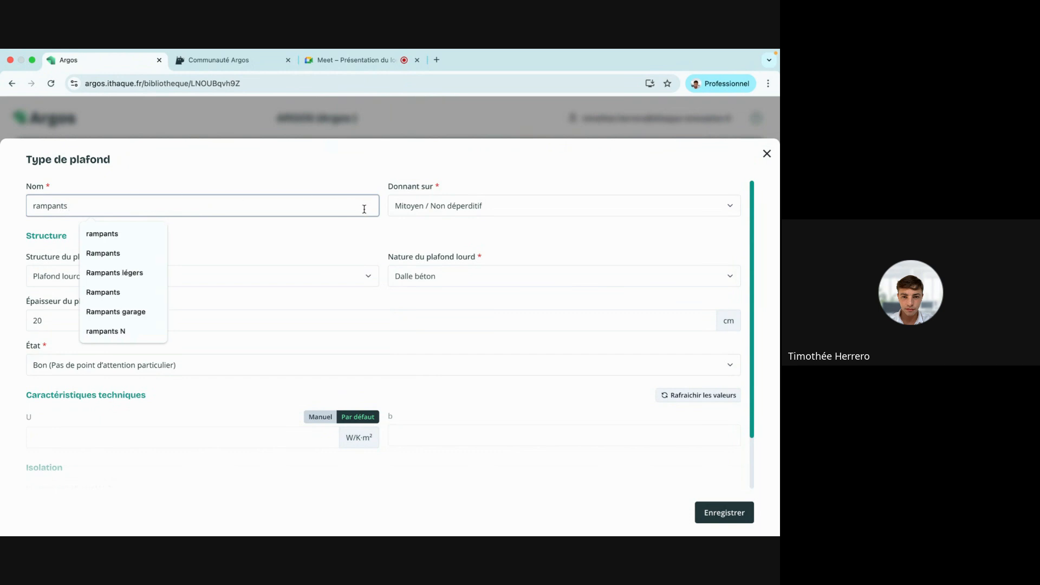
click(395, 212)
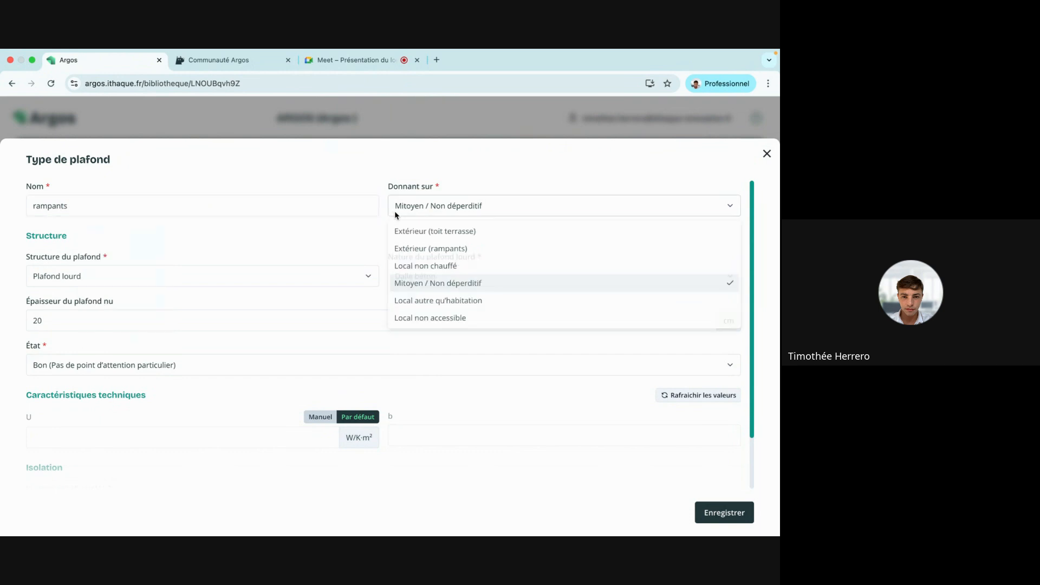
click(449, 249)
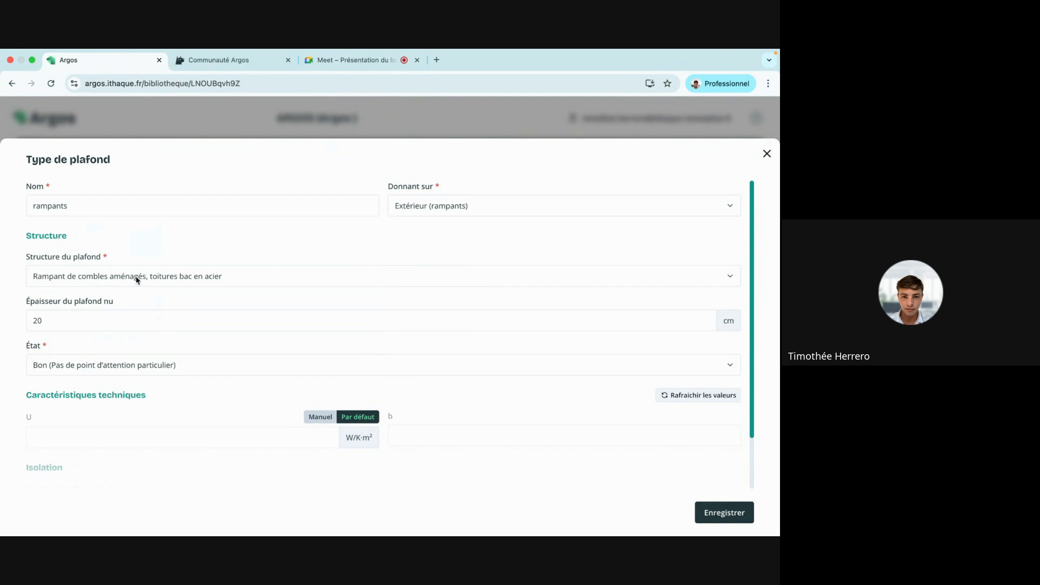
Mark the rampants ceiling as insulated with a known 4 cm thickness.
scroll(137, 280, down, 2)
scroll(137, 280, down, 1)
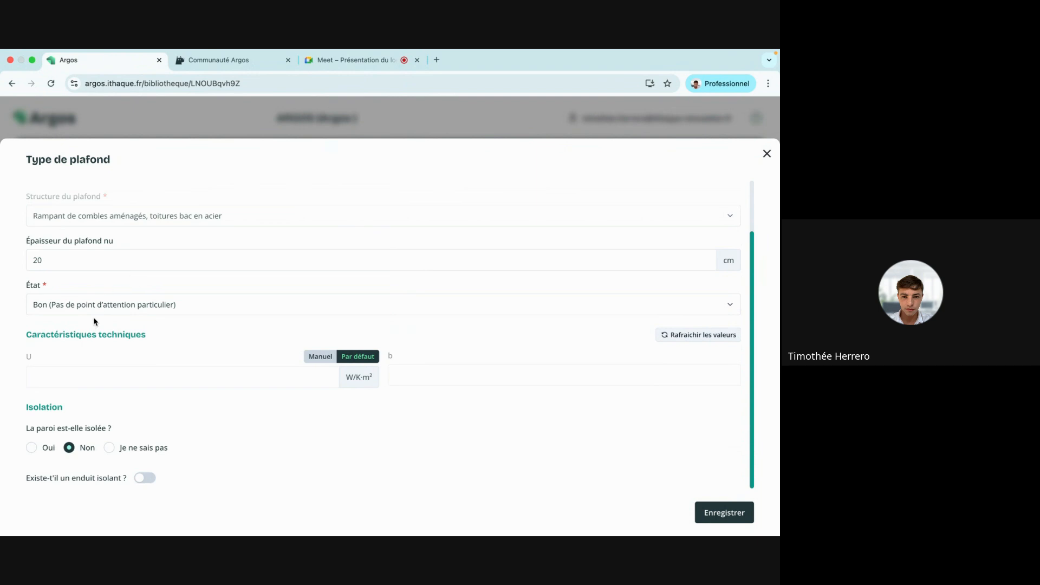
click(34, 448)
scroll(220, 410, down, 3)
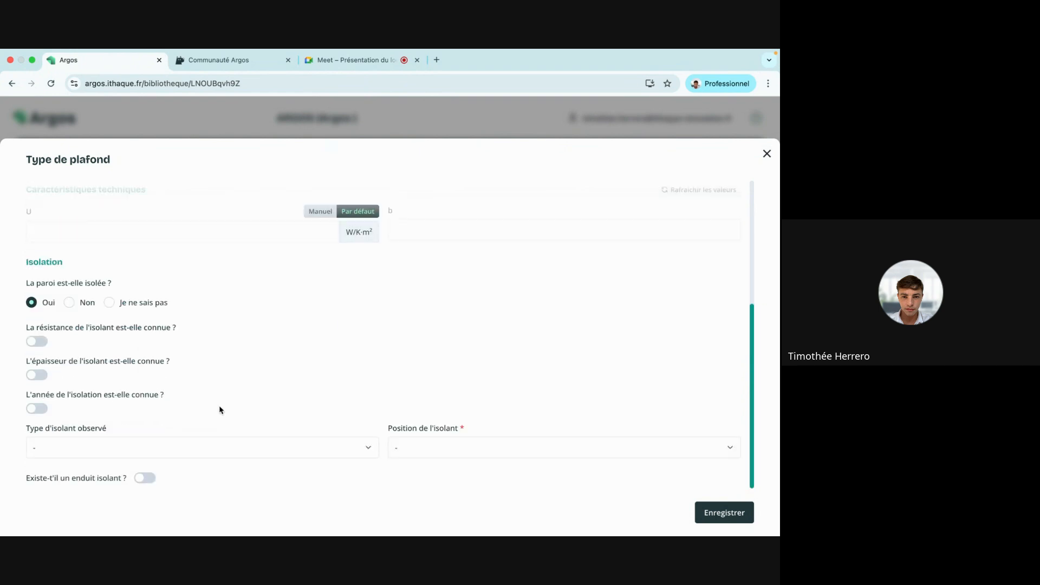
click(38, 375)
click(456, 380)
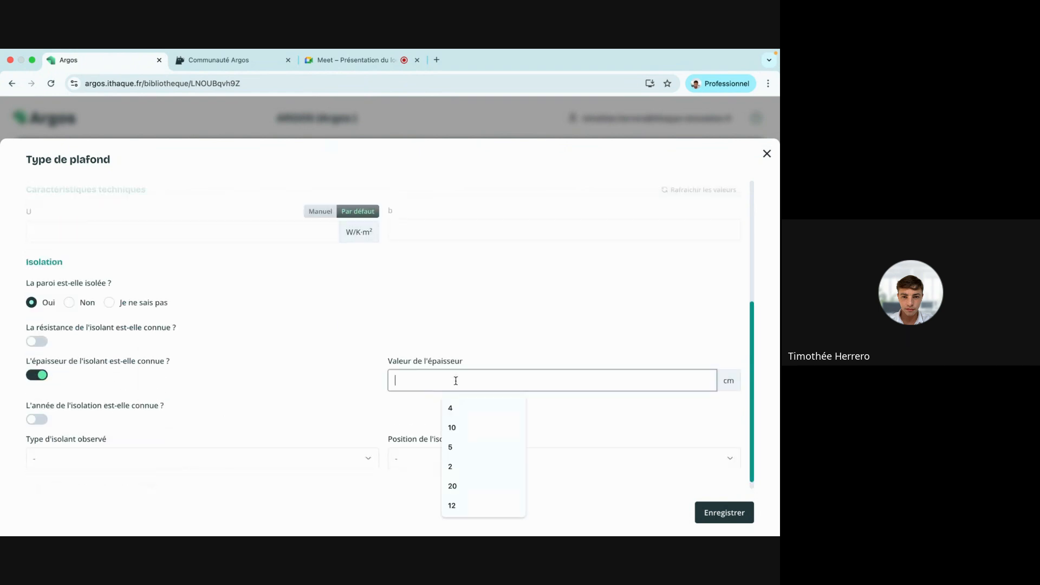
text(4)
Set the insulation to Laine de verre from entre 1975 et 1977, placed Dessous, and save.
click(37, 419)
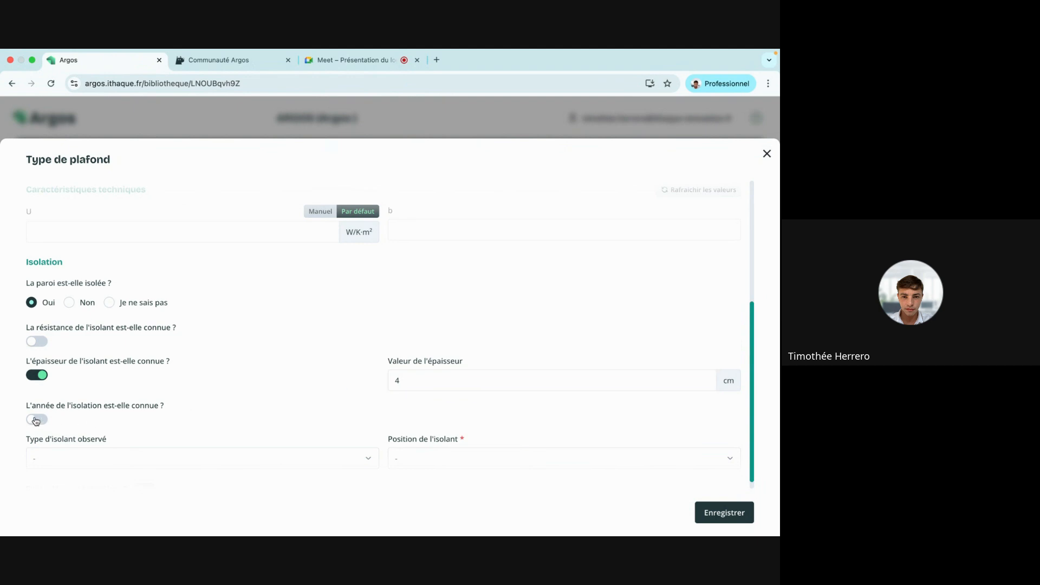
click(449, 432)
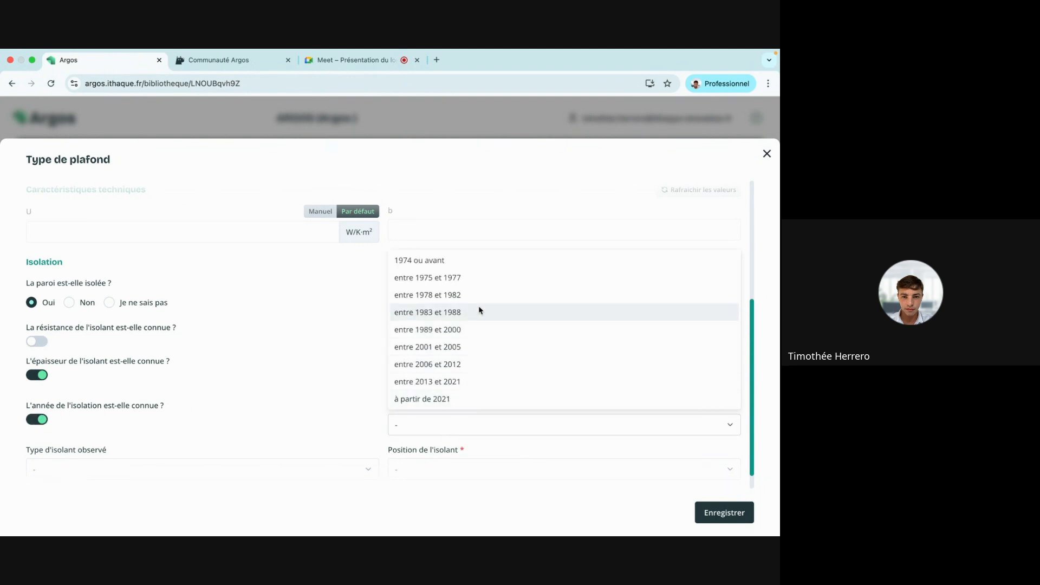
click(480, 276)
scroll(341, 325, down, 1)
click(287, 439)
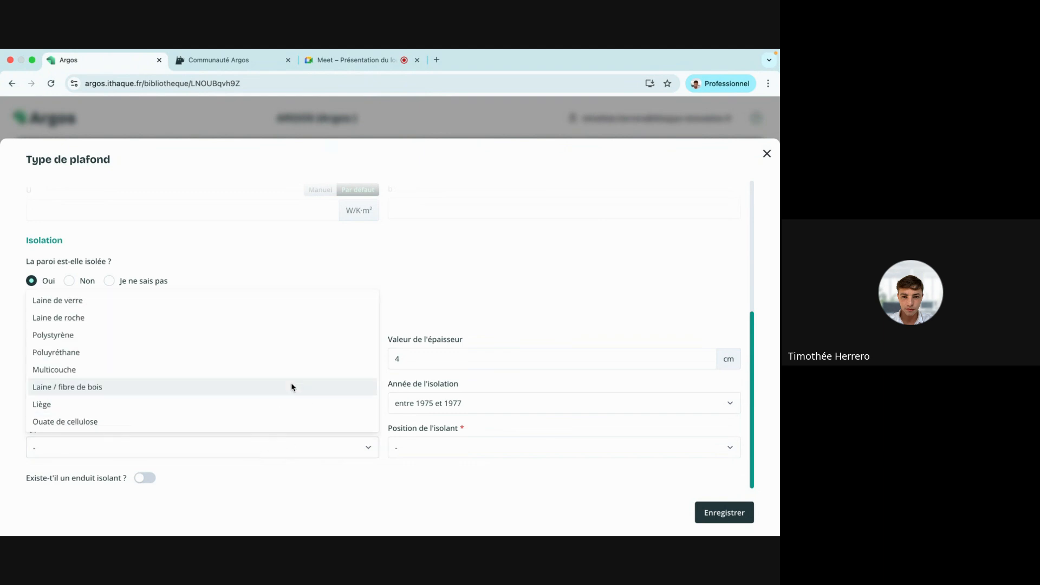
click(287, 298)
click(430, 448)
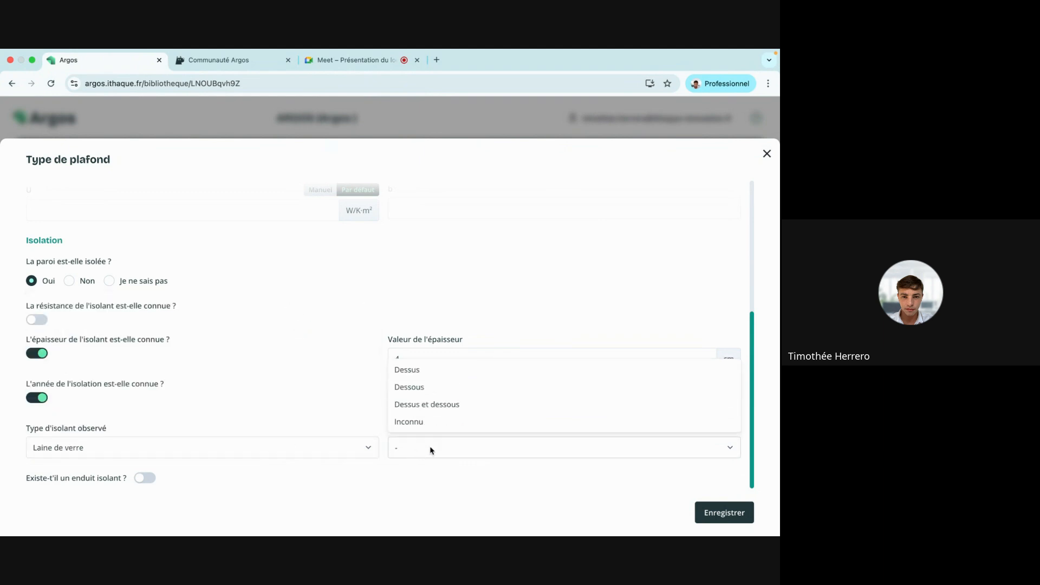
click(521, 385)
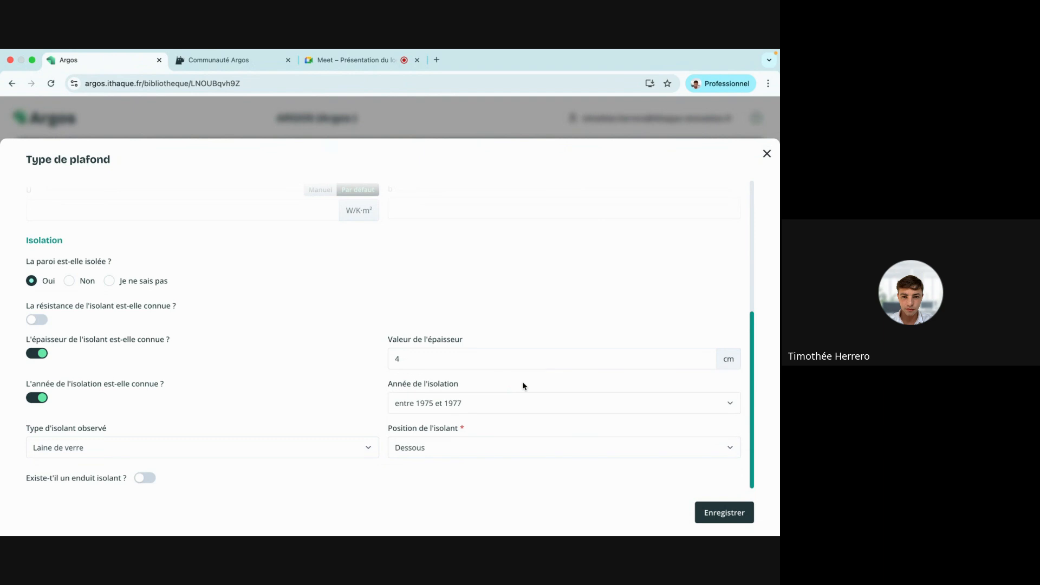
click(719, 515)
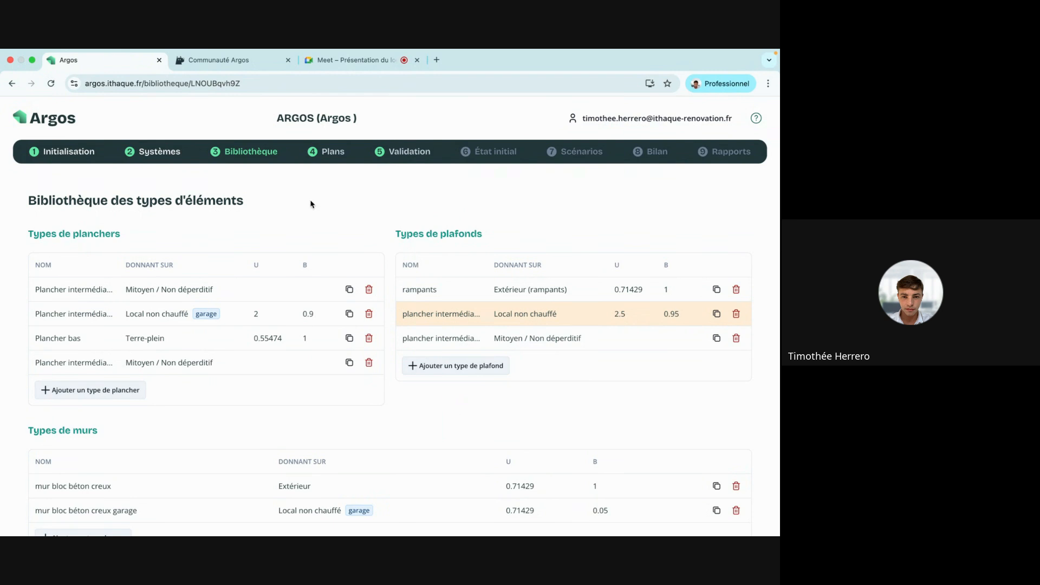
Open the combles perdus plan and make its north wall Mur 1 a gable wall.
click(325, 153)
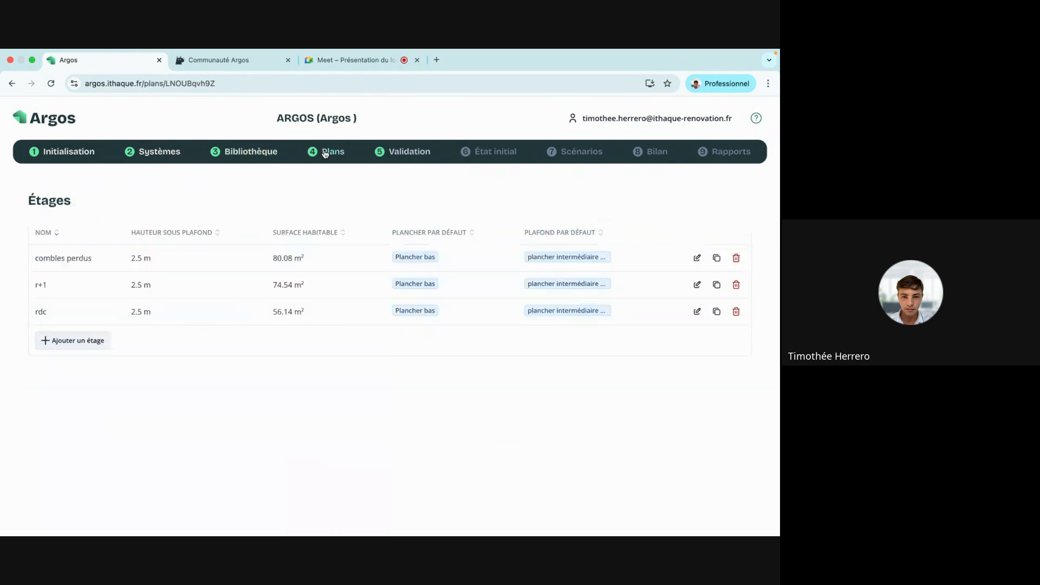
click(282, 254)
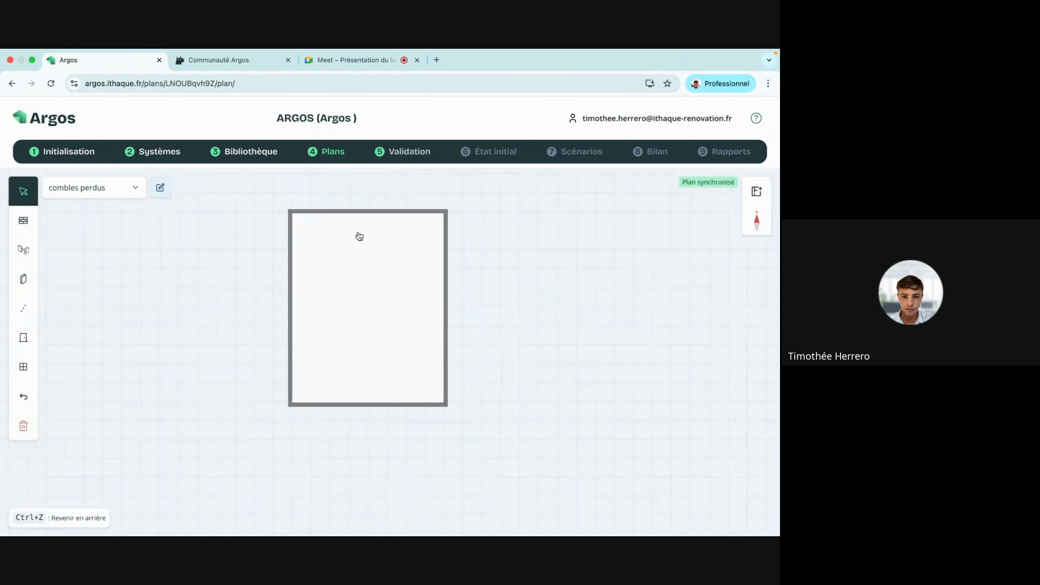
click(367, 212)
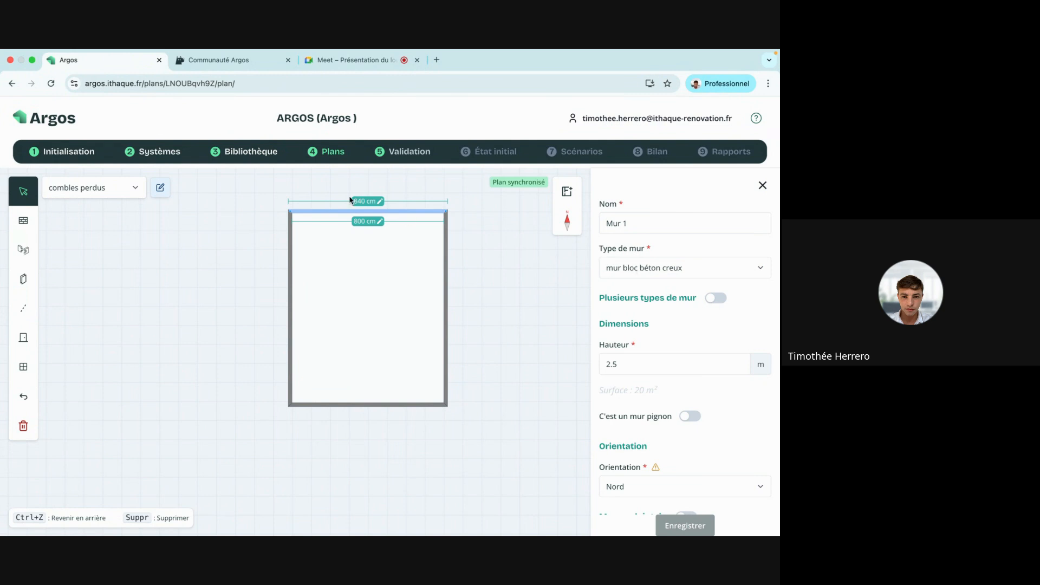
scroll(716, 350, down, 1)
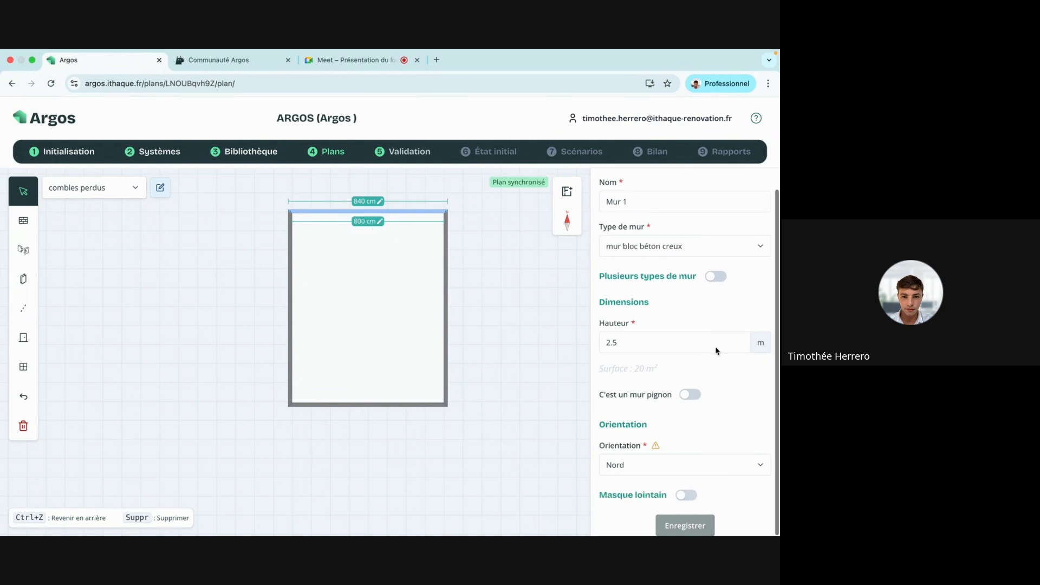
click(692, 394)
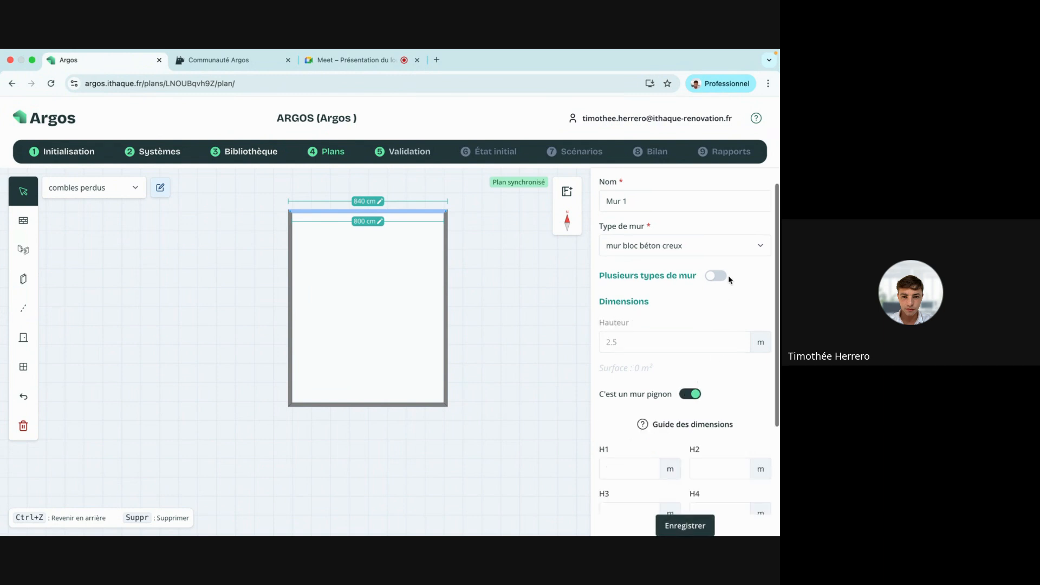
scroll(729, 279, down, 5)
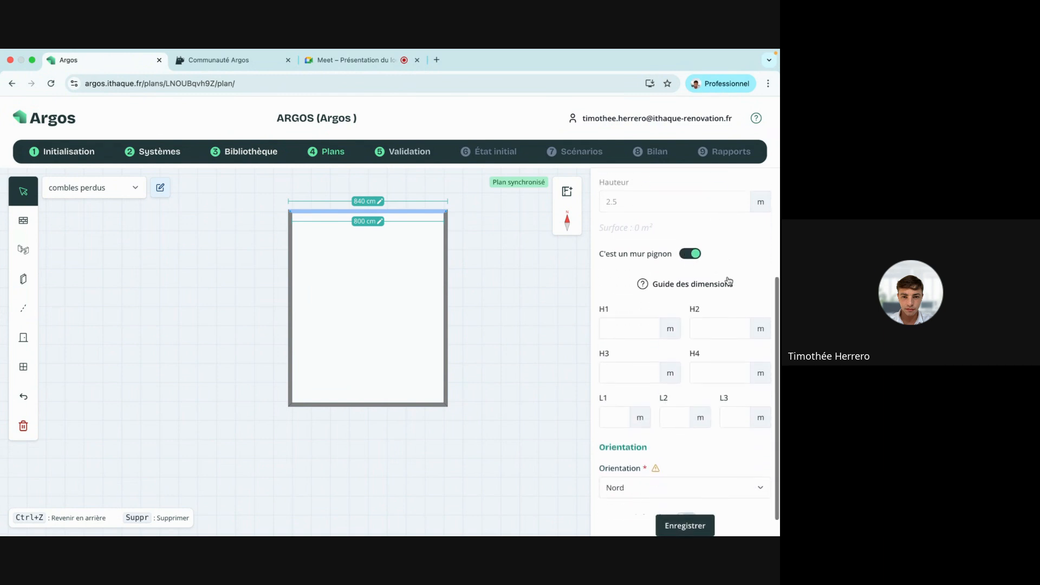
click(684, 262)
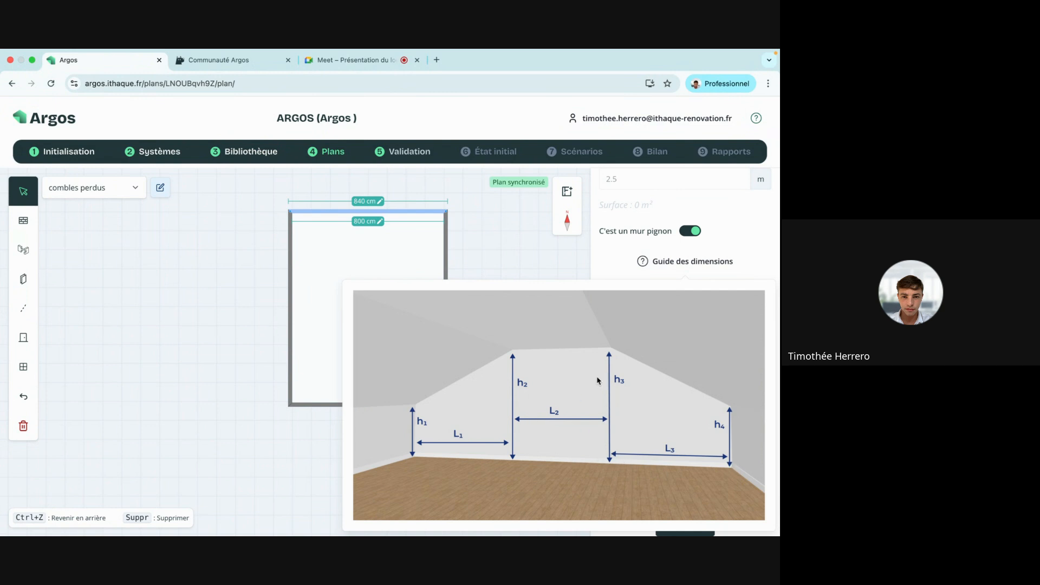
Enter the gable heights H1–H4 as 1, 2.8, 2.8 and 1 m.
click(610, 301)
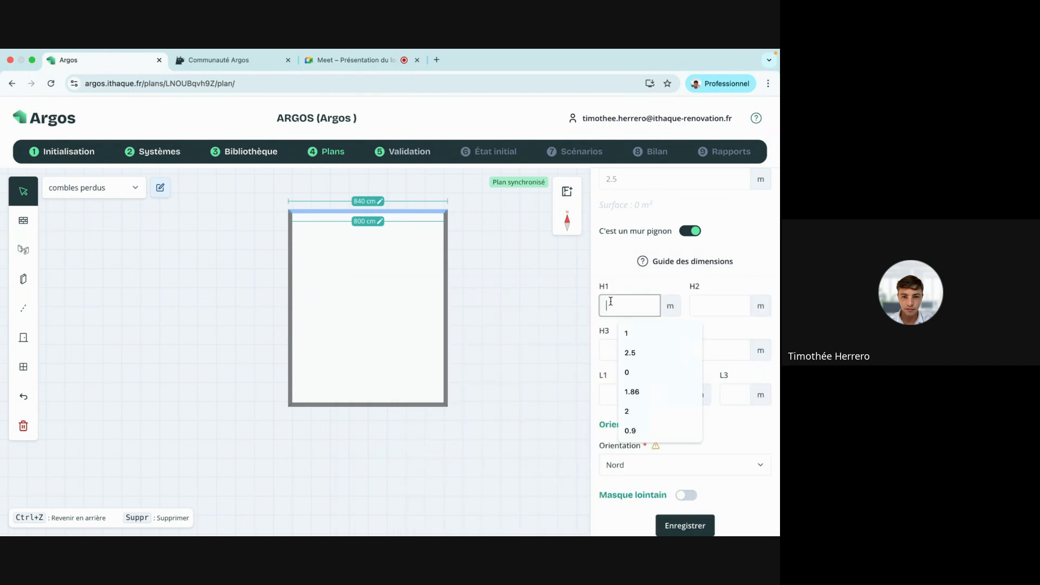
text(1)
click(708, 306)
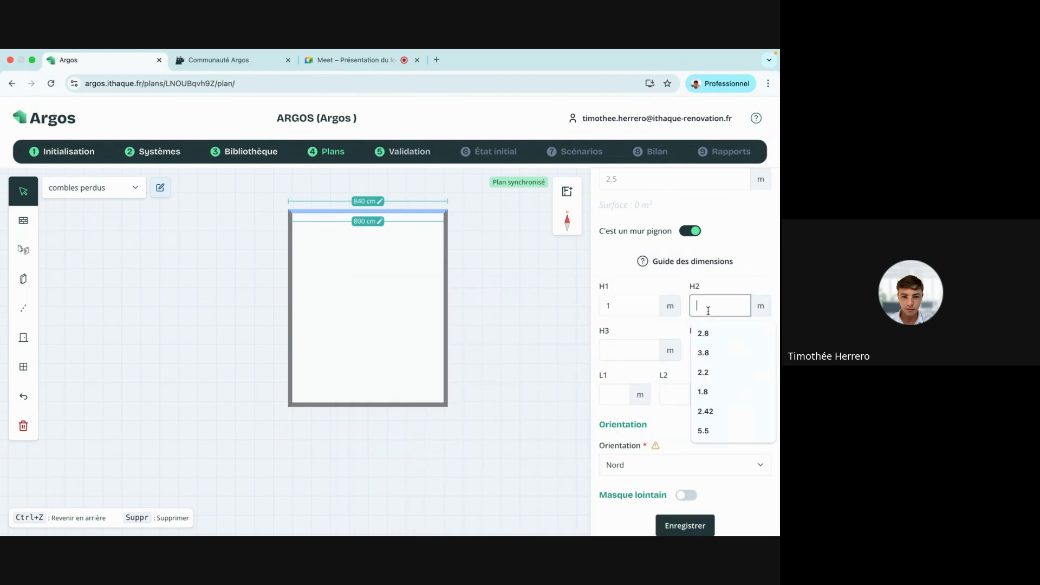
text(2.8)
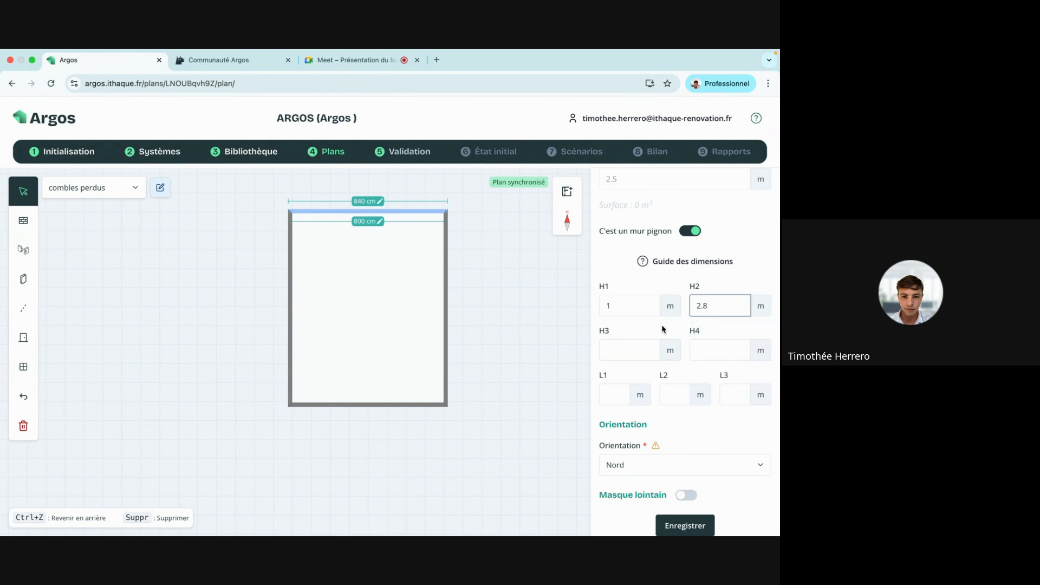
click(631, 347)
text(2.8)
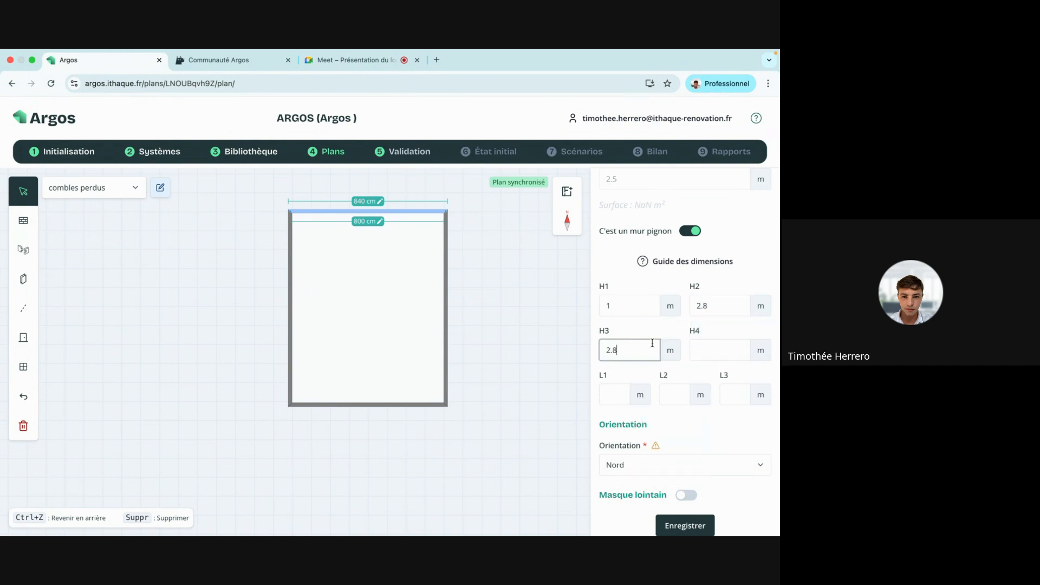
click(717, 351)
text(1)
Enter the gable widths L1–L3 as 4, 0 and 4 m and save the wall.
click(612, 394)
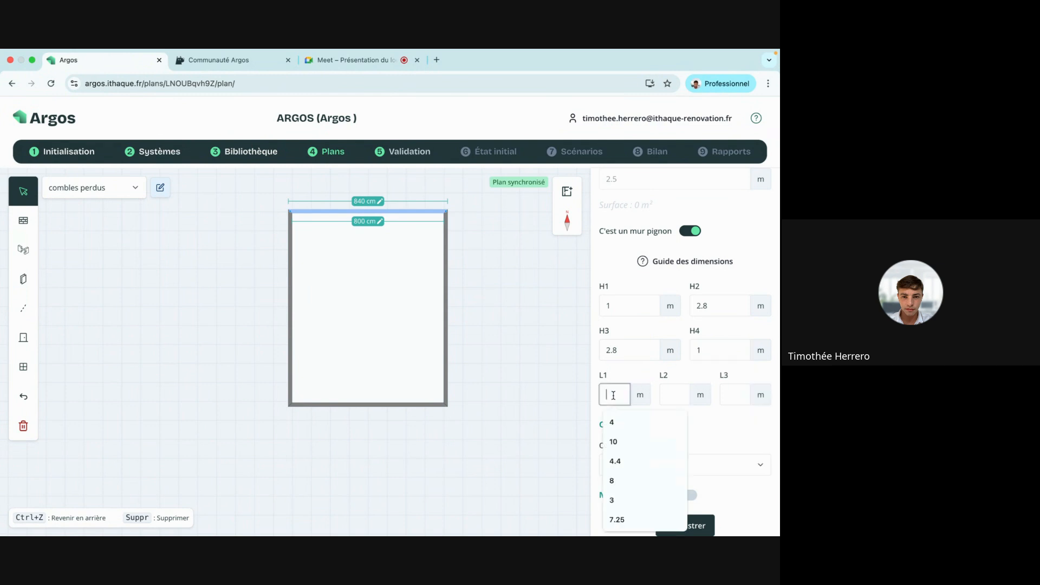
text(4)
click(676, 395)
text(0)
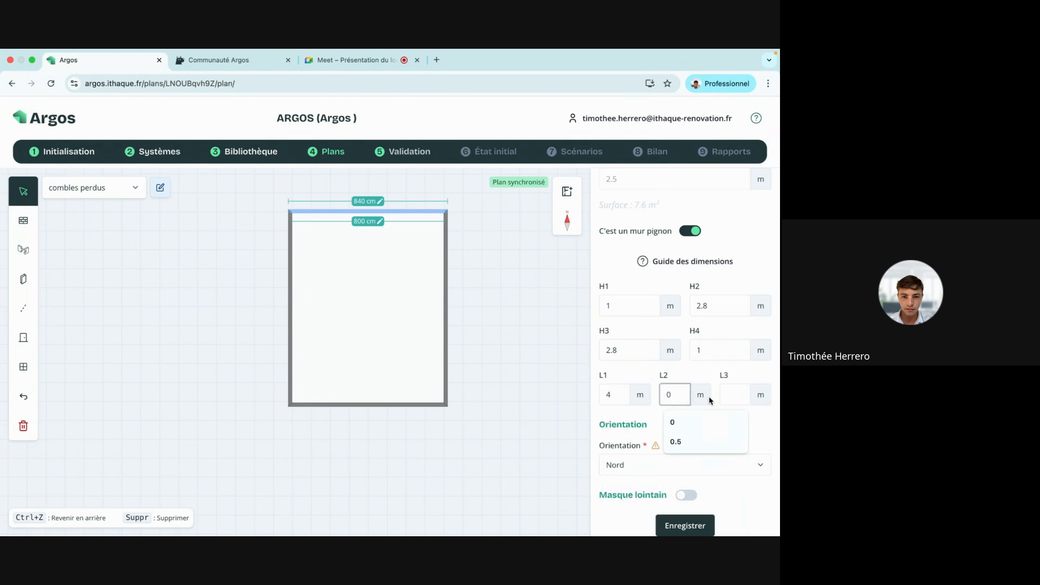
click(732, 395)
text(4)
click(695, 402)
click(683, 525)
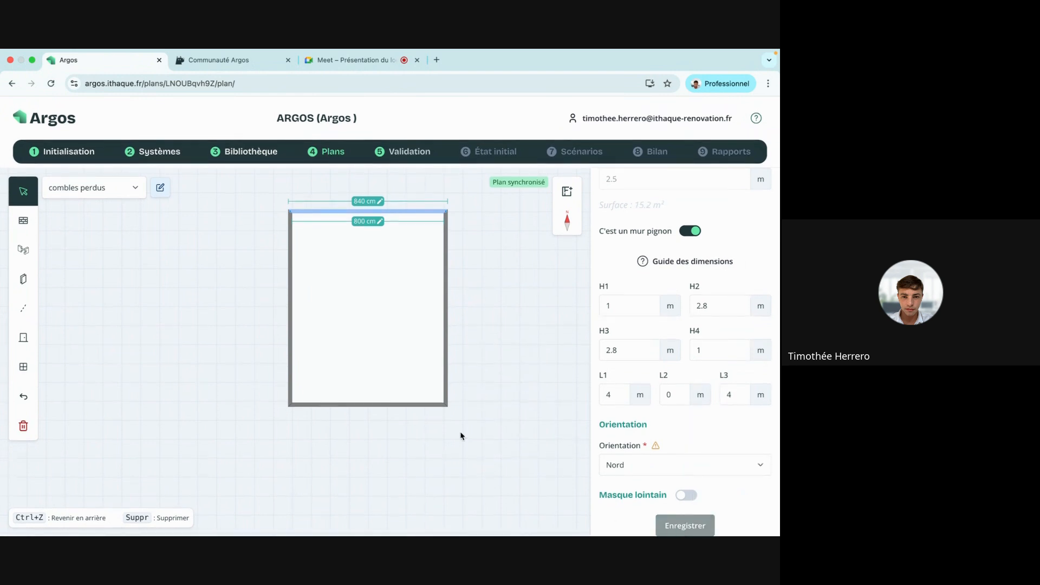
click(423, 405)
Make the south wall Mur 3 a gable with heights 1, 2.8, 2.8 and 1 m.
click(420, 405)
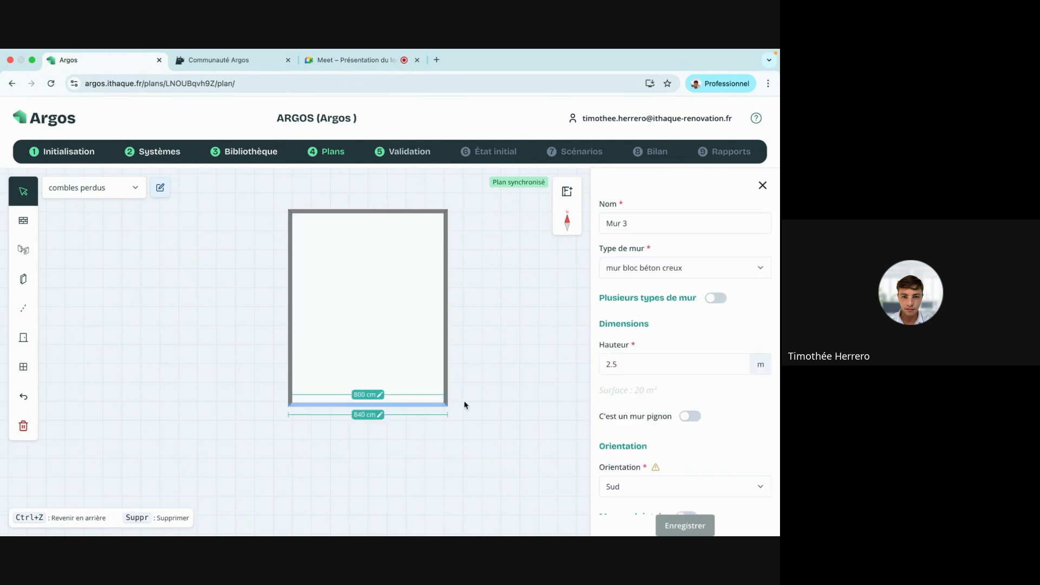
scroll(684, 264, down, 1)
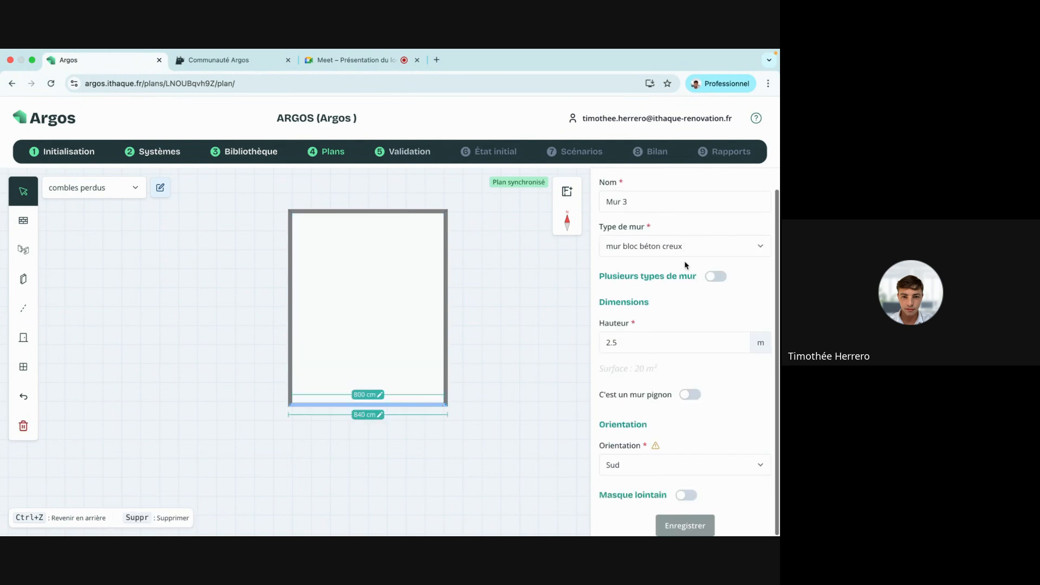
click(696, 398)
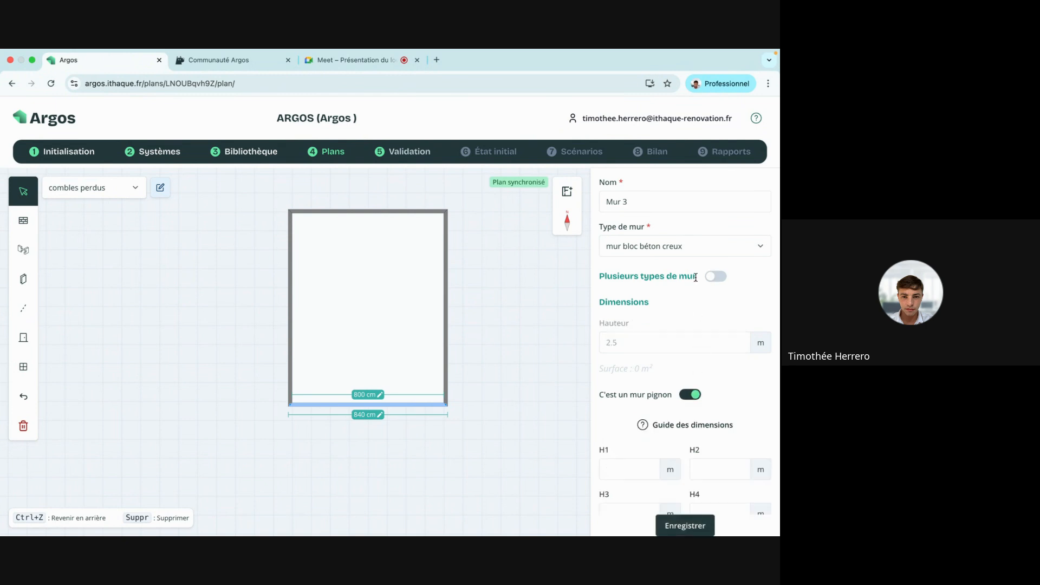
scroll(691, 352, down, 3)
click(628, 305)
text(1)
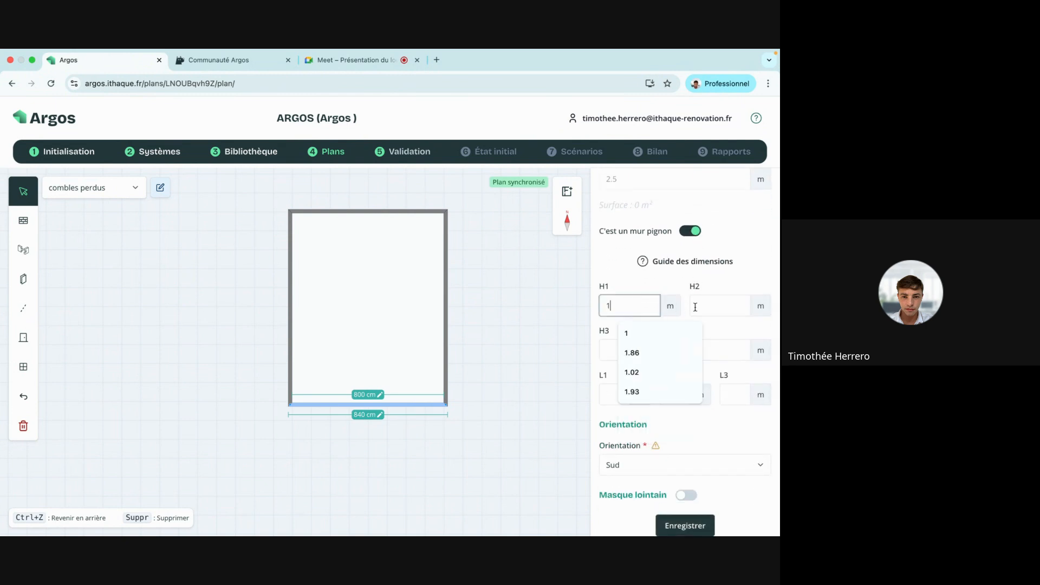
click(696, 307)
click(701, 332)
click(633, 351)
click(626, 375)
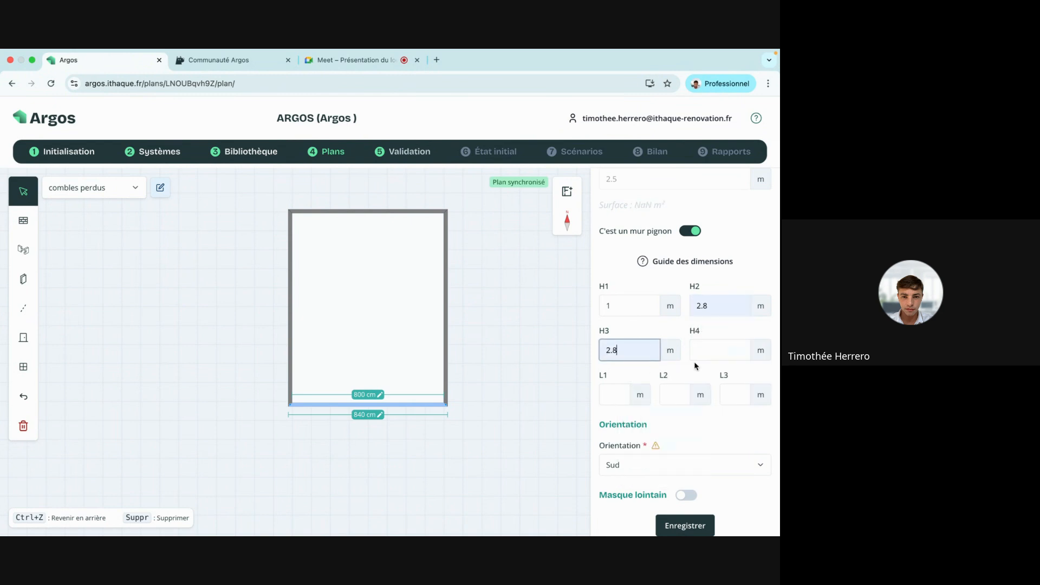
click(711, 351)
text(1)
Set Mur 3's gable widths to 4, 0 and 4 m and save.
click(614, 395)
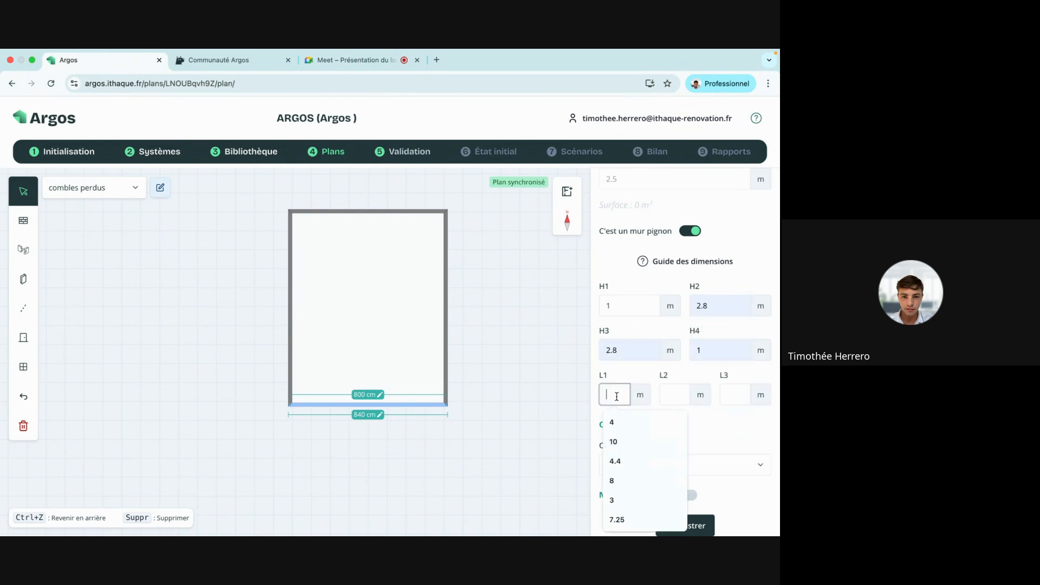
click(610, 424)
click(671, 394)
click(672, 422)
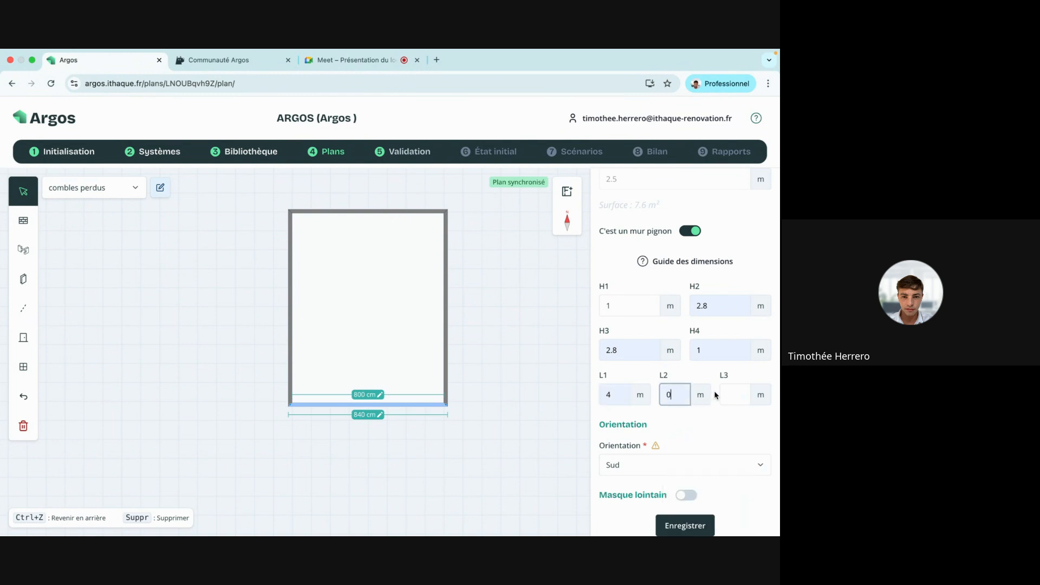
click(725, 394)
click(718, 422)
click(685, 525)
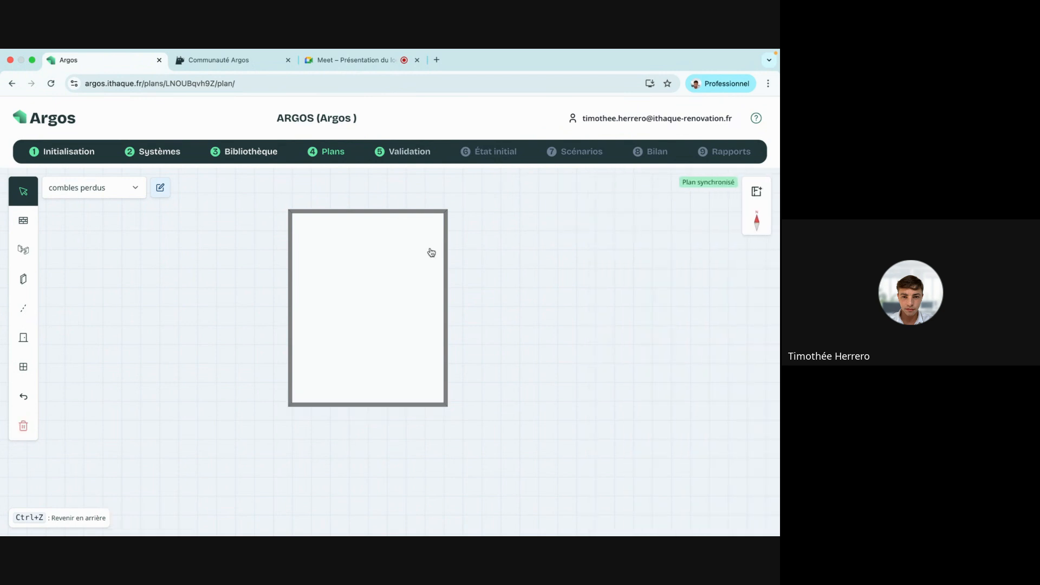
Remove the radiator, mark the attic room unheated, name it combles perdus, and save.
click(387, 268)
scroll(724, 298, down, 3)
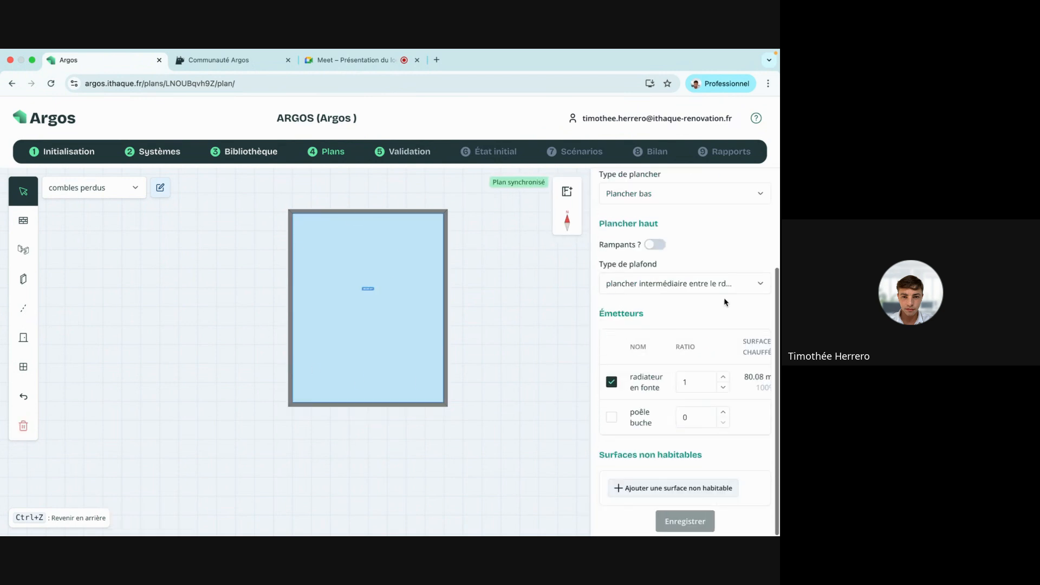
click(611, 382)
scroll(612, 411, up, 3)
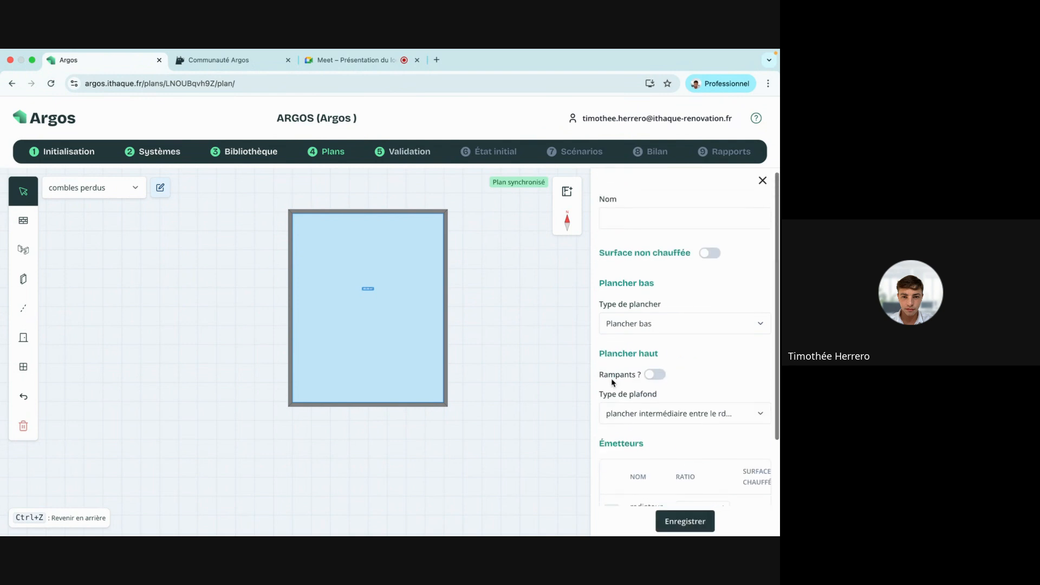
click(710, 258)
click(631, 230)
text(combles per)
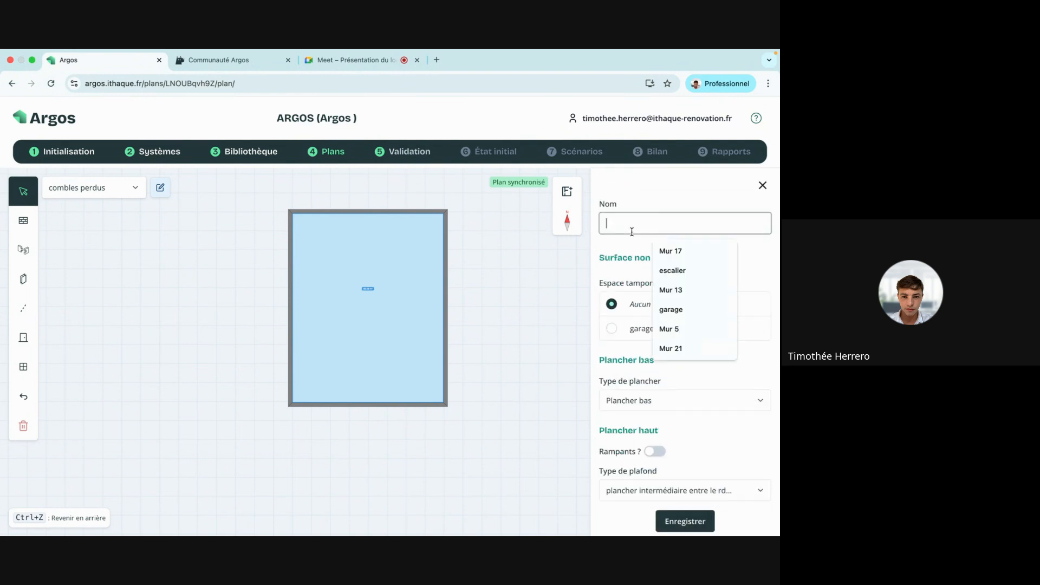
text(dus)
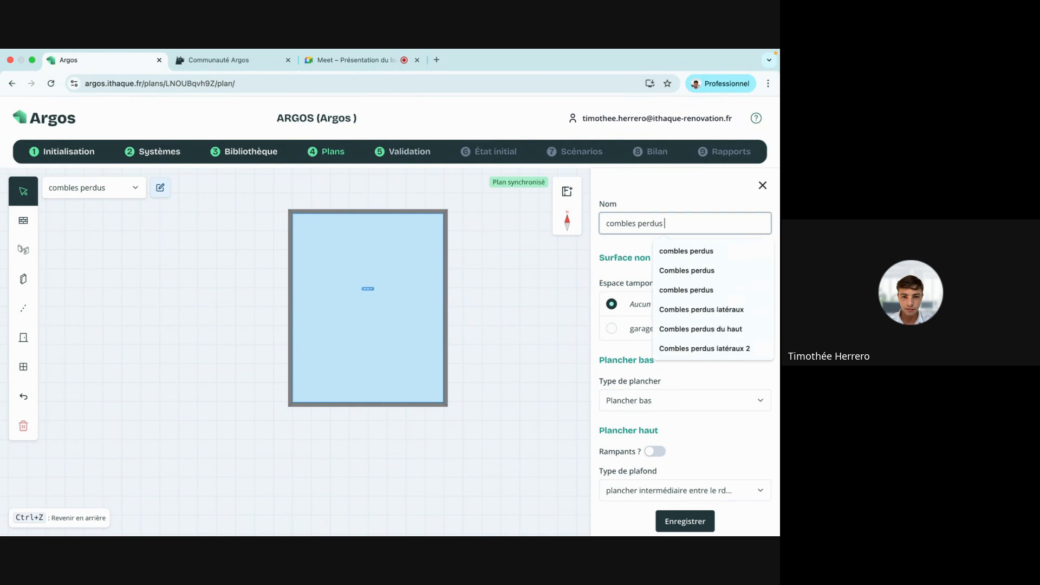
click(637, 191)
click(686, 514)
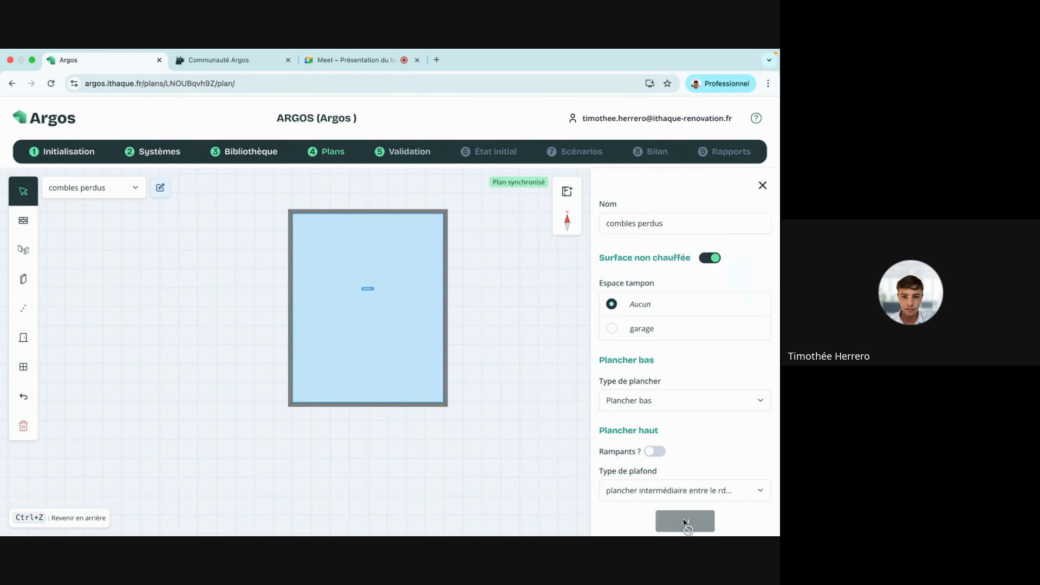
click(762, 186)
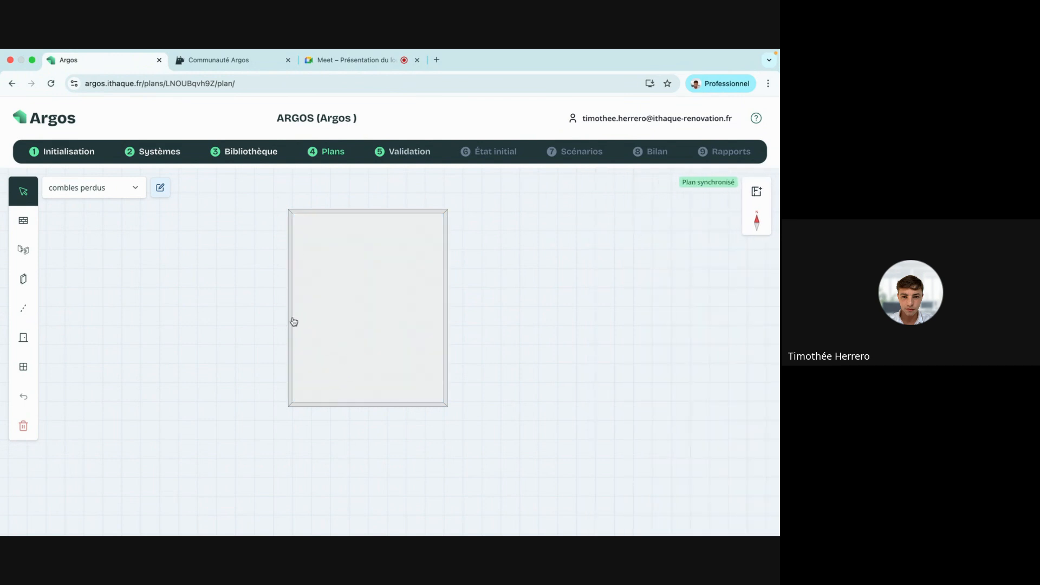
Reopen the combles perdus room and enable its Rampants option.
click(341, 317)
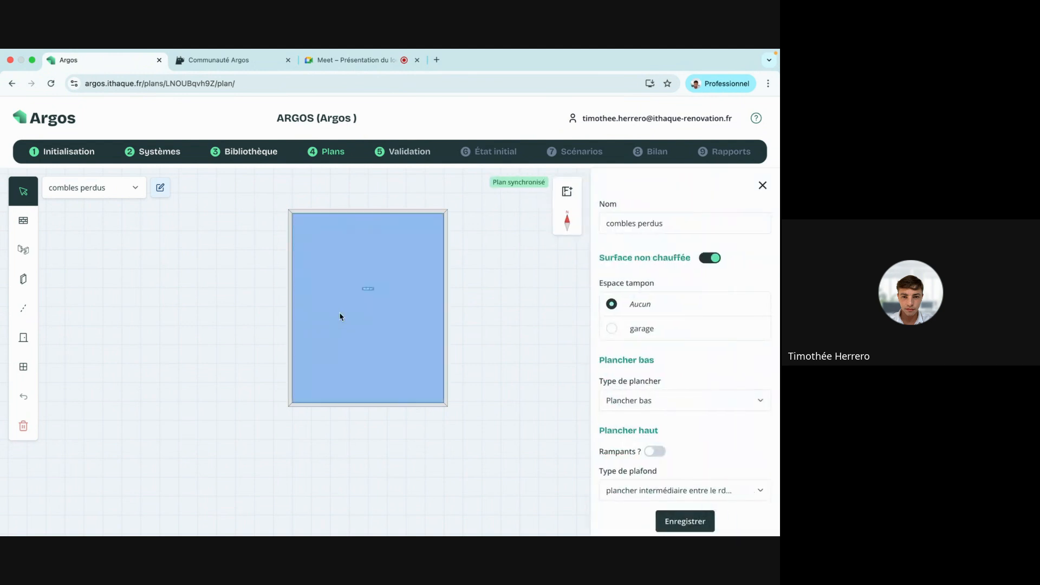
scroll(672, 308, down, 5)
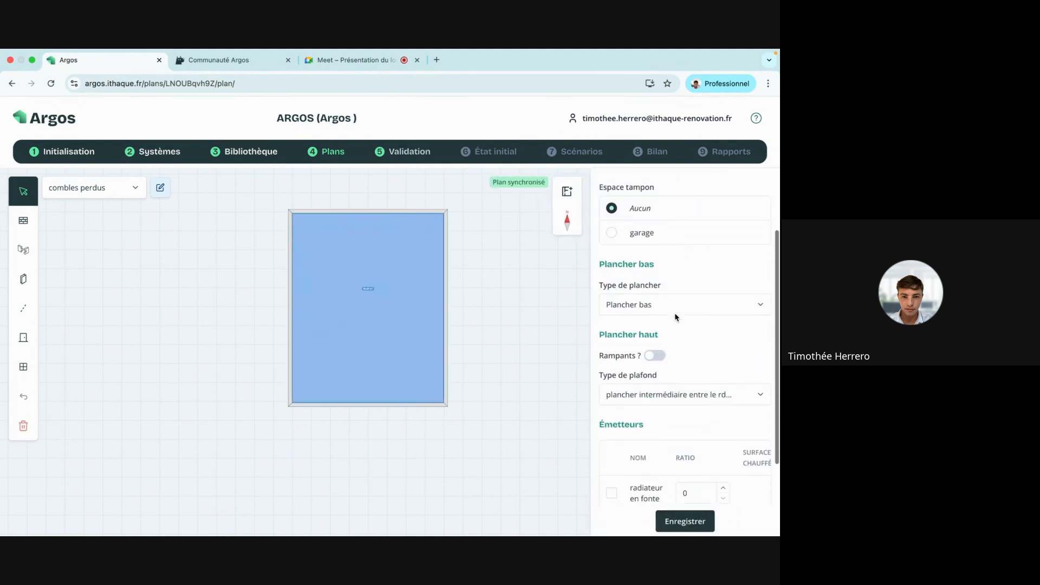
click(656, 267)
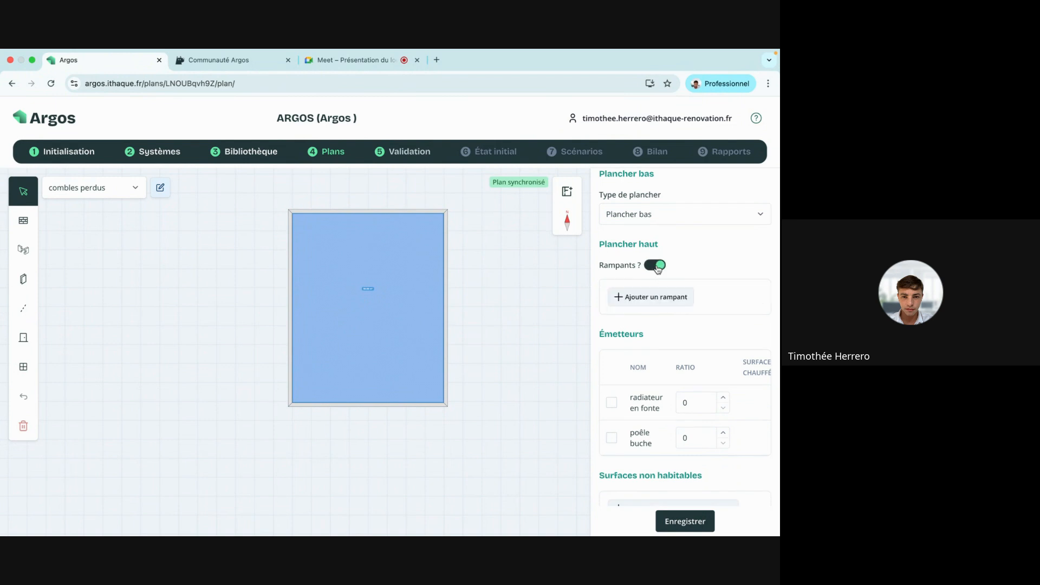
Add a sloped section named 'rampant ouest' of type rampants, with its surface entered from dimensions.
click(656, 302)
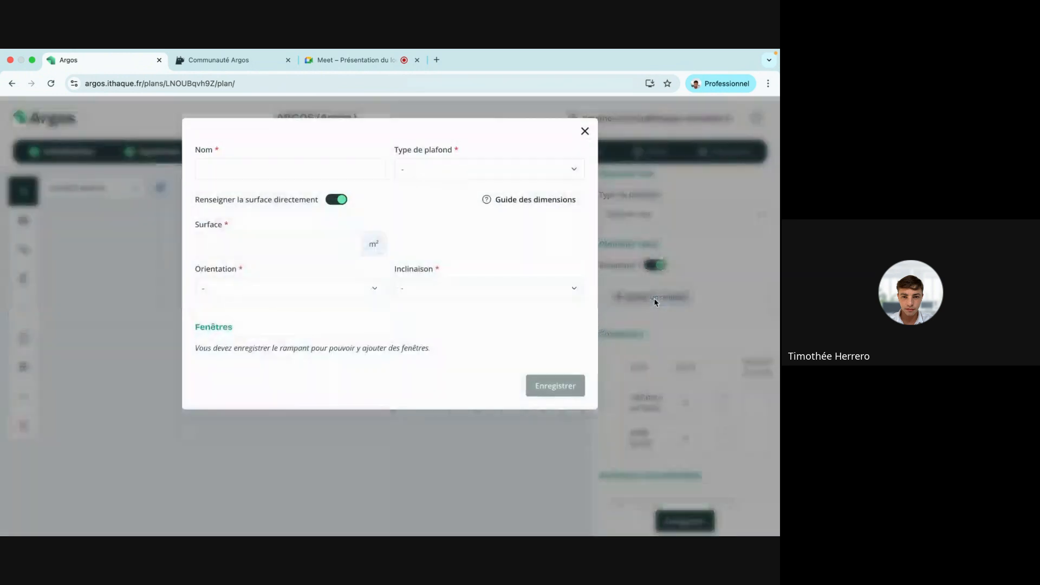
click(333, 167)
text(ra)
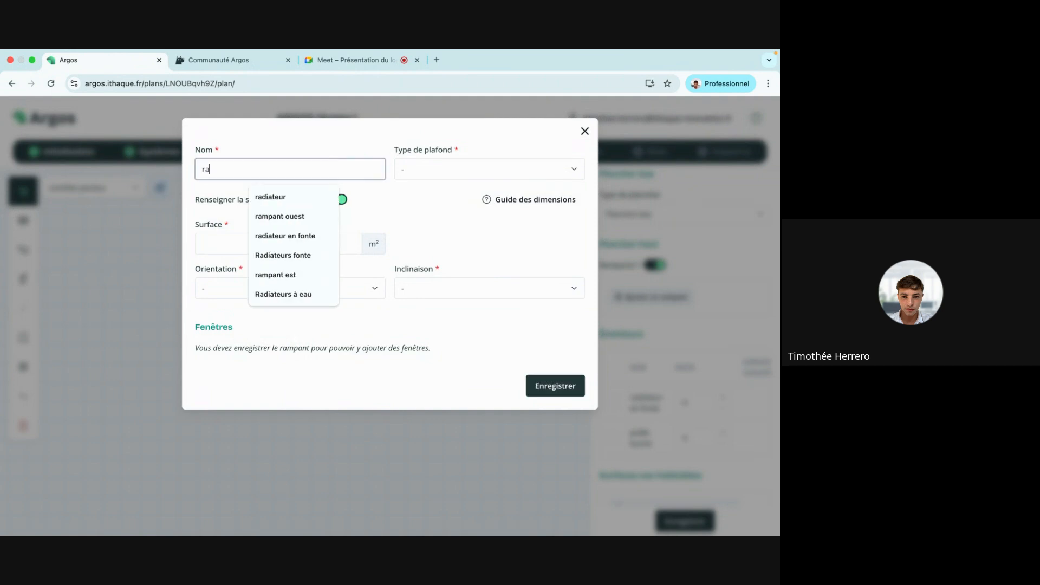
text(mpant ouest)
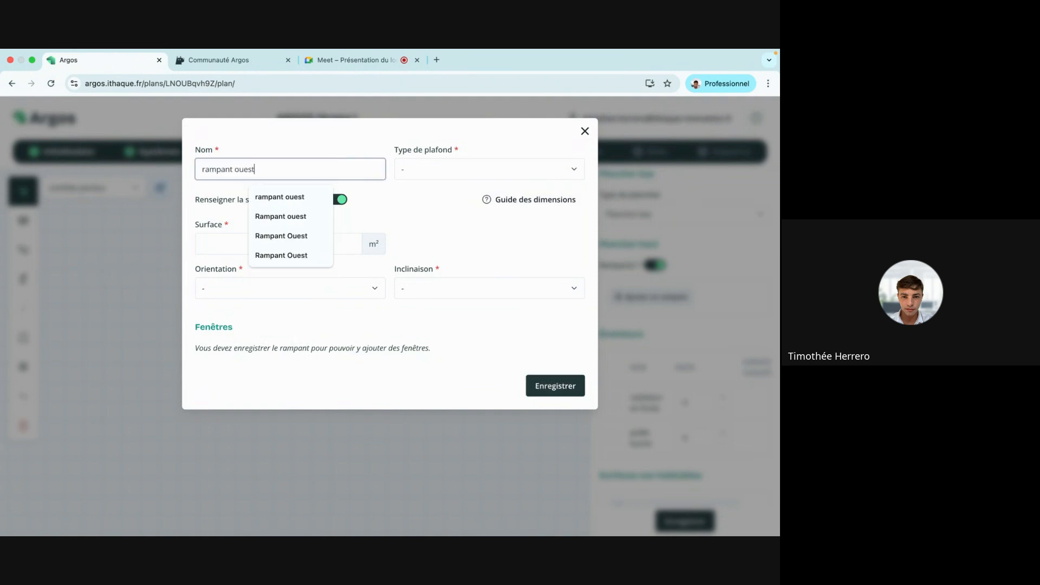
click(489, 170)
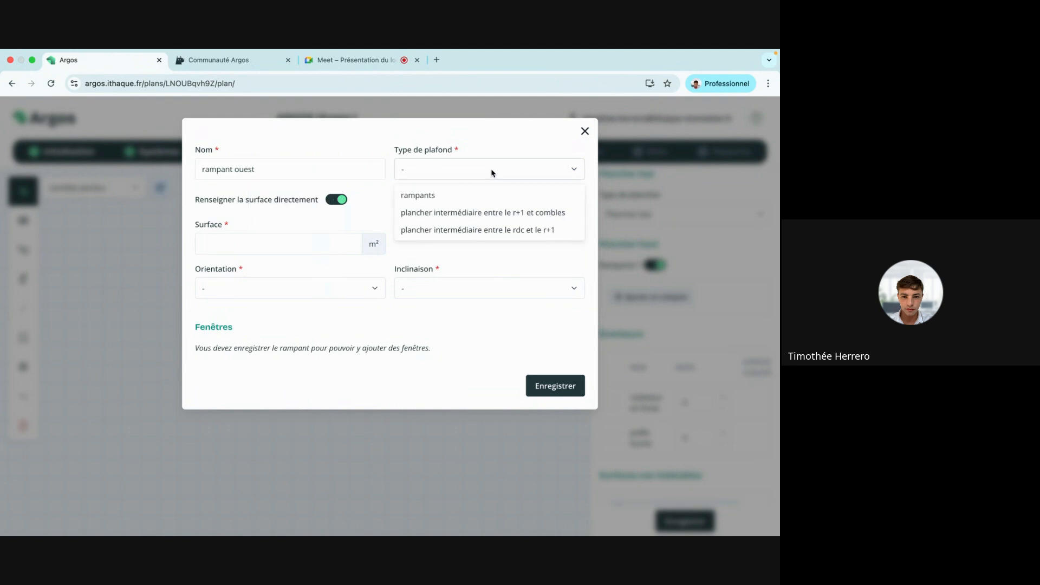
click(507, 192)
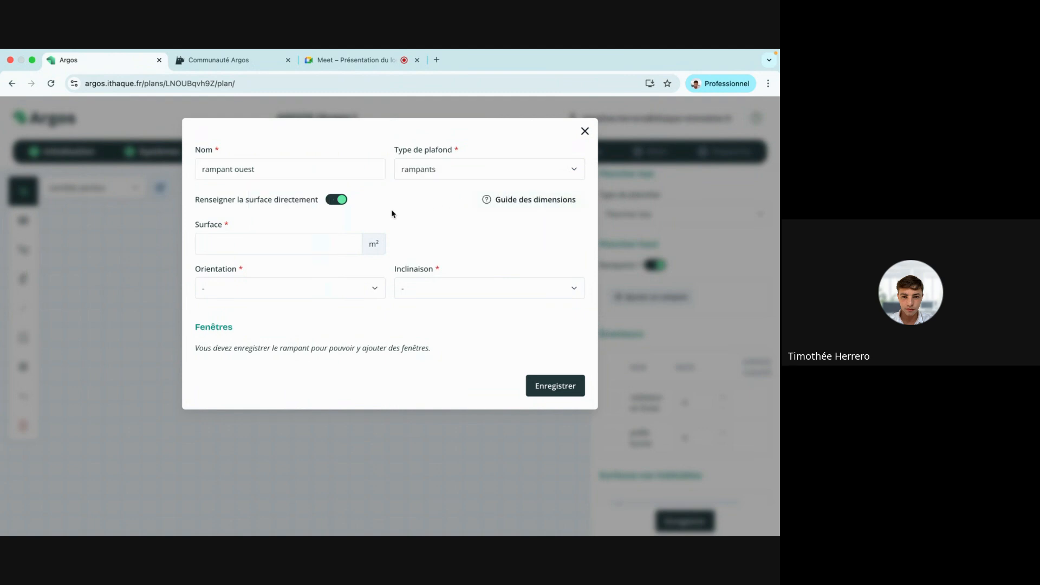
click(328, 201)
click(535, 199)
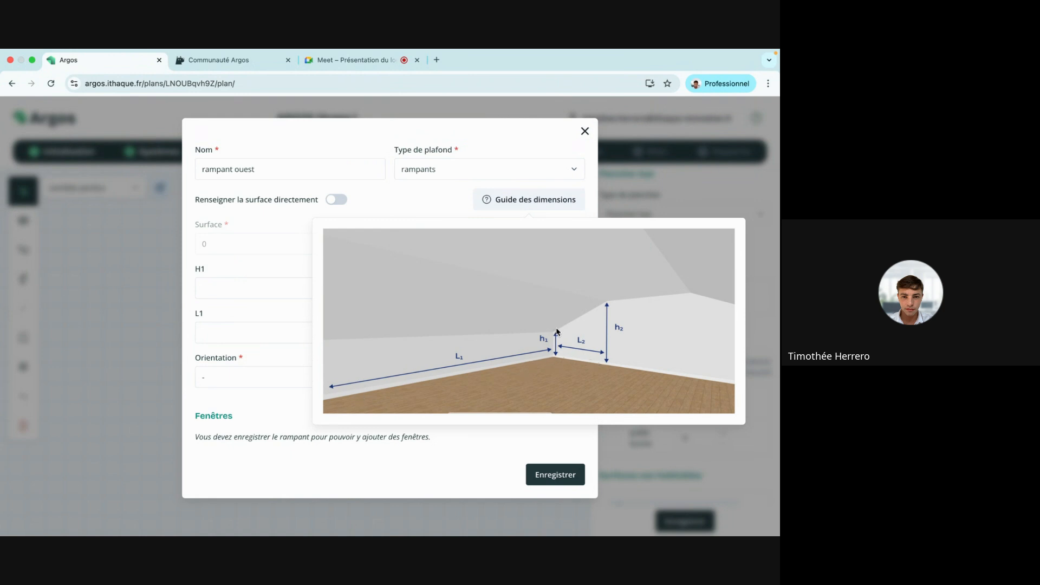
click(404, 202)
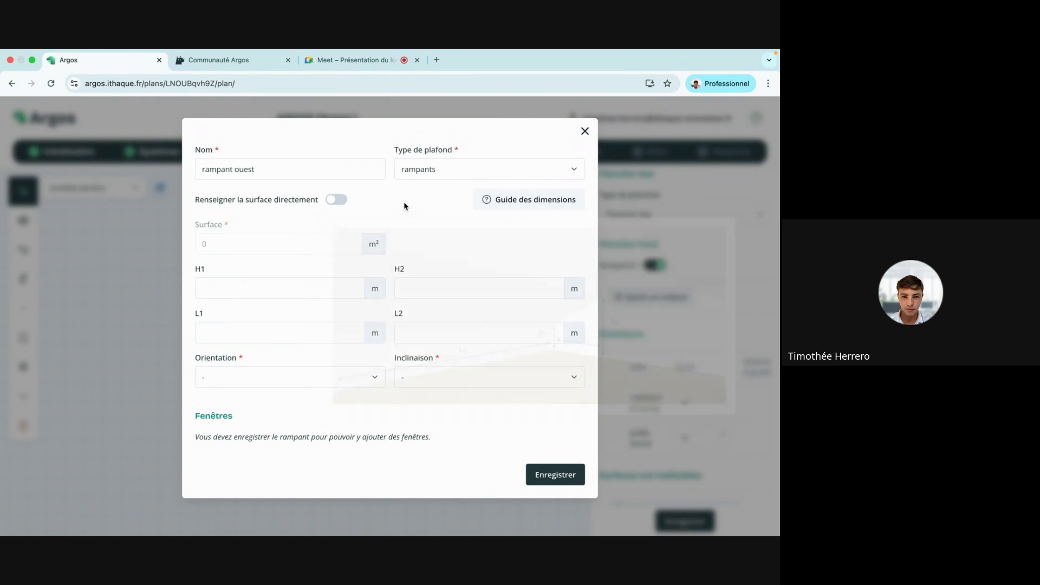
Enter the rampant dimensions L1 10, L2 4, H1 1 and H2 2.8.
click(255, 332)
text(10)
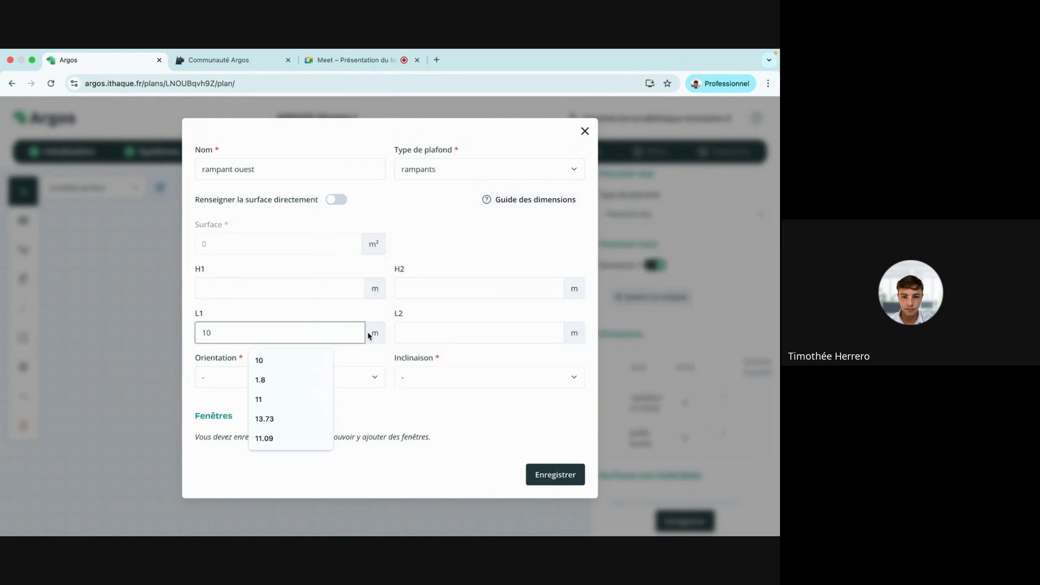
click(413, 335)
text(4)
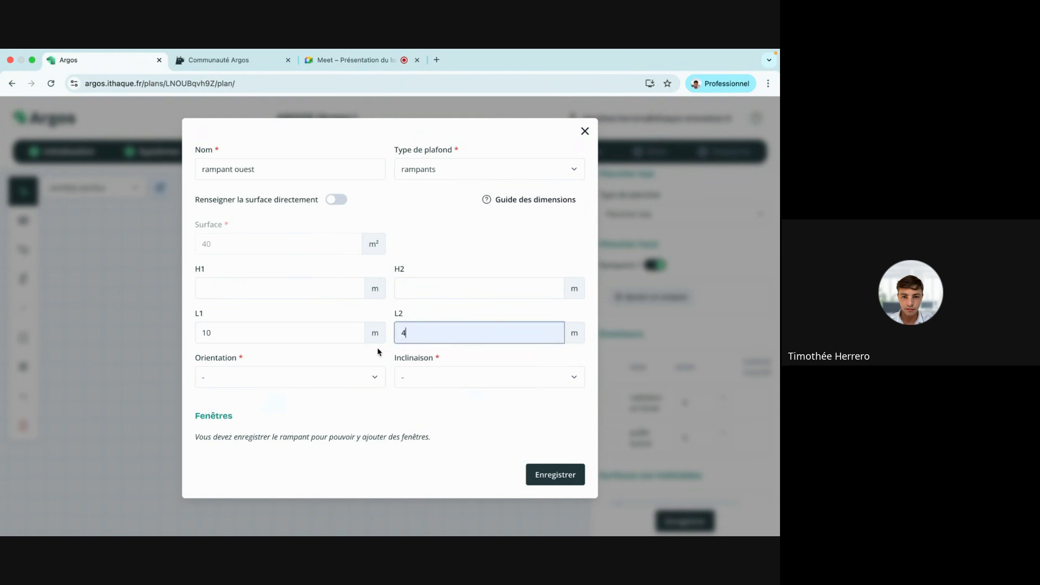
click(296, 288)
click(294, 312)
click(447, 286)
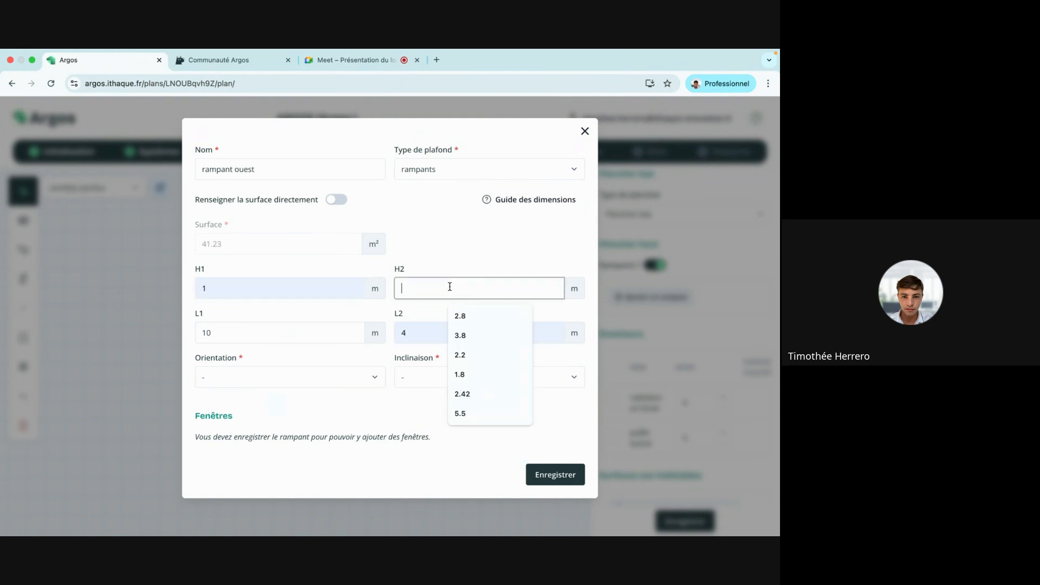
click(459, 317)
Set orientation Ouest and inclination 25–75°, then save the rampant ouest (43.86 m²).
click(333, 382)
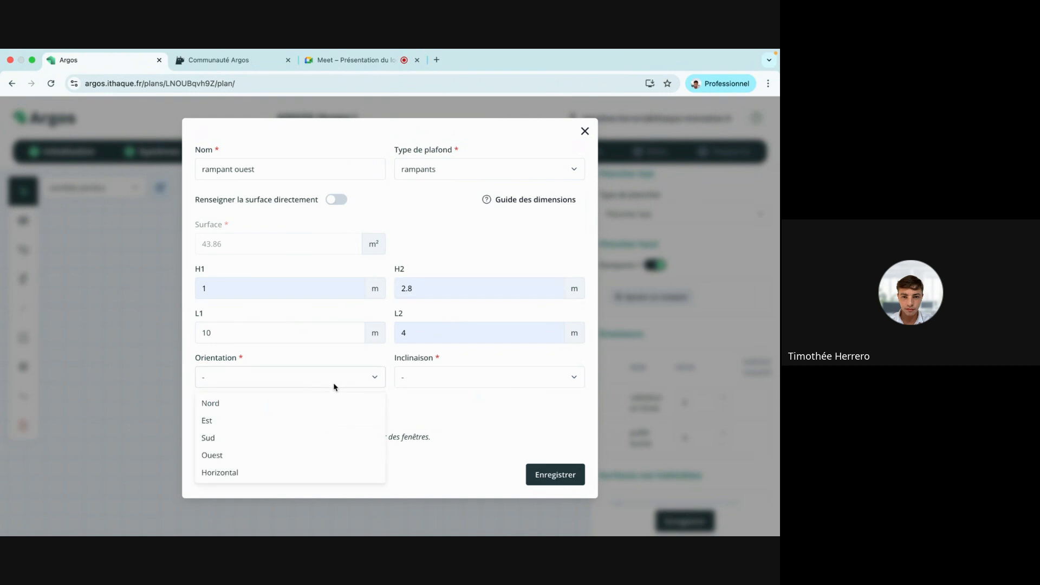
click(300, 455)
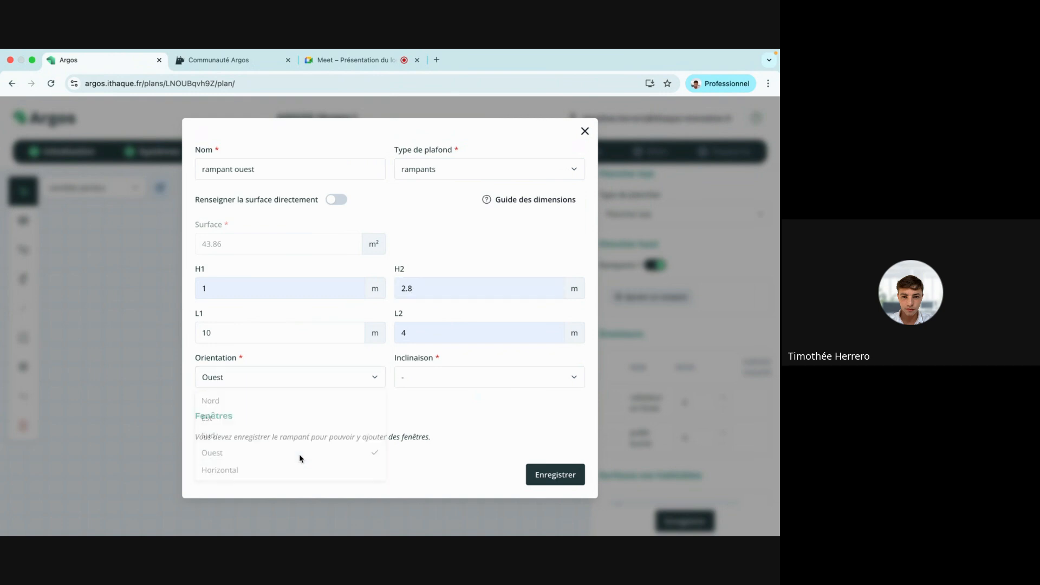
click(484, 379)
click(490, 418)
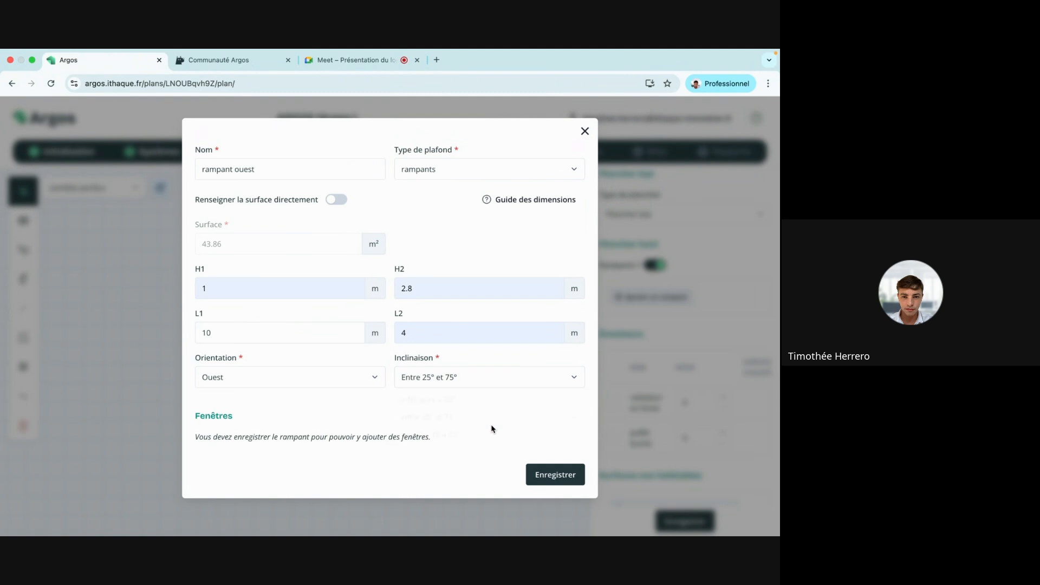
click(552, 471)
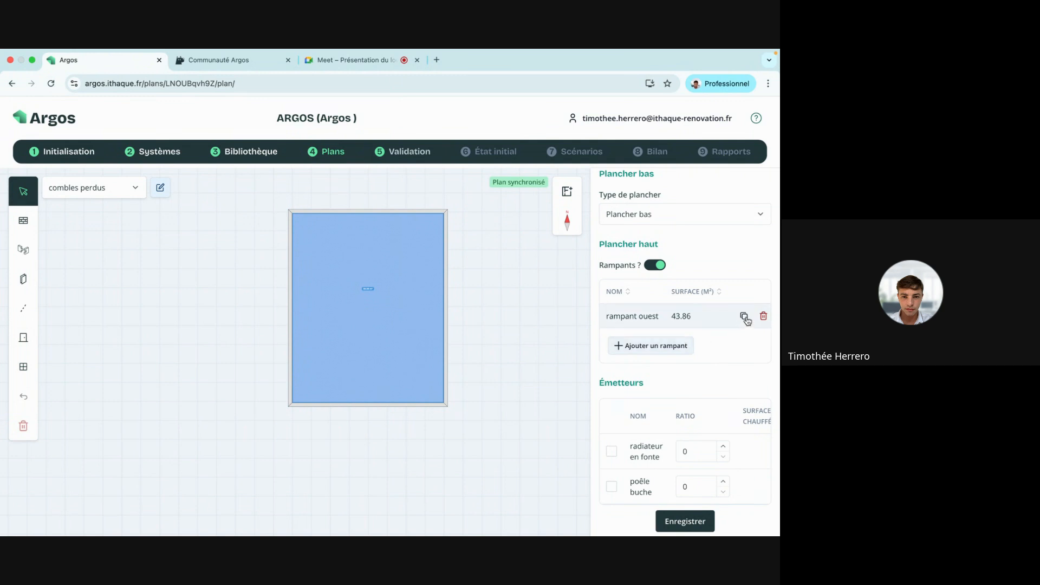
Add a second rampants section named 'rampant est' with surface 43.86 m².
click(676, 344)
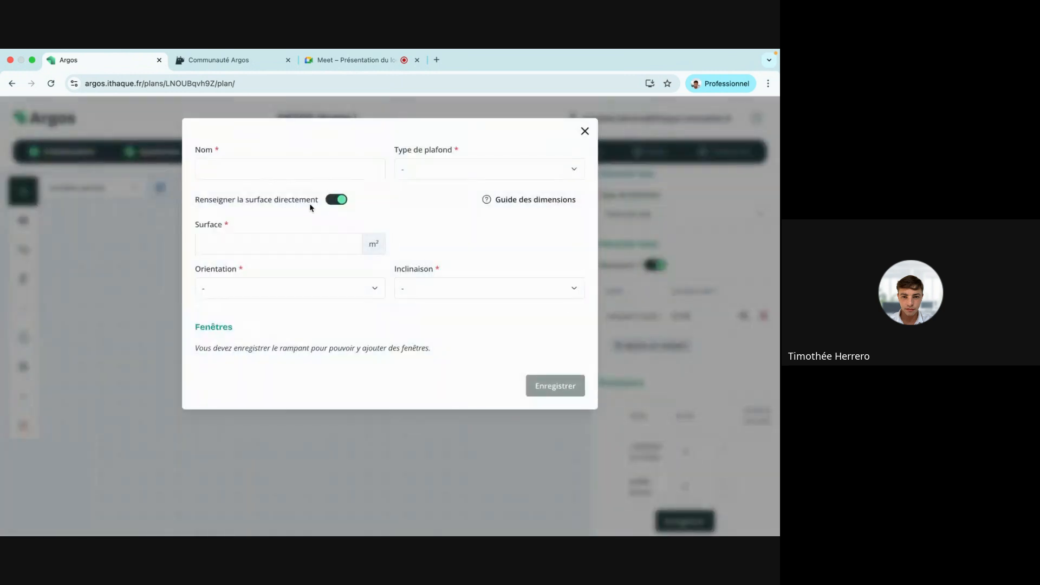
click(271, 170)
text(rampant )
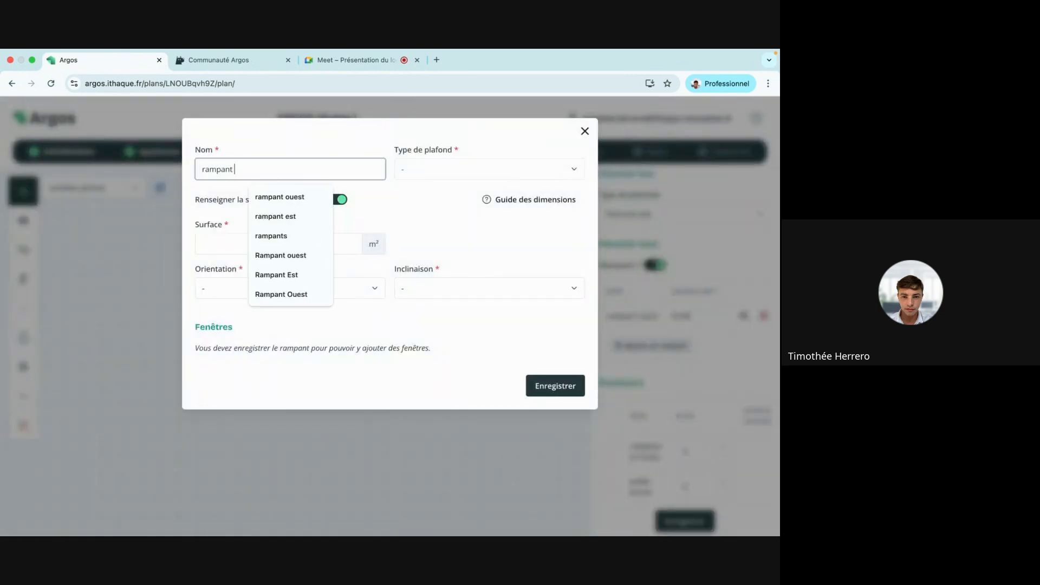
text(est)
click(437, 169)
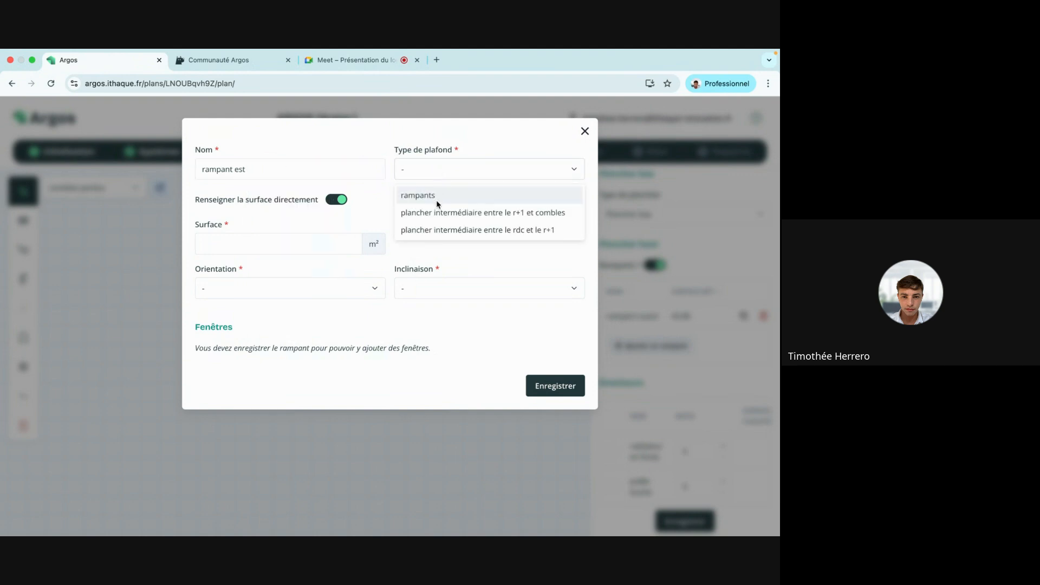
click(433, 197)
click(312, 244)
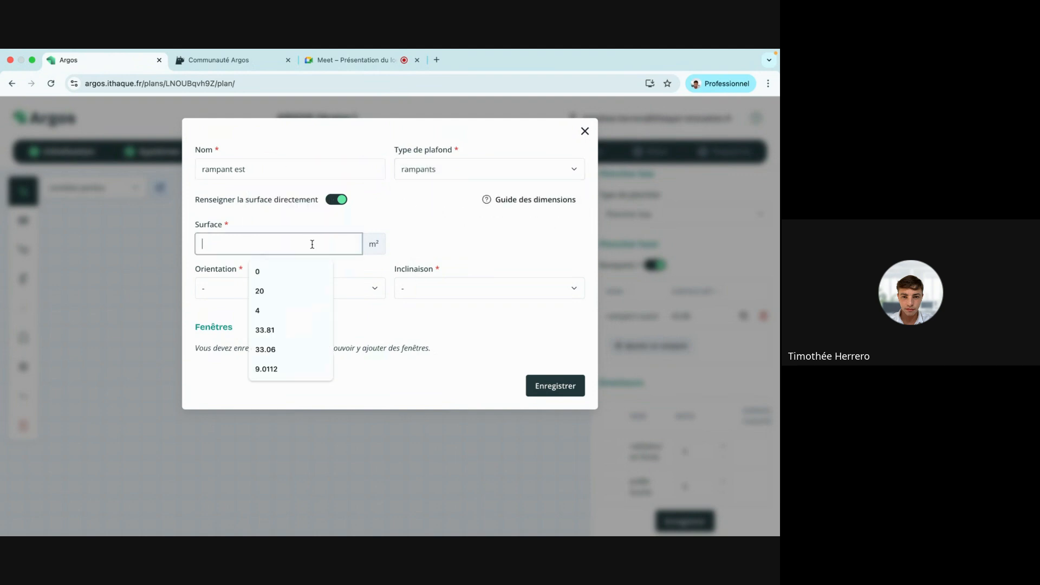
text(43)
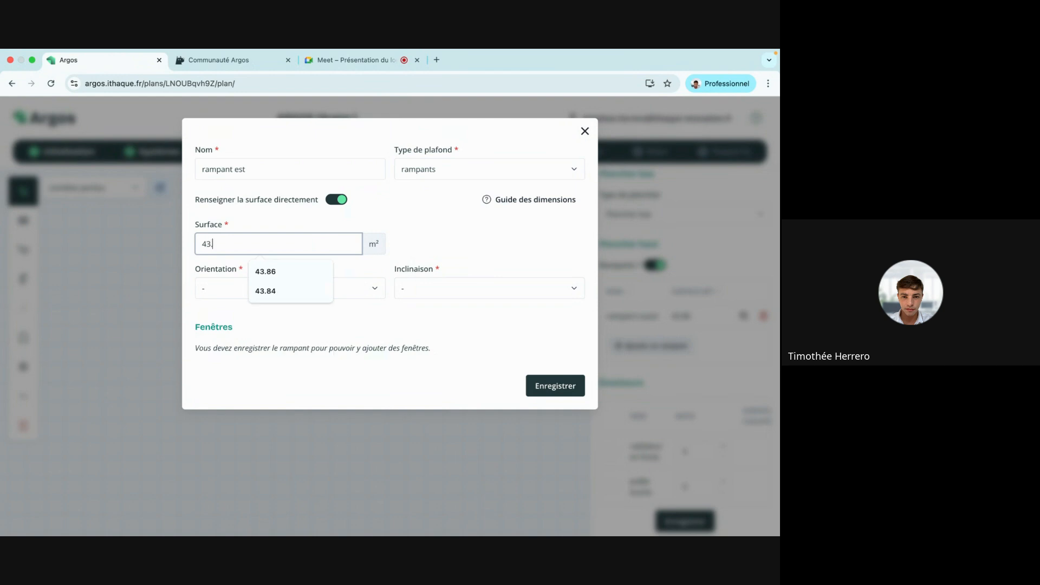
text(.86)
Set the rampant est to orientation Est, inclination 25–75°, and save it.
click(281, 288)
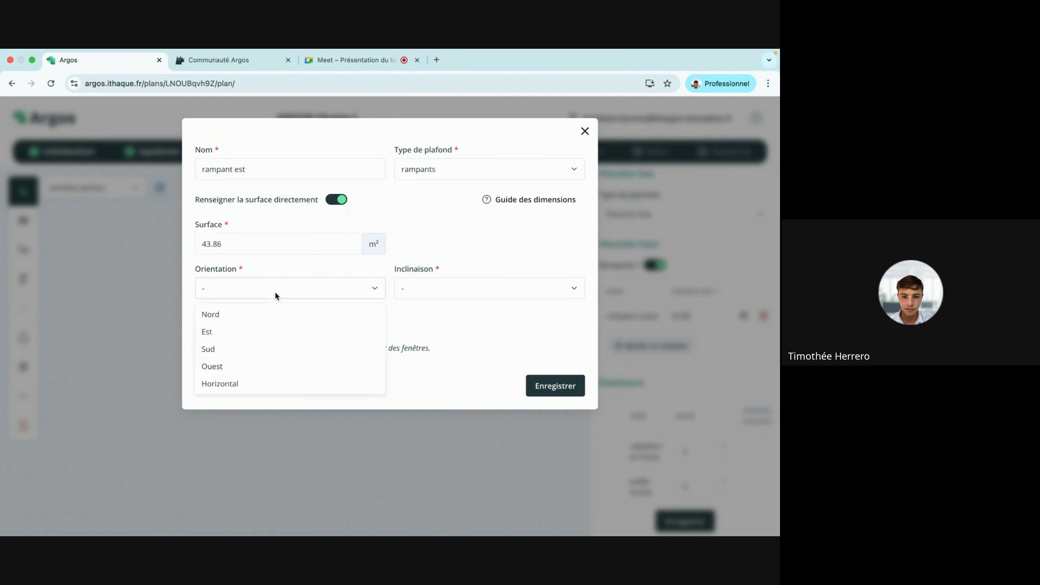
click(274, 331)
click(433, 296)
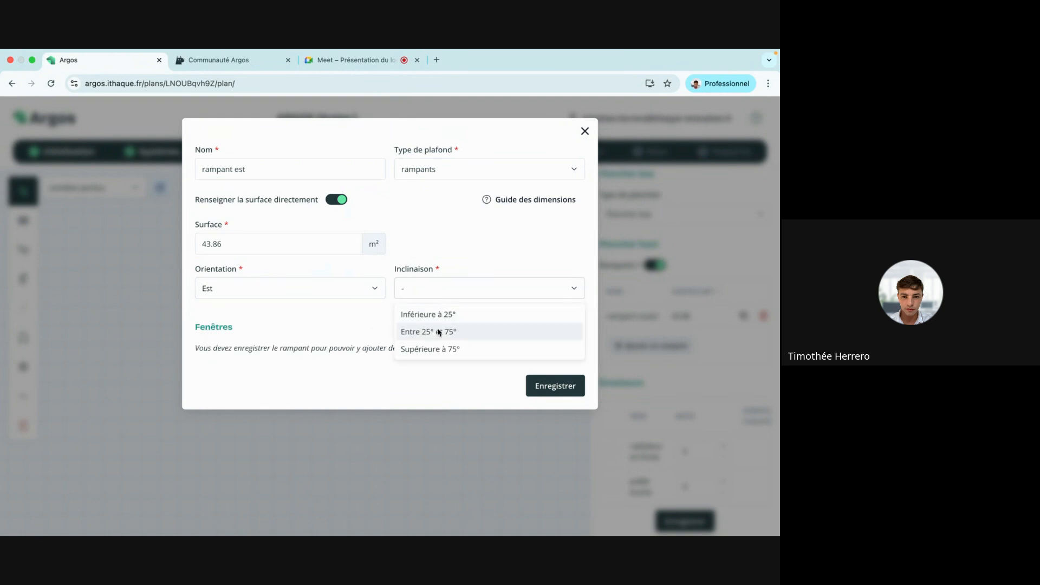
click(436, 330)
click(544, 385)
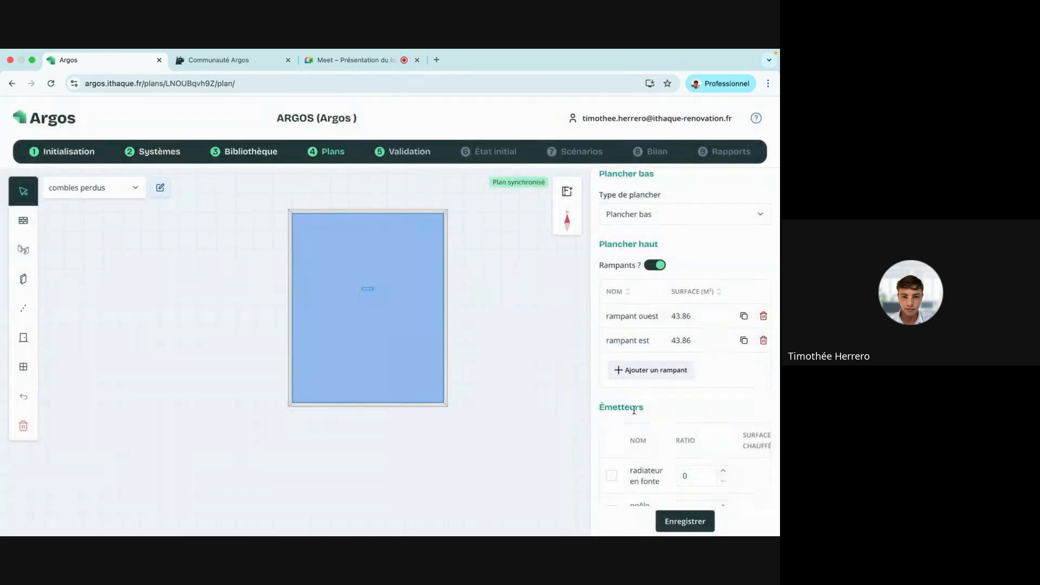
Save the combles perdus room and close its settings.
click(691, 521)
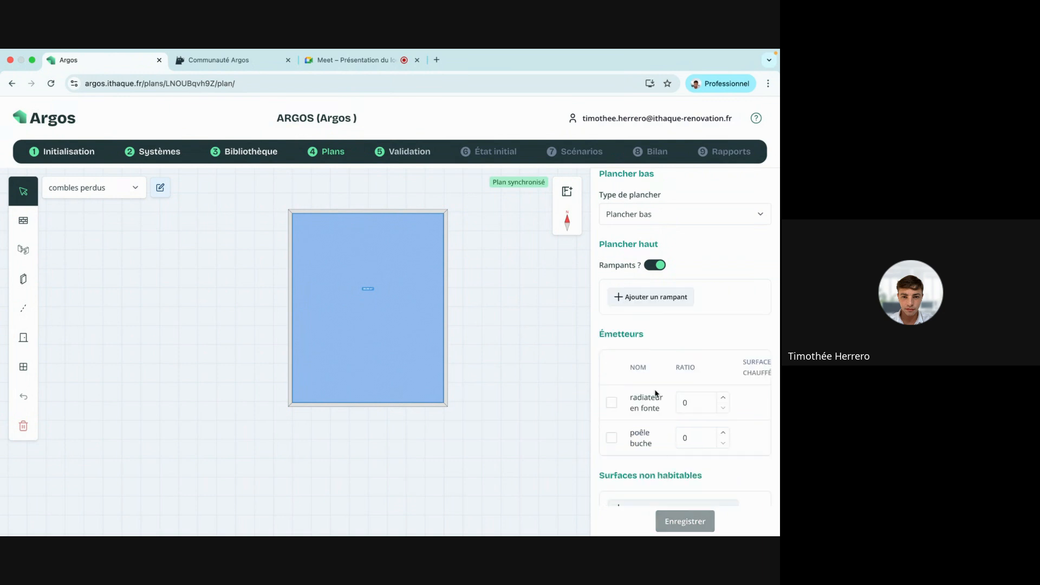
scroll(656, 393, up, 5)
click(761, 184)
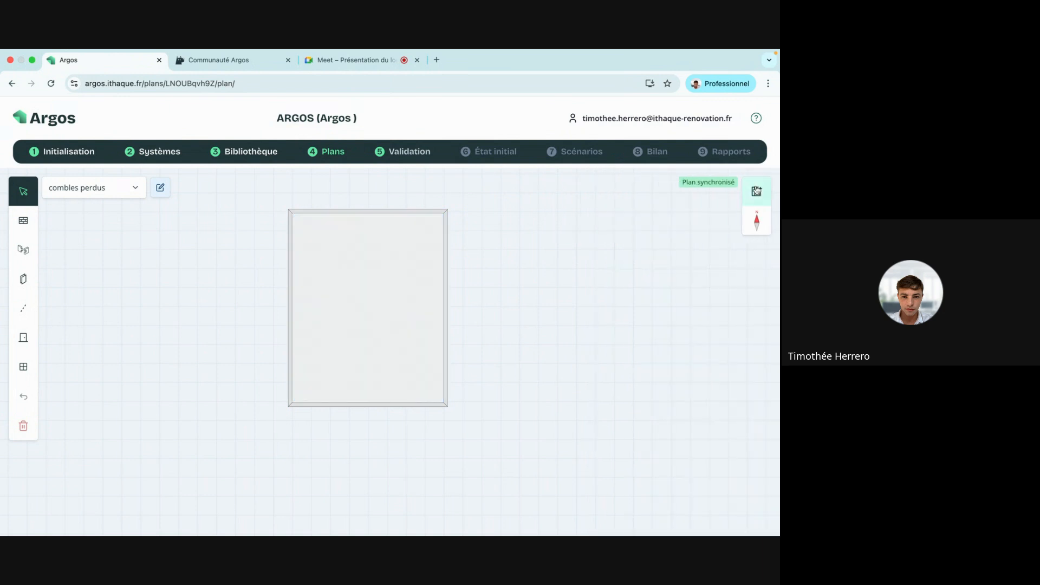
In the library, create a 'combles perdus' buffer space: nature Combles, faiblement ventilé, mapped to the combles perdus room.
click(261, 155)
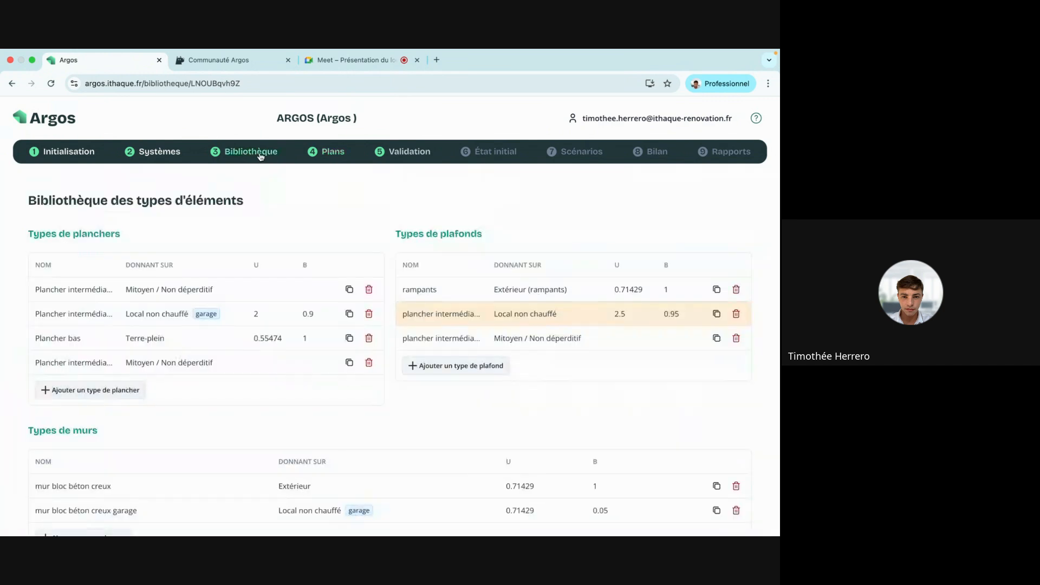
scroll(272, 352, down, 5)
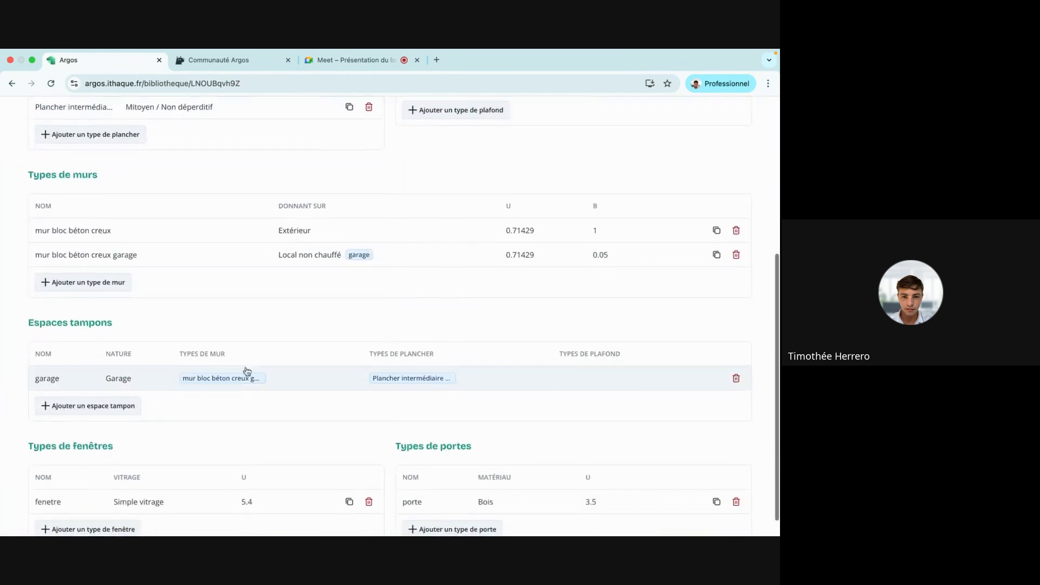
click(116, 406)
click(203, 200)
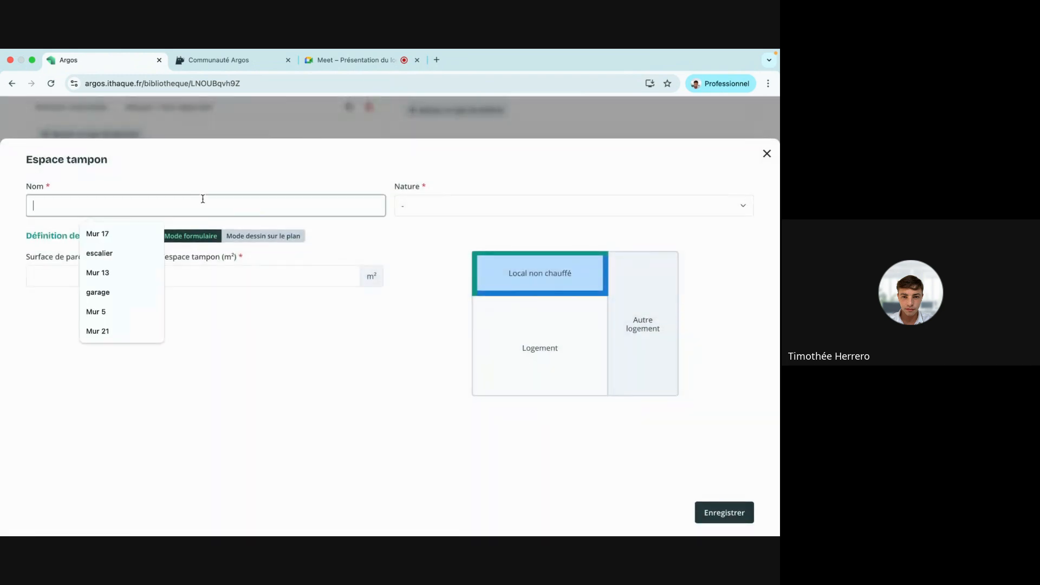
text(combles perdus)
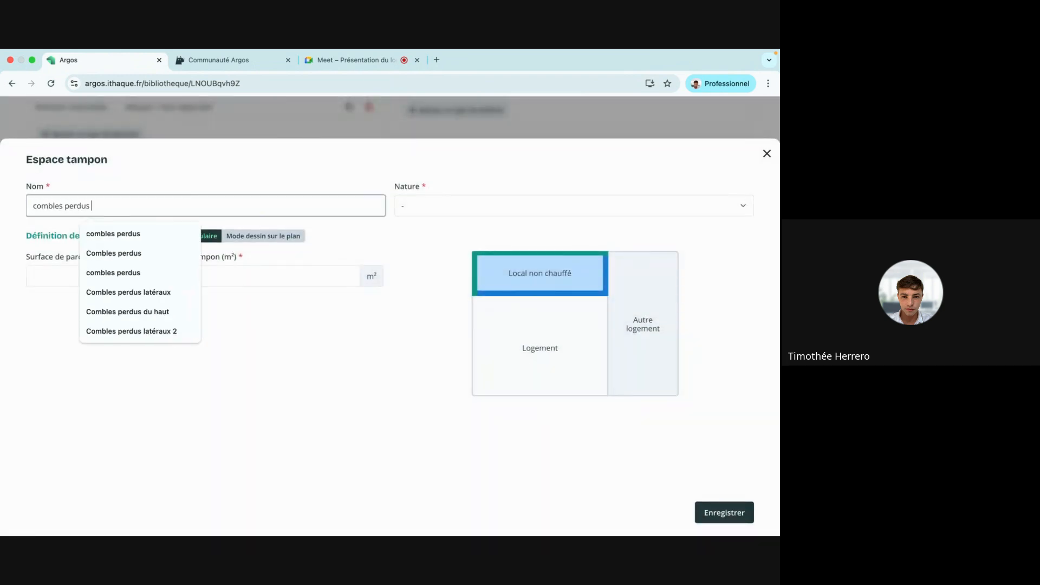
click(460, 206)
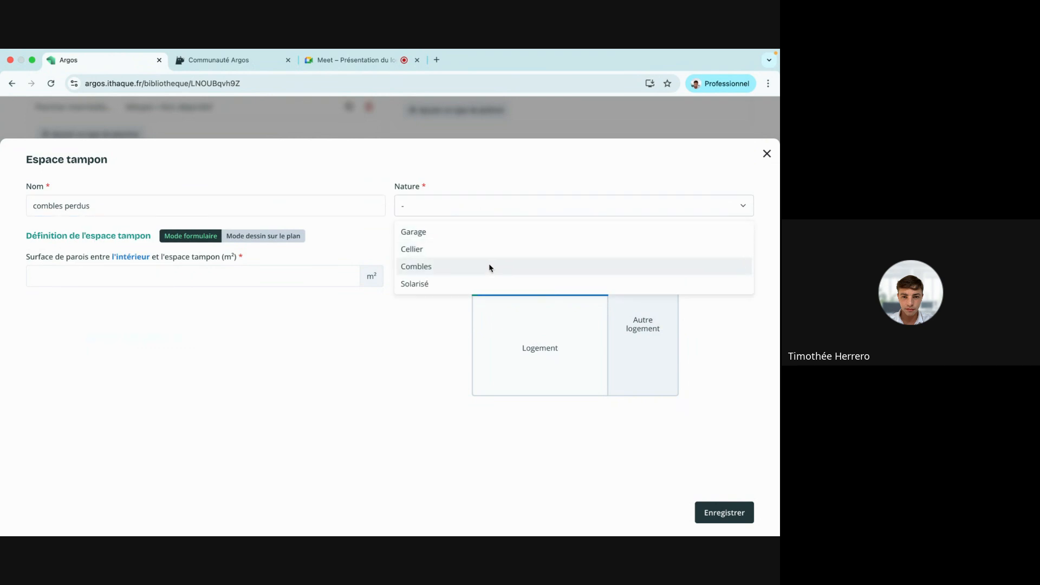
click(487, 266)
click(172, 259)
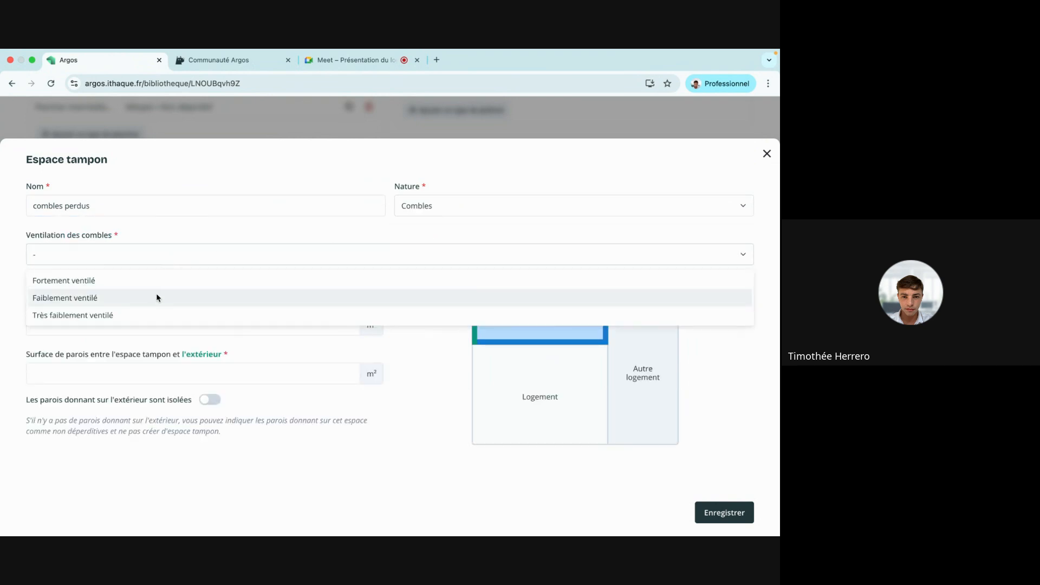
click(156, 296)
click(253, 287)
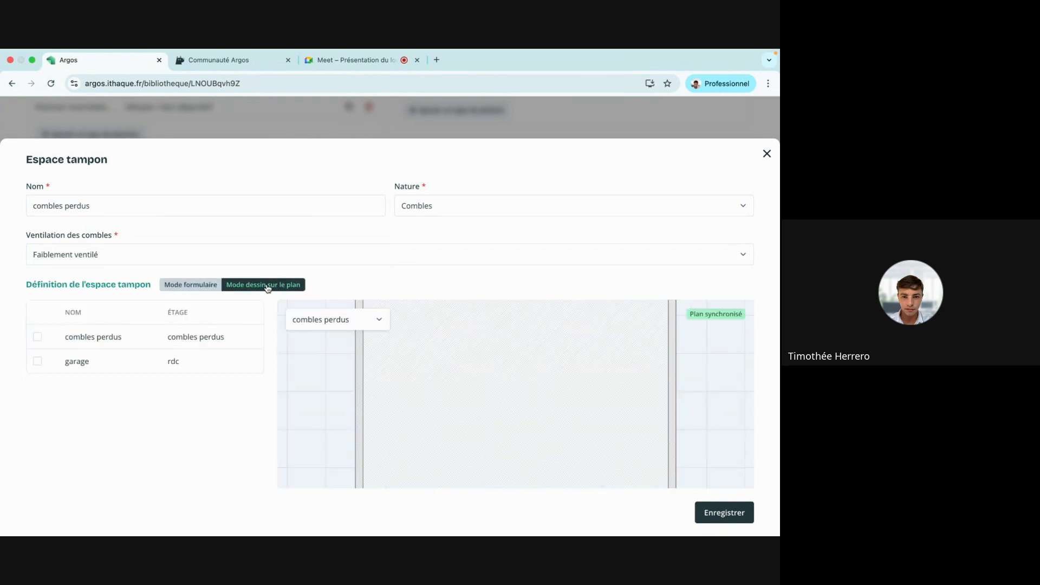
click(470, 380)
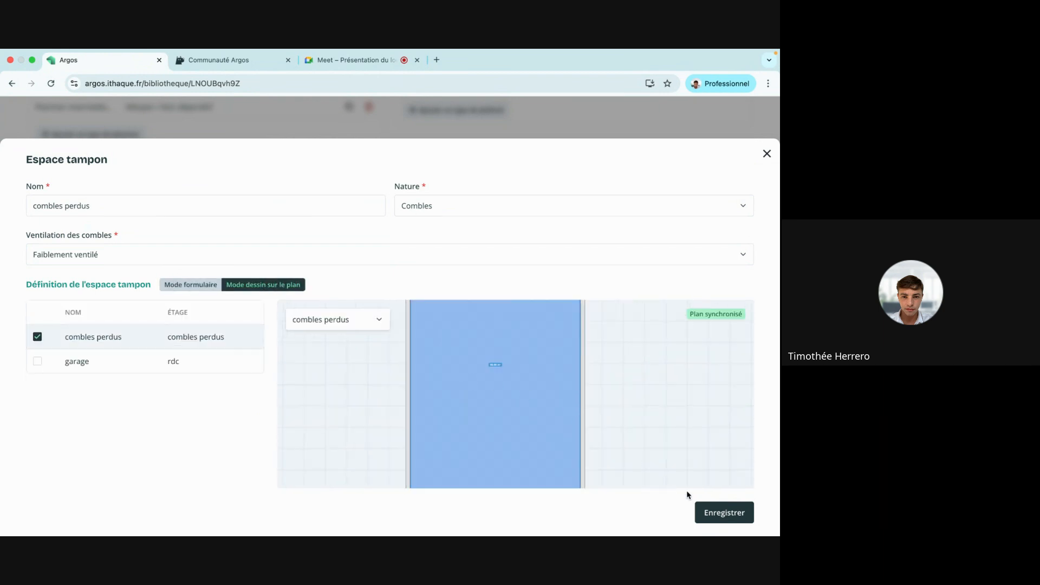
click(716, 512)
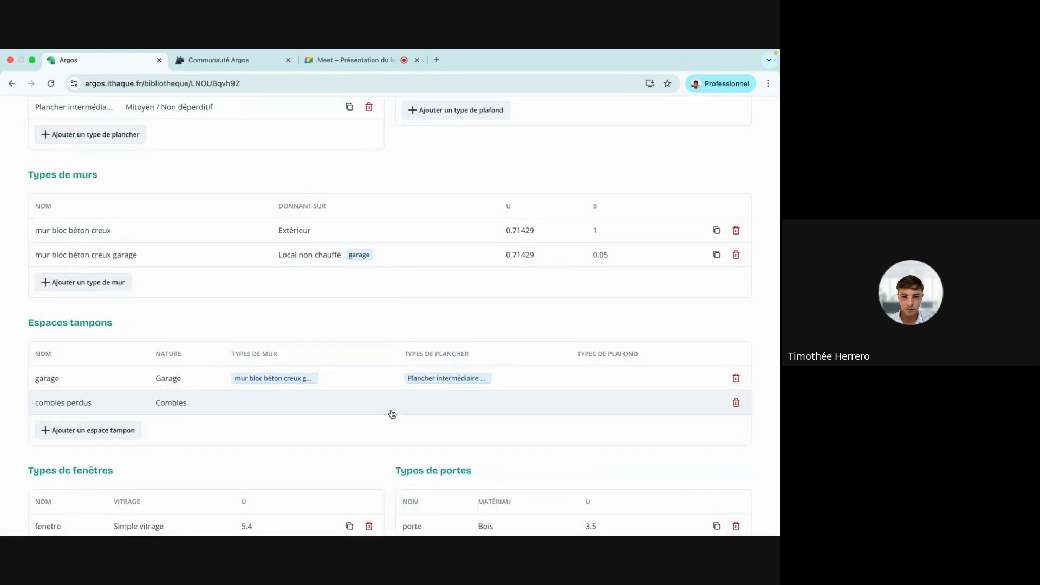
Link 'plancher intermédiaire entre le r+1 et combles' to combles perdus, refresh values (U 2.5, b 0.7), and save.
scroll(392, 414, up, 5)
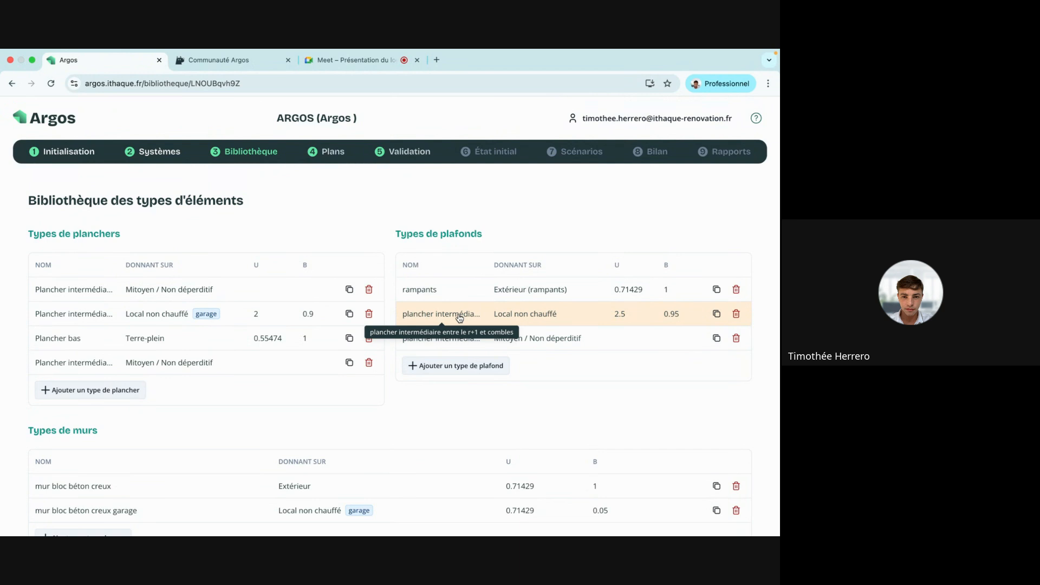
click(459, 318)
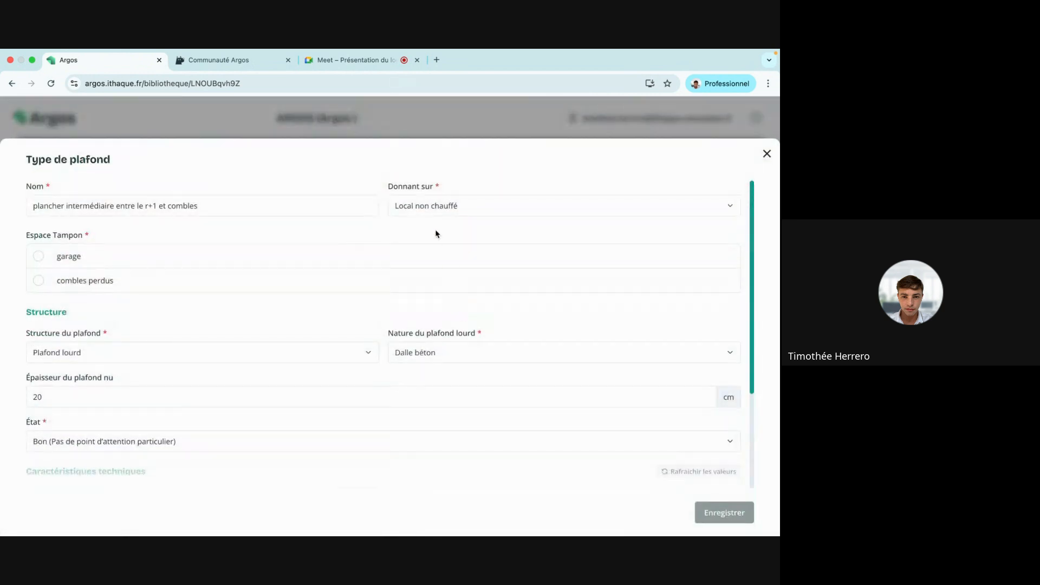
click(45, 281)
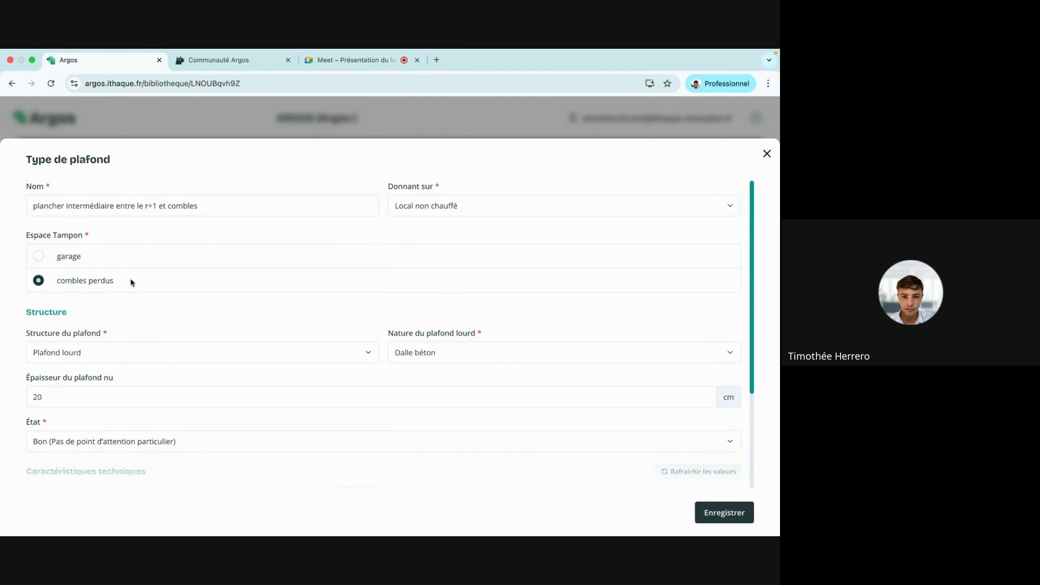
scroll(535, 344, down, 3)
click(695, 335)
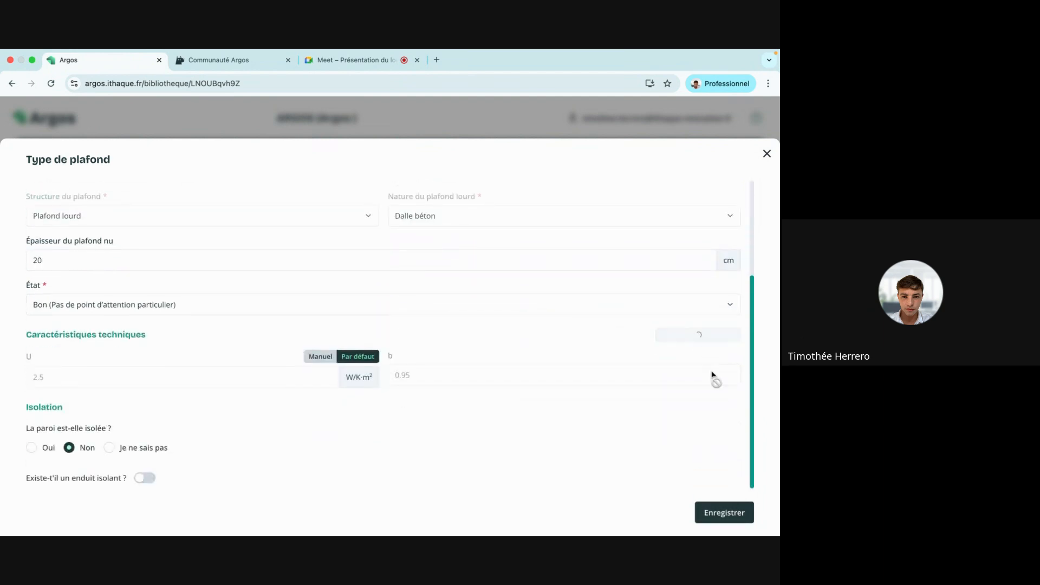
click(726, 513)
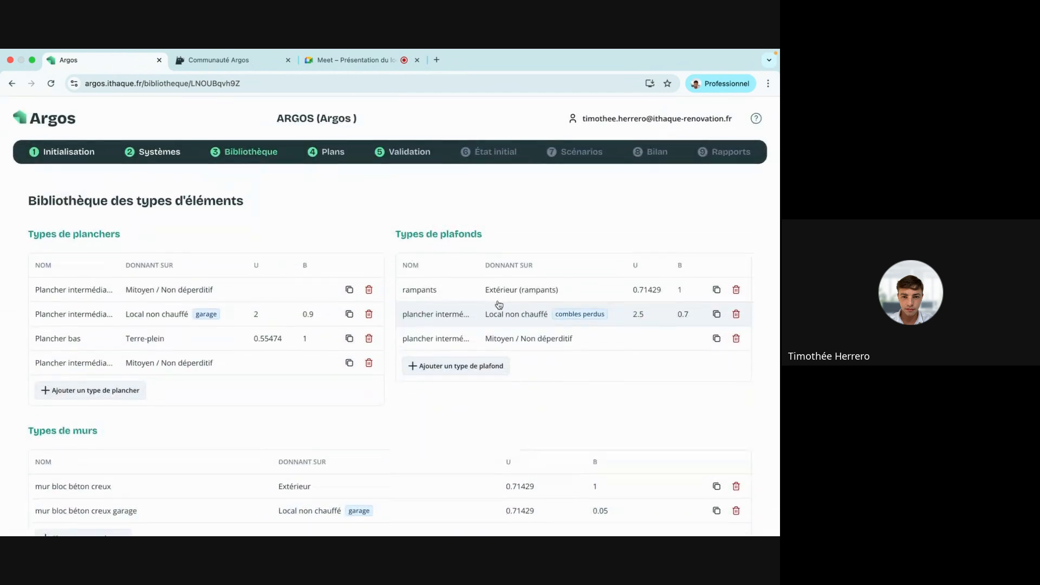
Browse the rdc, r+1 and combles perdus plans, then show Validation with 130.68 m² living area.
click(331, 154)
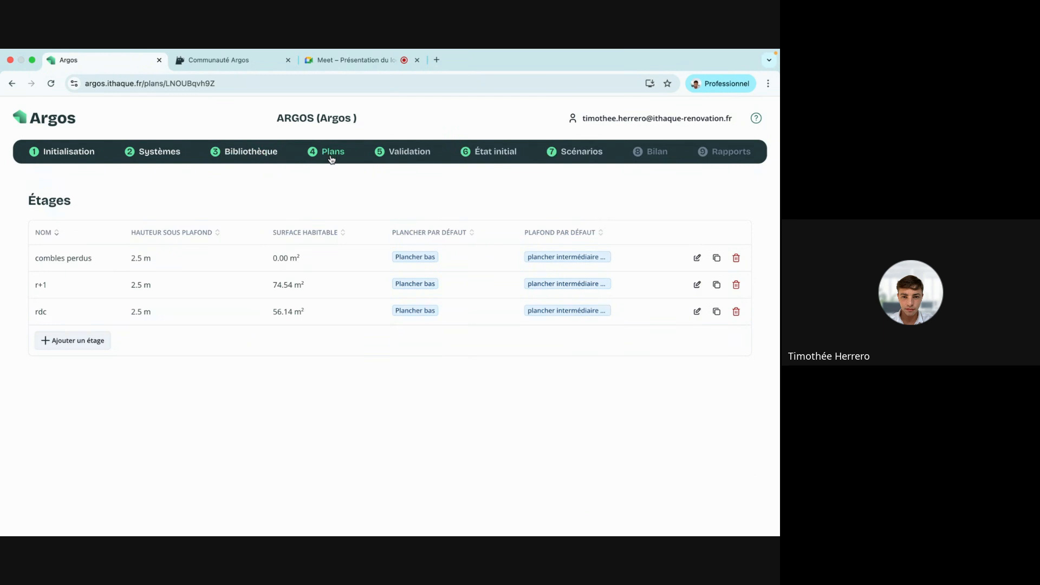
click(310, 310)
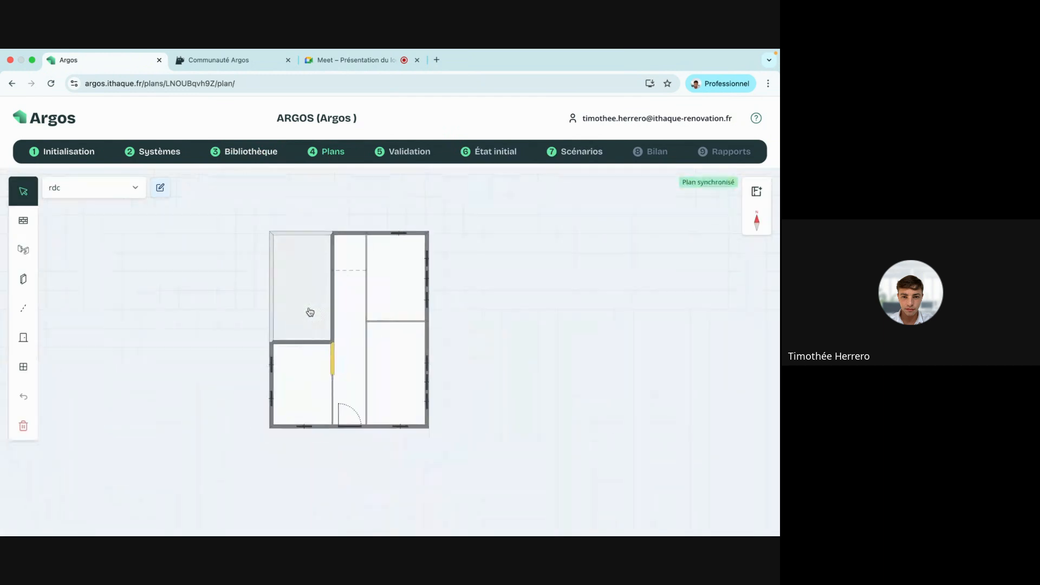
click(131, 189)
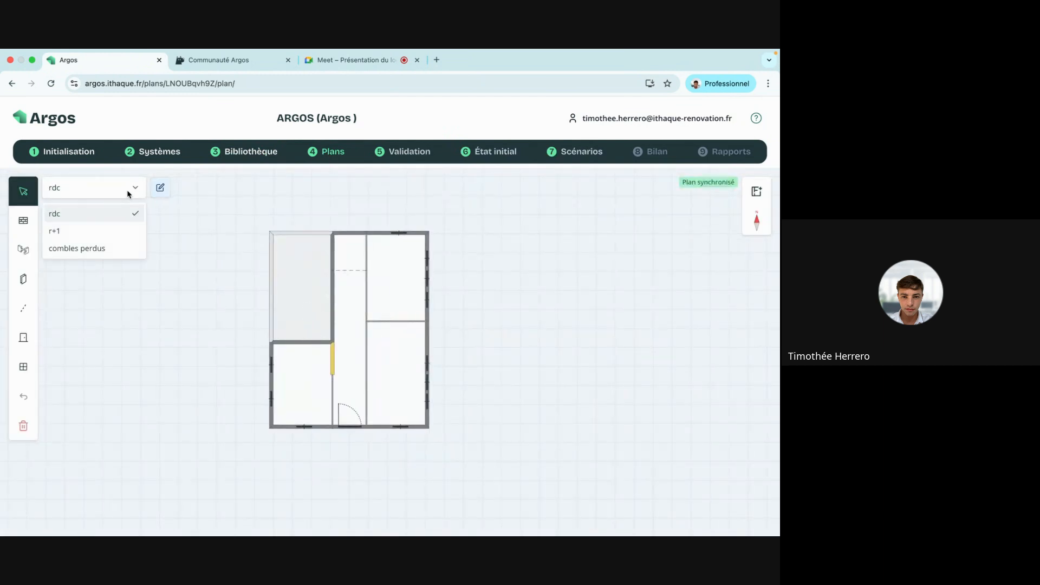
click(129, 229)
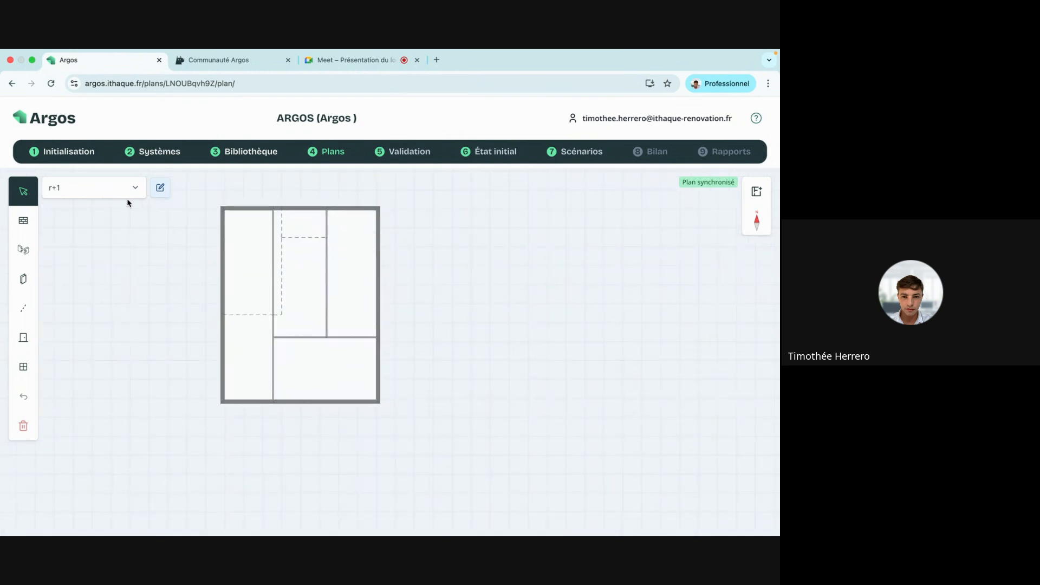
click(113, 190)
click(101, 250)
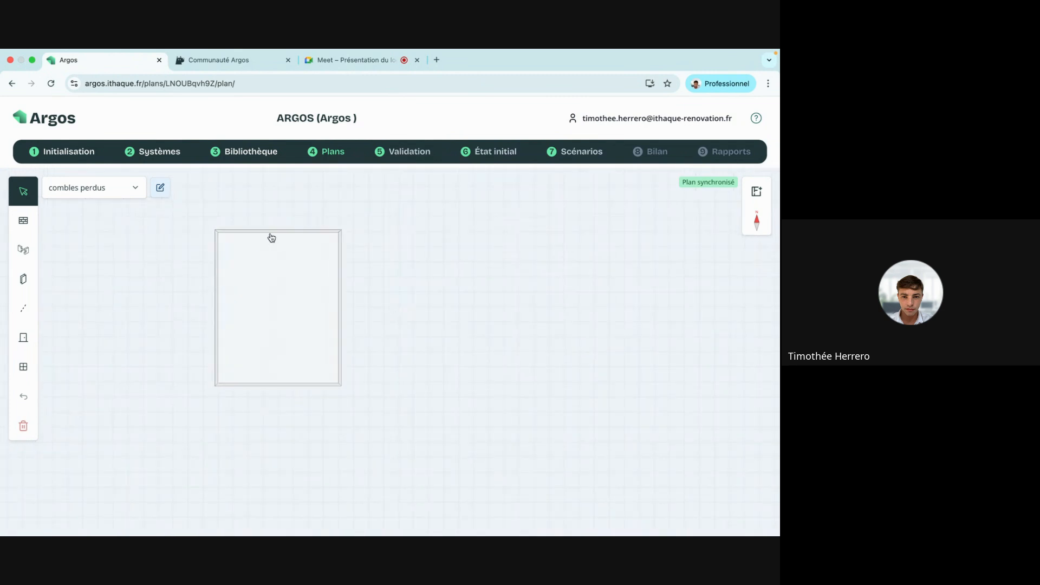
click(331, 155)
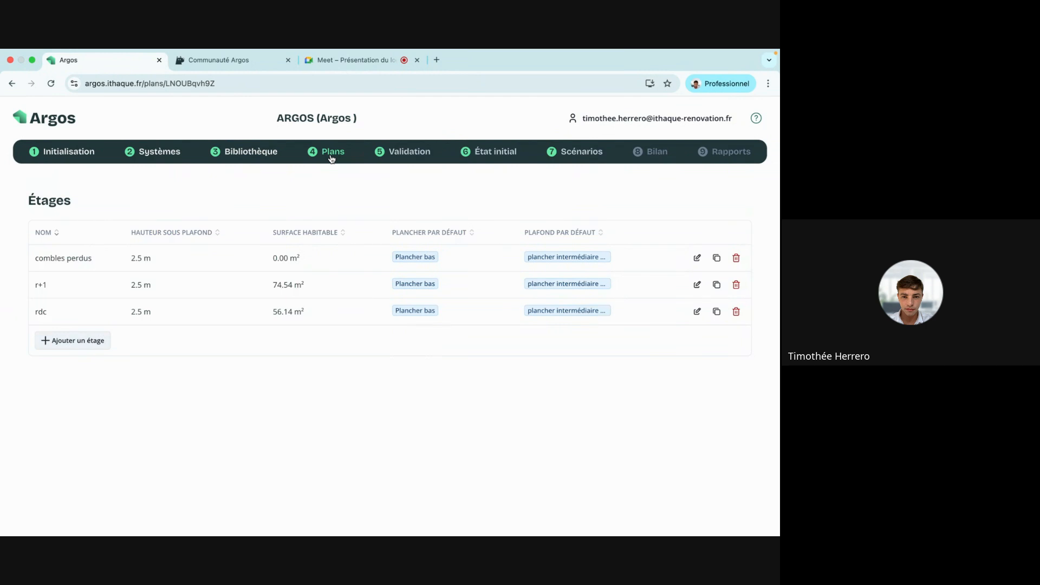
click(411, 155)
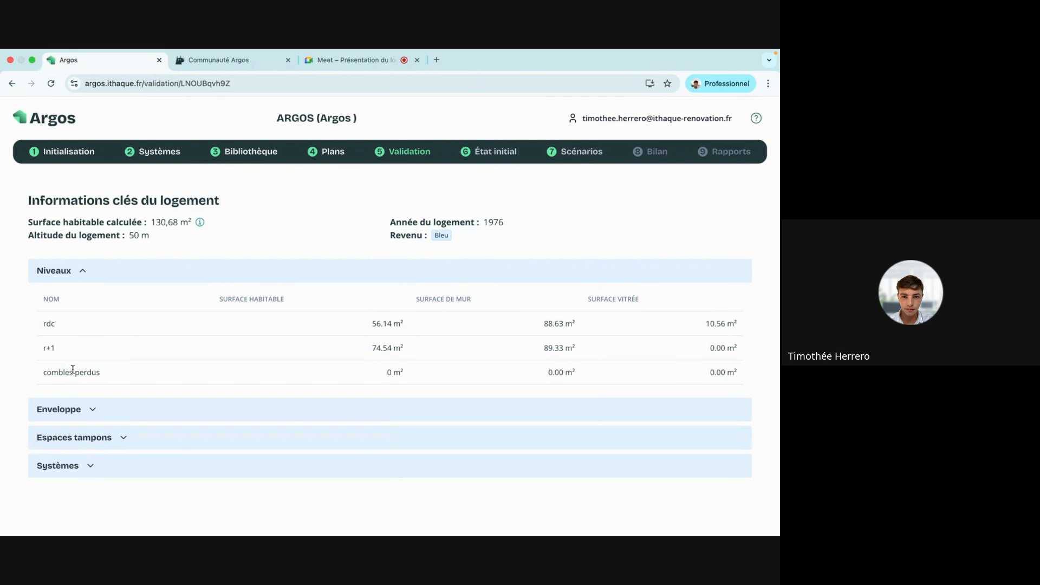
Collapse Niveaux and expand Enveloppe to list the walls under Murs, including mur bloc béton creux.
click(85, 272)
click(83, 308)
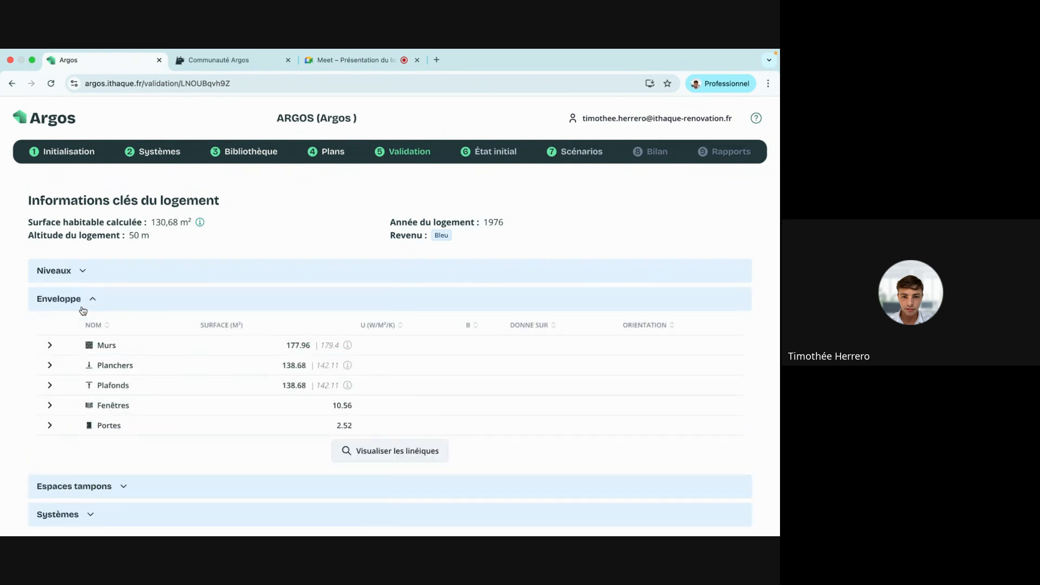
scroll(234, 322, down, 1)
click(49, 328)
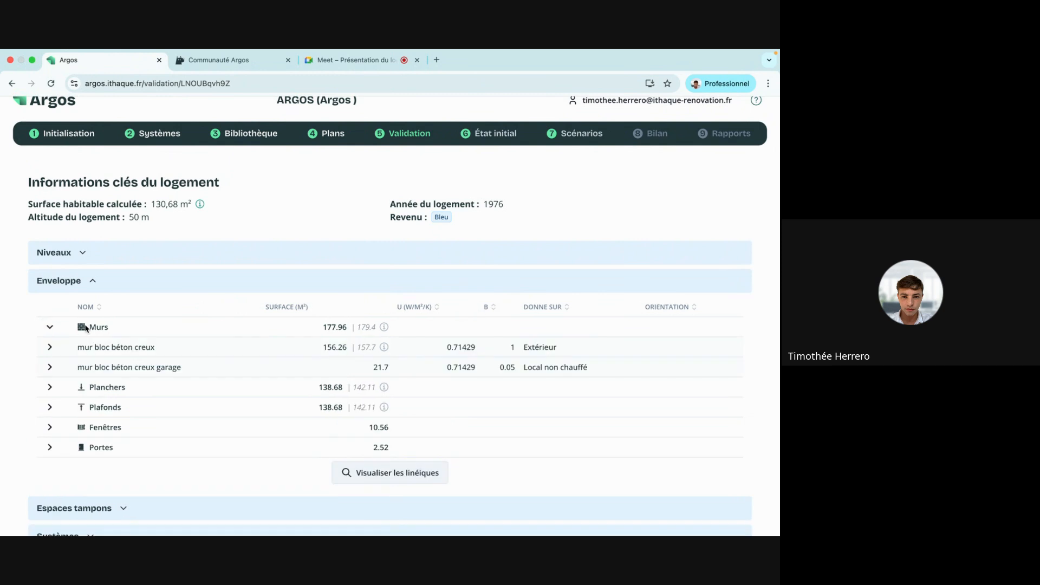
scroll(50, 330, down, 1)
click(49, 320)
scroll(133, 317, down, 5)
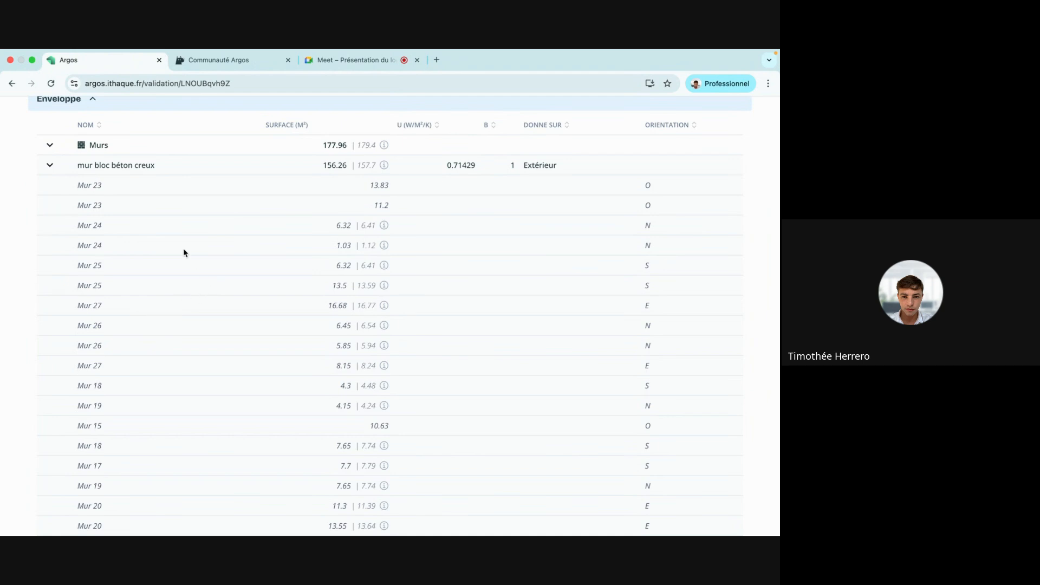
click(53, 150)
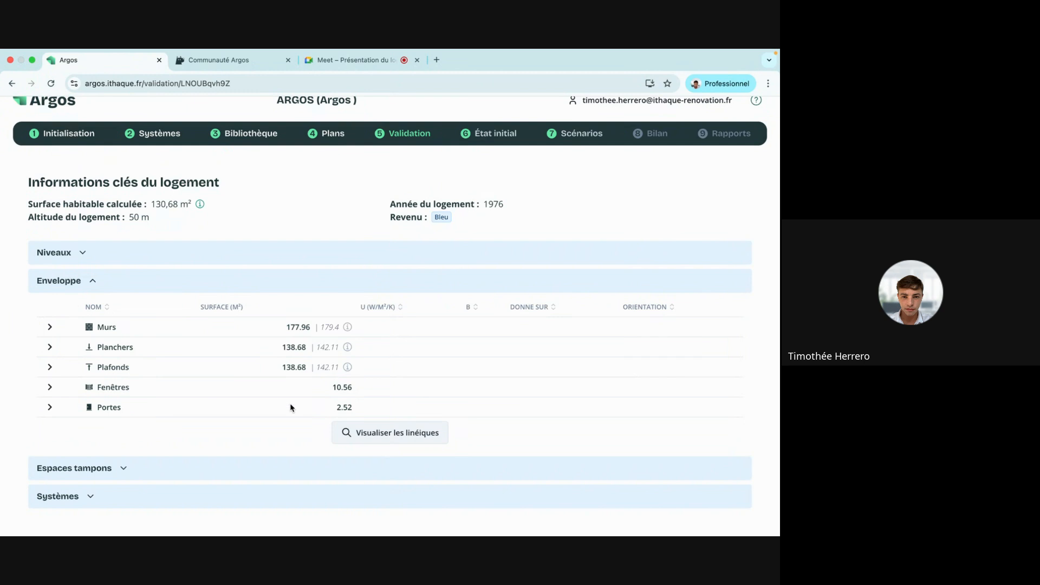
Review the Menuiserie and Horizontal thermal bridge lengths, then close the view and fold Enveloppe.
click(395, 439)
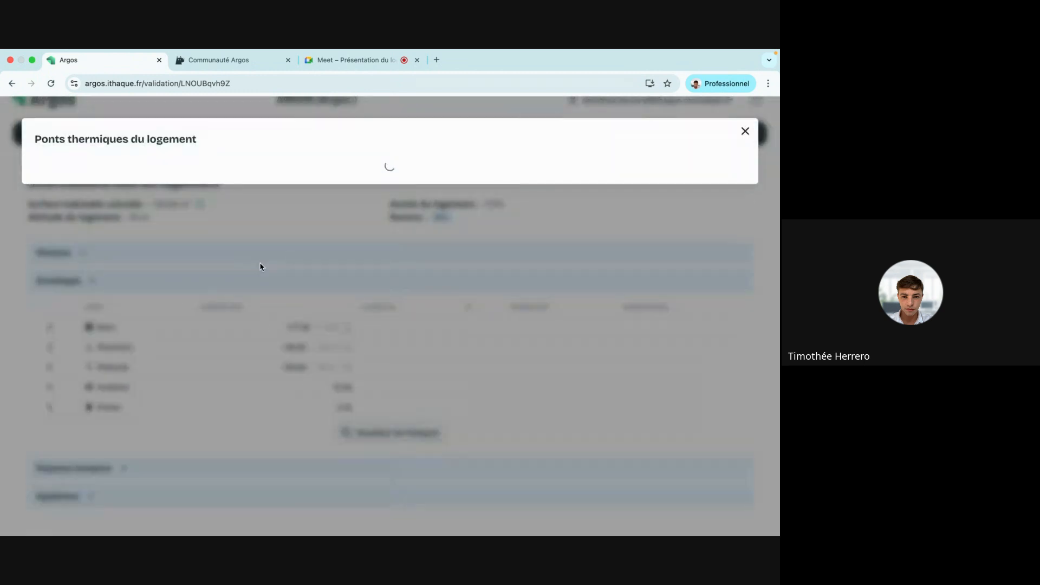
click(50, 191)
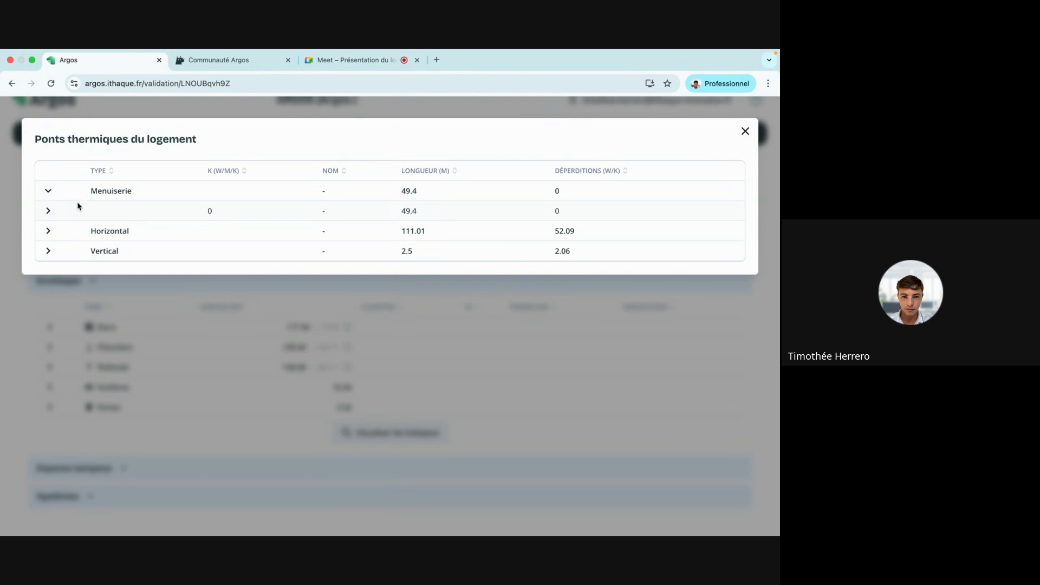
click(47, 211)
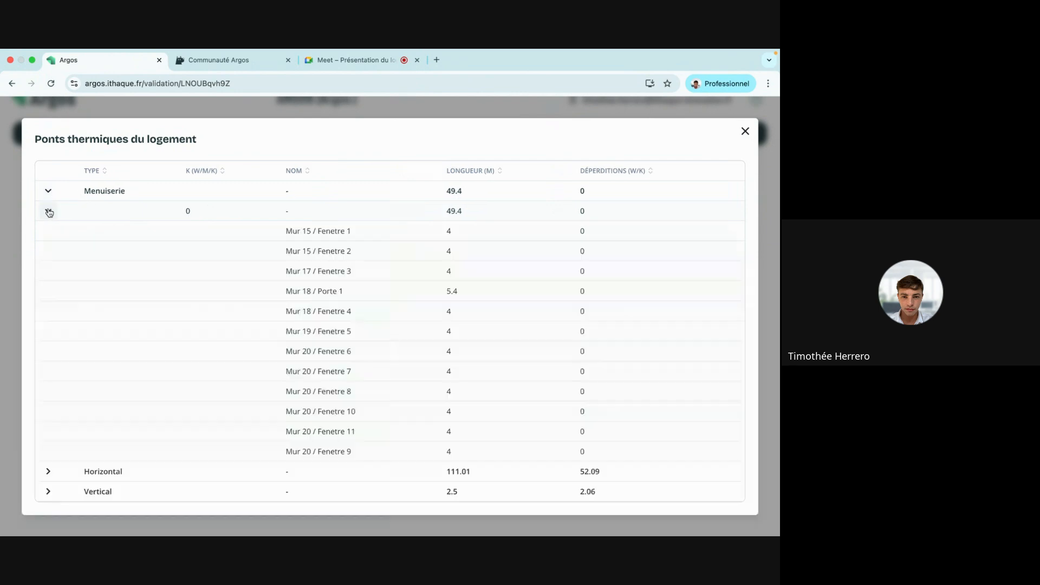
click(48, 471)
scroll(128, 298, down, 2)
click(48, 430)
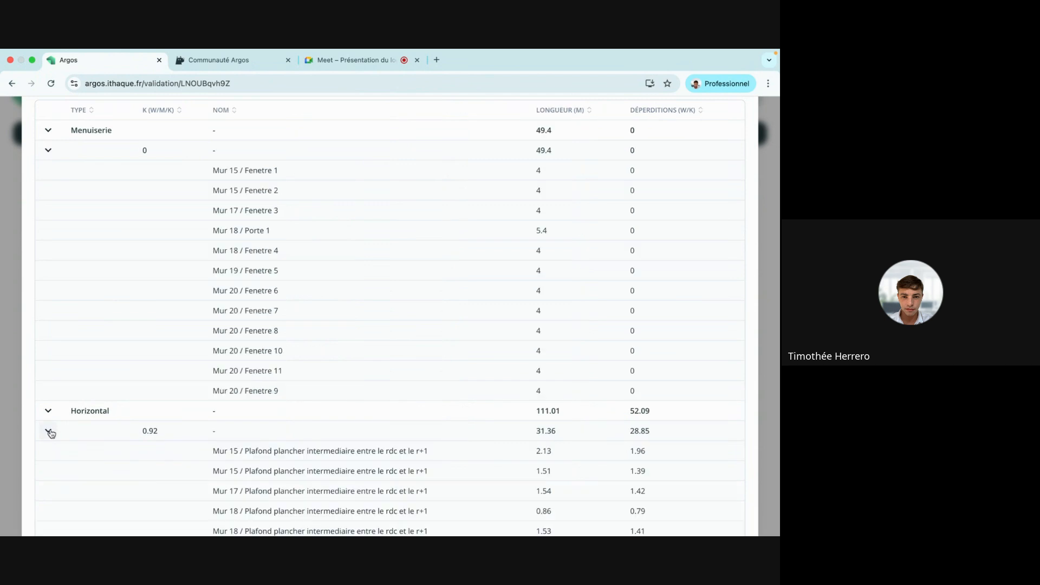
scroll(160, 342, down, 6)
scroll(334, 366, up, 8)
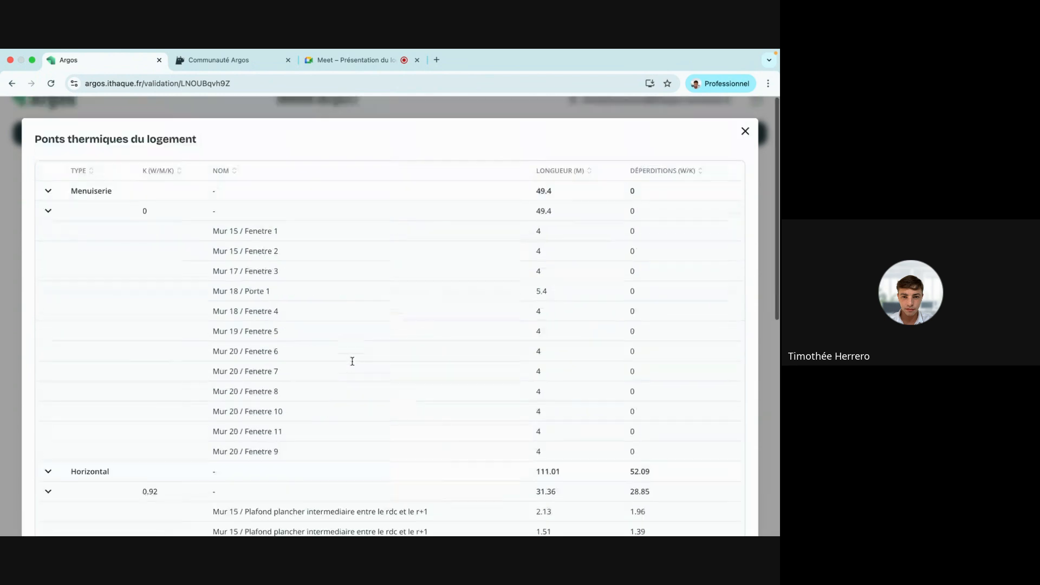
click(745, 131)
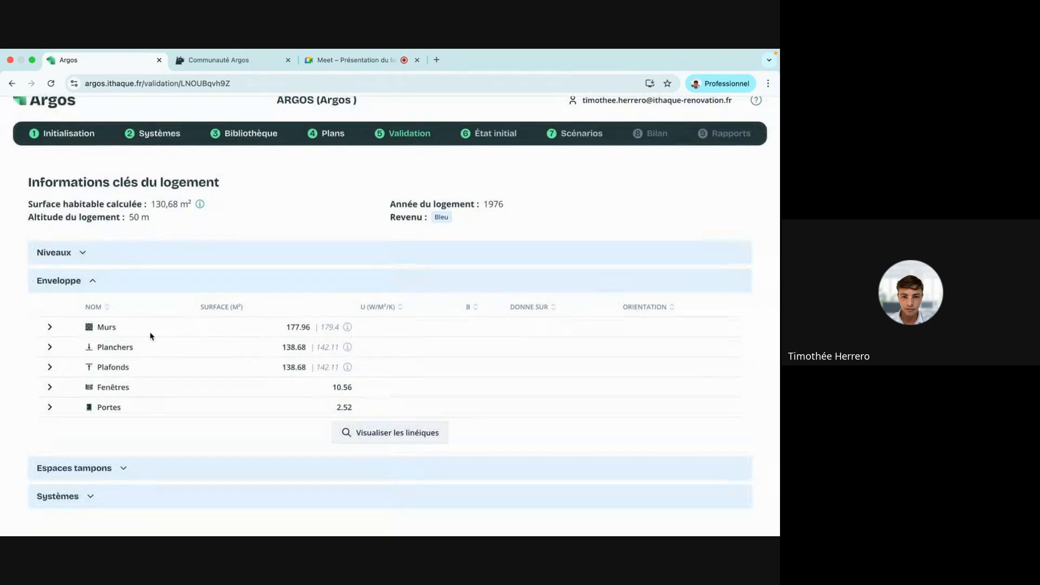
click(76, 293)
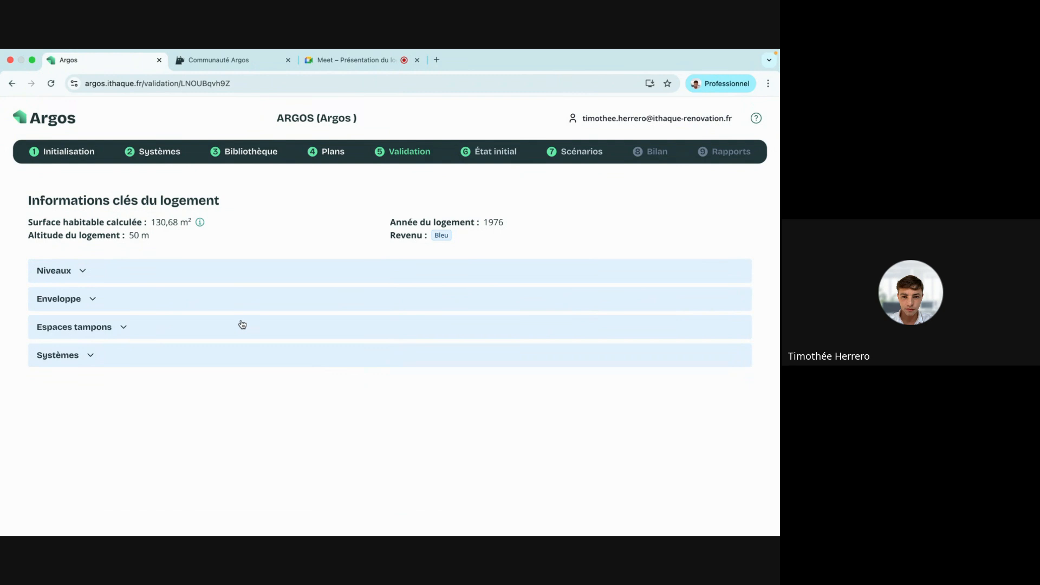
click(481, 154)
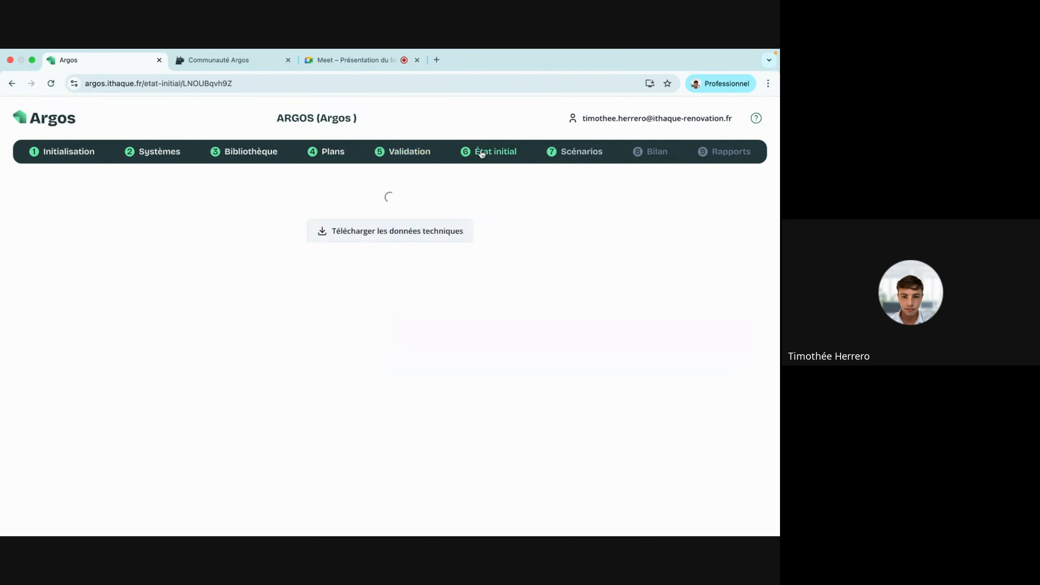
View the initial-state label charts: F, 395.2 kWh/m²·an and 65.5 kgCO2/m²·an.
click(227, 221)
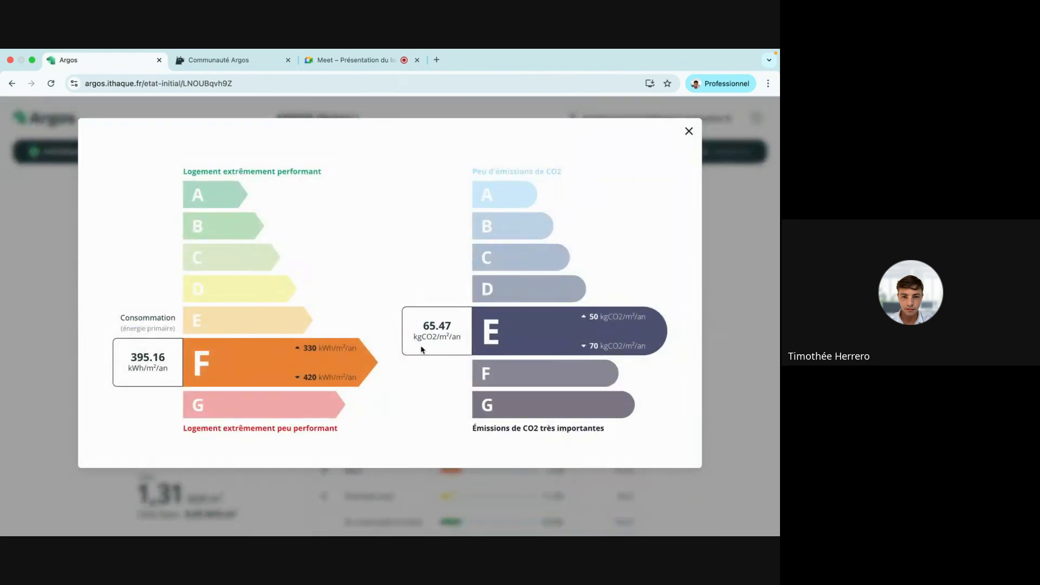
click(688, 131)
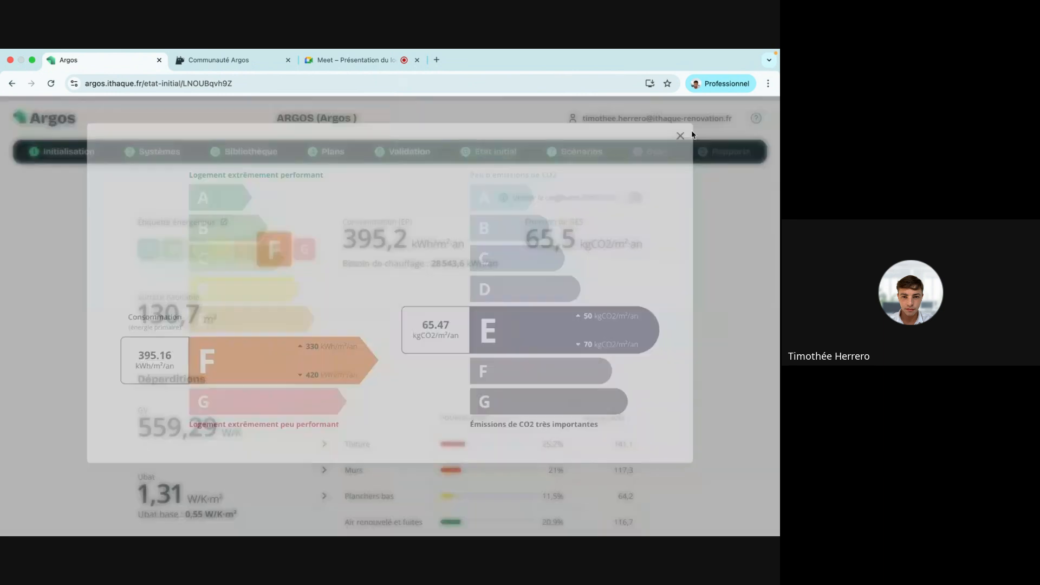
scroll(384, 284, down, 5)
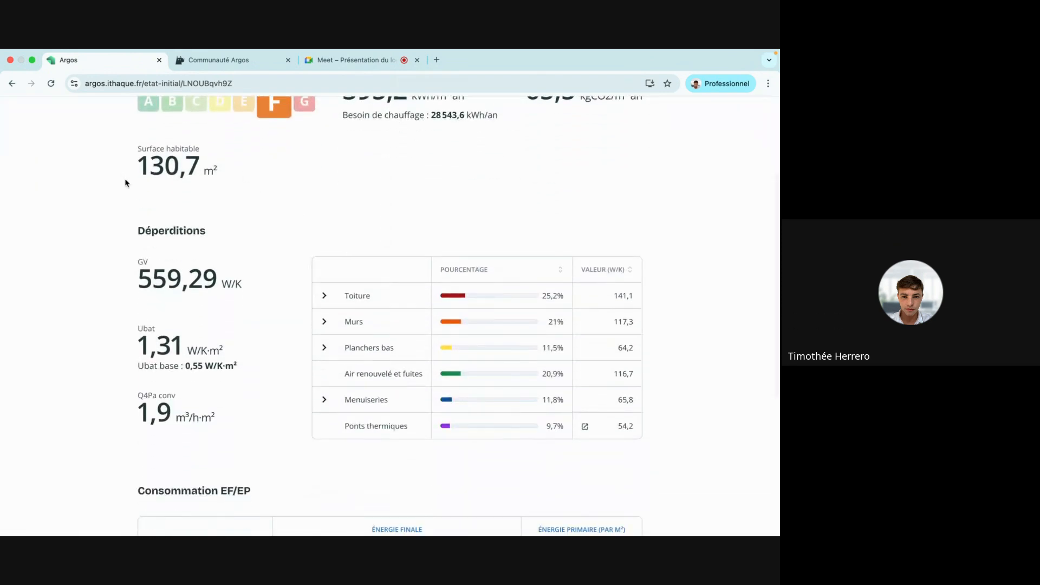
scroll(211, 198, down, 4)
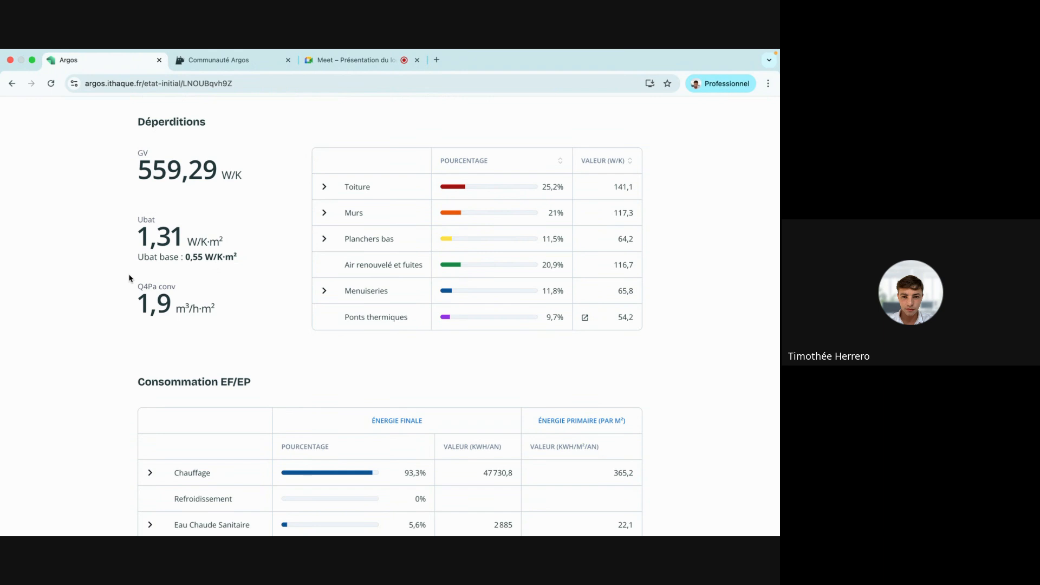
scroll(130, 279, down, 2)
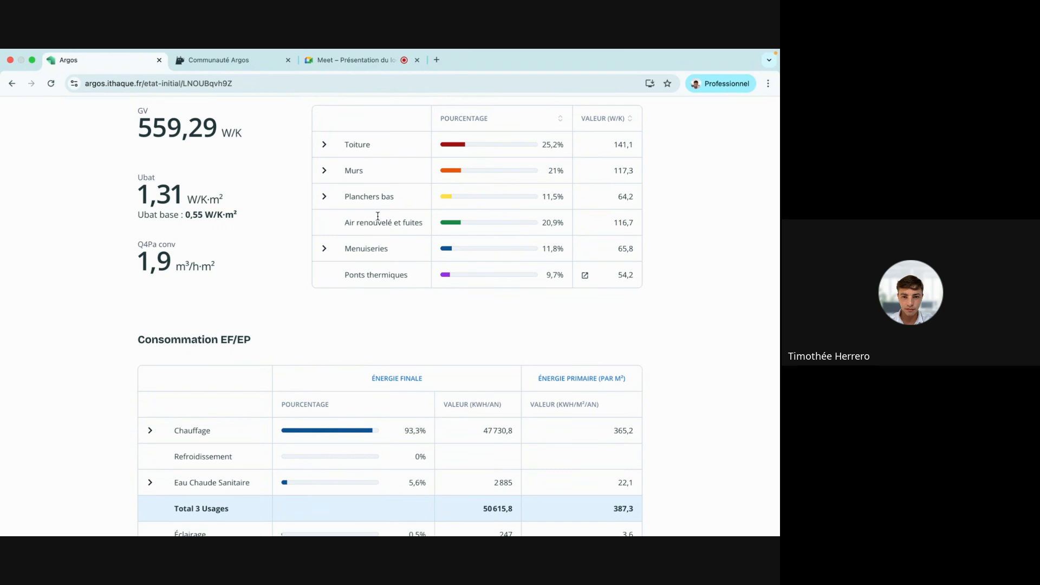
Break down the Toiture, Murs and Menuiseries heat losses in Déperditions.
click(323, 144)
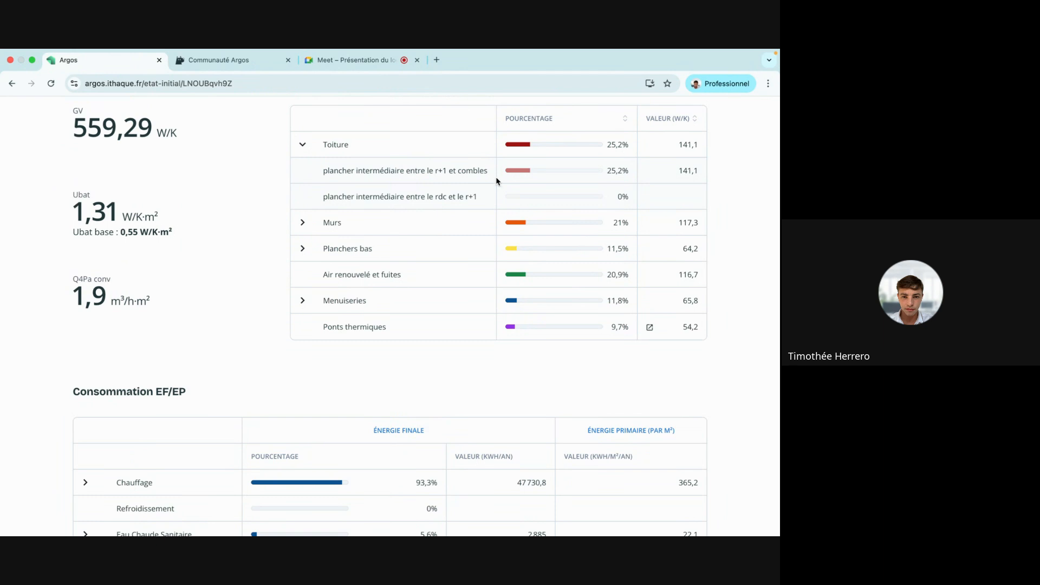
click(304, 224)
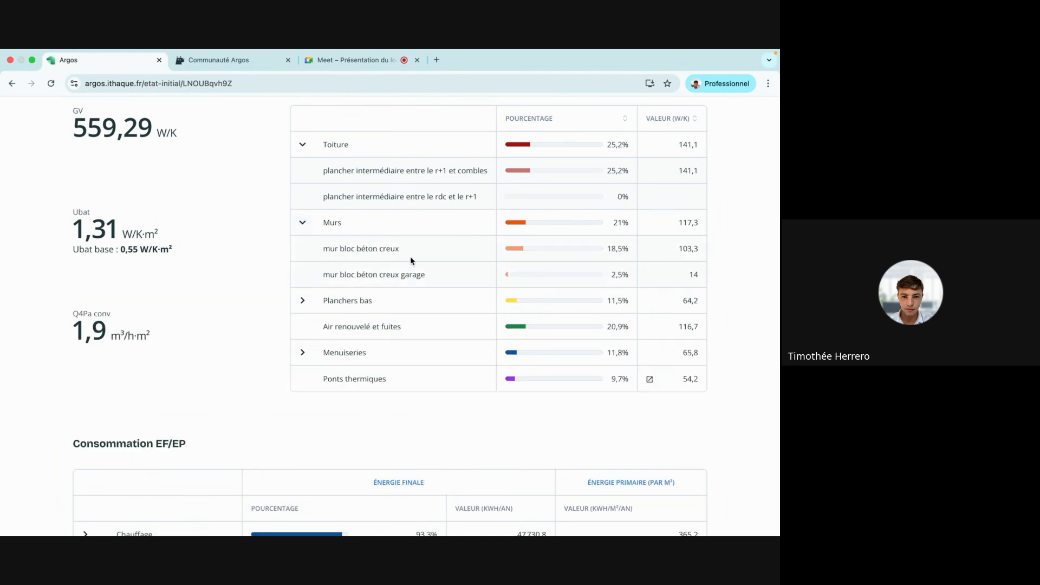
scroll(411, 255, down, 2)
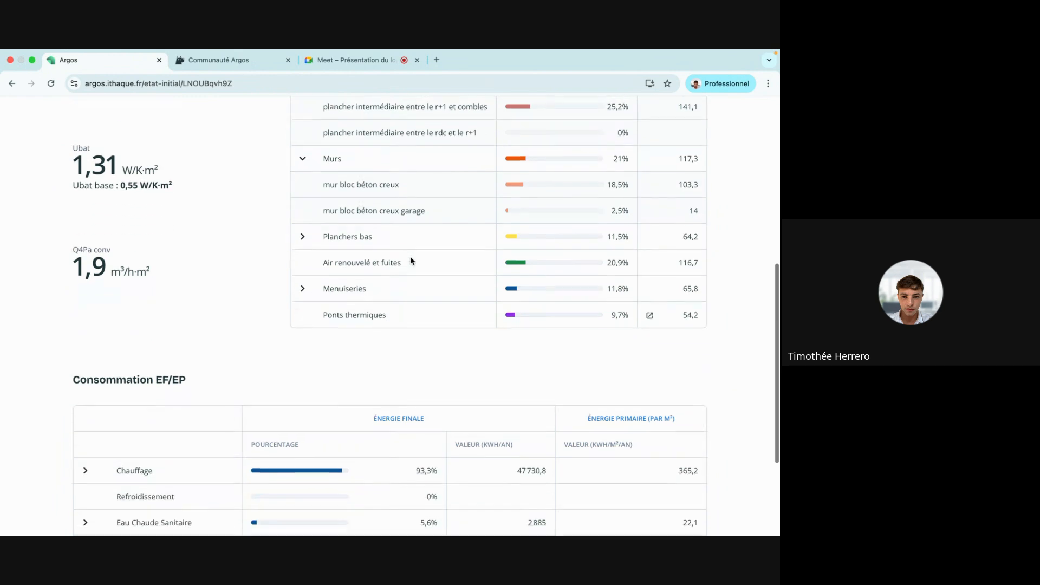
click(302, 287)
scroll(360, 279, down, 1)
scroll(359, 279, up, 5)
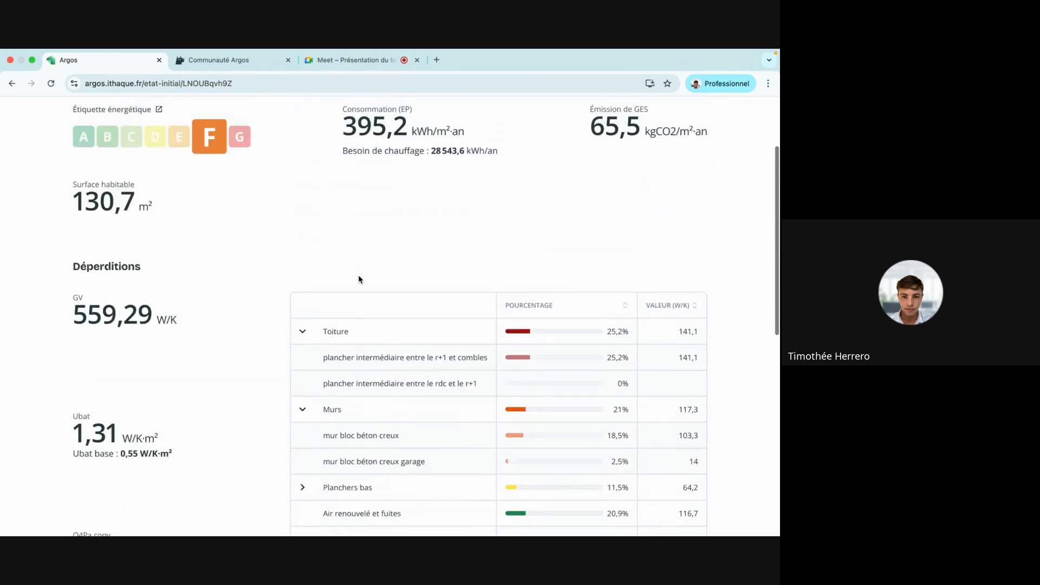
scroll(359, 278, up, 3)
On the r+1 plan, place two 'fenetre' windows on the left wall.
click(333, 153)
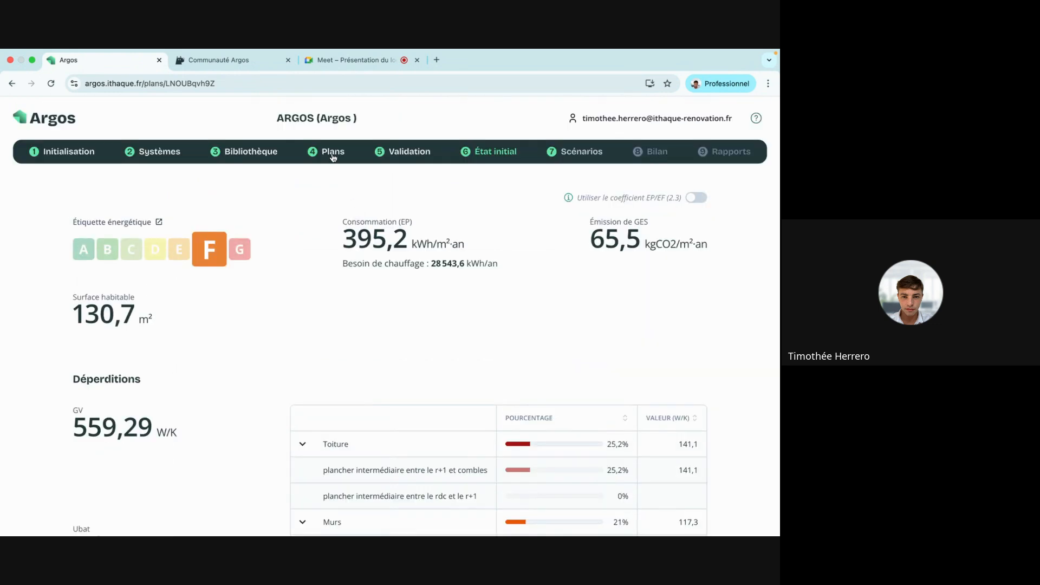
click(282, 286)
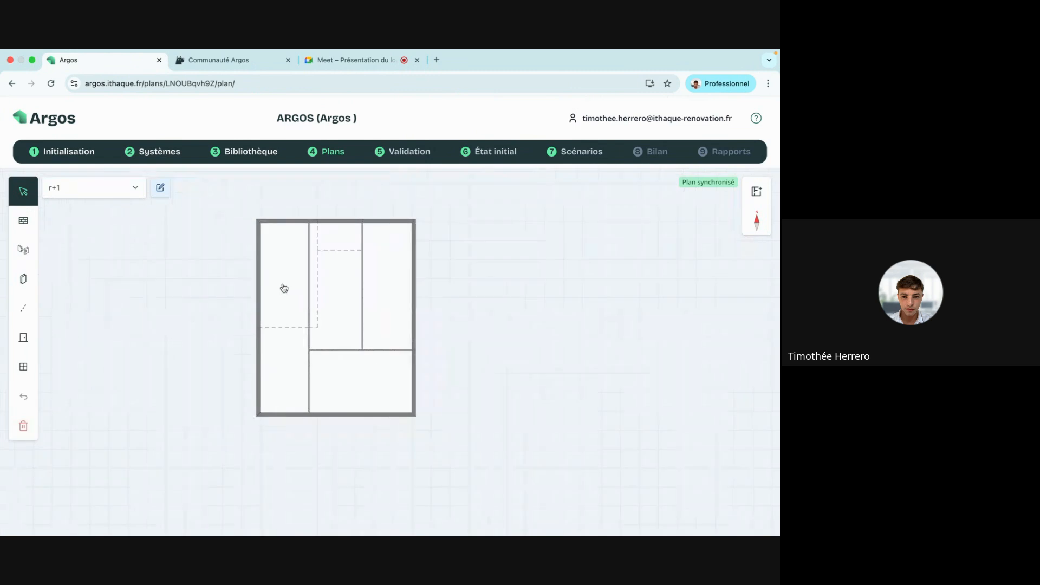
click(23, 366)
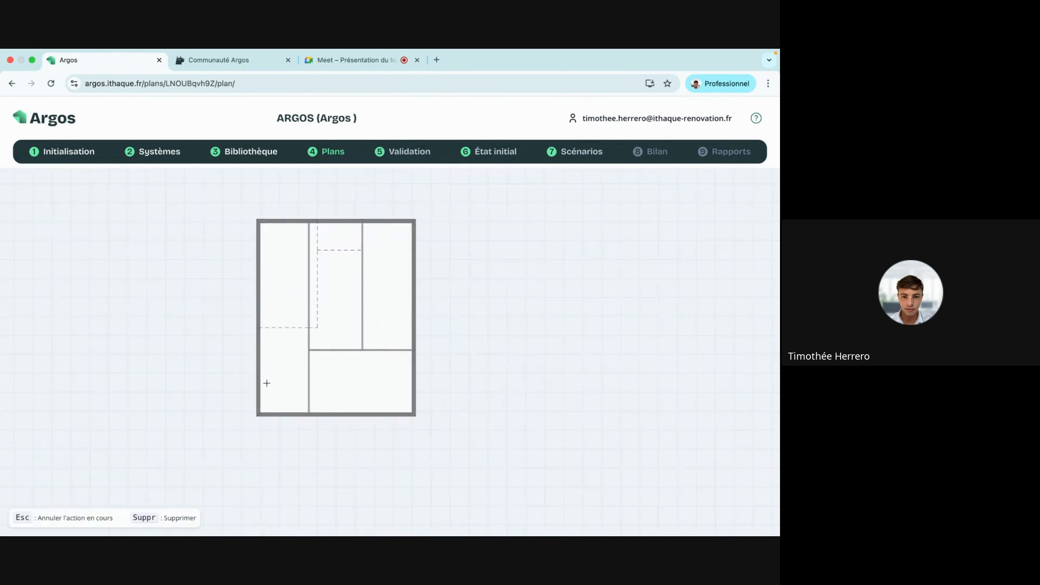
click(258, 377)
click(23, 365)
click(93, 365)
click(252, 281)
Place a 'fenetre' window on the top wall and three along the bottom wall.
click(23, 366)
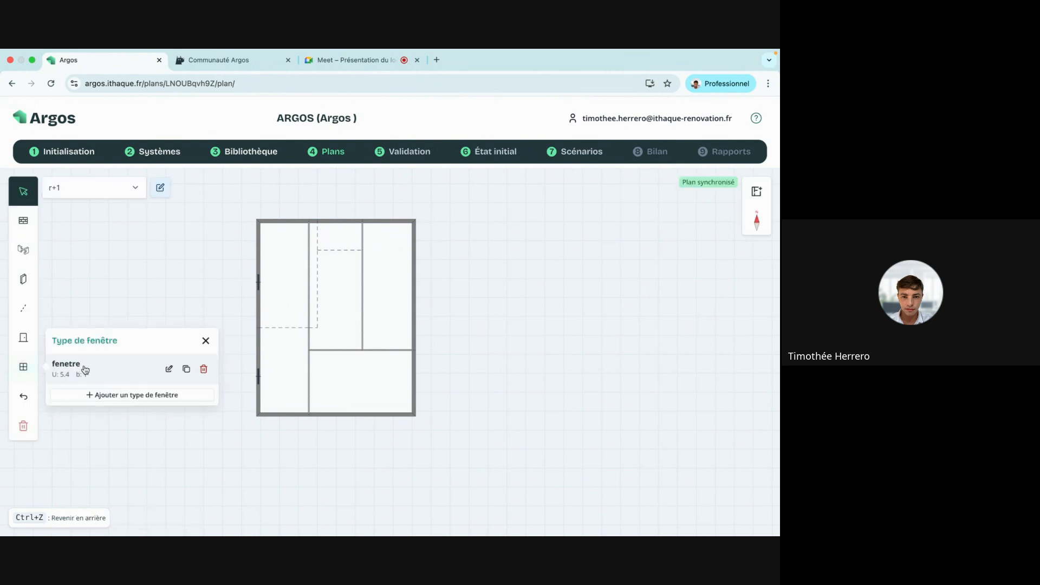
click(91, 366)
click(282, 221)
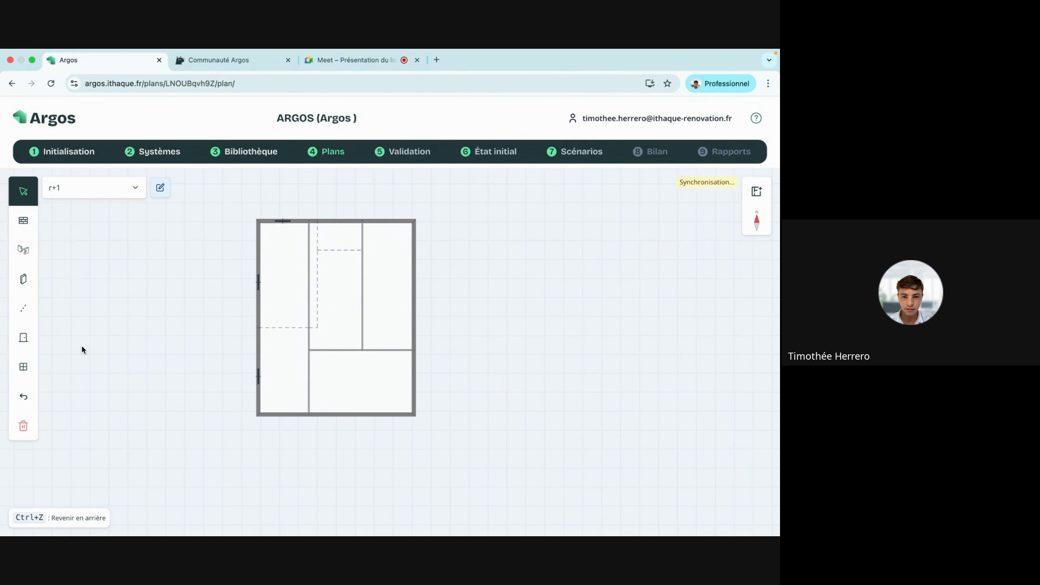
click(24, 368)
click(110, 368)
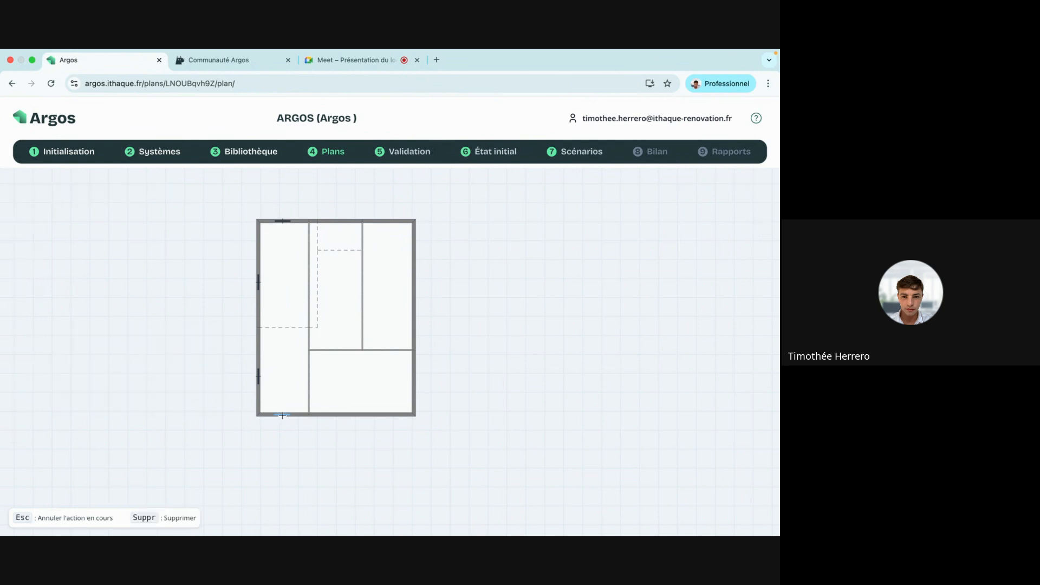
click(282, 414)
click(24, 366)
click(110, 368)
click(343, 414)
click(23, 366)
click(85, 369)
click(385, 414)
Place three 'fenetre' windows on the right wall and one on the right of the top wall.
click(23, 366)
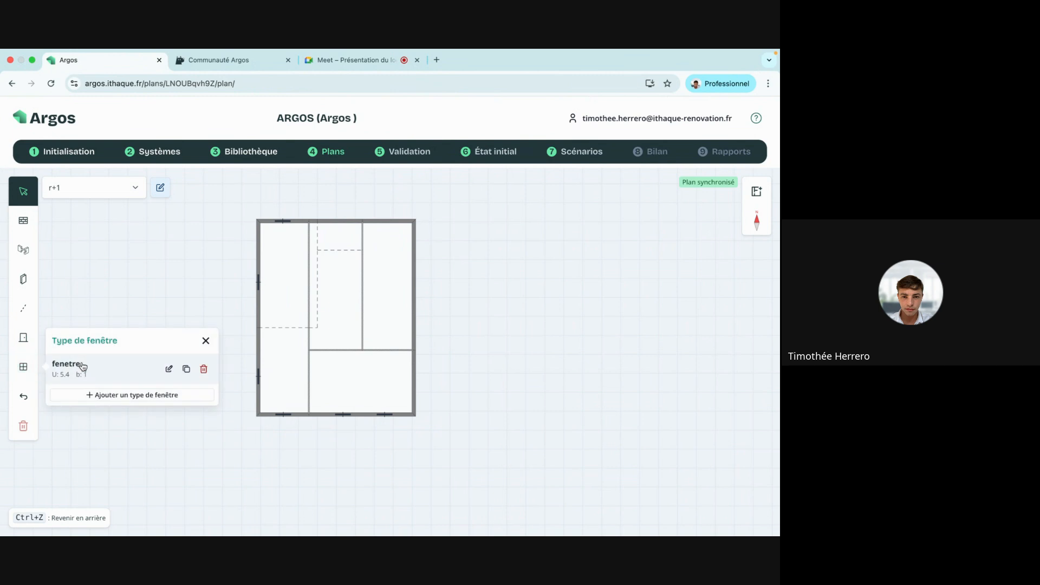
click(85, 370)
click(414, 380)
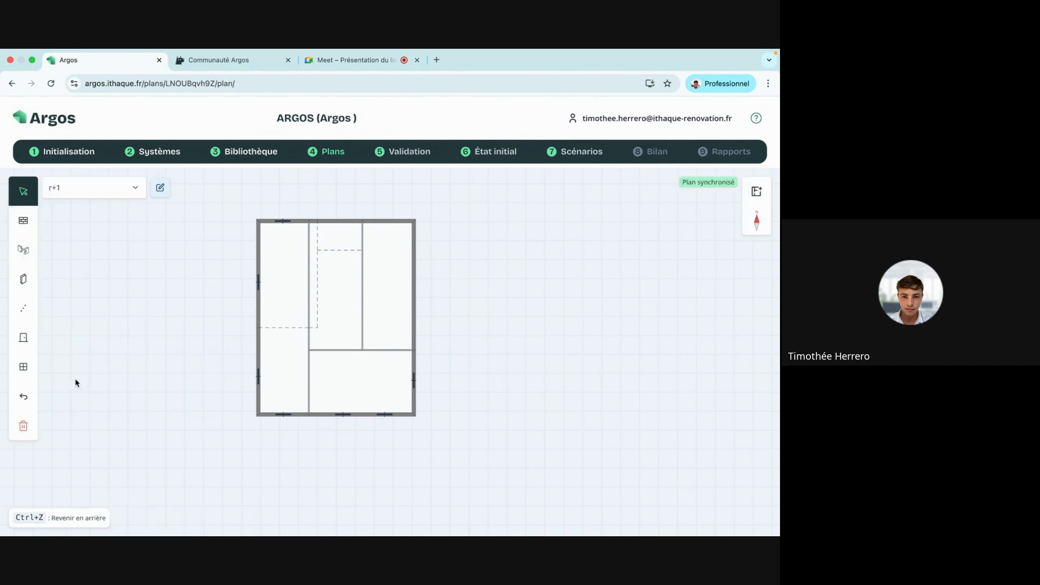
click(23, 366)
click(91, 375)
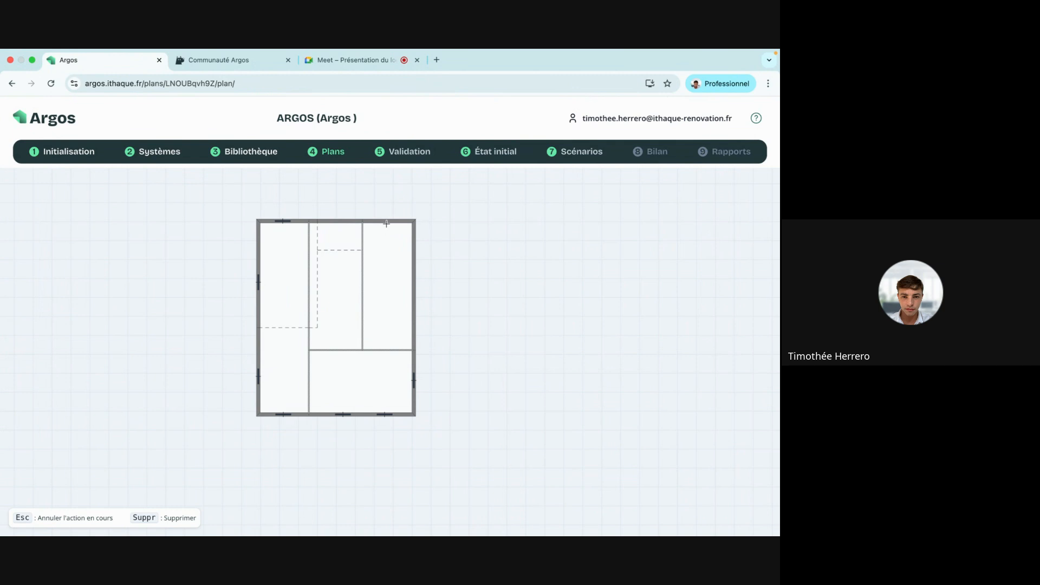
click(386, 222)
click(24, 367)
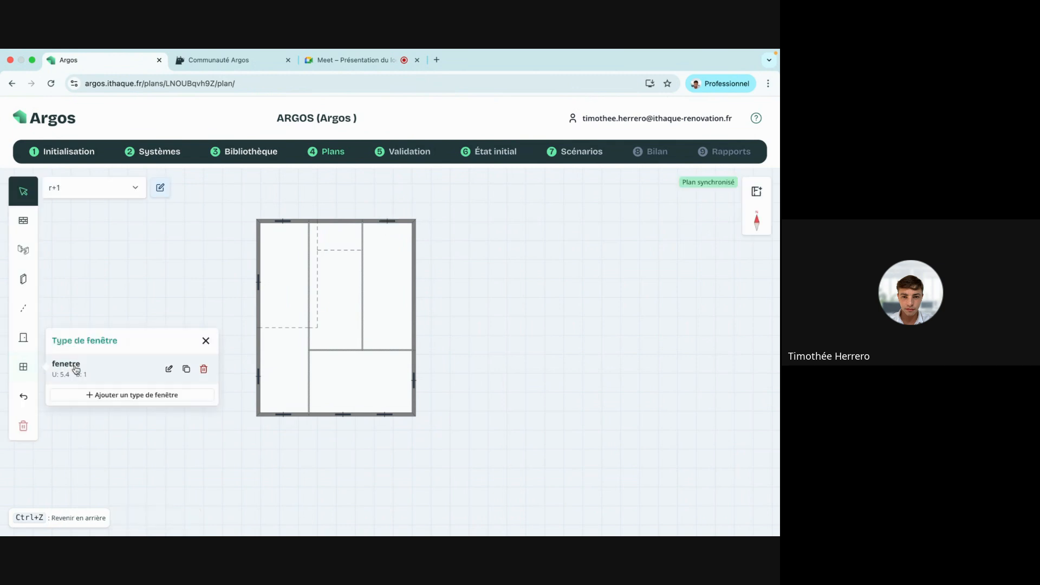
click(76, 370)
click(413, 260)
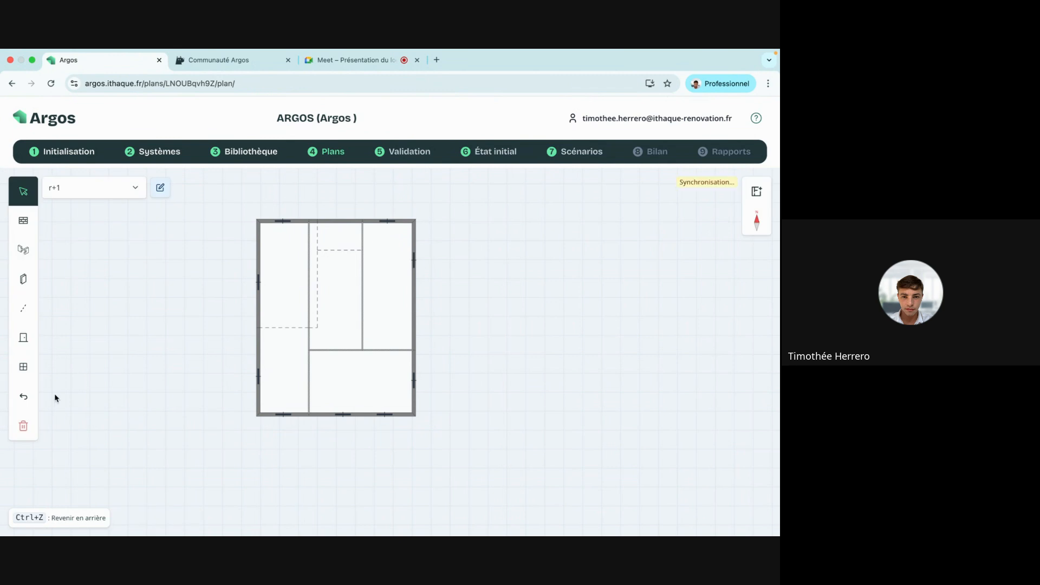
click(24, 366)
click(91, 377)
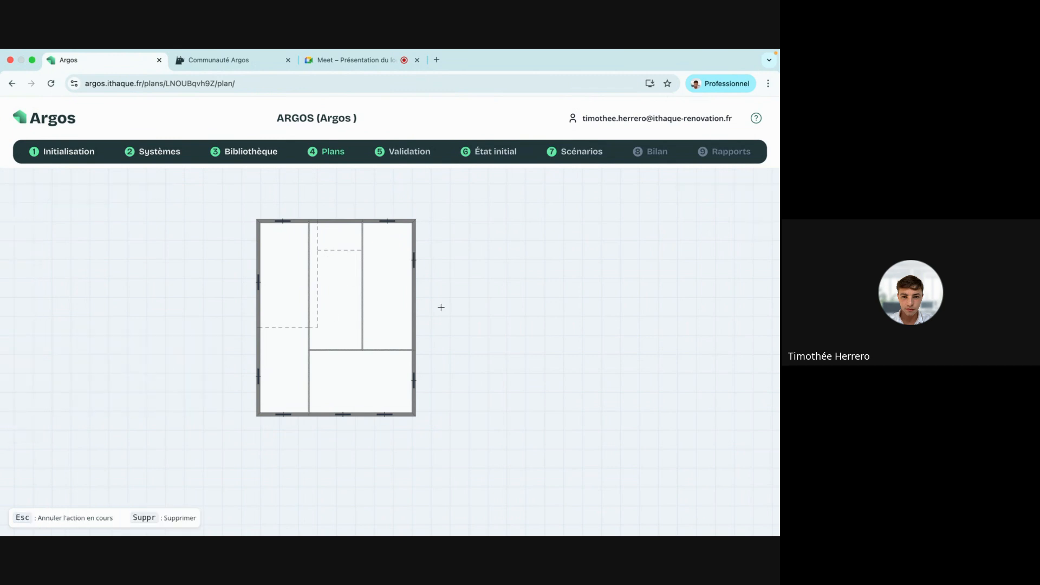
click(414, 310)
Check the recalculated État initial: label F, 406.9 kWh/m²·an, 67.5 kgCO2/m²·an, GV 604.27 W/K.
click(483, 153)
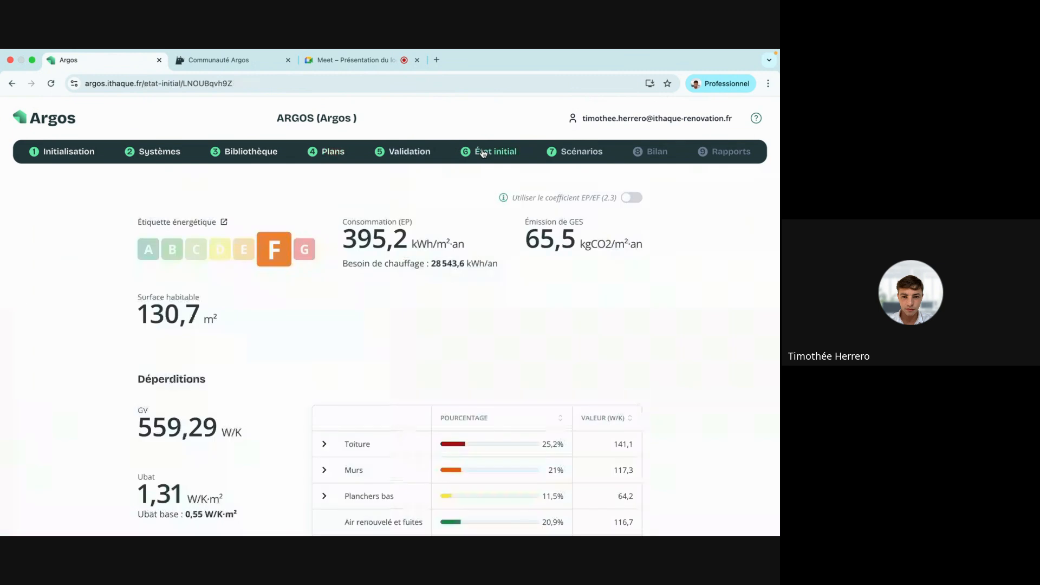
scroll(448, 302, down, 3)
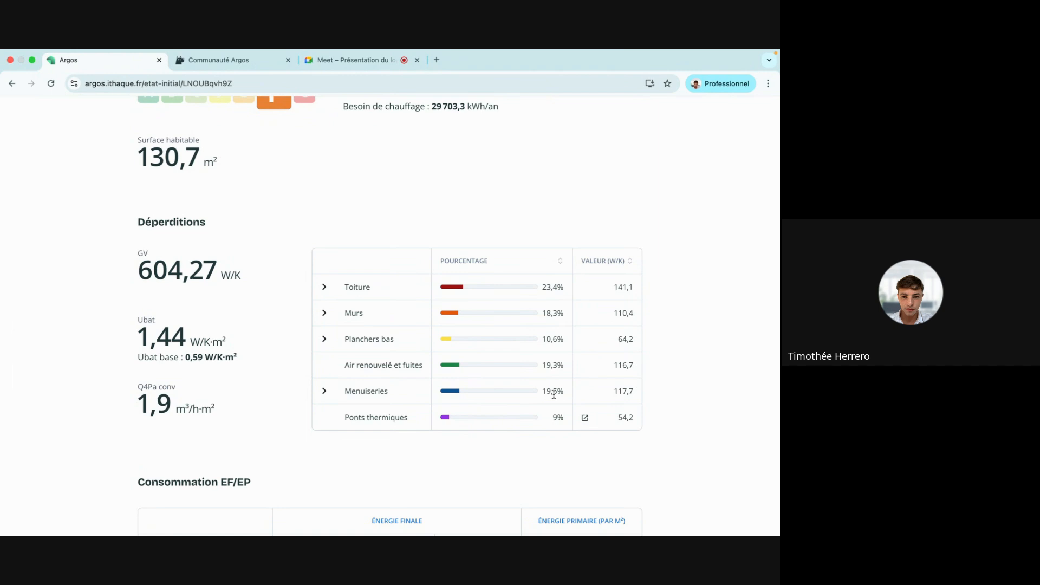
scroll(554, 395, down, 5)
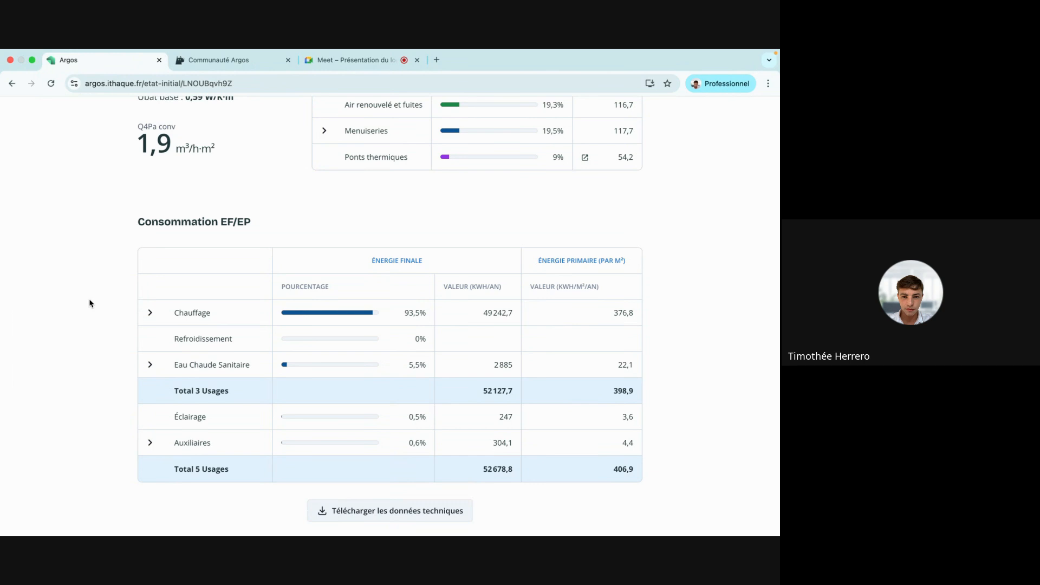
scroll(89, 303, up, 10)
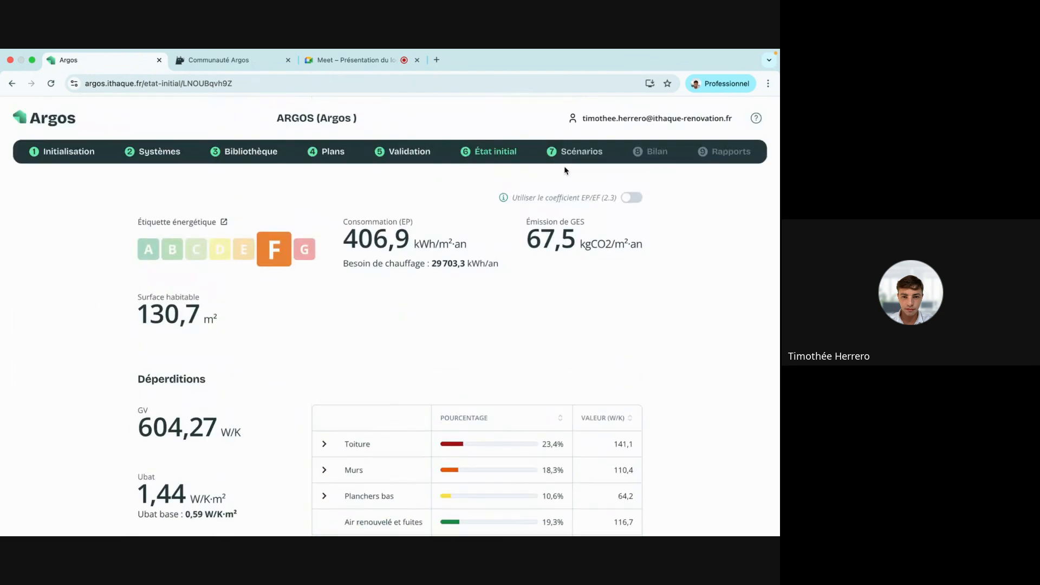
Add a wall-insulation modification in Scénarios and select all mur bloc béton creux walls.
click(580, 153)
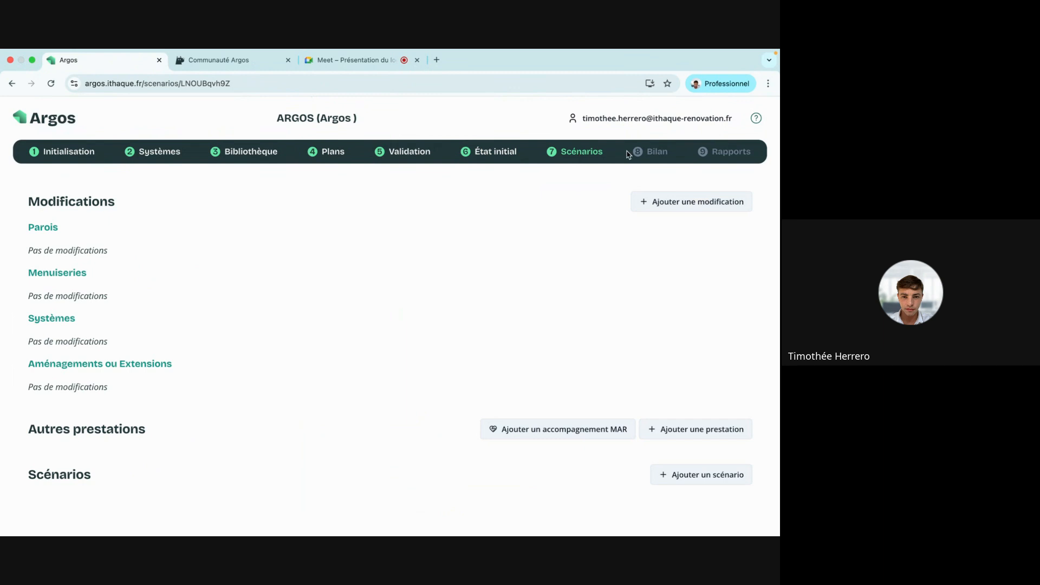
click(676, 213)
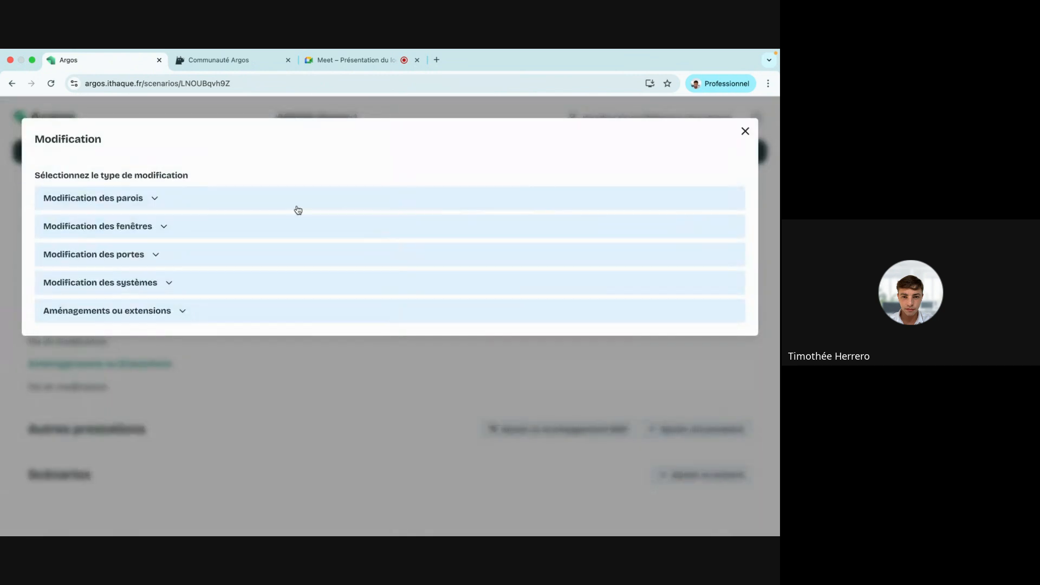
click(137, 200)
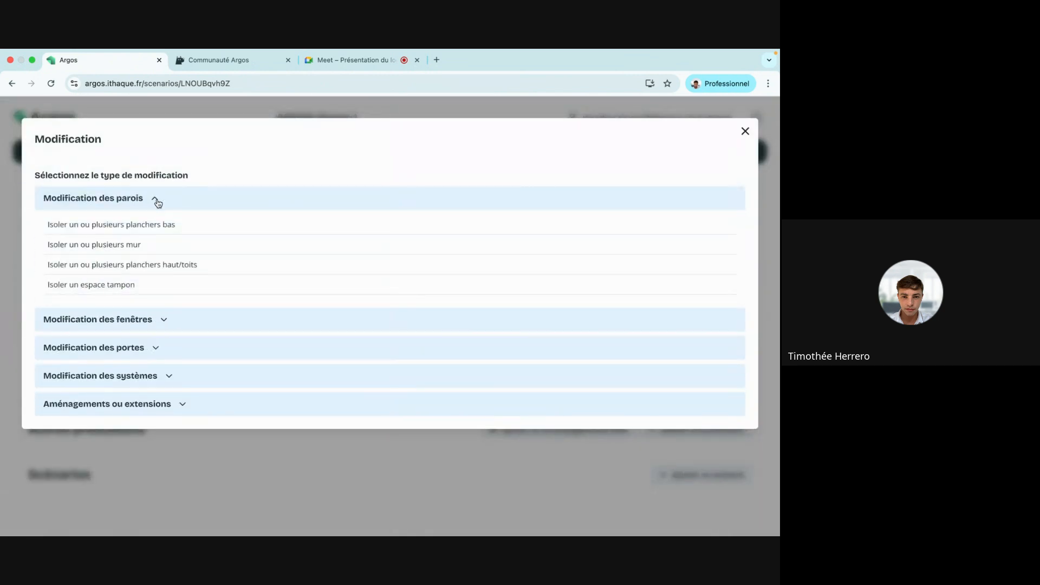
click(190, 243)
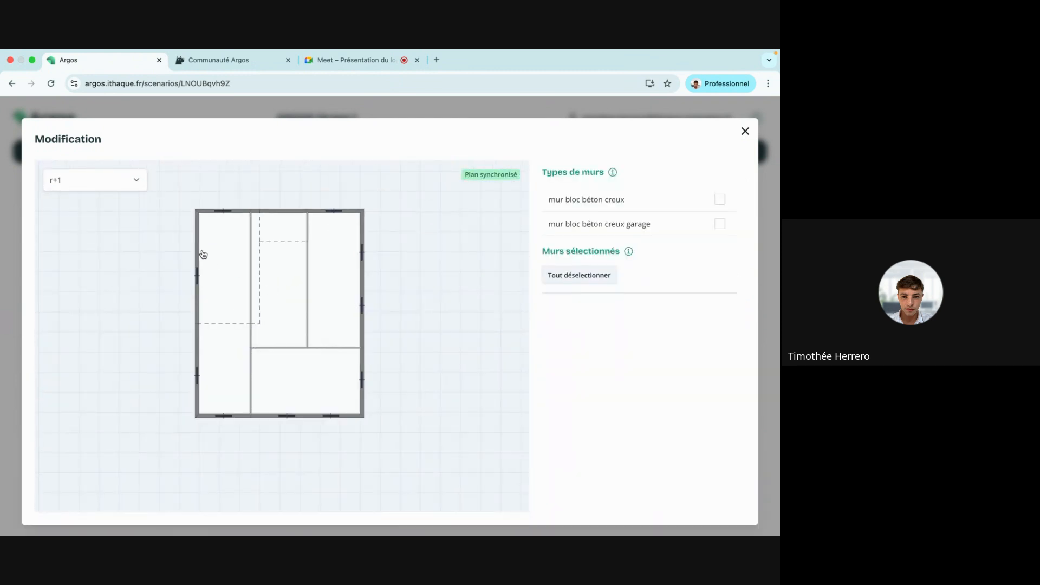
click(196, 253)
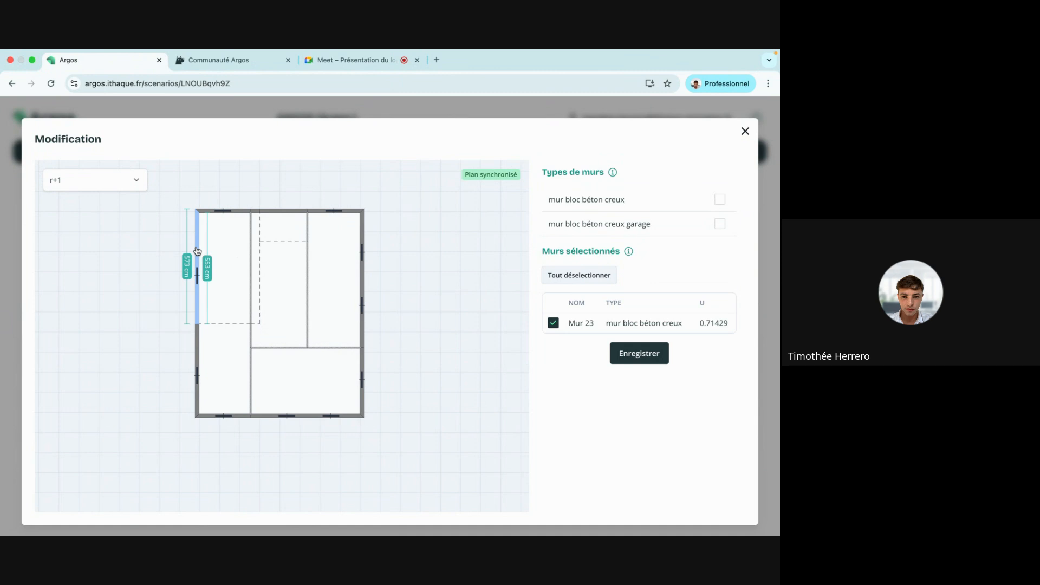
click(722, 201)
Check the wall selection on rdc, r+1 and combles perdus, then save it.
click(103, 178)
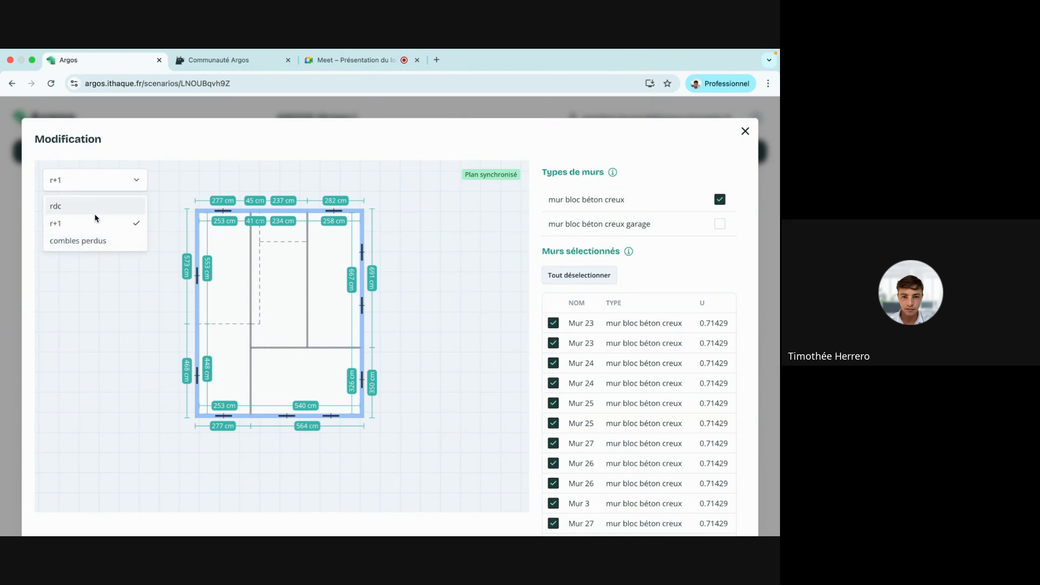
click(98, 204)
click(112, 183)
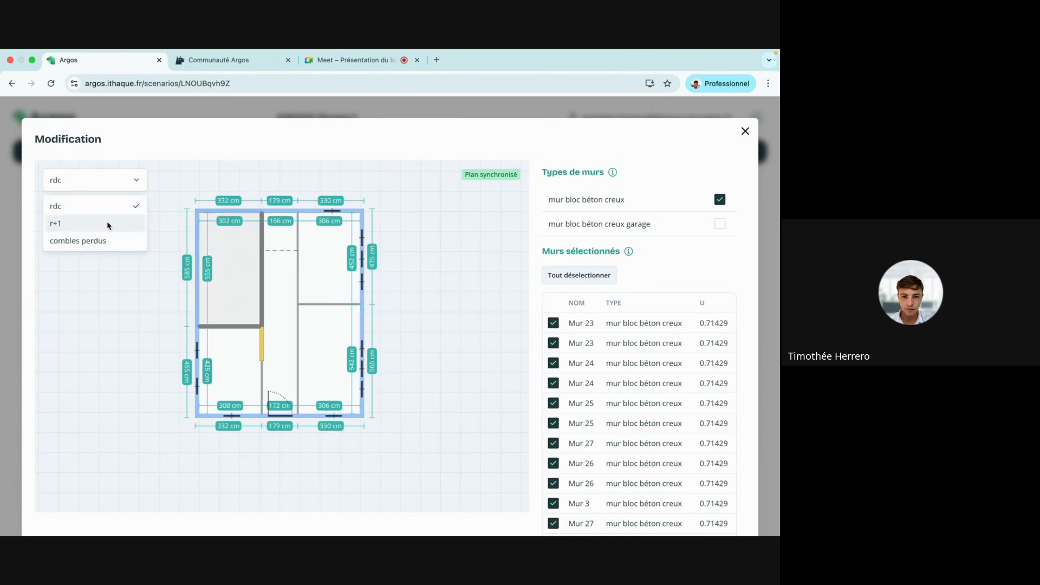
click(106, 221)
click(120, 184)
click(108, 241)
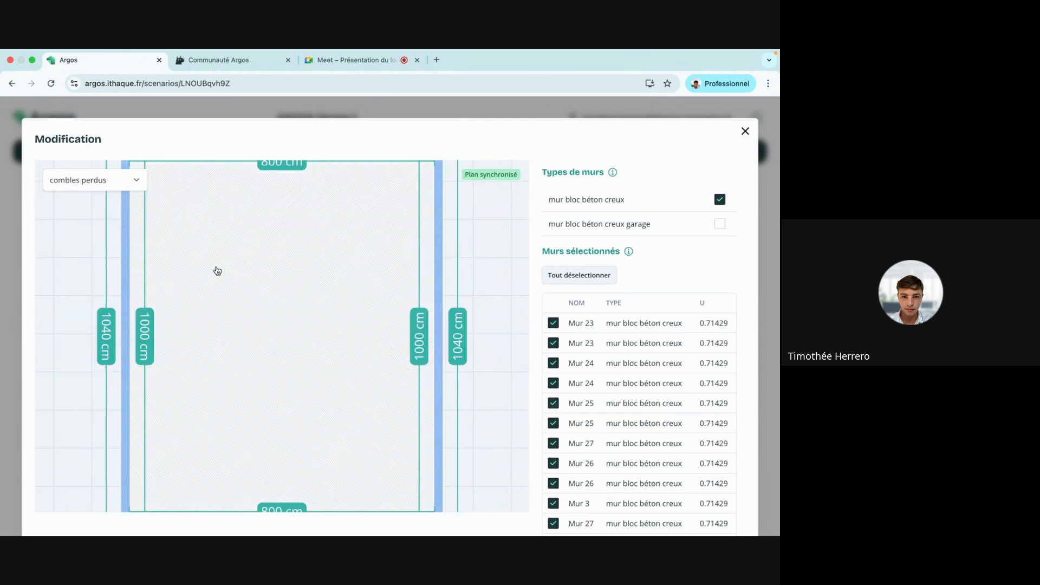
click(108, 180)
click(106, 205)
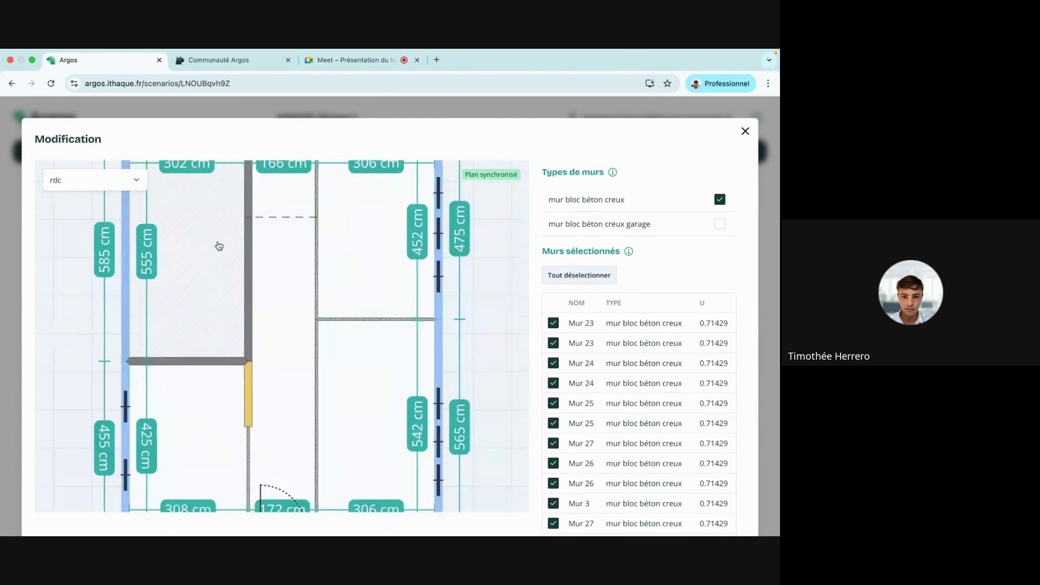
scroll(669, 398, down, 1)
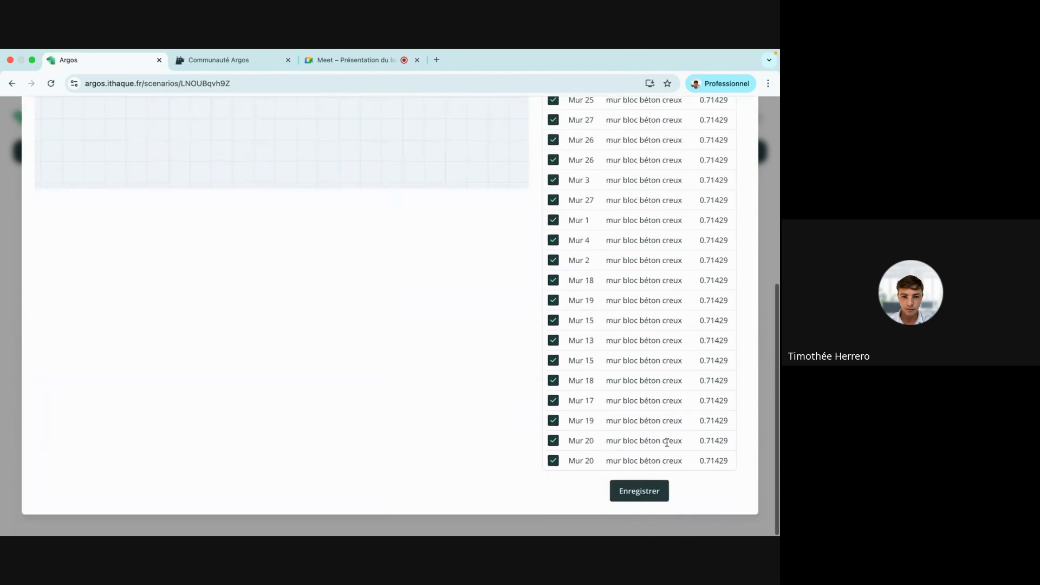
click(650, 500)
Name it 'ite' with Extérieure insulation, keep existing insulation, and open the 64946 € cost line.
click(143, 188)
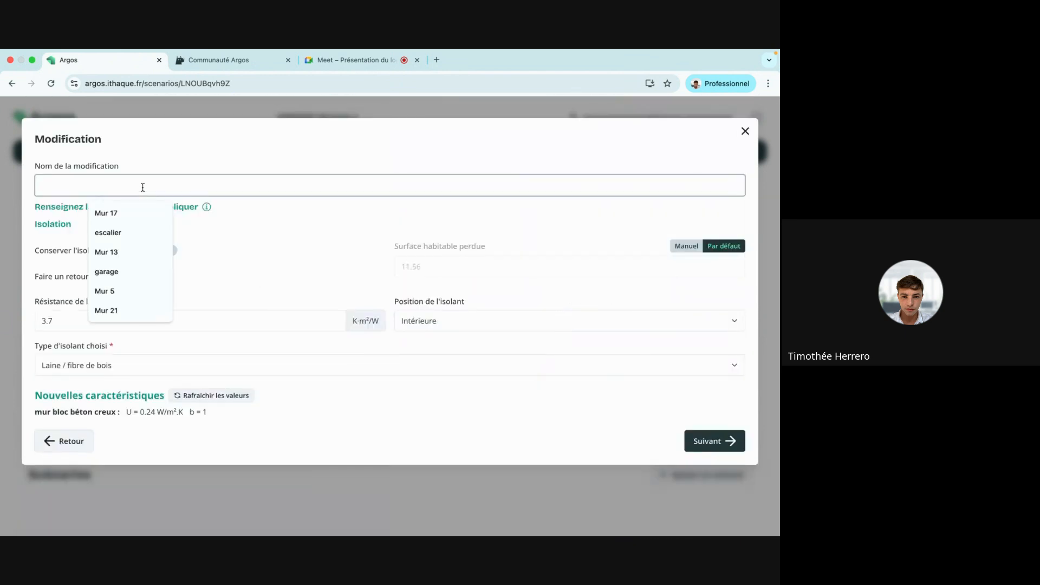
text(ite)
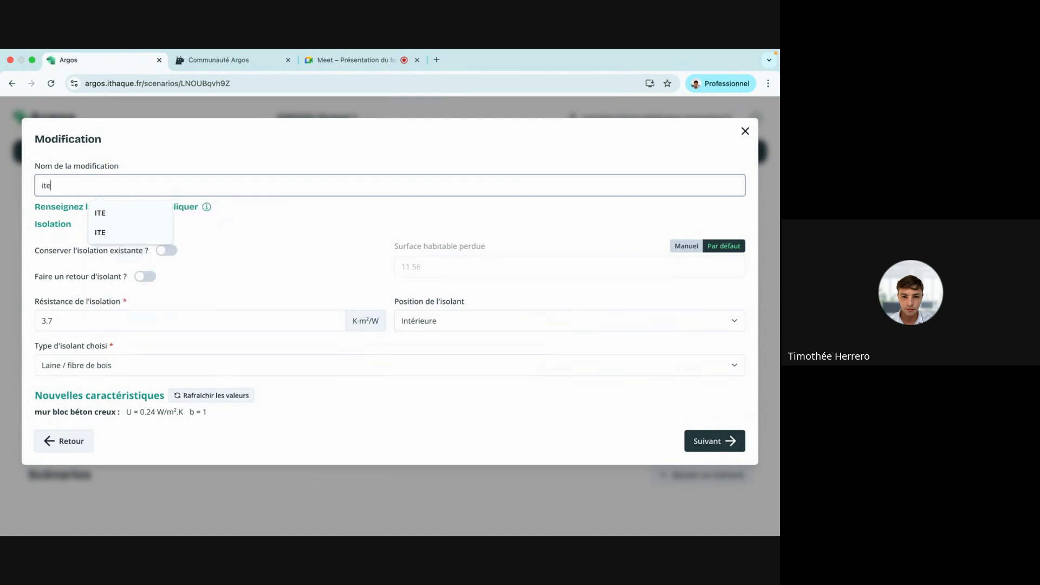
click(251, 160)
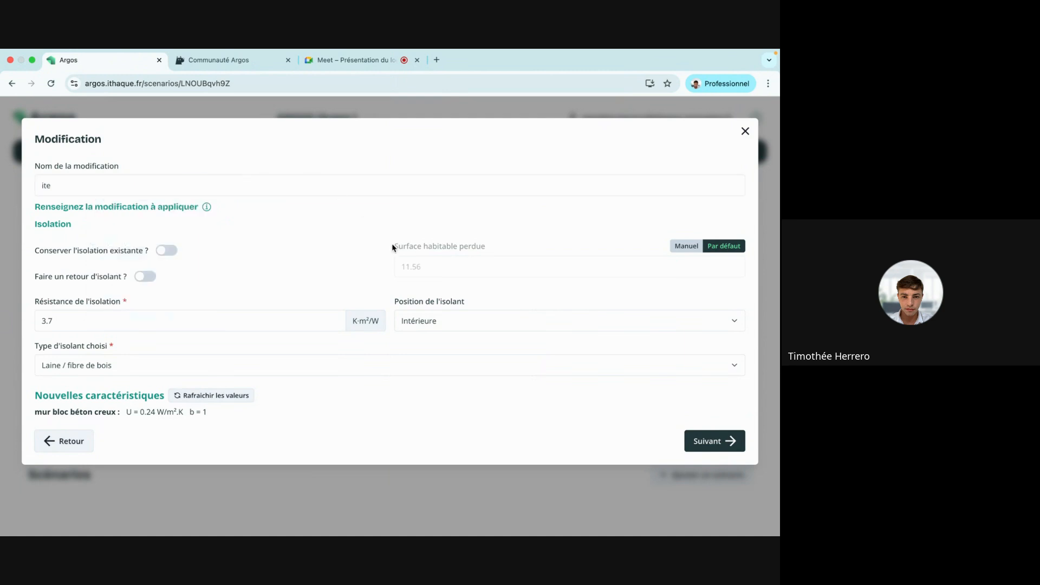
click(485, 325)
click(477, 363)
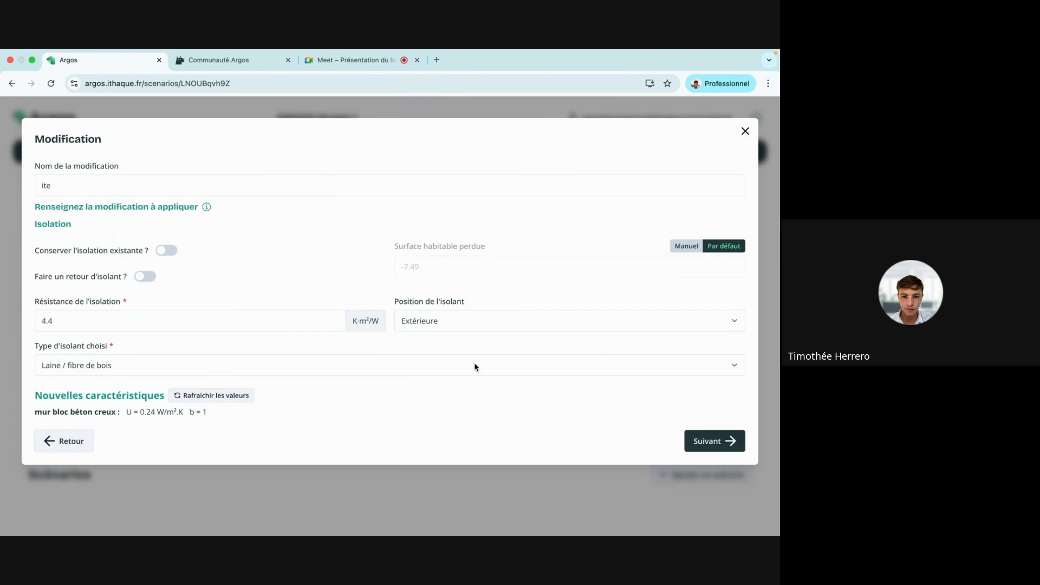
click(170, 252)
click(719, 441)
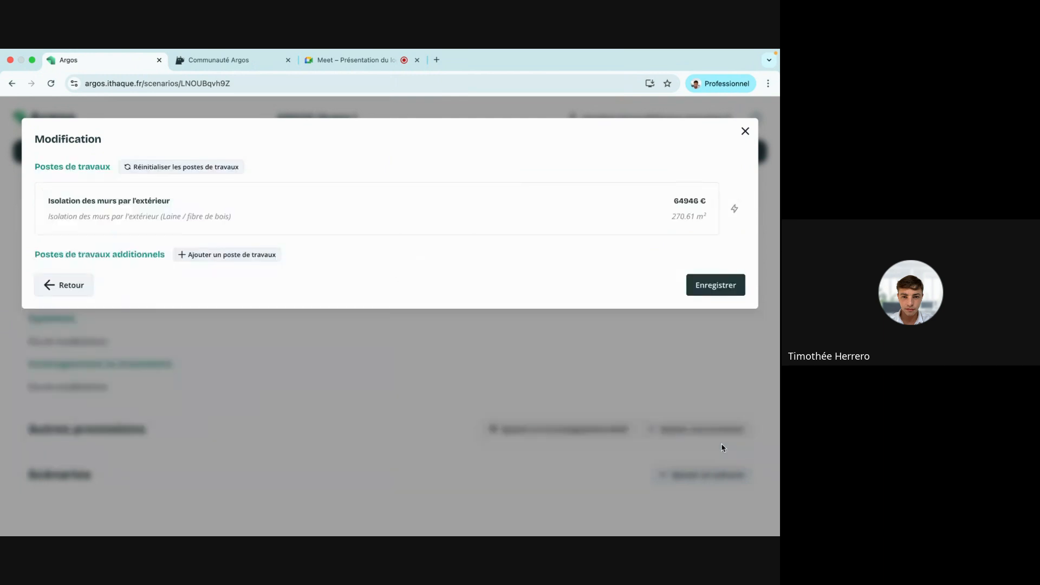
click(176, 228)
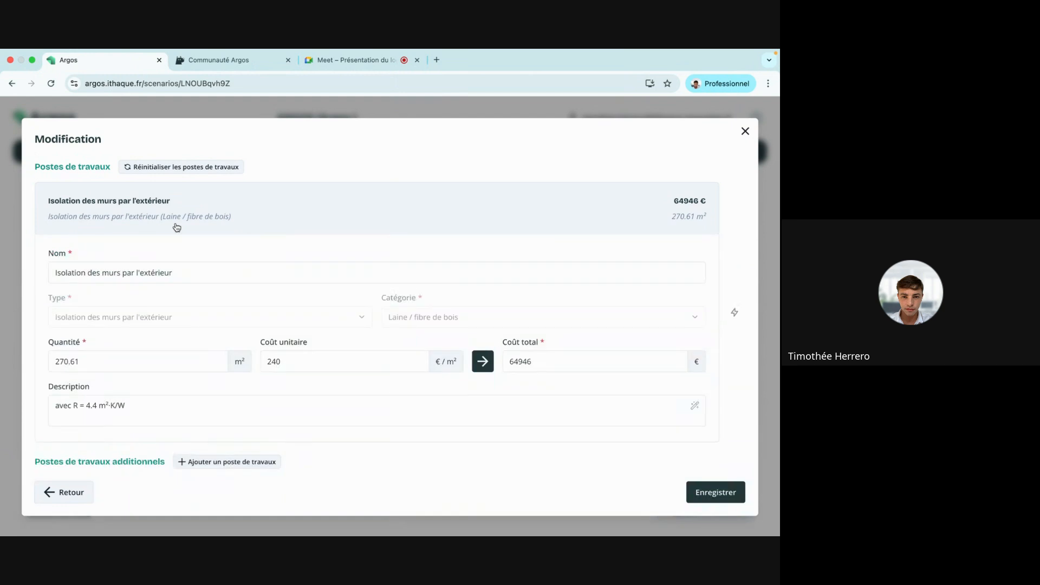
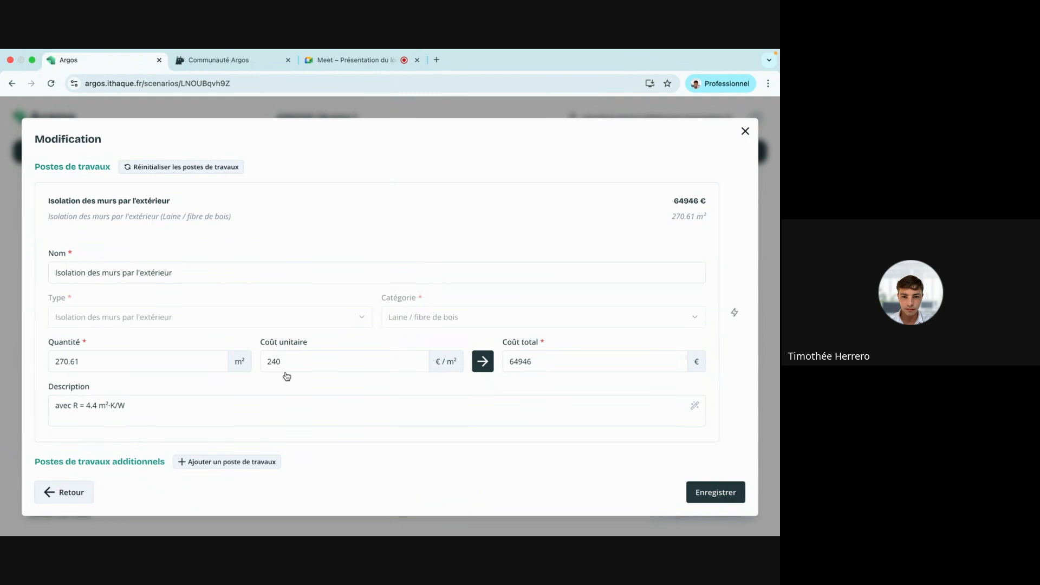
Lower the ite unit cost from 240 to 220 €/m² (total 59534 €) and save it.
click(274, 361)
key(BackSpace)
key(BackSpace)
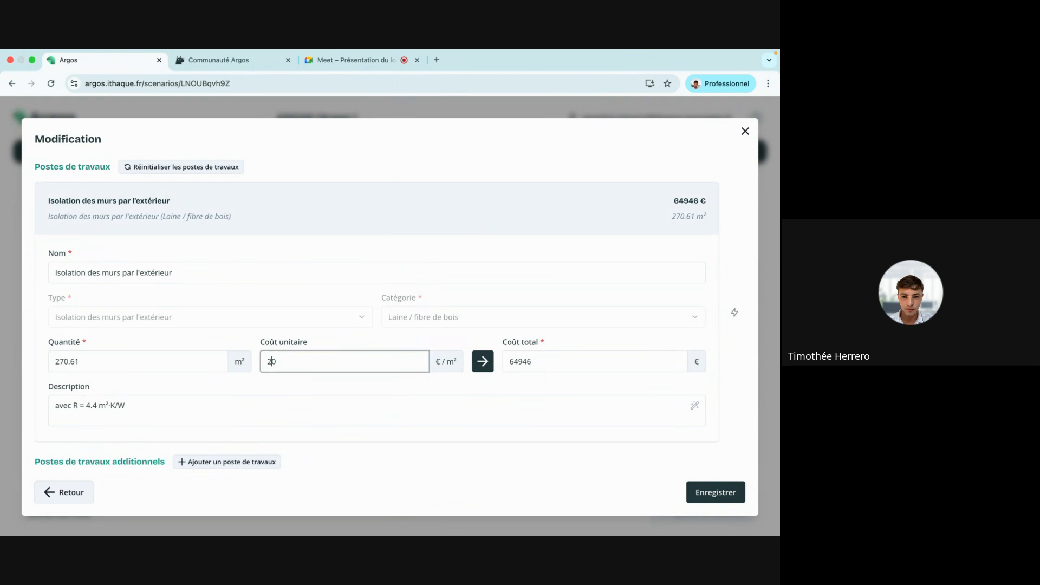
text(20)
click(482, 361)
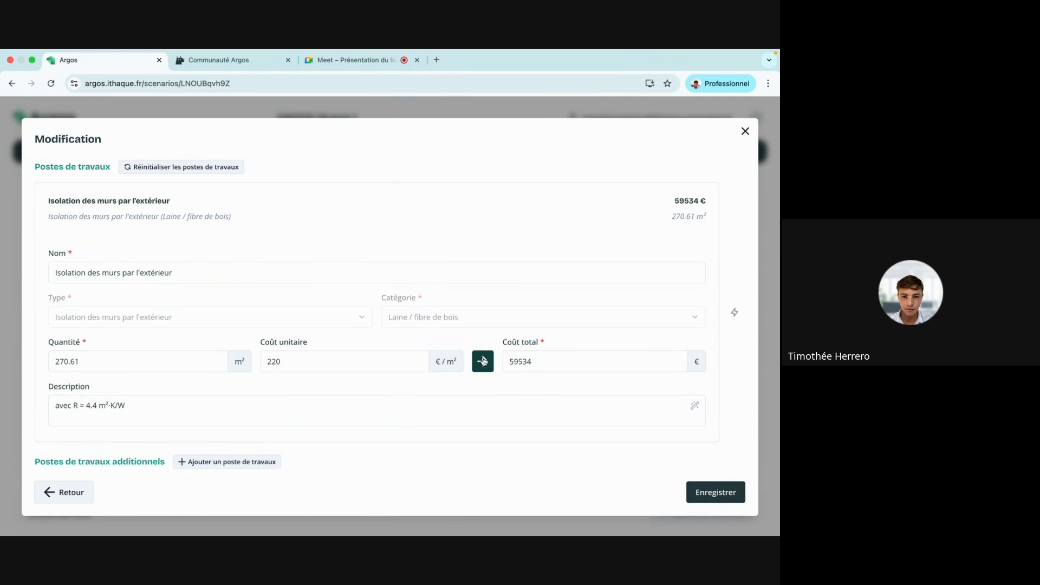
click(147, 409)
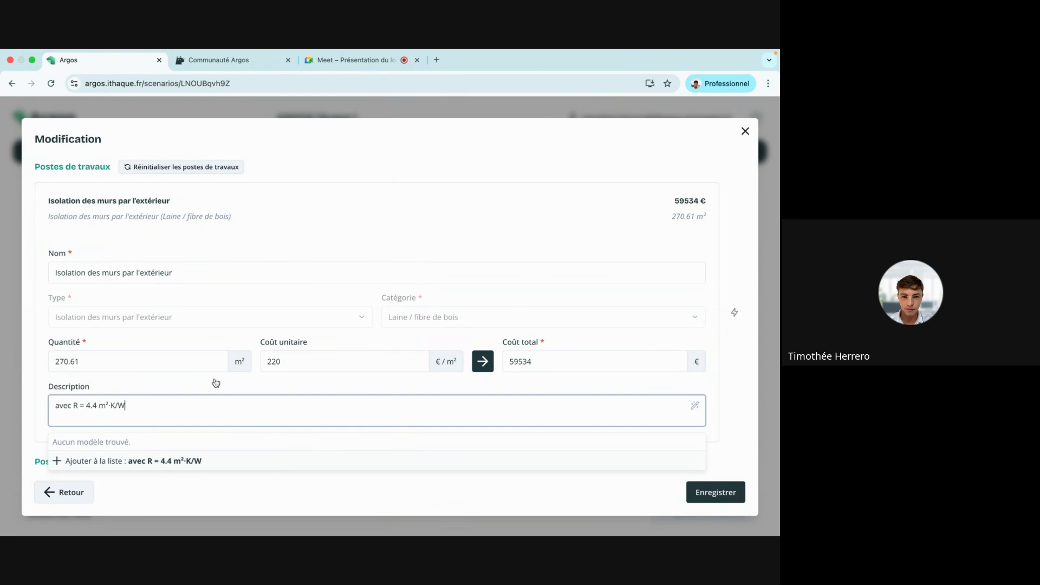
click(734, 398)
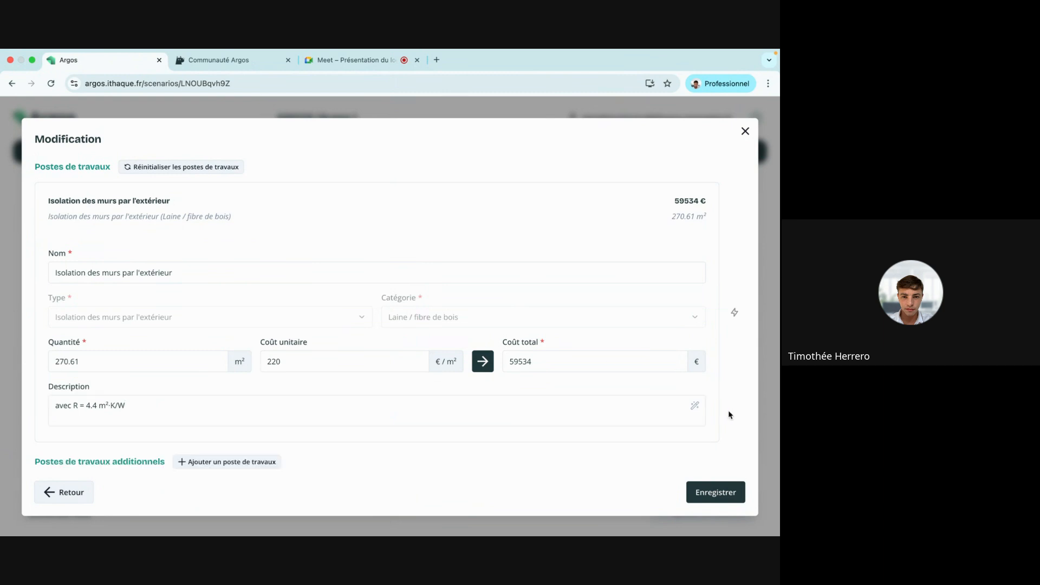
click(715, 493)
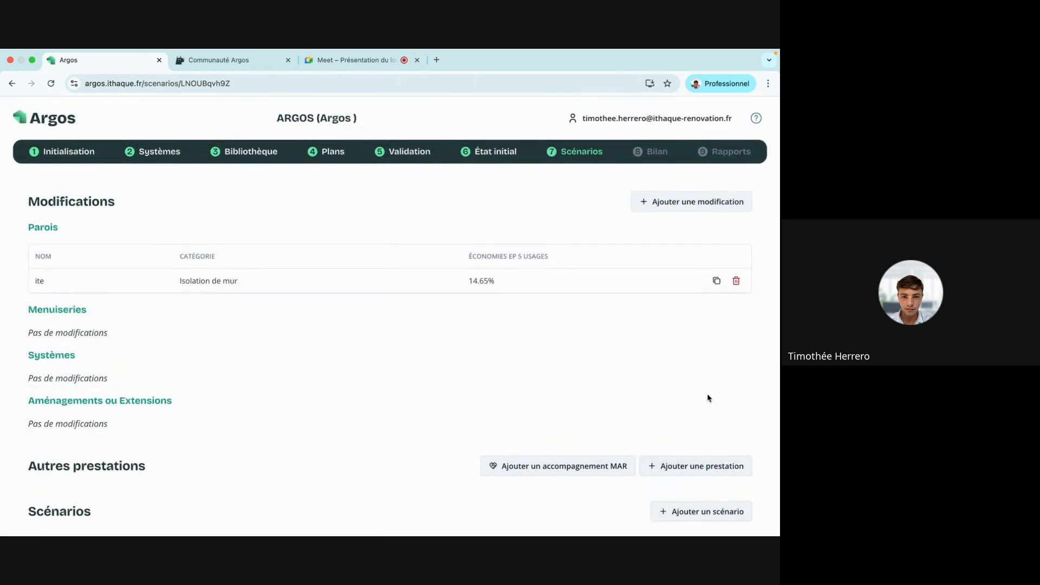
Duplicate the ite modification and rename the copy 'iti'.
click(718, 281)
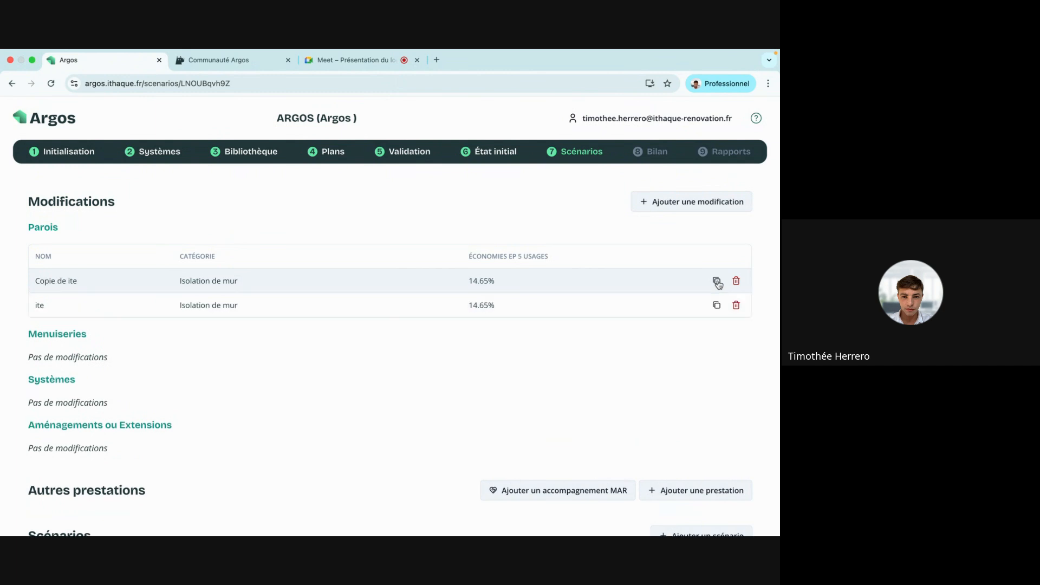
click(479, 278)
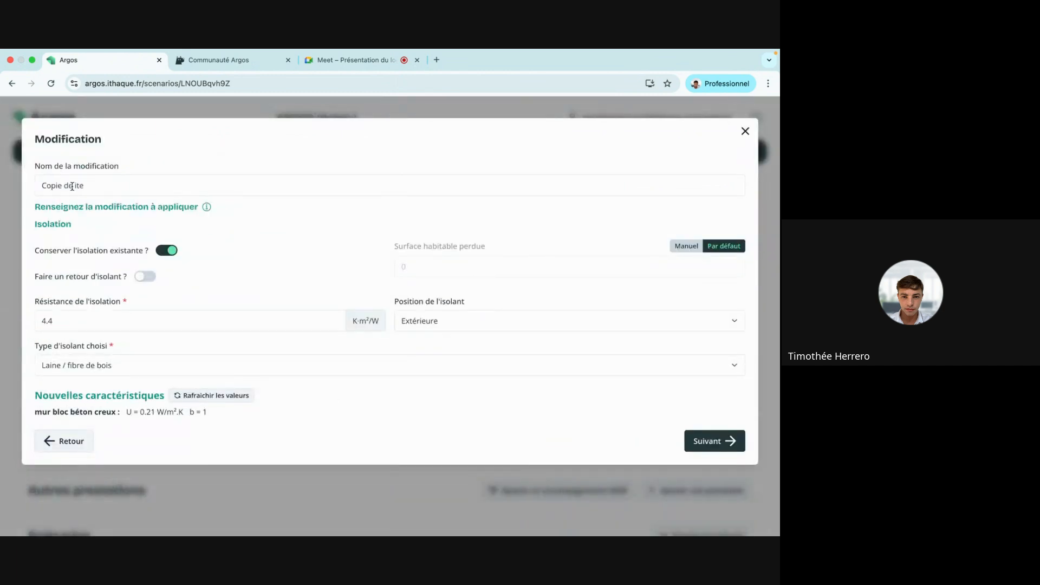
drag(75, 186, 1, 191)
key(BackSpace)
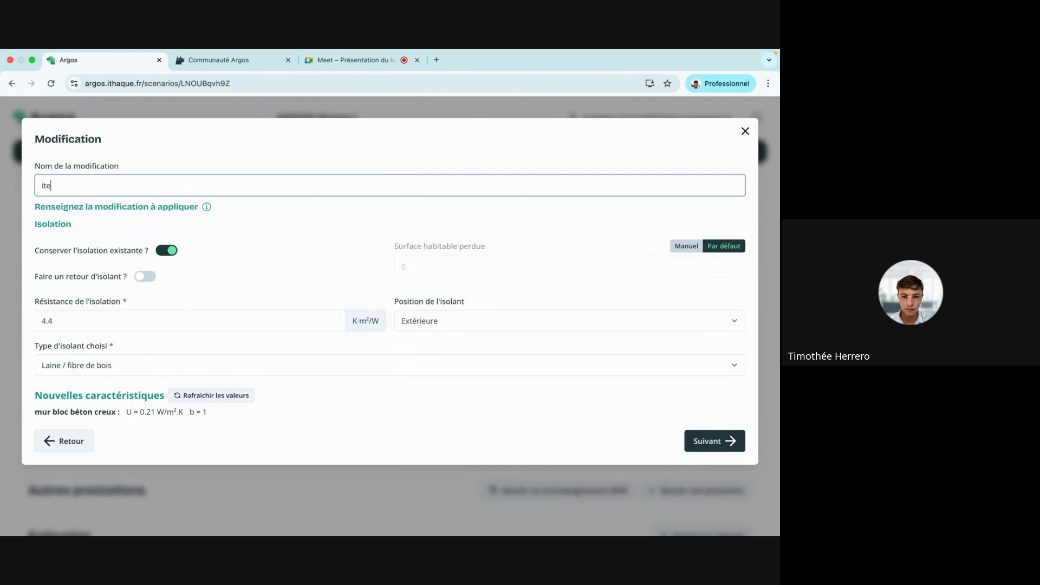
key(BackSpace)
key(BackSpace)
text(ti)
click(230, 244)
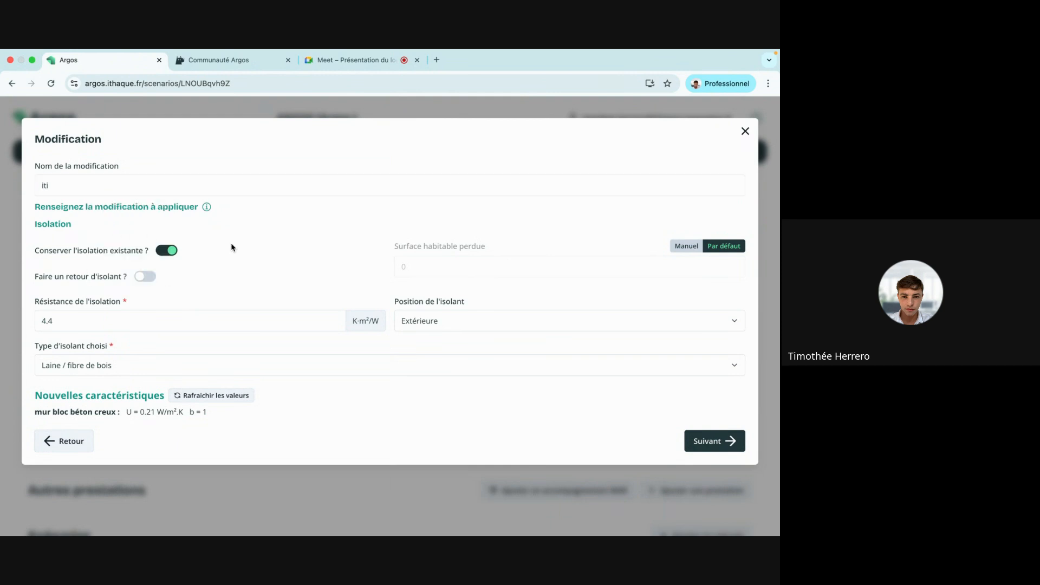
Replace the existing insulation with Intérieure insulation and save iti.
click(172, 251)
click(419, 325)
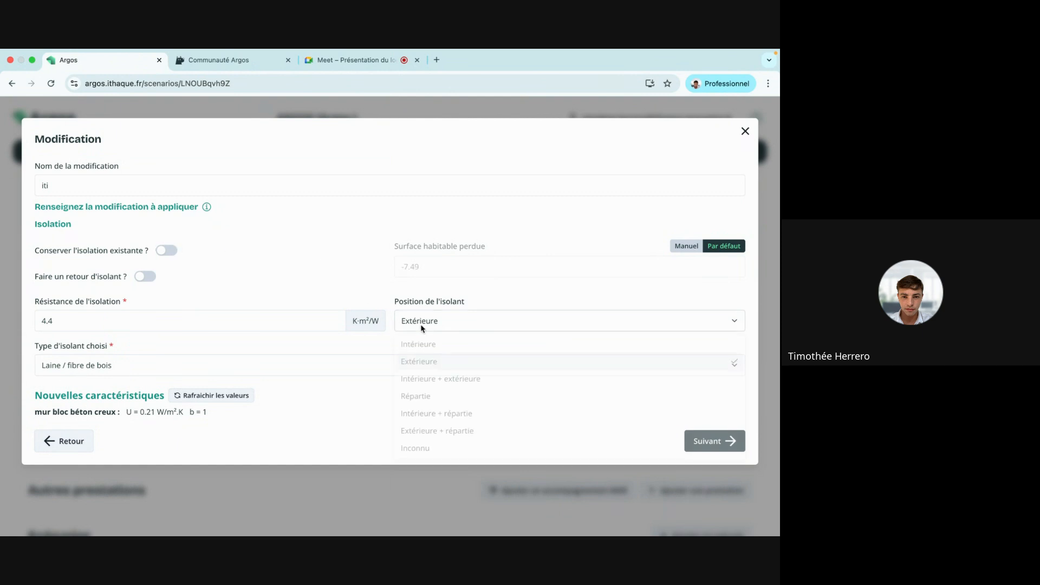
click(420, 355)
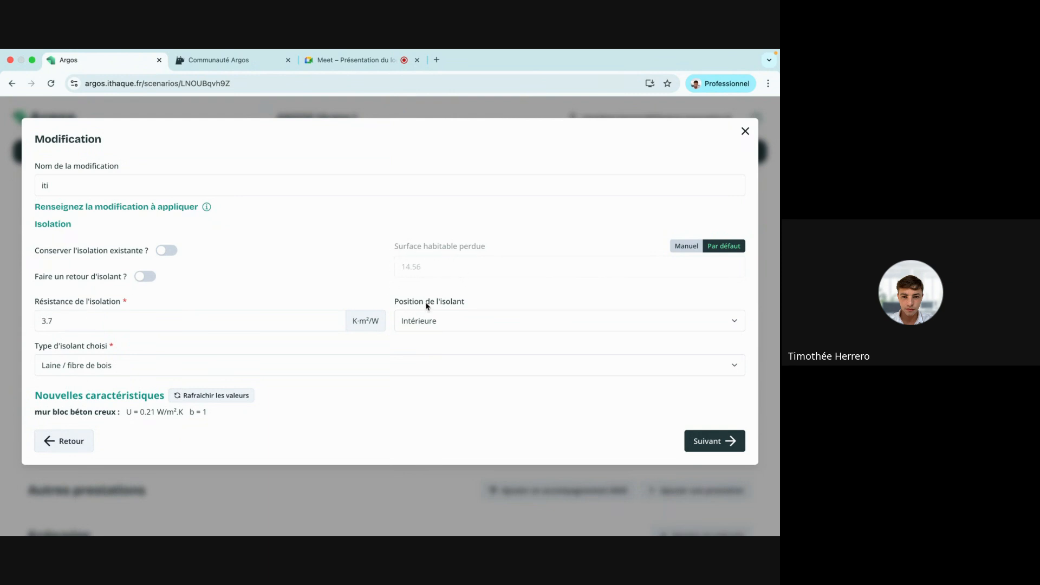
click(728, 441)
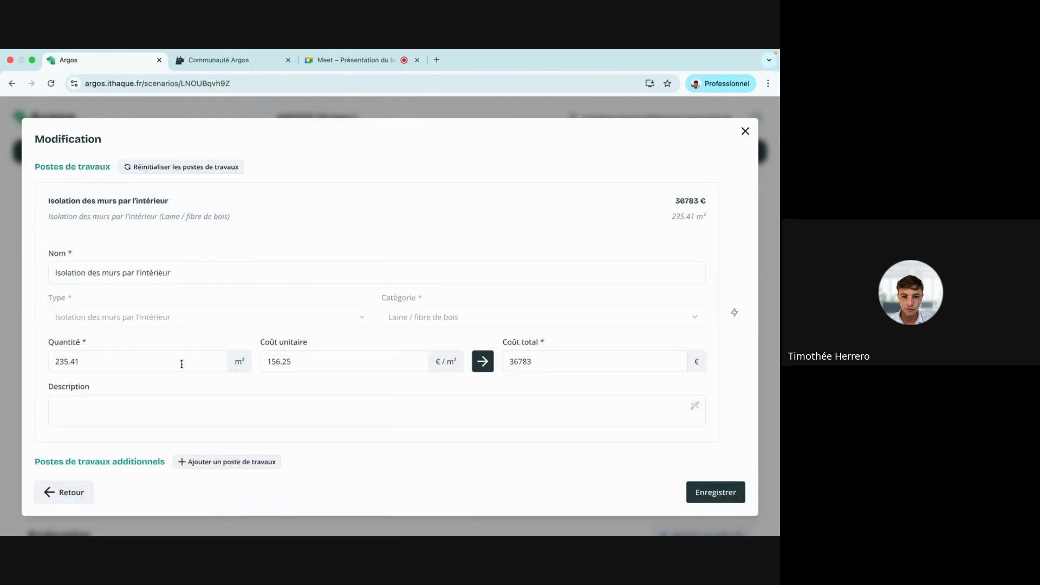
click(725, 493)
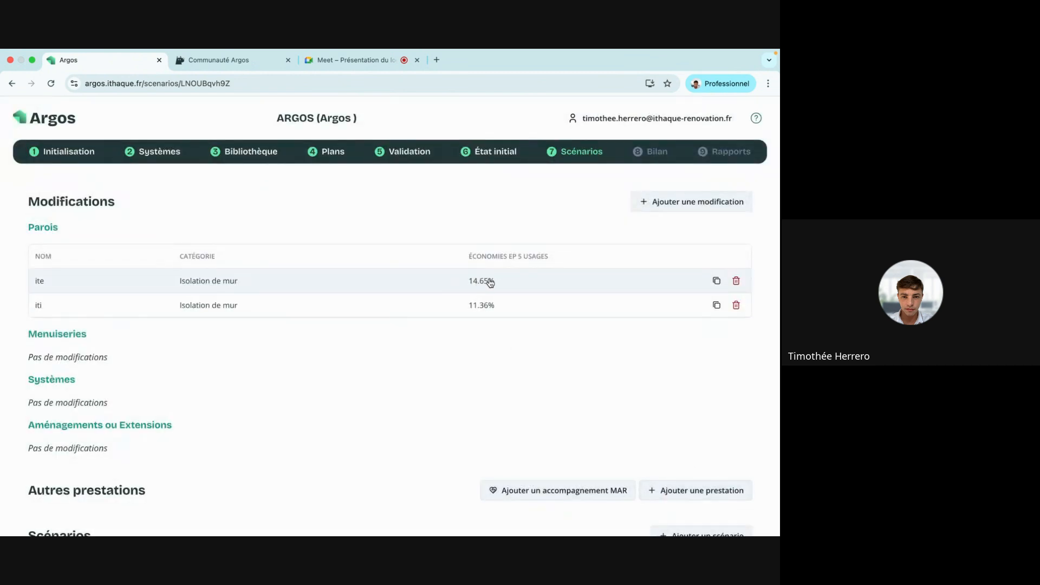
Add an Isoler planchers haut/toits modification covering the floor between r+1 and combles.
click(706, 211)
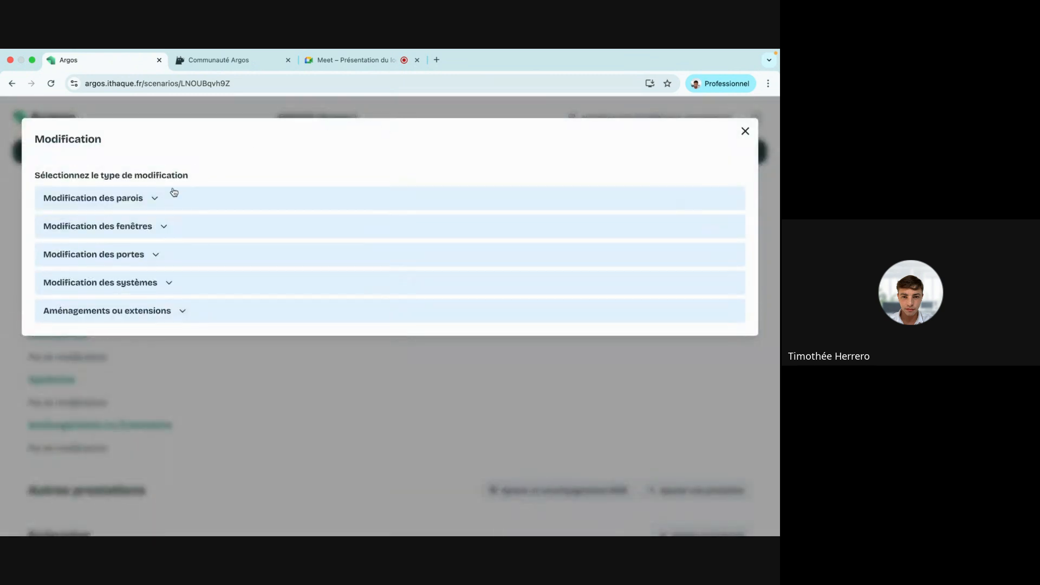
click(159, 204)
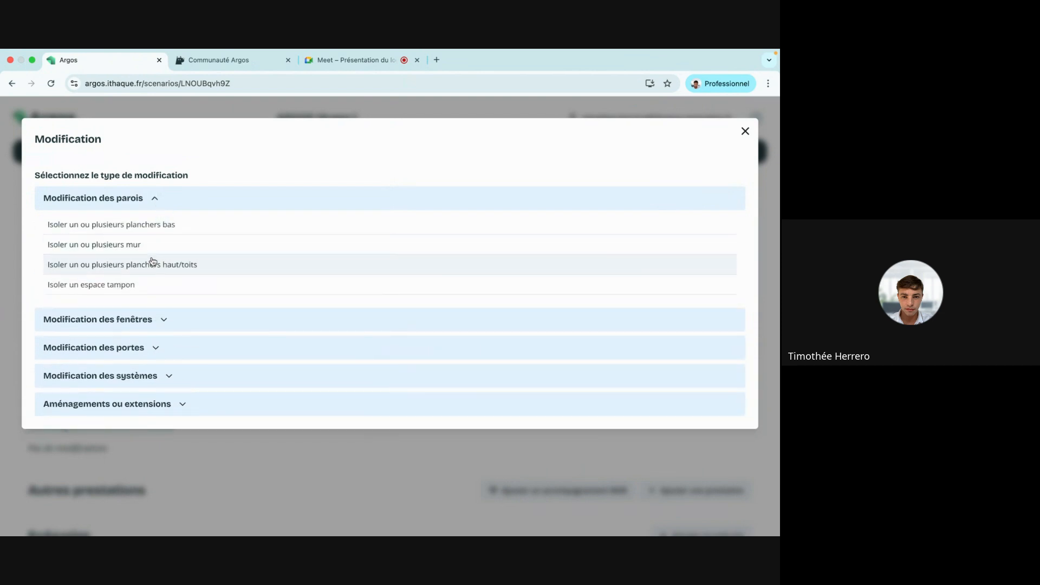
click(90, 271)
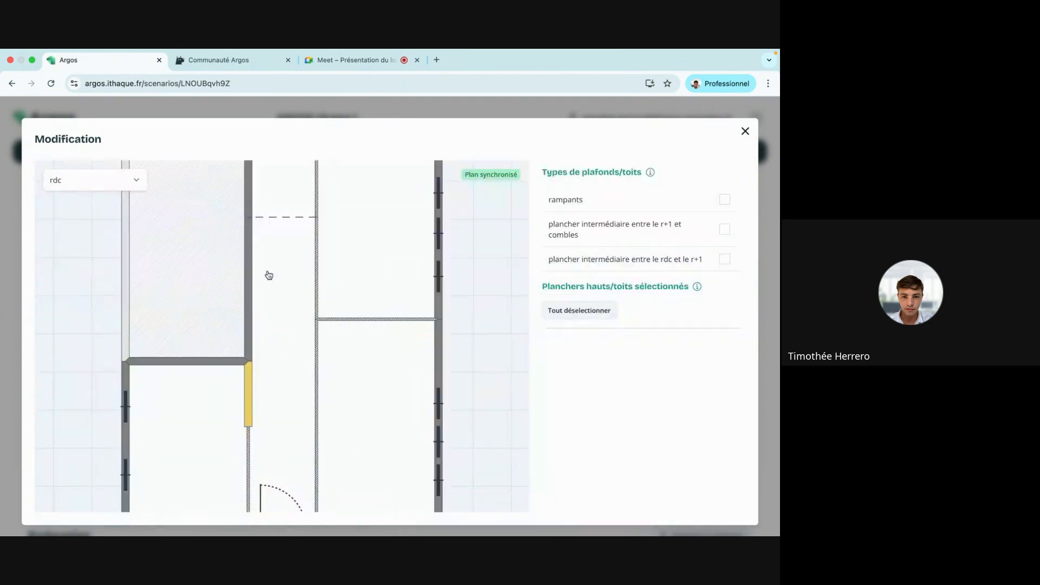
scroll(269, 275, down, 5)
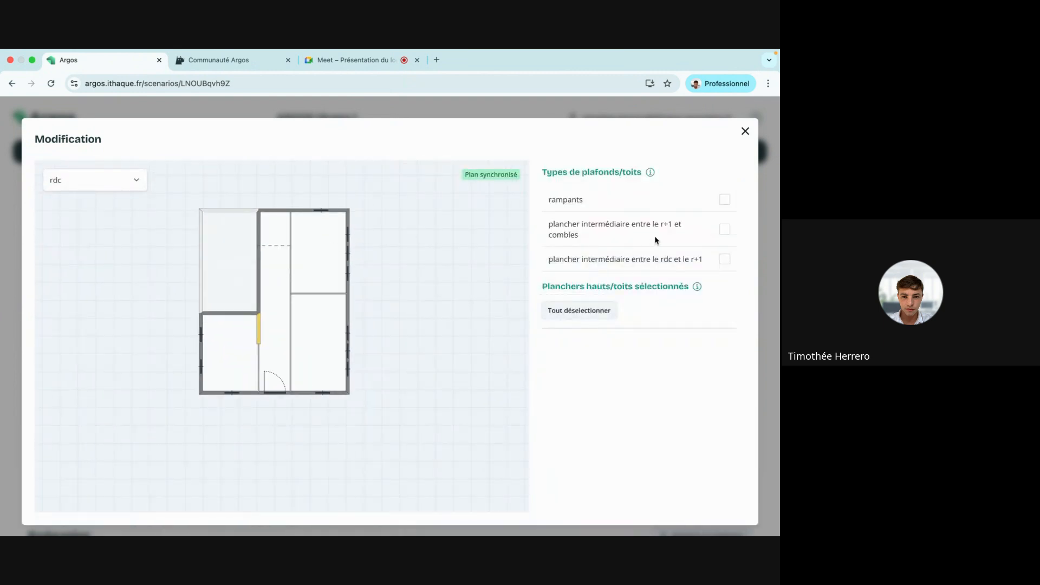
click(725, 229)
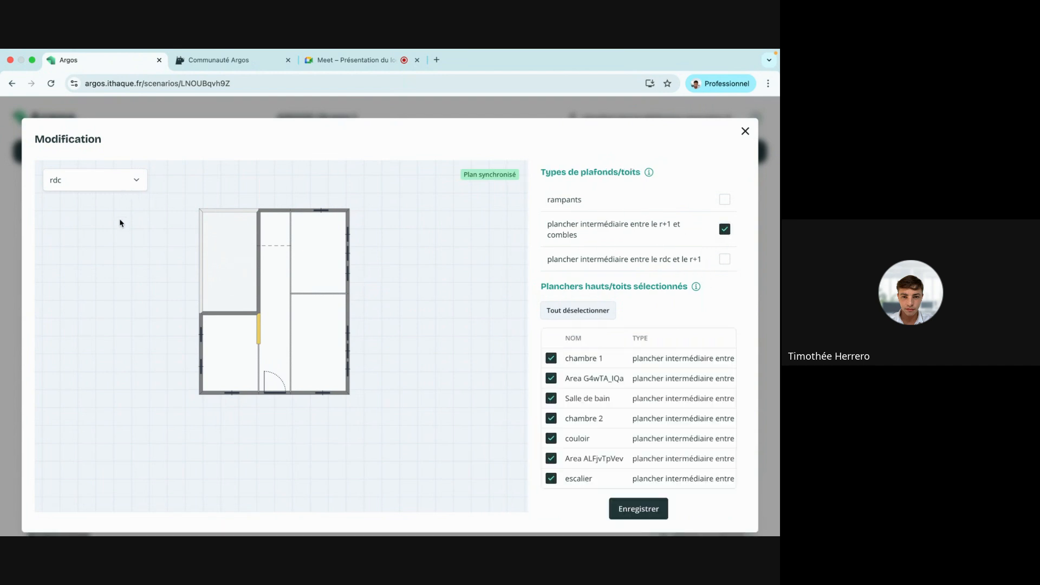
click(108, 175)
click(102, 222)
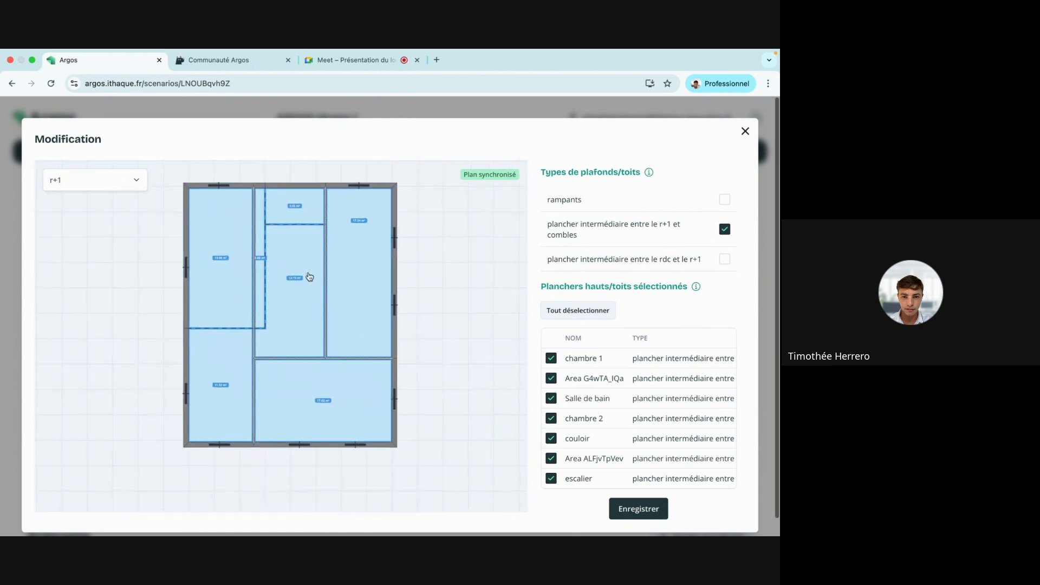
click(647, 509)
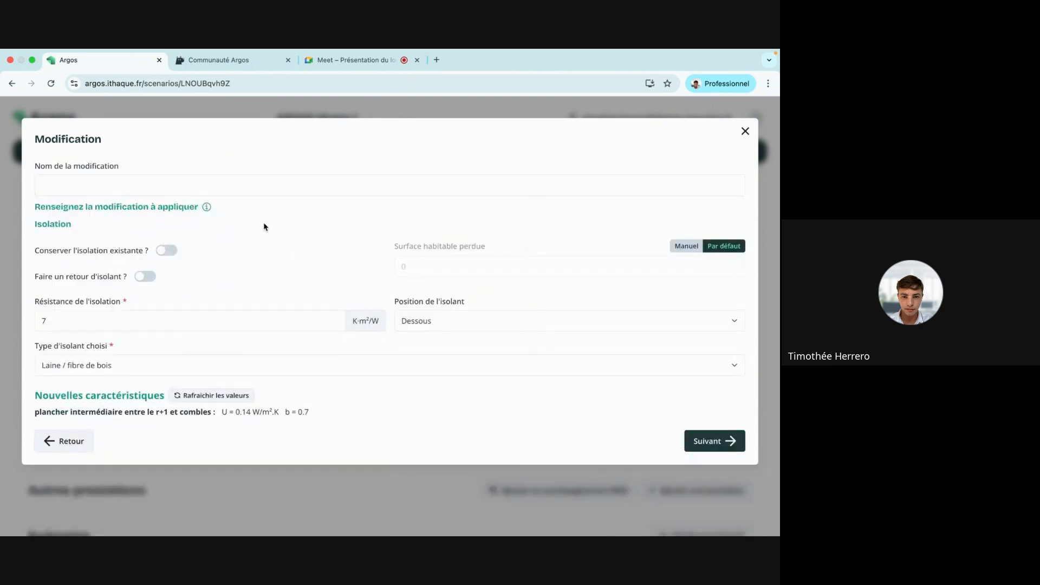
Name it 'isolation plancher entre r+1 et combles', set position Dessus, and save.
click(237, 186)
text(isolation )
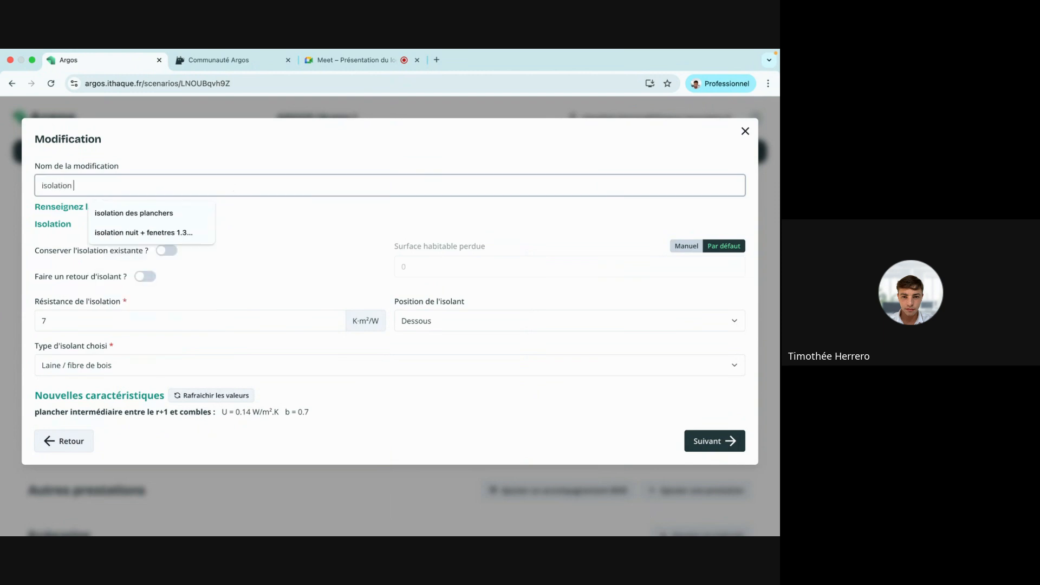
text(plancher entre )
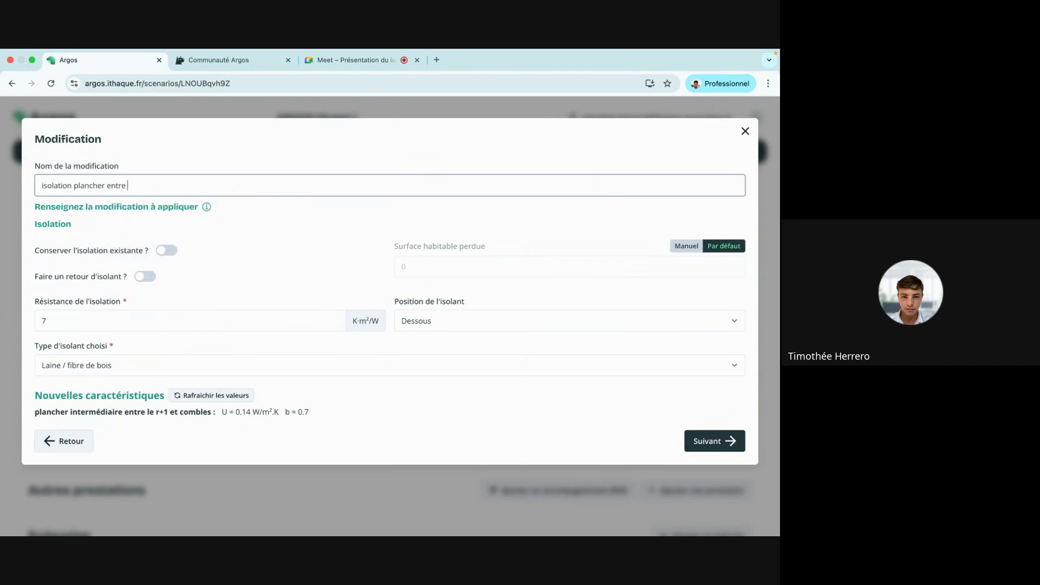
text(r+1 et combles)
click(294, 230)
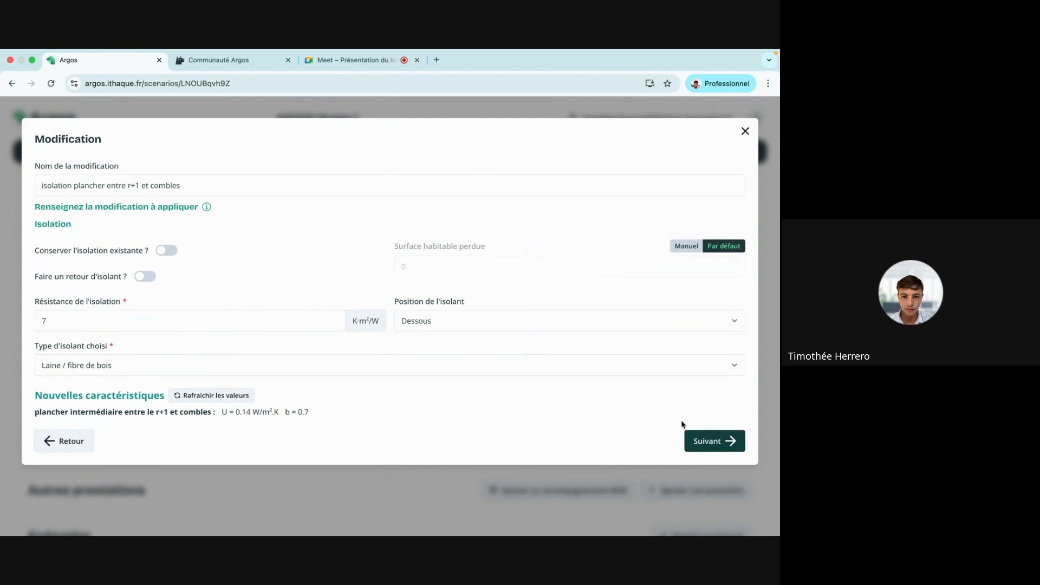
click(596, 325)
click(592, 342)
click(707, 443)
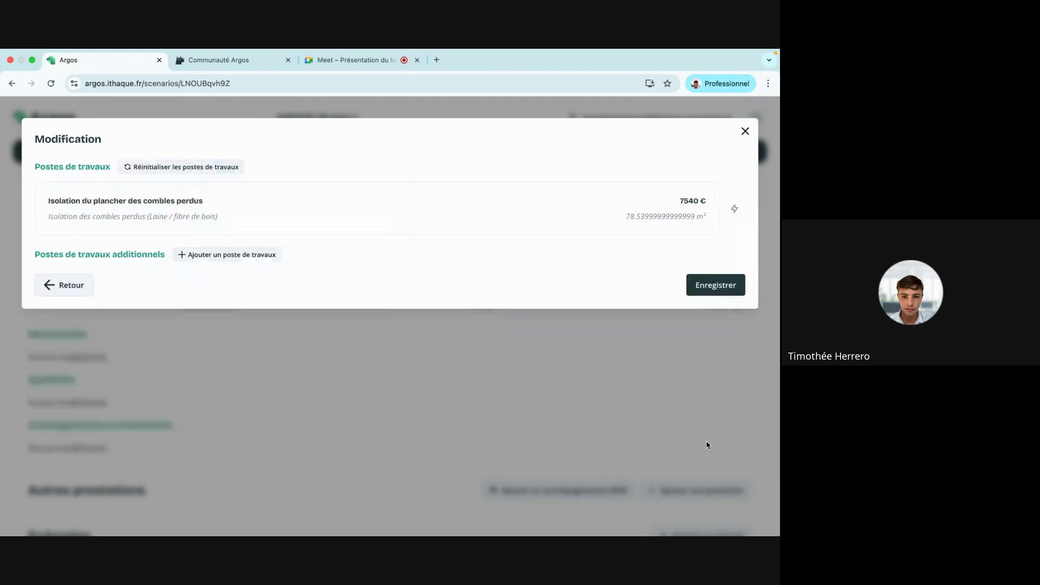
click(710, 288)
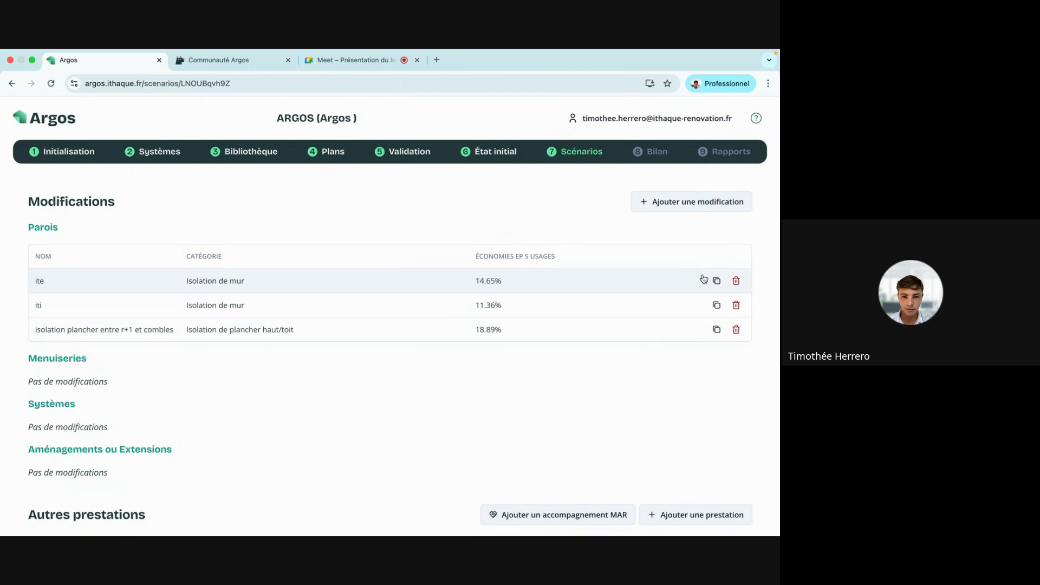
Add a window modification covering every window of the fenetre type.
click(685, 203)
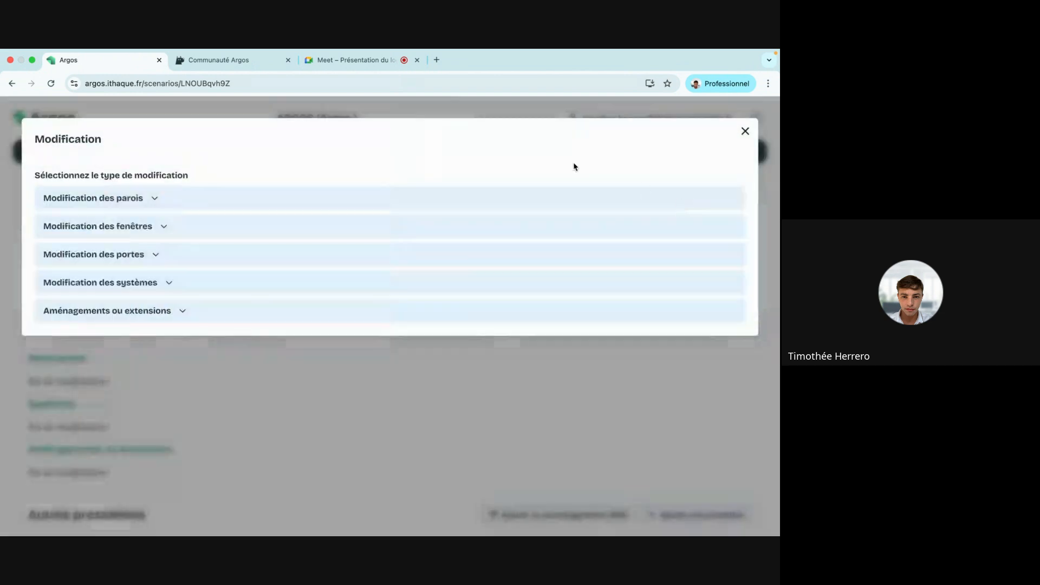
click(128, 237)
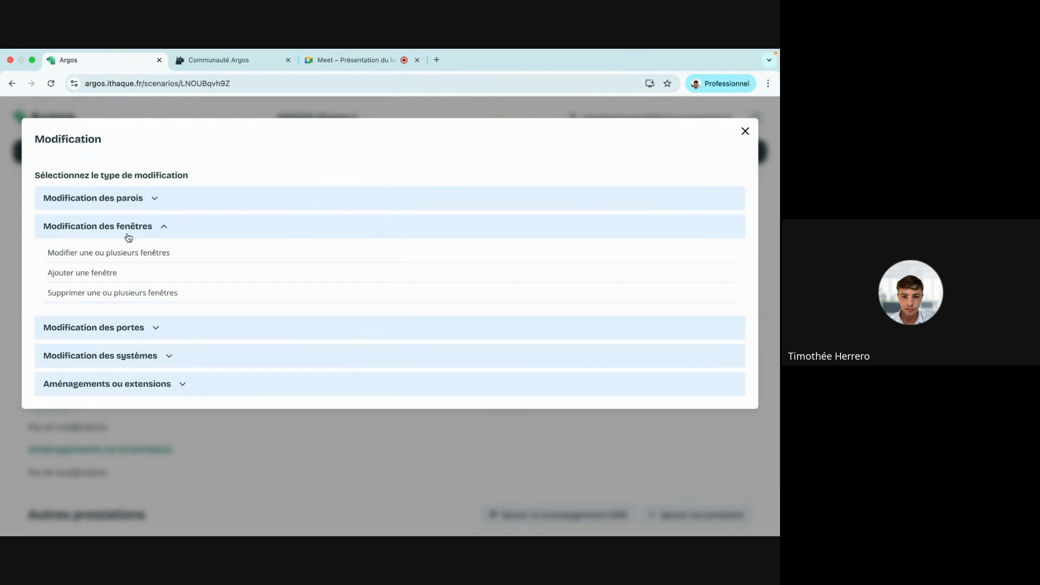
click(158, 253)
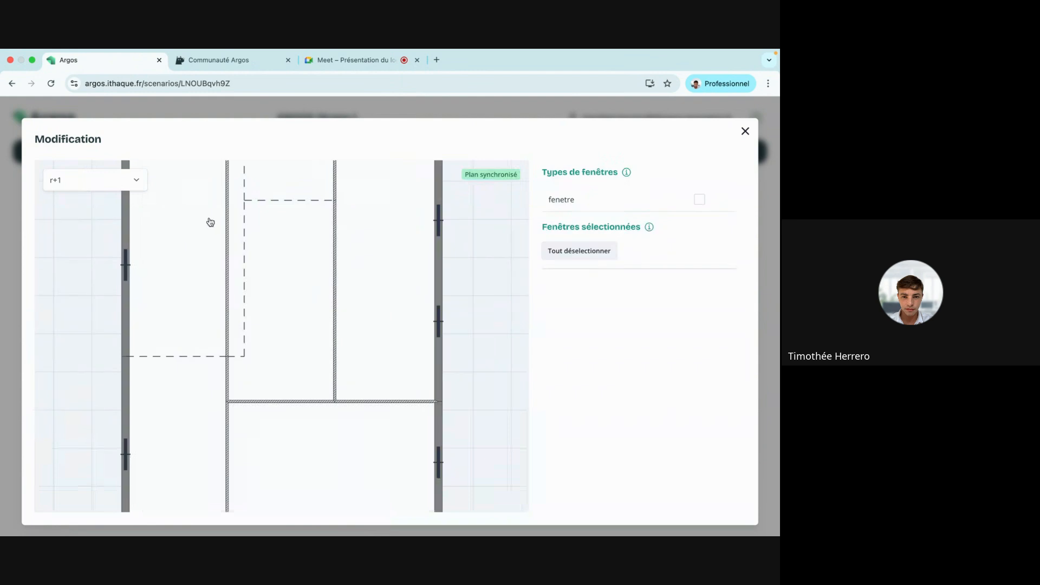
click(700, 200)
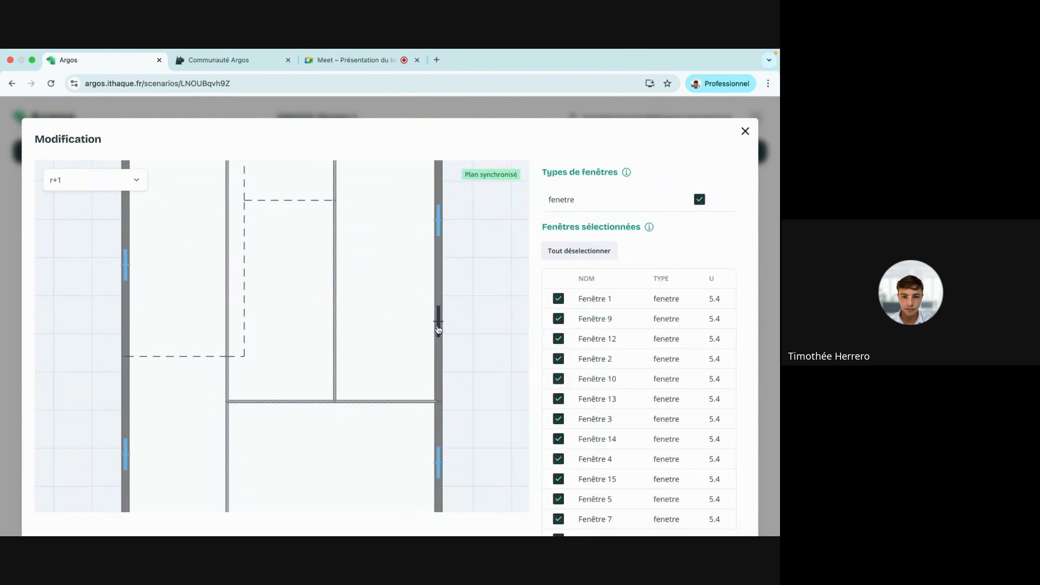
scroll(437, 323, up, 1)
click(701, 200)
click(701, 201)
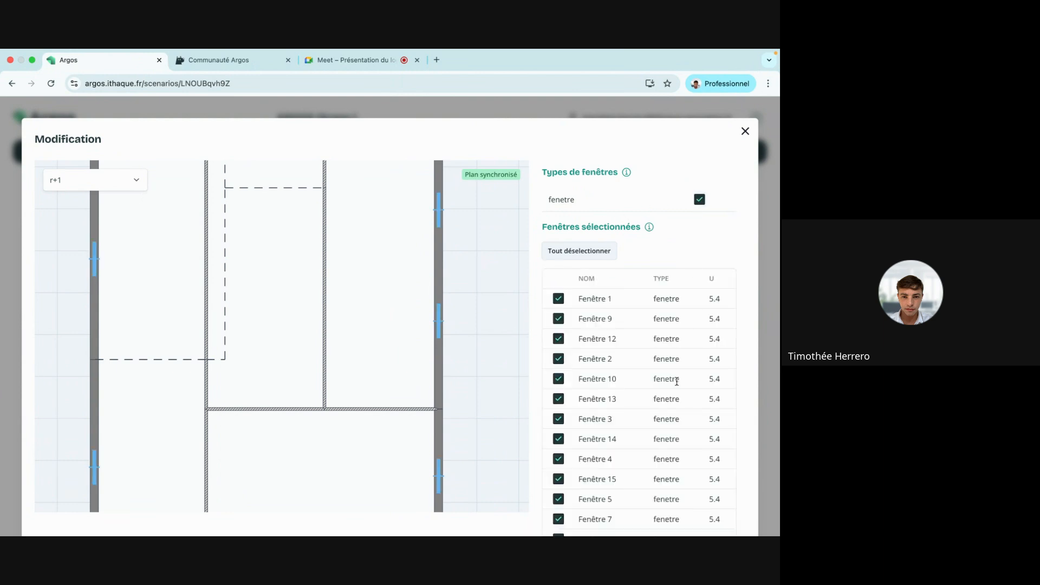
scroll(677, 382, down, 5)
click(644, 490)
Name it 'remplacement des fenêtres' with double glazing and PVC frames.
click(138, 184)
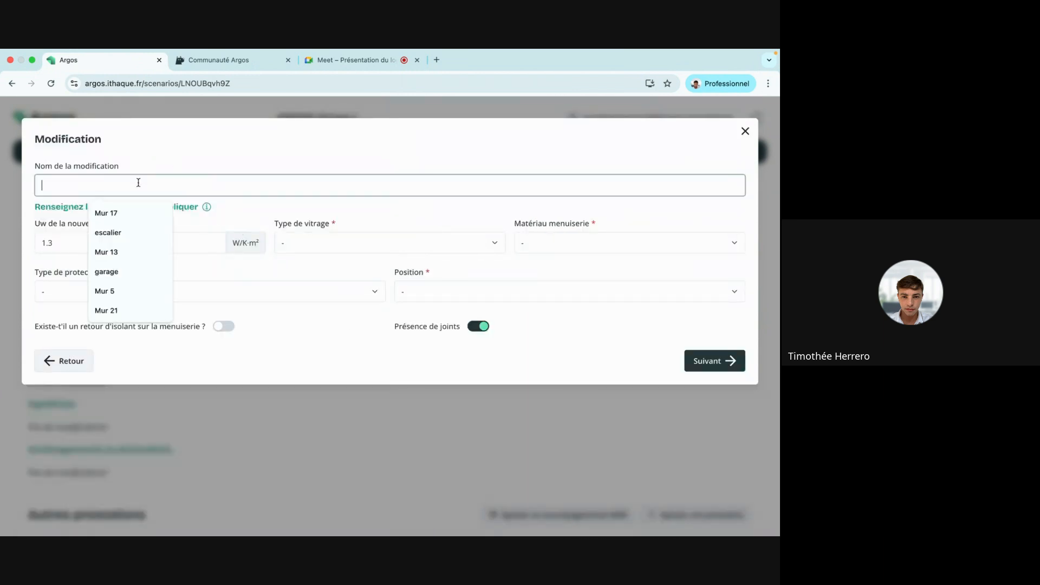
text(remplacmeent de)
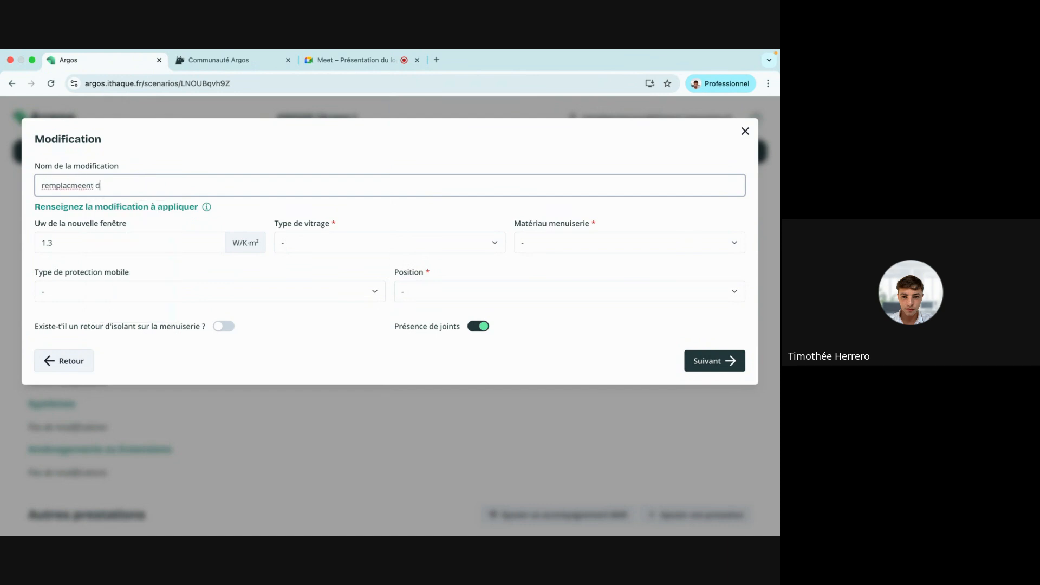
key(BackSpace)
key(BackSpace)
key(BackSpace)
key(BackSpace)
text(ement des fenêtres)
click(336, 236)
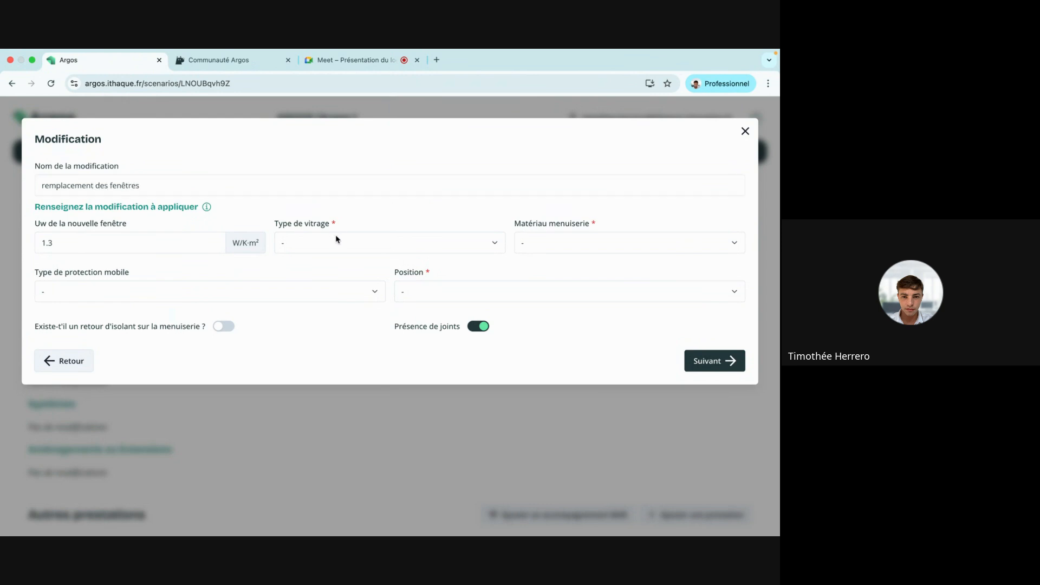
click(348, 285)
click(550, 248)
click(550, 285)
Add PVC or wood roller shutters (≤12mm), Nu intérieur position, and an insulation return.
click(278, 291)
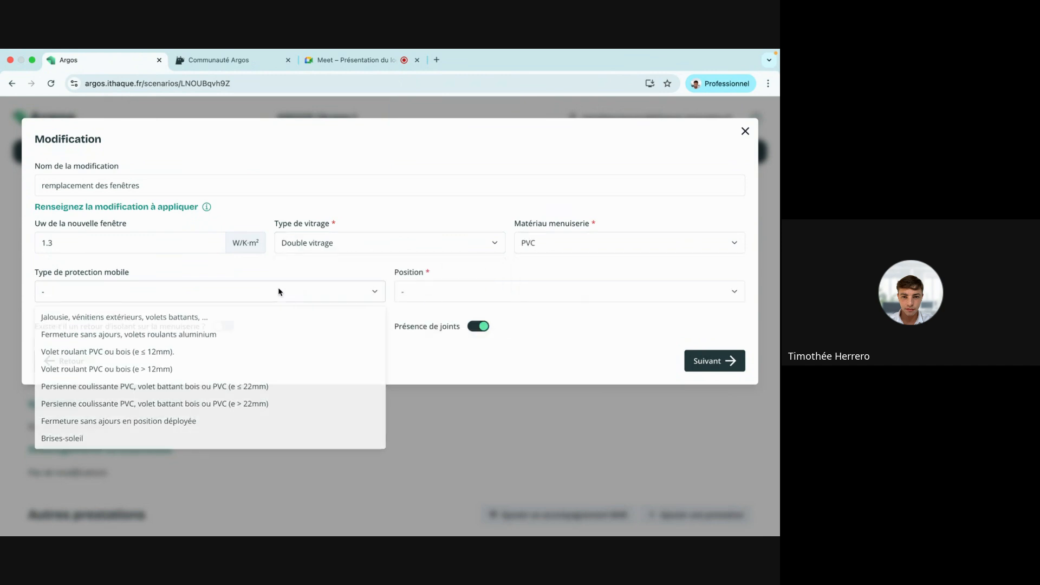
click(258, 351)
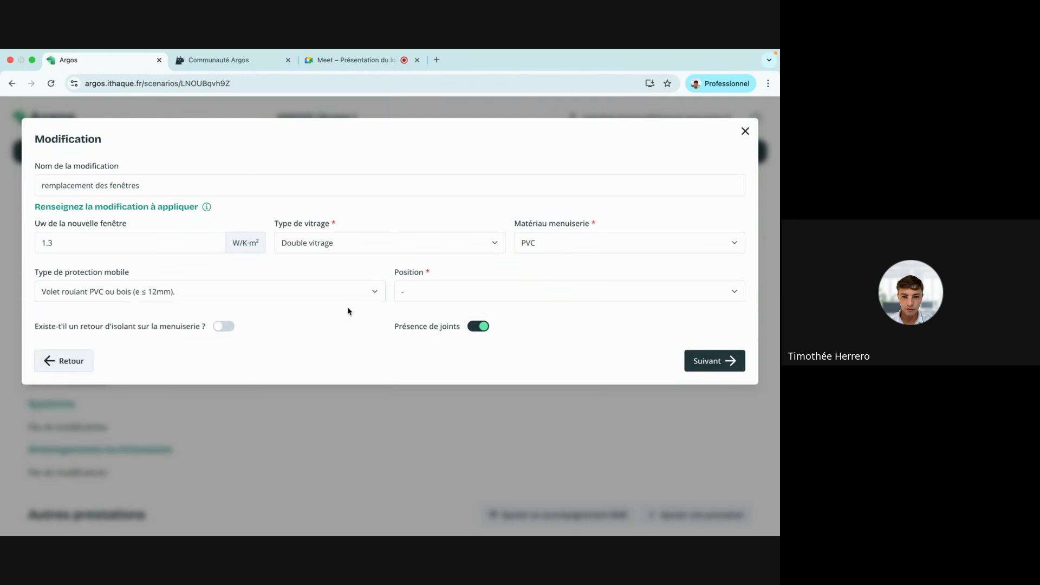
click(436, 291)
click(430, 353)
click(224, 327)
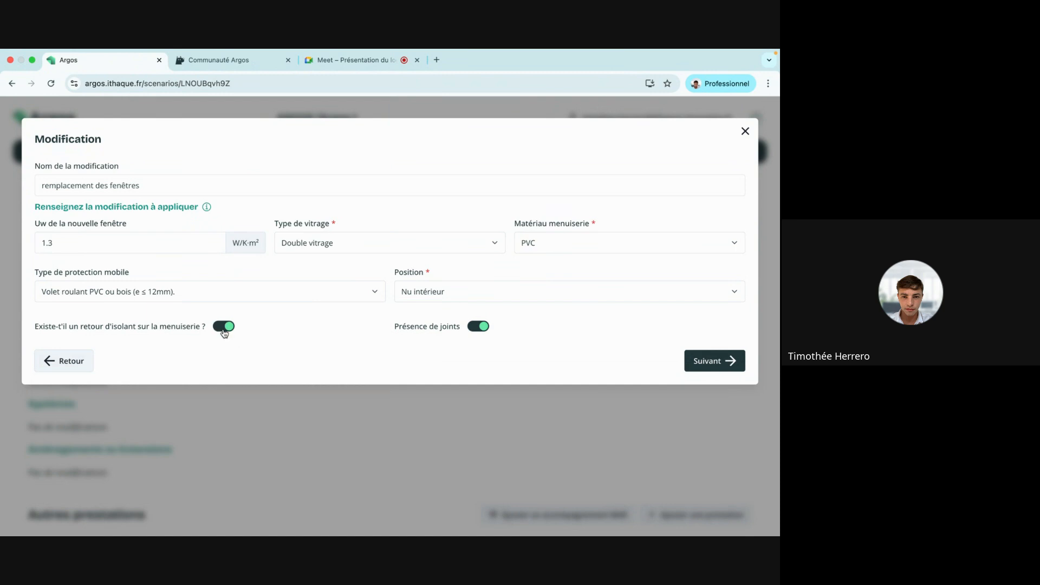
Review the window replacement and Ajout de volets work items, then save the modification.
click(726, 361)
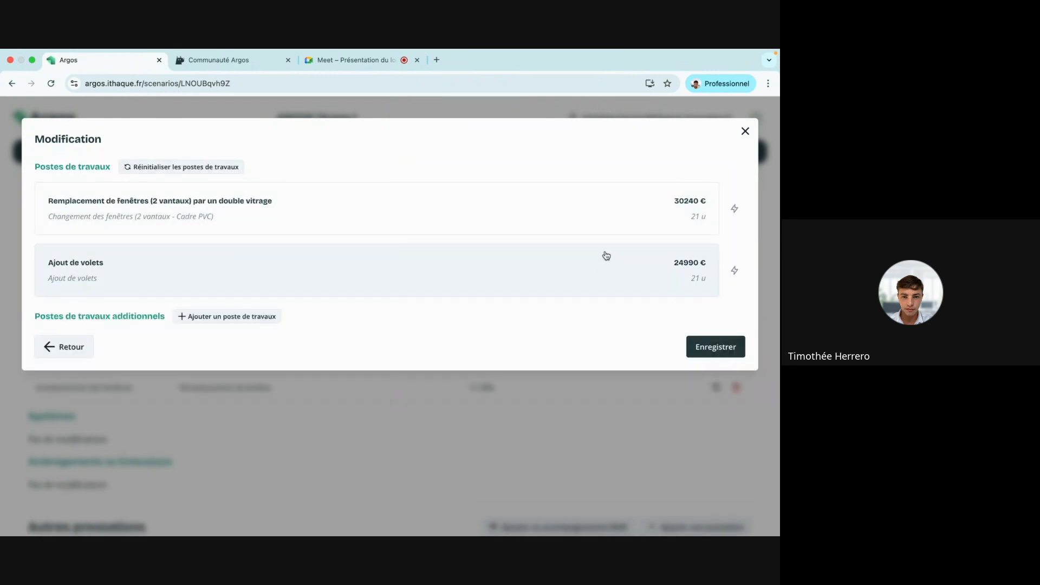
click(627, 219)
scroll(155, 301, down, 1)
scroll(153, 298, down, 1)
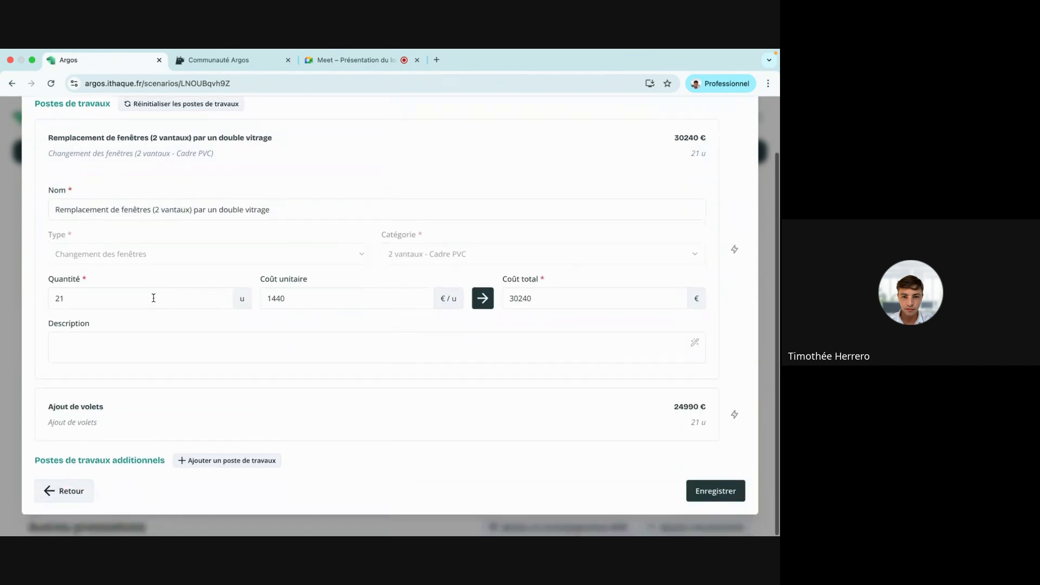
click(140, 418)
scroll(388, 304, down, 4)
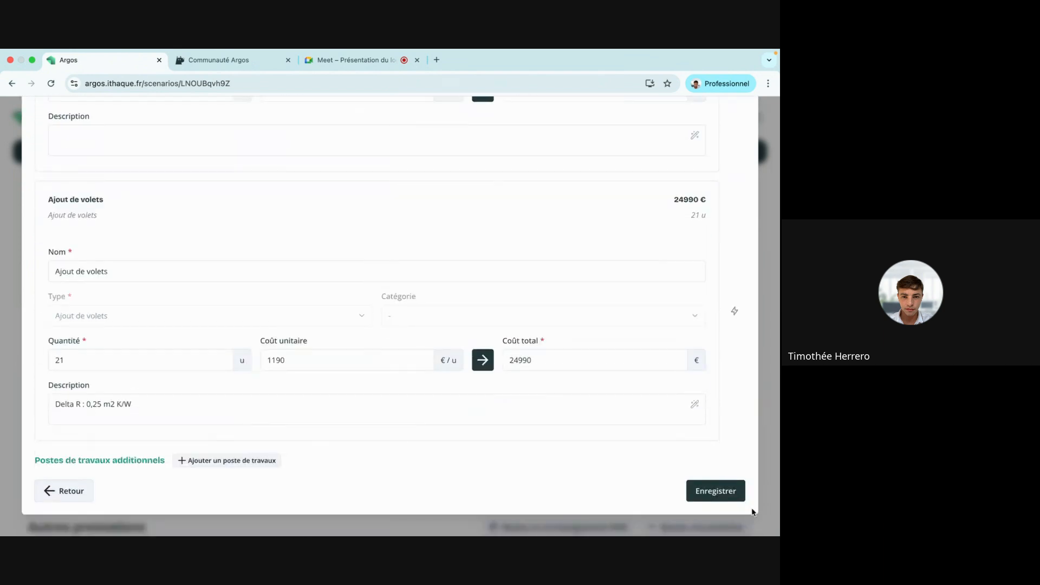
click(719, 492)
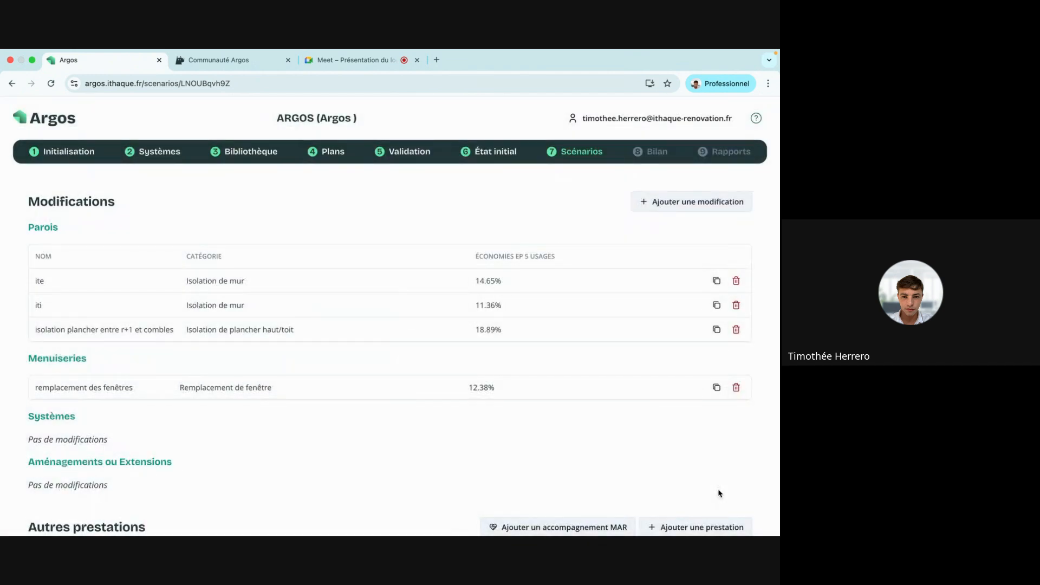
Add a heating installation modification named 'installation d'une pac'.
click(689, 207)
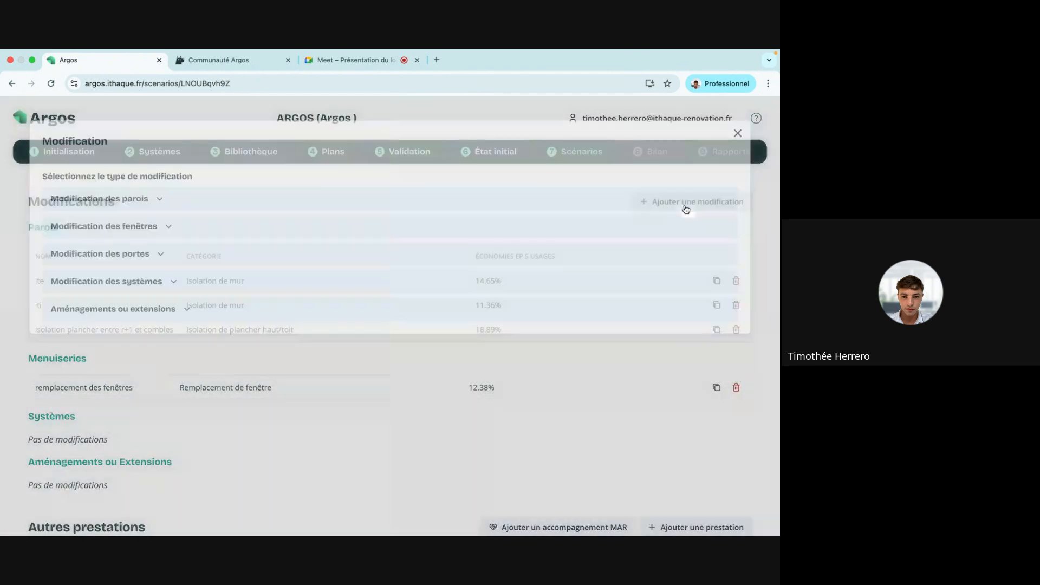
click(198, 292)
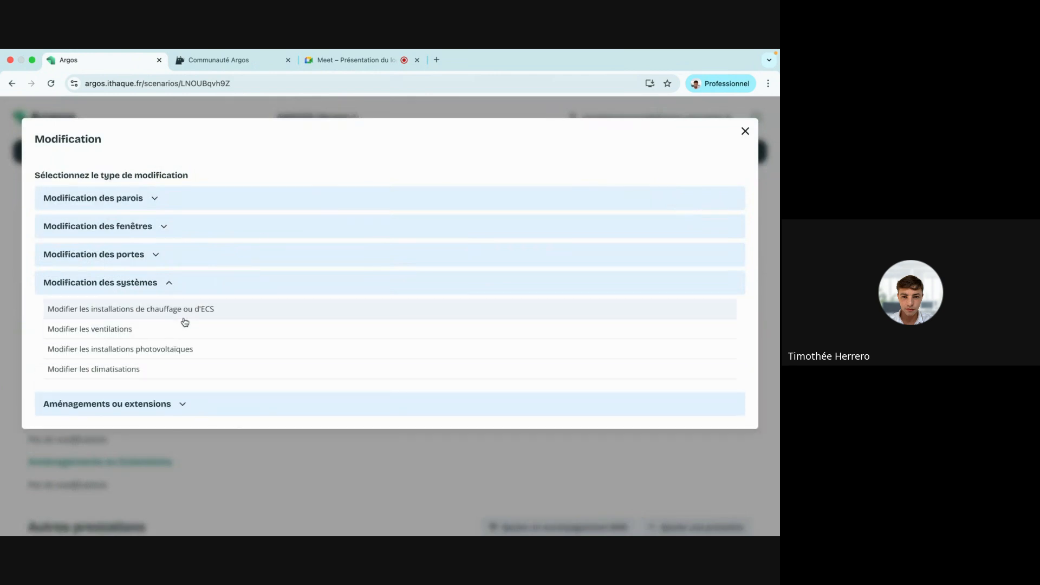
click(203, 310)
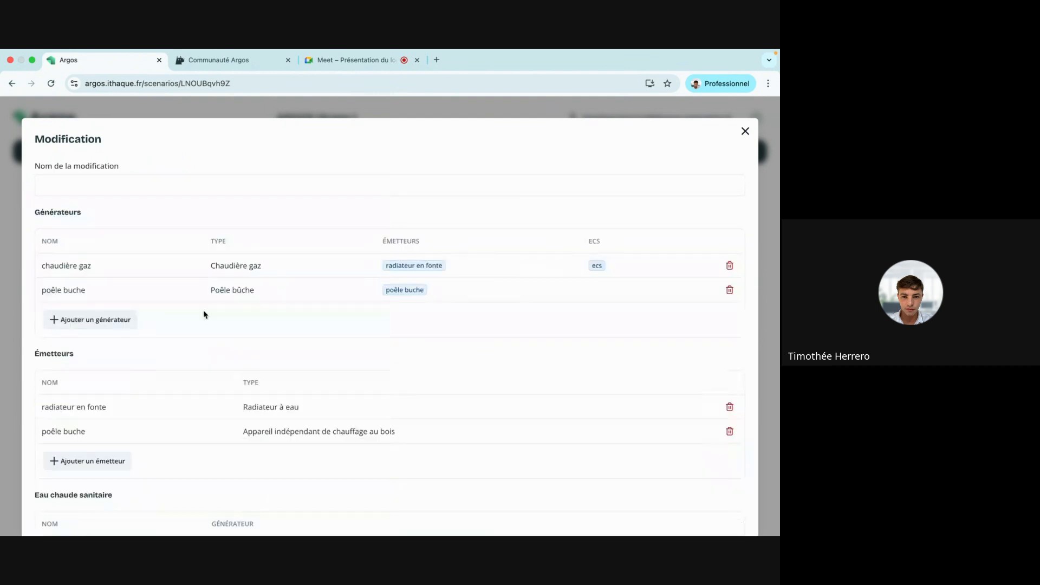
click(194, 186)
text(installati)
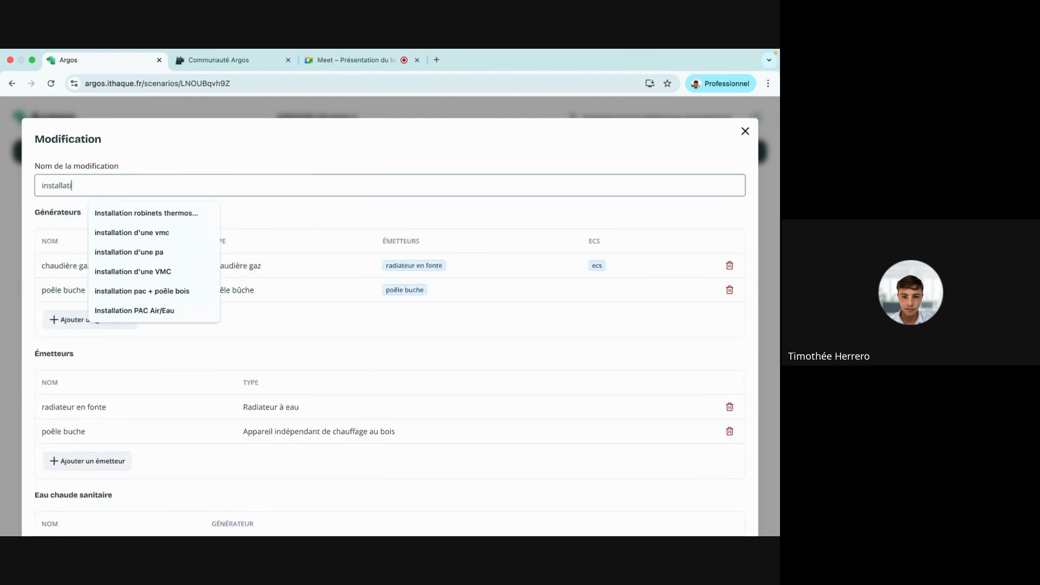
text(on une pac)
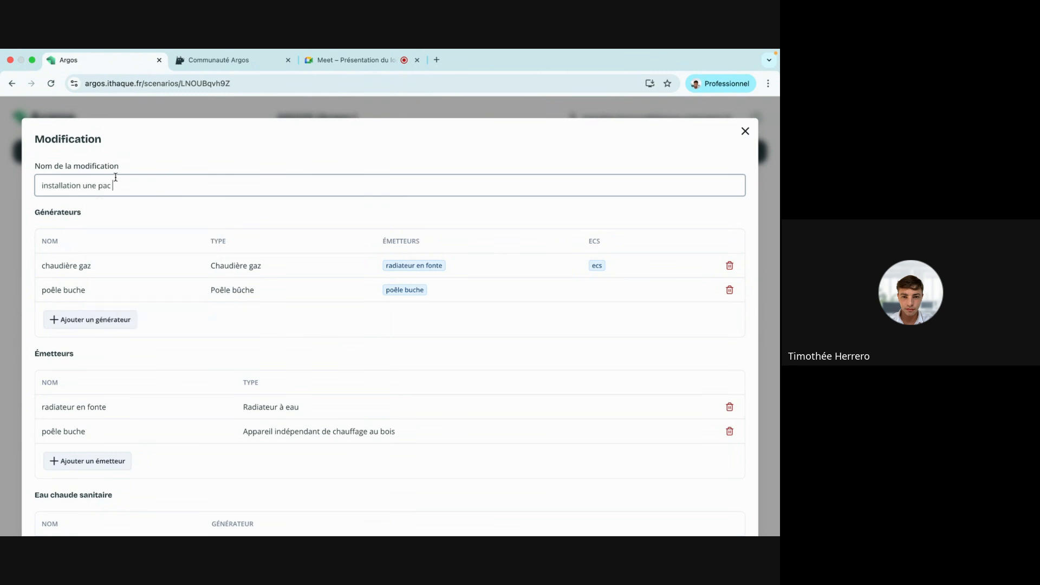
click(83, 186)
text(d)
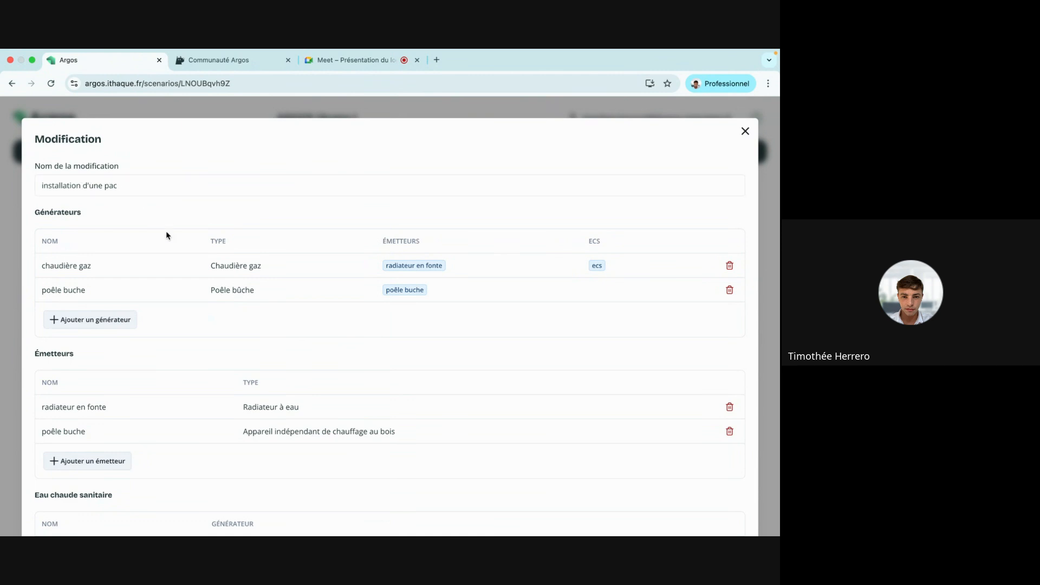
Rename the chaudière gaz generator to 'pac' with installation year 2026.
click(153, 268)
click(278, 171)
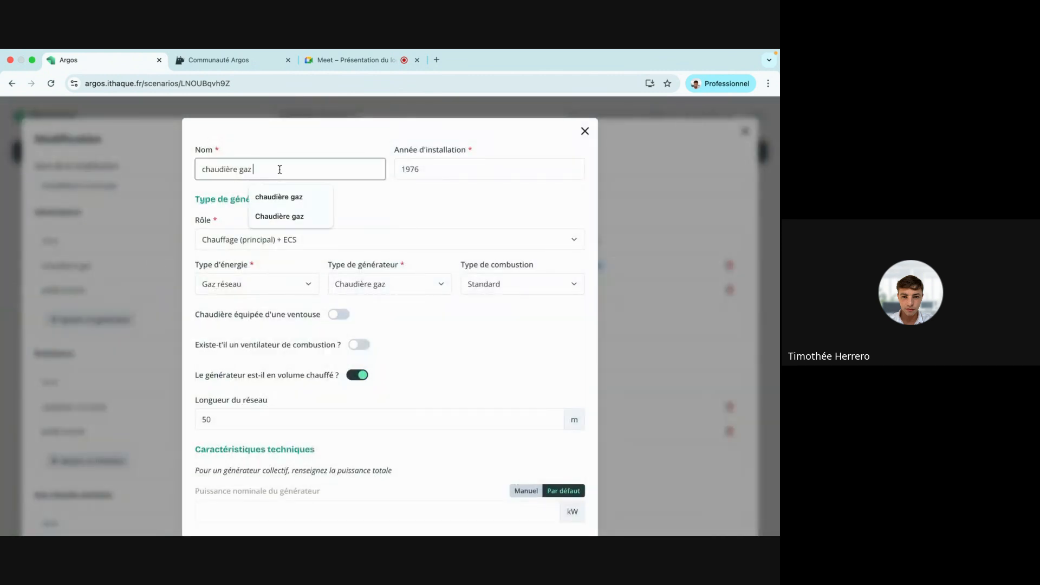
key(super+a)
key(BackSpace)
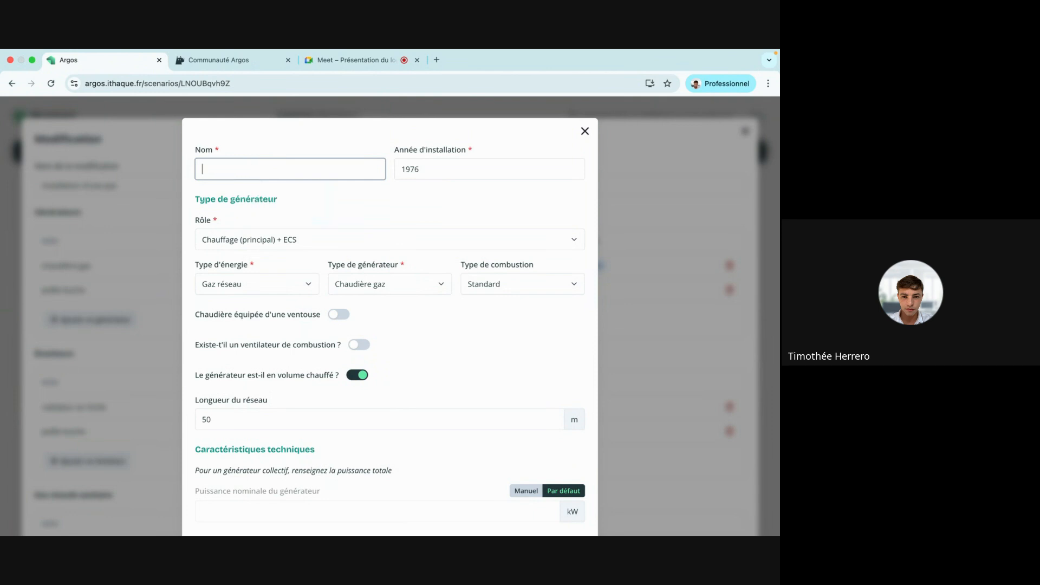
text(pac)
click(449, 167)
key(super+a)
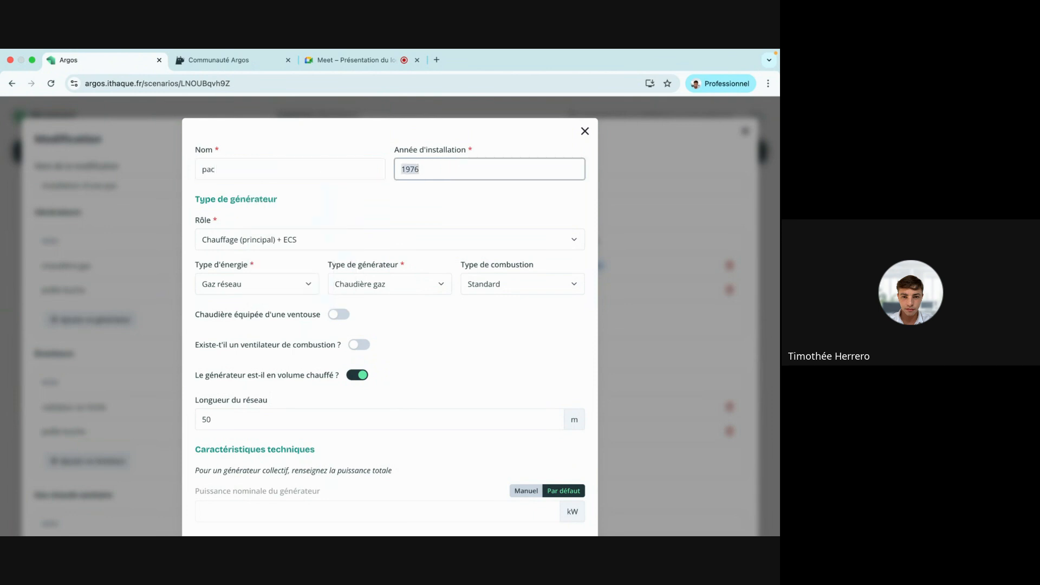
text(292)
key(BackSpace)
key(BackSpace)
text(0)
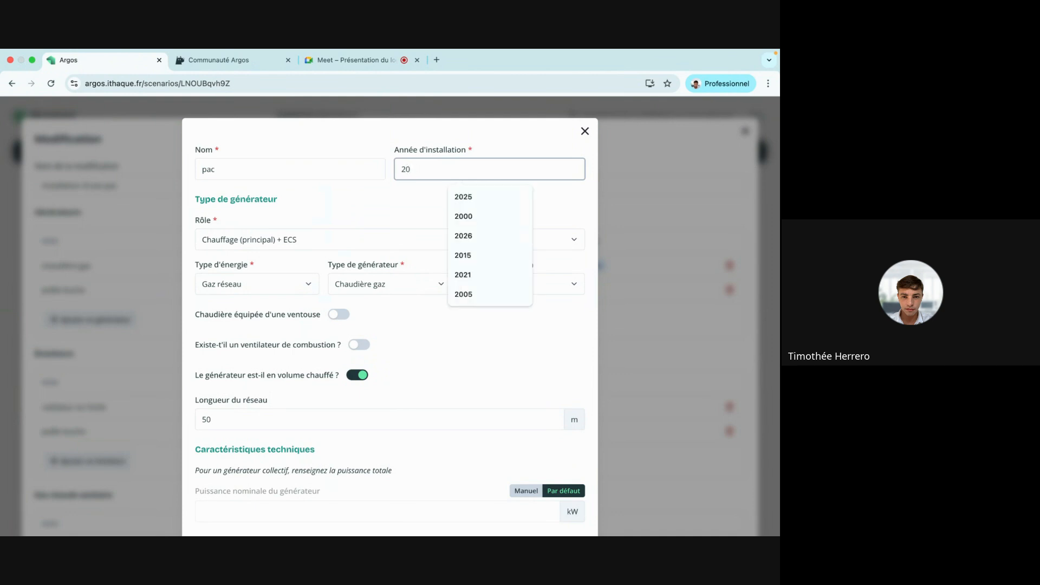
text(26)
click(372, 203)
Make the pac an Electricité-powered PAC air-eau and save the generator.
click(295, 283)
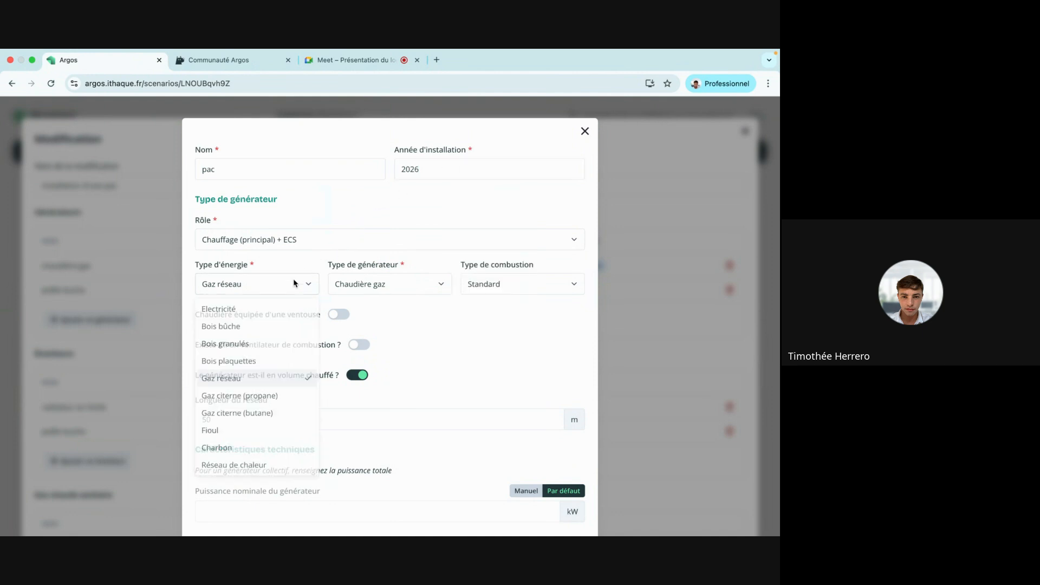
click(279, 307)
click(433, 285)
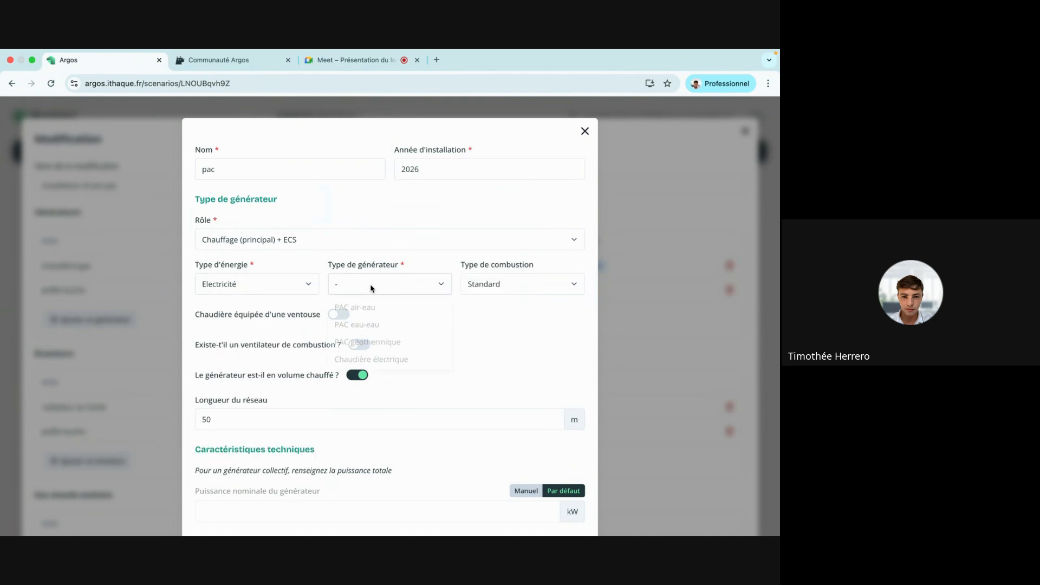
click(385, 308)
scroll(402, 376, down, 2)
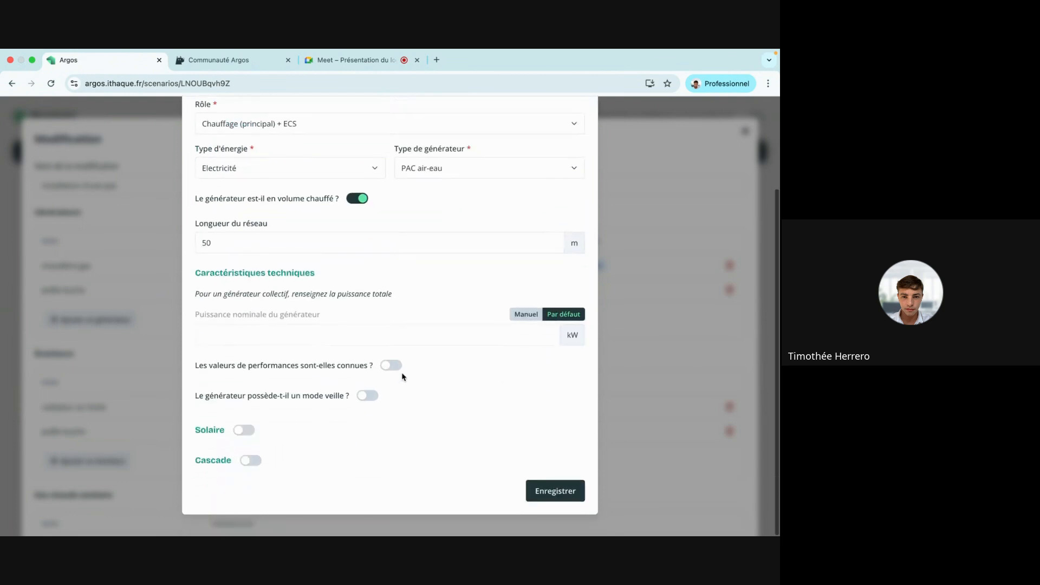
click(549, 493)
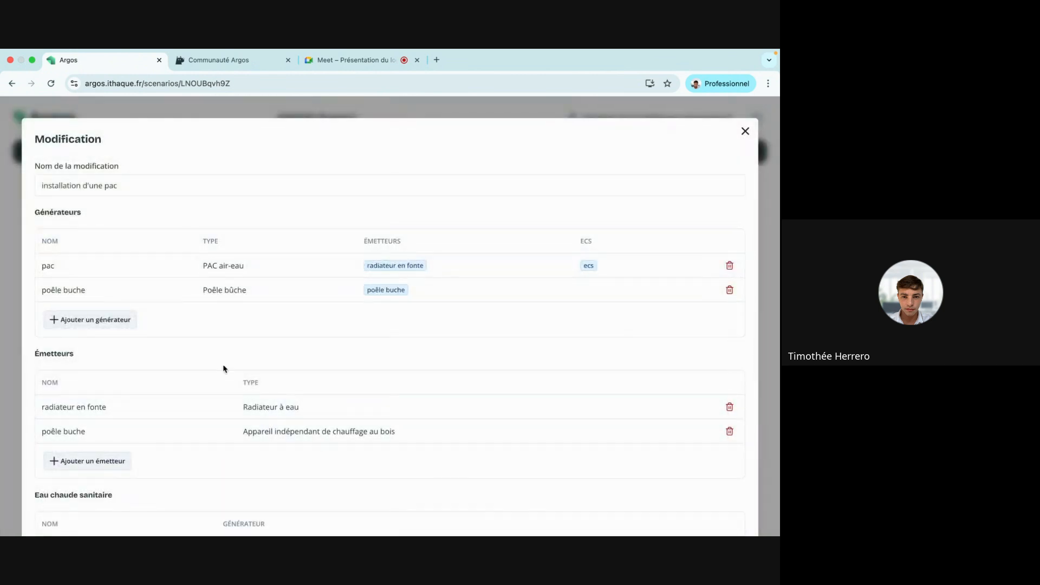
Give the cast-iron radiator emitter thermostatic valves.
scroll(158, 286, down, 3)
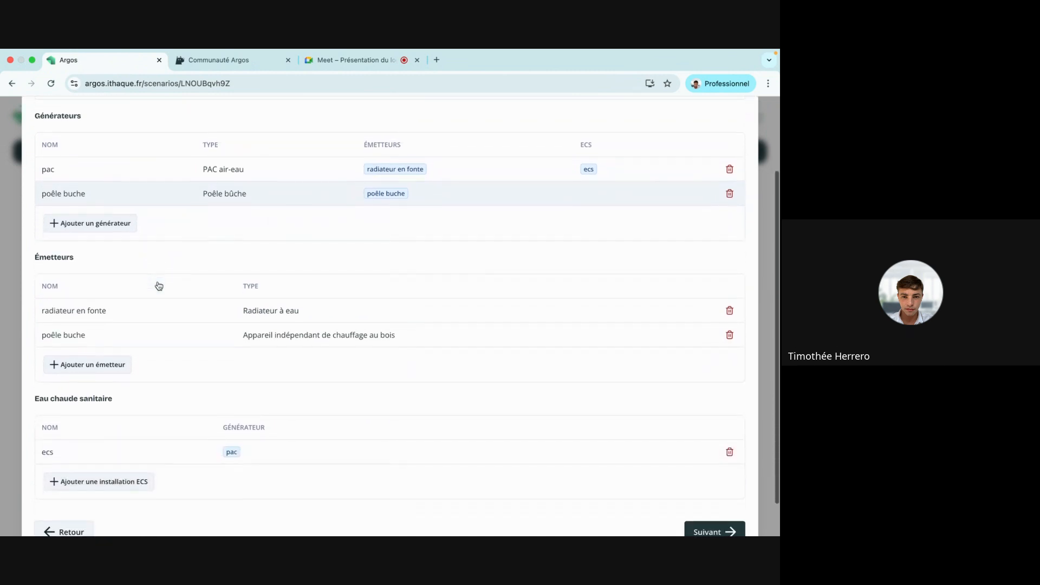
click(131, 314)
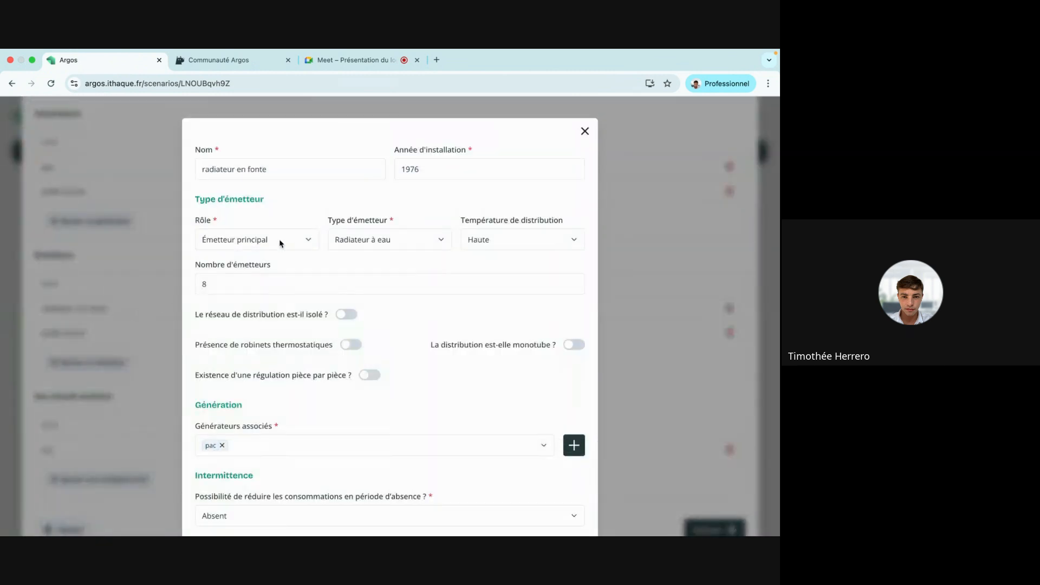
scroll(295, 237, down, 1)
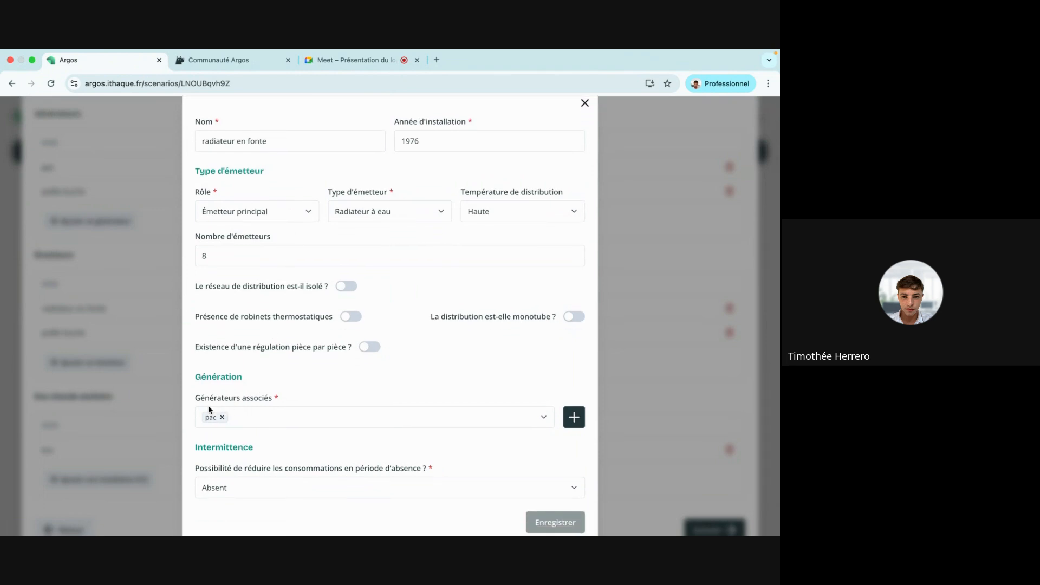
click(351, 317)
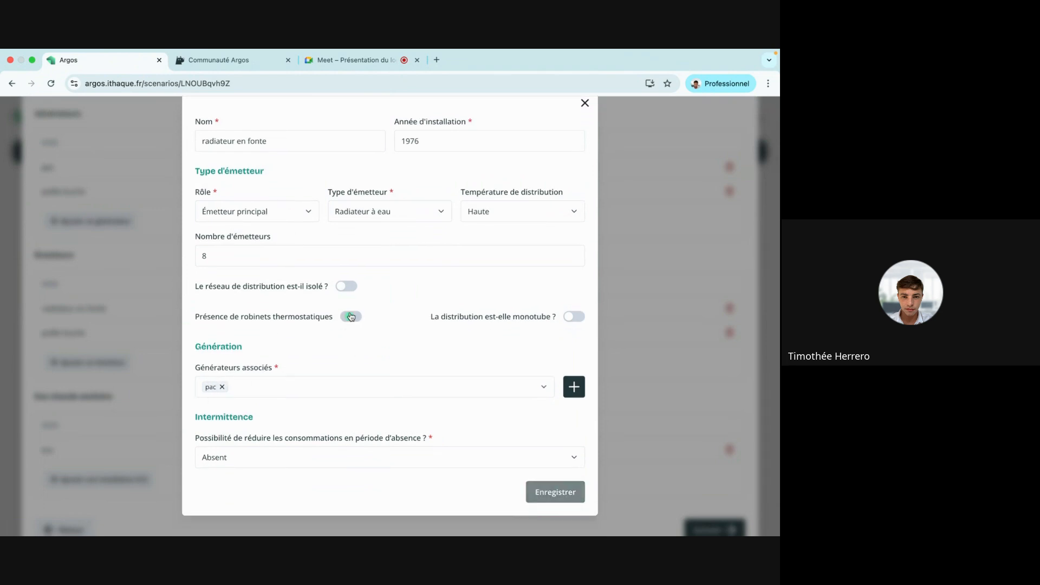
click(556, 493)
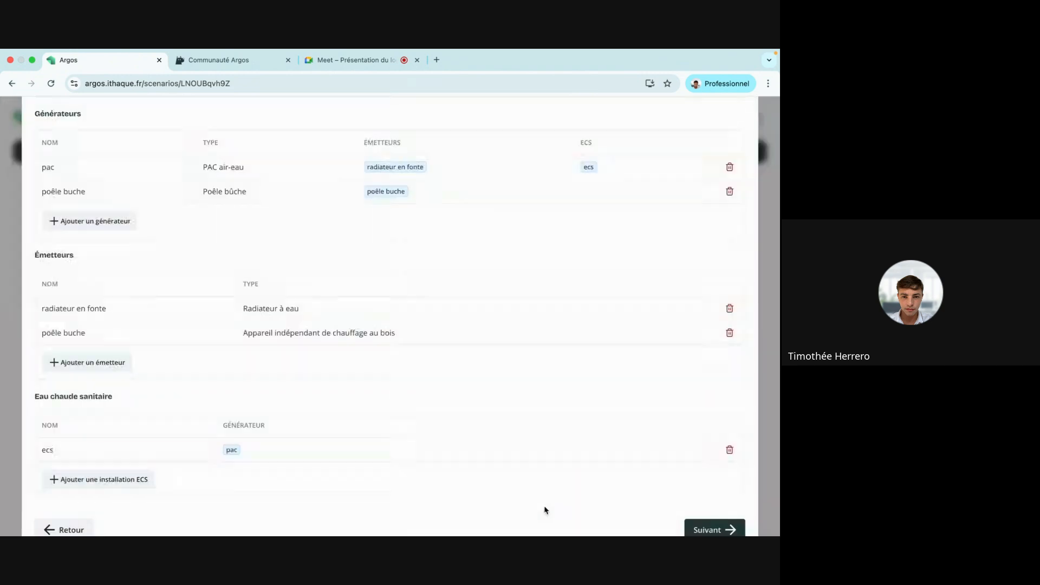
Set hot water to storage production with a 200 L tank, type Sans objet.
scroll(233, 442, down, 1)
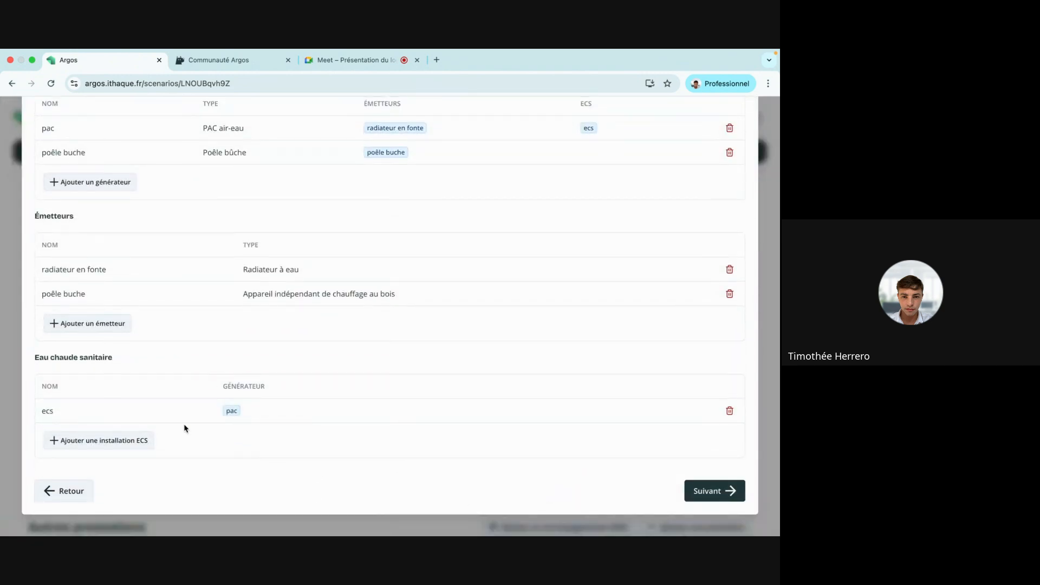
click(134, 416)
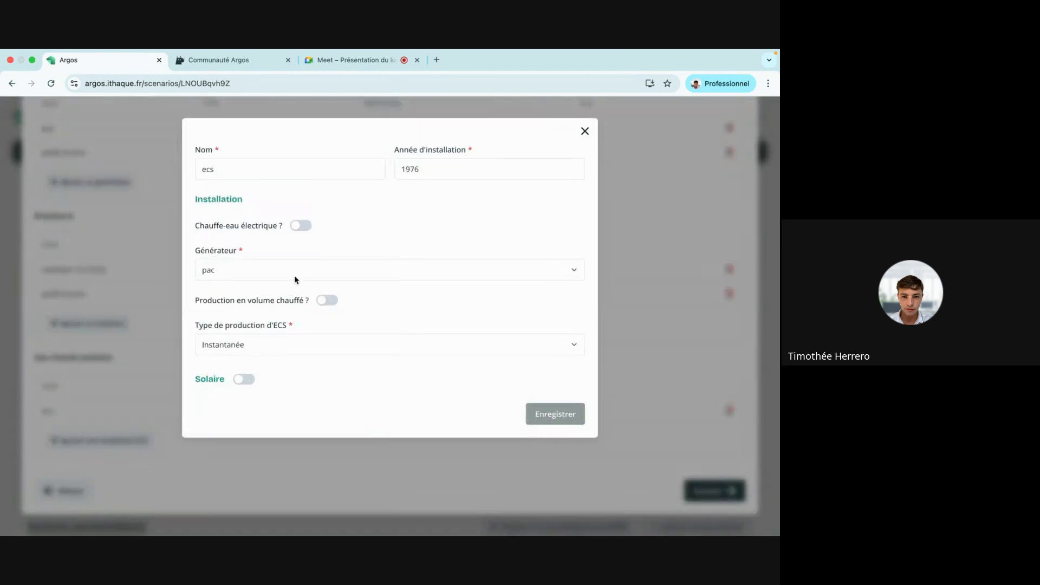
click(262, 348)
click(241, 388)
click(240, 389)
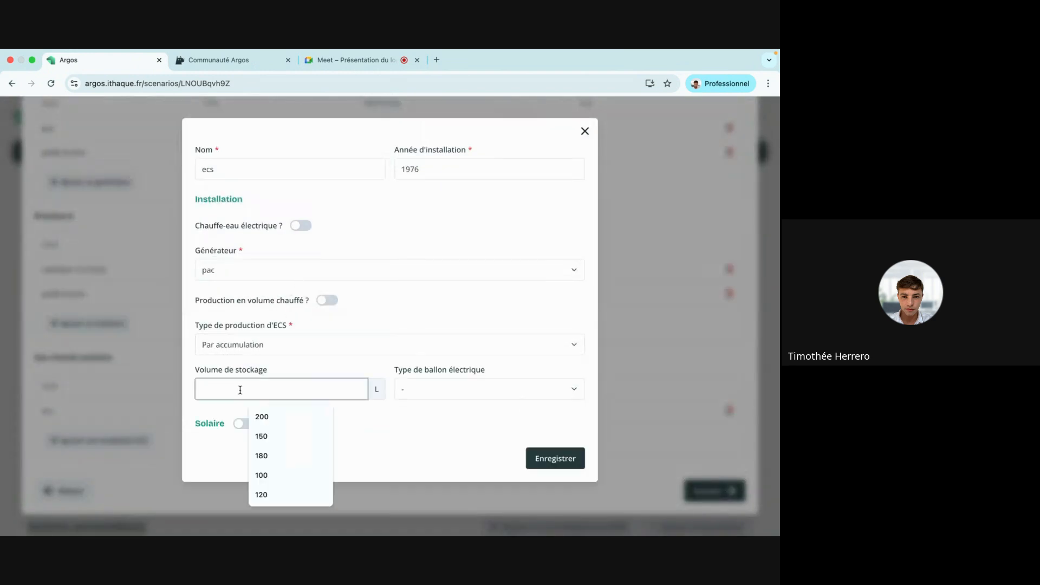
click(261, 417)
click(450, 398)
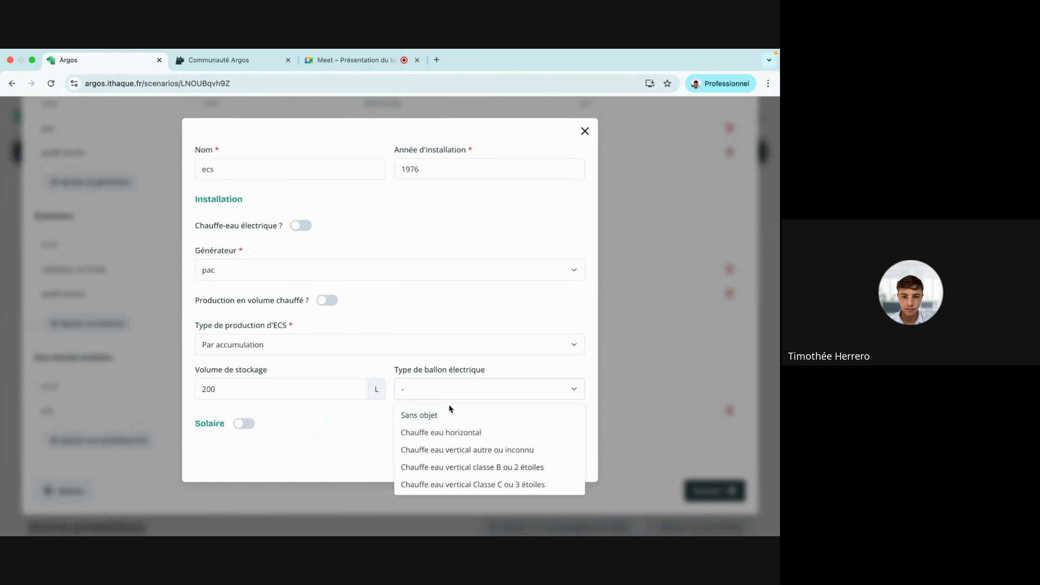
click(453, 416)
click(543, 463)
Assign the cast-iron radiators everywhere, reaching the 20000 € heat pump and 640 € valves work items.
click(709, 490)
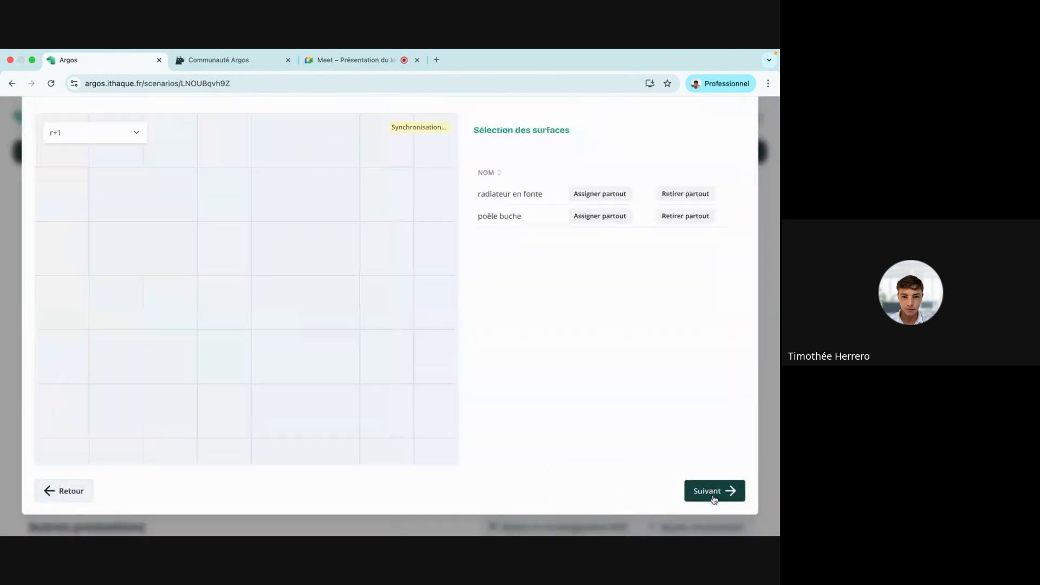
scroll(219, 307, down, 3)
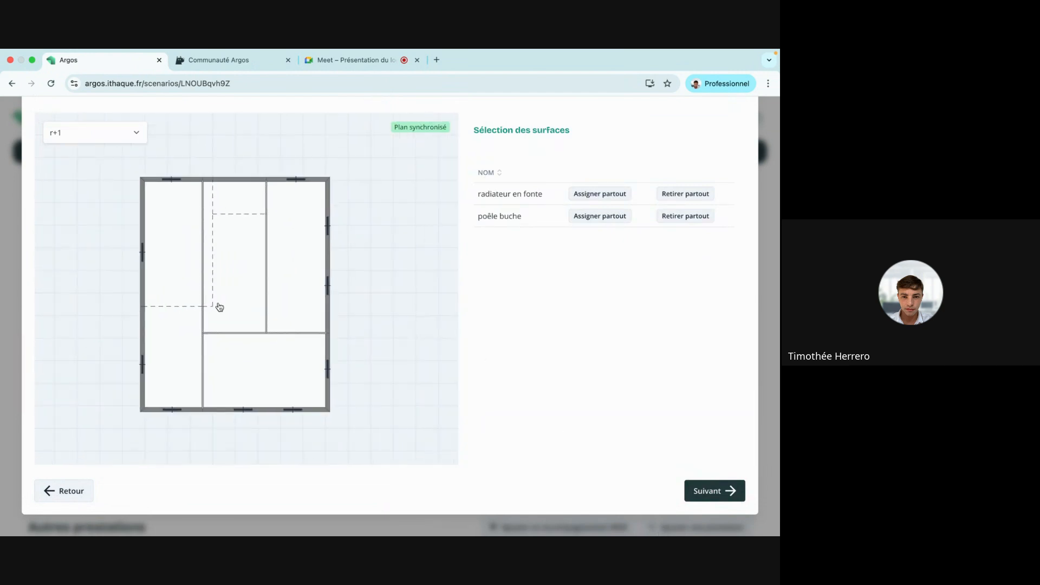
click(299, 295)
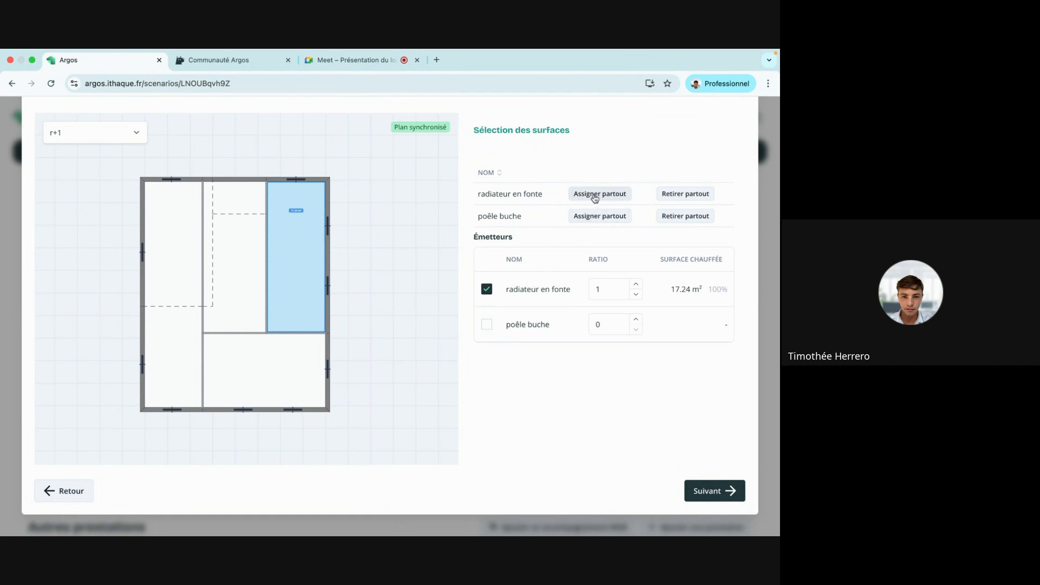
click(301, 242)
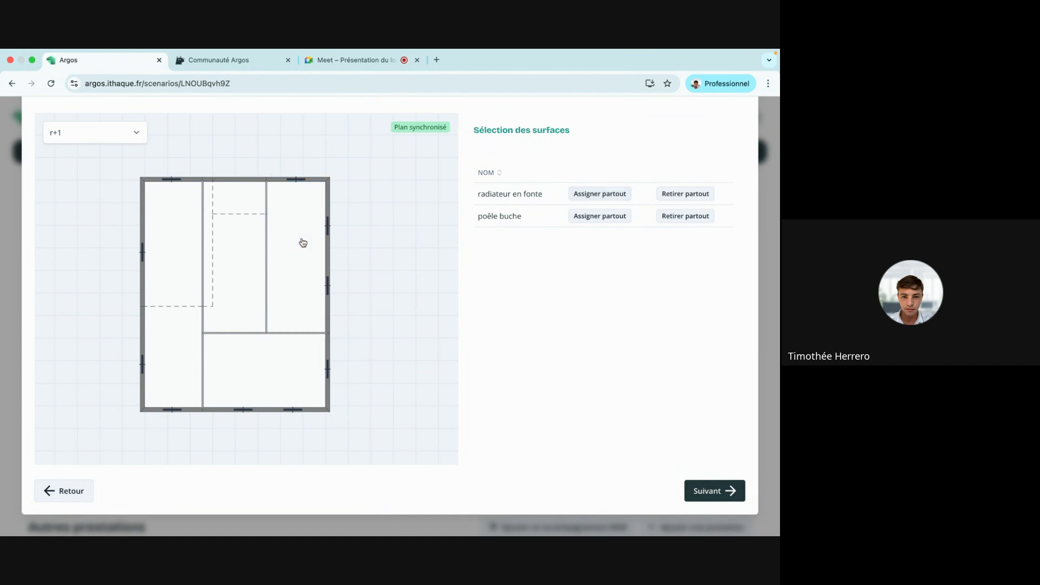
click(592, 194)
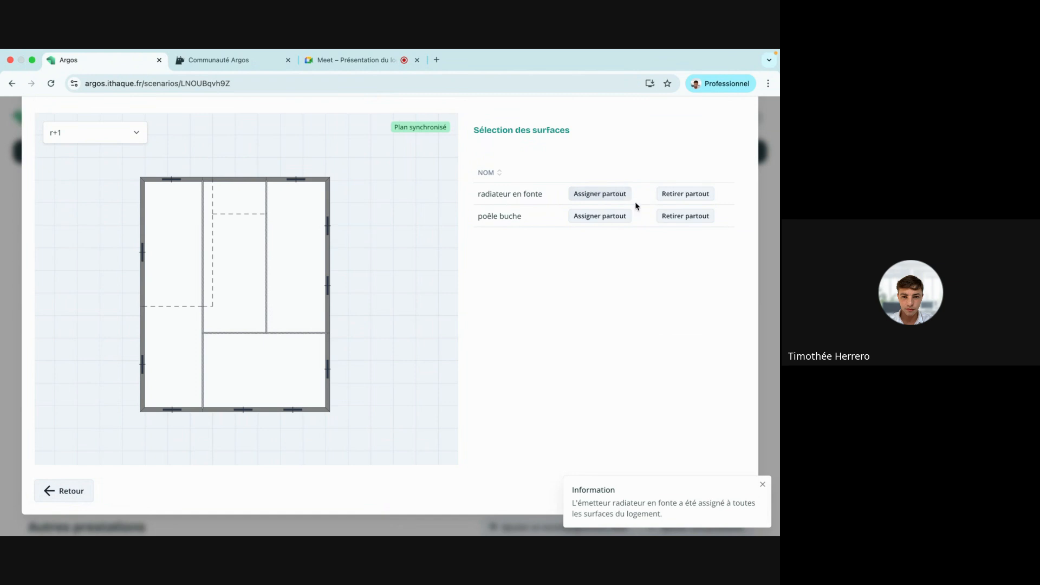
click(702, 493)
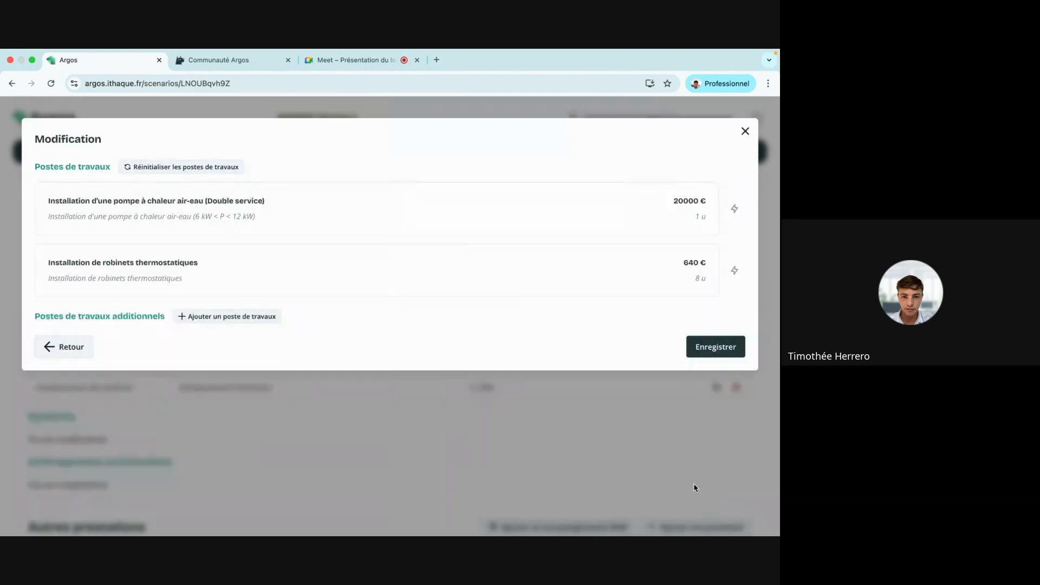
click(731, 349)
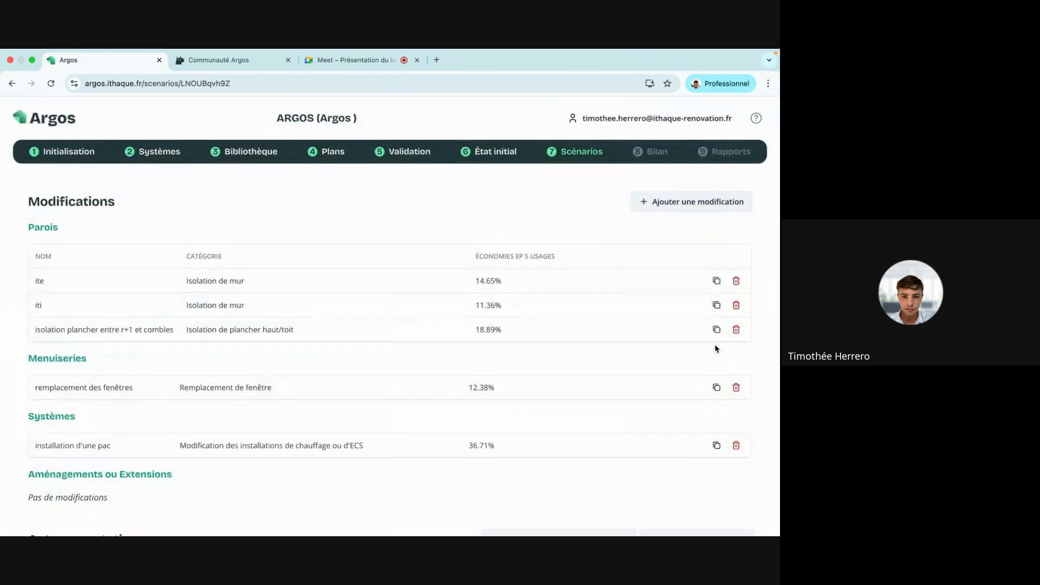
scroll(424, 411, down, 3)
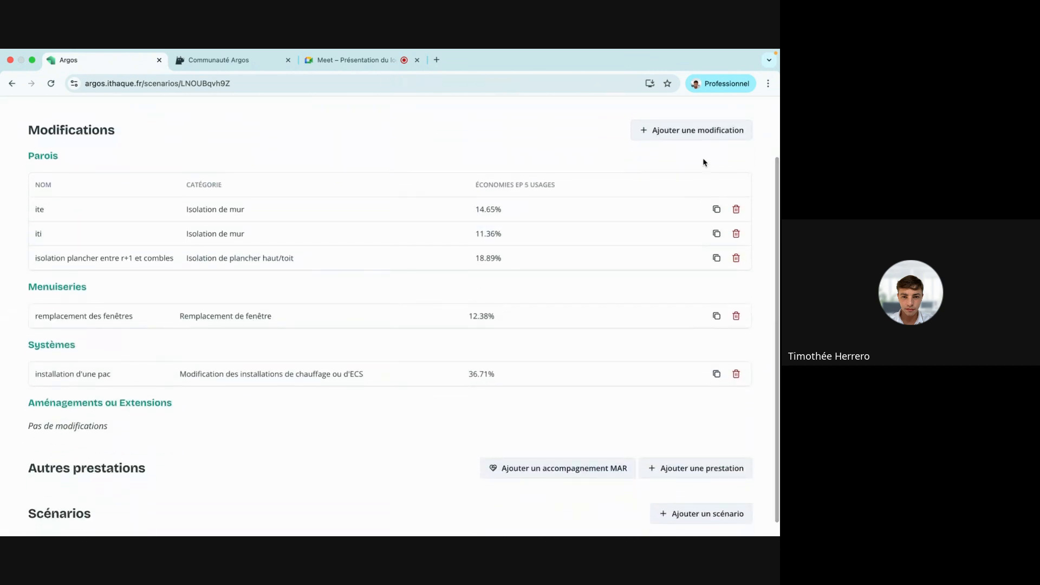
click(698, 133)
click(167, 282)
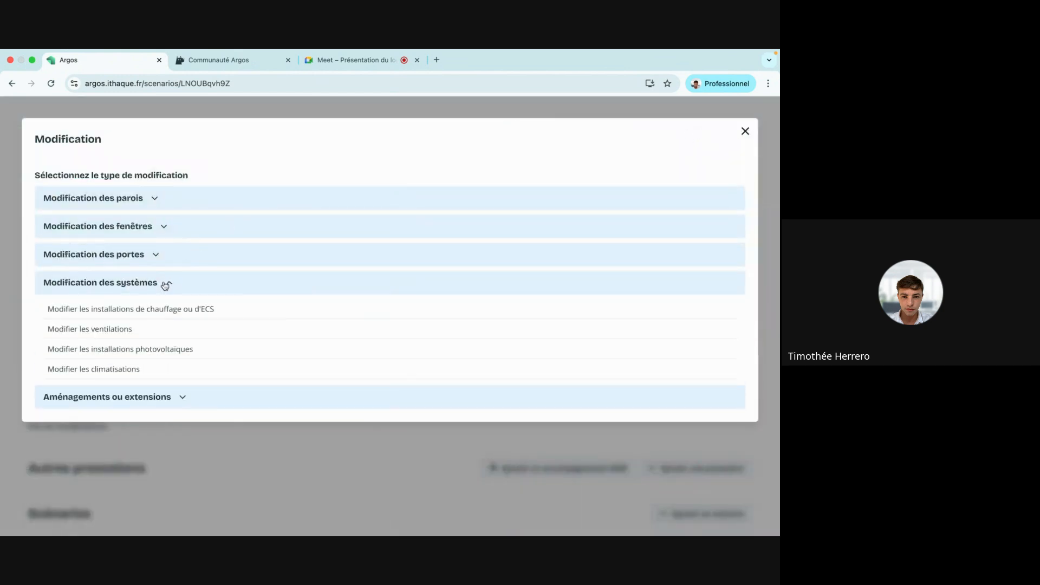
click(140, 331)
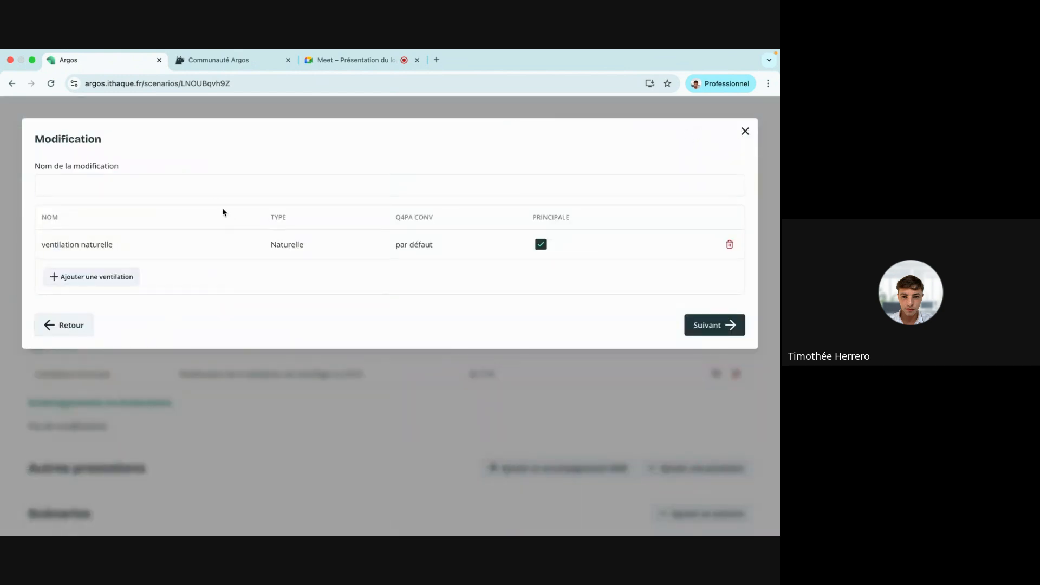
click(205, 186)
text(vmc)
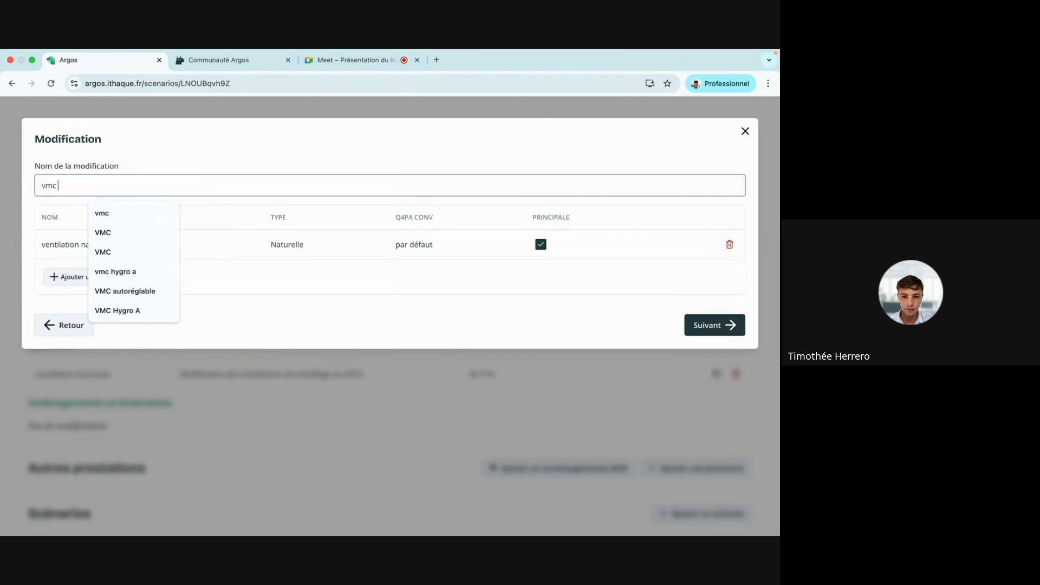
text( hygro)
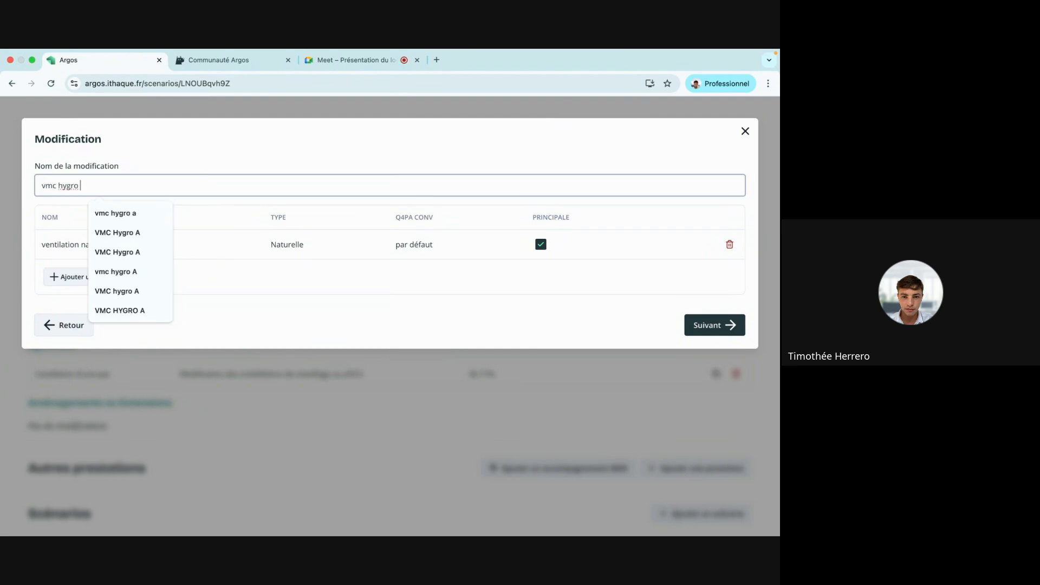
text( a)
click(279, 235)
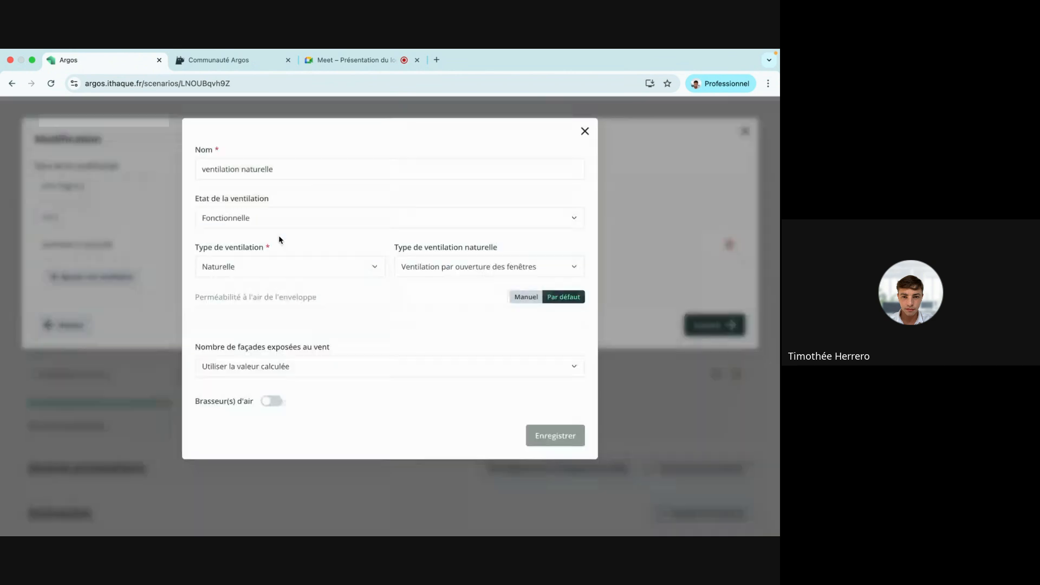
triple_click(270, 169)
key(BackSpace)
text(vmc hygro a)
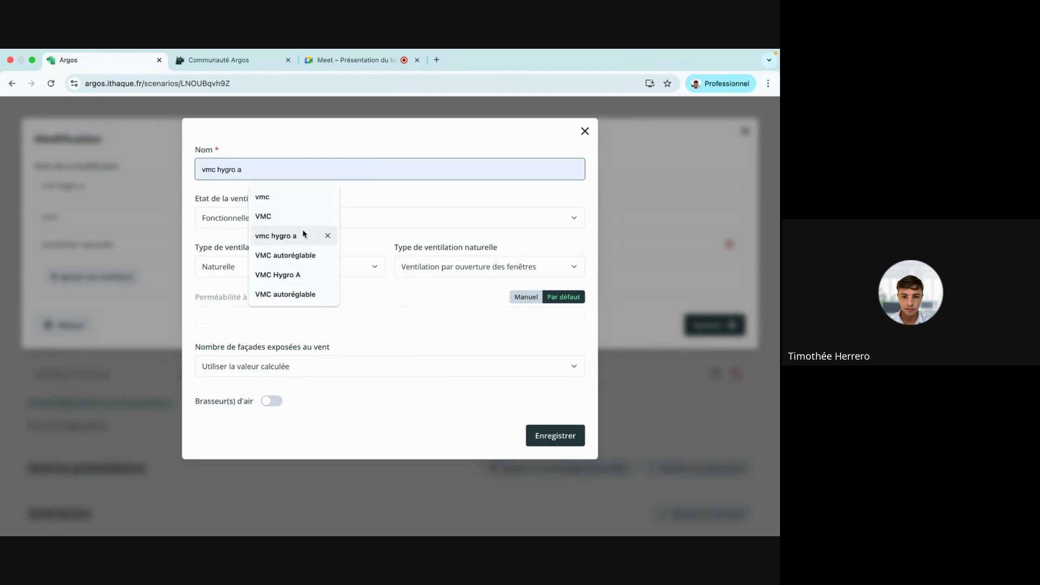
click(299, 234)
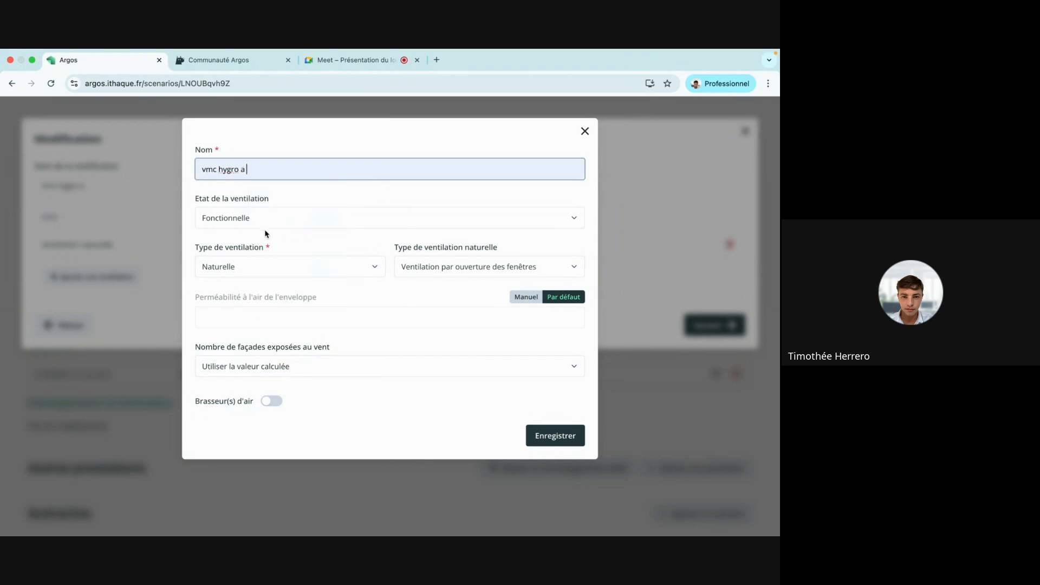
click(237, 274)
click(232, 307)
click(440, 276)
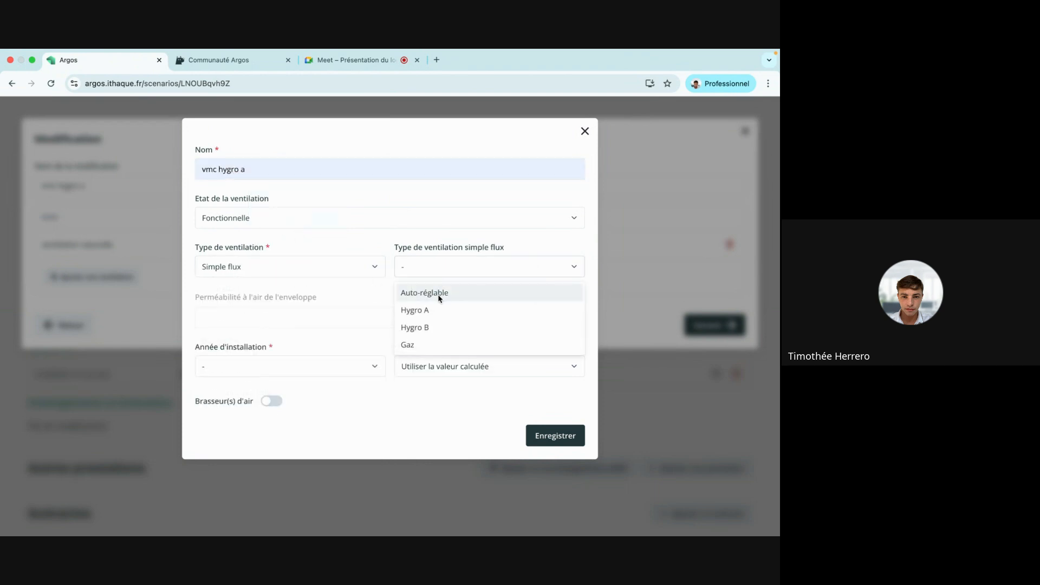
click(439, 295)
click(440, 270)
click(414, 308)
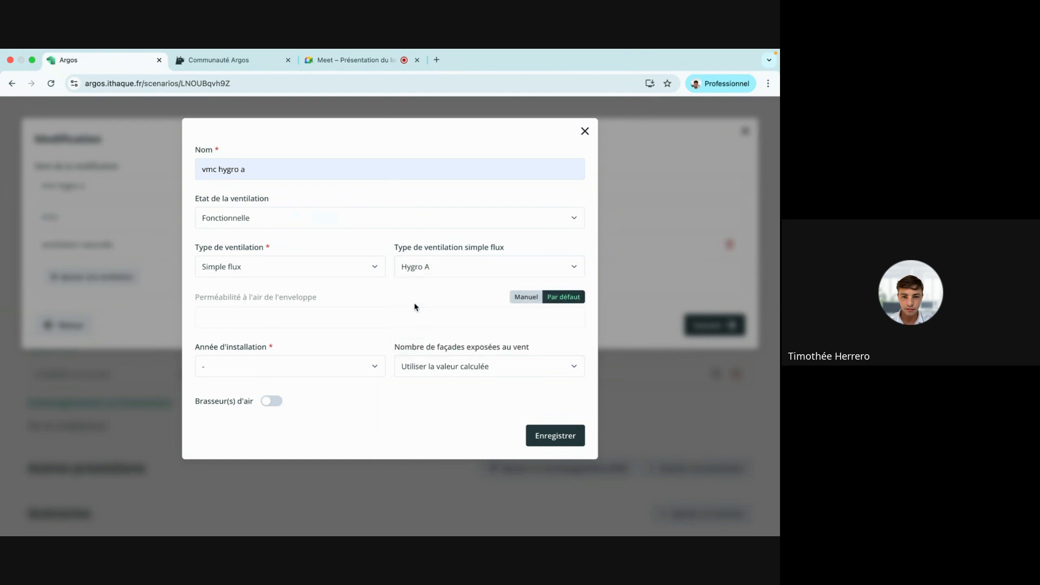
click(351, 373)
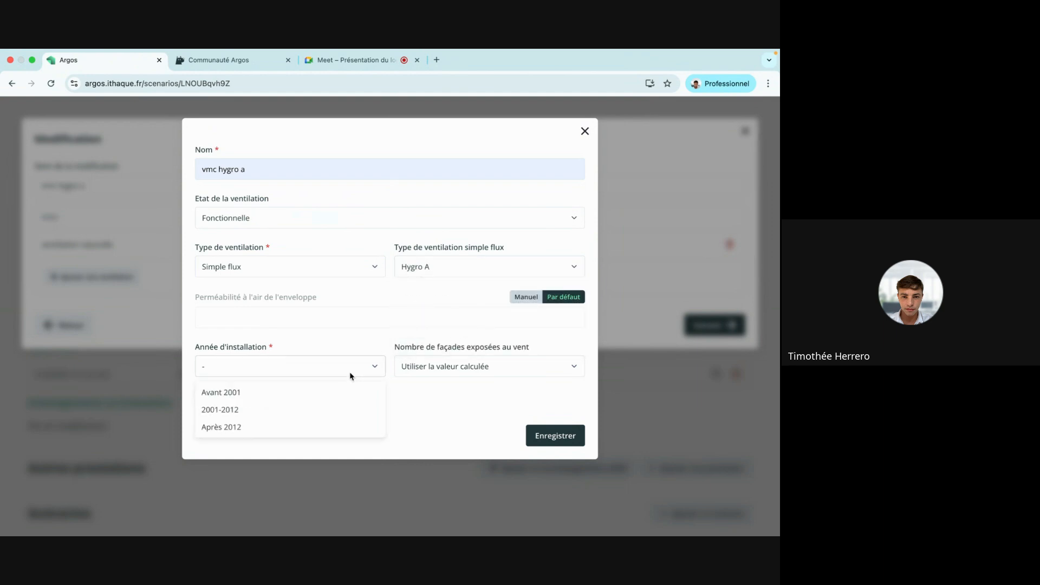
click(299, 427)
click(273, 402)
click(564, 436)
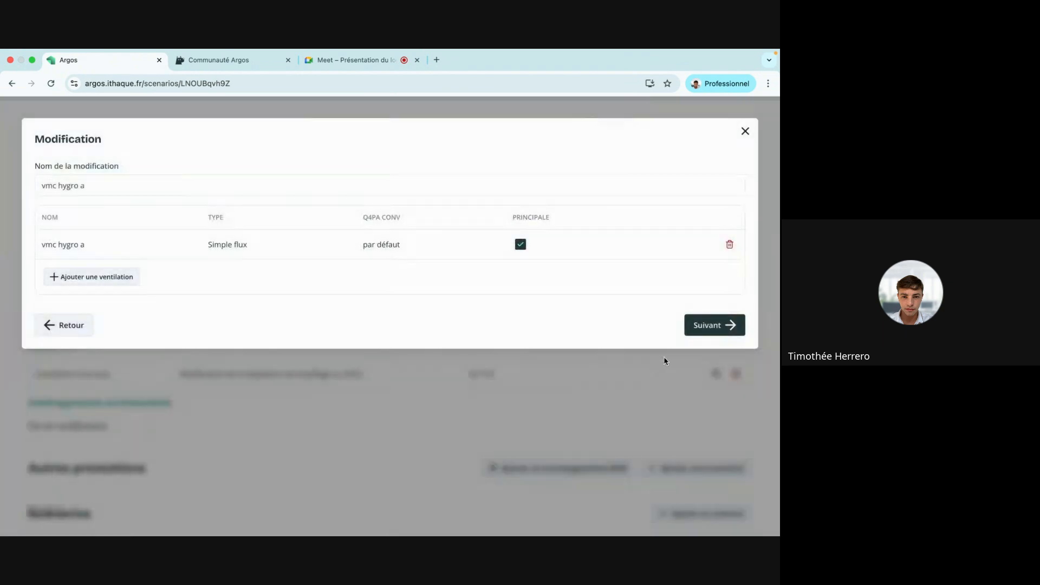
click(710, 332)
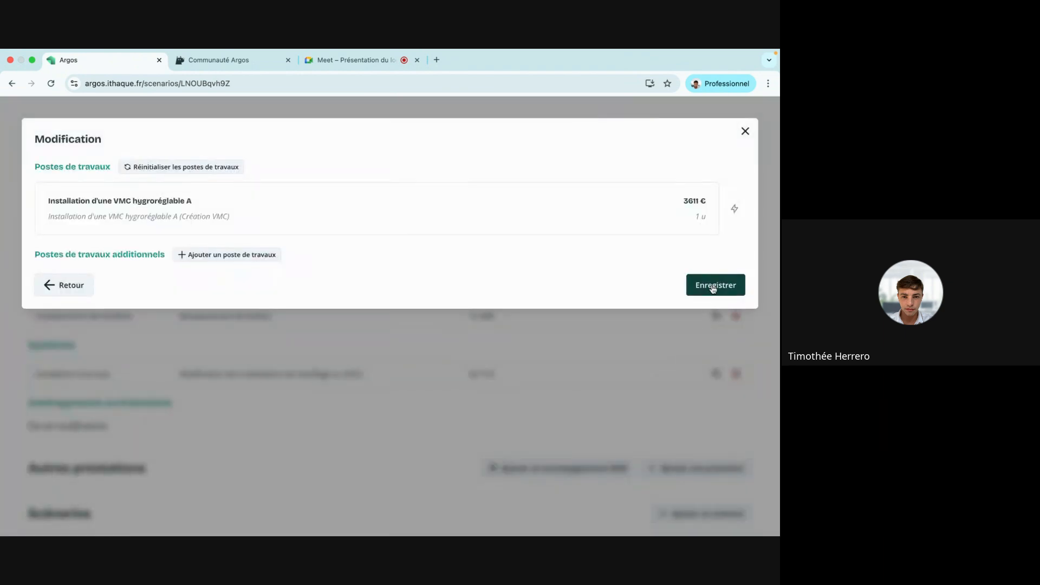
click(714, 286)
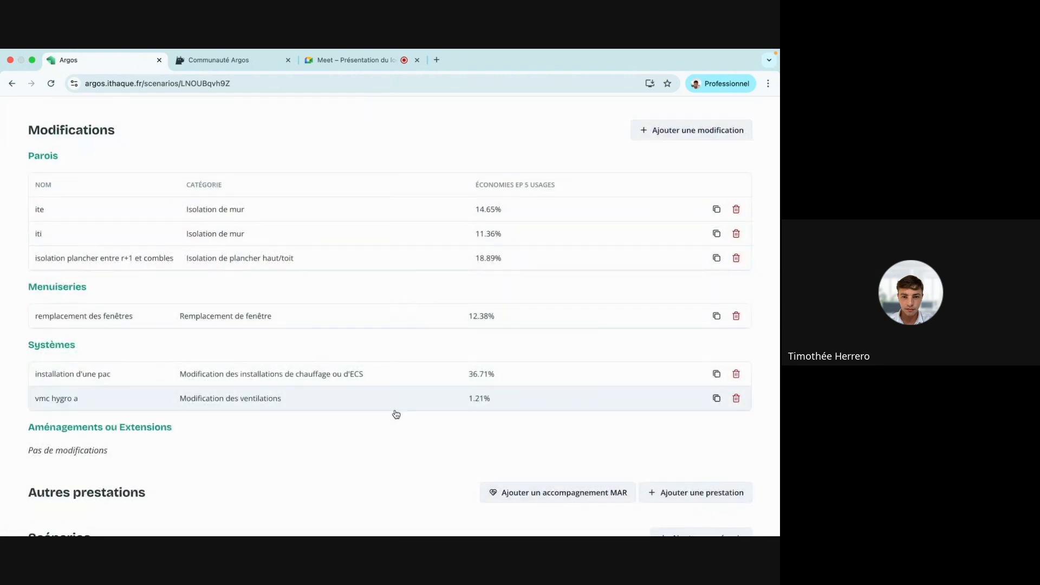
scroll(395, 413, up, 2)
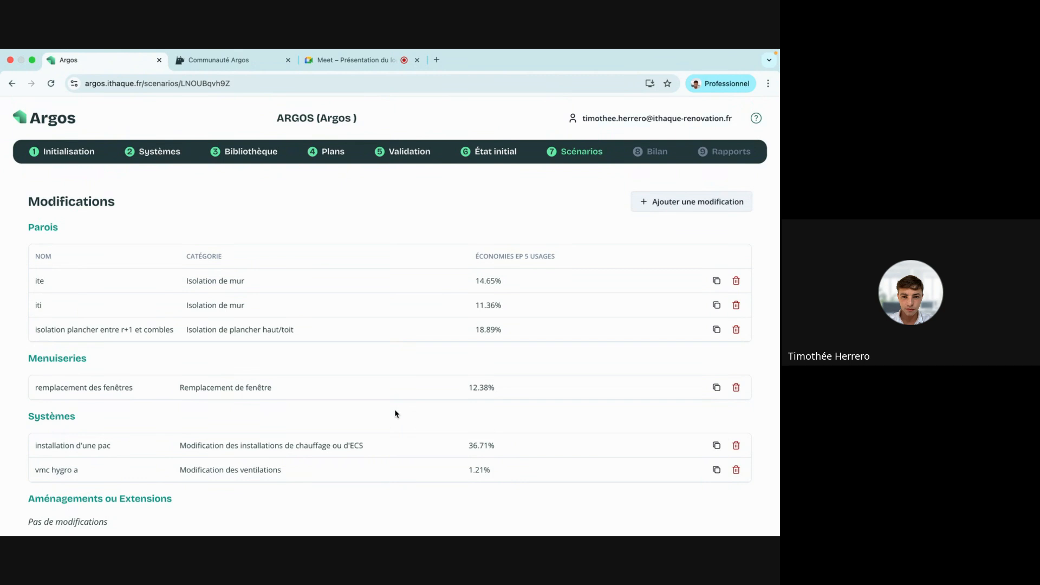
scroll(395, 413, down, 3)
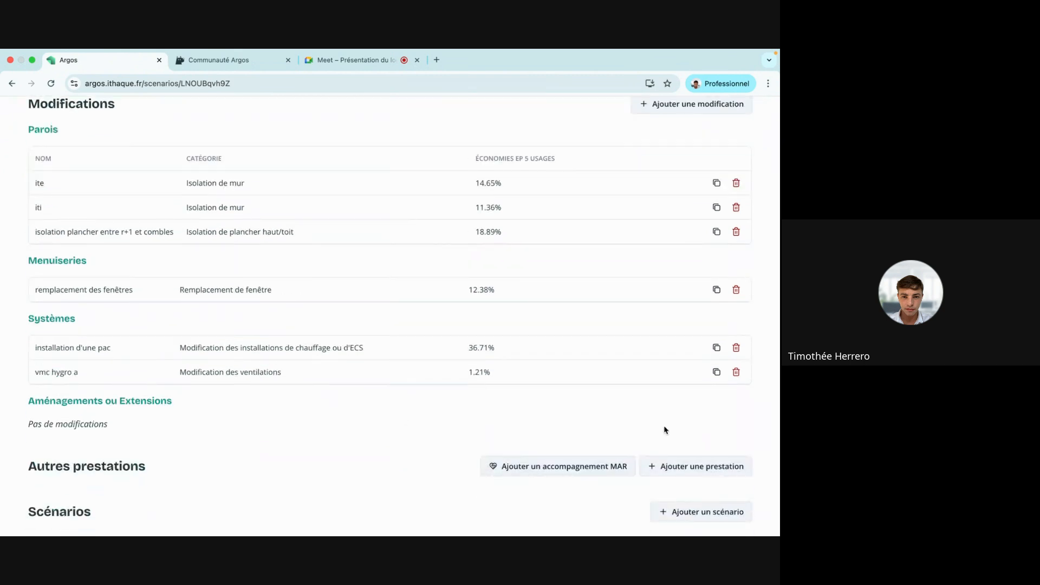
Start a new scenario with iti, window replacement, heat pump and vmc hygro a.
click(700, 512)
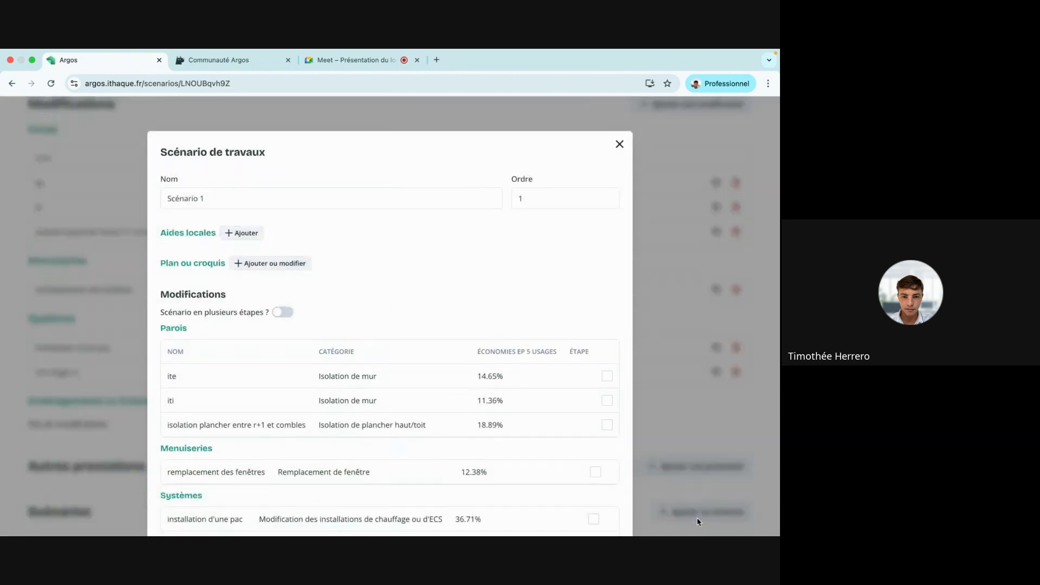
scroll(420, 390, down, 3)
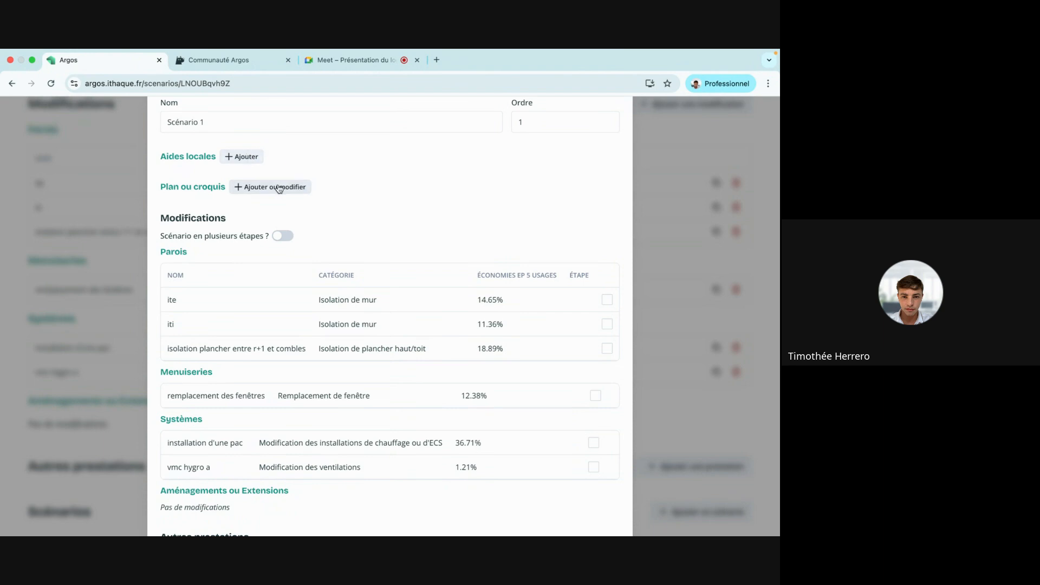
scroll(476, 186, down, 5)
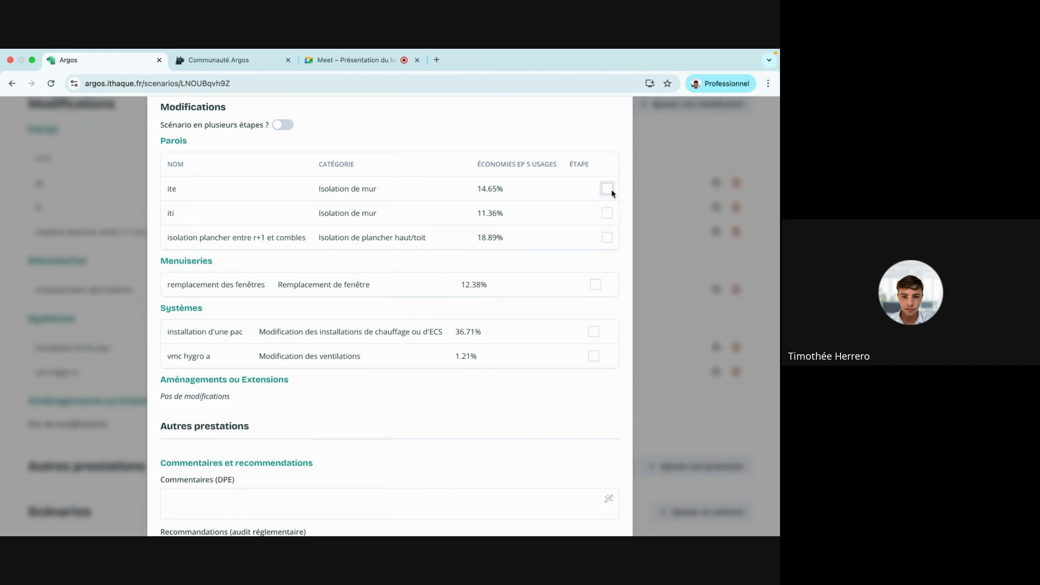
click(607, 213)
click(595, 285)
click(593, 332)
click(594, 356)
Generate the regulatory recommendations, save Scénario 1, and duplicate it.
scroll(476, 232, down, 5)
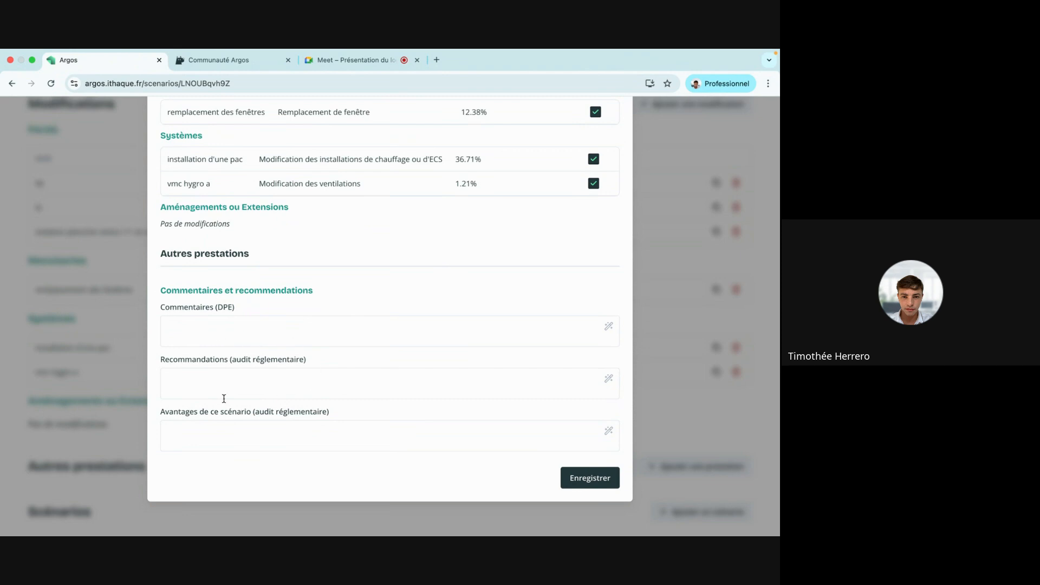
click(275, 401)
click(306, 410)
scroll(467, 355, down, 3)
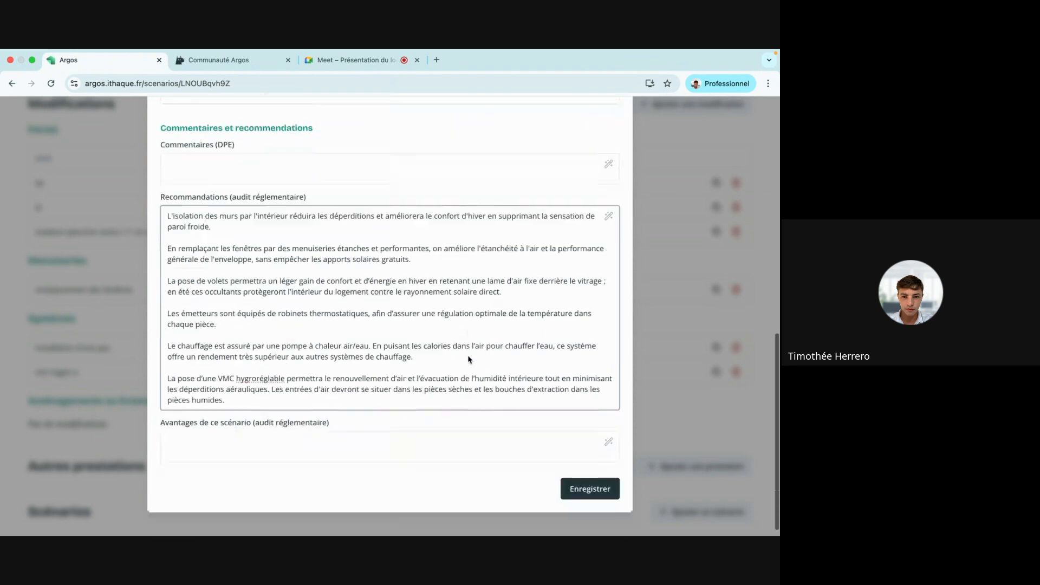
click(593, 487)
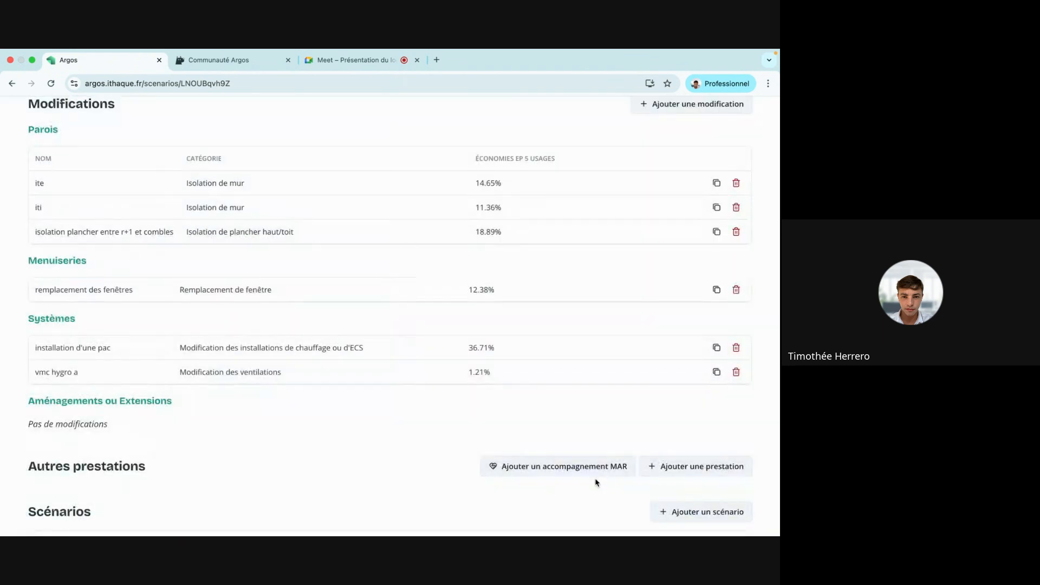
scroll(644, 353, down, 2)
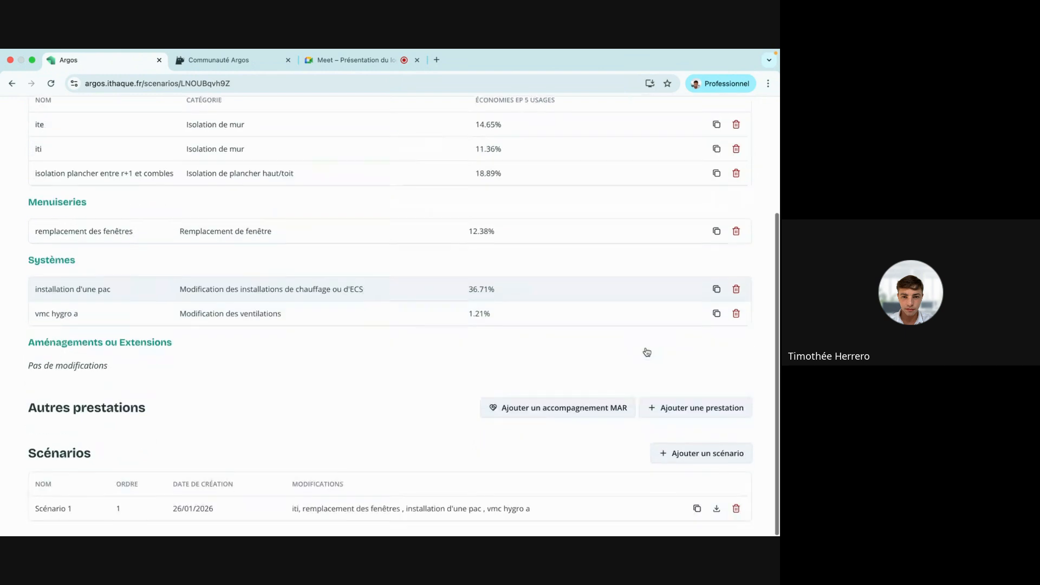
click(697, 508)
Rename the copy of Scénario 1 to 'Scénario 2'.
scroll(362, 388, down, 1)
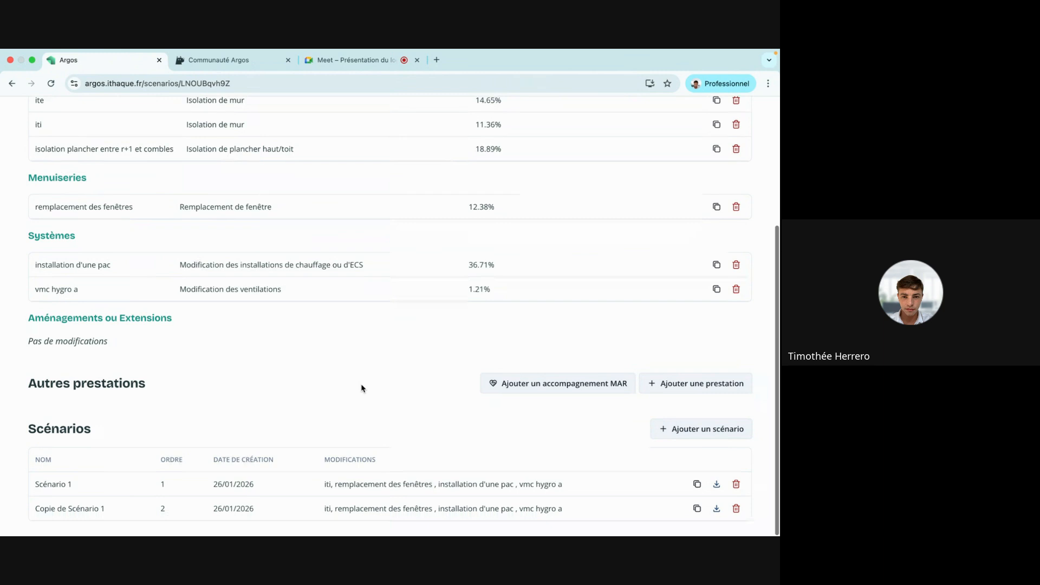
click(162, 508)
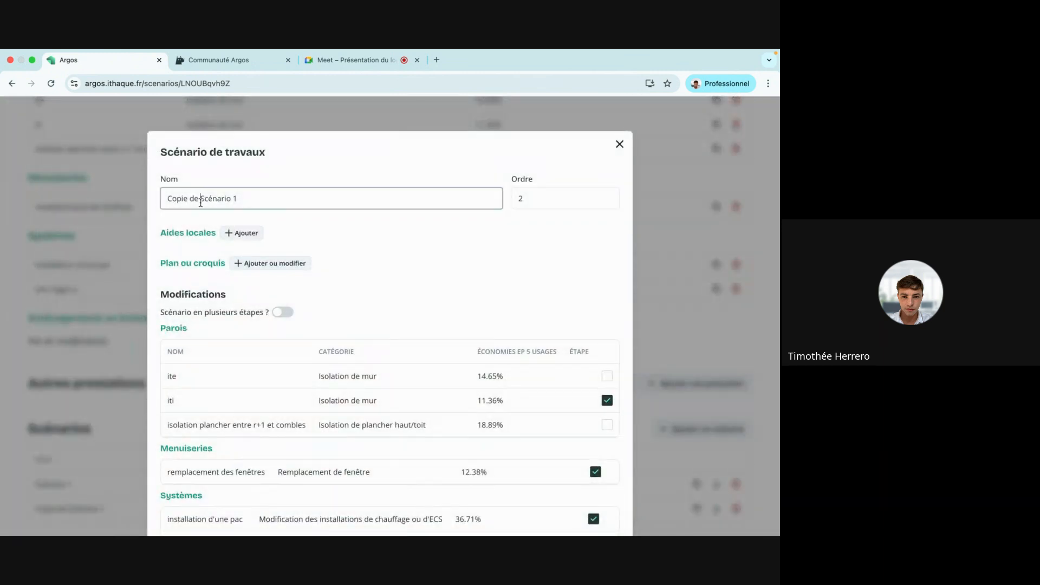
drag(200, 198, 130, 197)
key(BackSpace)
click(215, 195)
key(BackSpace)
key(BackSpace)
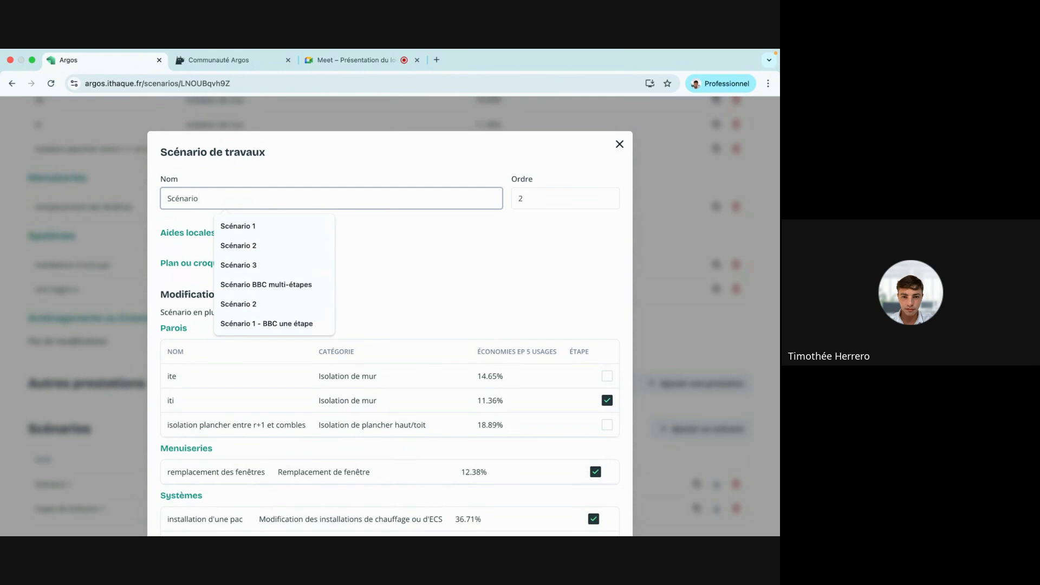
text(2)
click(401, 239)
Replace iti wall insulation with ite exterior wall insulation and add floor and attic insulation.
scroll(414, 249, down, 3)
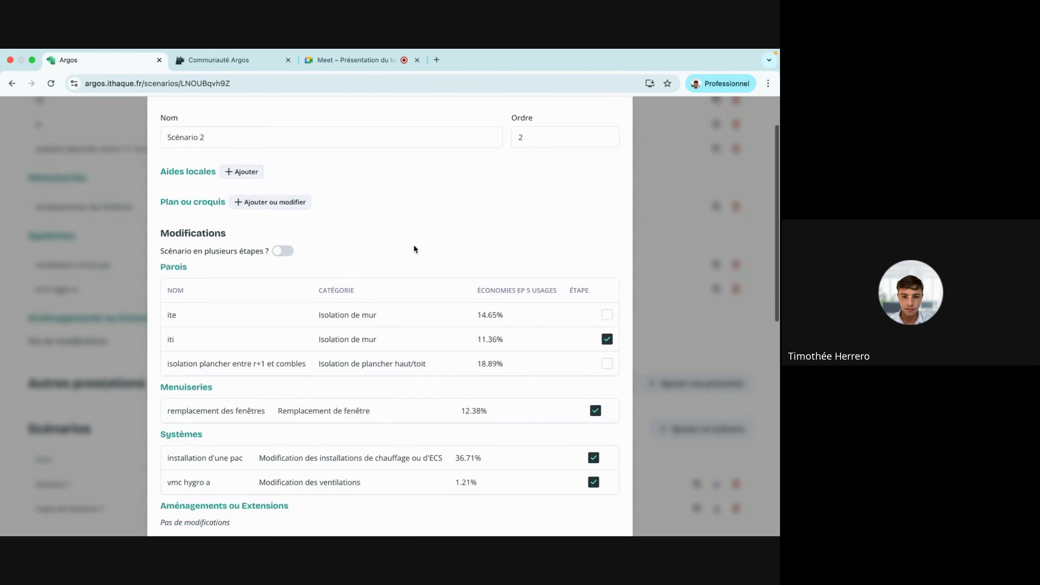
click(607, 324)
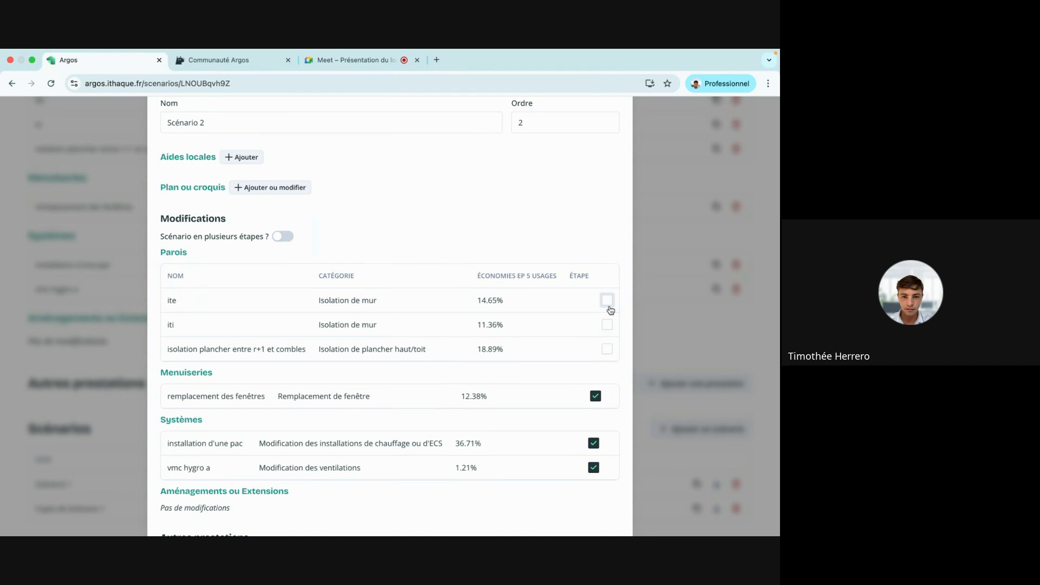
click(608, 305)
click(607, 349)
Make the scenario multi-step and assign the heat pump to step 2.
click(283, 236)
scroll(483, 242, down, 3)
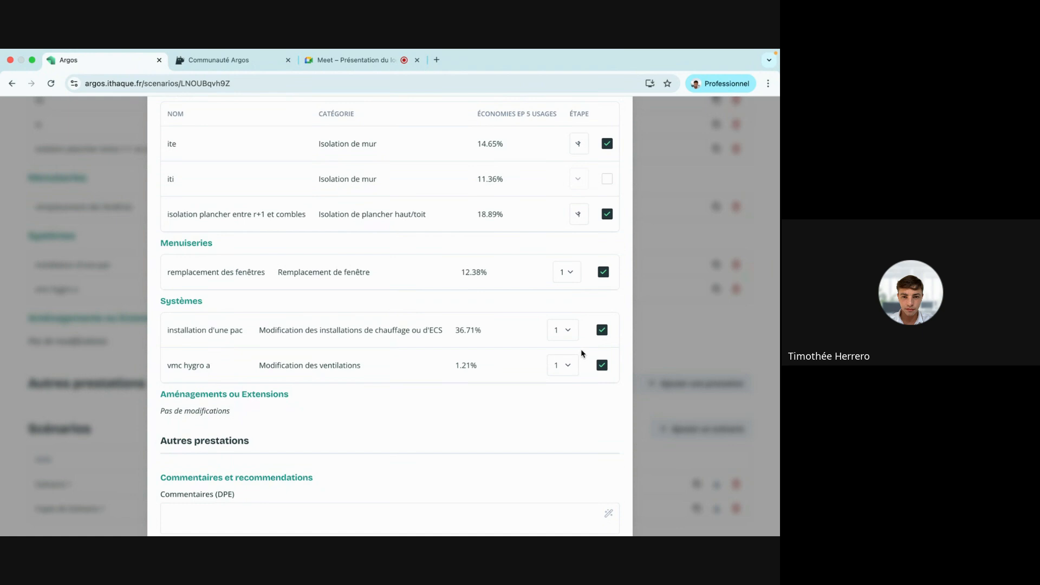
click(563, 330)
click(561, 375)
Clear the old recommendations, regenerate them for the new works, and save Scénario 2.
scroll(561, 427, down, 5)
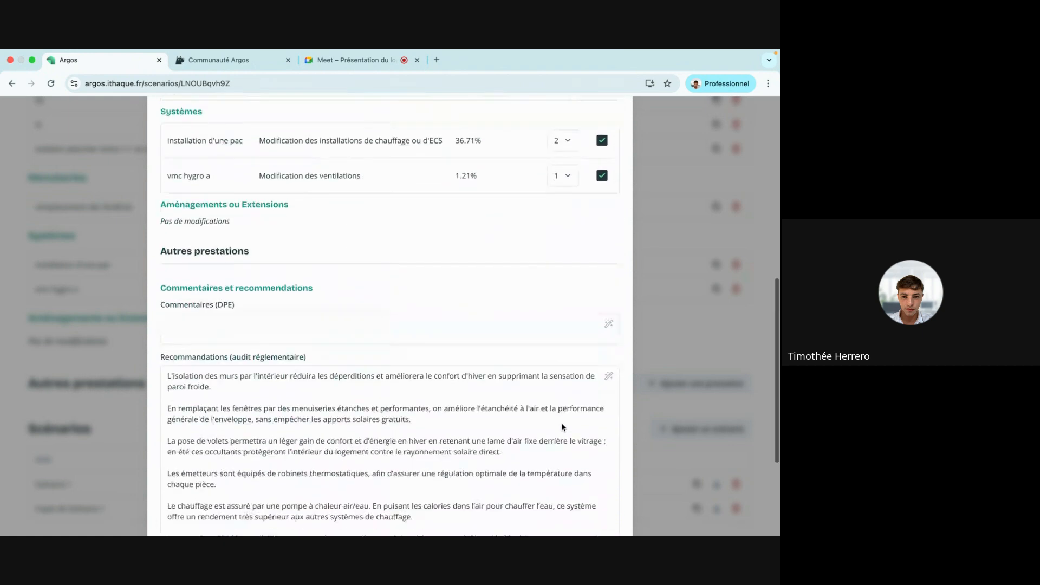
click(561, 333)
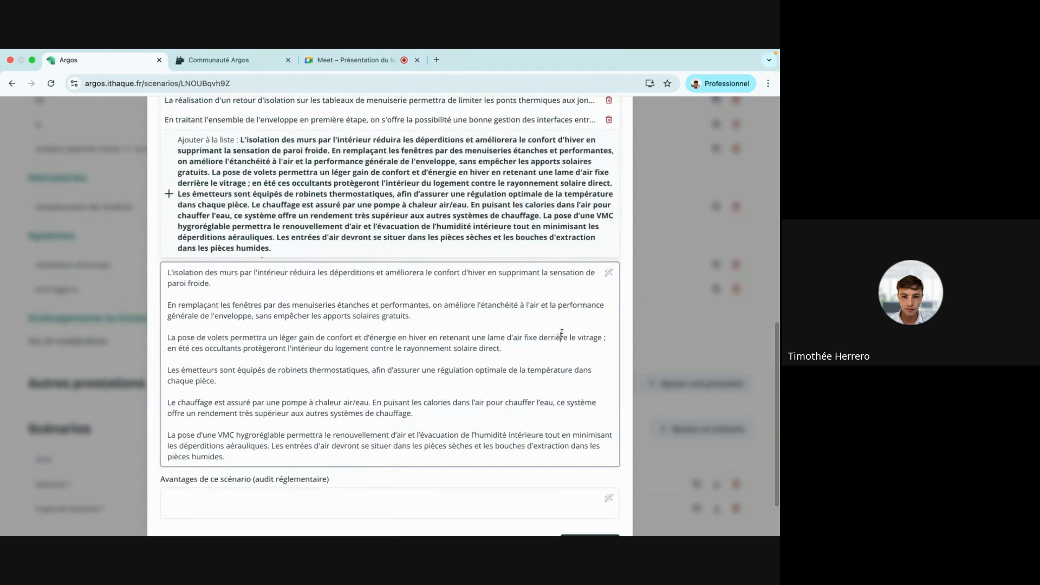
key(super+a)
key(BackSpace)
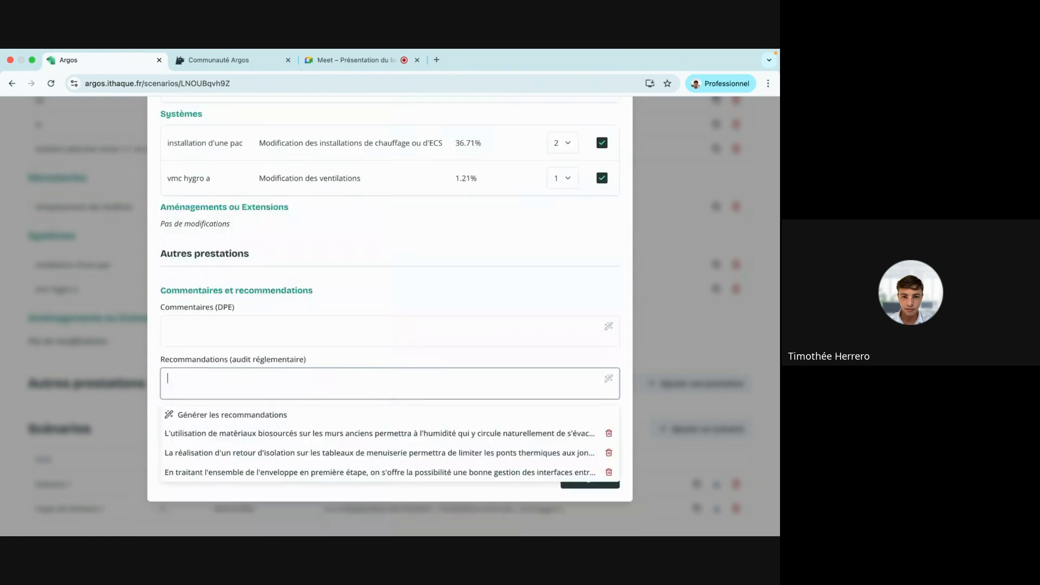
click(190, 415)
scroll(608, 447, down, 3)
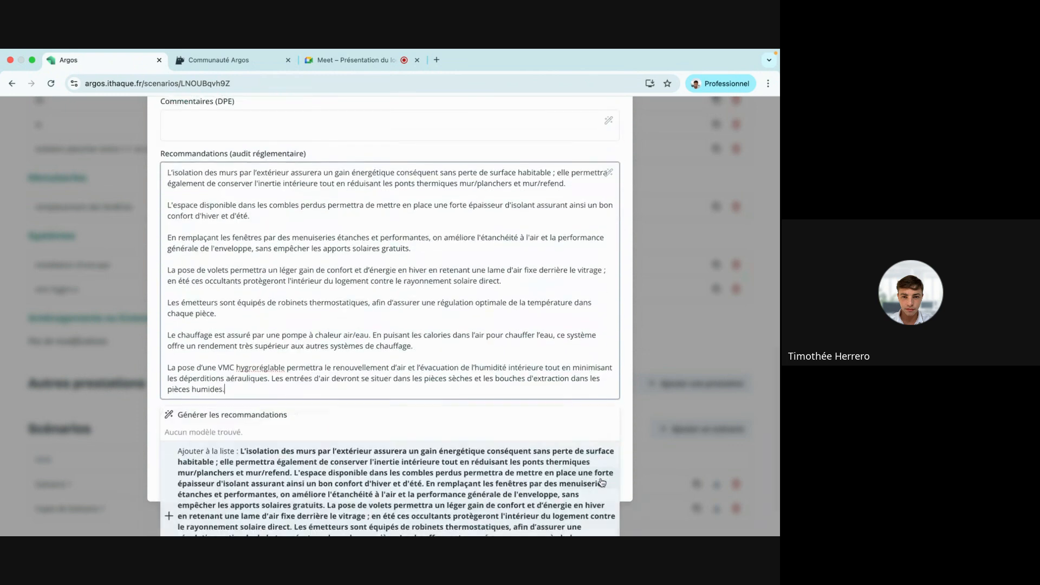
click(630, 414)
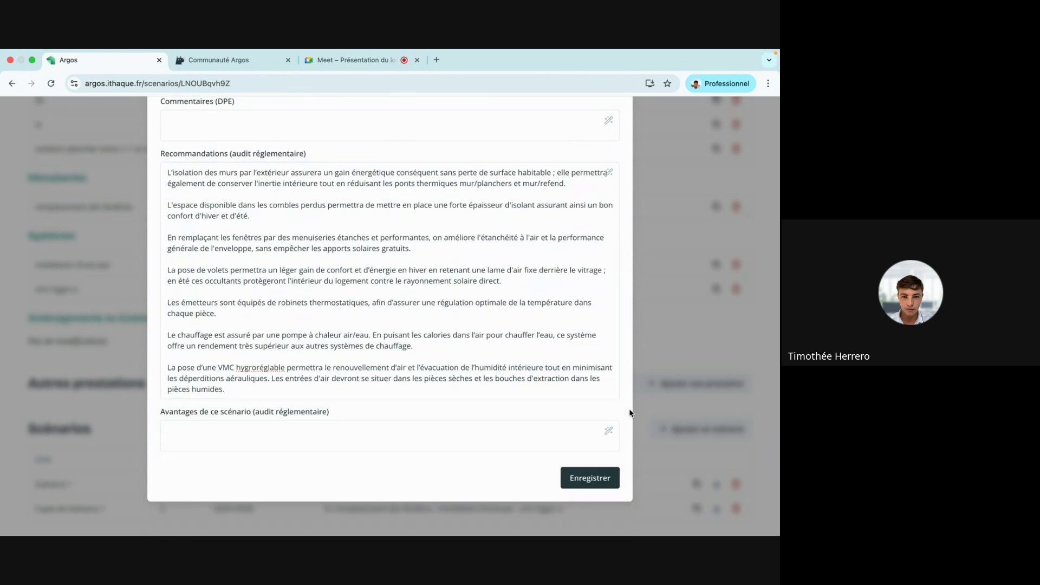
click(583, 486)
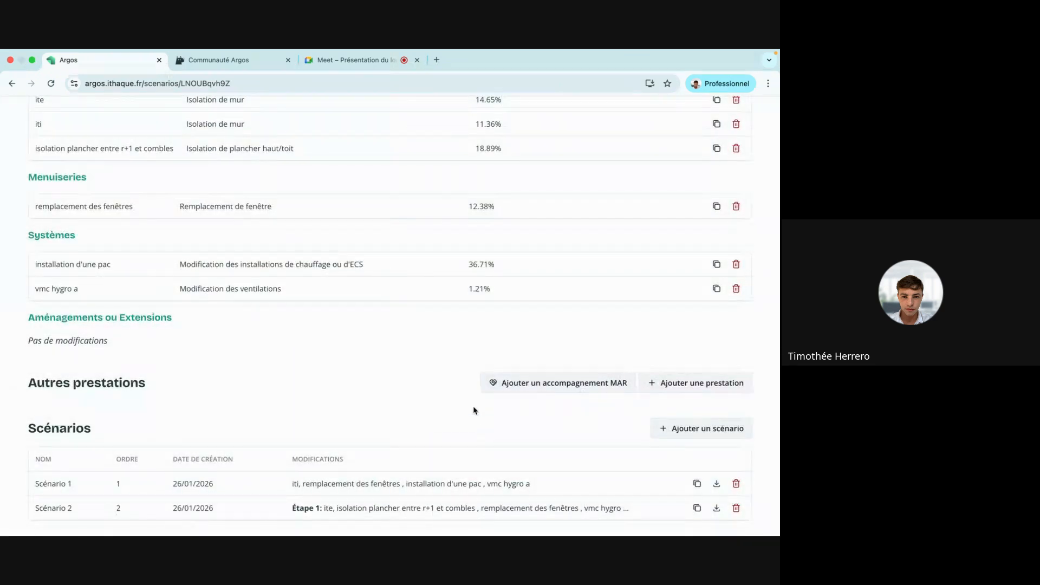
Add floor and attic insulation to Scénario 1 and save it.
click(232, 484)
scroll(420, 323, down, 3)
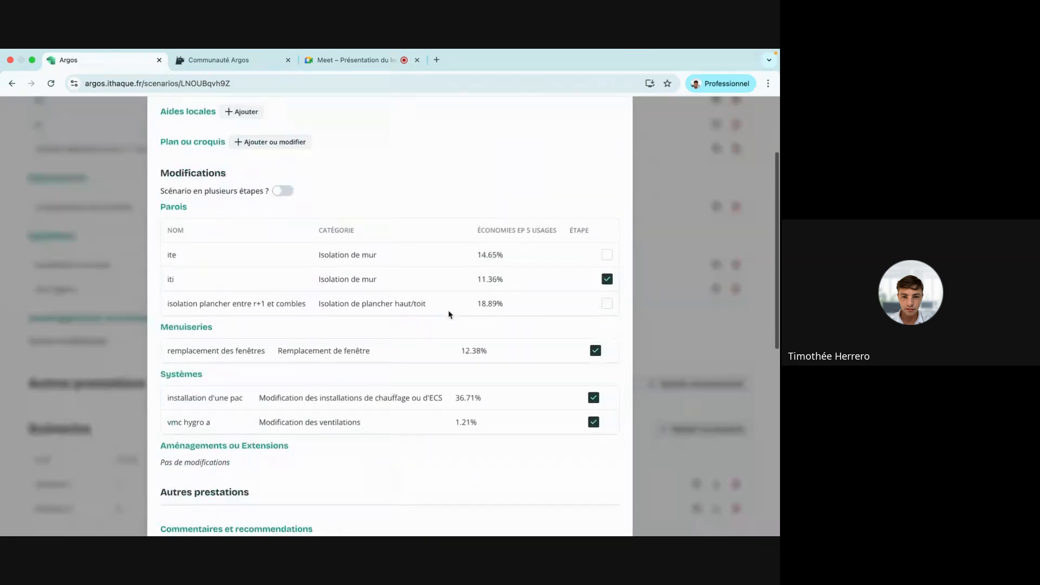
click(610, 303)
scroll(574, 314, down, 10)
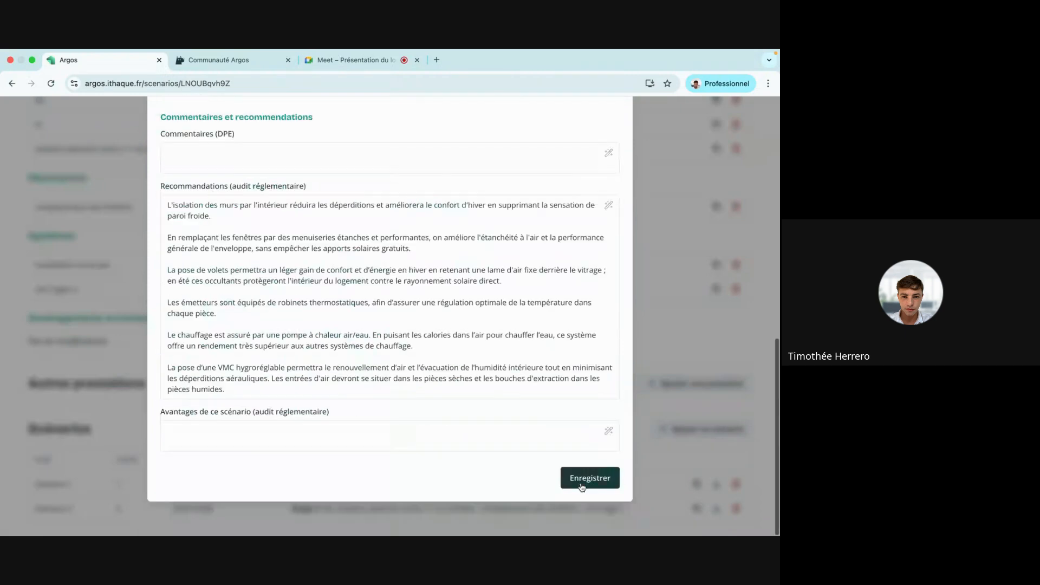
click(580, 485)
scroll(531, 368, up, 4)
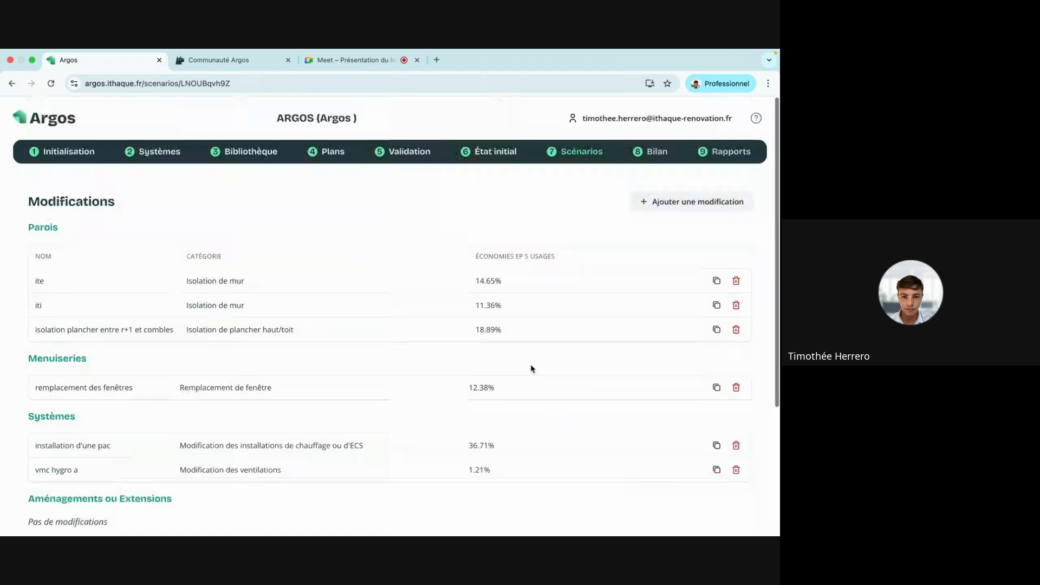
On the Bilan, compare Scénario 2's step 1 and step 2 results, ending on step 2 (label C, CEP 125,1).
click(656, 156)
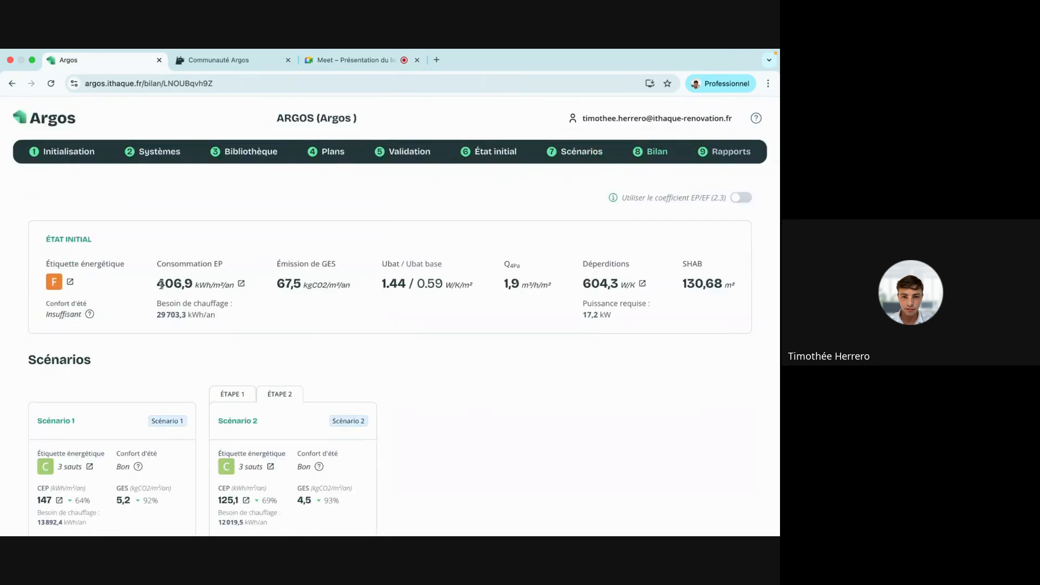
scroll(157, 278, down, 4)
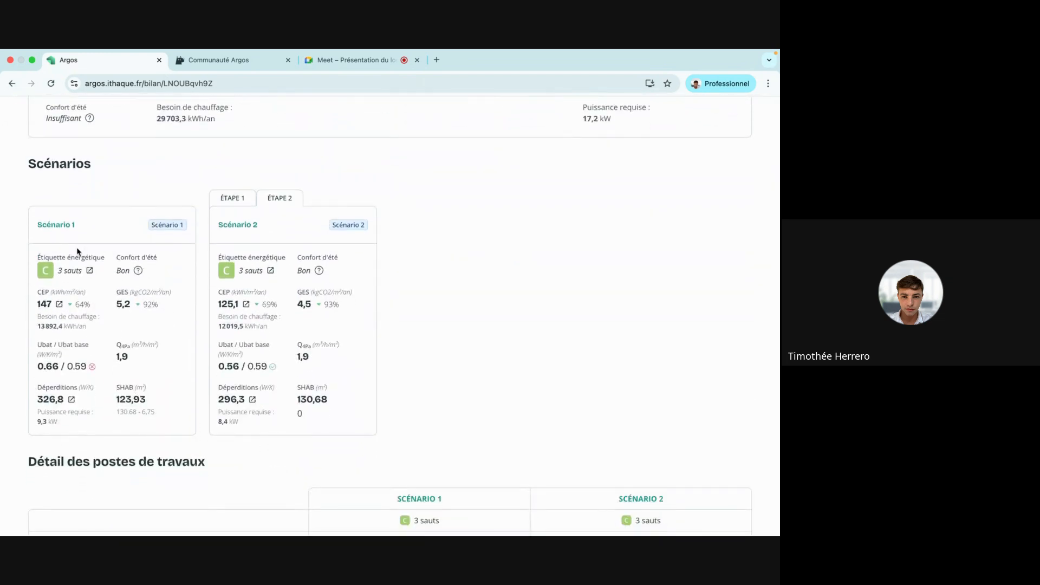
click(239, 203)
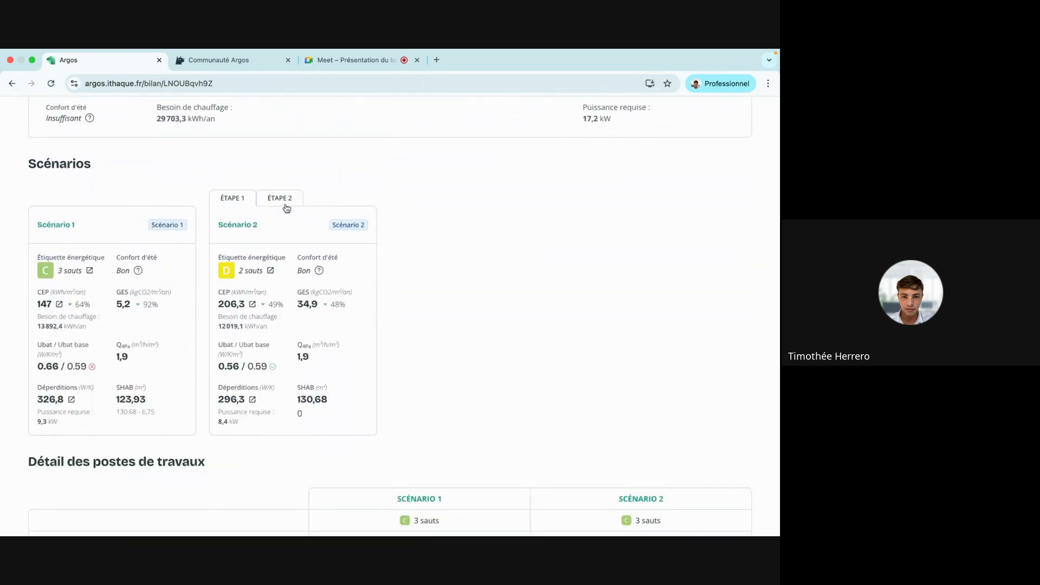
click(289, 205)
click(240, 202)
scroll(240, 201, up, 2)
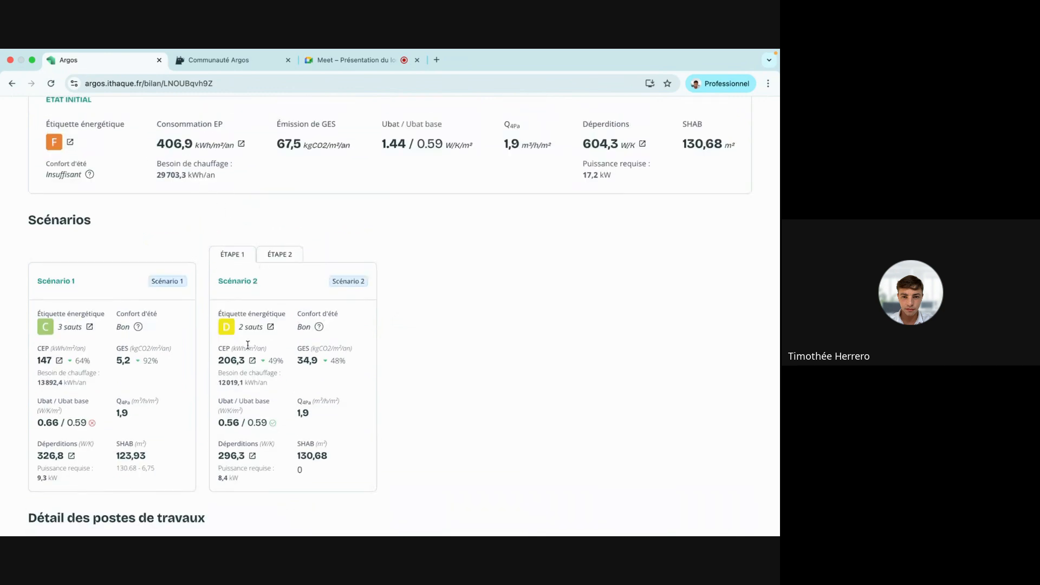
click(276, 259)
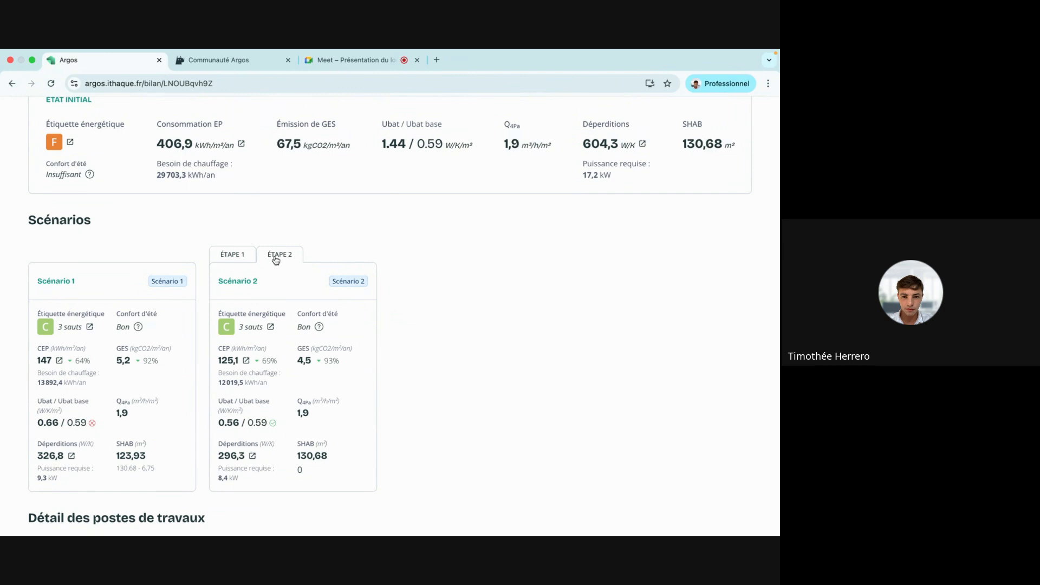
scroll(276, 259, down, 7)
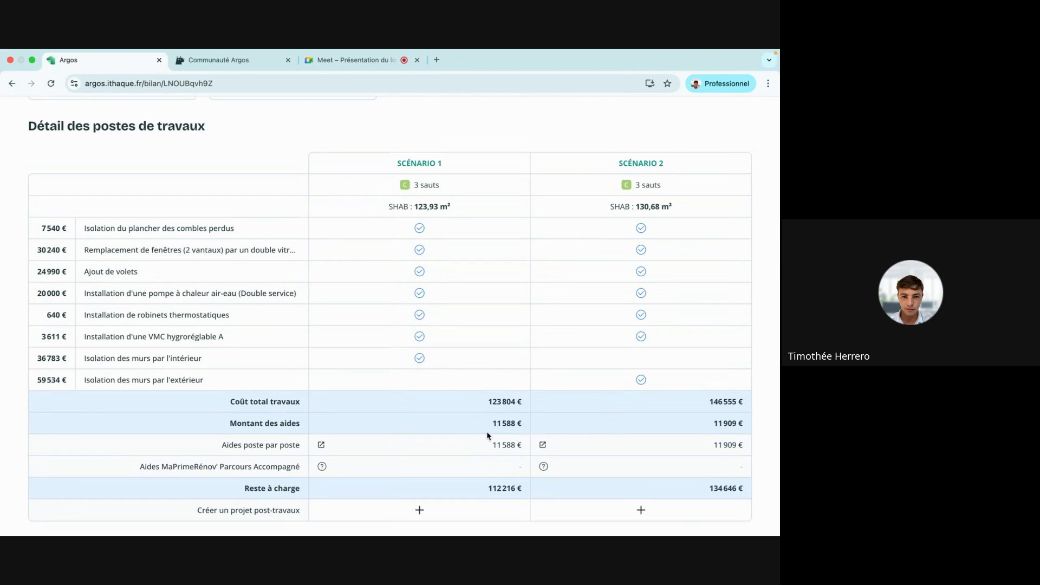
Review Scénario 1's costs and aids sorted by MPR, then Scénario 2's, and close the breakdown.
click(321, 445)
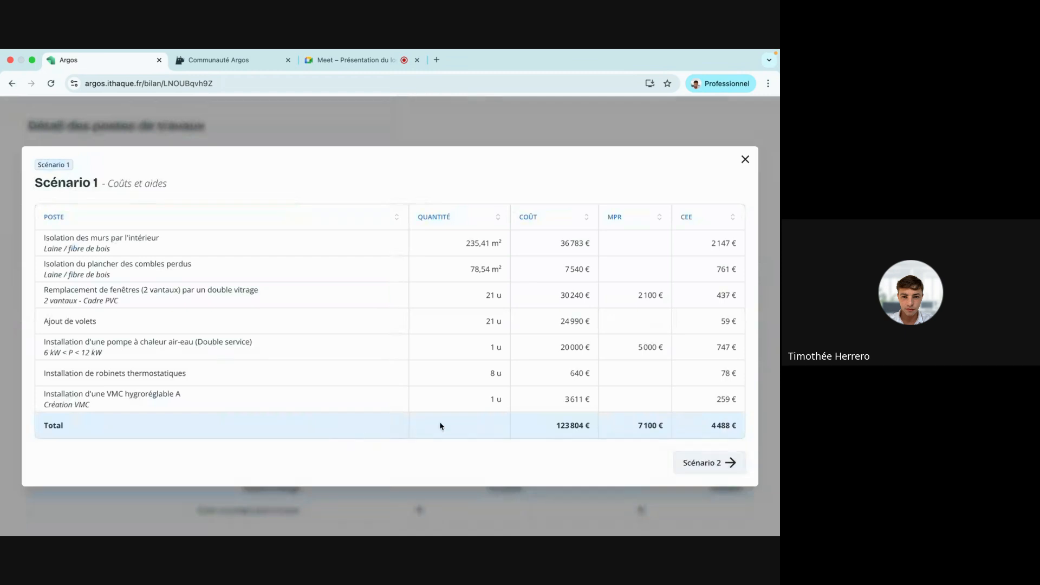
click(618, 218)
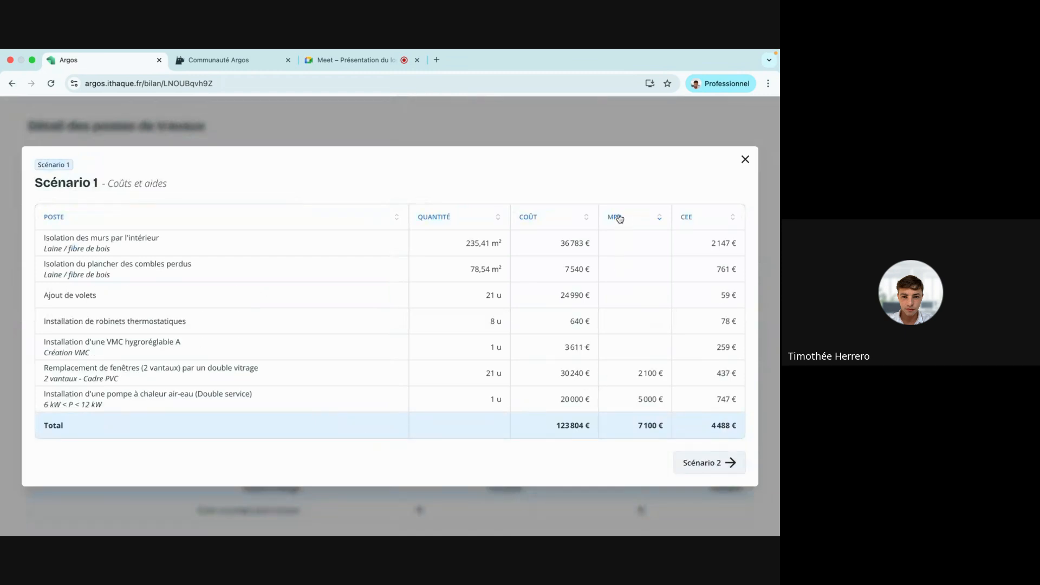
click(711, 461)
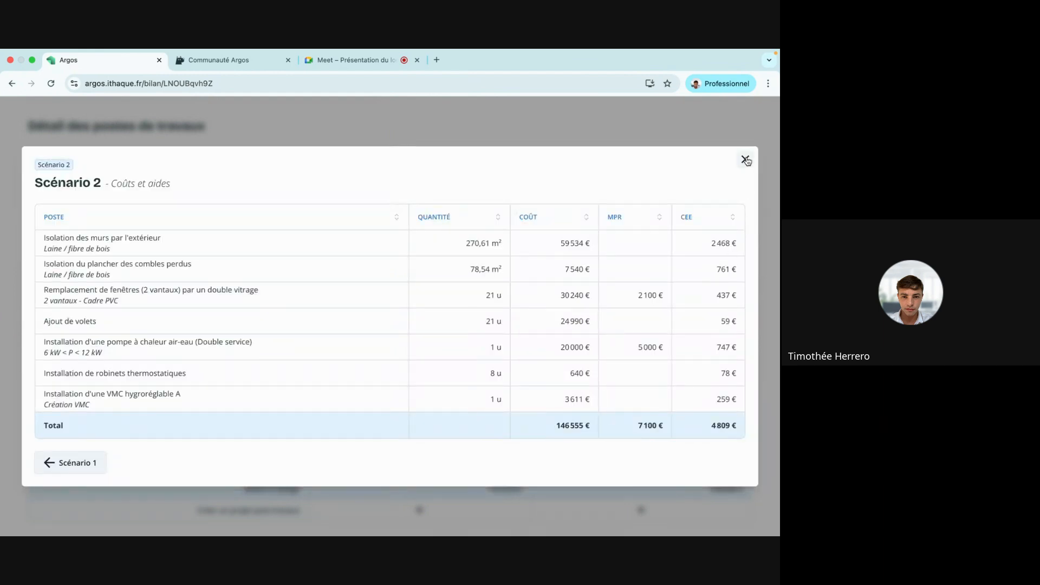
click(745, 159)
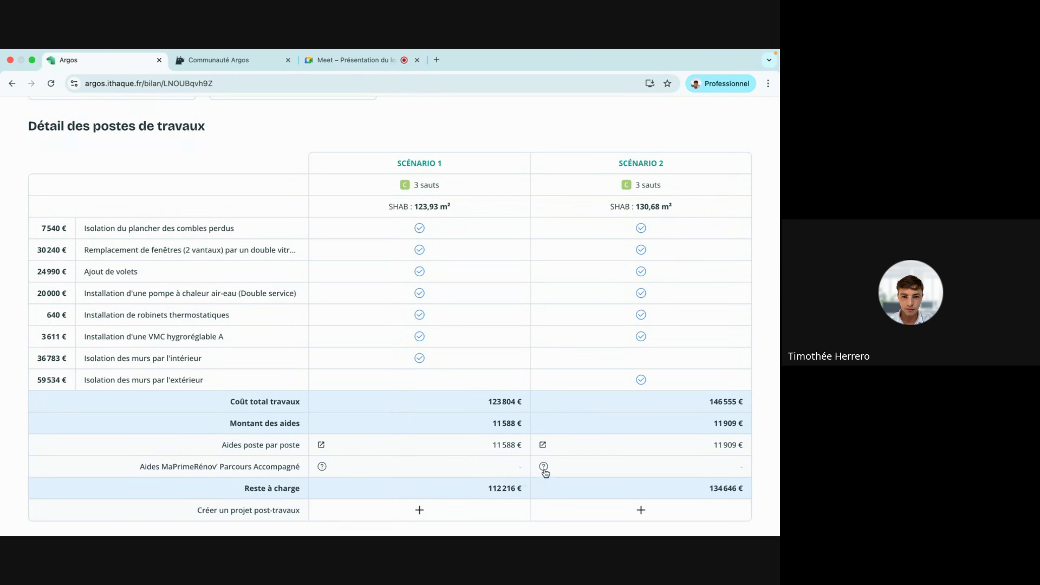
mouse_move(542, 467)
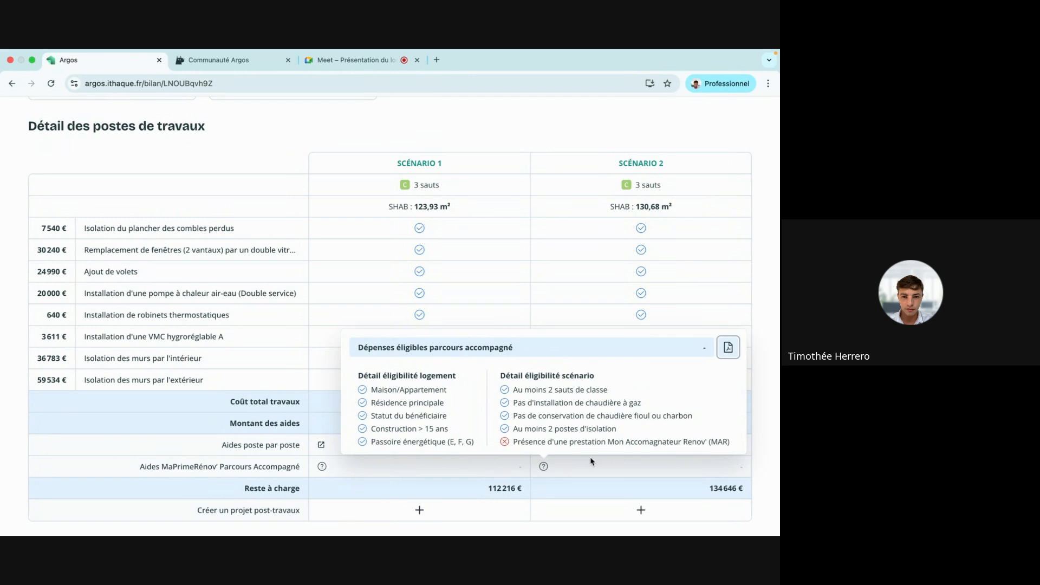
scroll(586, 467, up, 10)
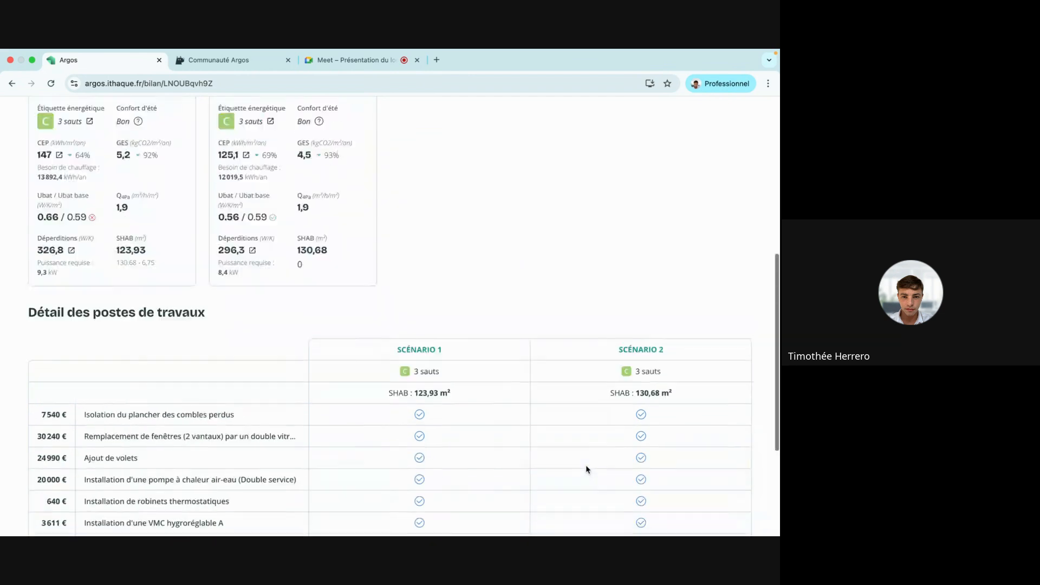
Add a 3100 € Accompagnement MAR service to the project.
click(587, 152)
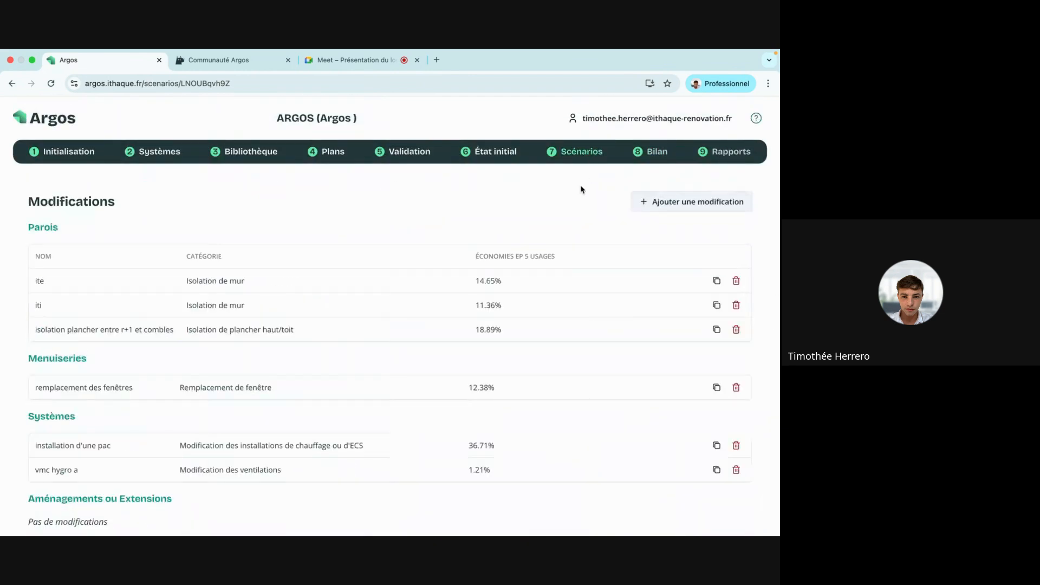
scroll(550, 258, down, 3)
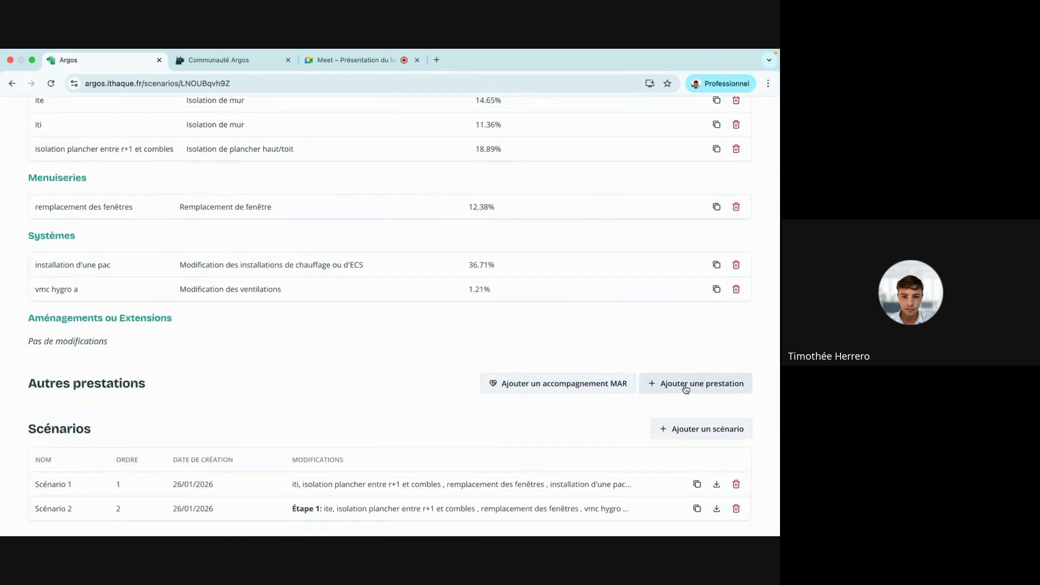
click(598, 385)
Include Accompagnement MAR in Scénario 2 and save it.
scroll(616, 375, down, 2)
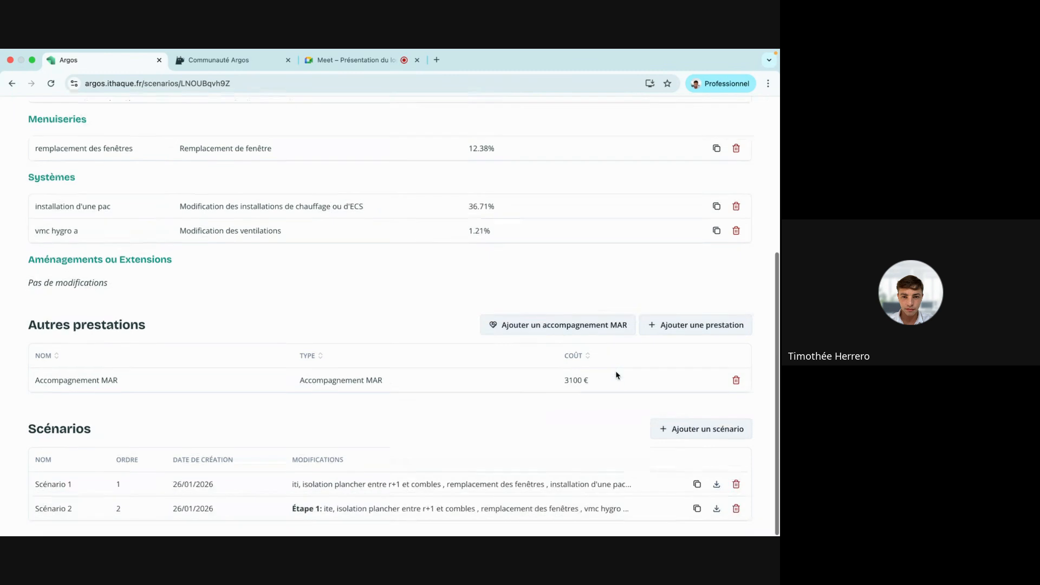
click(501, 509)
scroll(594, 281, down, 6)
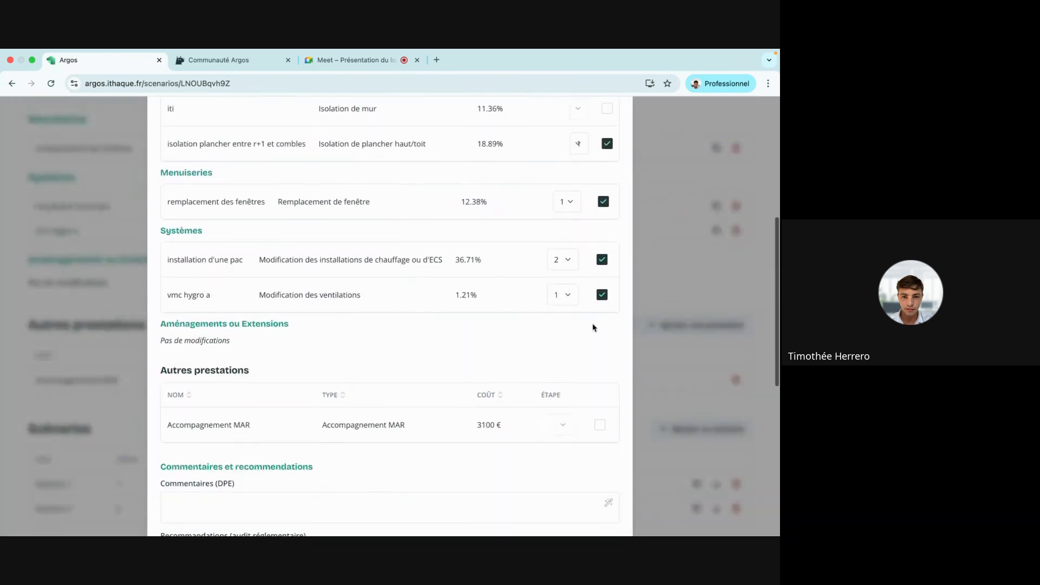
click(600, 424)
scroll(595, 466, down, 6)
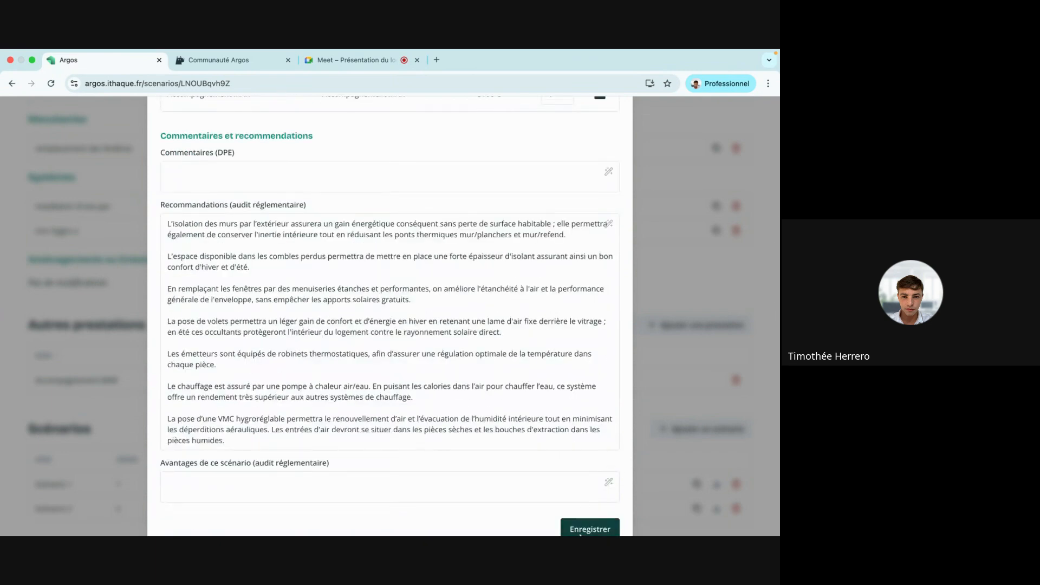
click(589, 528)
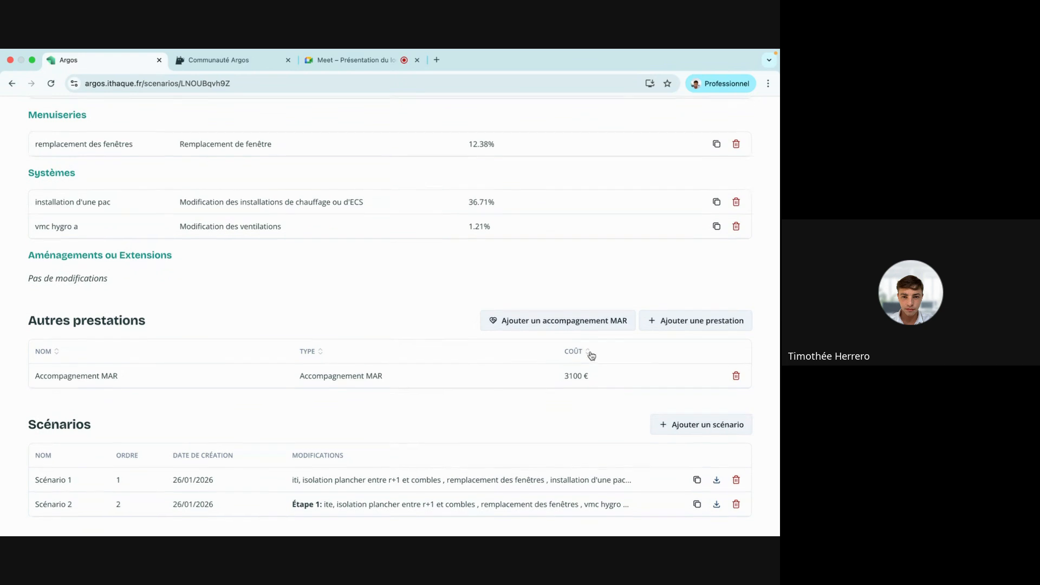
Check on the Bilan that Scénario 2 now qualifies for 32 000 € of aid.
scroll(591, 355, up, 5)
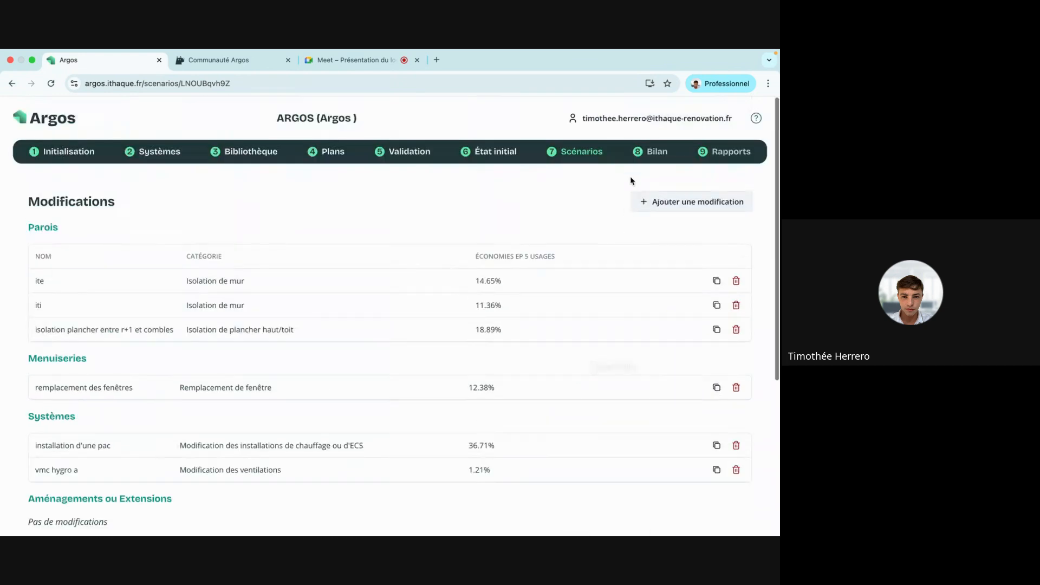
click(649, 154)
scroll(384, 339, down, 2)
scroll(385, 336, down, 8)
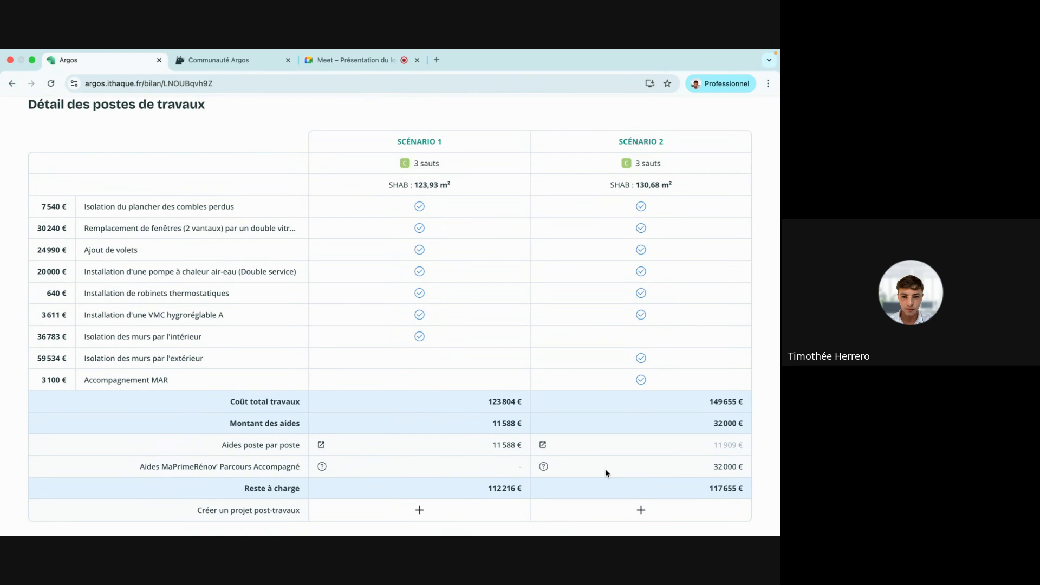
scroll(606, 469, up, 10)
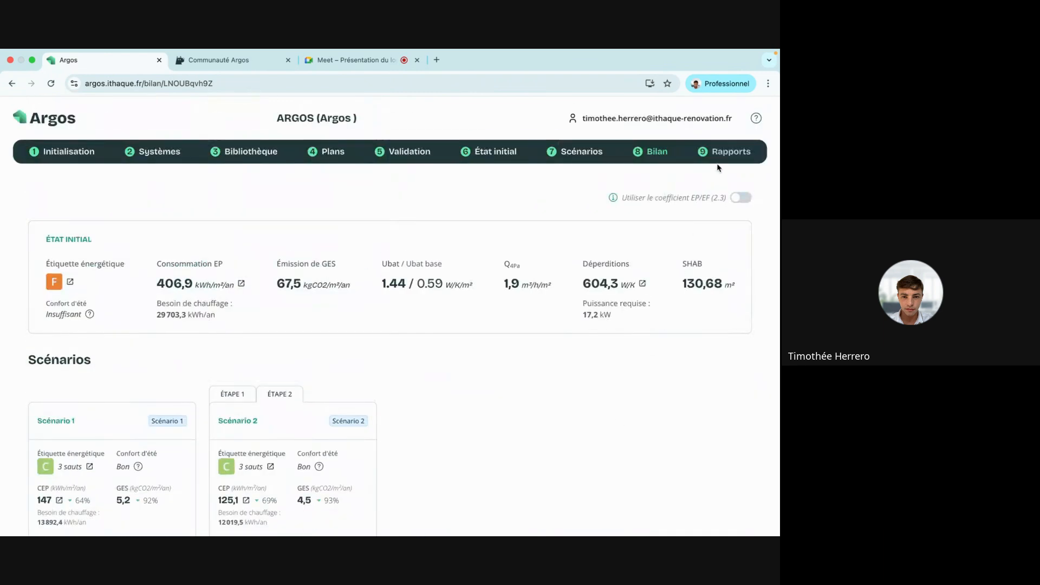
click(719, 158)
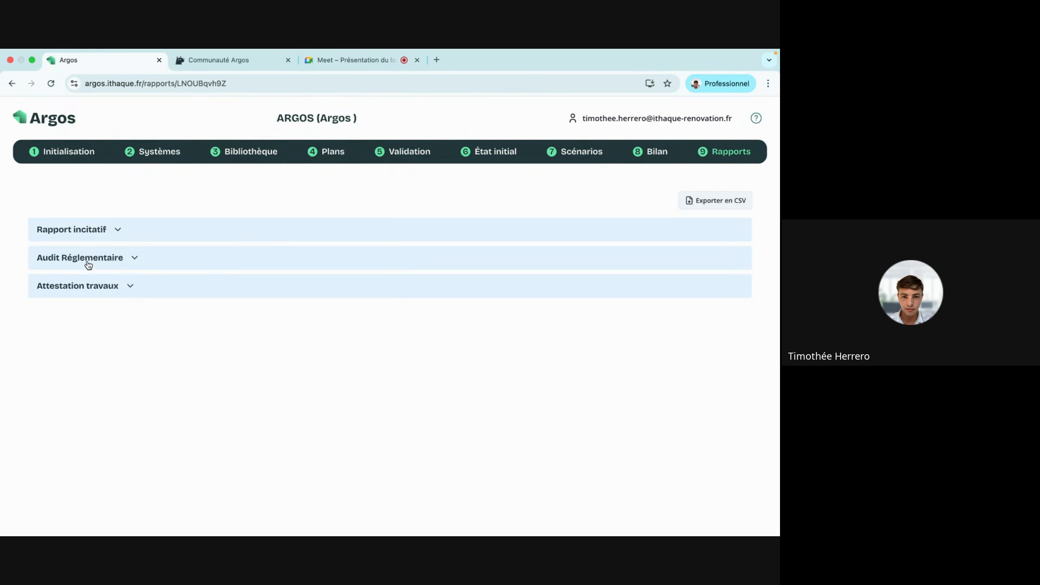
Set Audit Réglementaire types to Une étape principal for Scénario 1 and Multi-étapes principal for Scénario 2, then preview it.
click(88, 260)
click(654, 319)
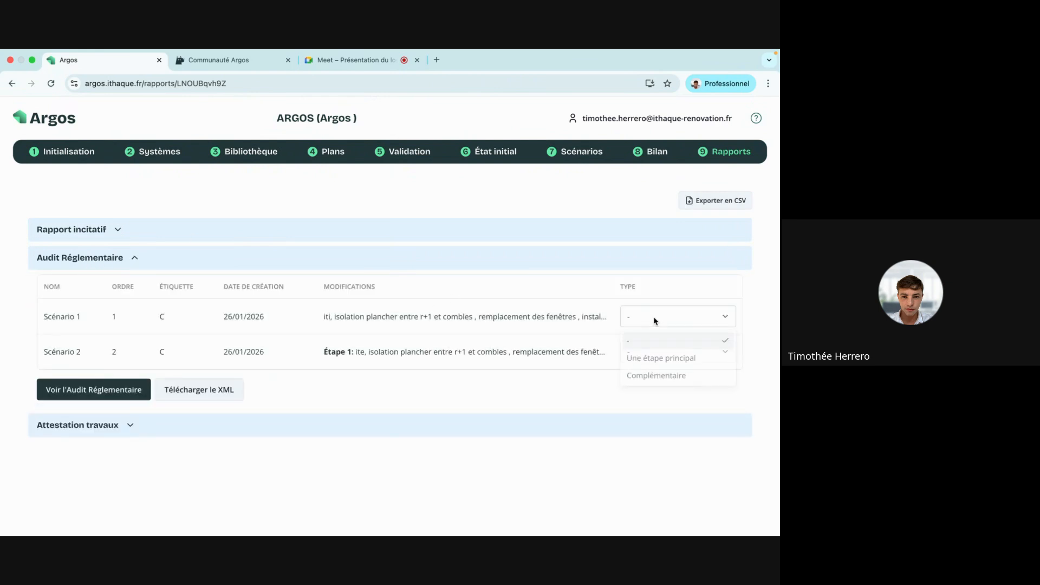
click(647, 362)
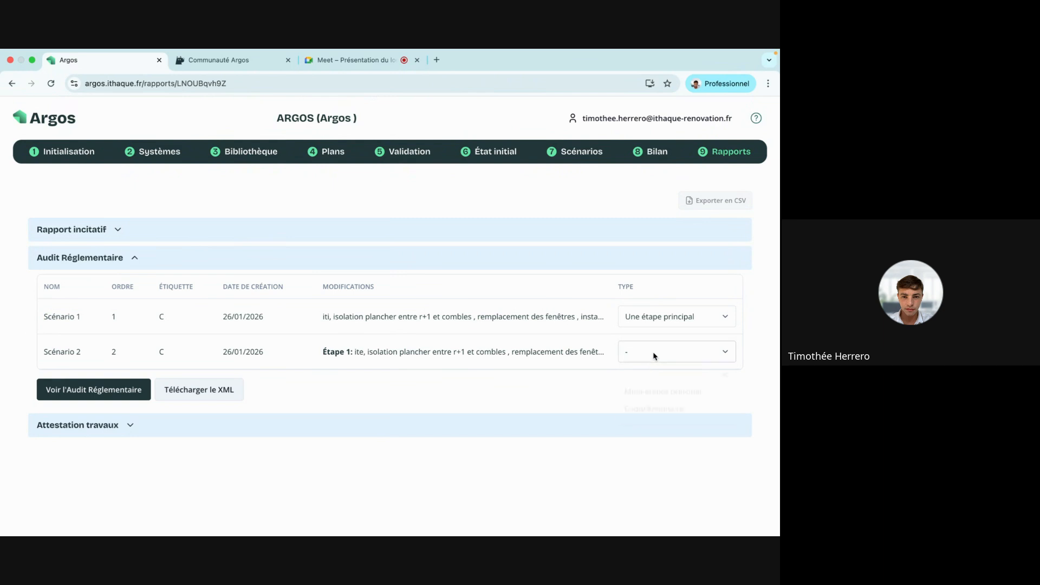
click(653, 356)
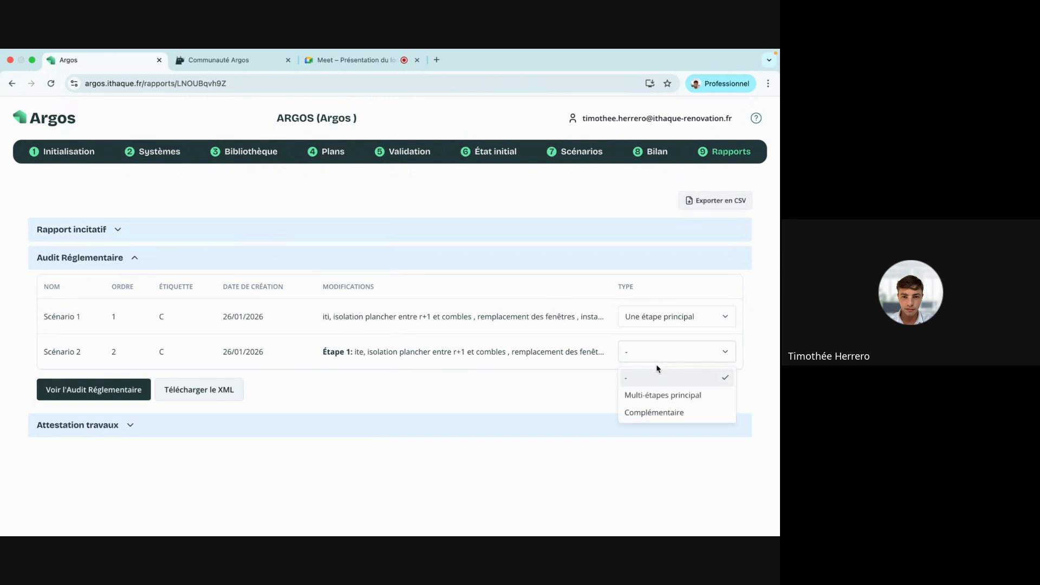
click(648, 398)
click(108, 393)
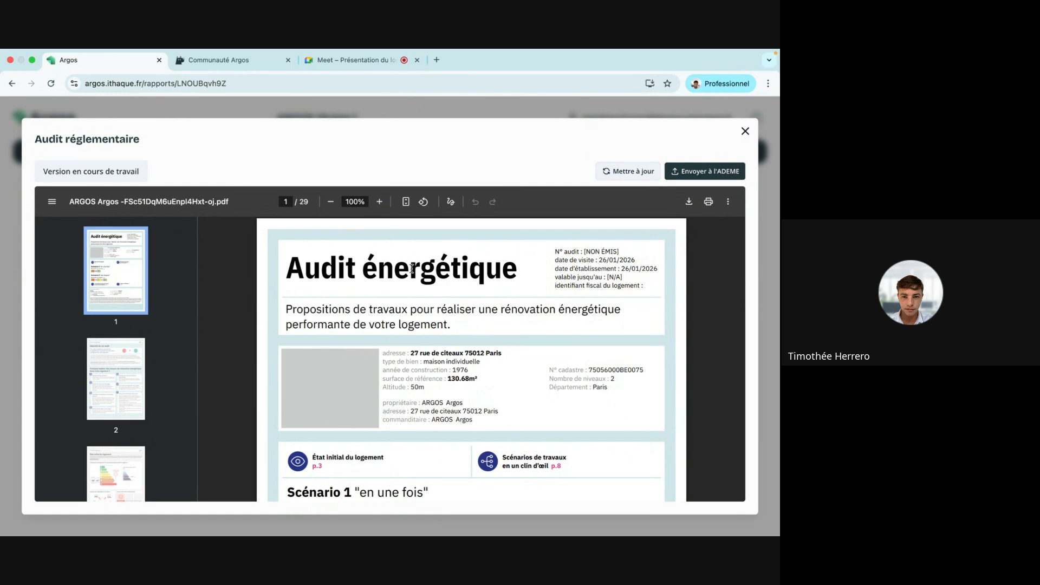
Zoom the audit PDF to 67%, close the preview, collapse Audit Réglementaire, and show the Meet tab.
click(330, 201)
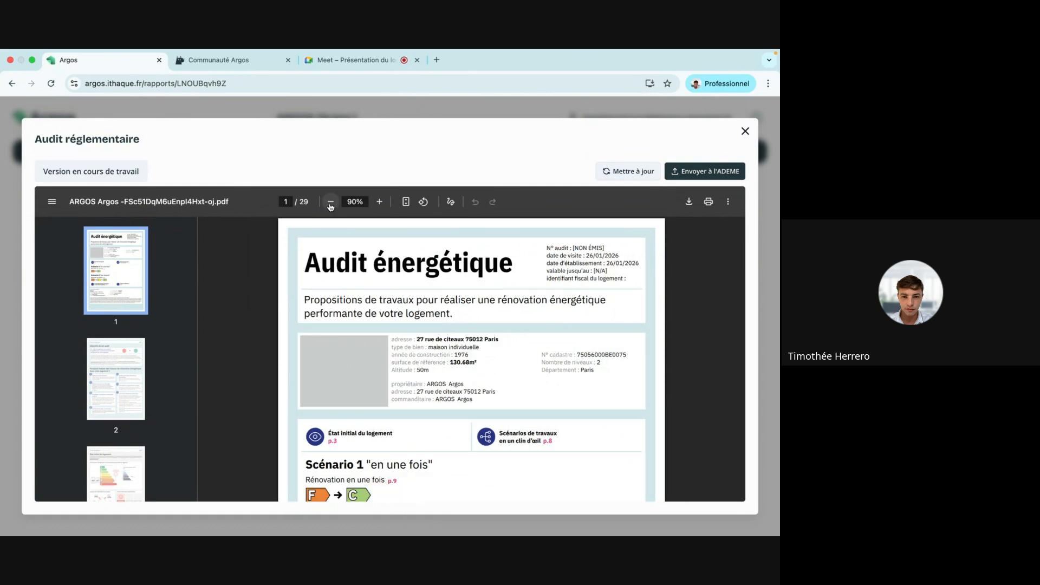
click(330, 202)
click(330, 202)
click(331, 201)
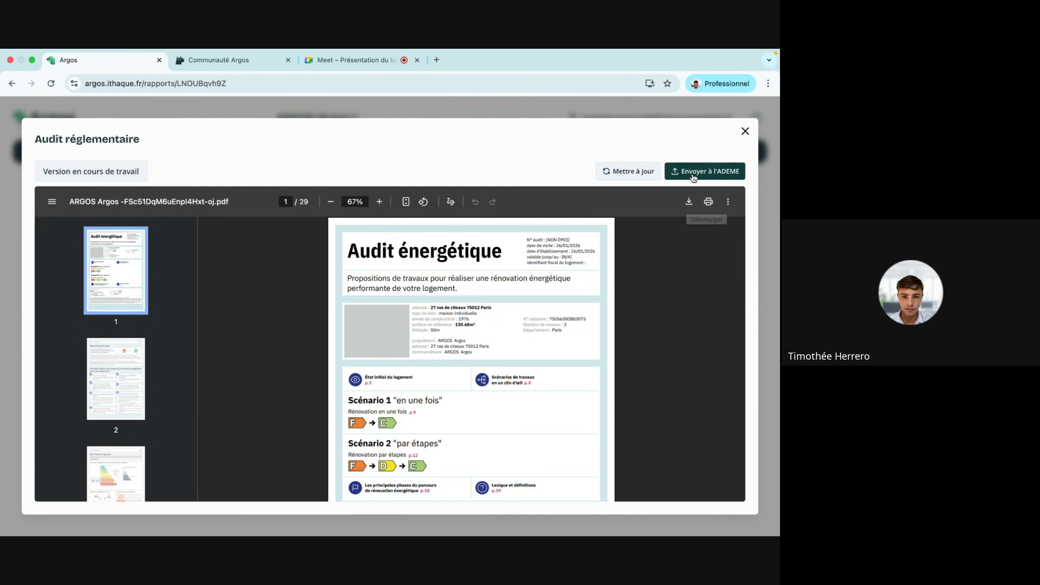
click(745, 131)
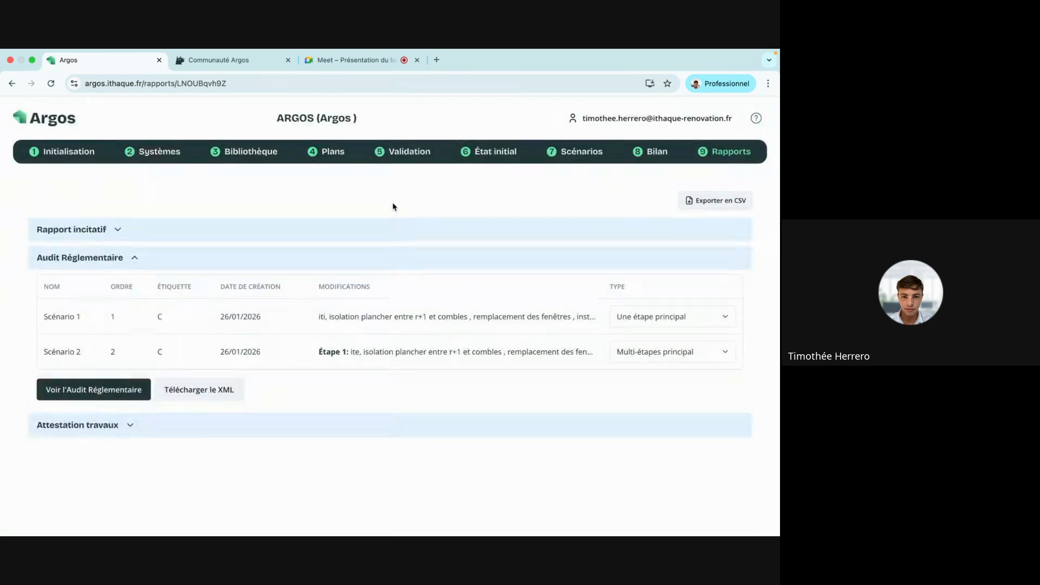
click(172, 262)
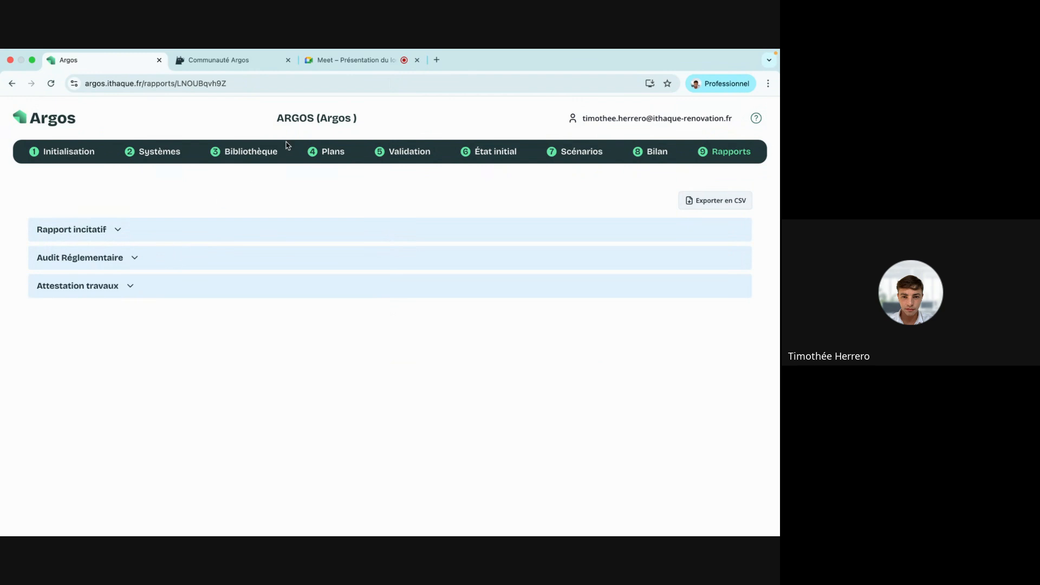
click(347, 66)
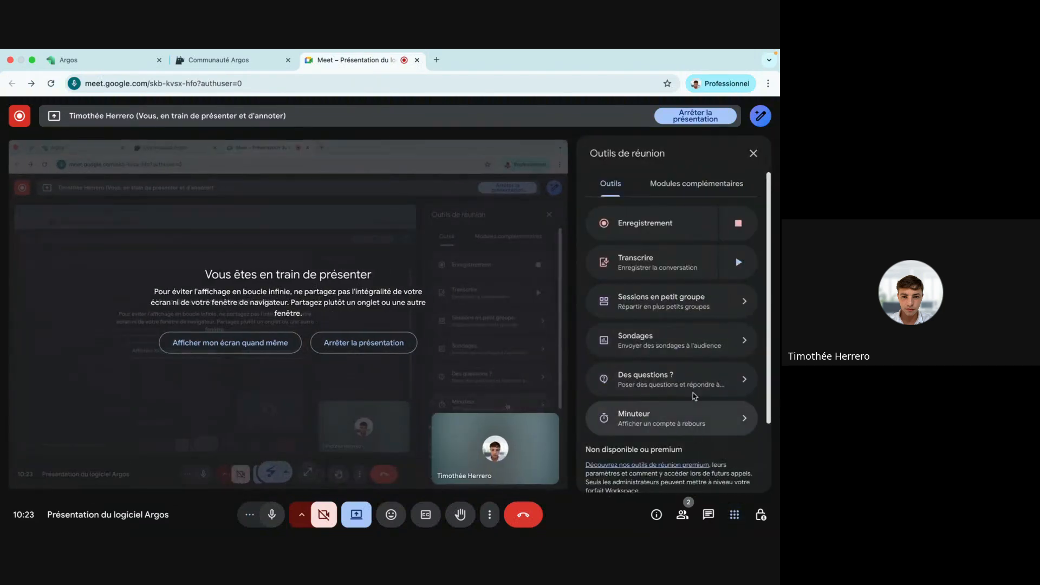